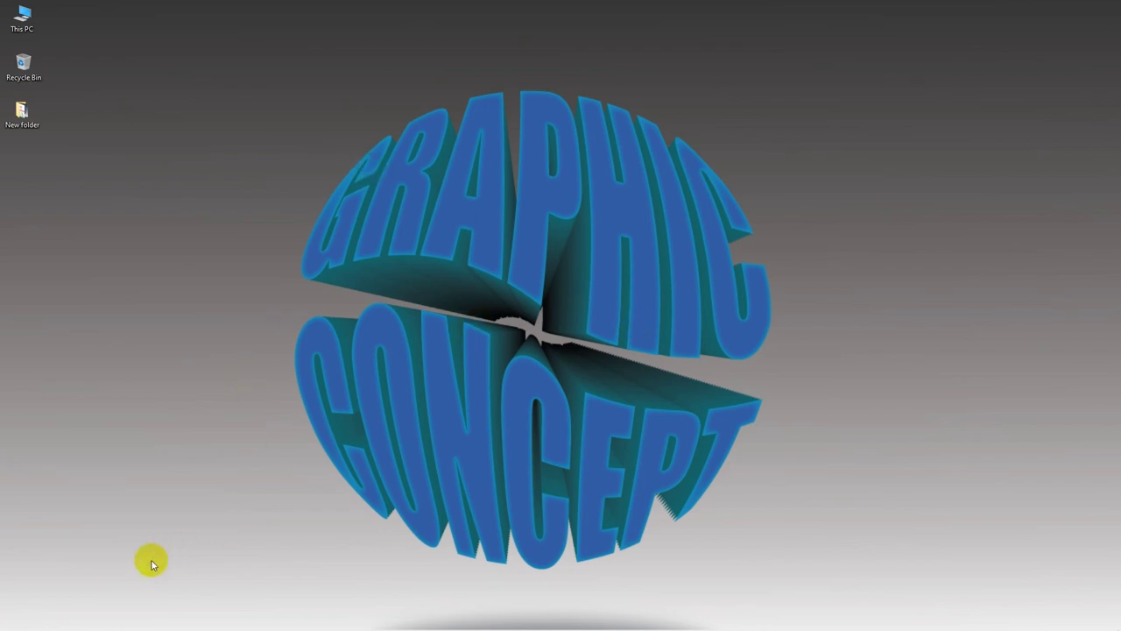
Open Illustrator and create a new 1280 x 769 px document named "Retro circle"
click(155, 617)
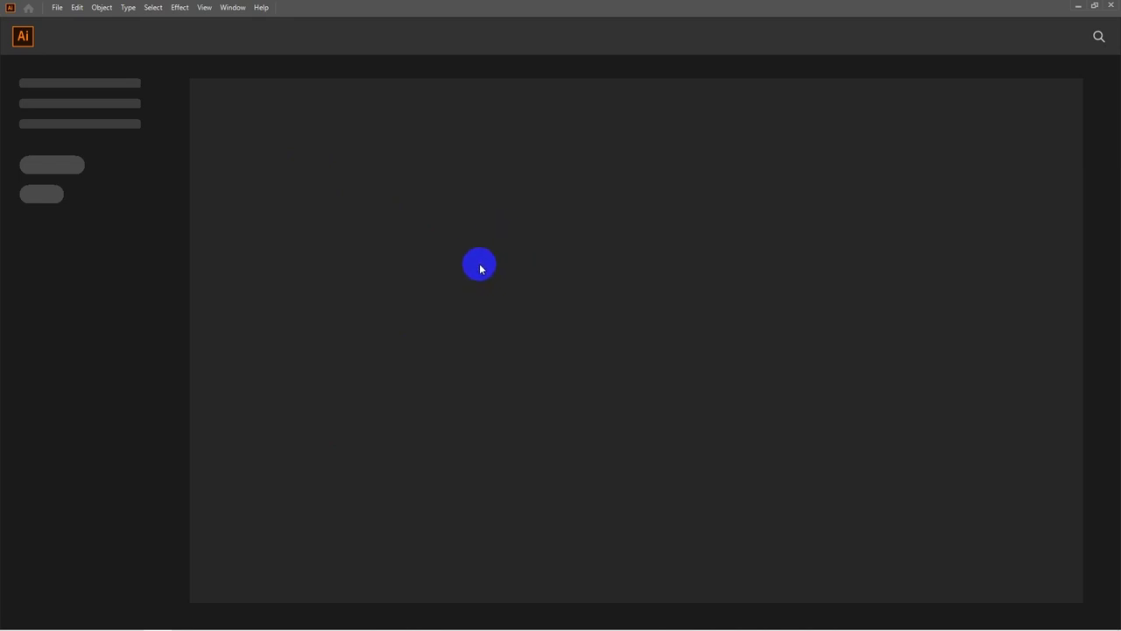
click(57, 9)
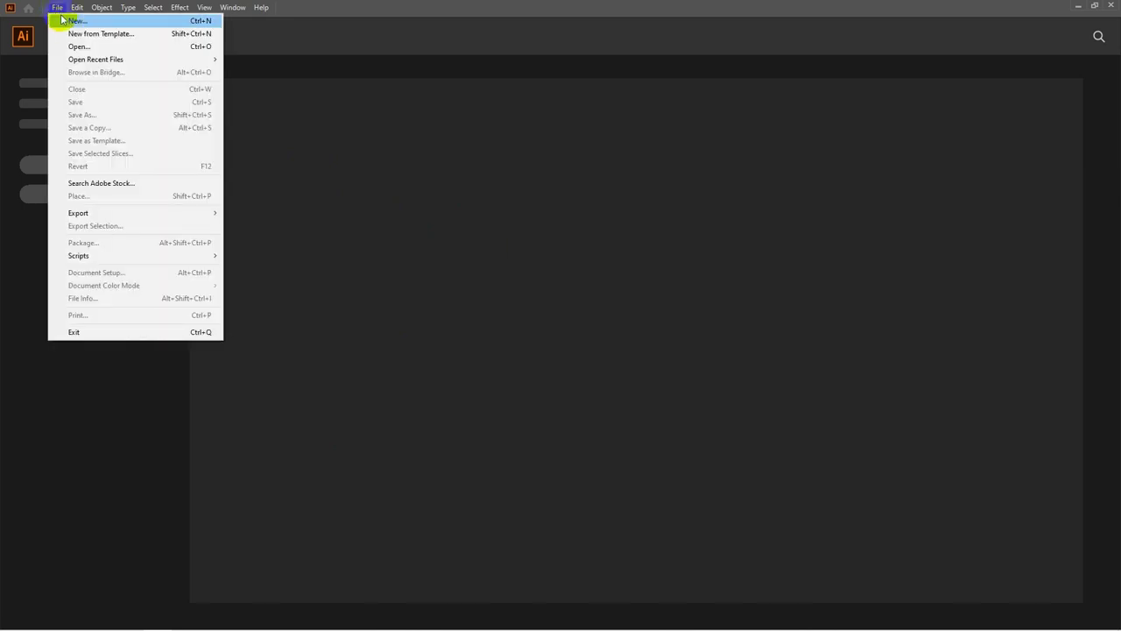
click(73, 20)
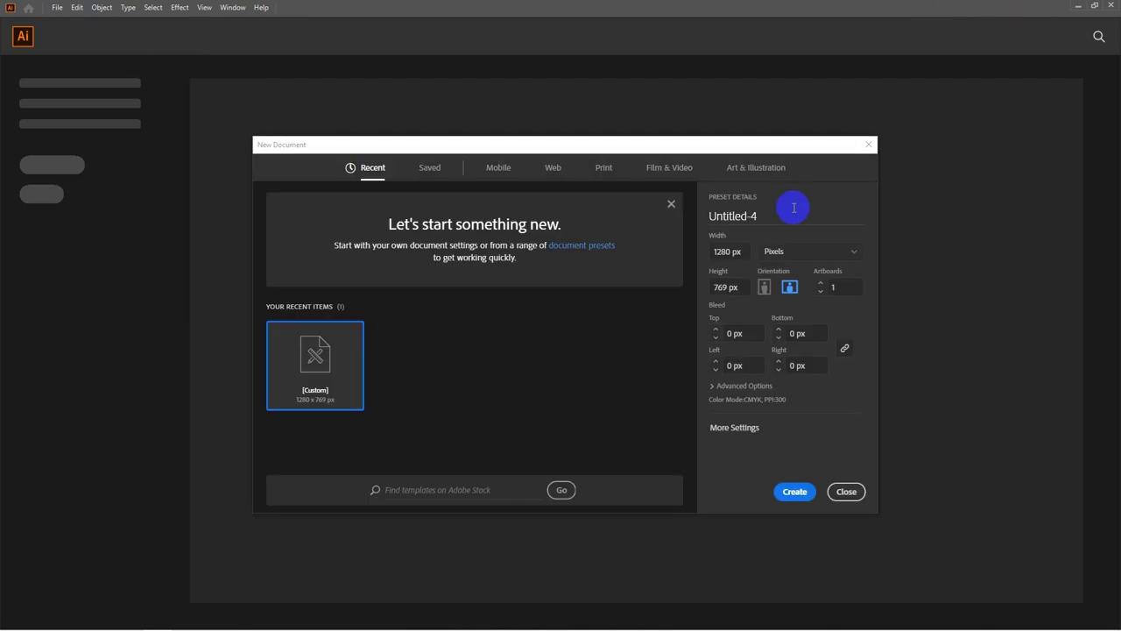
double_click(771, 216)
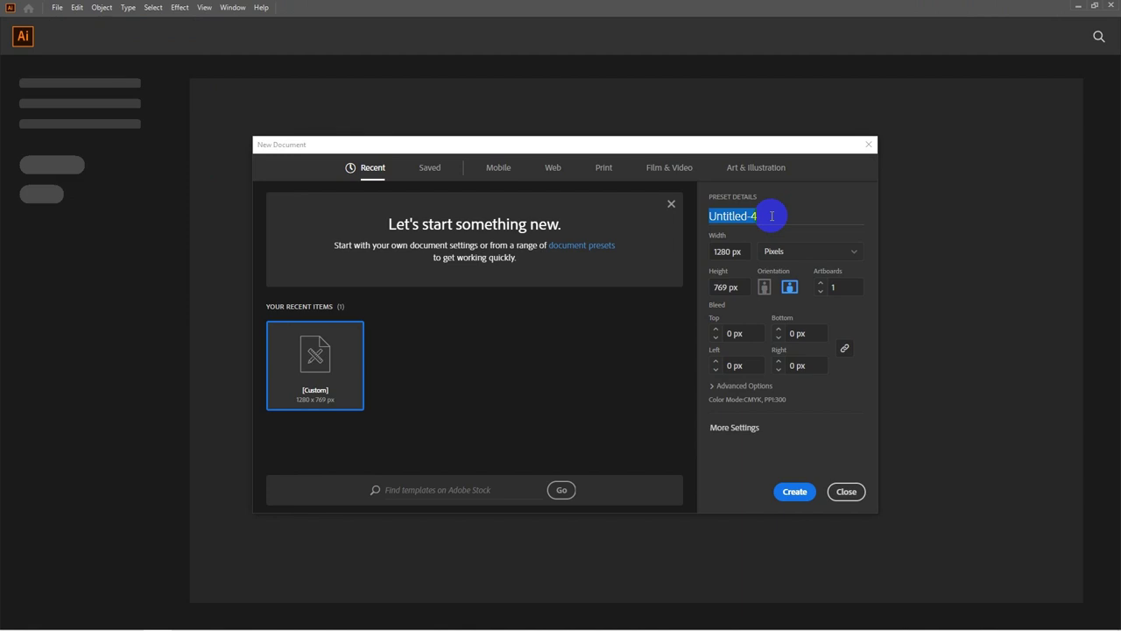
text(Retro circle)
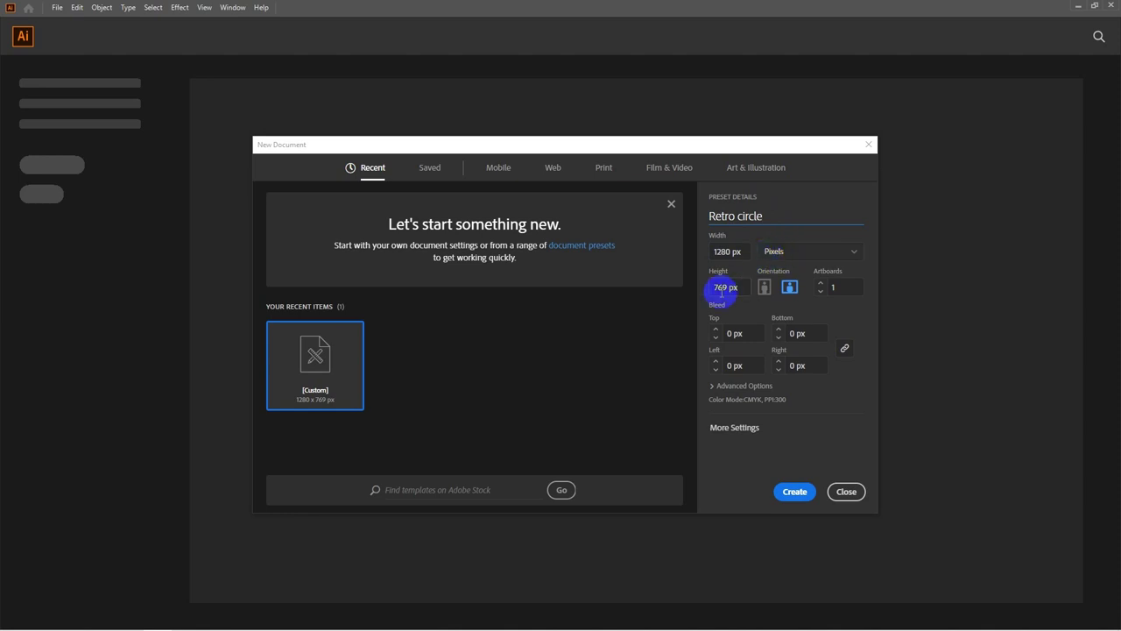
click(794, 495)
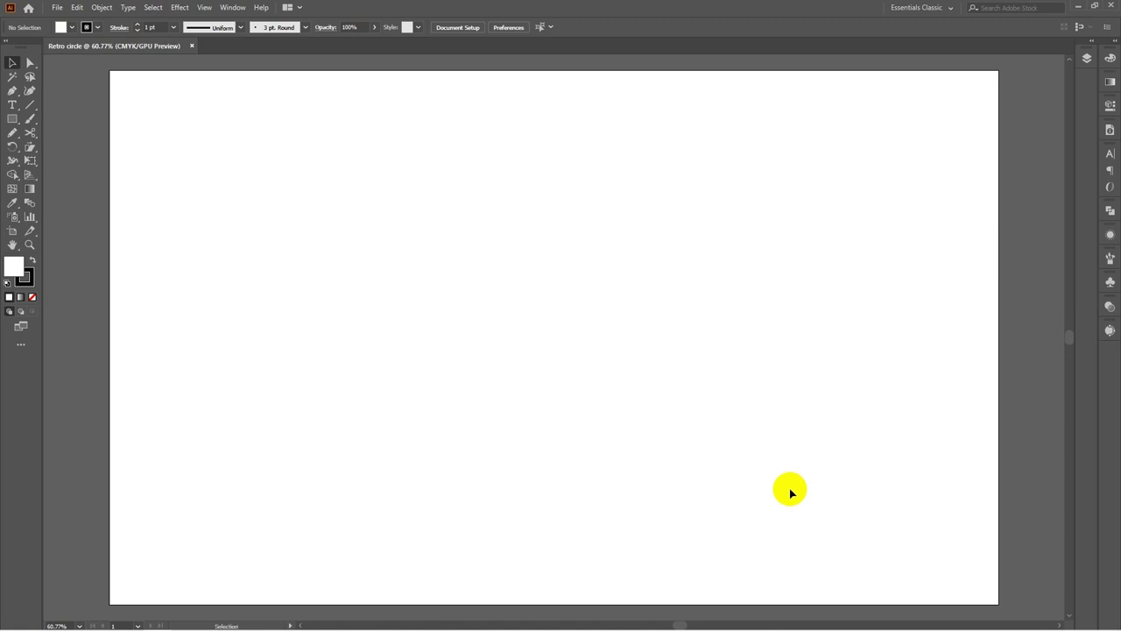
Draw a 1280 x 769 px rectangle that covers the whole artboard
click(25, 110)
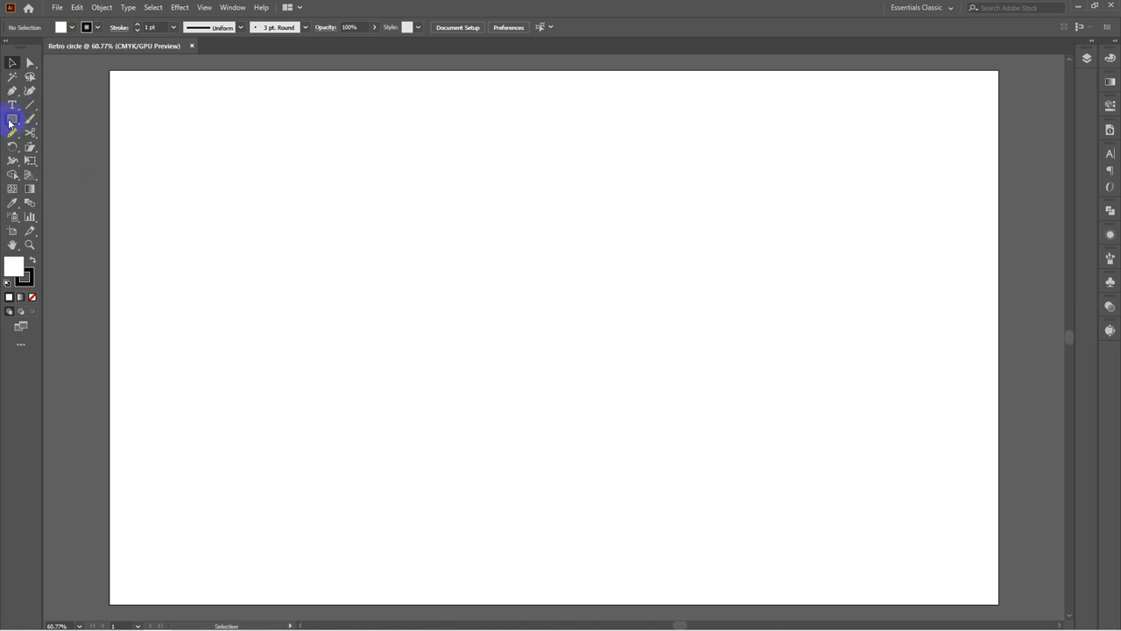
click(12, 118)
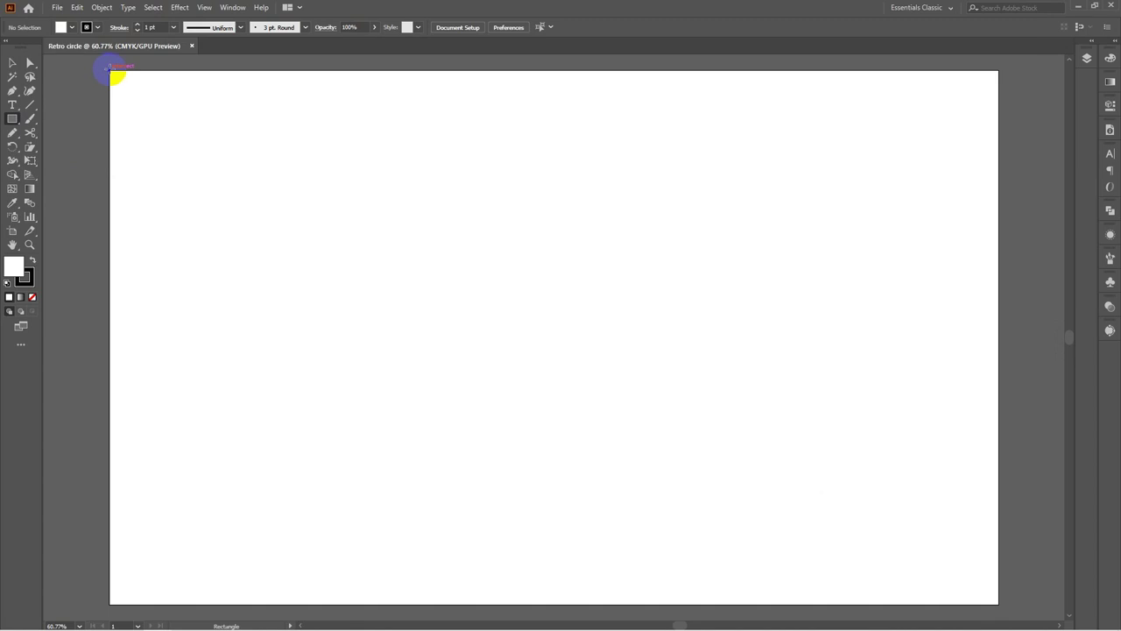
drag(110, 70, 999, 605)
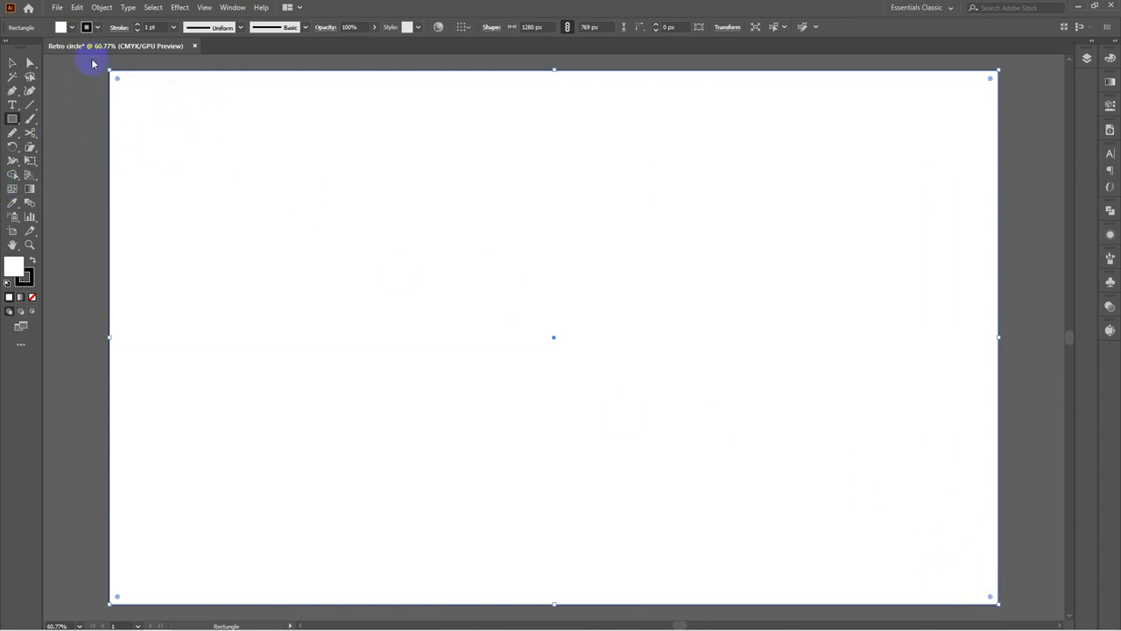
Remove the rectangle's stroke and fill it with black
click(88, 27)
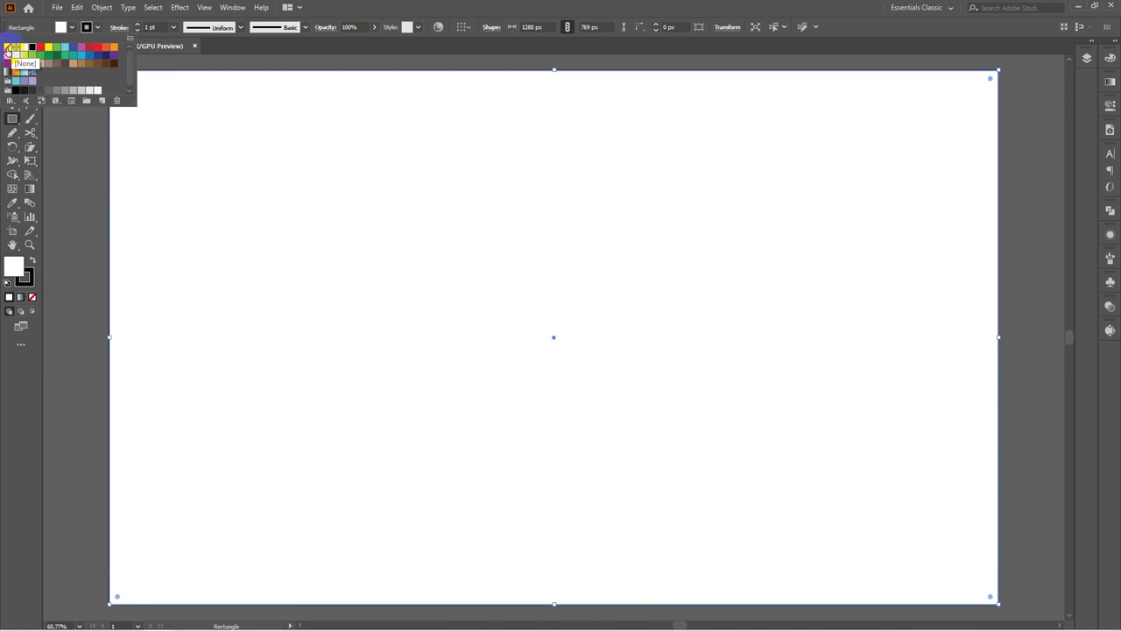
click(7, 50)
click(70, 26)
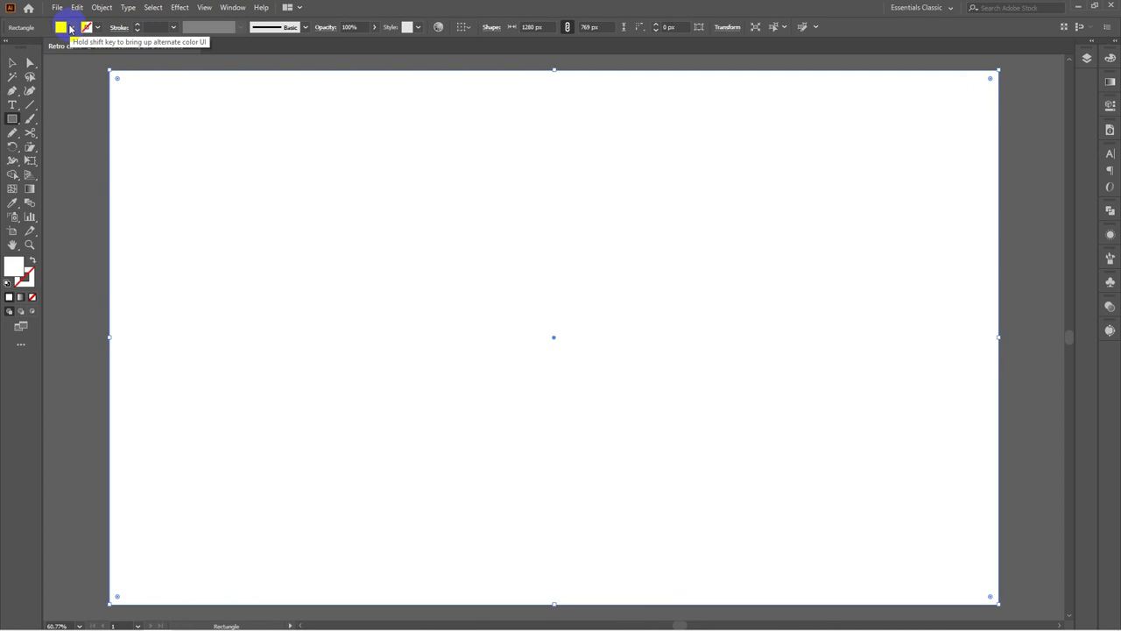
click(71, 27)
click(14, 92)
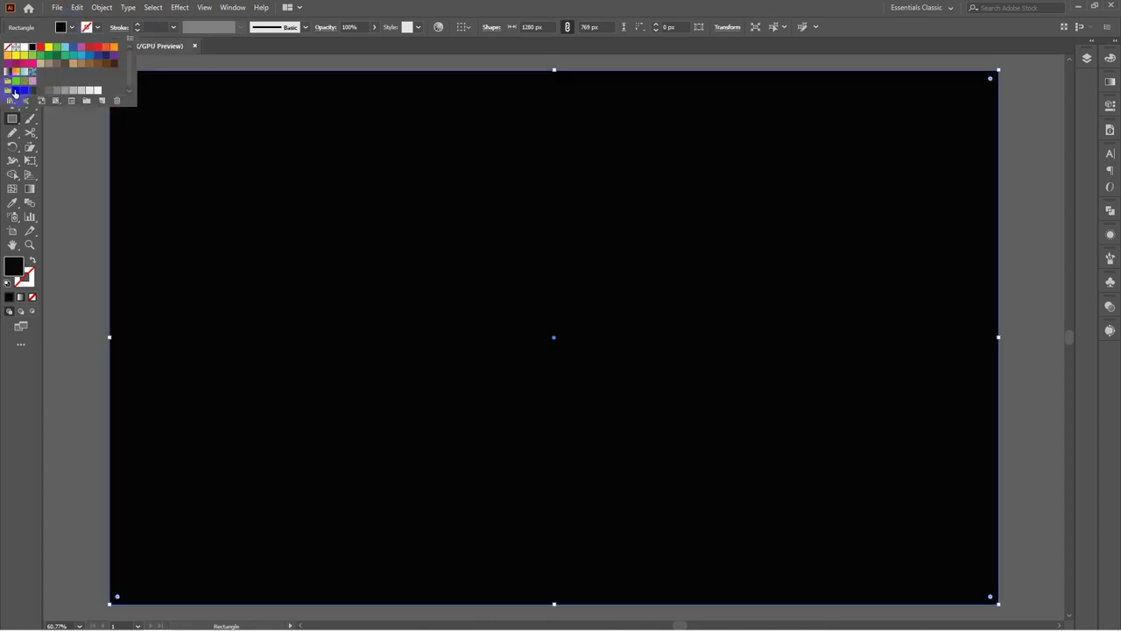
click(73, 30)
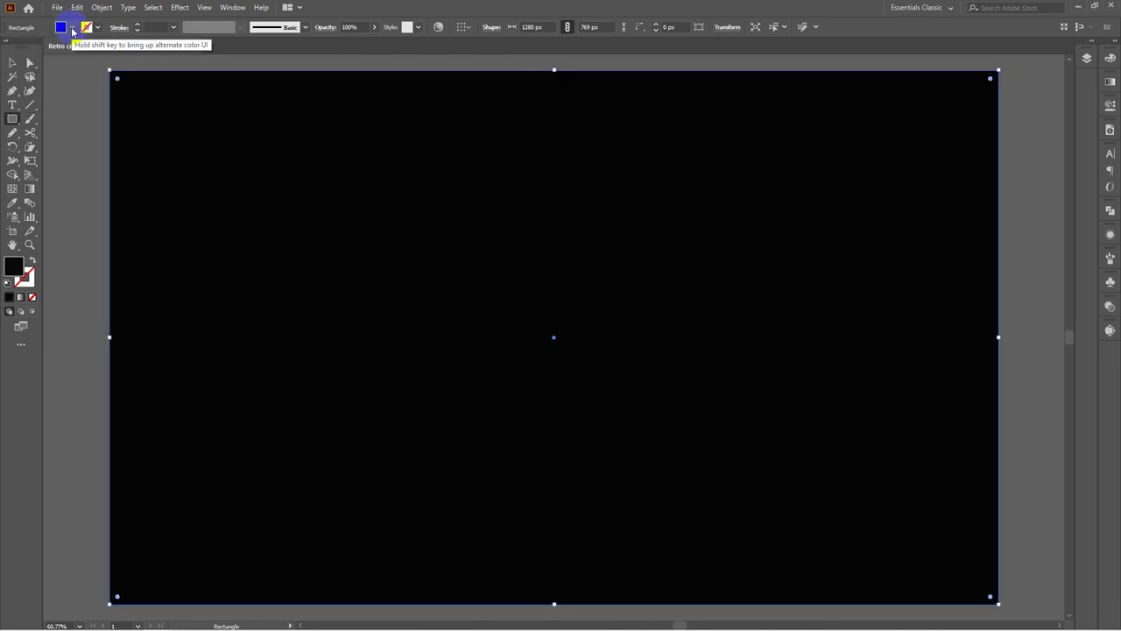
Lock the black background rectangle so that it cannot be selected
click(11, 64)
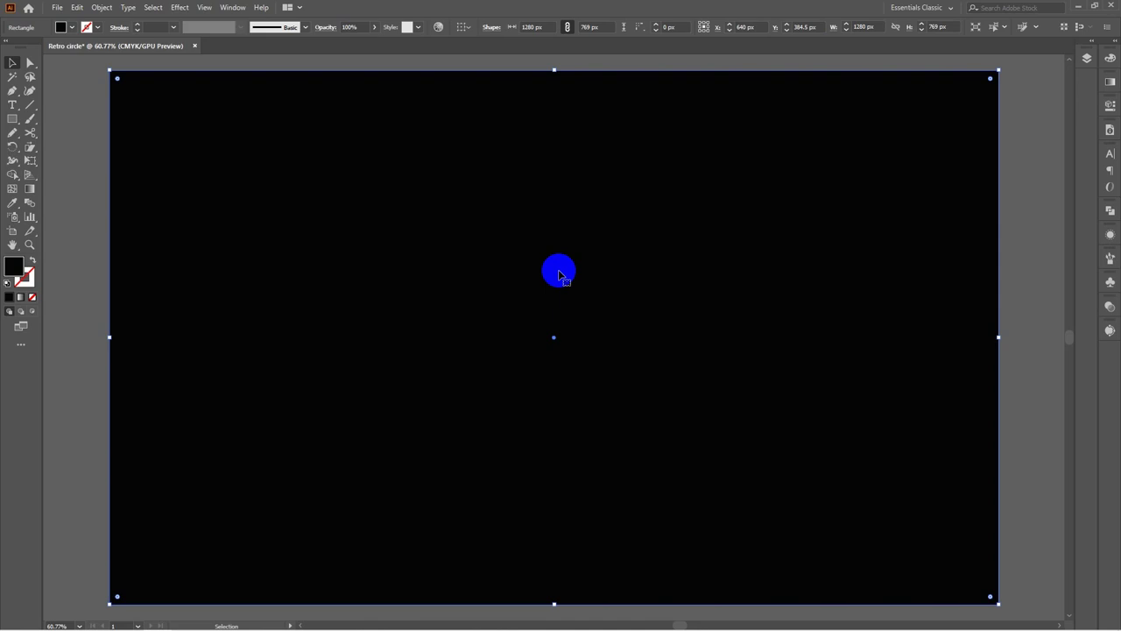
key(a)
click(559, 274)
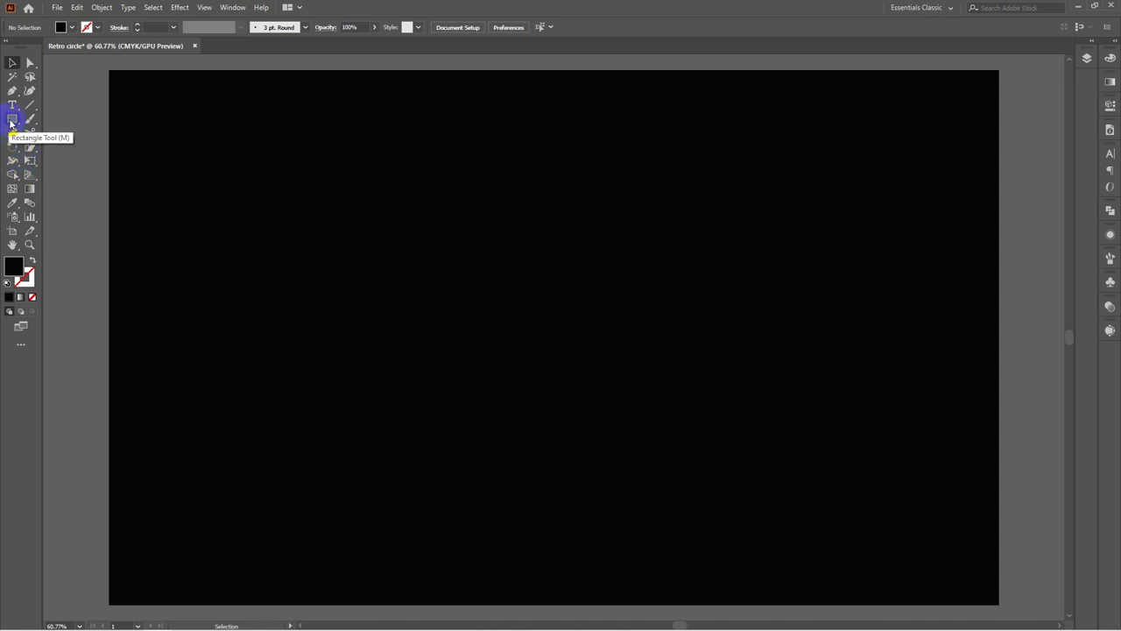
Draw a circle about 624 px in diameter near the artboard's centre and fill it with a radial white-to-black gradient
drag(12, 122, 54, 147)
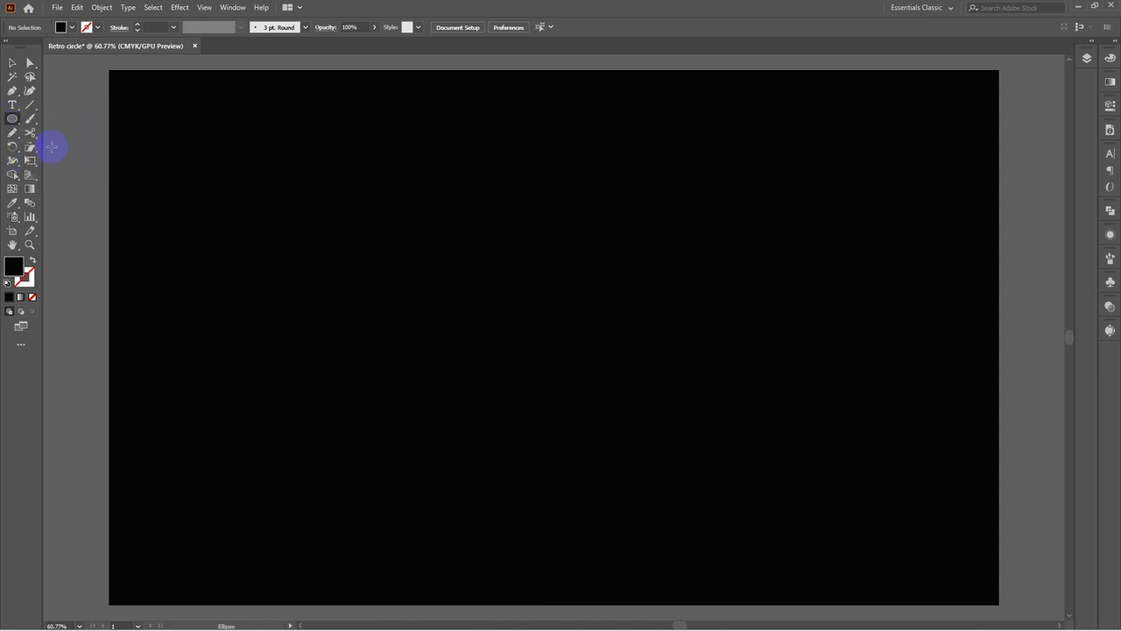
drag(537, 317, 716, 535)
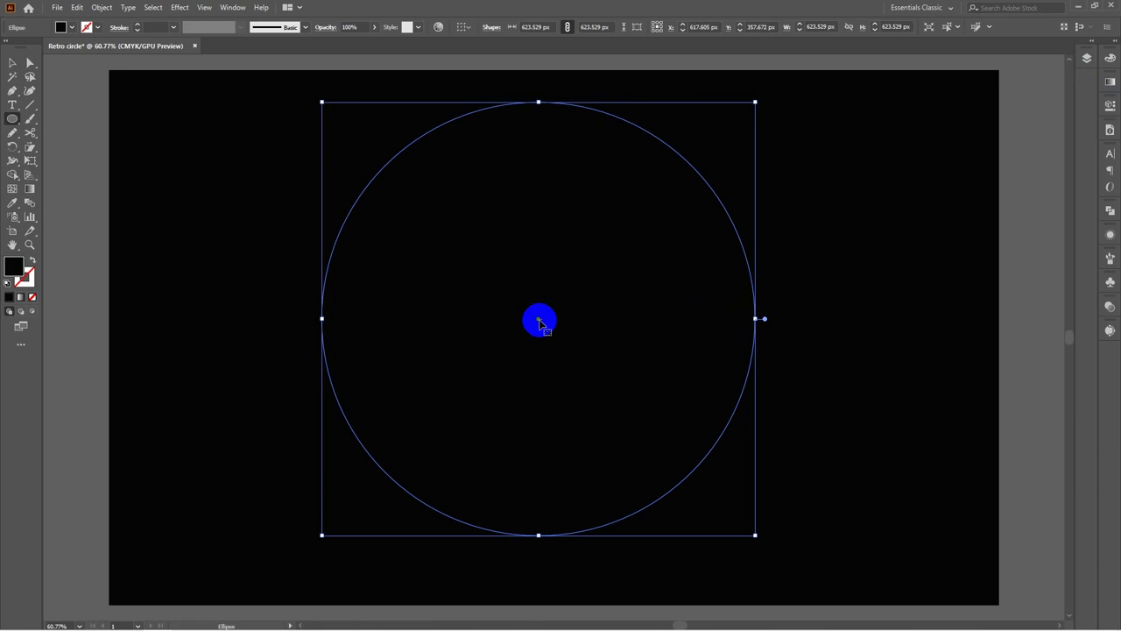
click(1109, 82)
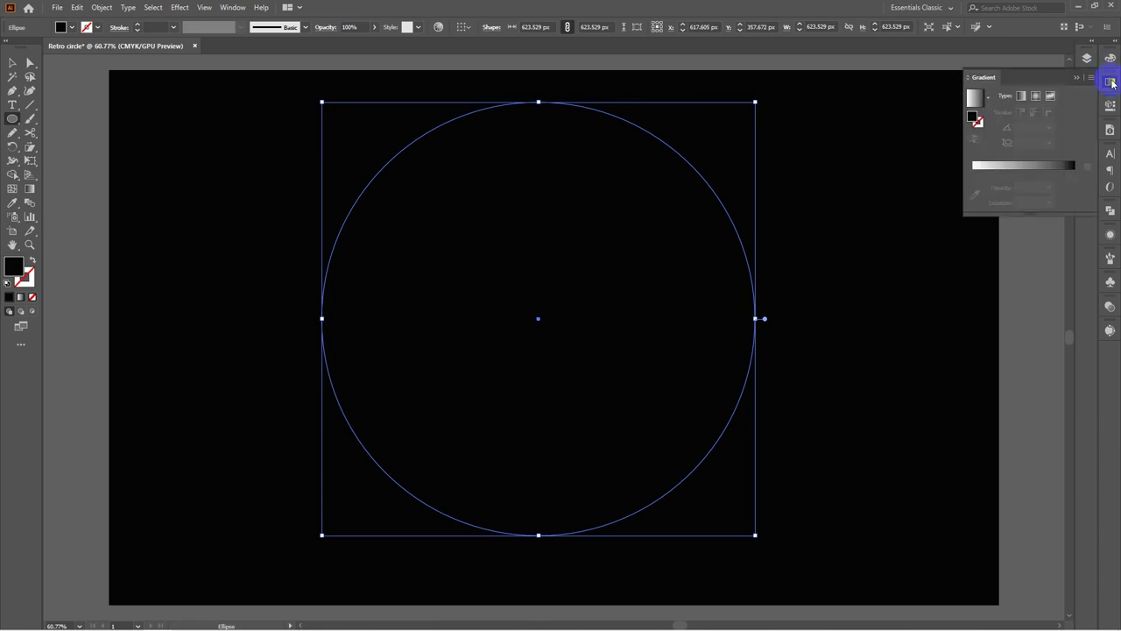
click(1027, 166)
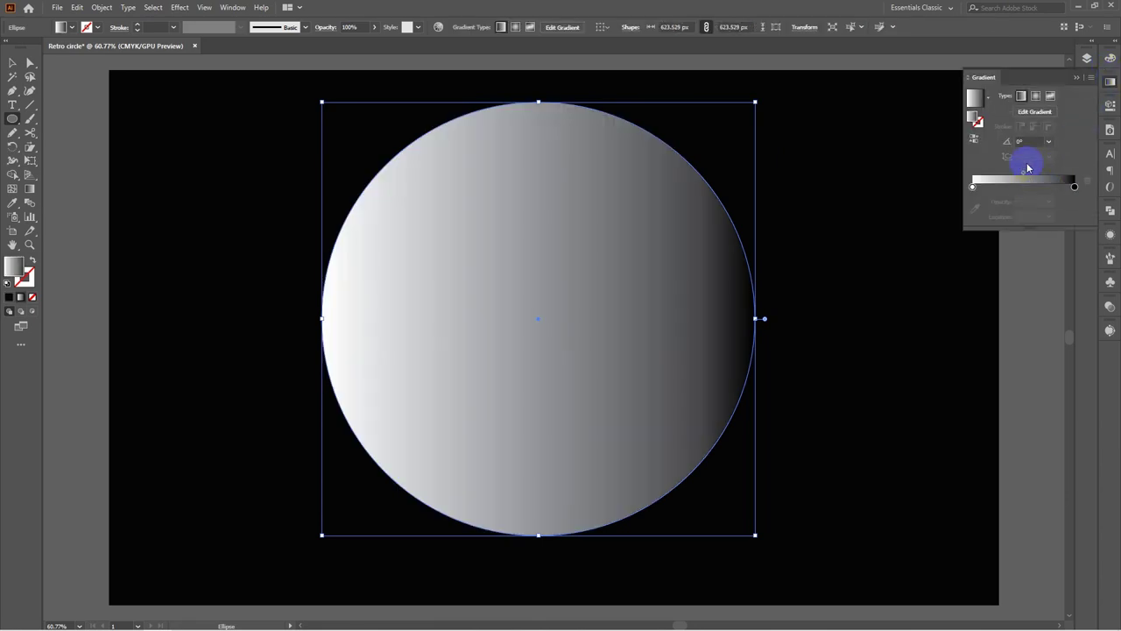
click(1037, 98)
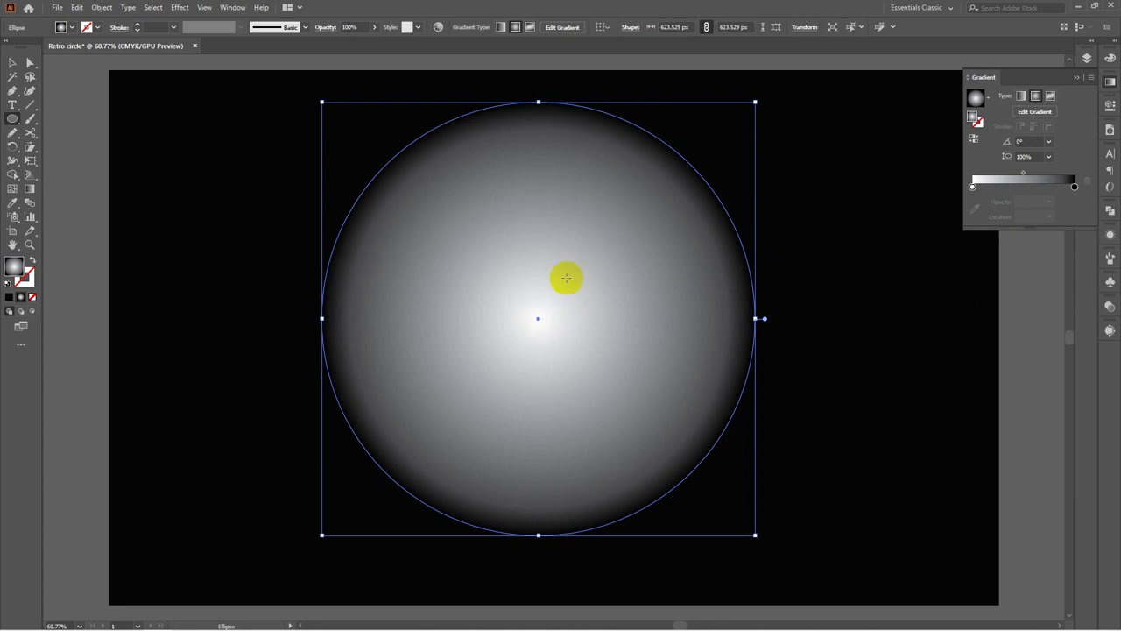
Reverse the circle's gradient to black inside and white at the rim, with the black stop at 84.36%
click(972, 186)
drag(972, 187, 1059, 189)
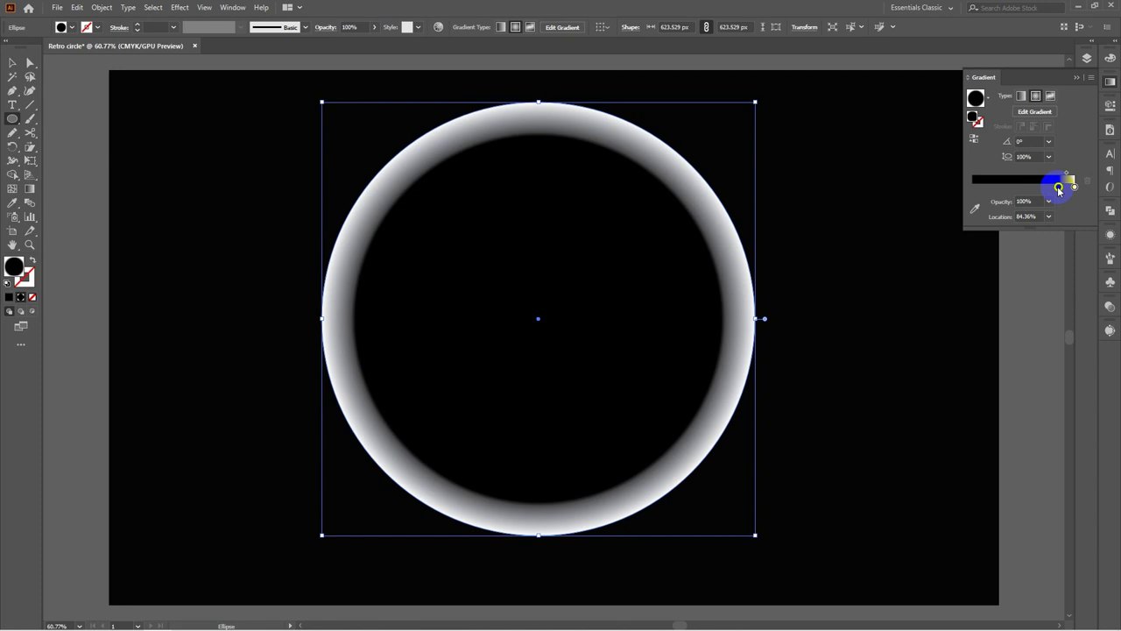
click(1077, 78)
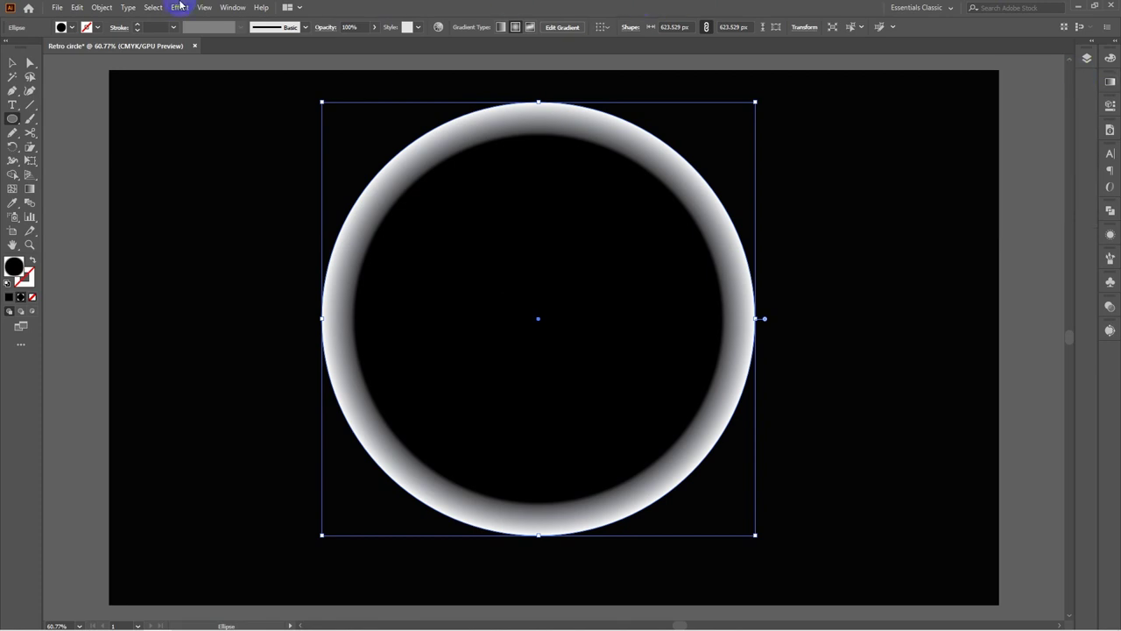
Start the Grain texture effect on the gradient circle
click(179, 8)
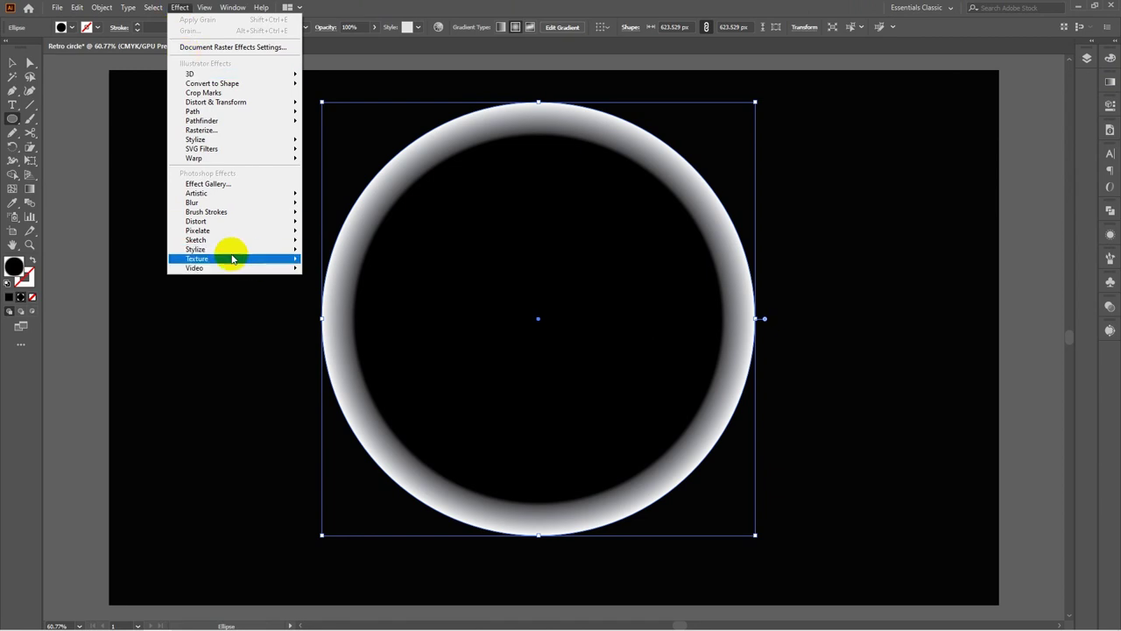
mouse_move(215, 261)
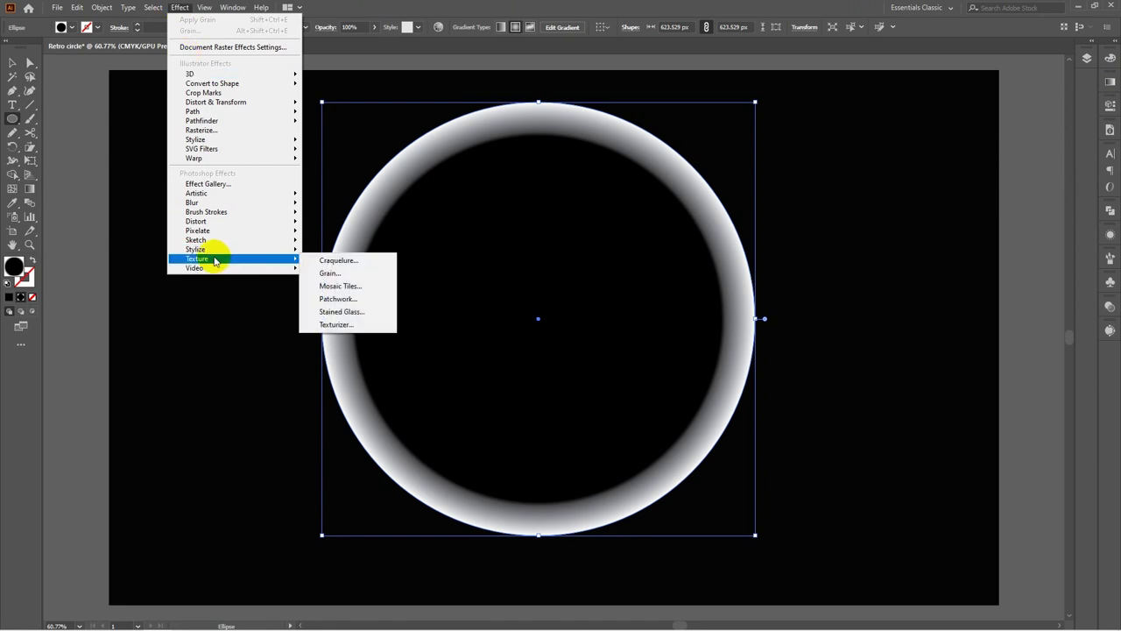
click(336, 273)
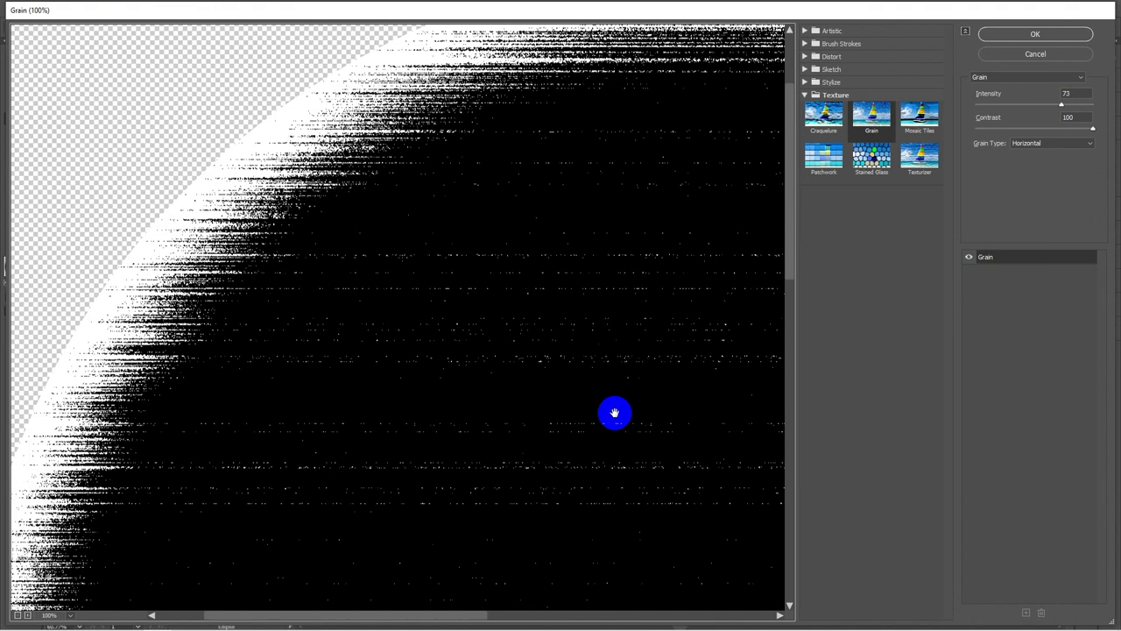
alt+click(614, 413)
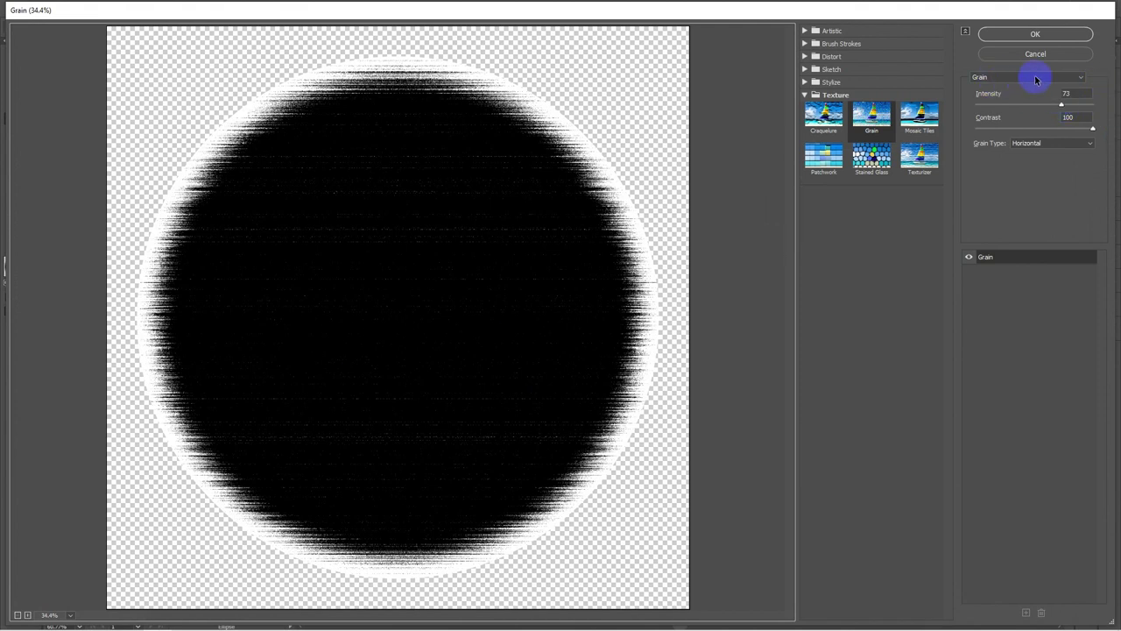
Try the Graphic Pen filter on the circle in place of Grain, and switch back to Grain
click(1070, 77)
click(999, 105)
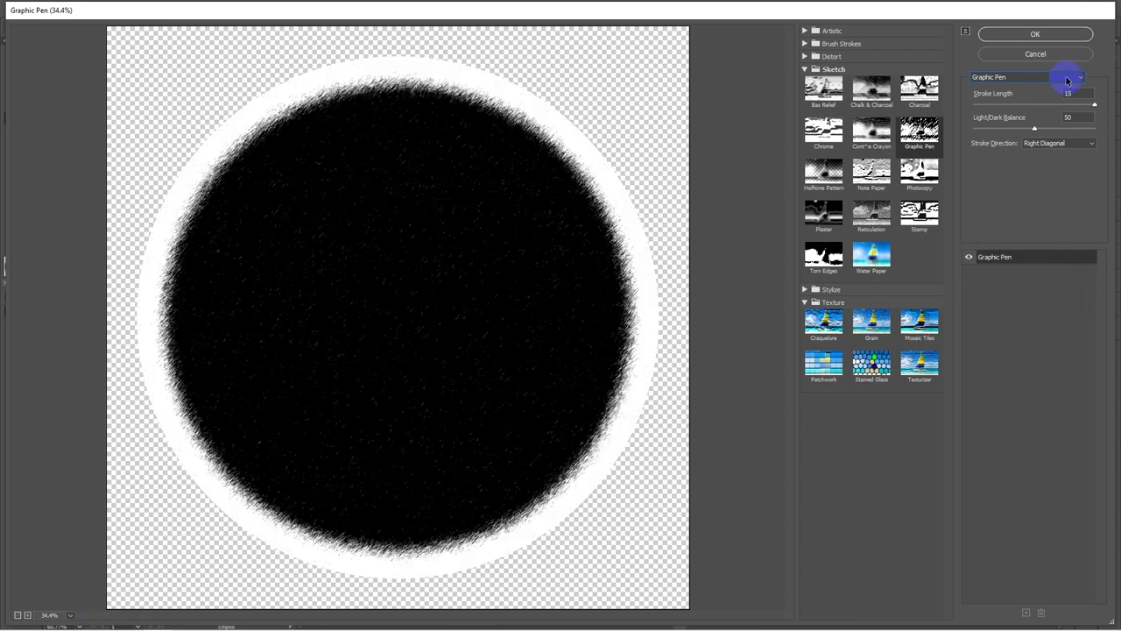
click(1066, 79)
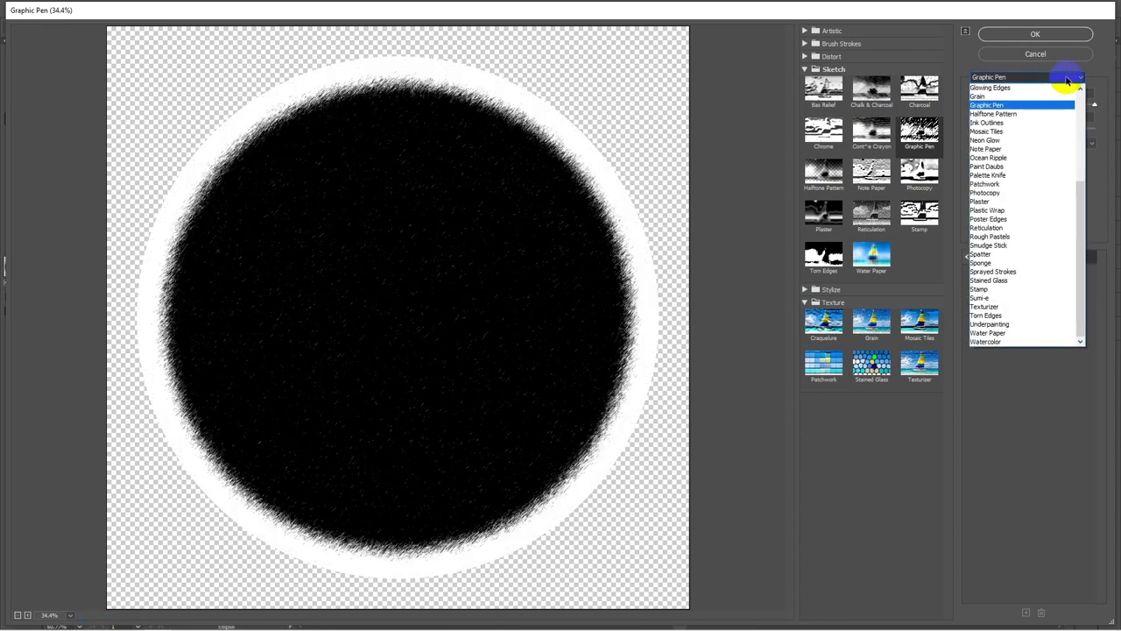
click(1000, 98)
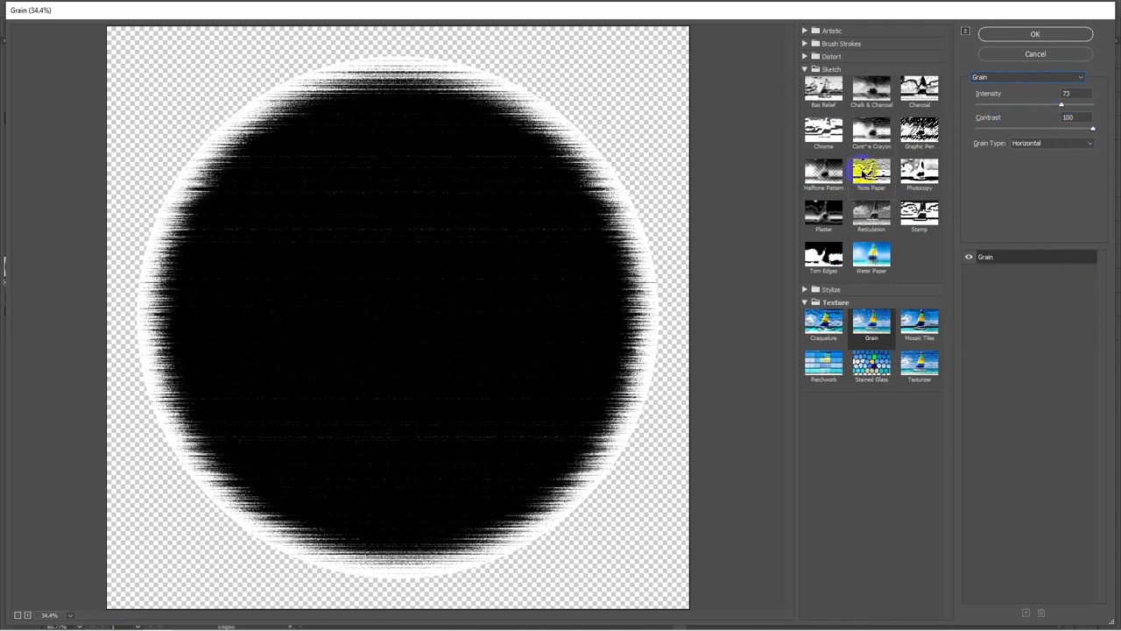
Apply Grain with intensity 73, contrast 100 and Horizontal grain type, and move the circle about 55 px to the right
click(1063, 46)
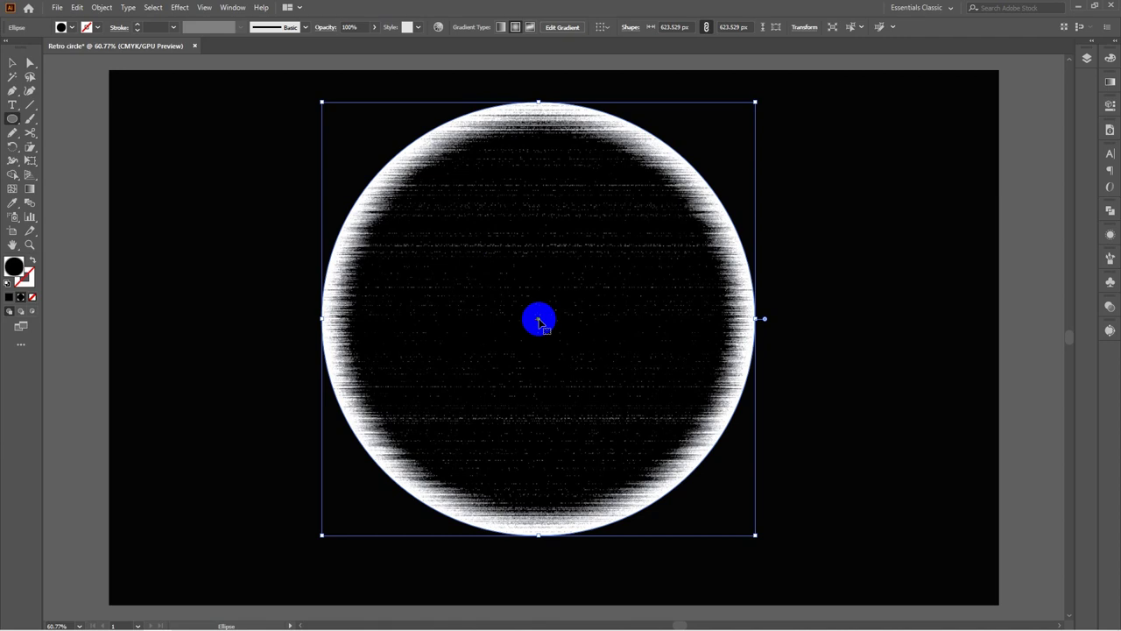
drag(539, 323, 578, 325)
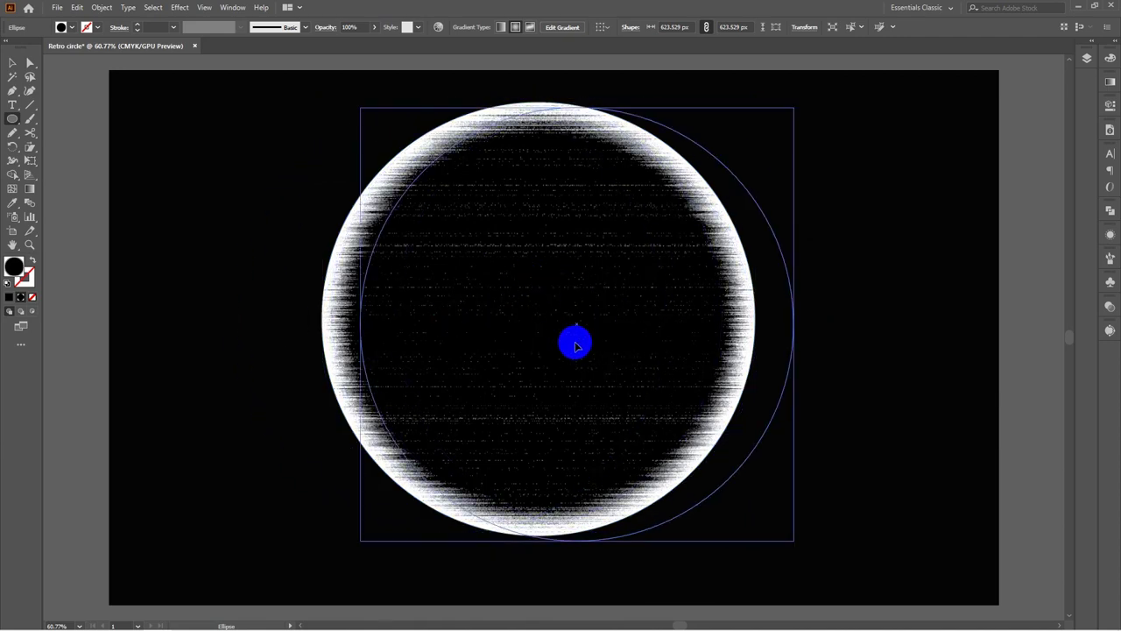
click(618, 352)
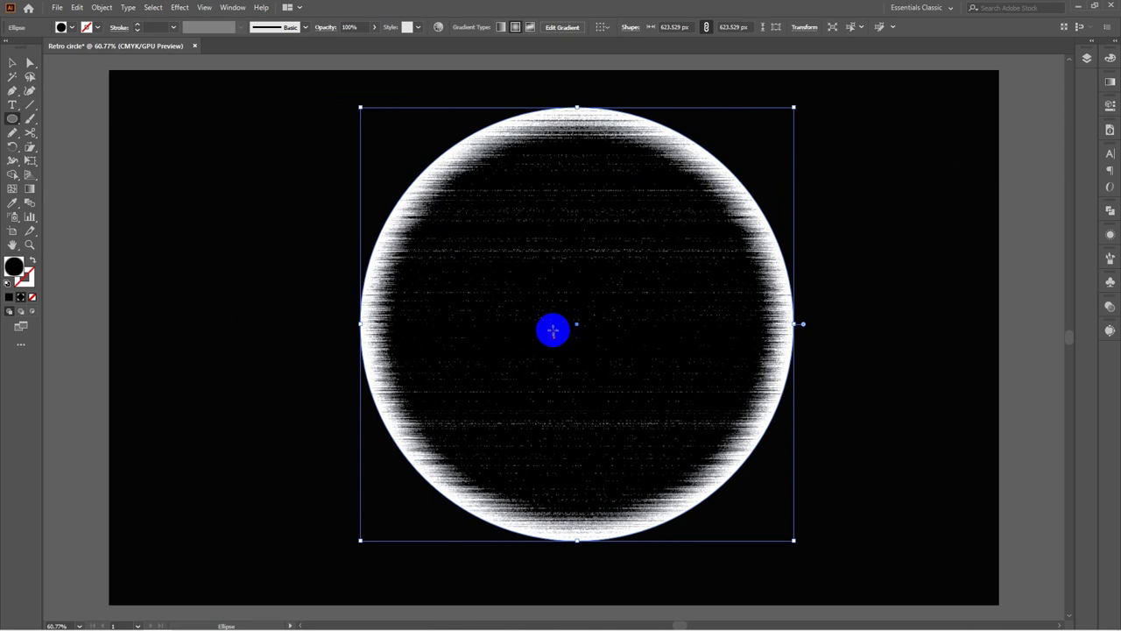
Expand the appearance of the grainy circle into an embedded image
click(101, 7)
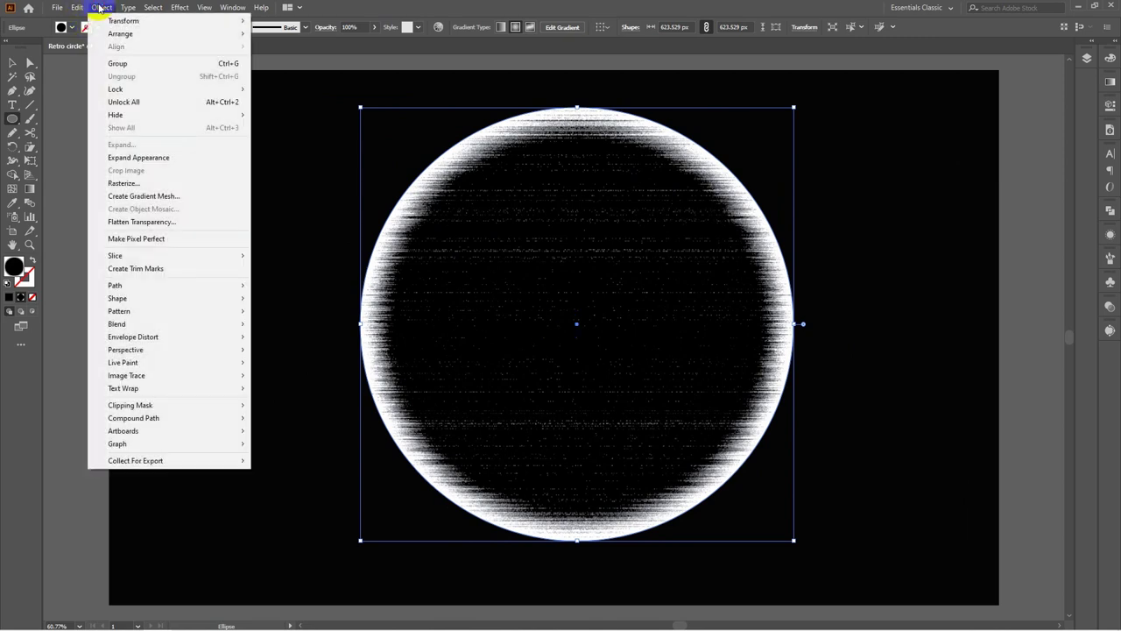
click(149, 155)
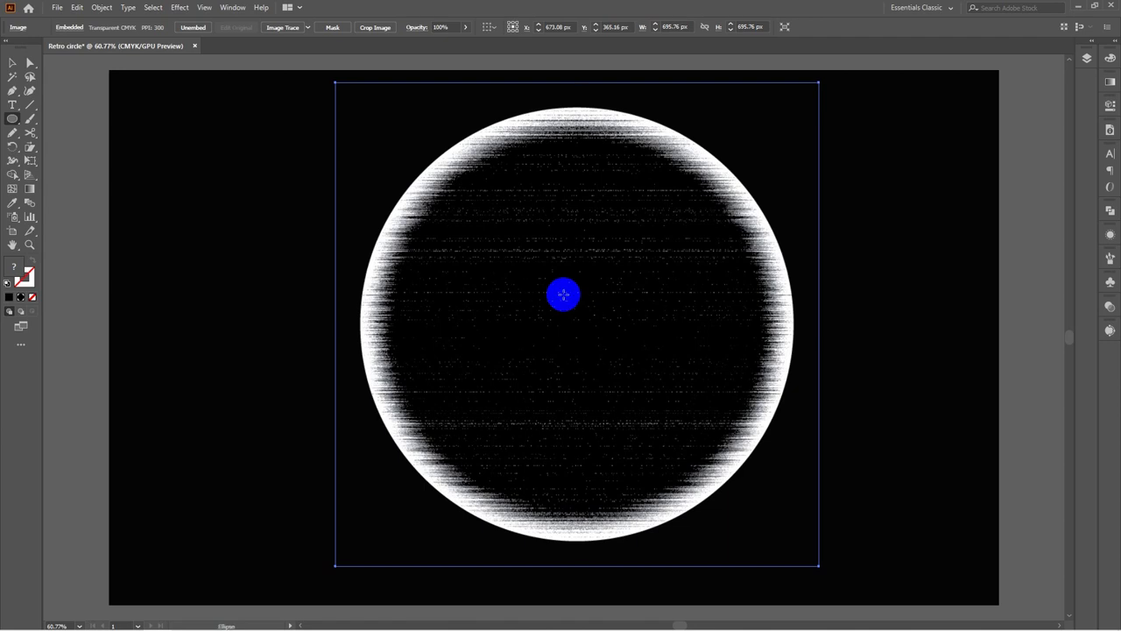
click(11, 64)
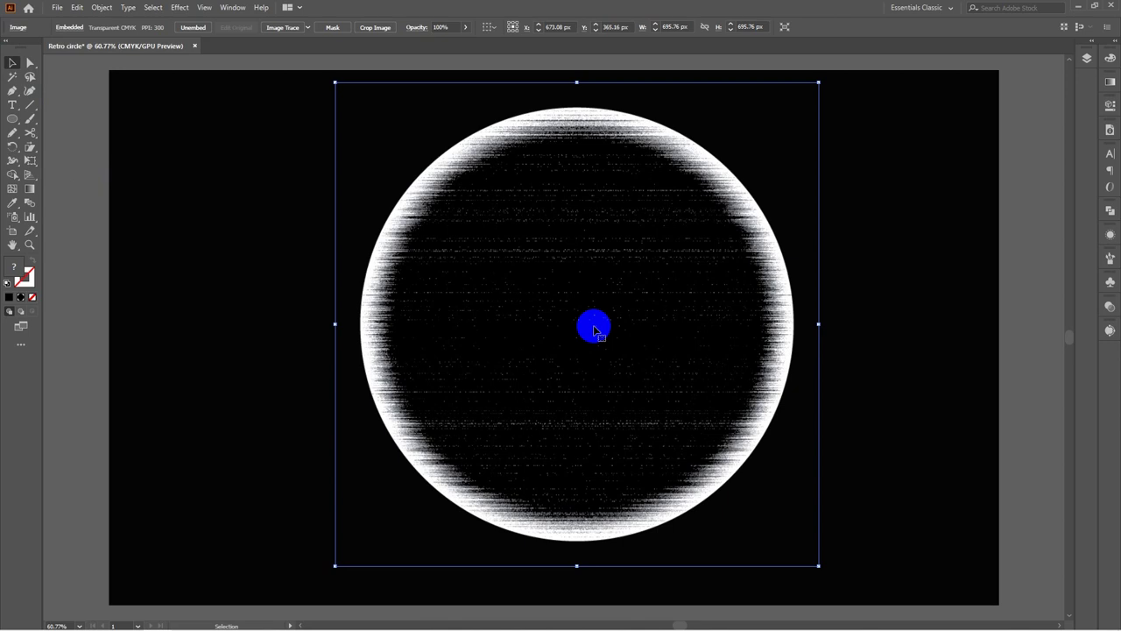
Trace the embedded grainy circle image with the default Image Trace preset, accepting the large-image tracing
click(102, 8)
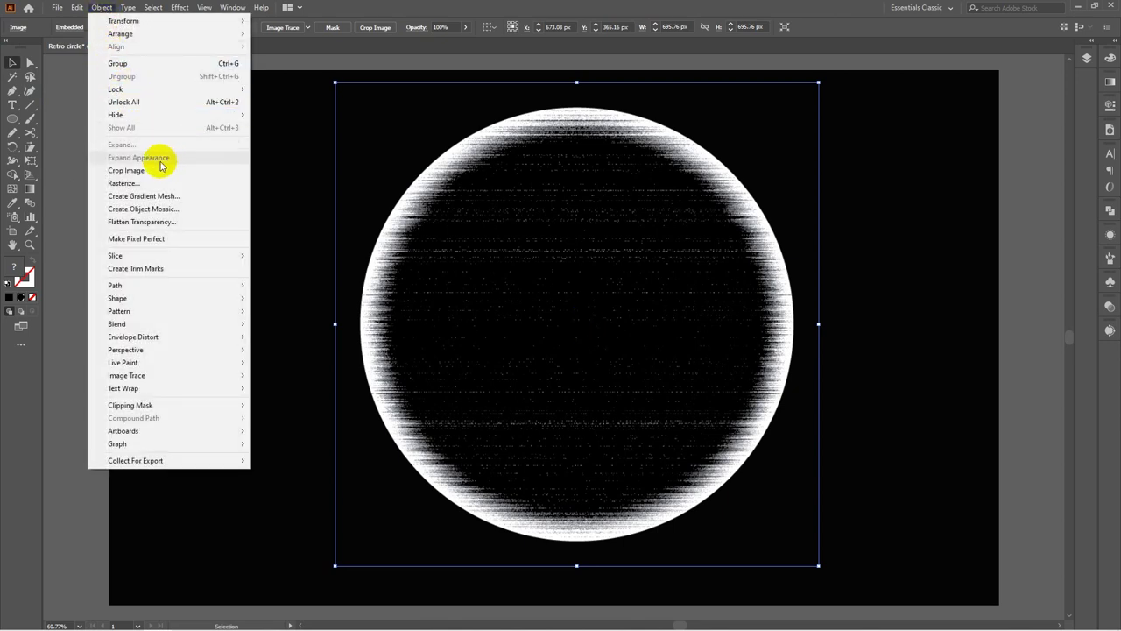
click(99, 8)
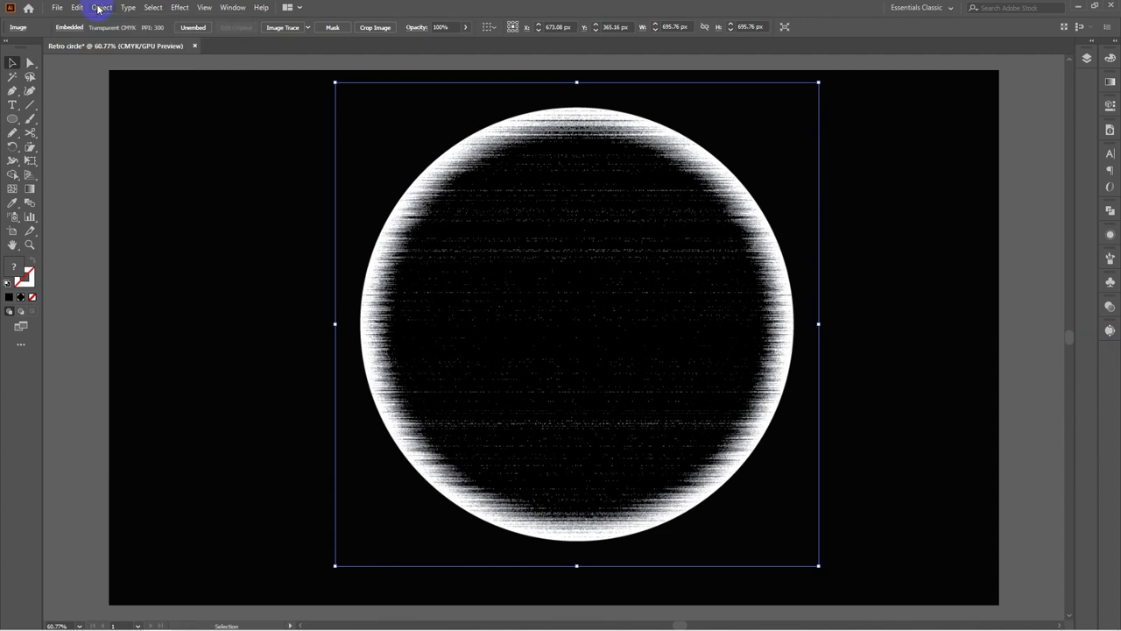
click(288, 29)
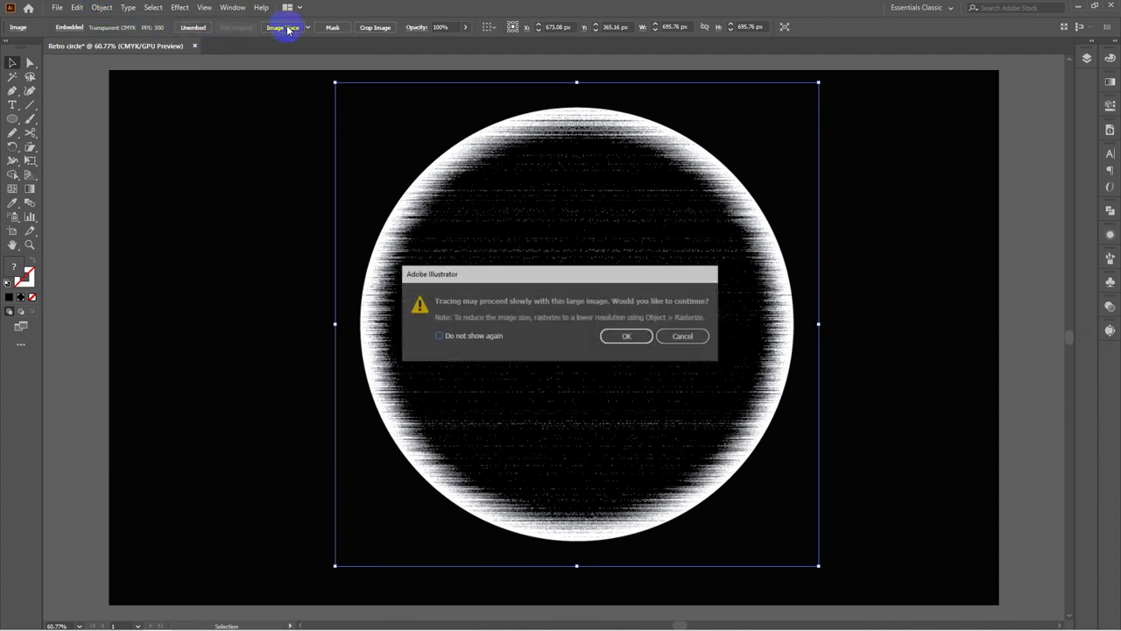
click(637, 340)
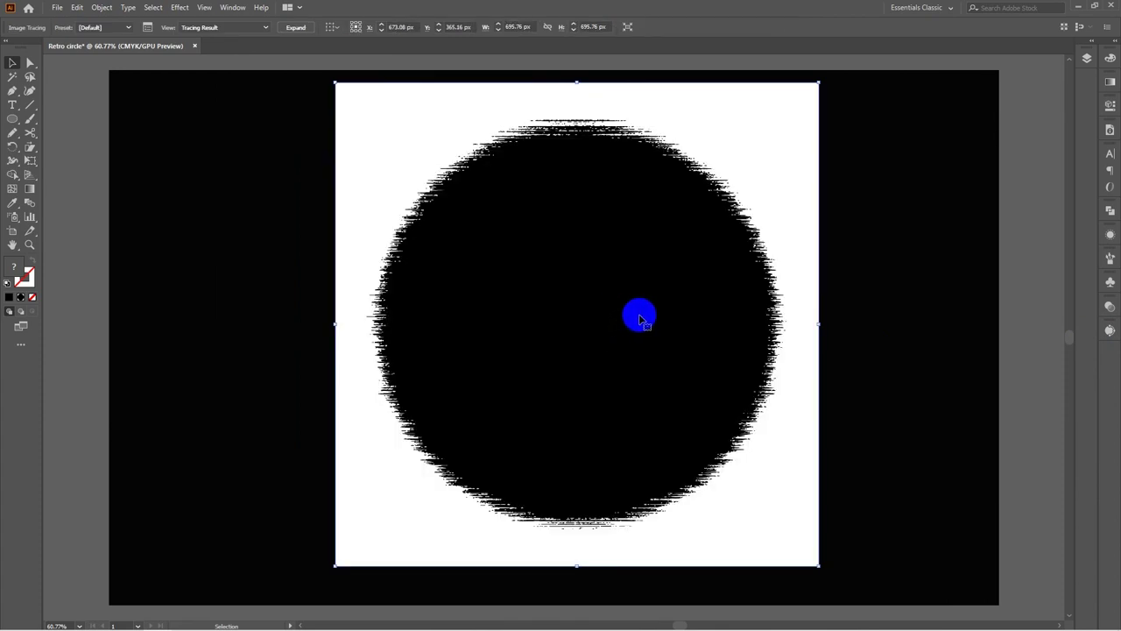
Set the tracing's advanced options to 100% corners and 29% paths
click(1109, 331)
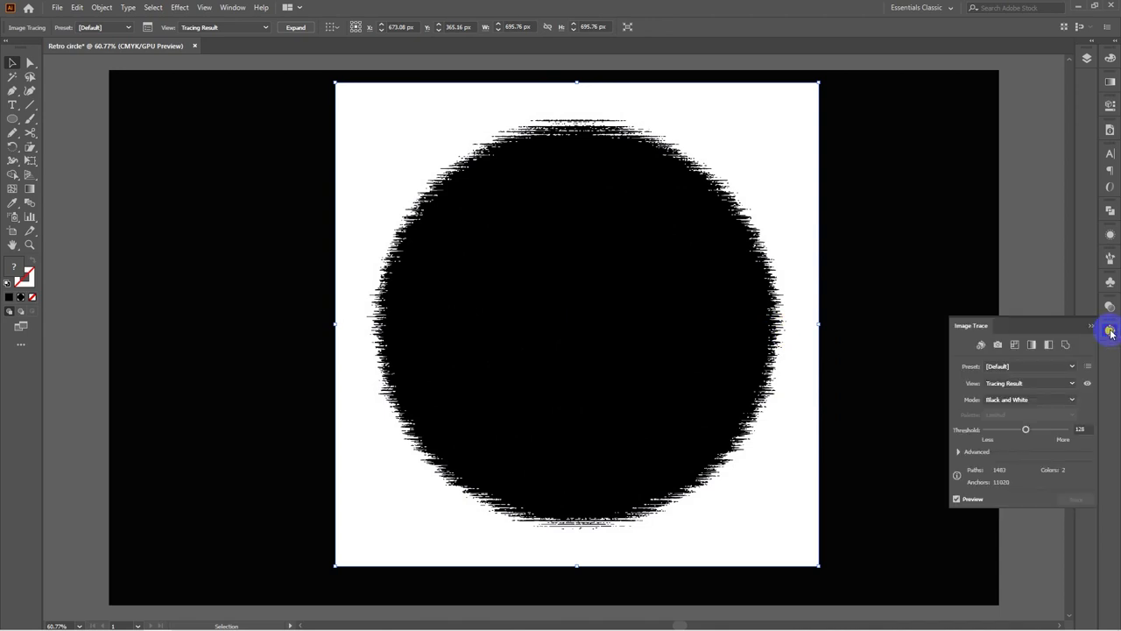
click(958, 451)
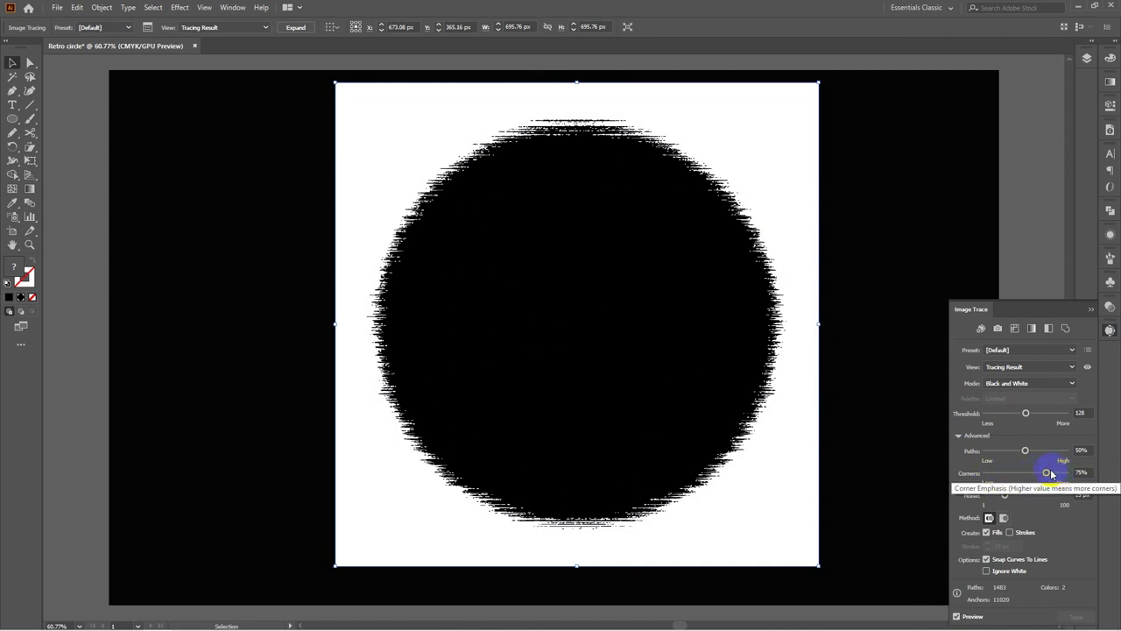
drag(1045, 474, 1079, 473)
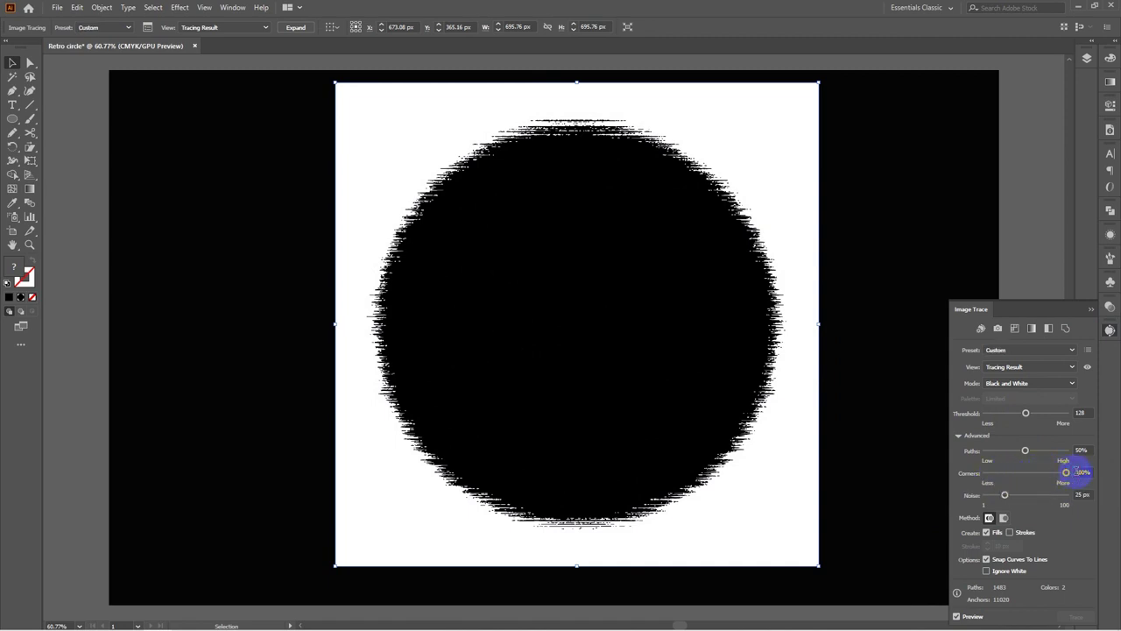
click(1025, 450)
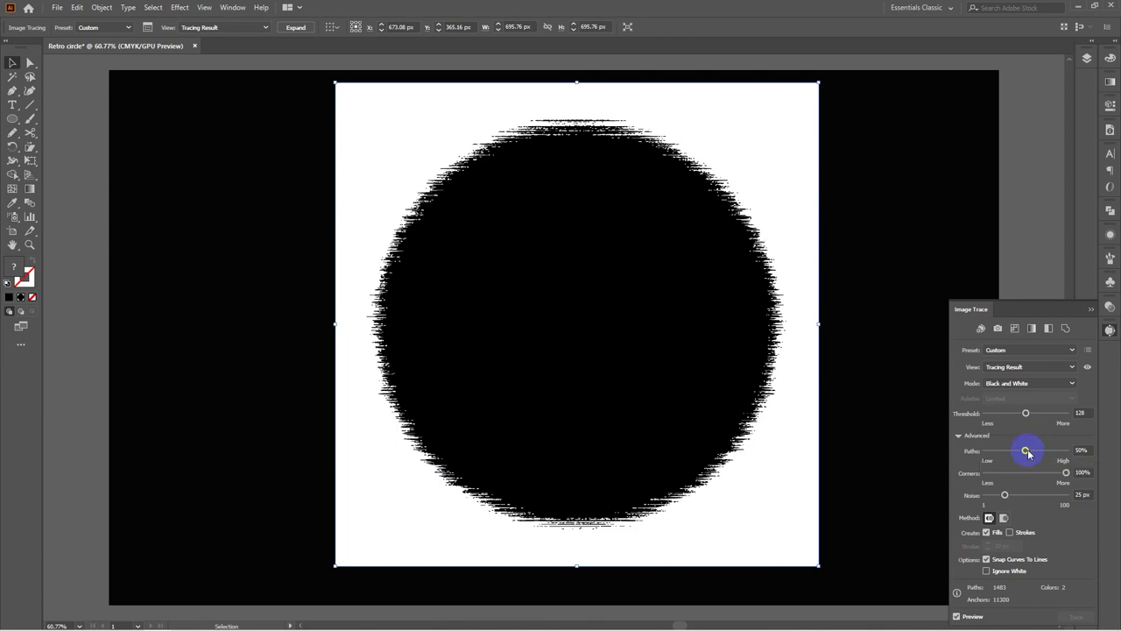
drag(1027, 453, 1007, 450)
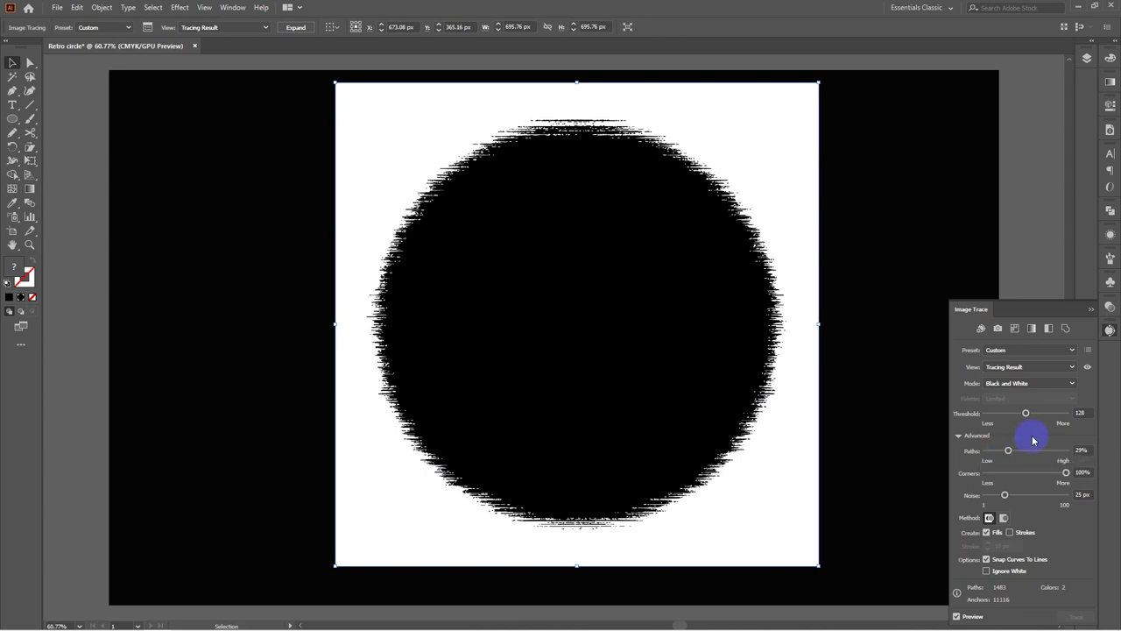
Set the tracing's threshold to 89 and noise to 1 px, and ignore white
drag(1027, 414, 1044, 413)
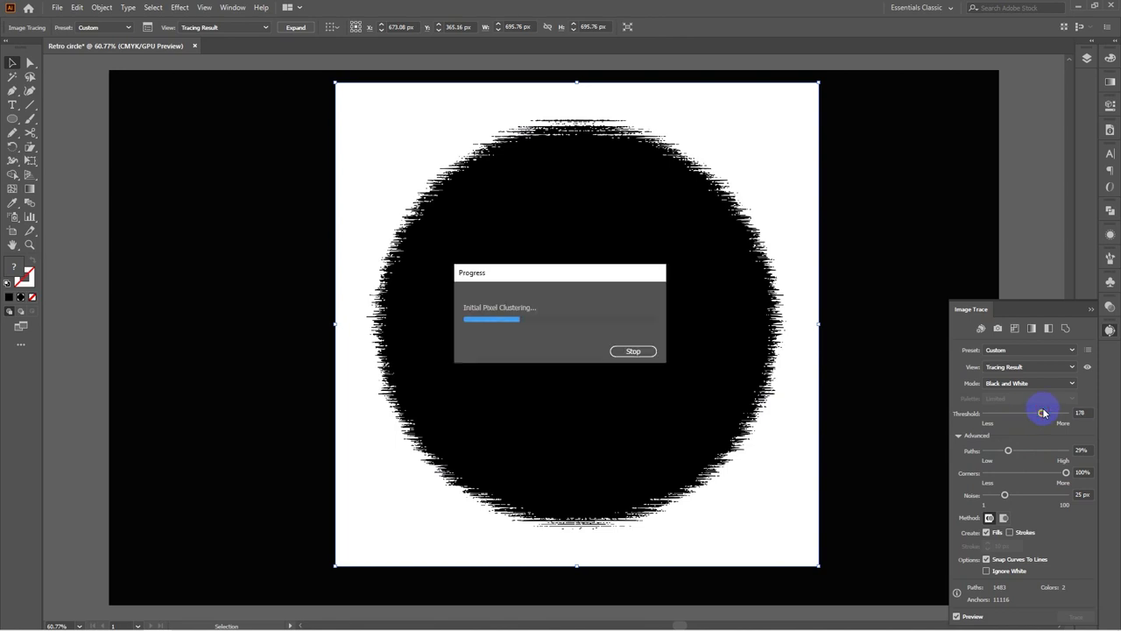
mouse_move(1041, 414)
mouse_down()
mouse_move(1070, 416)
mouse_move(1027, 417)
mouse_up()
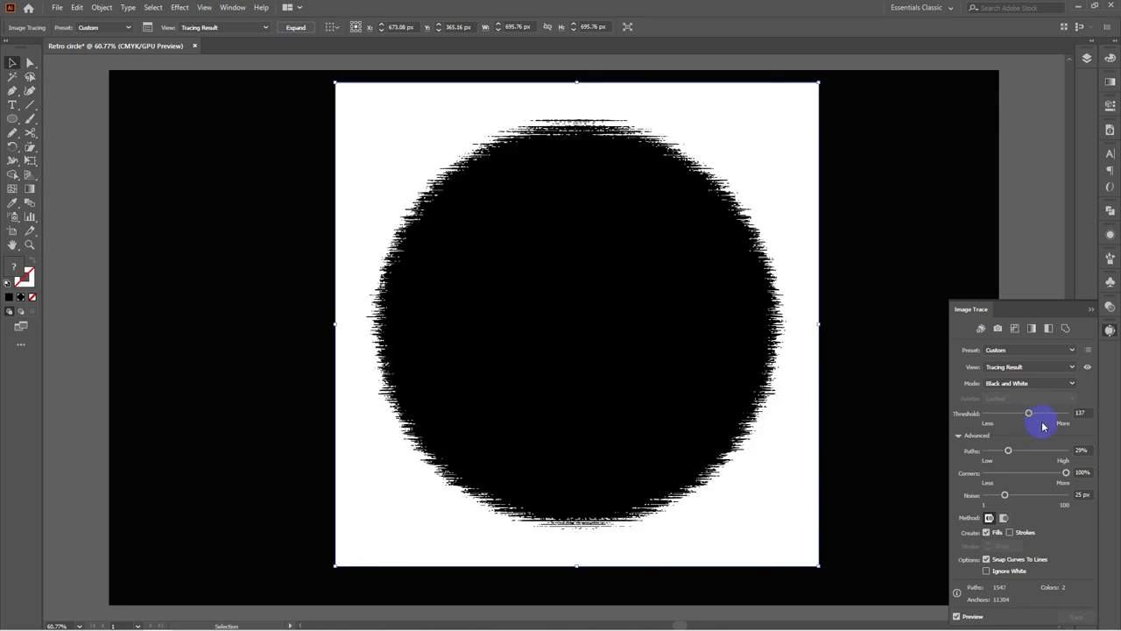
drag(1029, 414, 1019, 414)
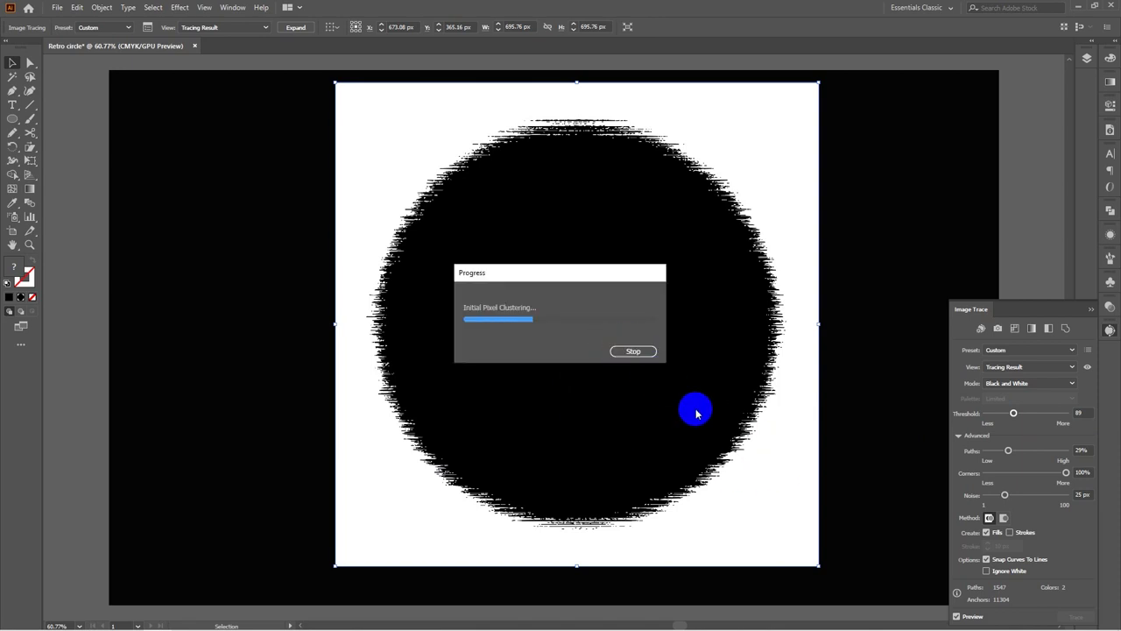
drag(1006, 496, 986, 495)
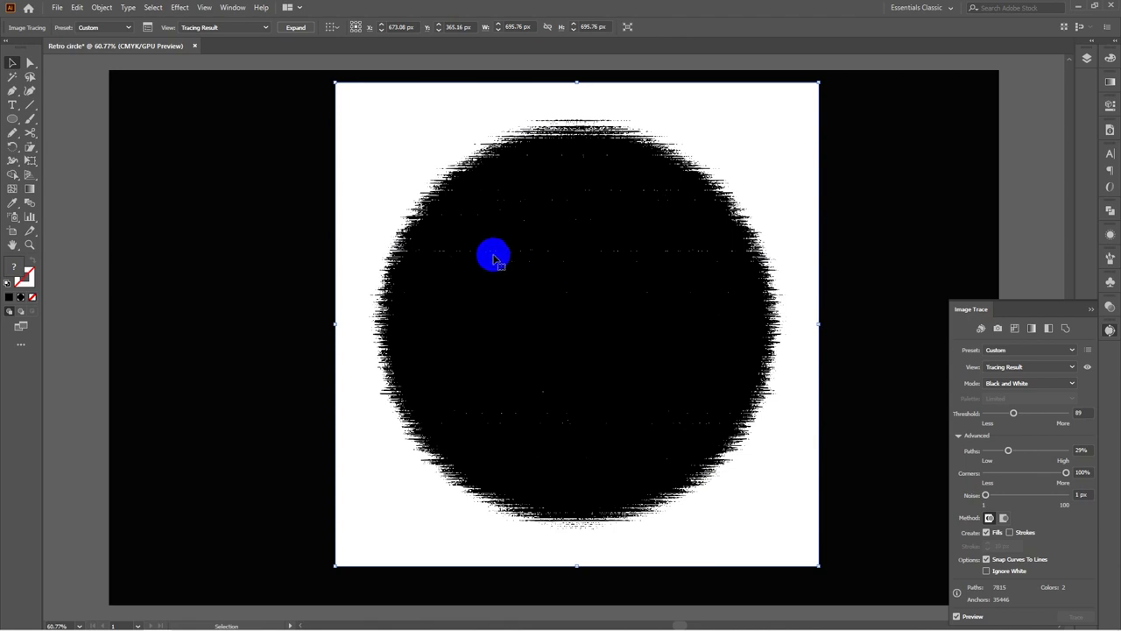
click(986, 571)
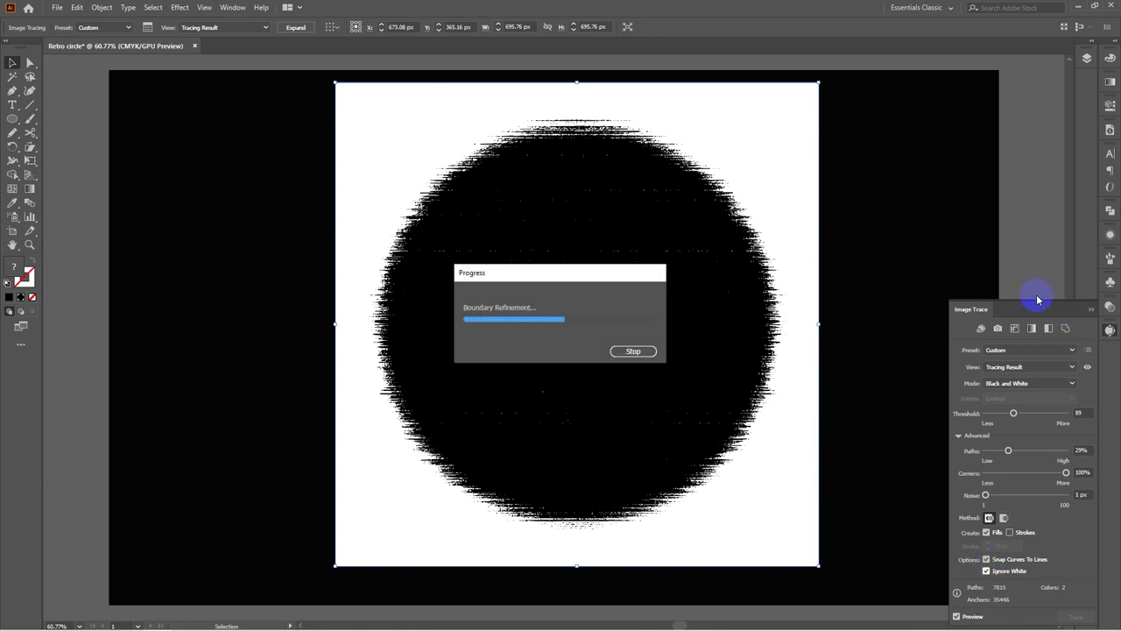
click(1091, 312)
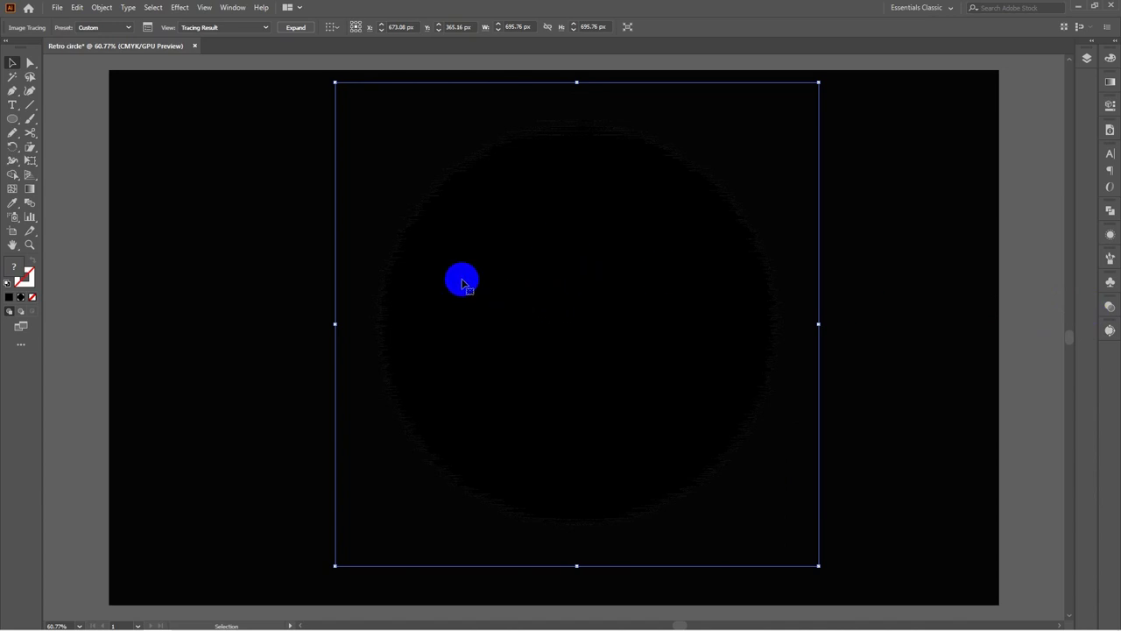
Expand the traced circle's object and fill into vector paths
click(101, 7)
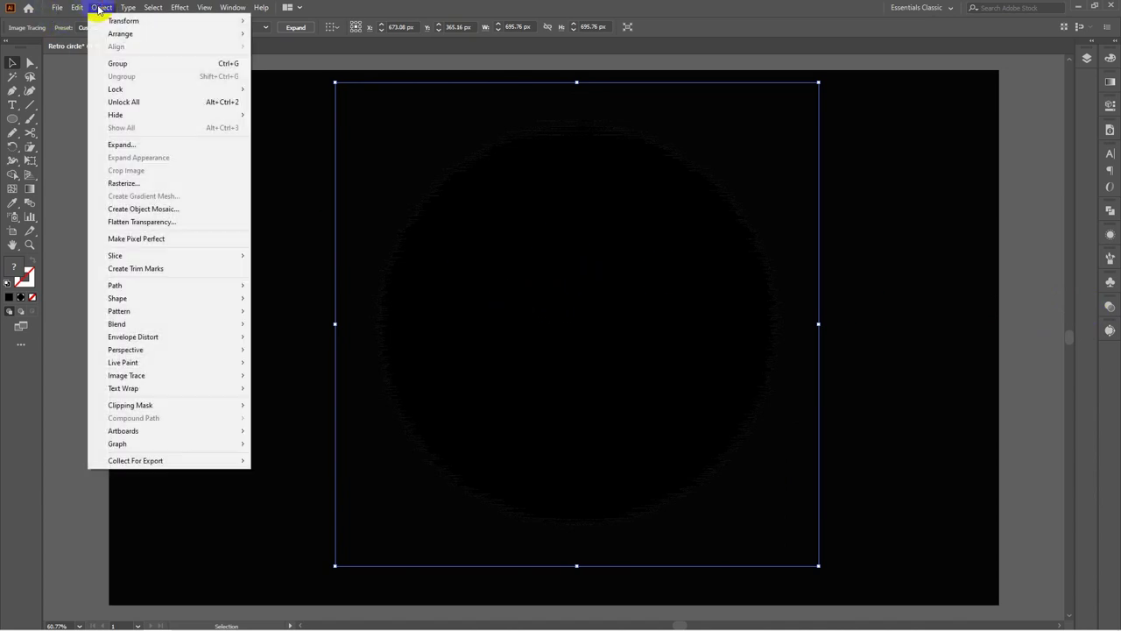
click(128, 146)
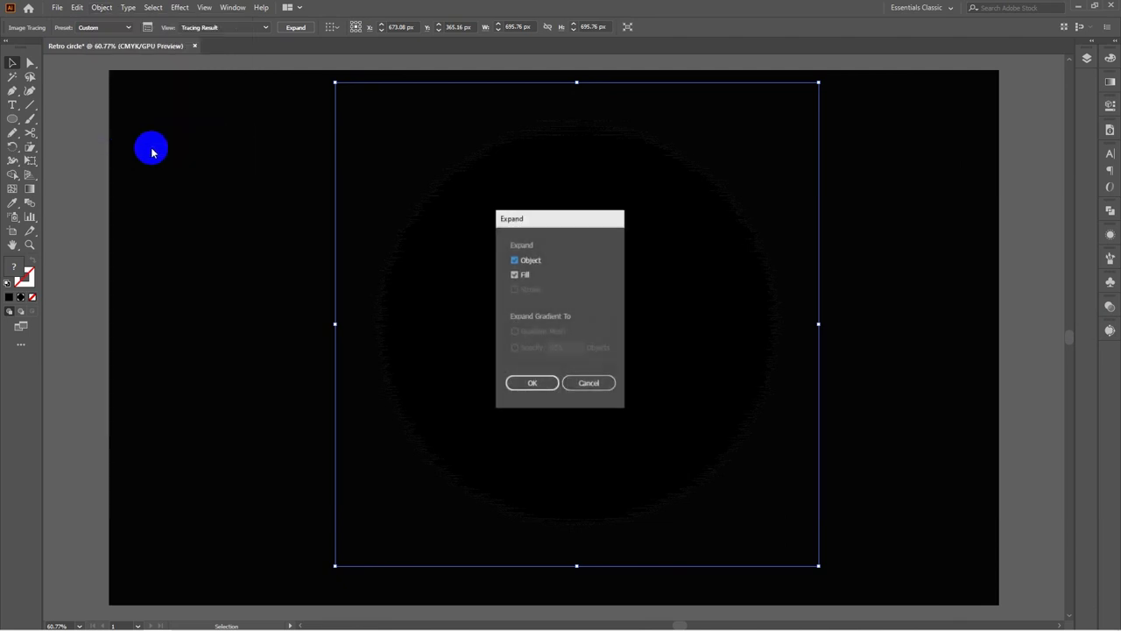
click(526, 383)
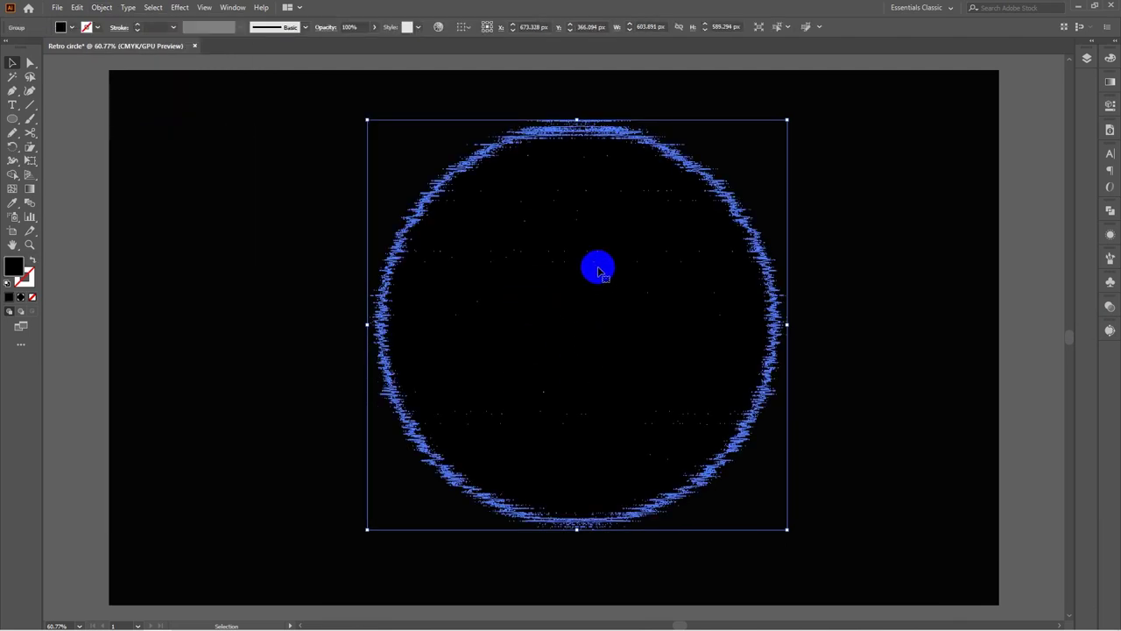
Fill the expanded circle group with the RGB Red swatch
click(67, 28)
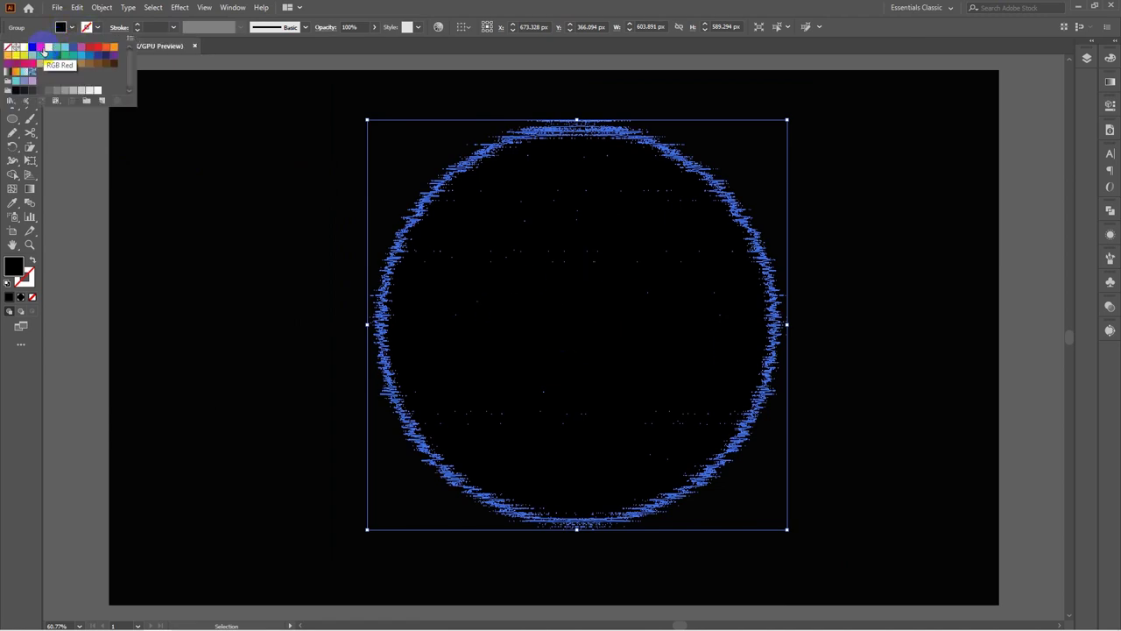
click(41, 51)
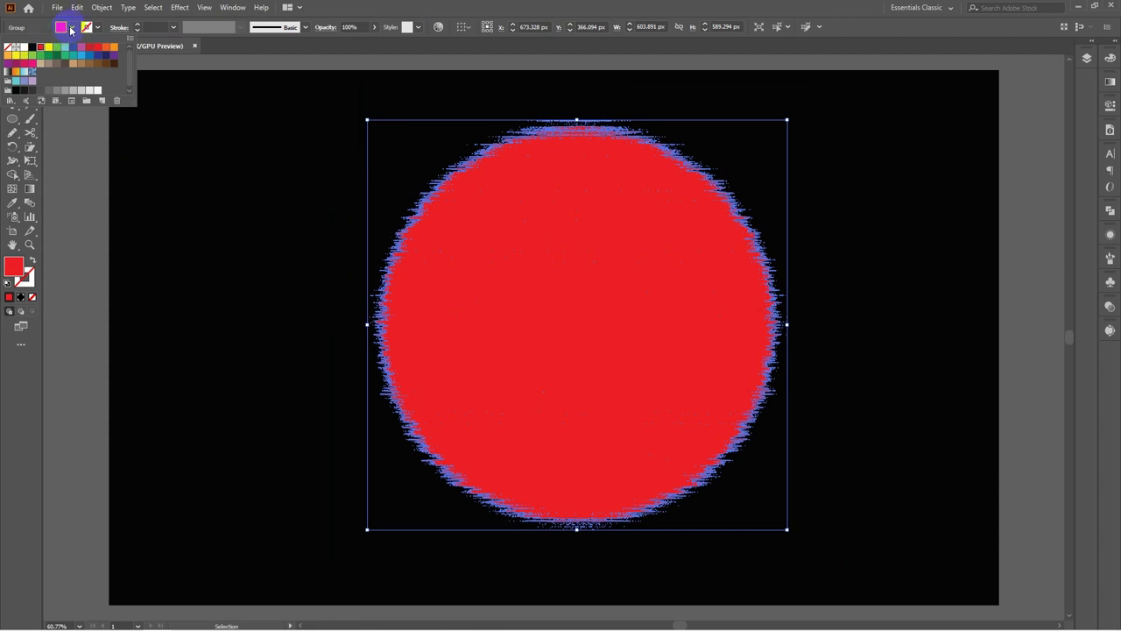
click(65, 27)
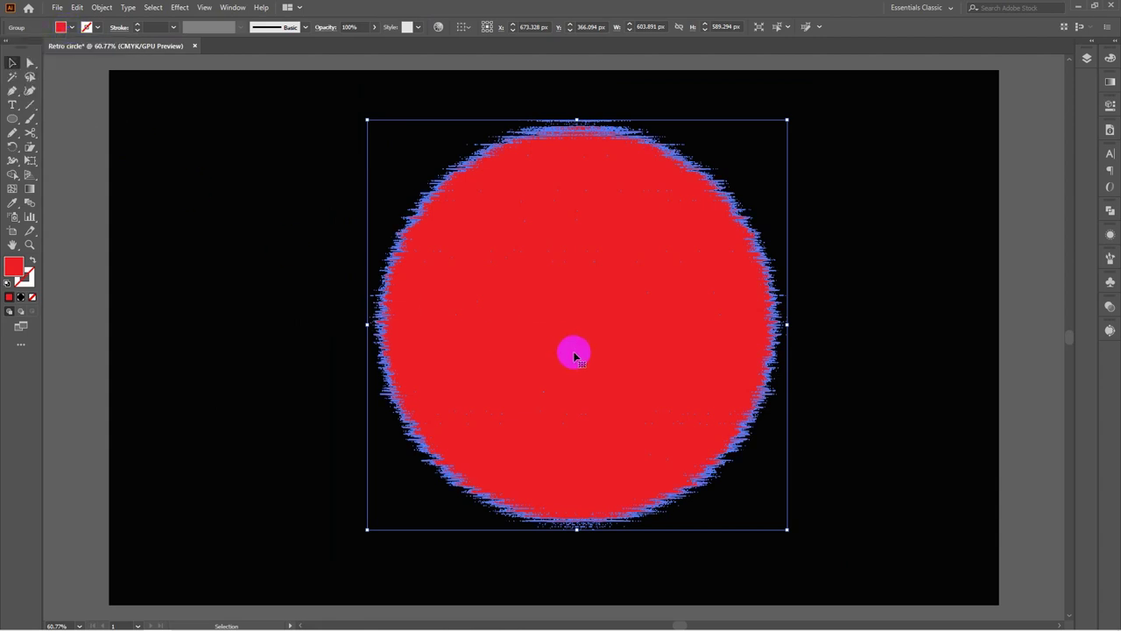
Unite the red circle's pieces with the Pathfinder
click(1109, 212)
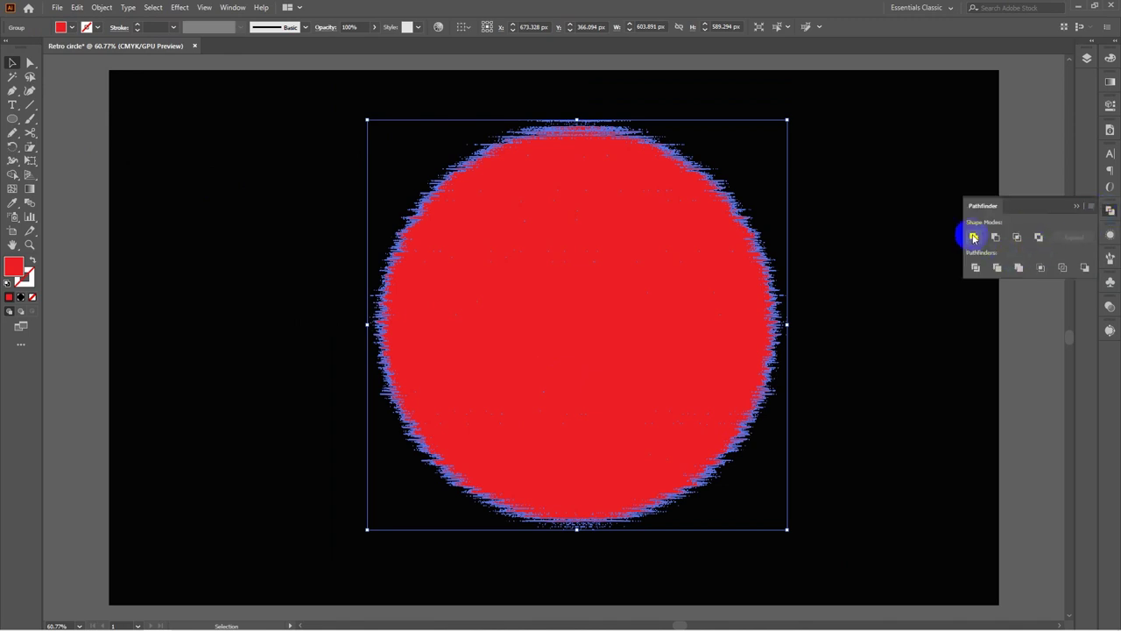
click(974, 237)
click(1079, 205)
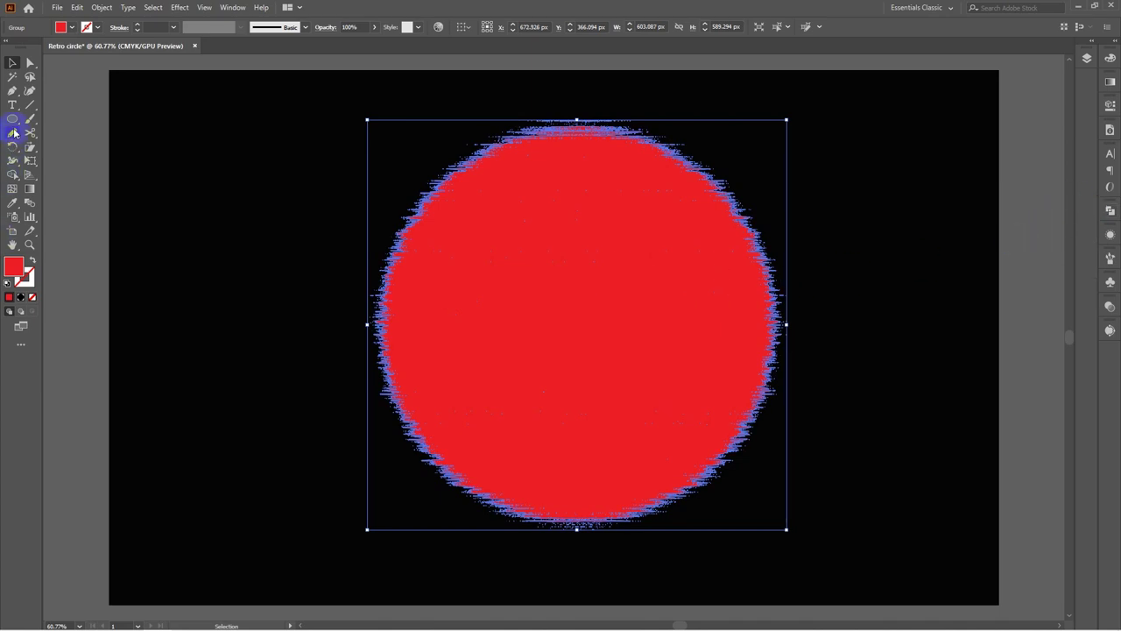
Draw a nearly horizontal line about 596 px long on the empty canvas beside the artboard, near the circle's upper edge level
click(29, 106)
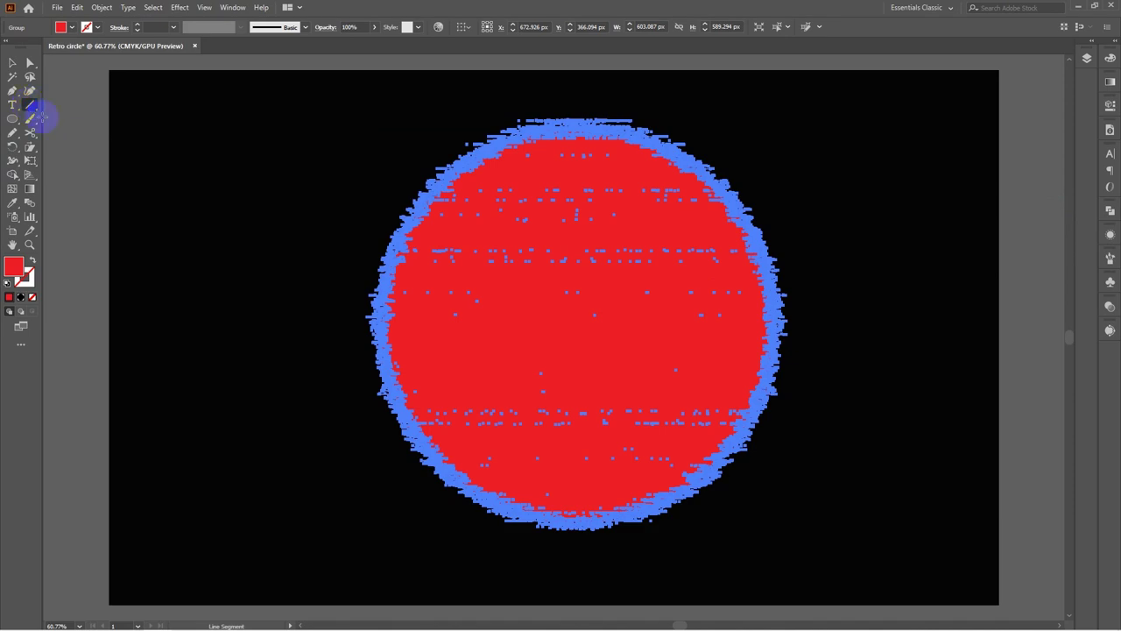
key(space)
drag(703, 317, 195, 328)
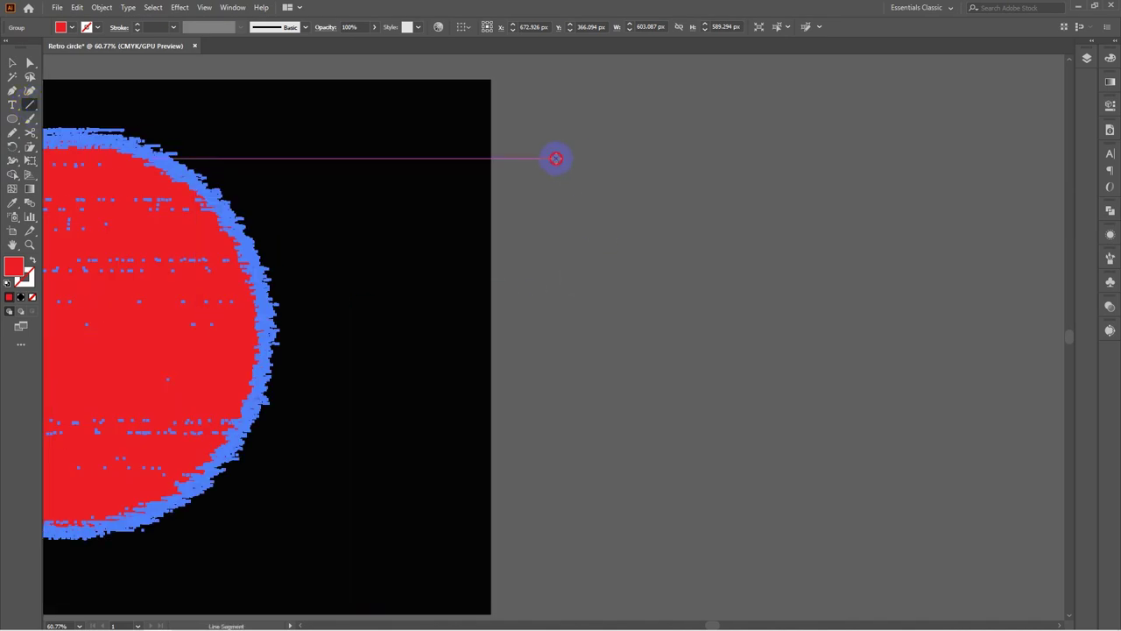
drag(556, 159, 970, 158)
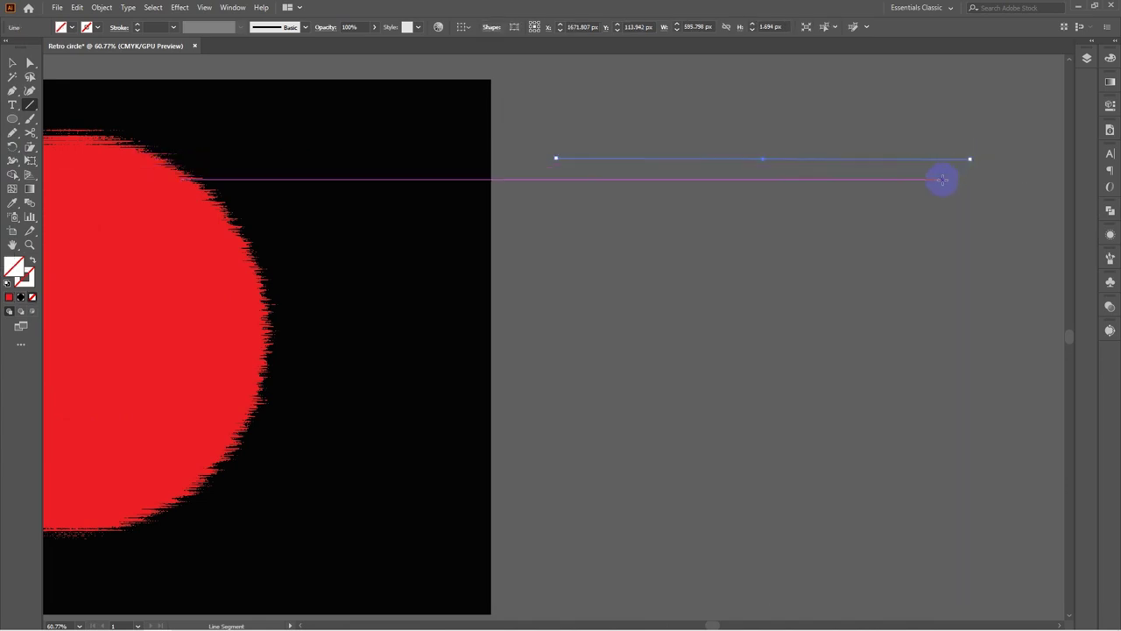
Give the new line a yellow stroke with a weight of 8 pt
click(97, 29)
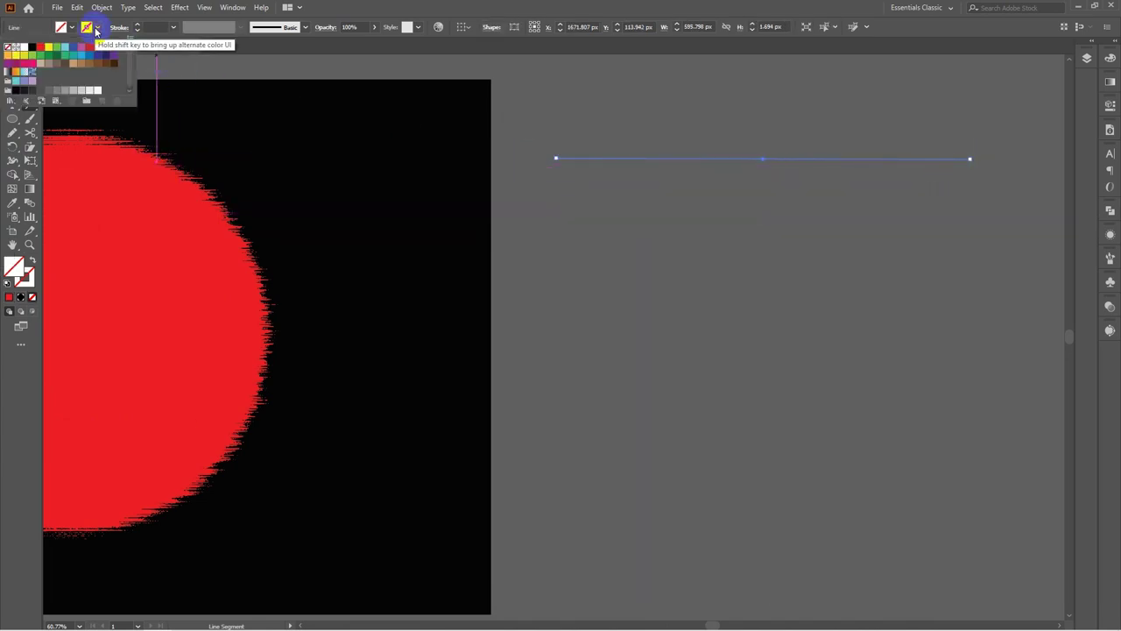
click(48, 49)
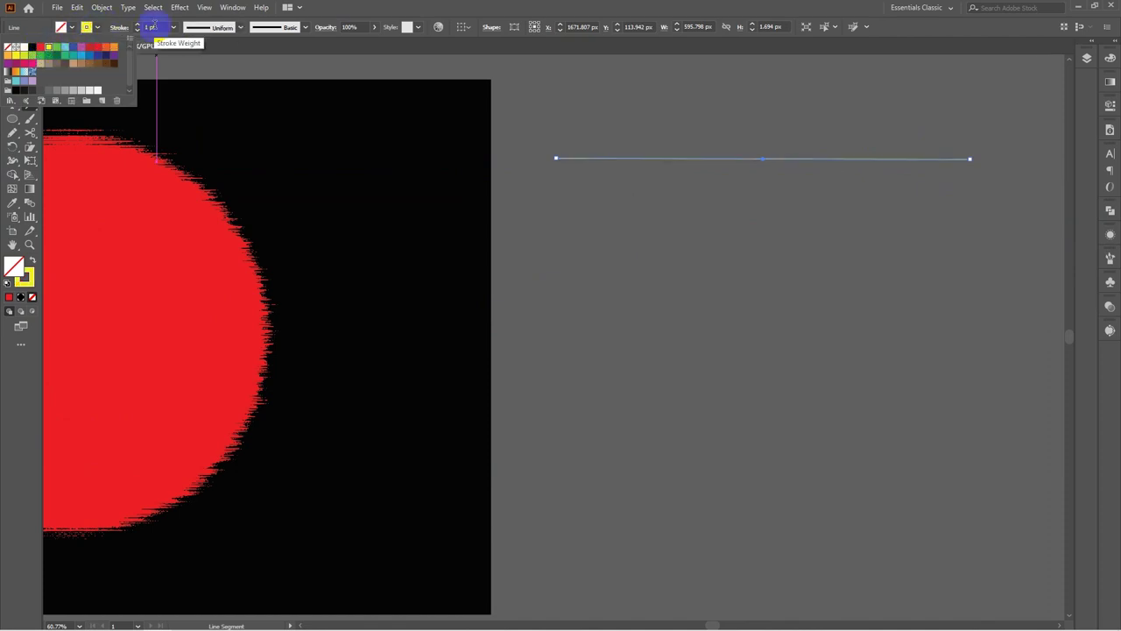
click(148, 27)
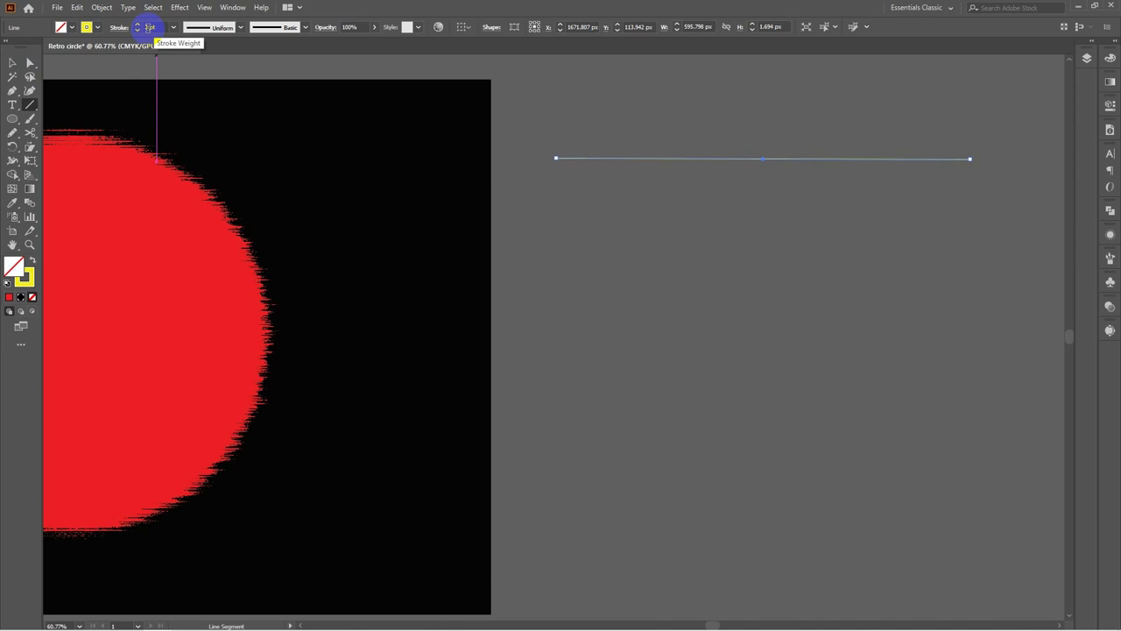
scroll(149, 27, up, 6)
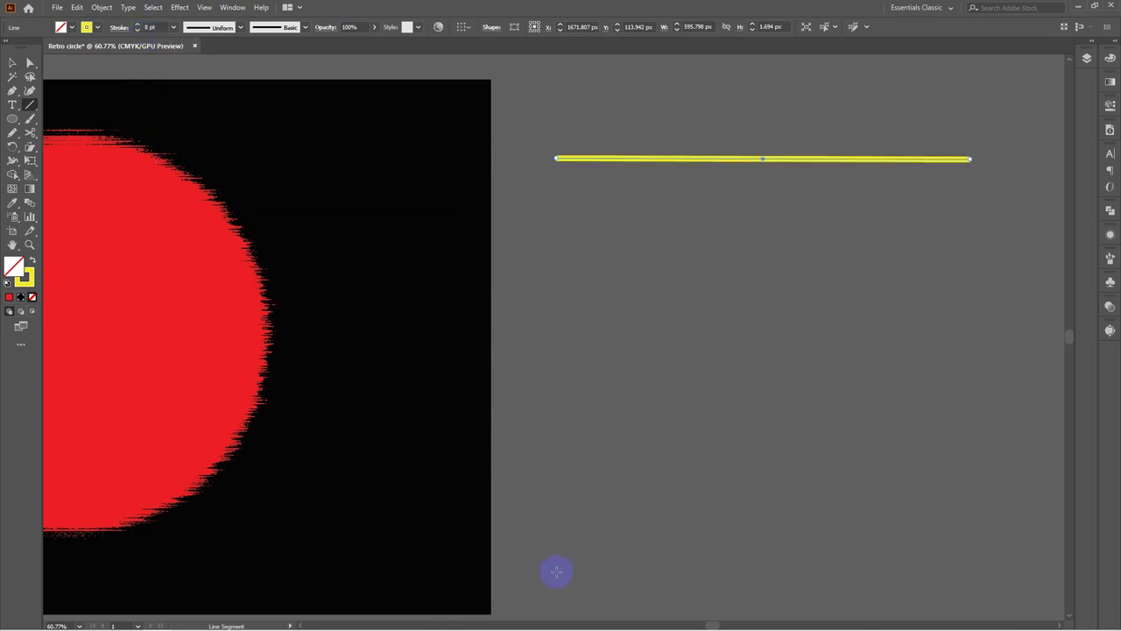
Draw a second yellow line about 612 px long well below the first and set its stroke weight to 25 pt
mouse_move(556, 571)
mouse_down()
mouse_move(573, 464)
mouse_move(570, 500)
mouse_move(881, 493)
mouse_move(976, 506)
mouse_move(995, 496)
mouse_up()
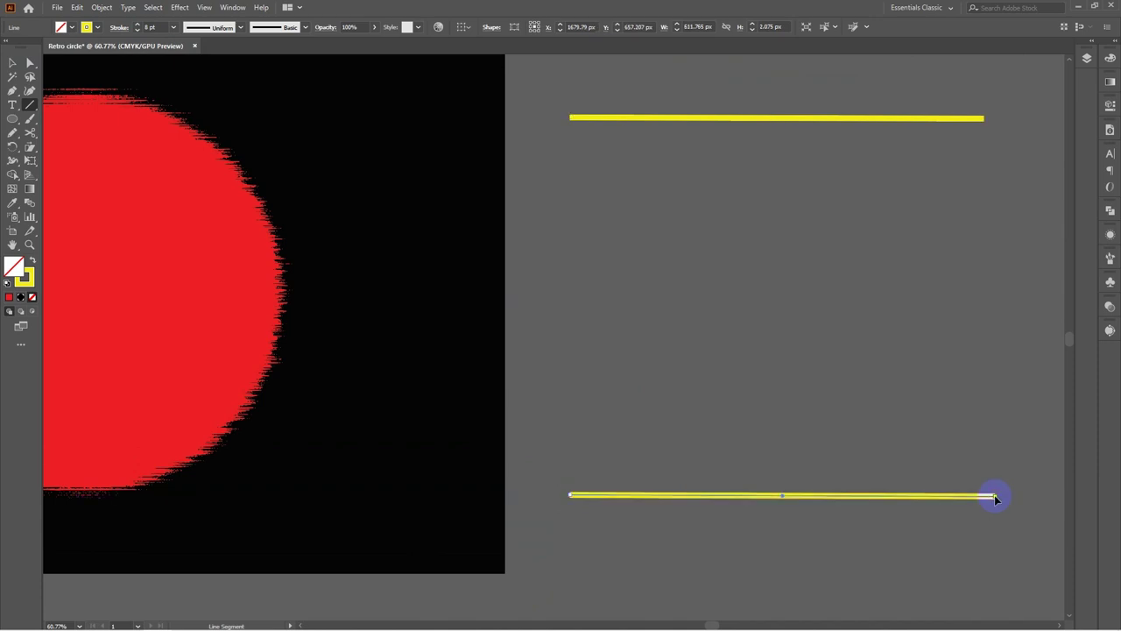
click(151, 27)
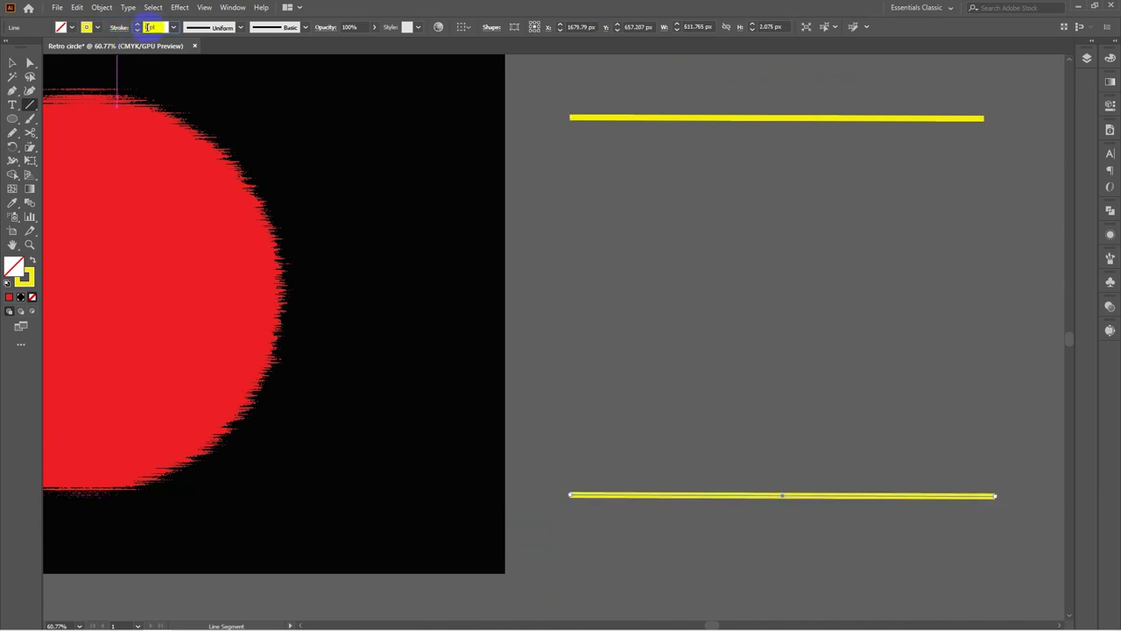
scroll(151, 27, up, 4)
key(Up)
key(Up)
key(Up)
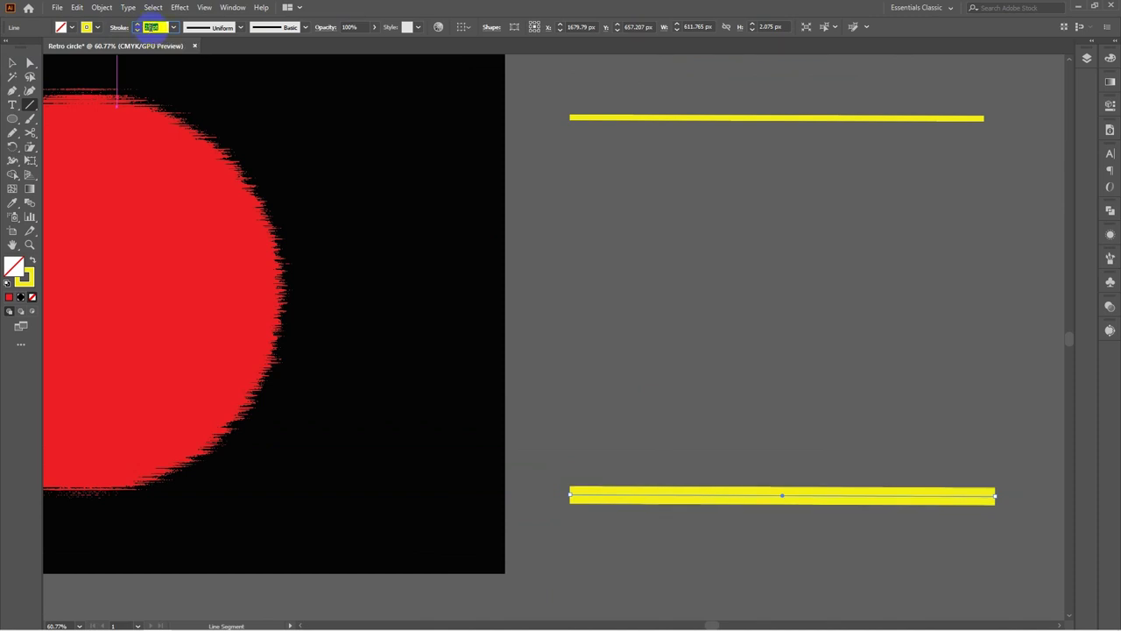
Blend the thin upper yellow line with the thick lower yellow line using the Blend tool
click(12, 63)
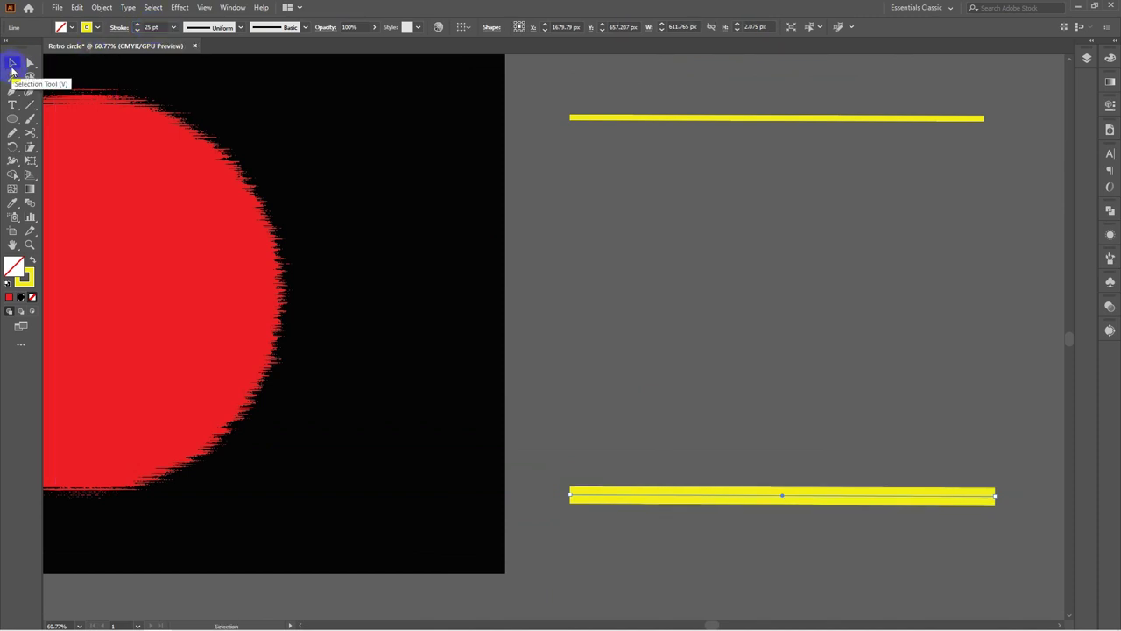
click(30, 203)
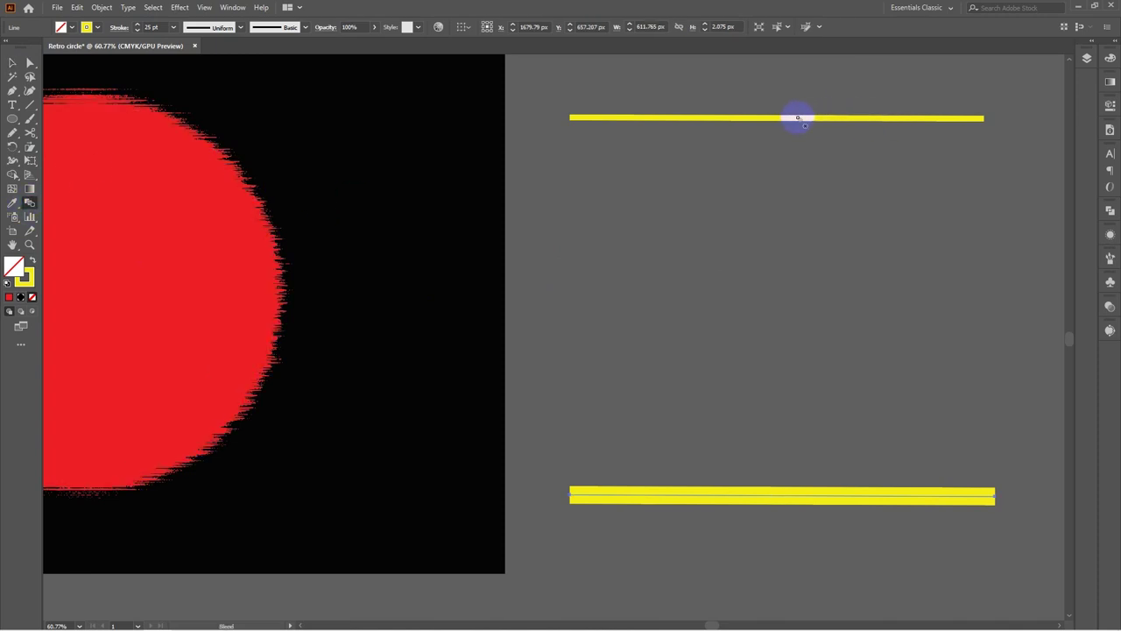
click(797, 497)
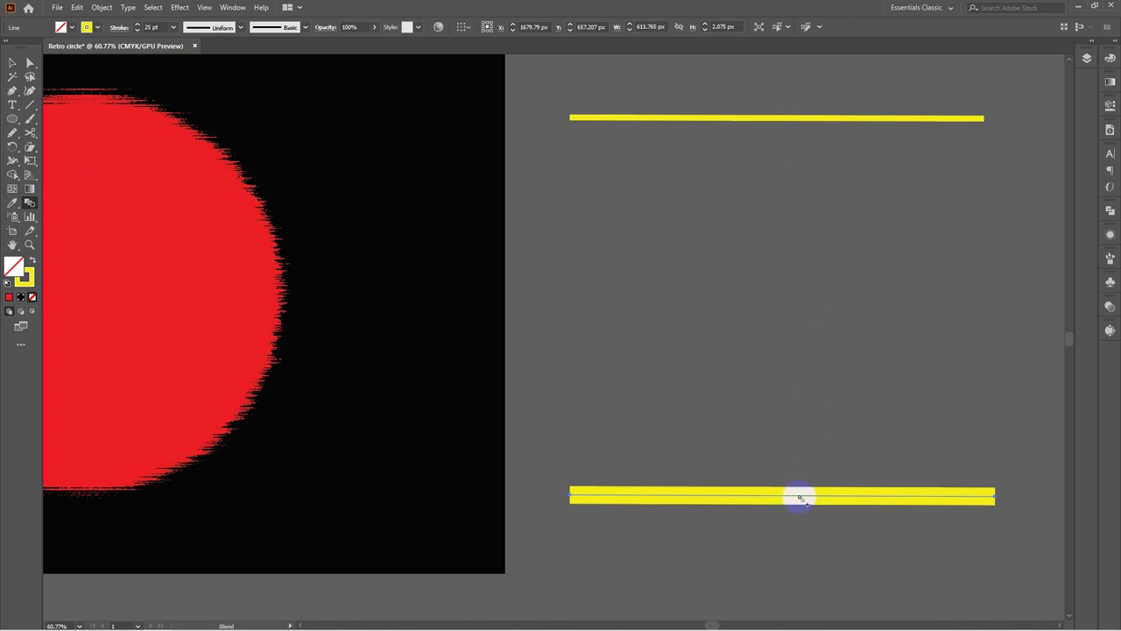
click(798, 497)
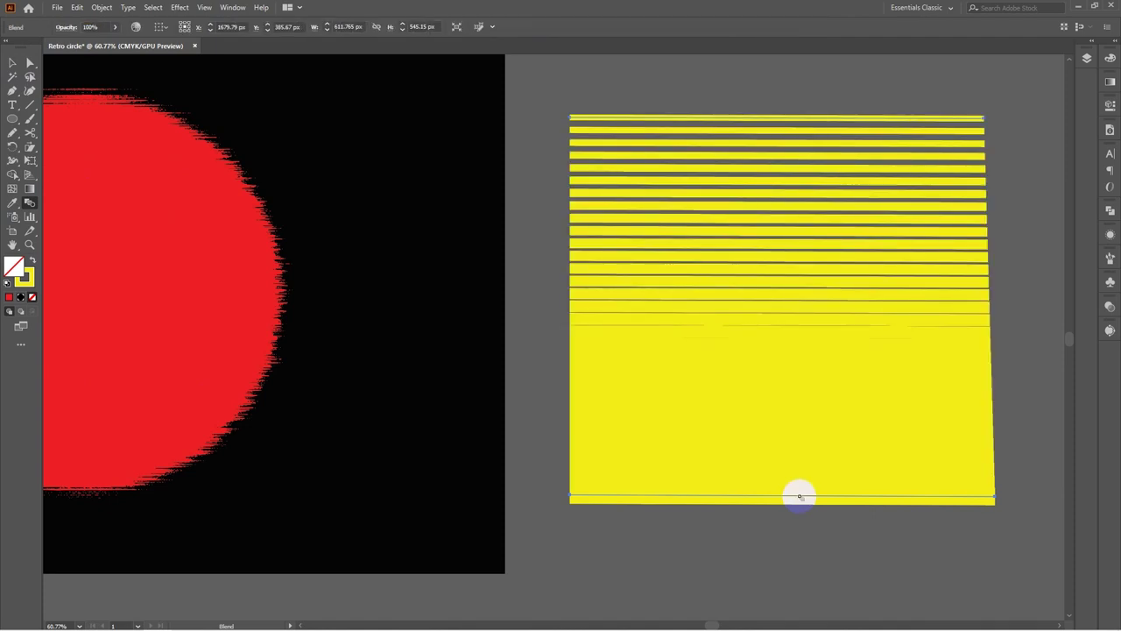
Set the blend's spacing to 3 Specified Steps, with the preview enabled
click(31, 204)
double_click(30, 203)
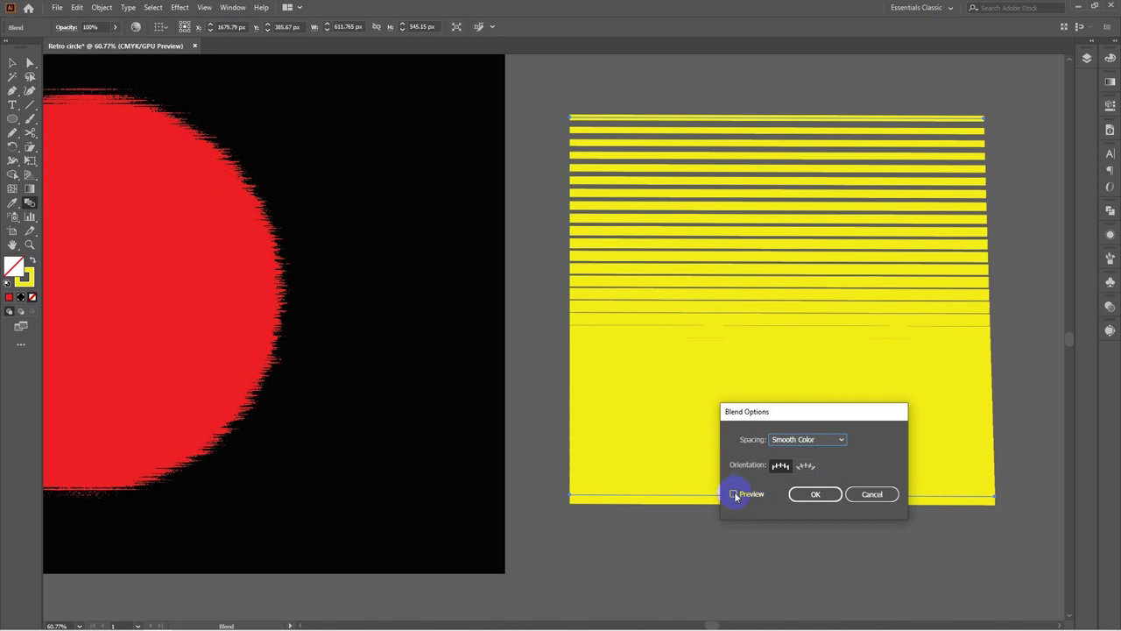
click(734, 494)
click(839, 439)
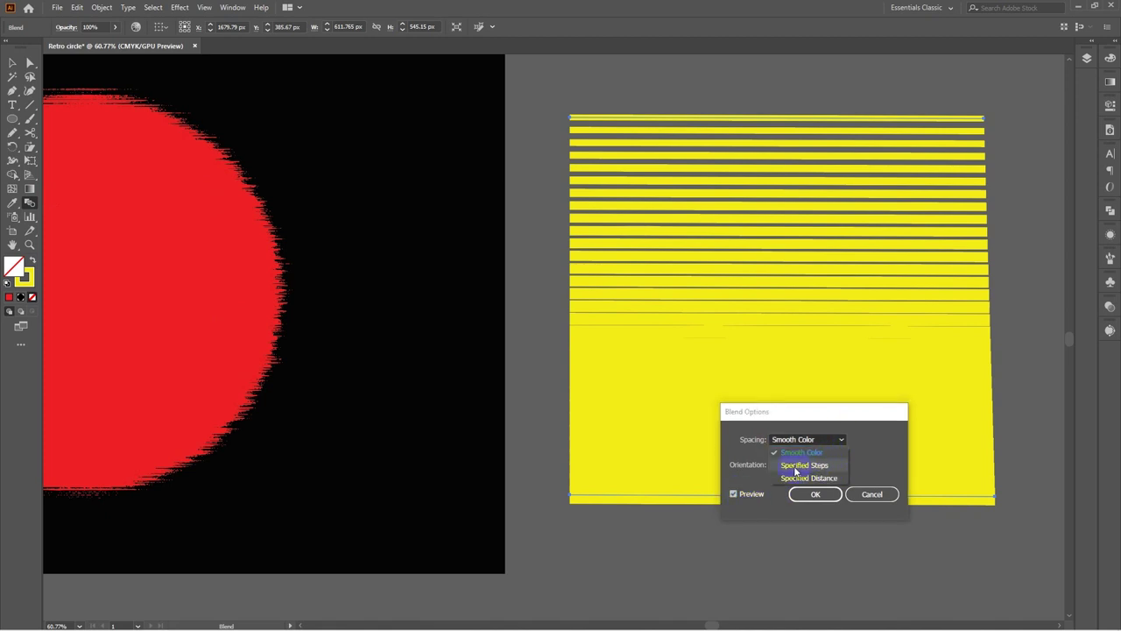
click(795, 465)
click(868, 446)
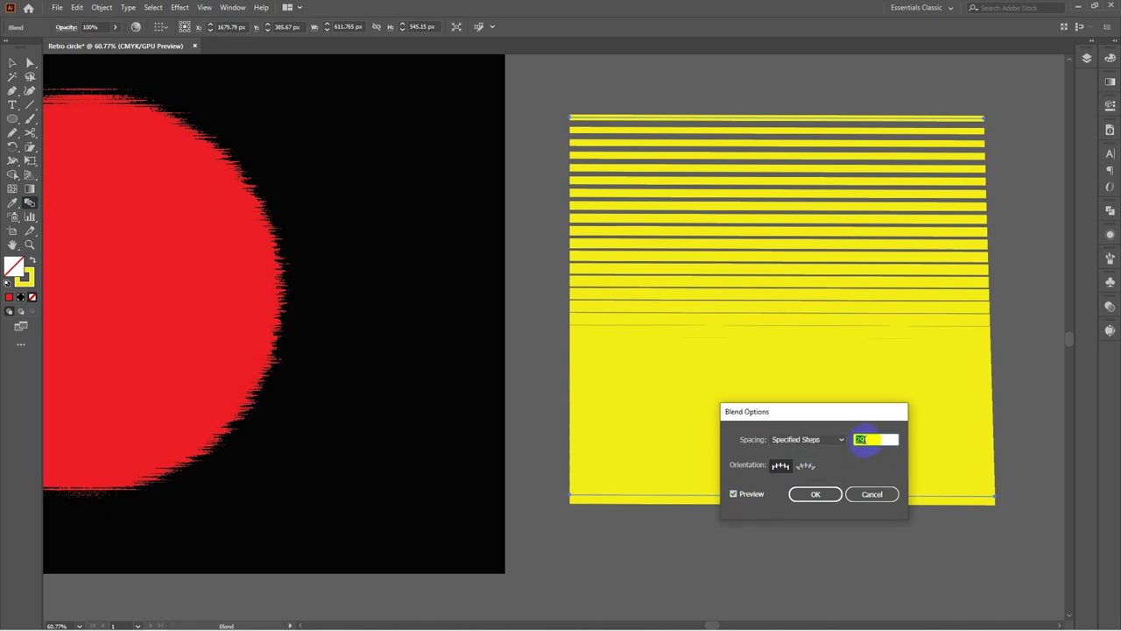
scroll(866, 440, down, 5)
key(Down)
key(Down)
key(Down)
key(Down)
key(Down)
key(Down)
key(Down)
key(Down)
key(Down)
key(Down)
key(Down)
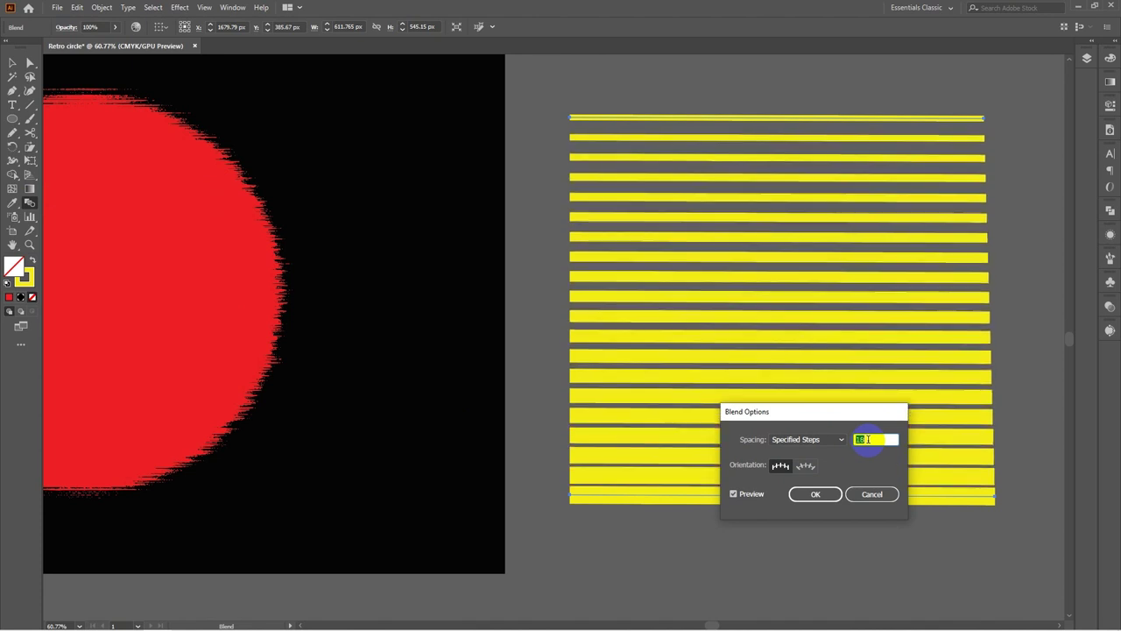
key(Down)
key(Down)
key(Down)
key(Down)
key(Down)
key(Down)
key(Down)
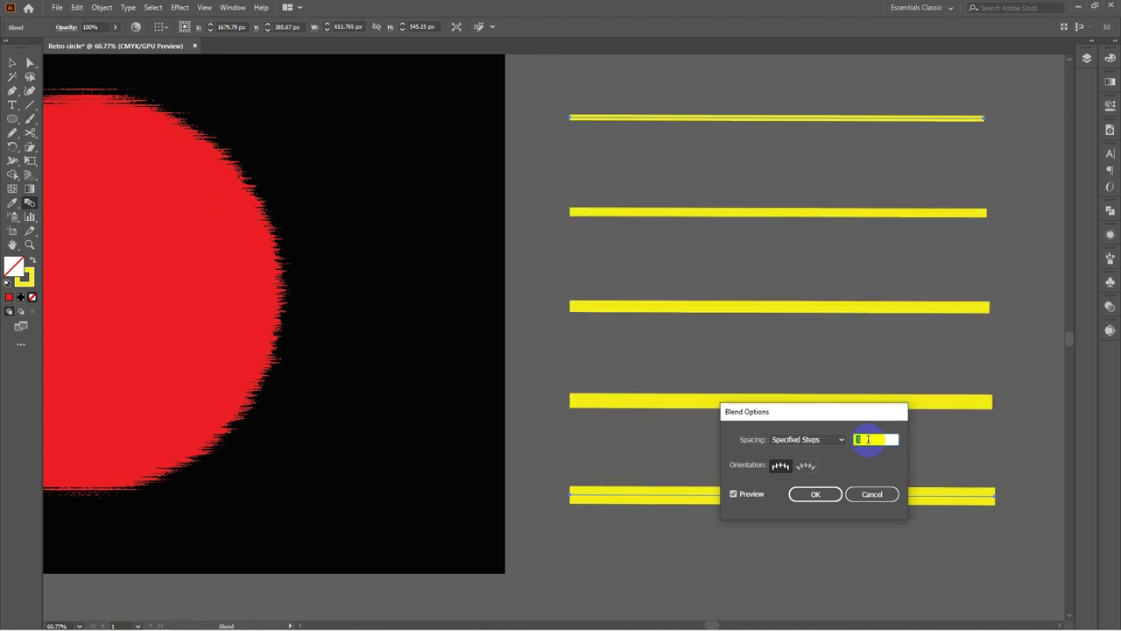
click(815, 495)
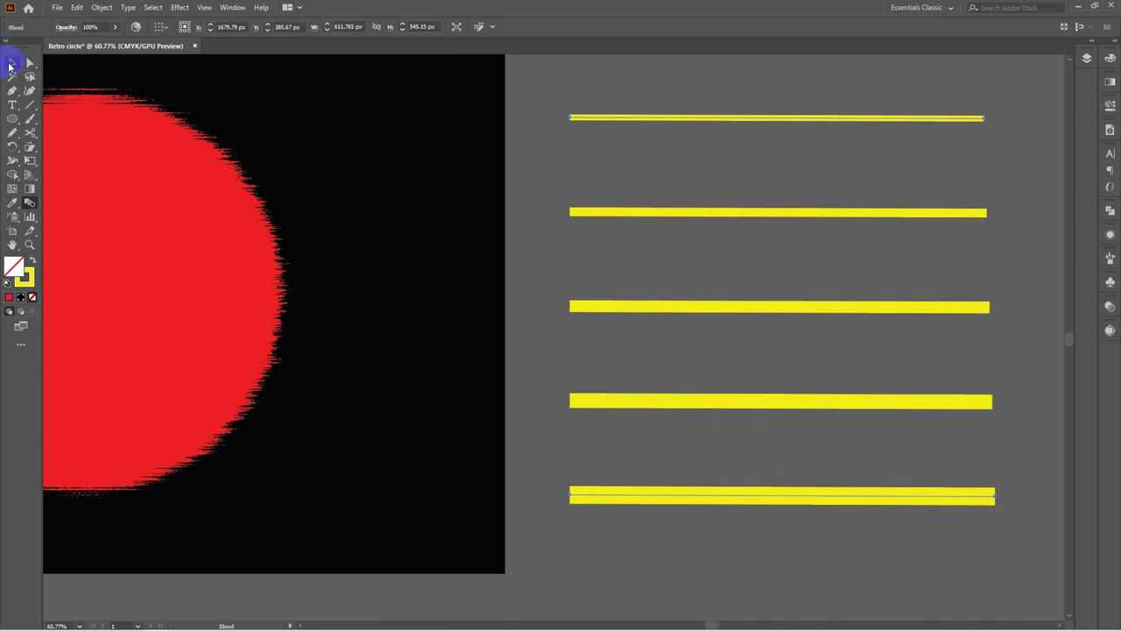
Expand the line blend into separate lines, and expand their fills and strokes into filled shapes
click(10, 65)
click(538, 94)
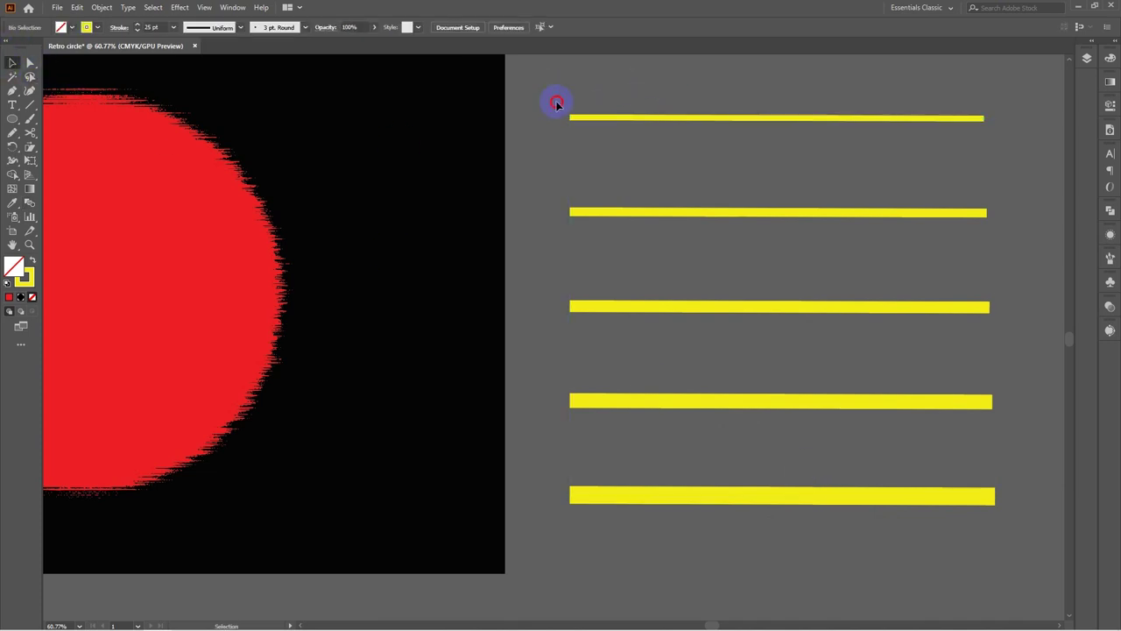
click(852, 507)
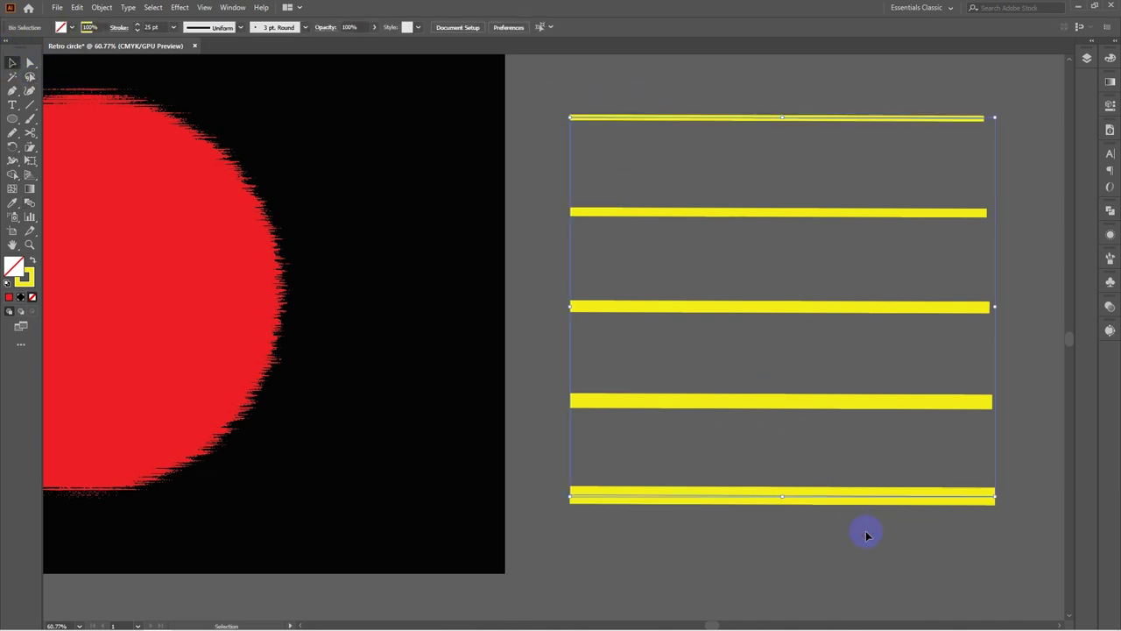
click(100, 7)
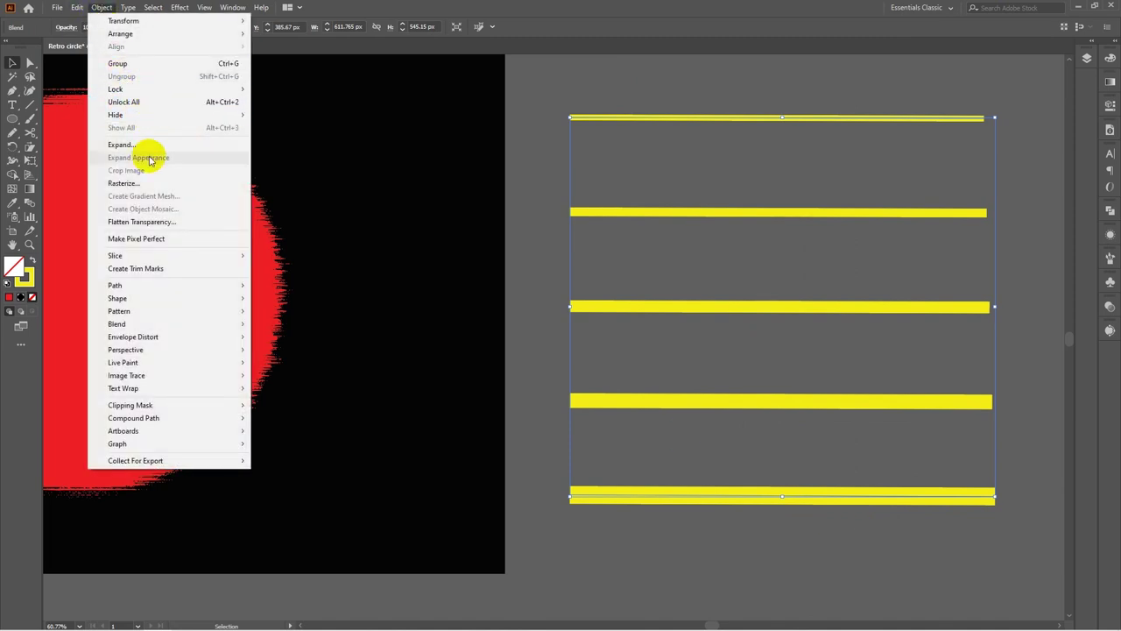
click(141, 142)
click(536, 384)
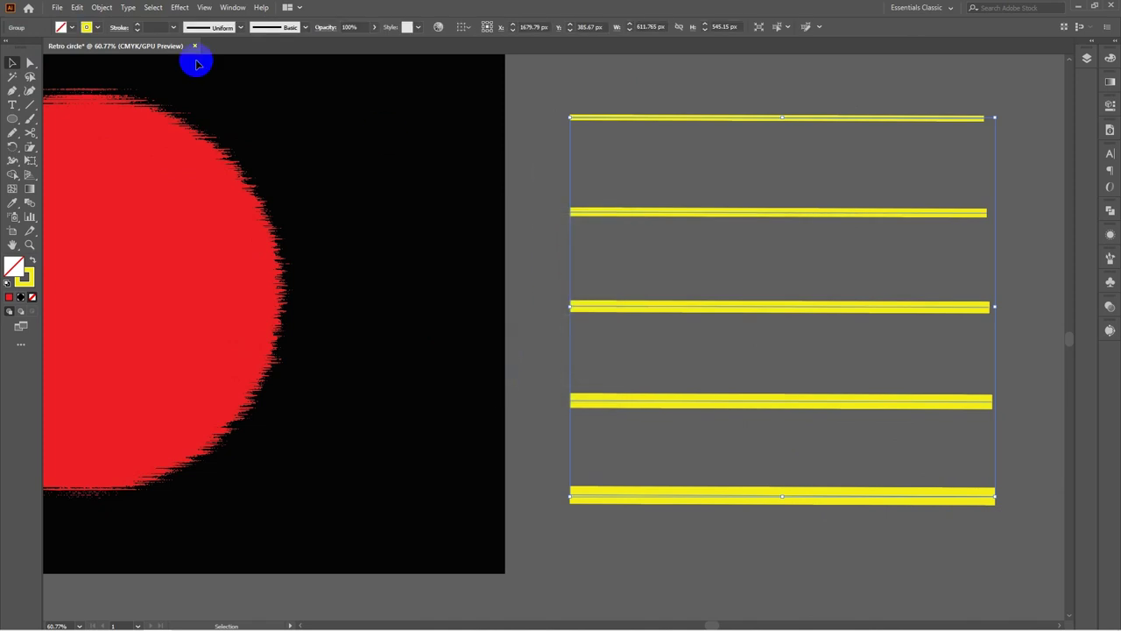
click(102, 7)
click(154, 146)
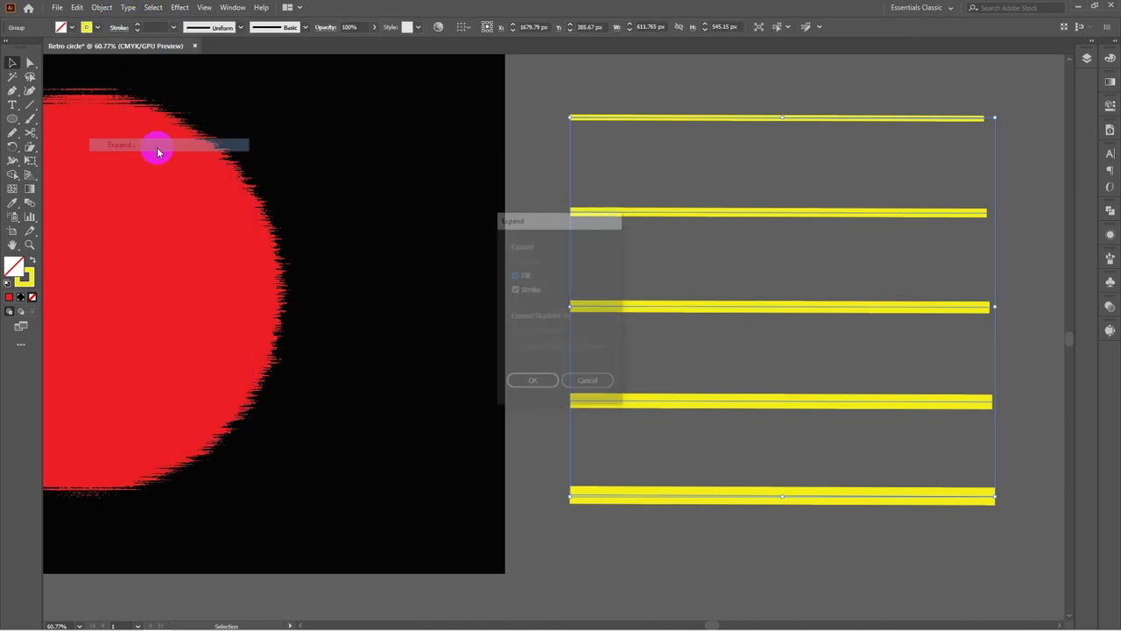
click(533, 381)
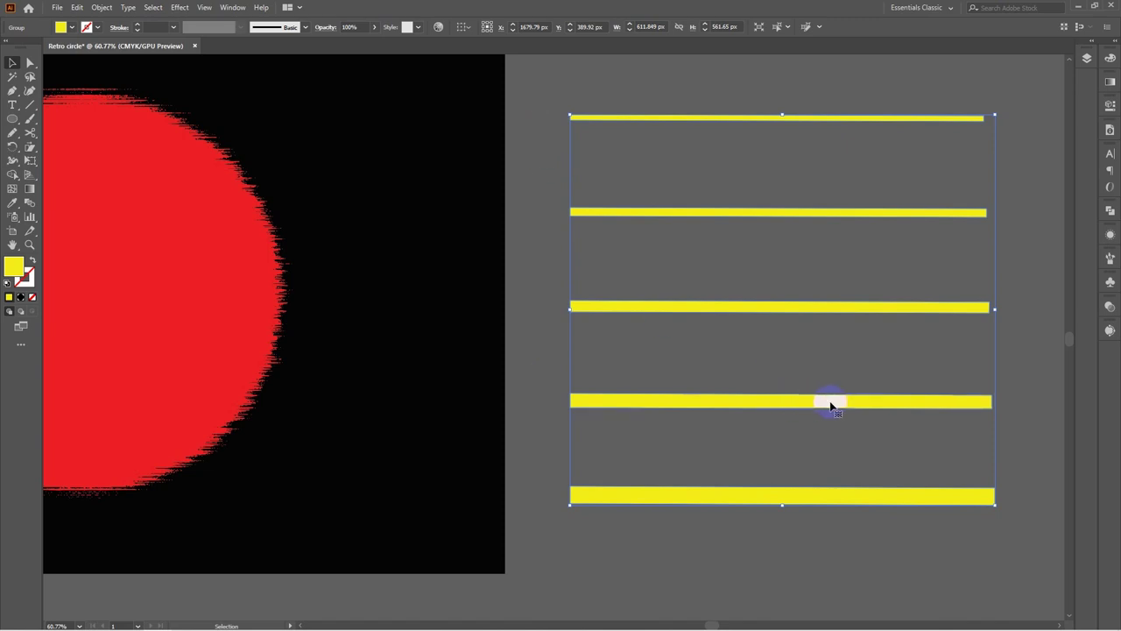
Move the yellow bars over the red circle and scale them proportionally to about 491 by 451 px, within the circle's height
drag(831, 405, 531, 388)
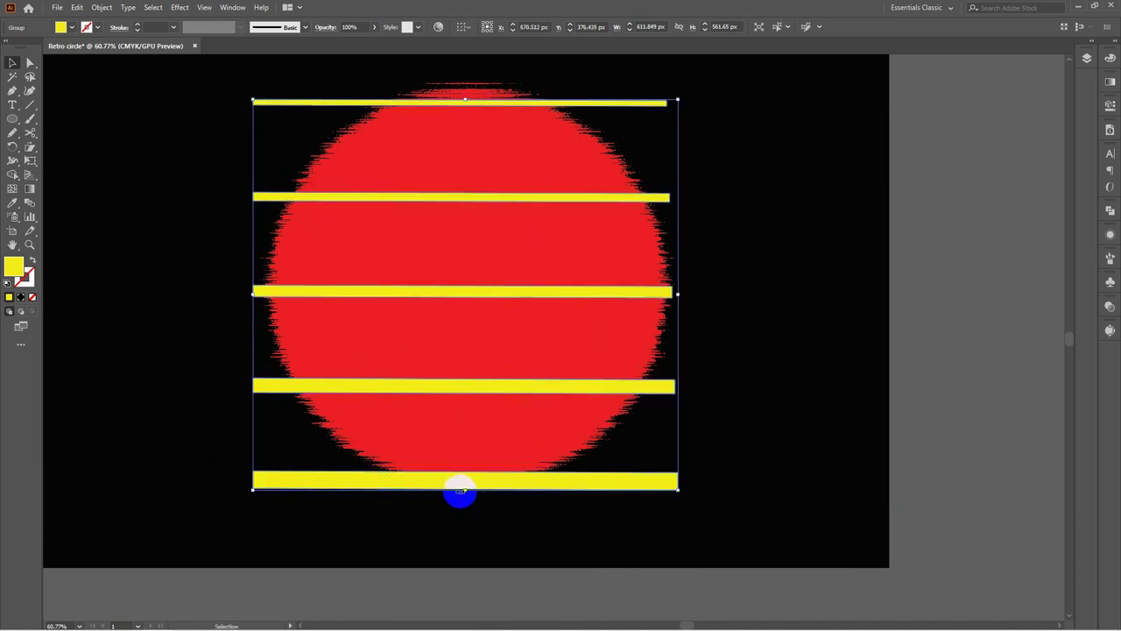
drag(463, 490, 463, 441)
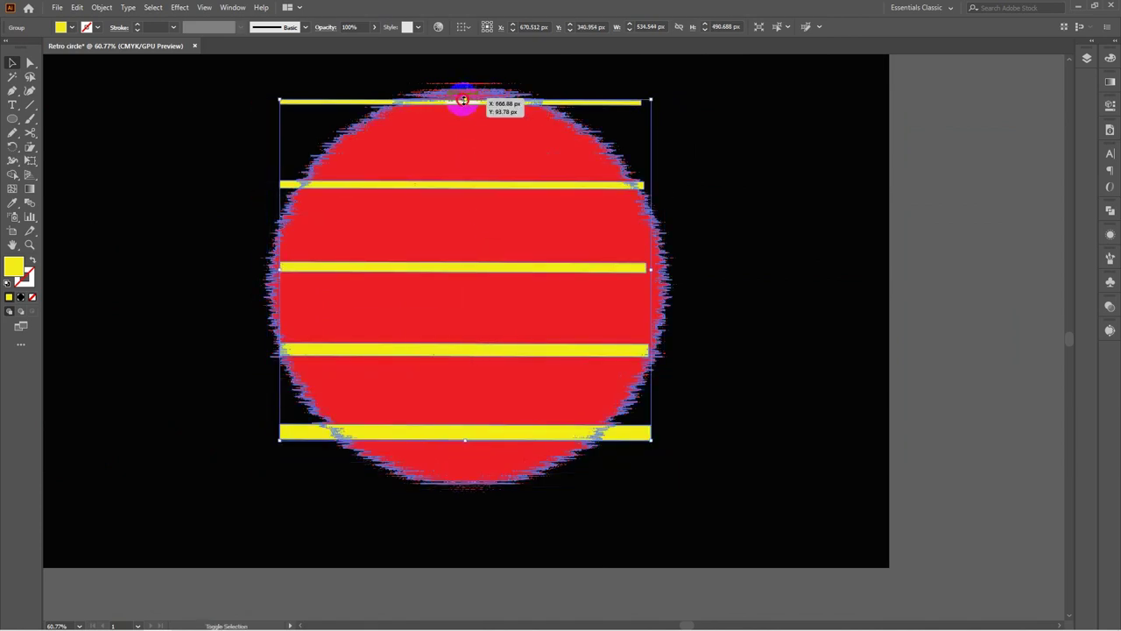
drag(463, 100, 460, 127)
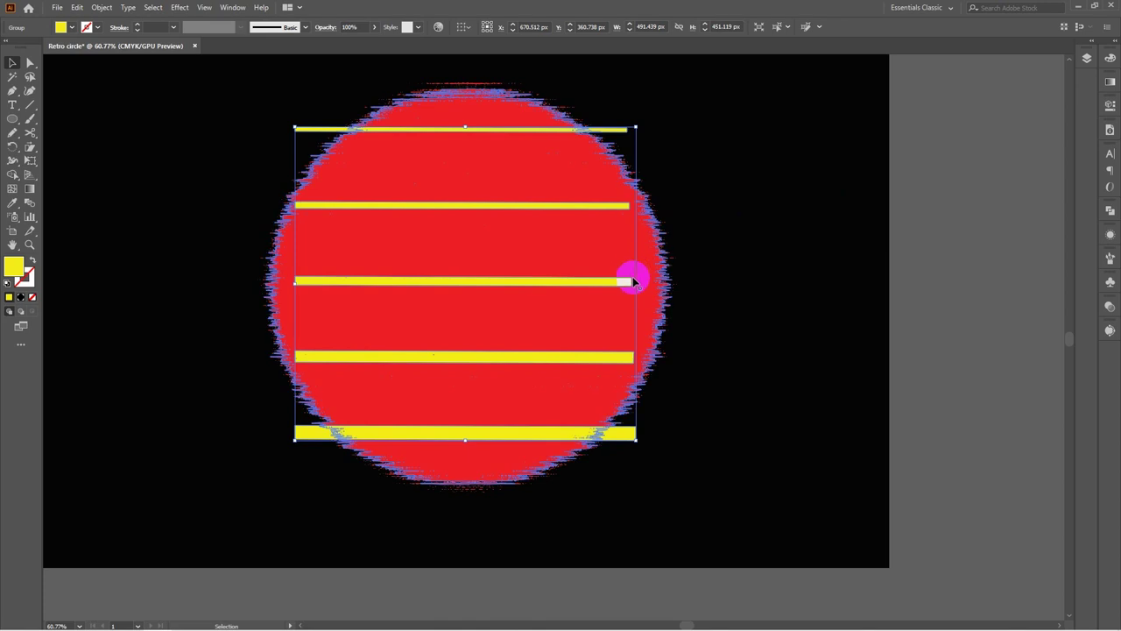
Stretch the yellow bars horizontally to about 730 px wide, so they extend past both sides of the circle
drag(636, 281, 698, 281)
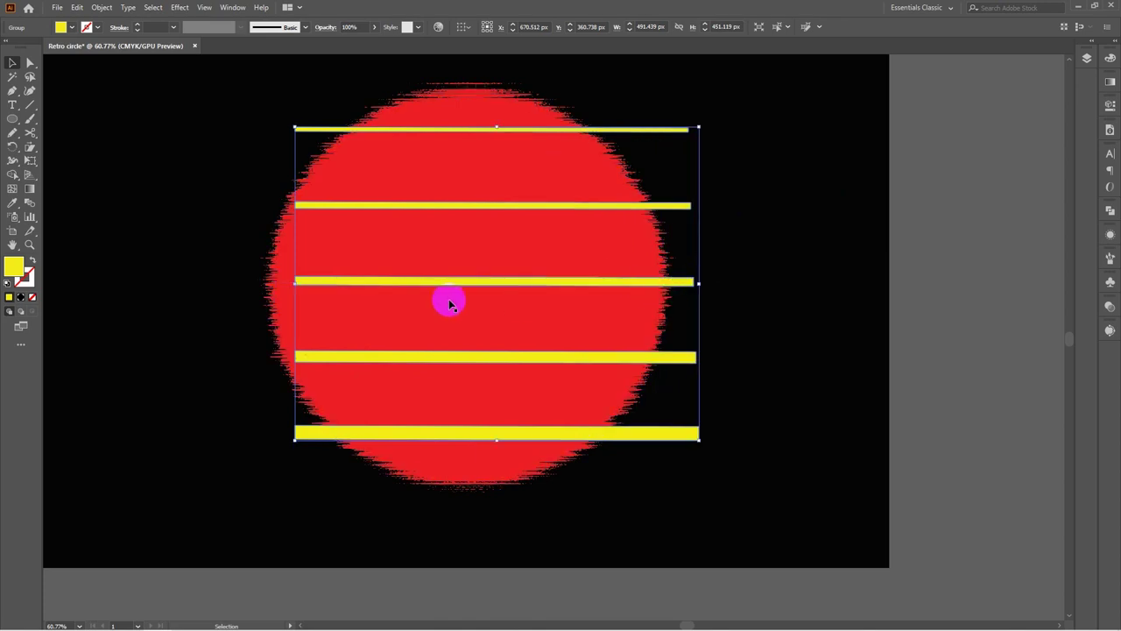
drag(294, 283, 213, 285)
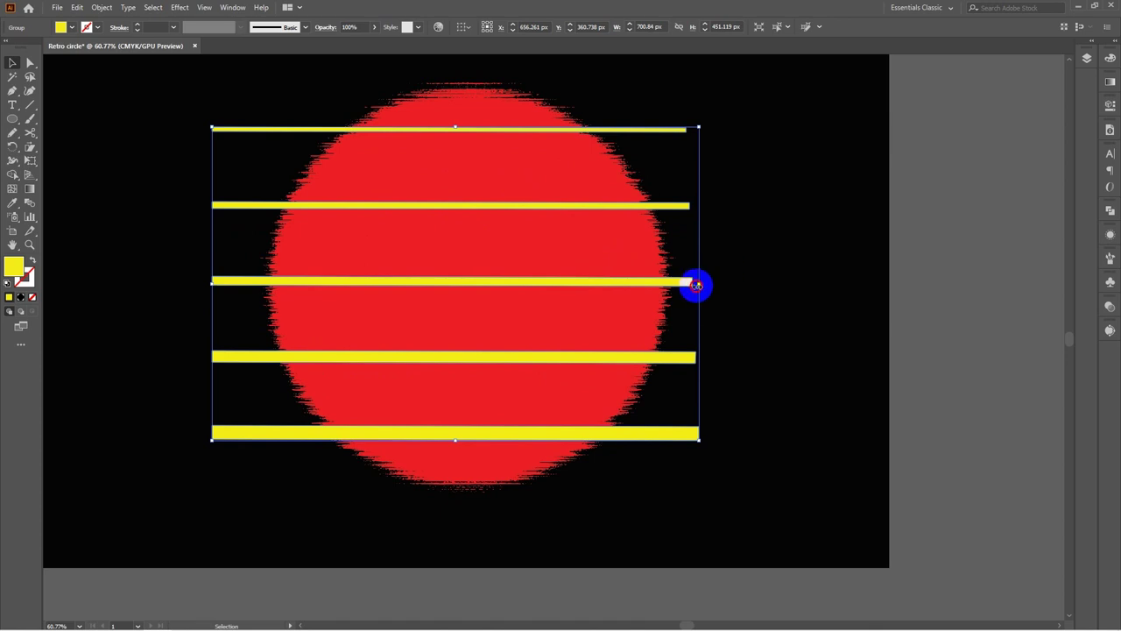
drag(697, 286, 718, 283)
click(794, 260)
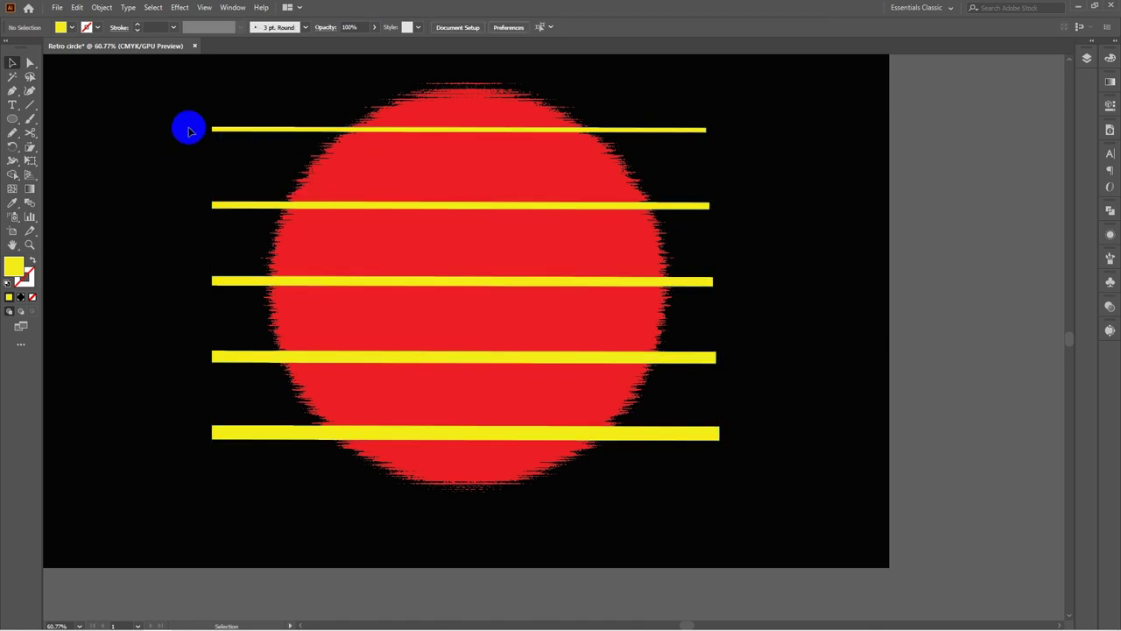
Divide the red circle with the yellow bars using the Pathfinder, and ungroup the resulting pieces
drag(159, 81, 831, 509)
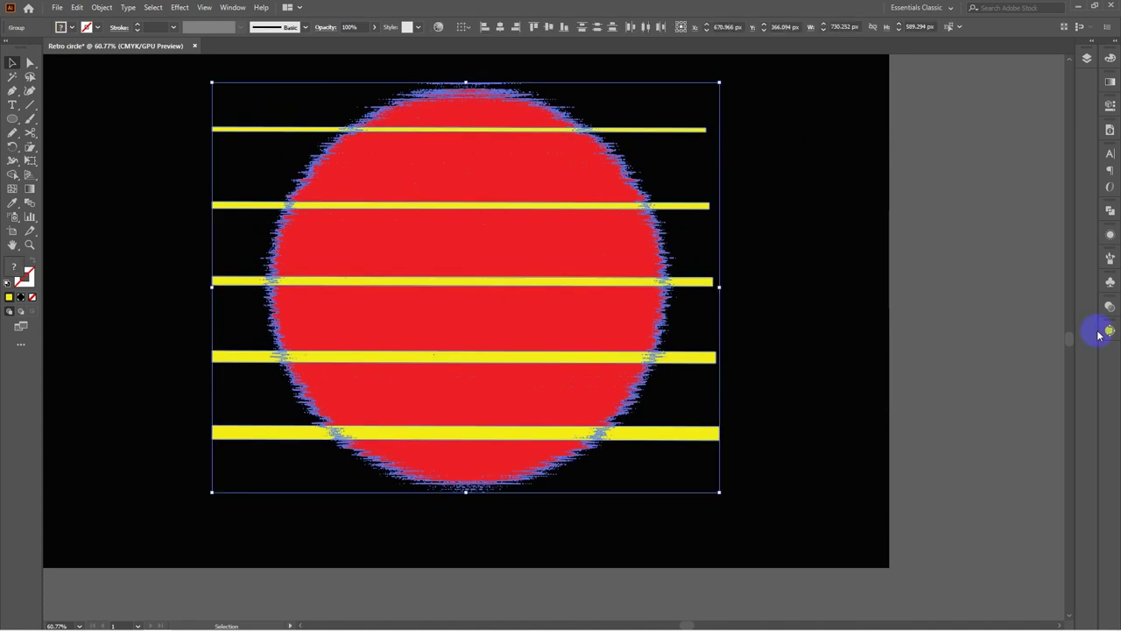
click(1109, 213)
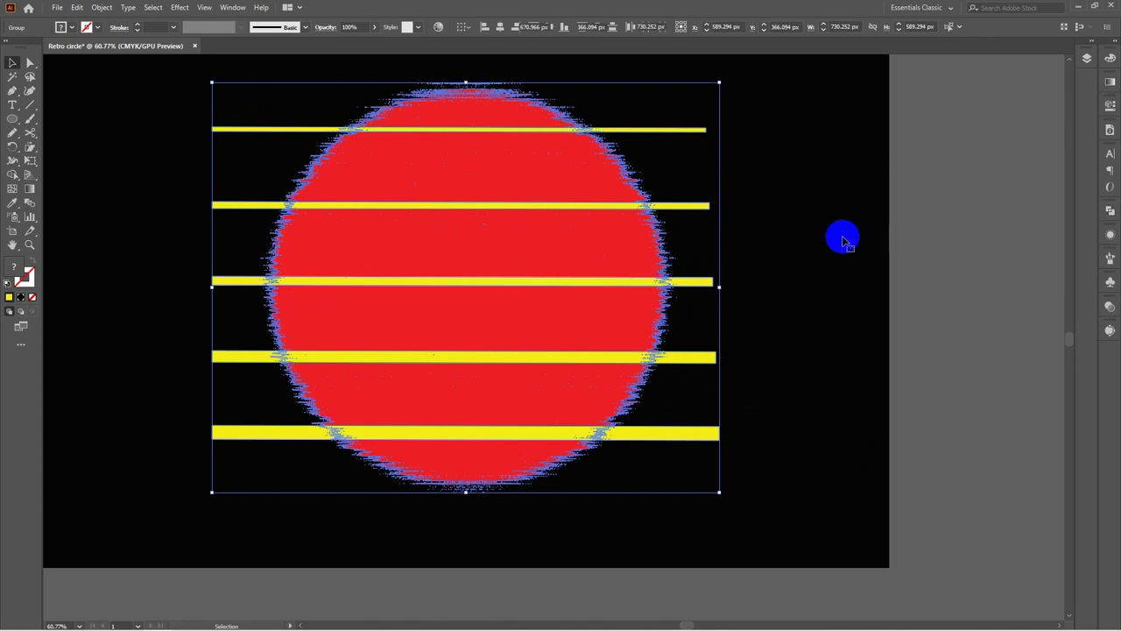
right_click(488, 262)
click(531, 353)
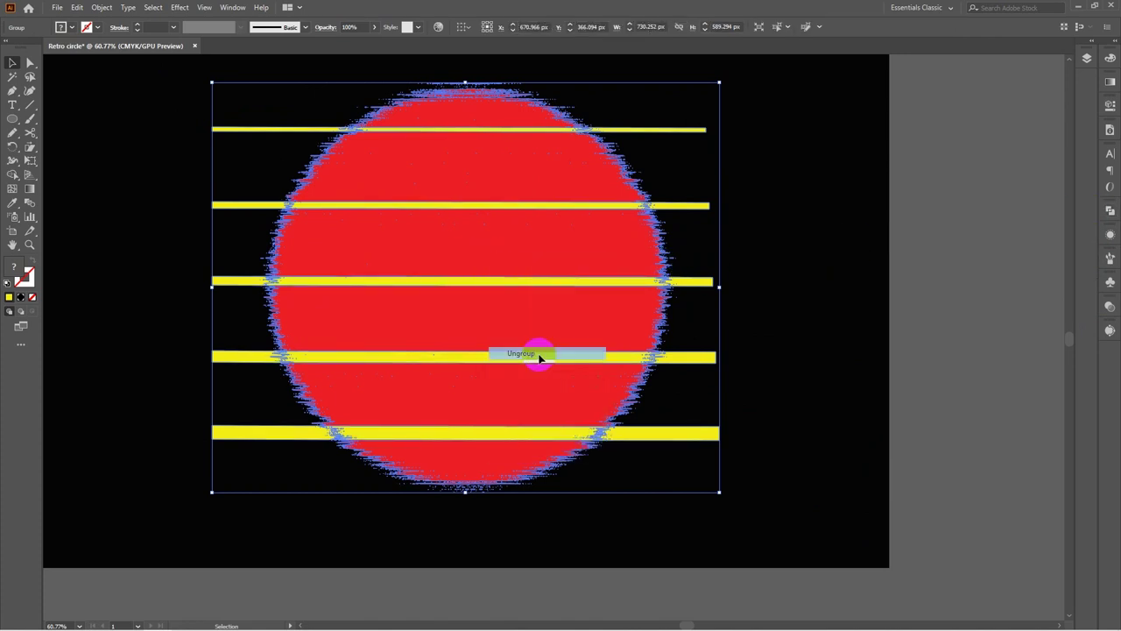
click(848, 267)
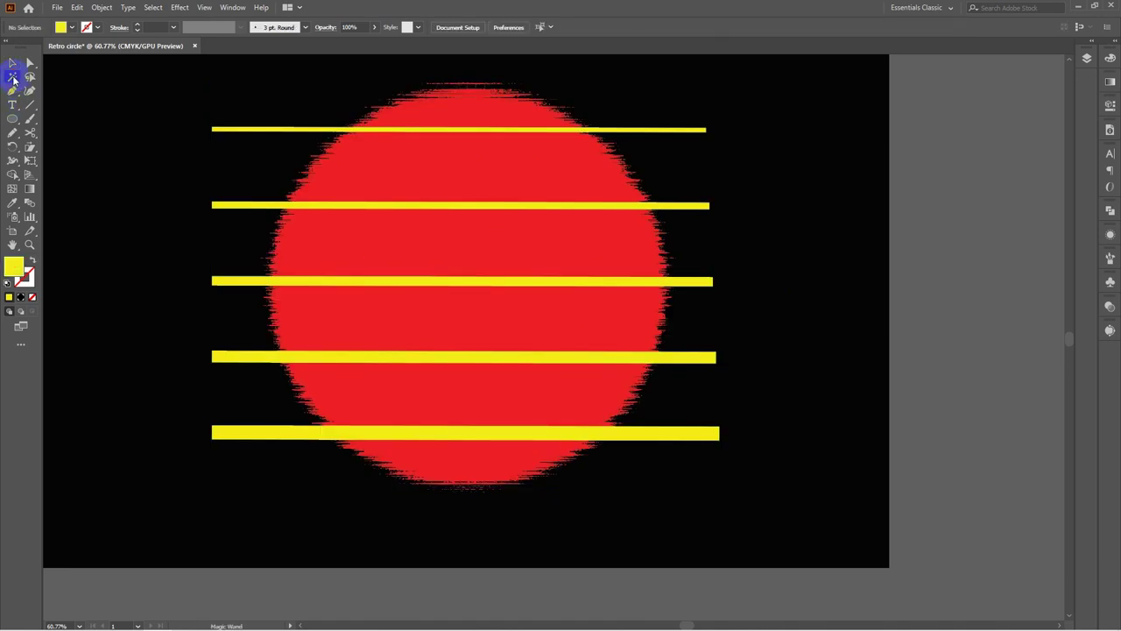
Select all yellow pieces with the Magic Wand and delete them from the circle
click(13, 78)
click(304, 127)
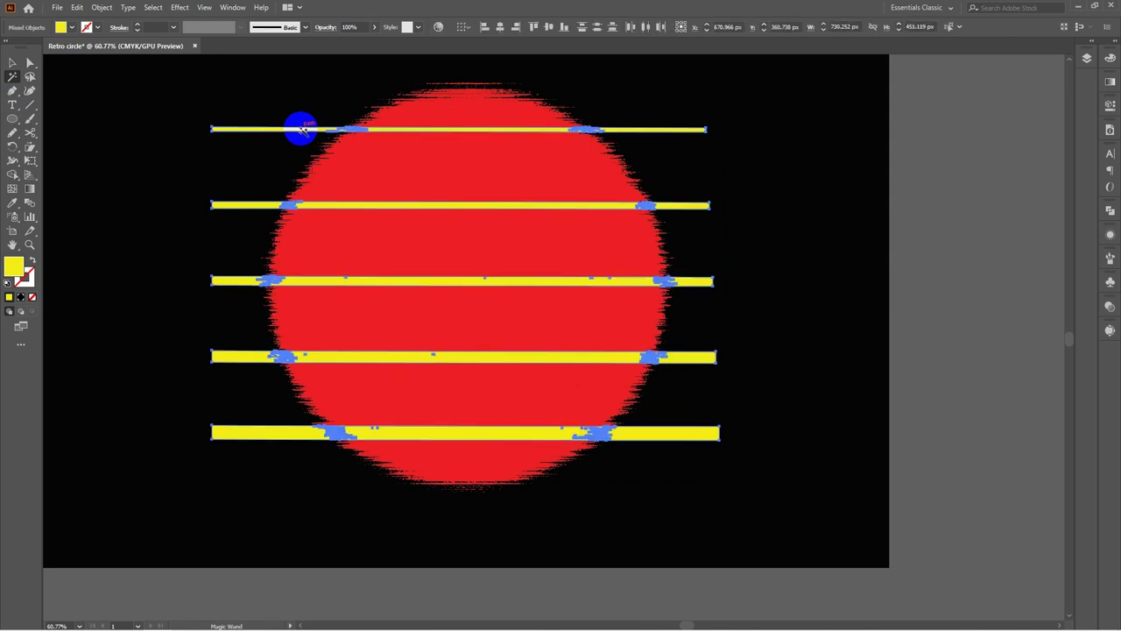
key(Delete)
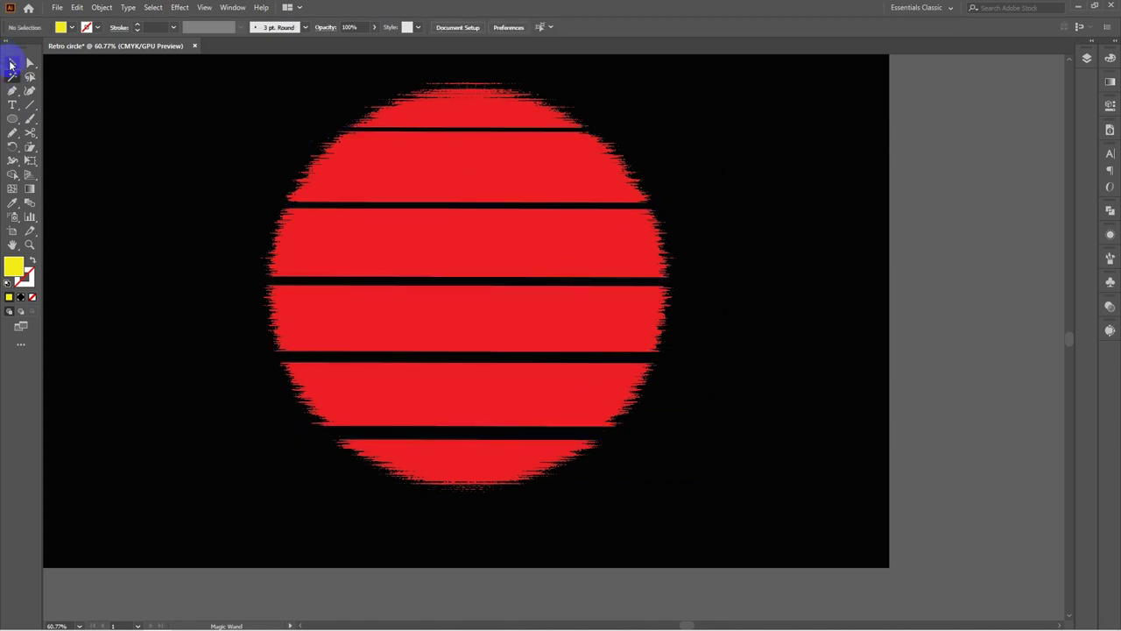
Group all pieces of the circle's lowest red band, including its loose grain
click(11, 64)
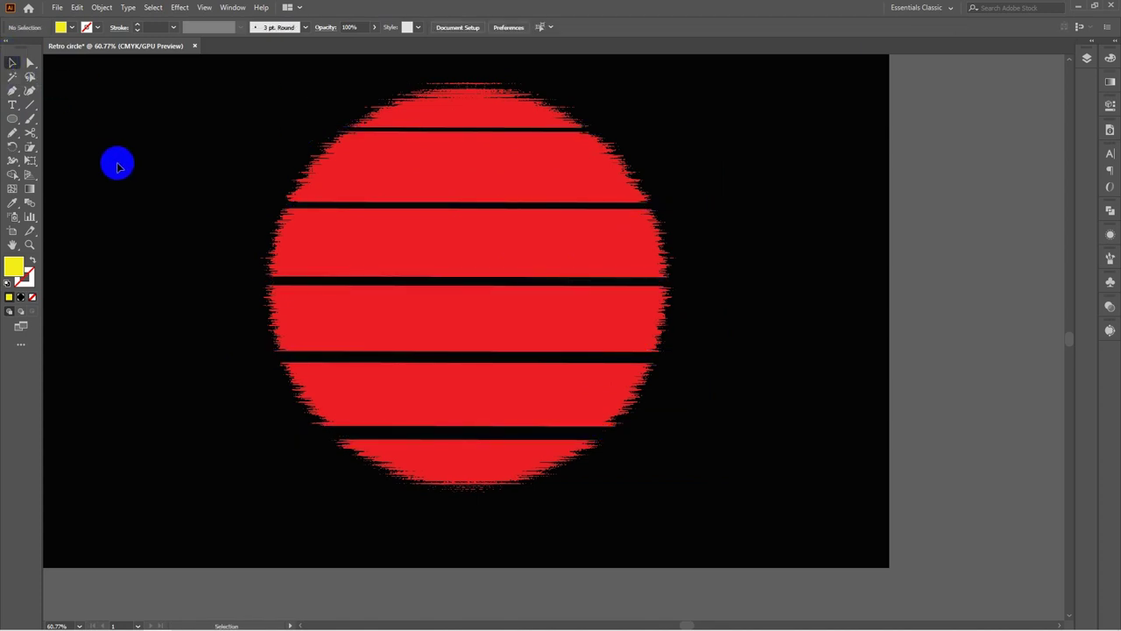
click(415, 452)
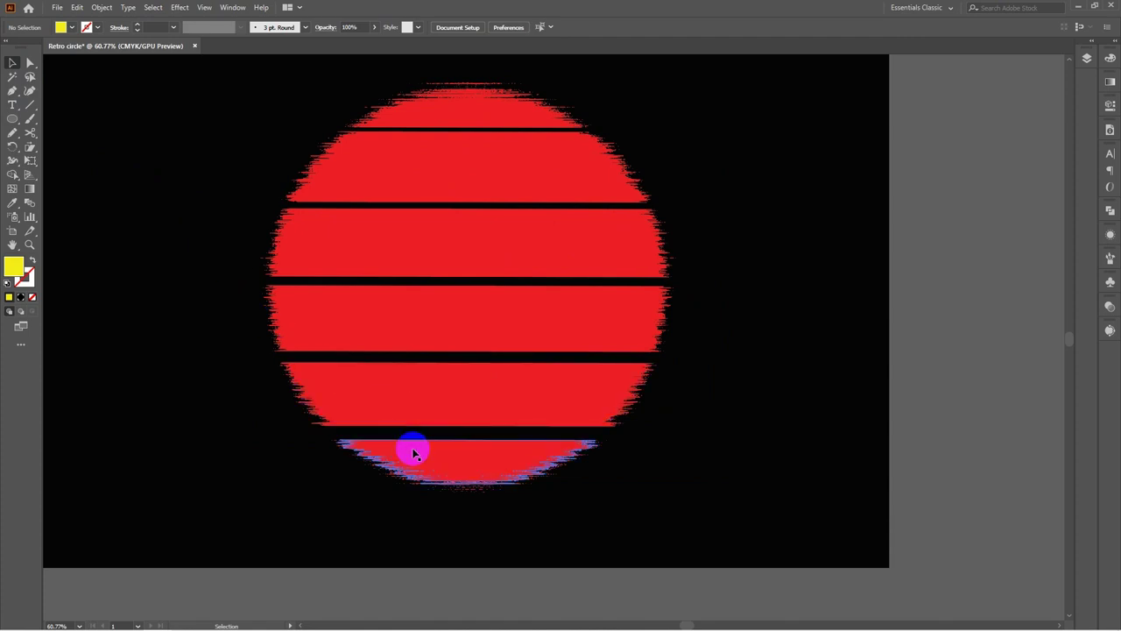
click(321, 444)
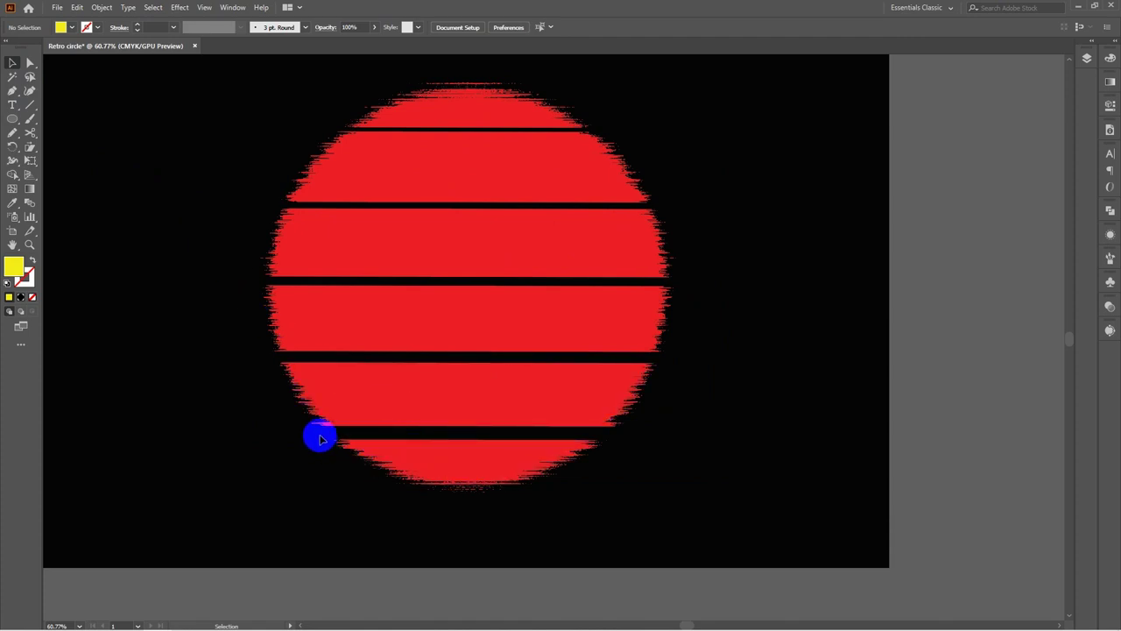
drag(318, 435, 679, 538)
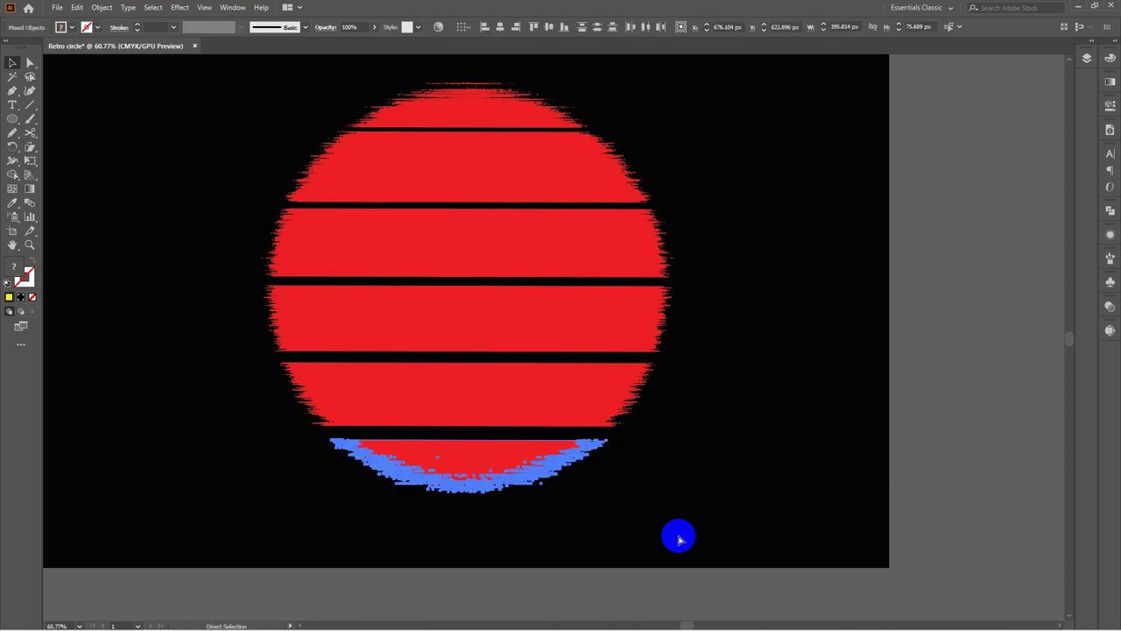
key(ctrl+g)
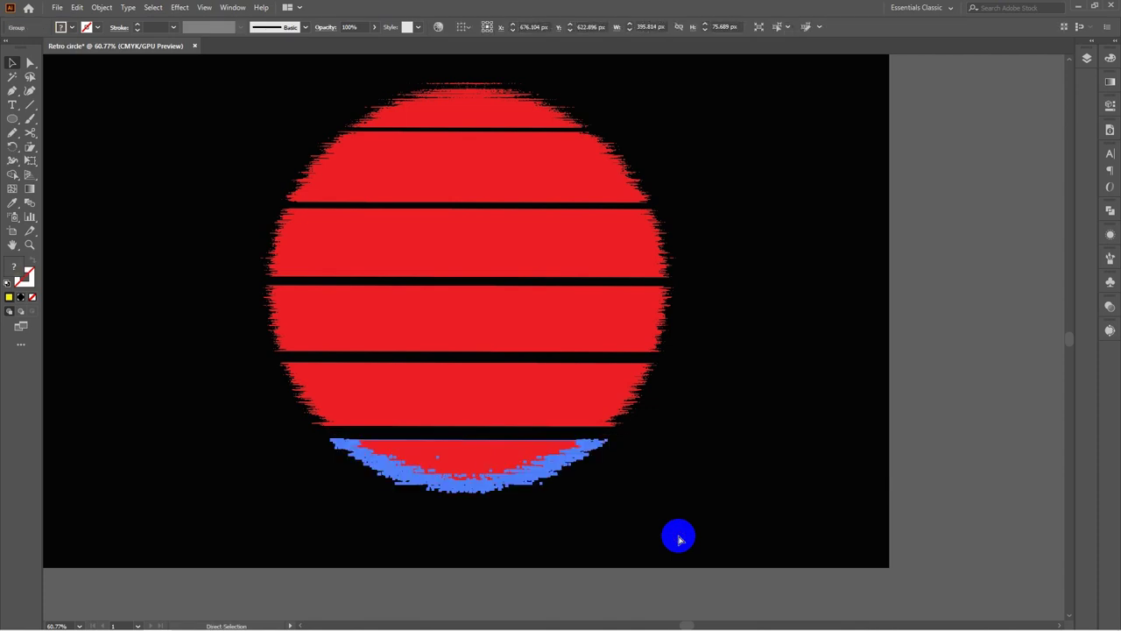
click(674, 539)
Group all pieces of the second red band from the circle's bottom
drag(352, 388, 336, 378)
click(273, 376)
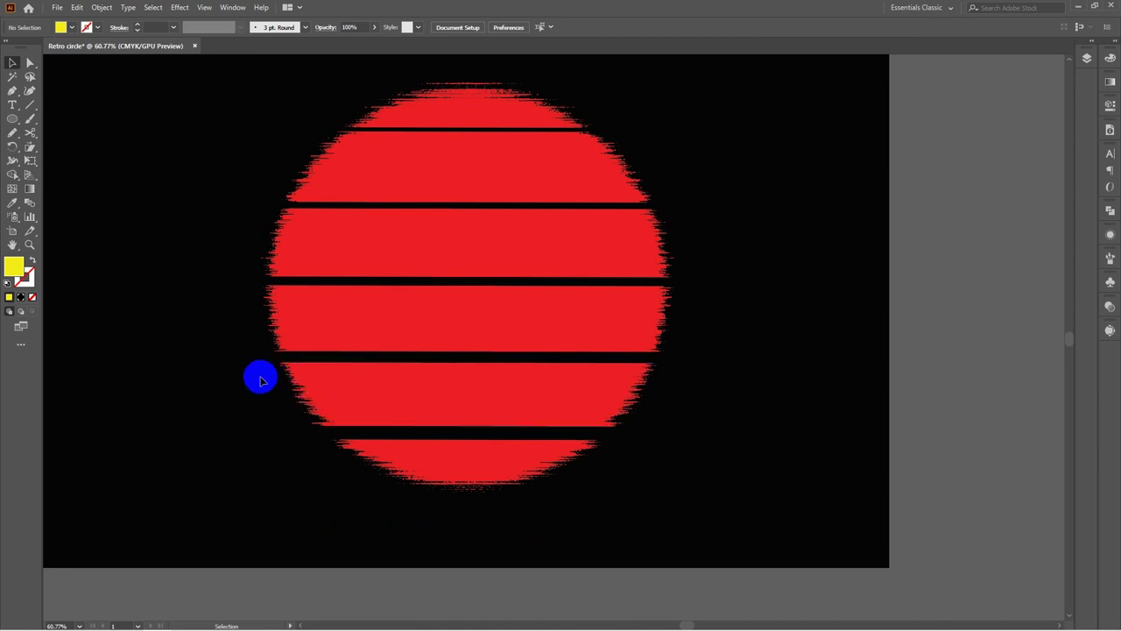
drag(259, 362, 676, 429)
key(ctrl+g)
click(714, 528)
Group the pieces of the third red band from the circle's bottom and lock the group
drag(239, 286, 690, 354)
key(ctrl+g)
key(ctrl+2)
Group the pieces of the fourth red band from the circle's bottom and lock the group
drag(252, 206, 723, 363)
key(ctrl+g)
key(ctrl+2)
Group and lock the pieces of the fifth red band from the circle's bottom, and group the topmost band's pieces
drag(267, 141, 283, 176)
drag(228, 201, 658, 130)
scroll(683, 240, up, 1)
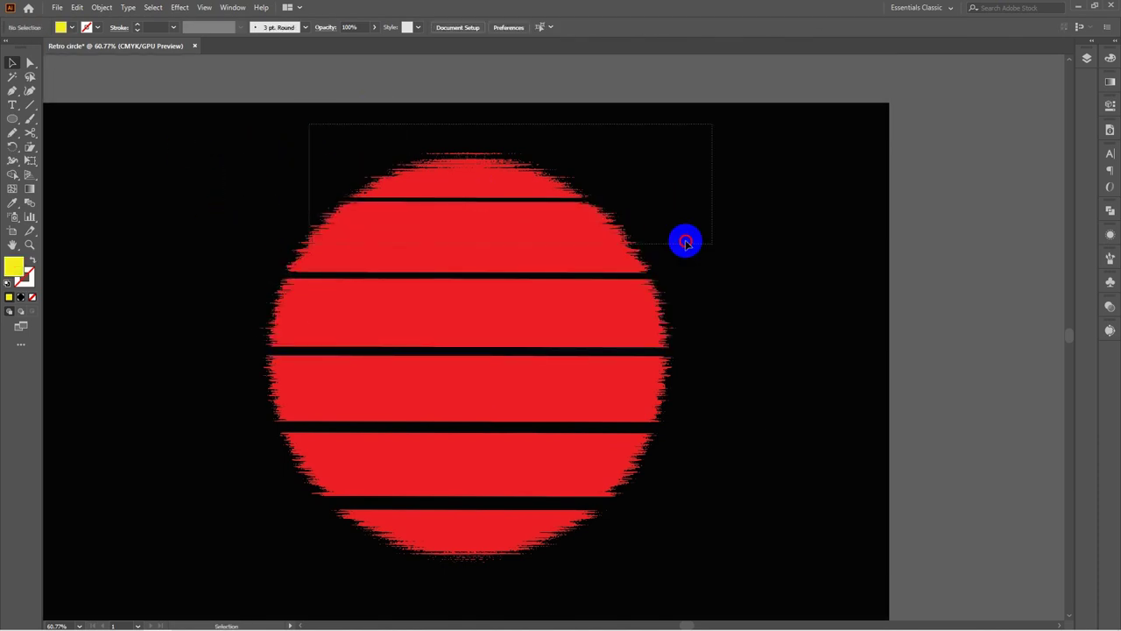
click(628, 223)
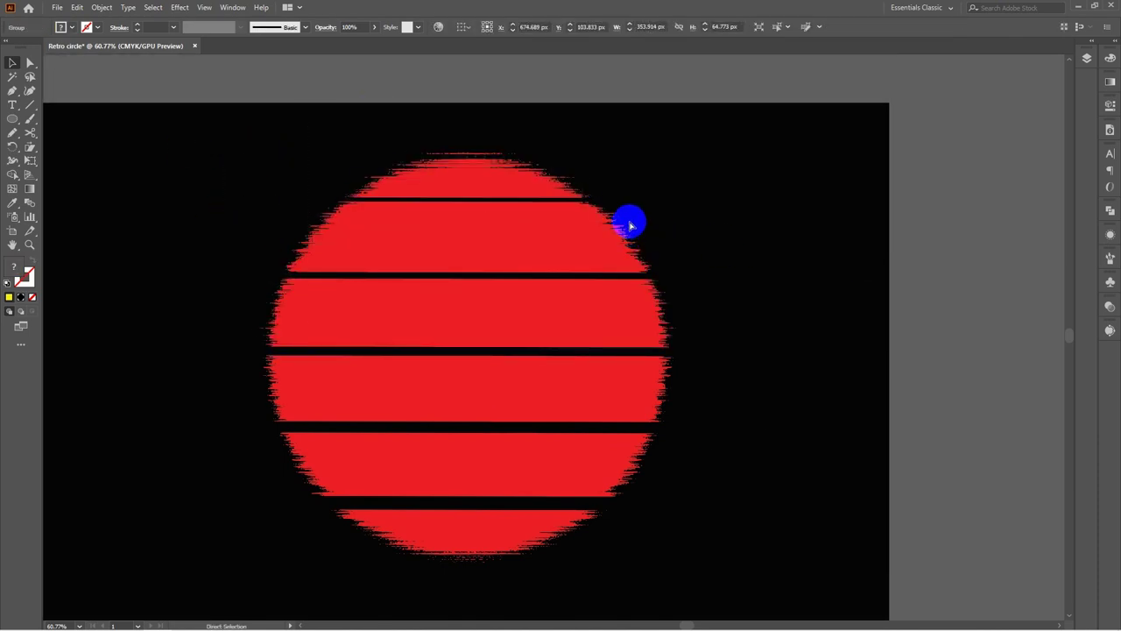
Unlock all objects and lock only the black background rectangle
click(501, 317)
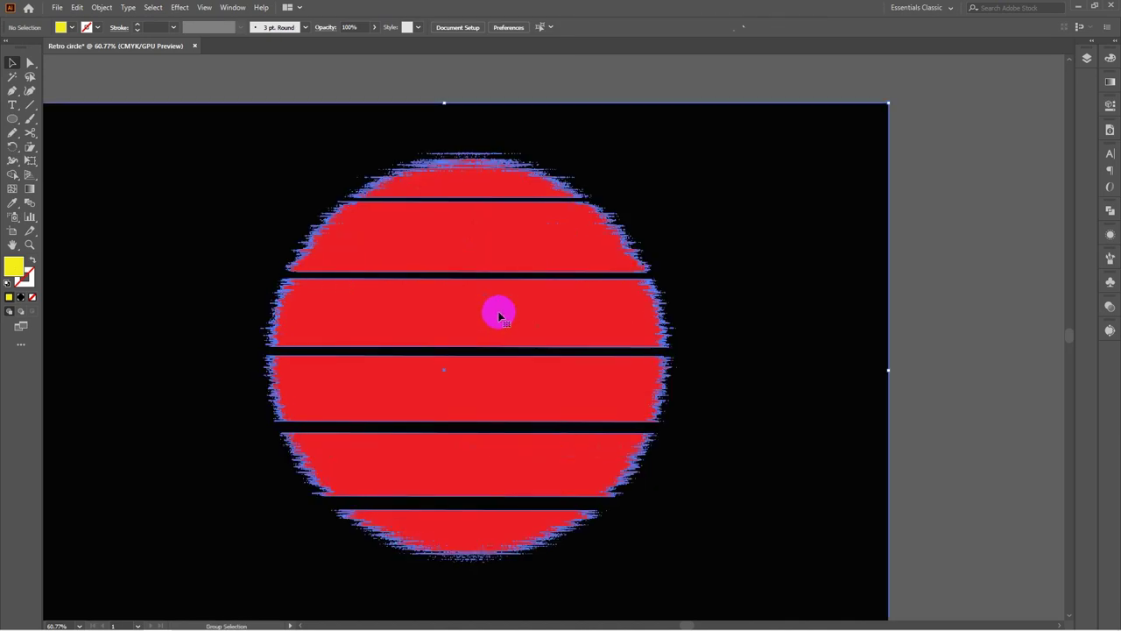
click(947, 249)
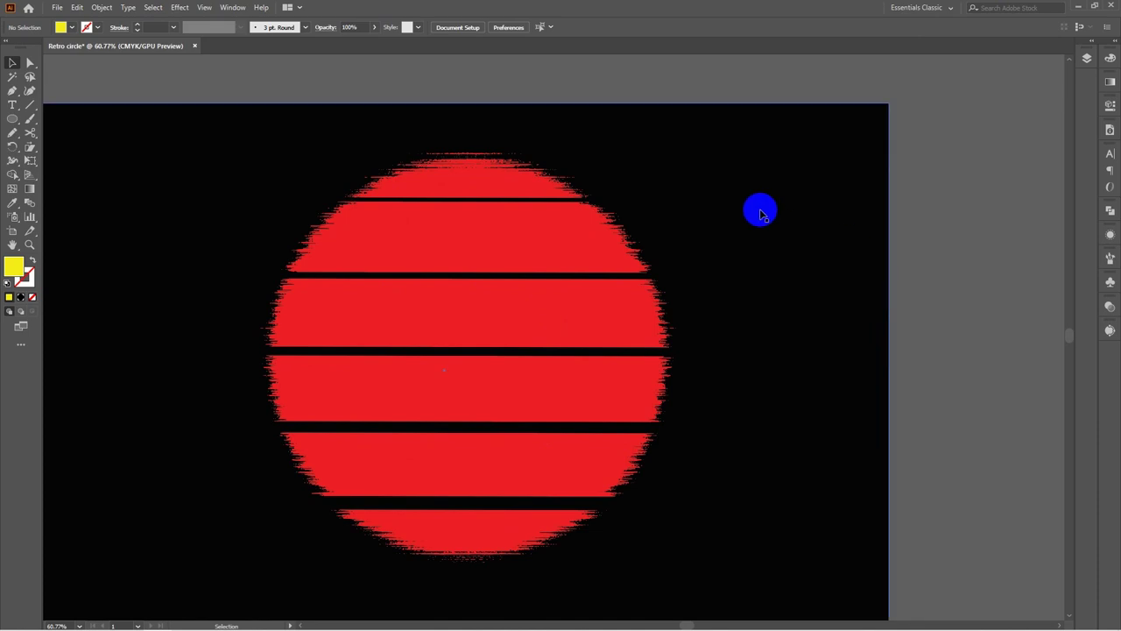
click(764, 211)
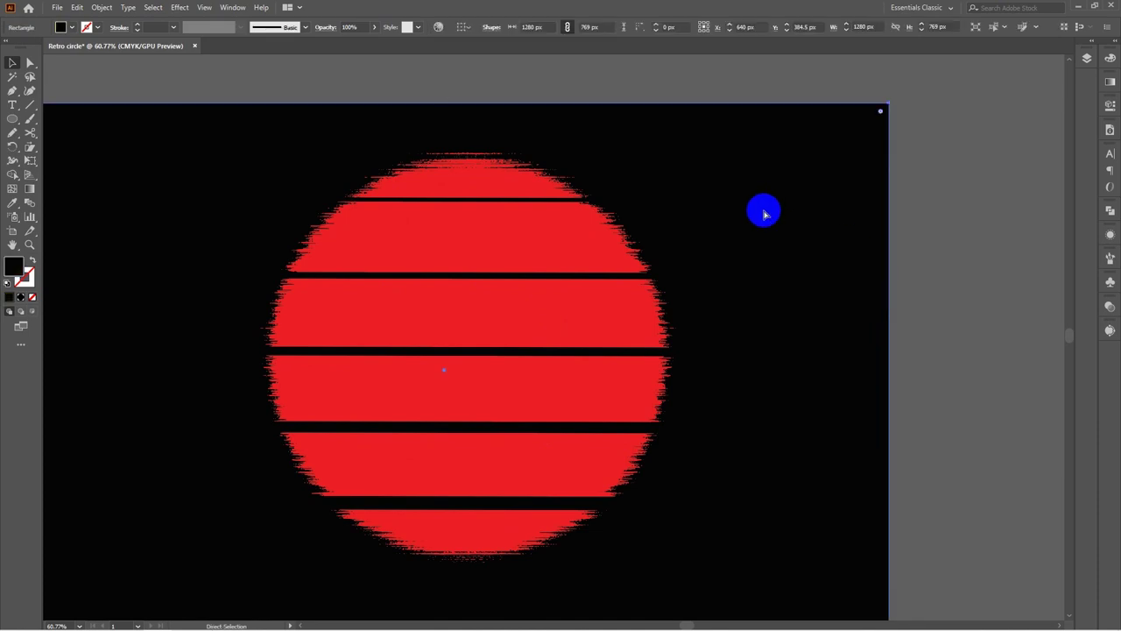
key(ctrl+2)
key(space)
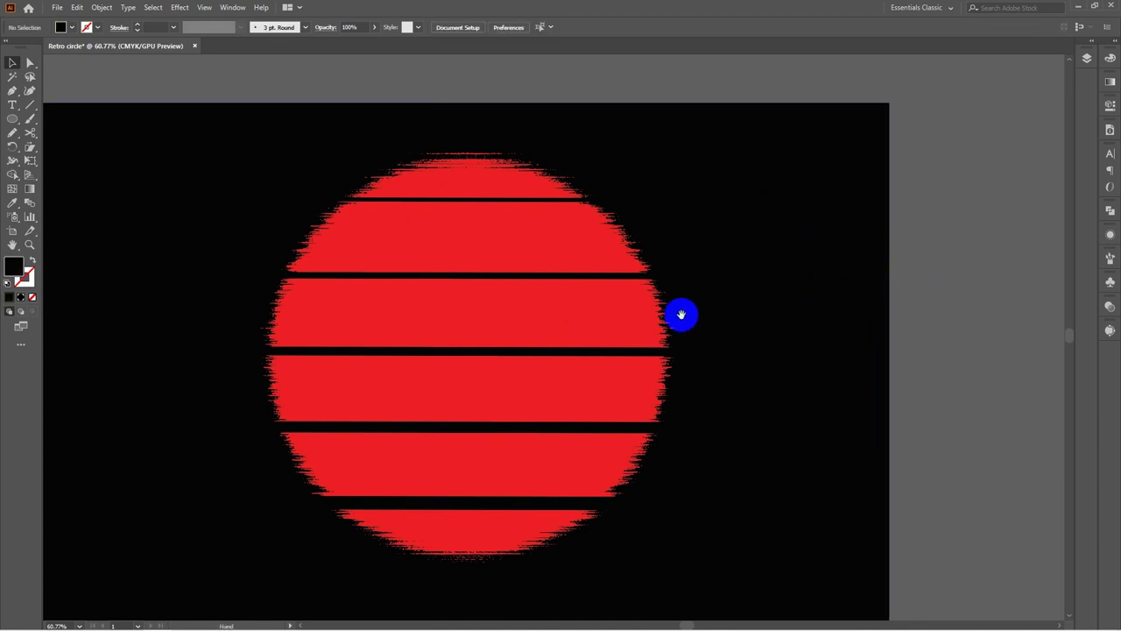
drag(682, 314, 761, 288)
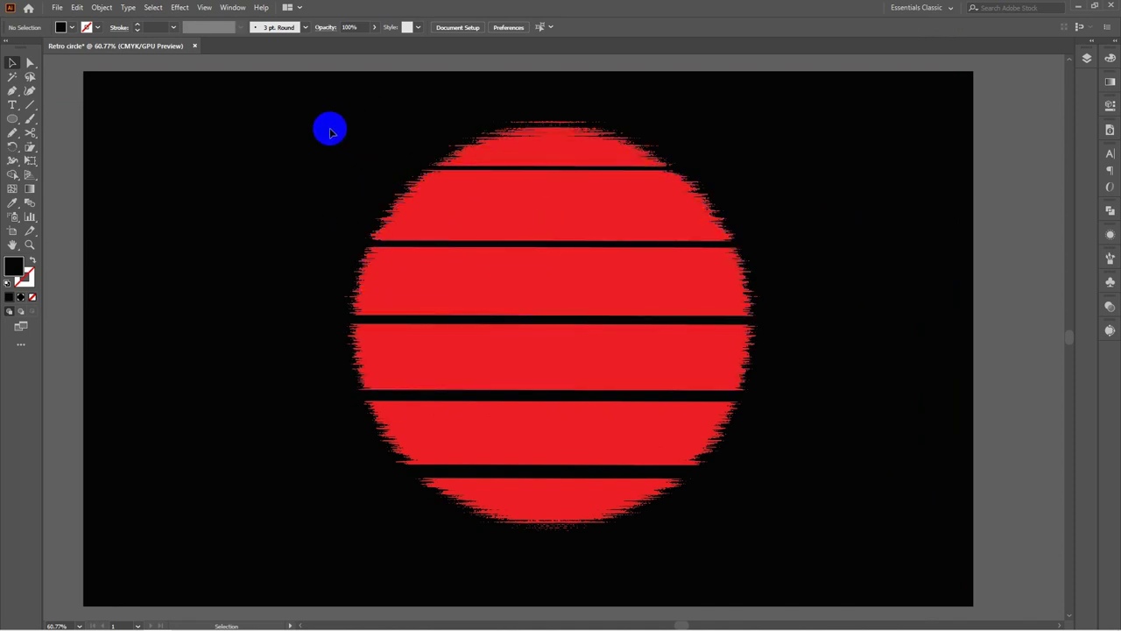
Squash all the circle's bands together to a height of about 490 px and move them down to the artboard's vertical middle
drag(300, 106, 846, 552)
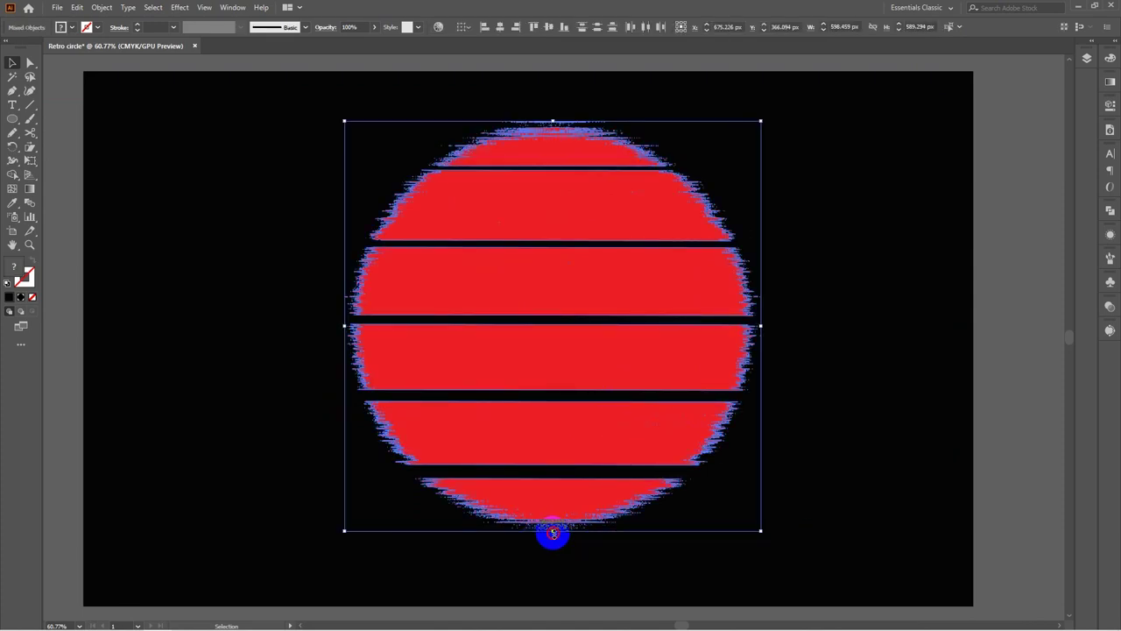
drag(552, 532, 552, 461)
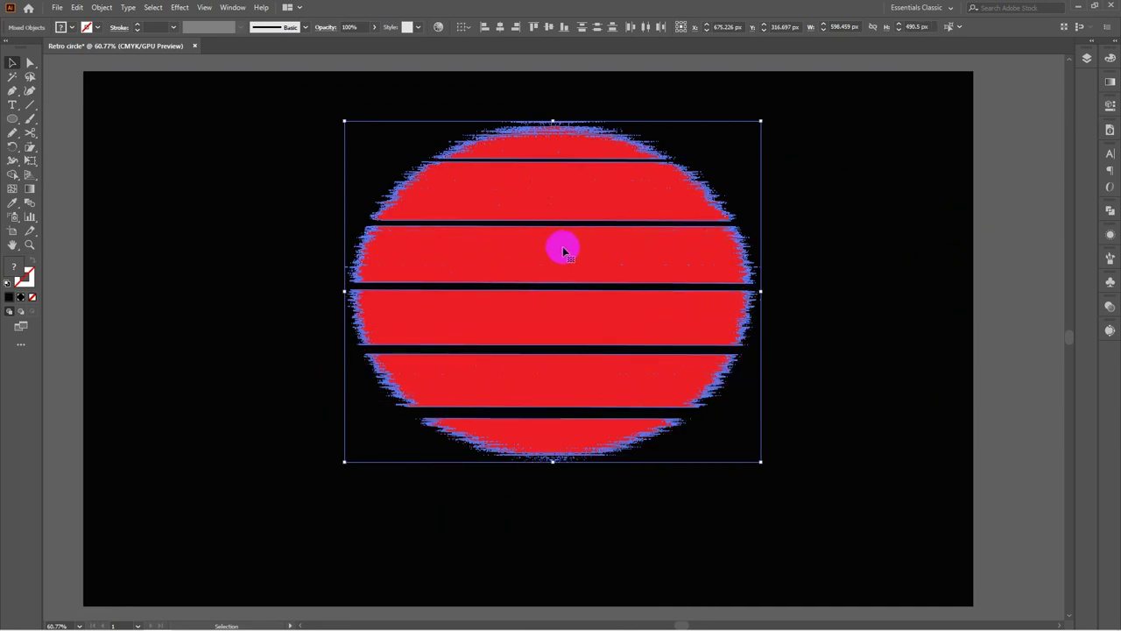
drag(562, 250, 563, 292)
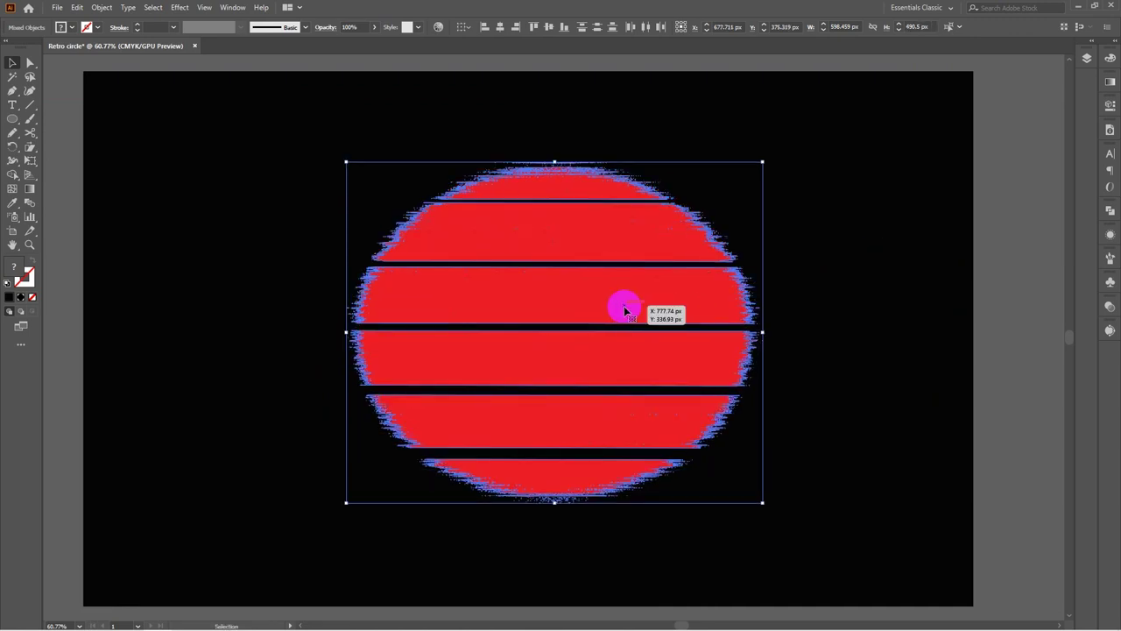
Group all the circle's bands into a single group
click(868, 263)
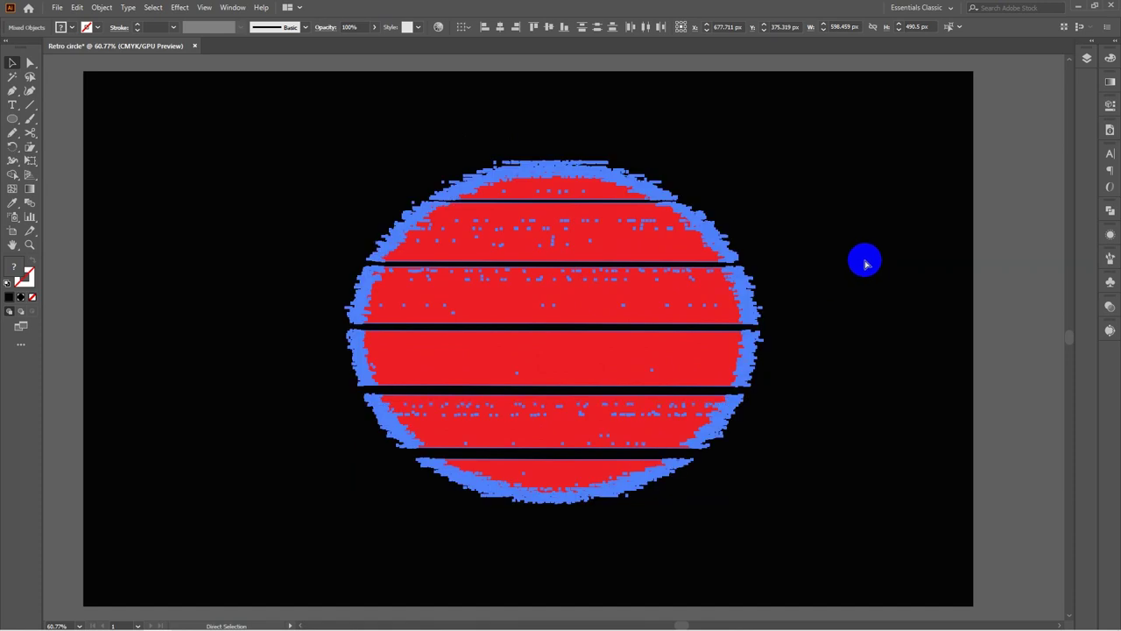
key(ctrl+g)
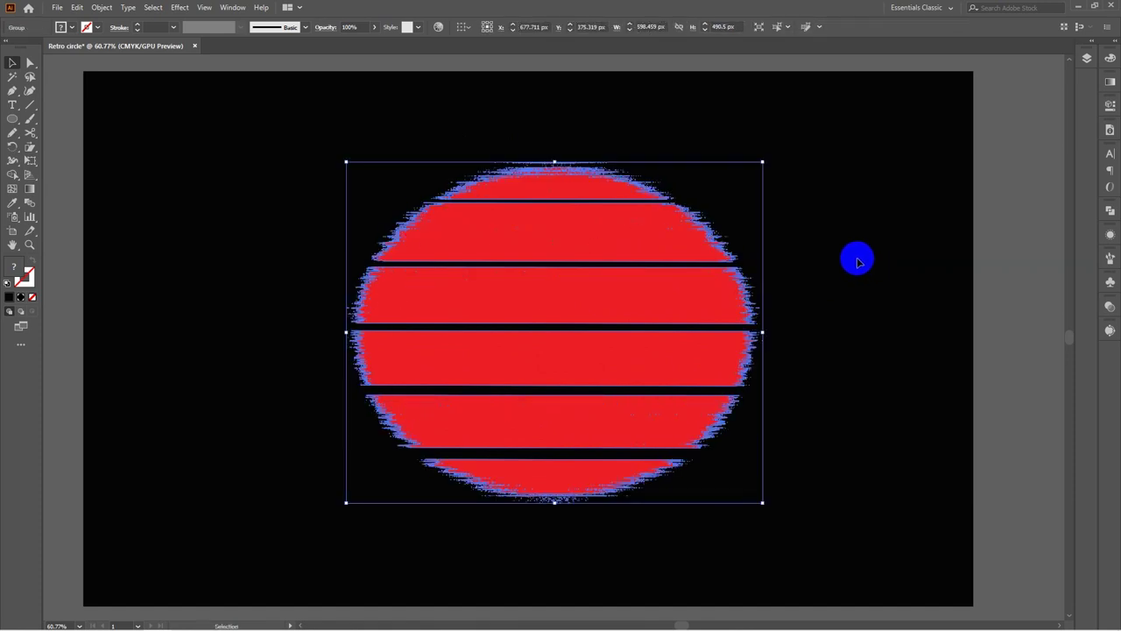
click(857, 261)
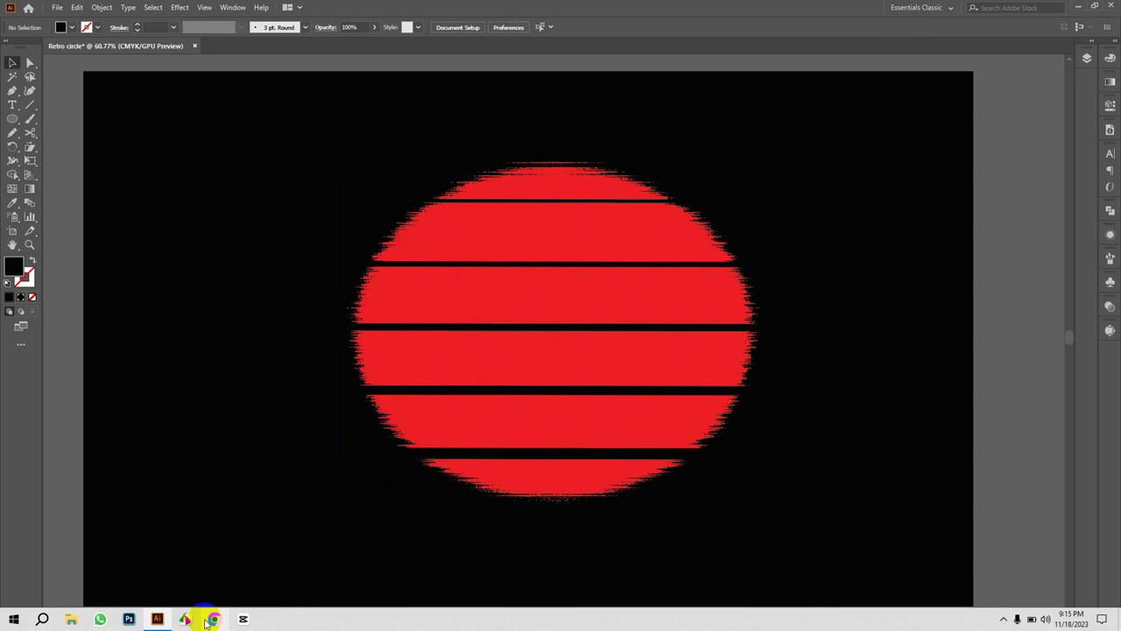
Switch to Chrome with the Main profile and search Google for "Beatch Retro Color"
click(213, 619)
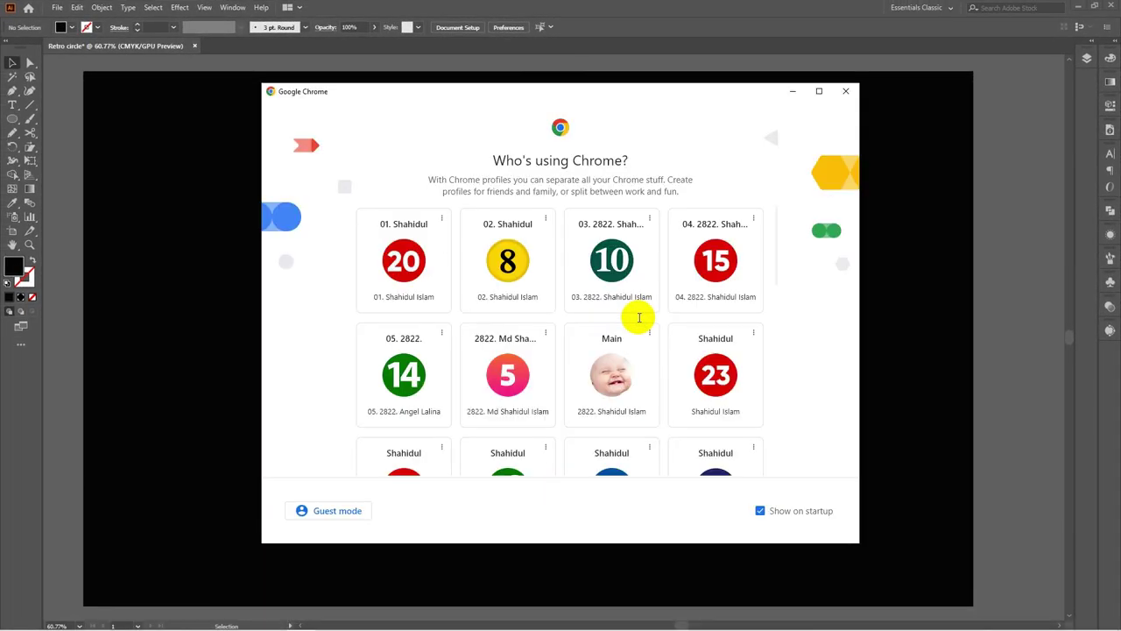
click(611, 375)
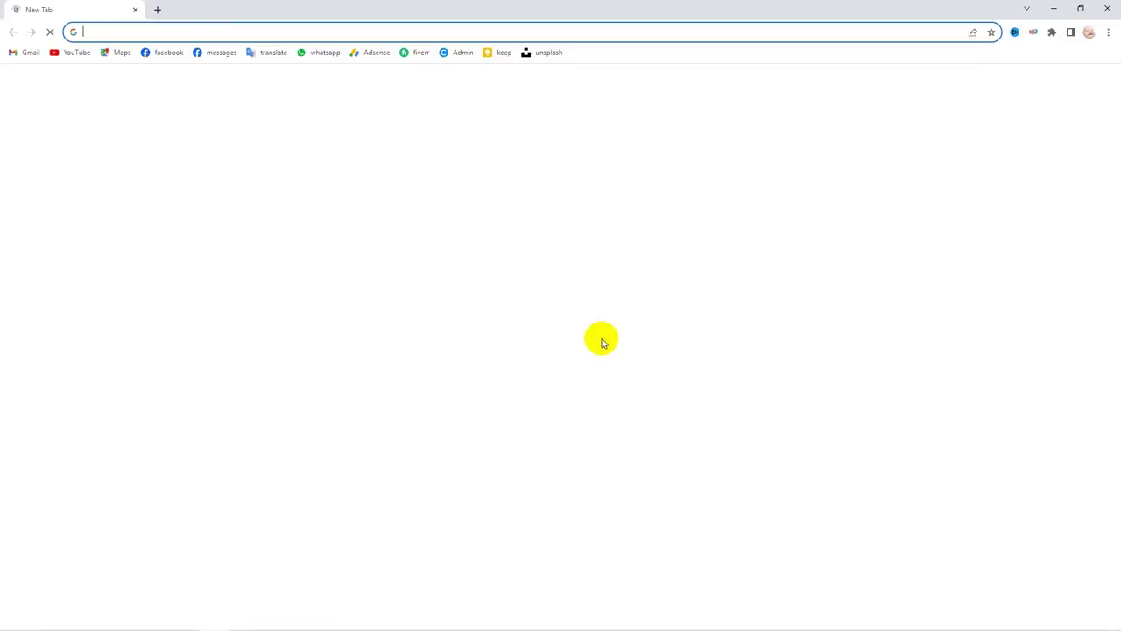
click(123, 32)
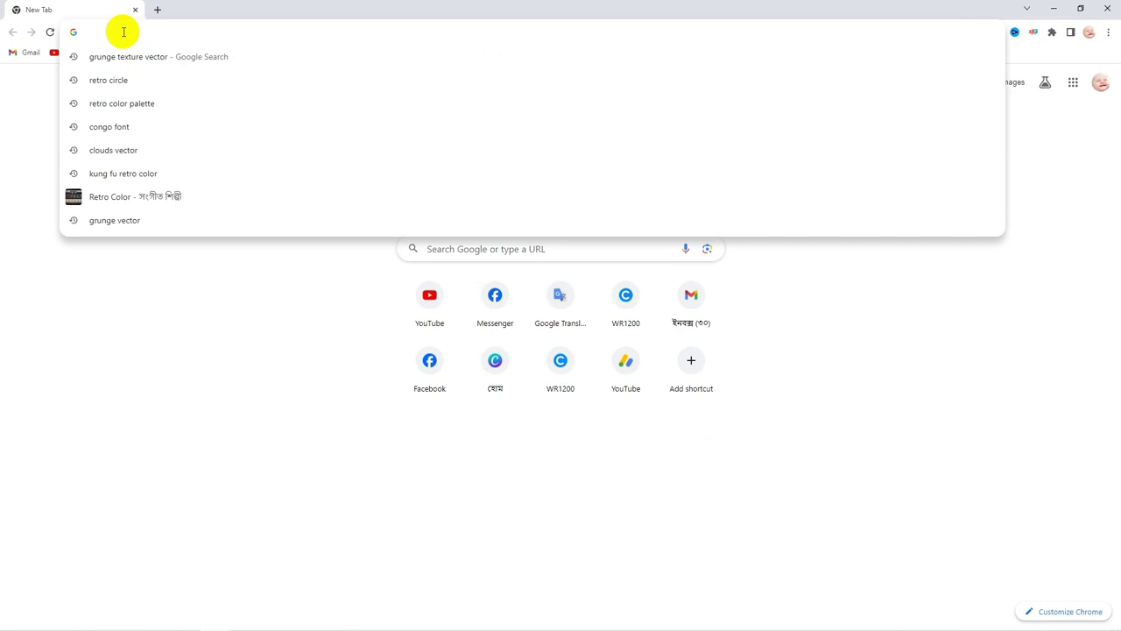
text(Beatch)
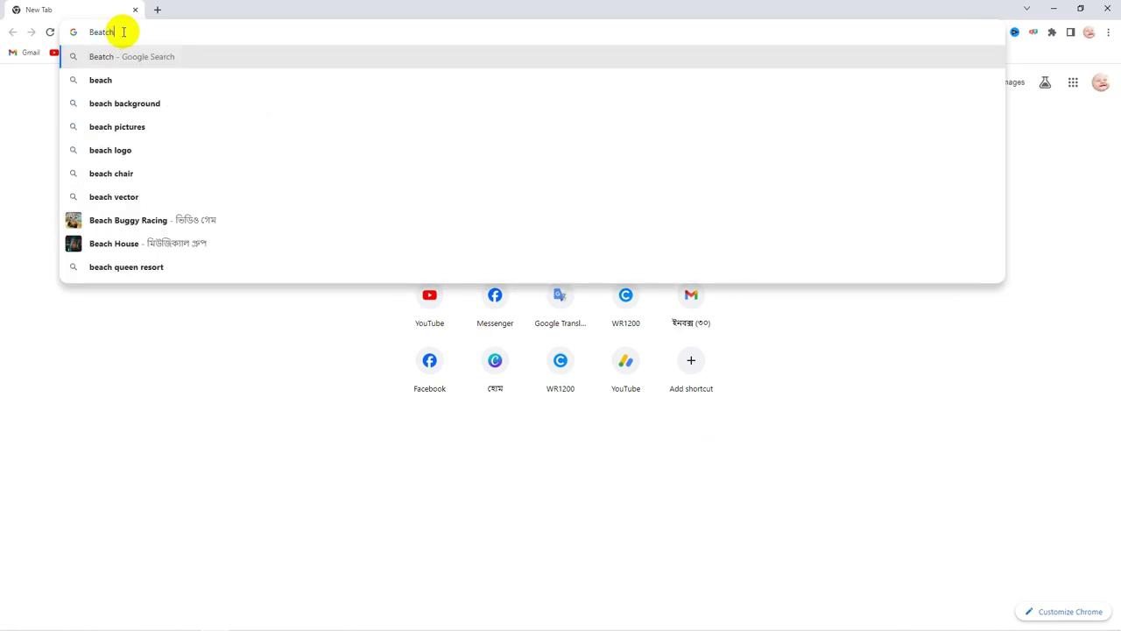
text( R)
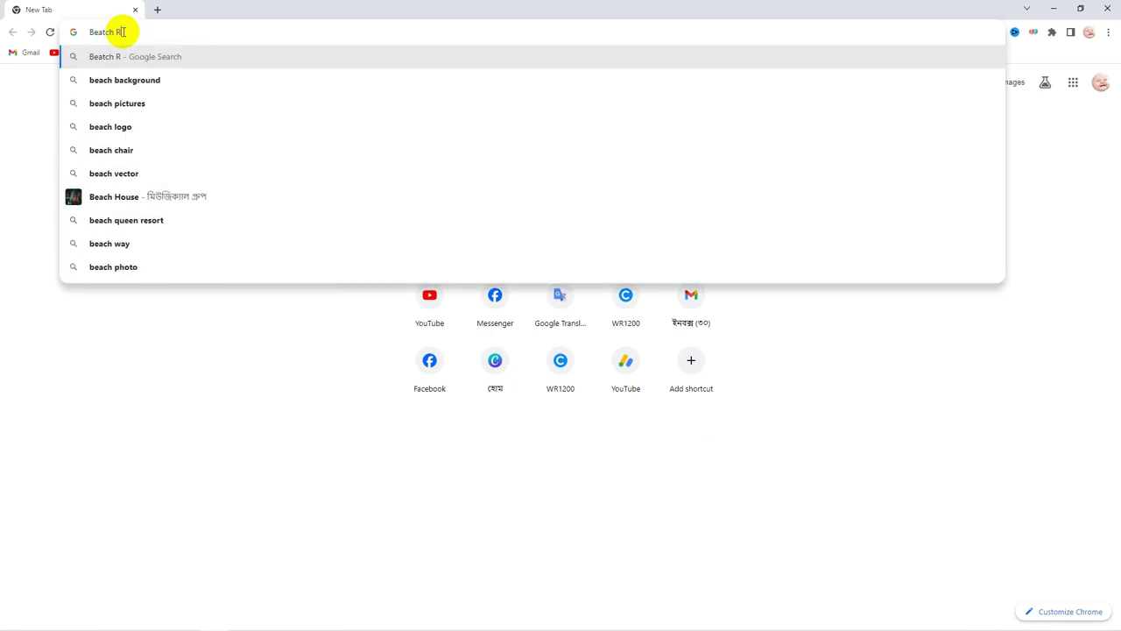
text(etro )
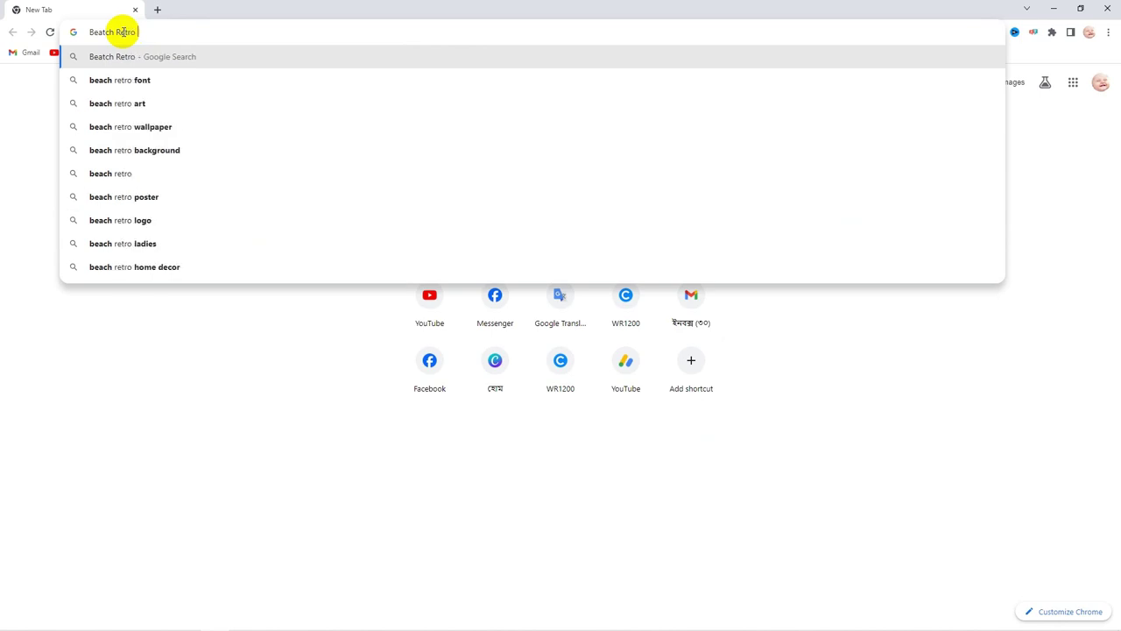
text(Colo)
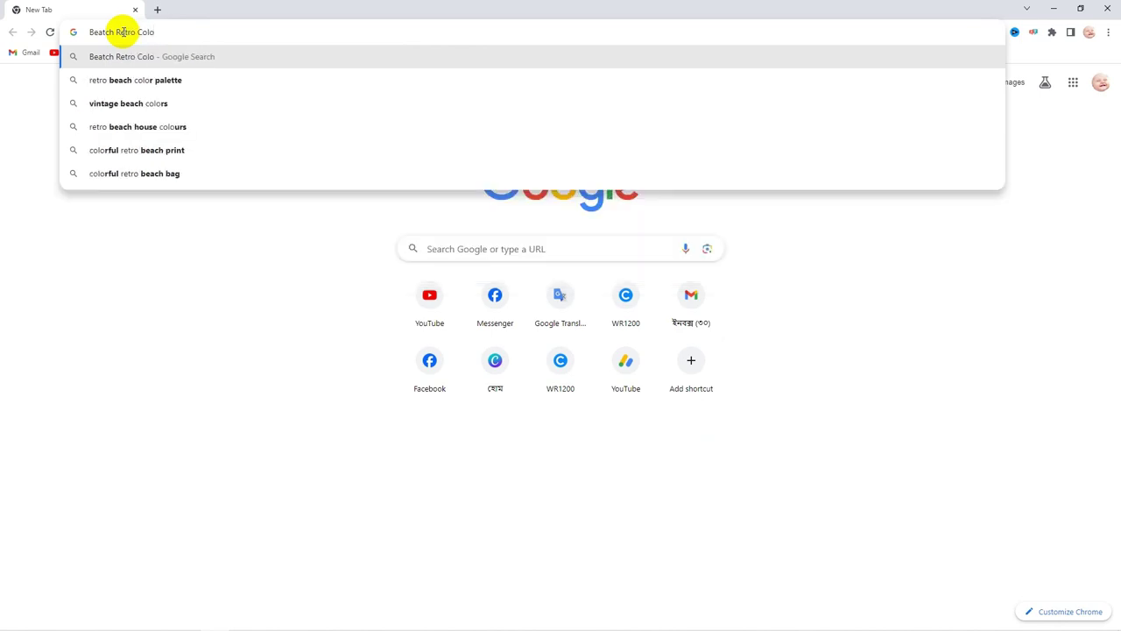
text(r)
key(Return)
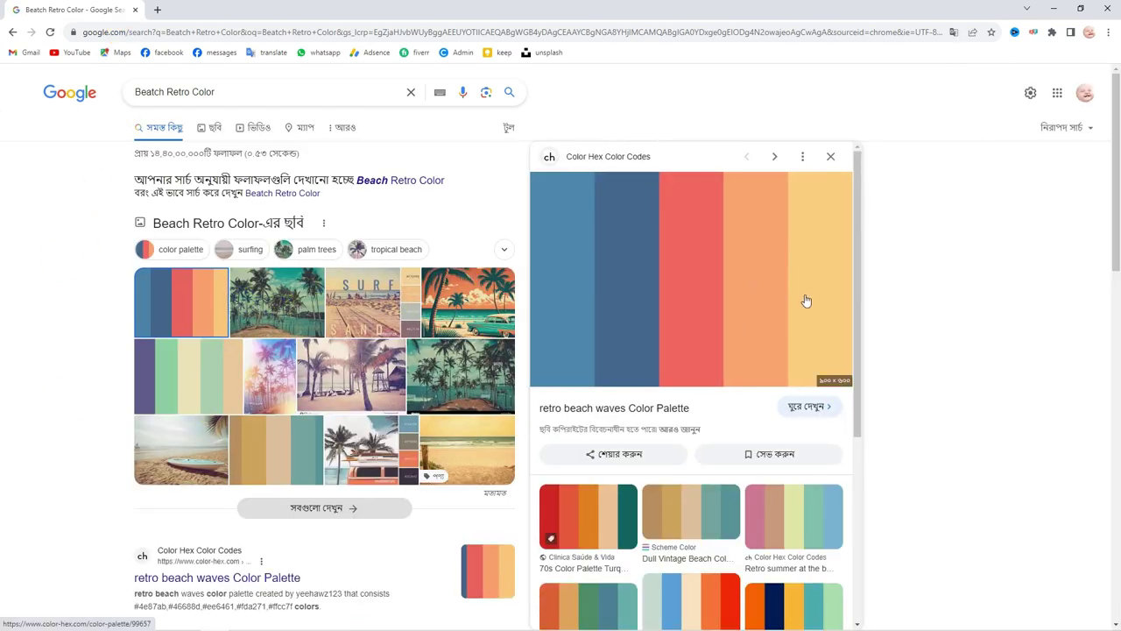
Copy the retro beach waves color palette image and paste it into the Retro circle document in Illustrator
right_click(630, 246)
click(705, 379)
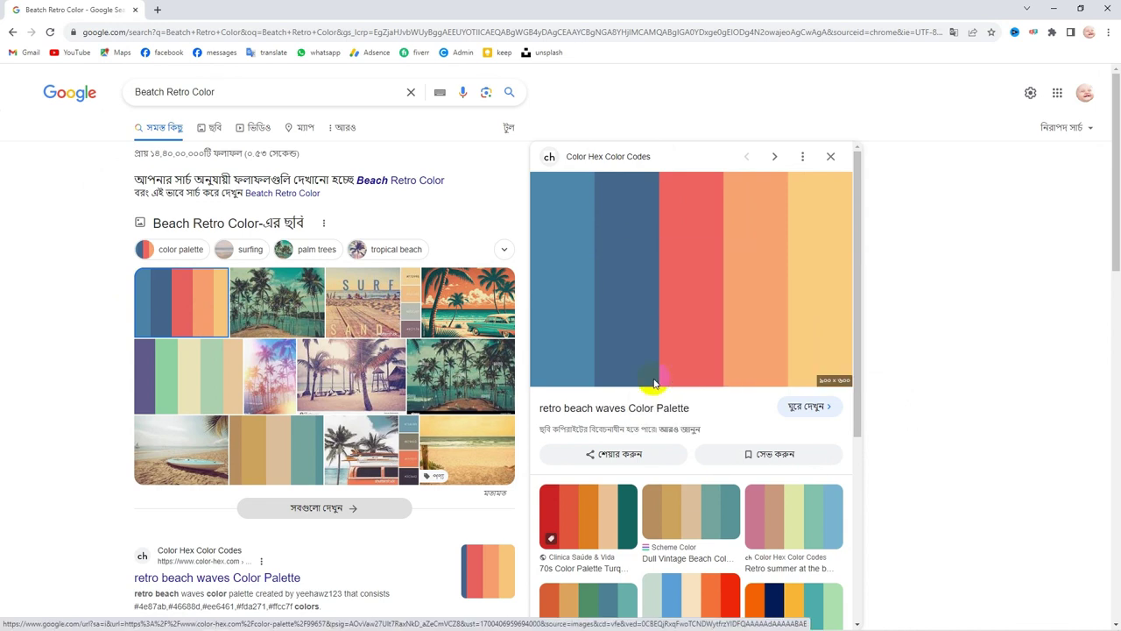
click(152, 618)
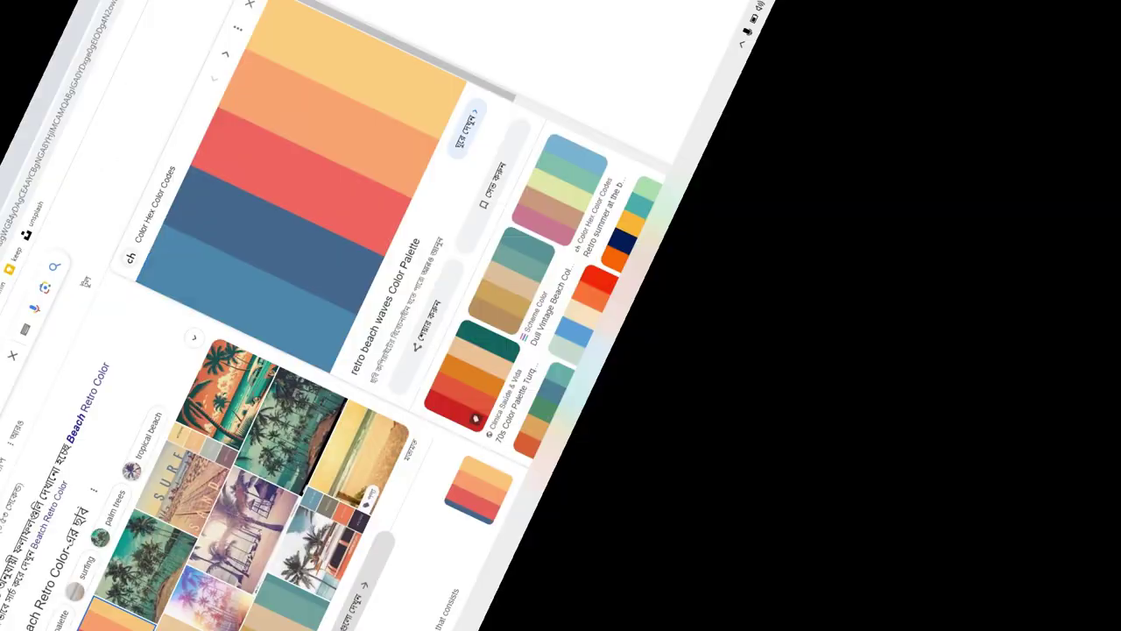
key(ctrl+v)
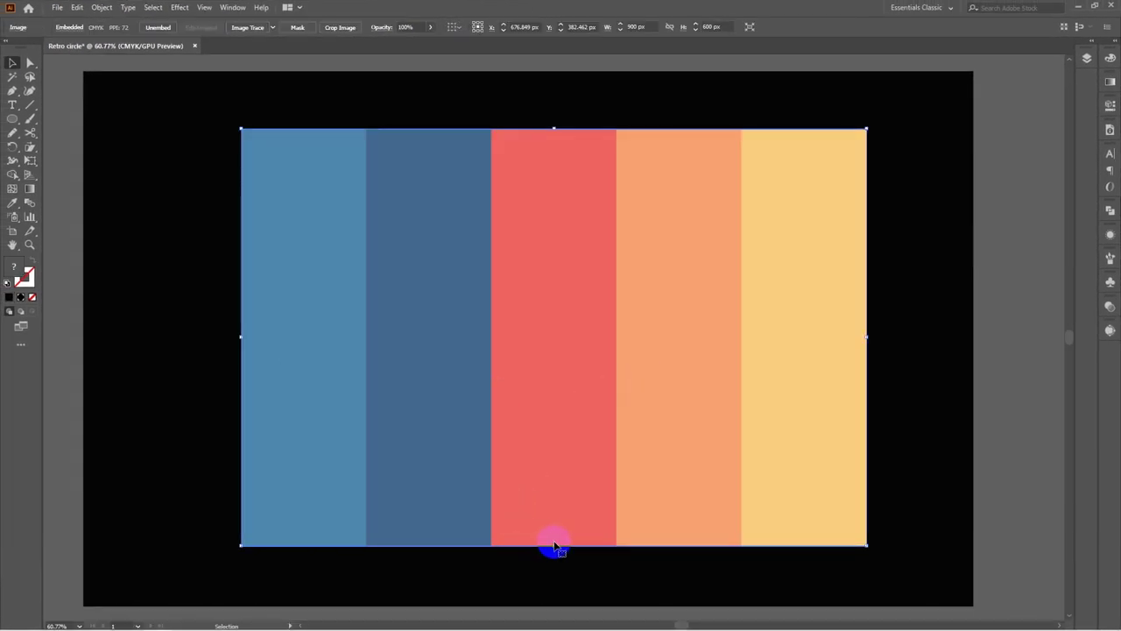
Shrink the palette image to about 339 × 226 px and rotate it 90° beside the circle near the artboard's upper-right corner
drag(555, 547, 745, 304)
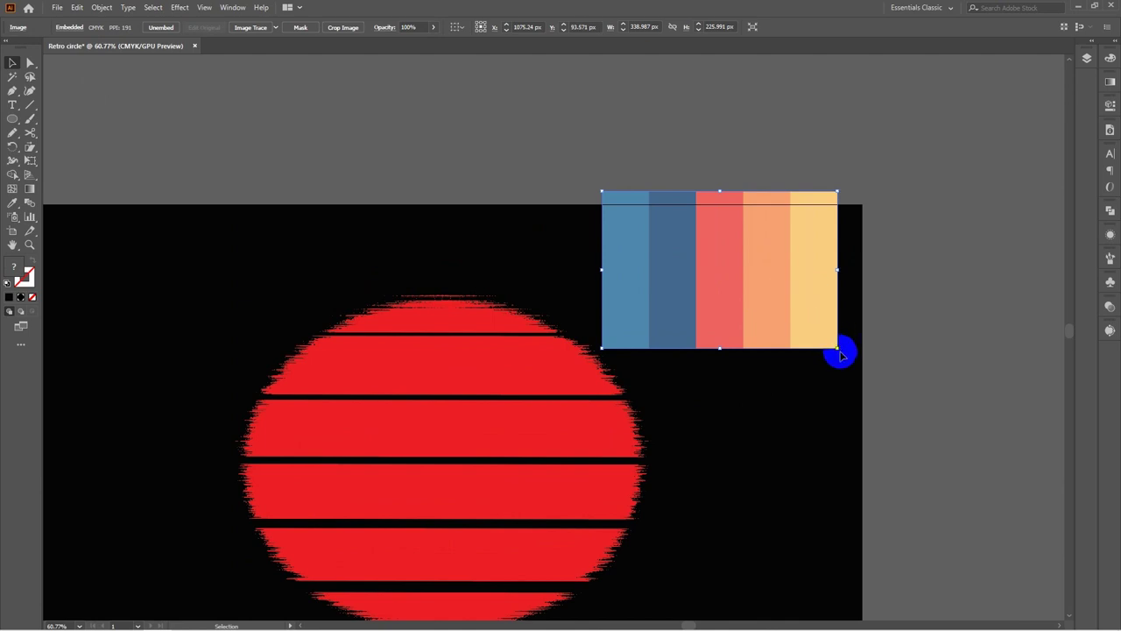
drag(840, 353, 814, 200)
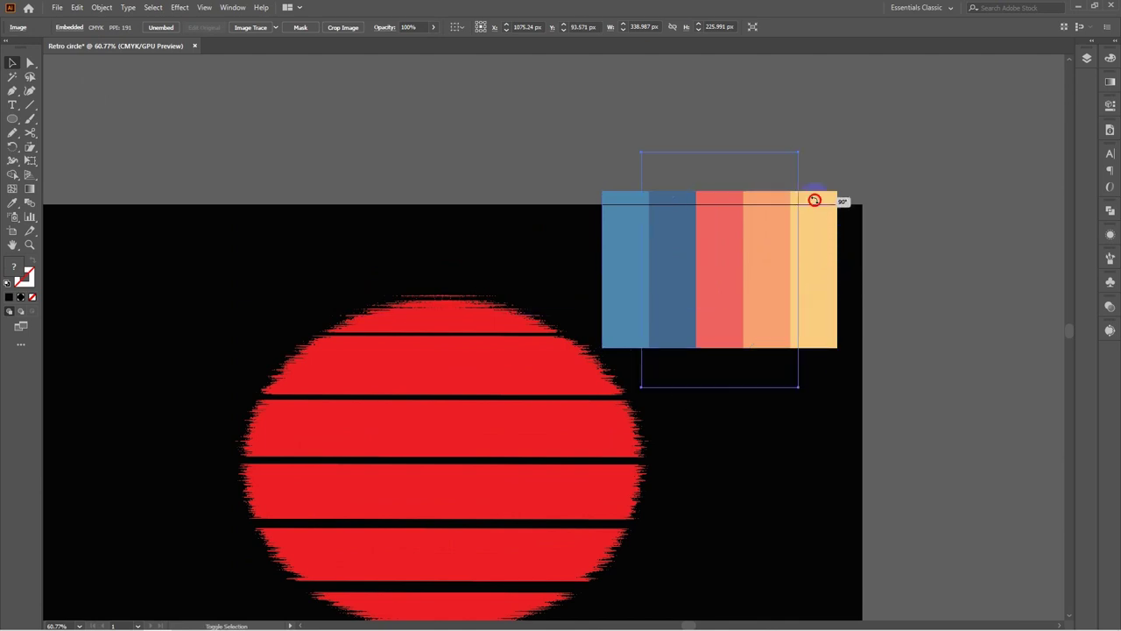
drag(775, 169, 775, 170)
click(815, 327)
drag(723, 397, 781, 339)
Ungroup the whole circle into its separate band groups and clear the selection
click(471, 538)
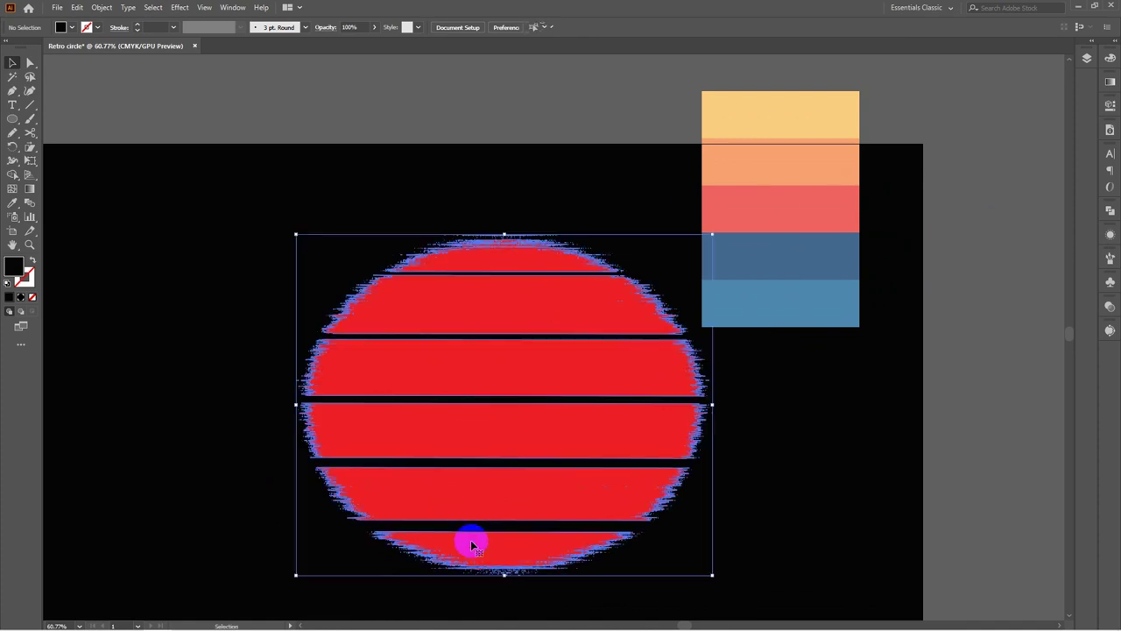
right_click(479, 488)
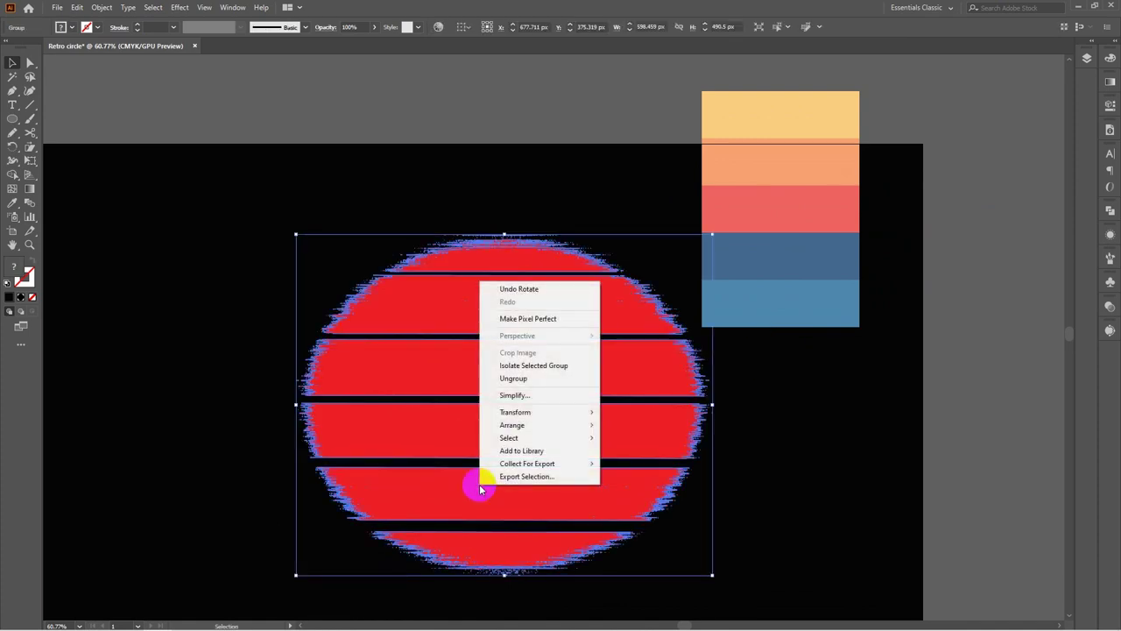
click(529, 378)
key(ctrl+shift+a)
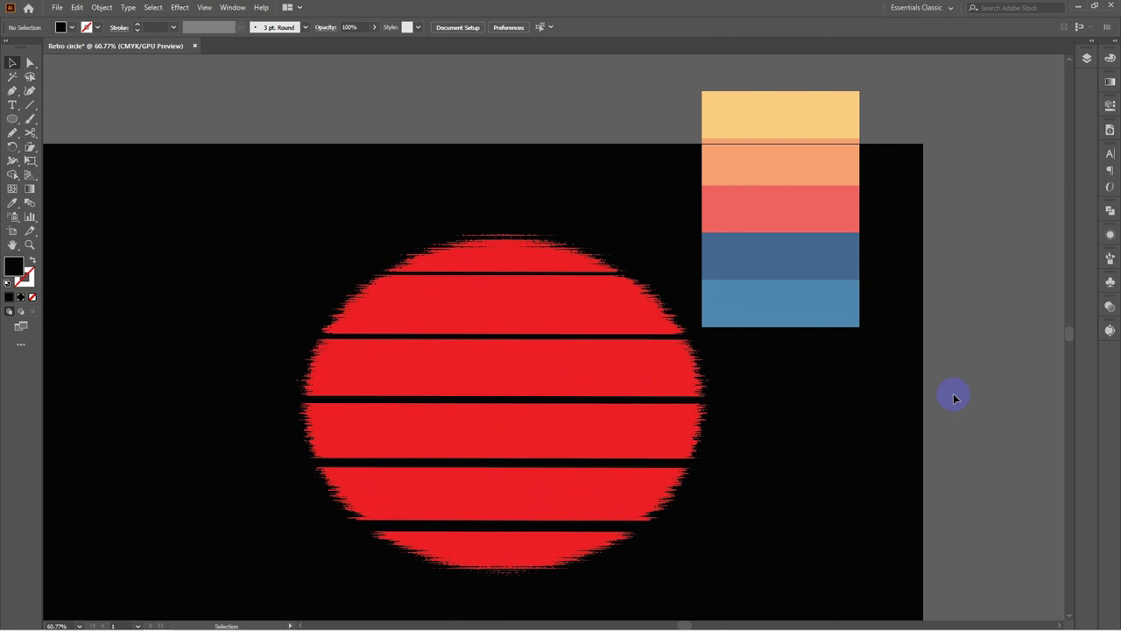
Recolor the circle's lowest band with the coral red sampled from the palette image using the Eyedropper
click(488, 554)
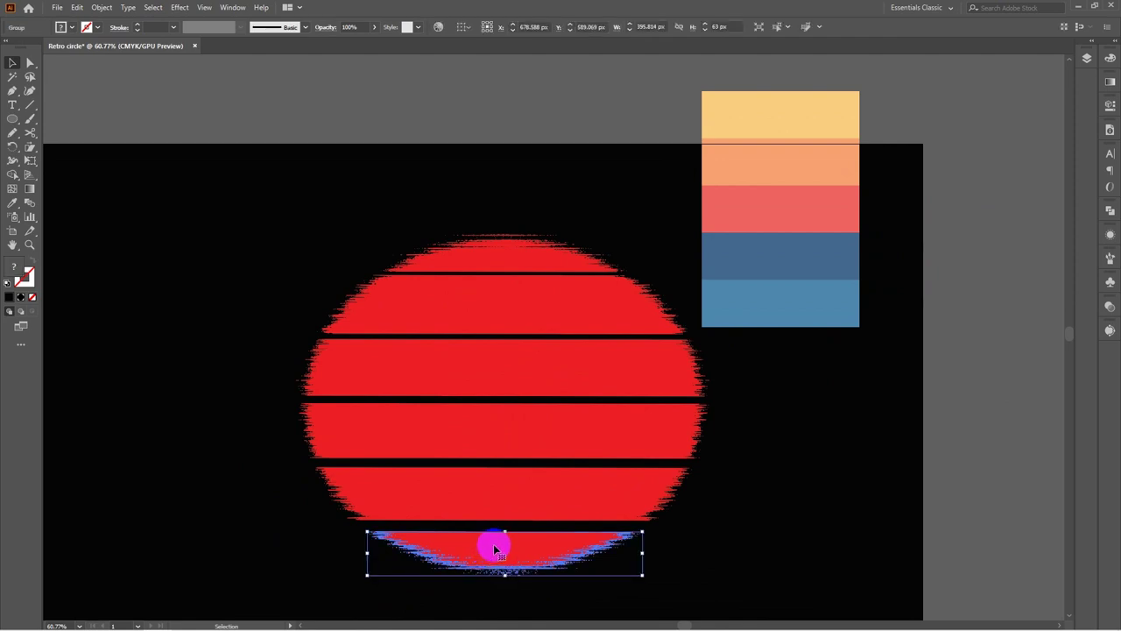
click(13, 205)
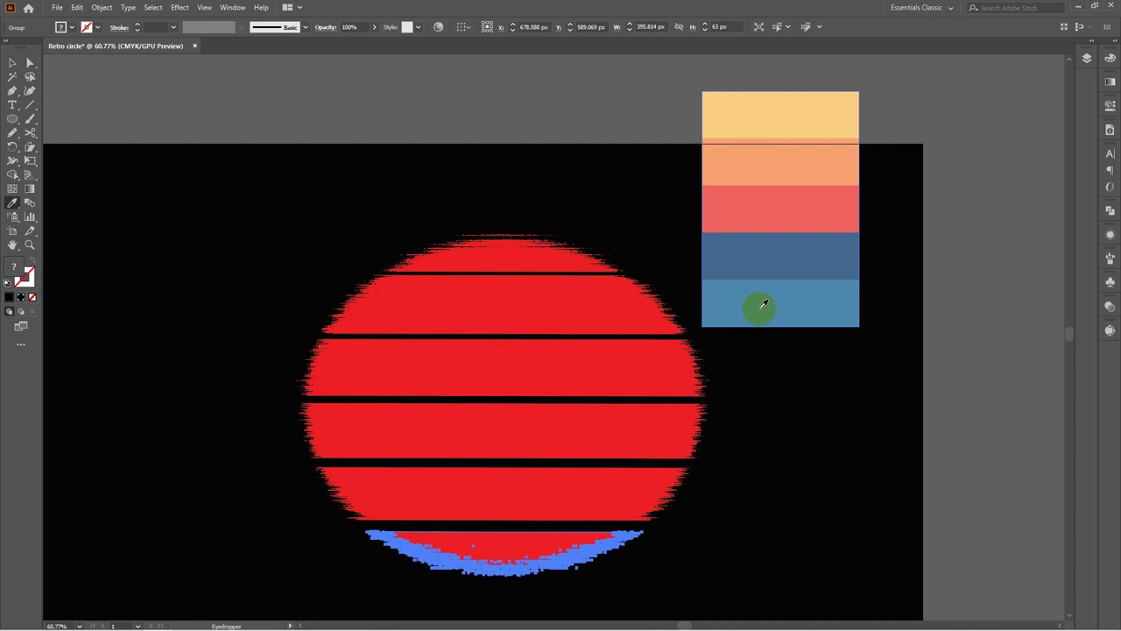
click(785, 208)
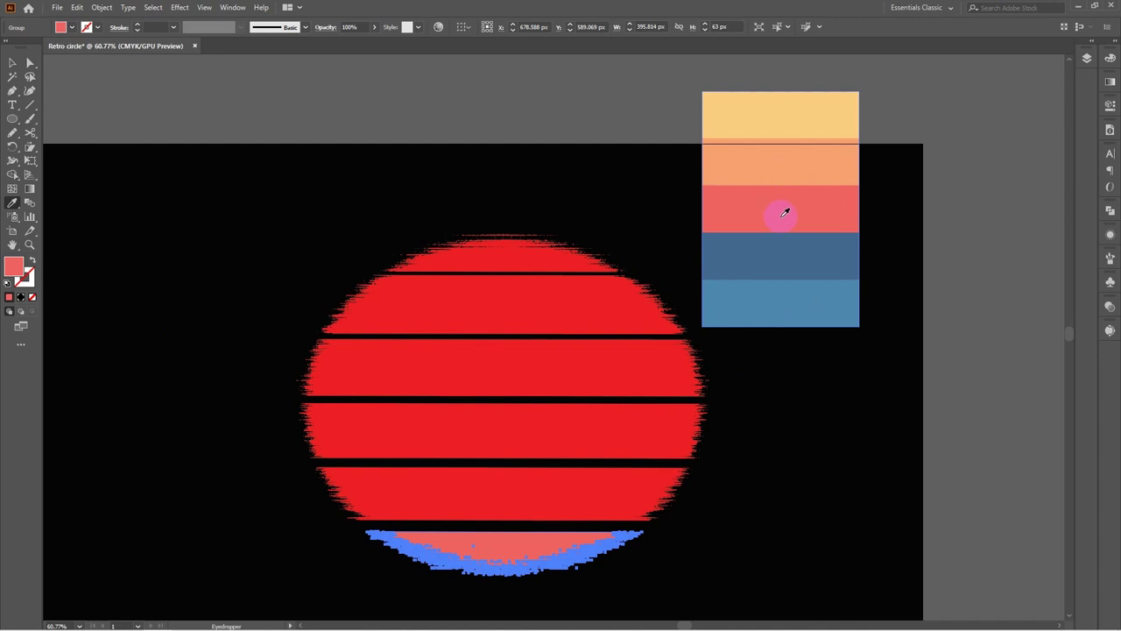
key(v)
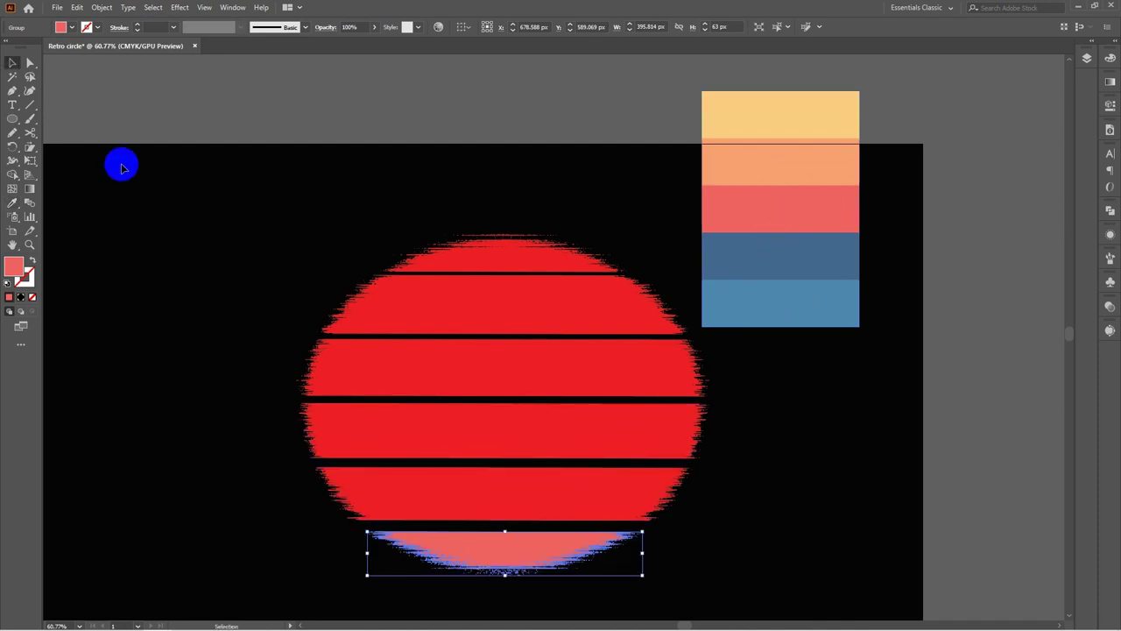
Recolor the second band from the circle's bottom with the palette's light orange using the Eyedropper
click(529, 493)
key(i)
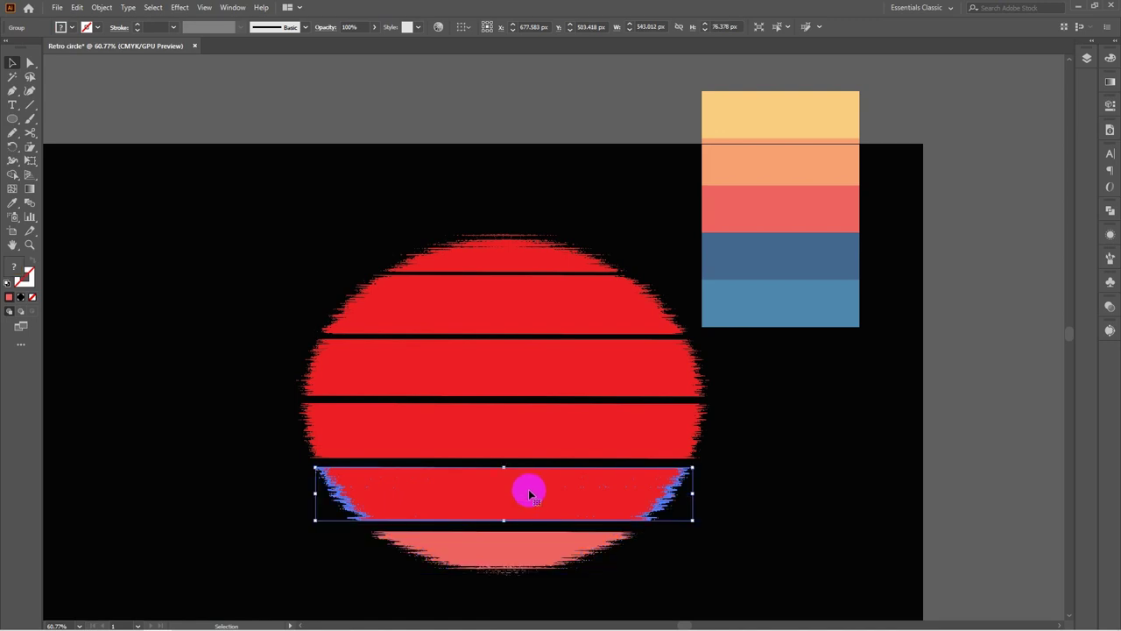
click(803, 160)
key(v)
Recolor the third band from the circle's bottom with the palette's dark blue using the Eyedropper
click(462, 433)
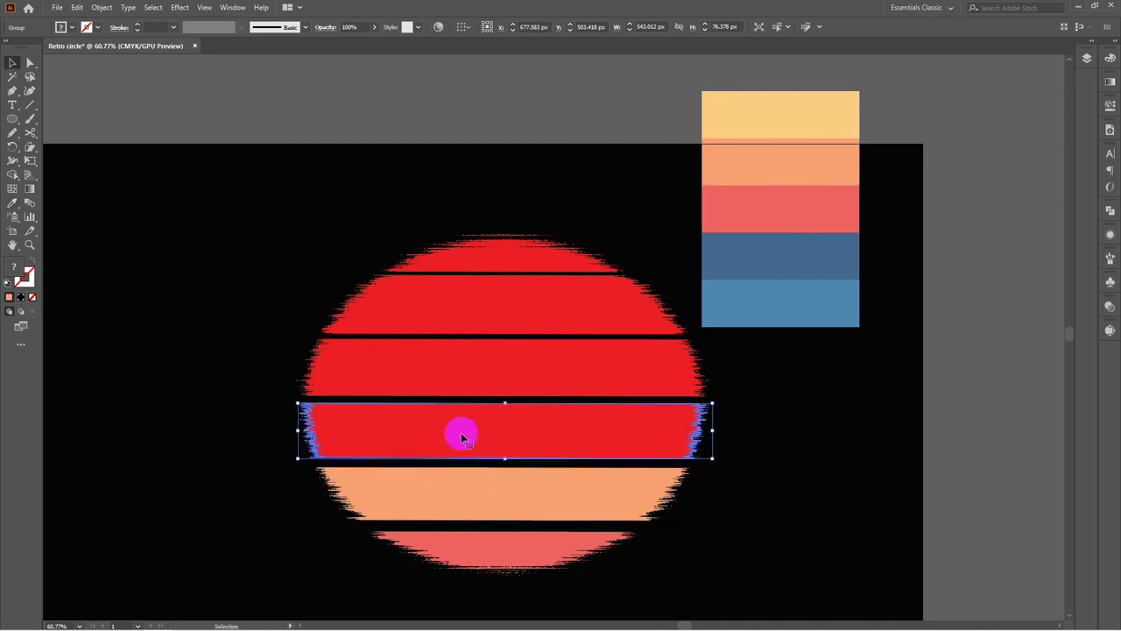
key(i)
click(788, 253)
key(v)
Recolor the fourth band from the circle's bottom with the palette's lighter blue using the Eyedropper
click(529, 371)
key(i)
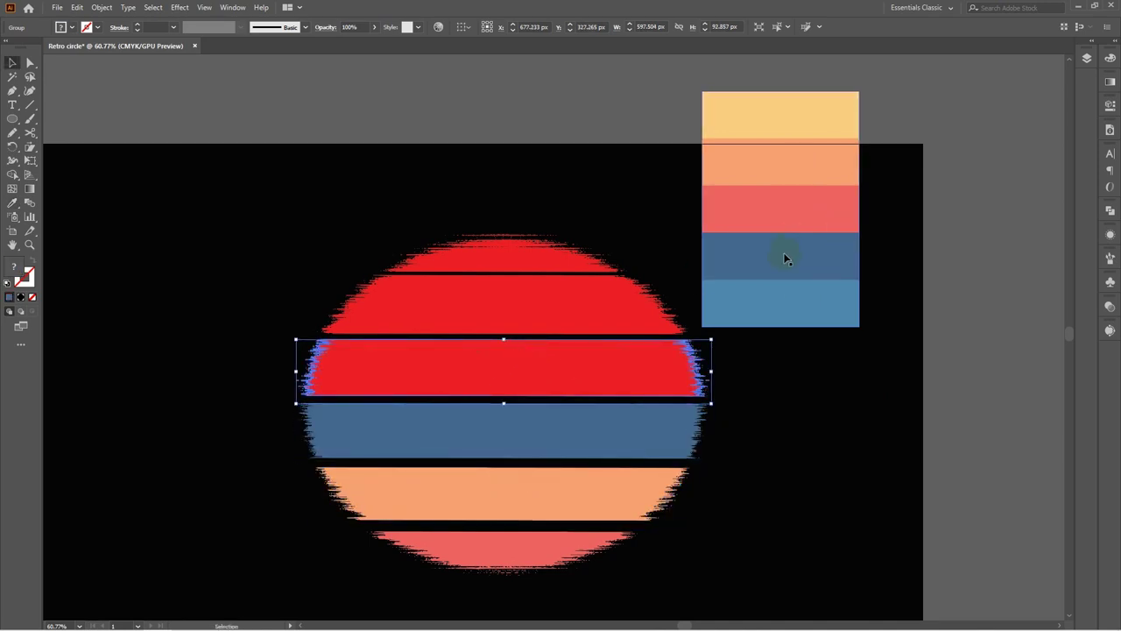
click(783, 303)
key(v)
Recolor the fifth band from the circle's bottom with the palette's coral red using the Eyedropper and clear the selection
click(514, 304)
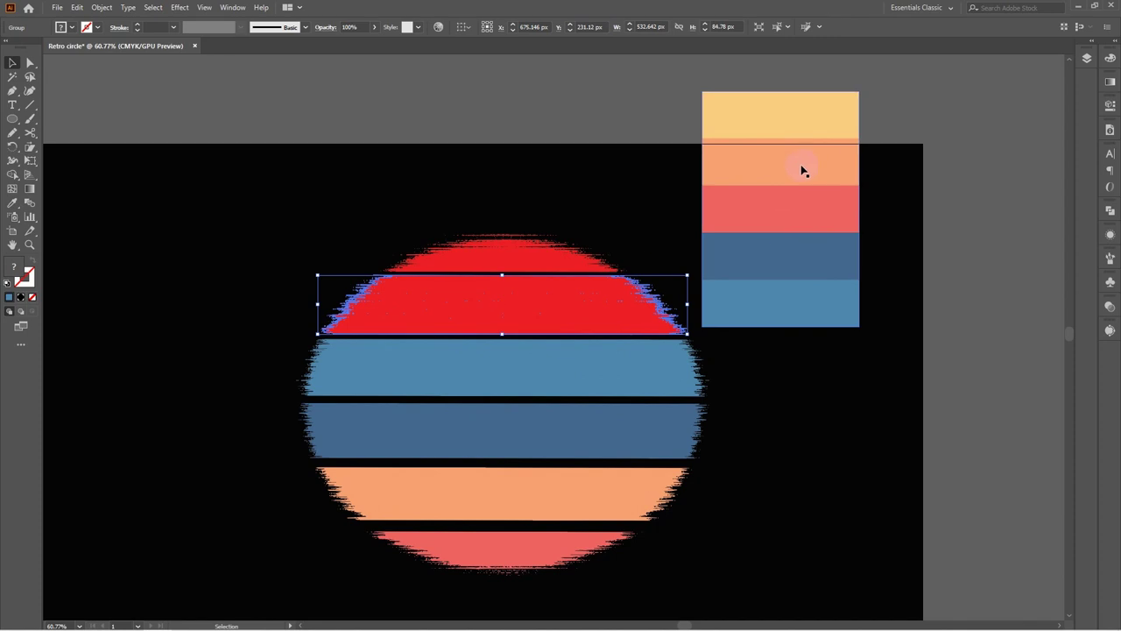
key(i)
click(795, 218)
key(v)
click(931, 264)
click(512, 255)
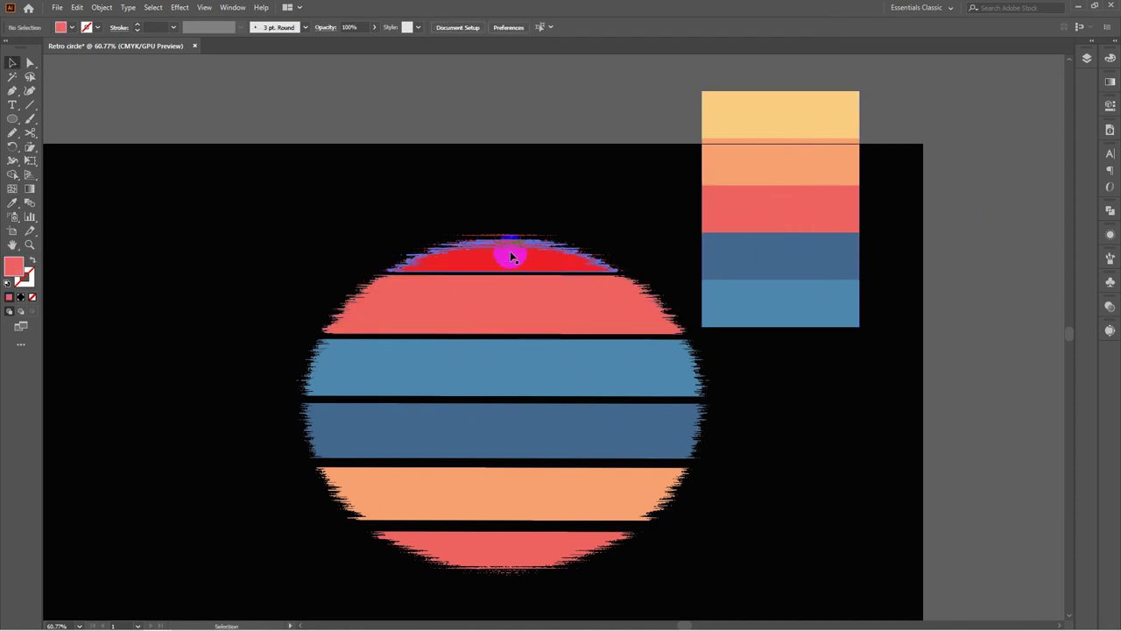
click(508, 395)
click(525, 537)
click(546, 495)
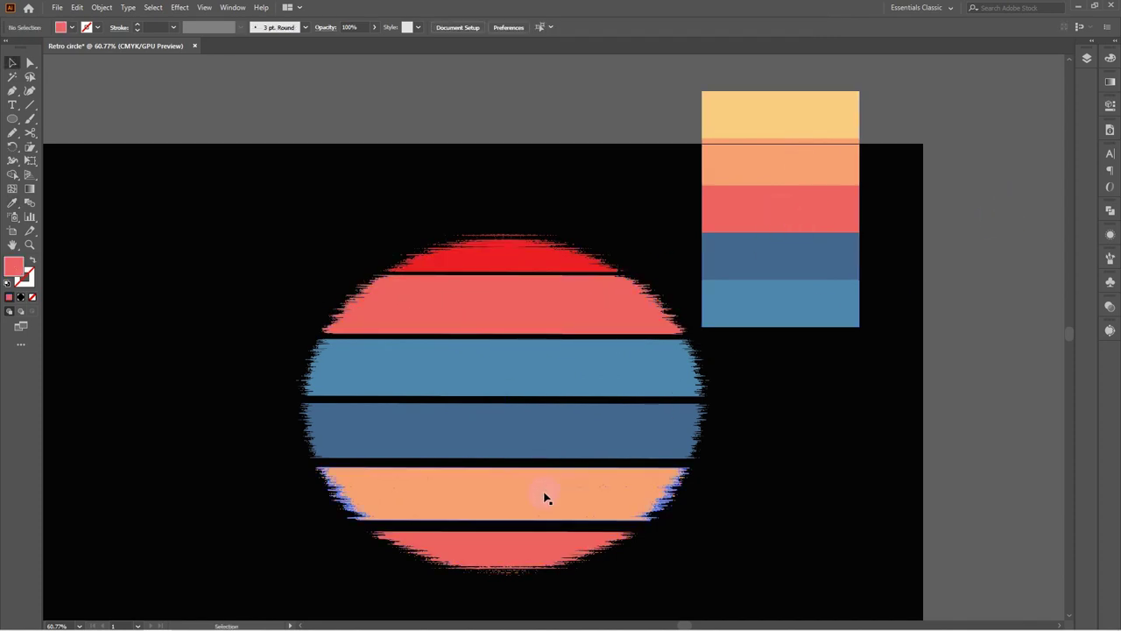
Apply a linear gradient fill to the light orange band, the second from the circle's bottom
click(502, 498)
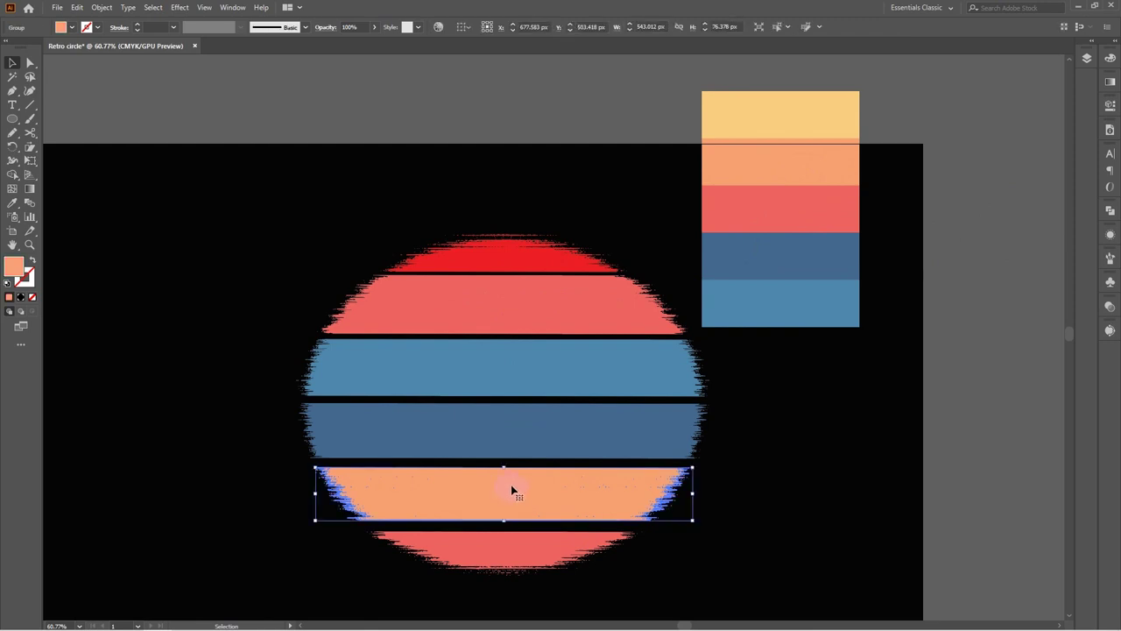
click(1109, 81)
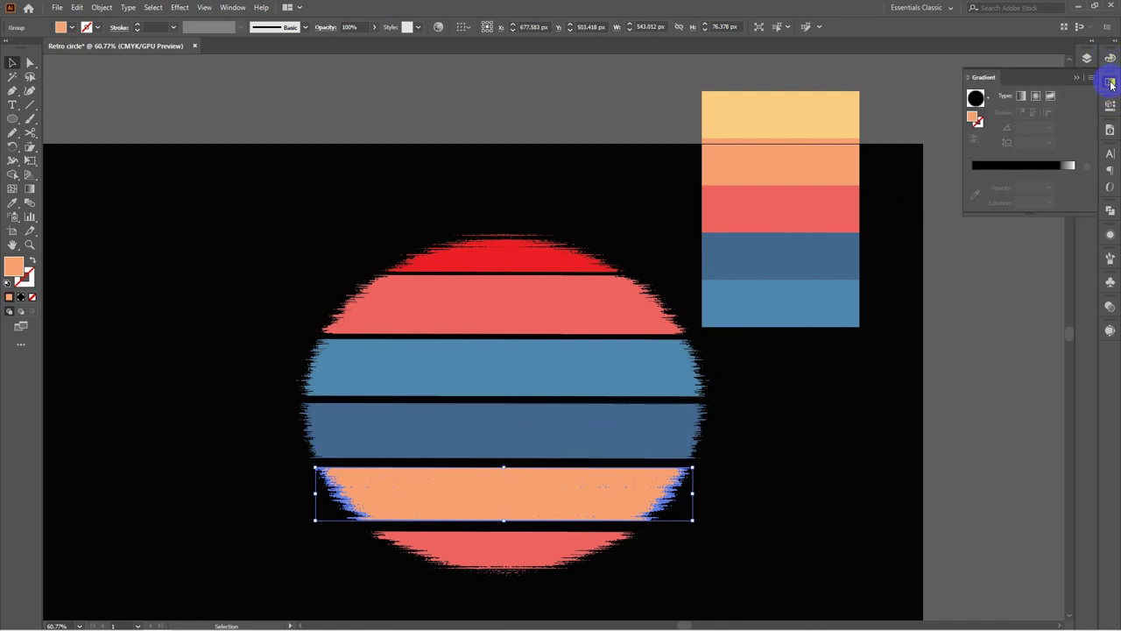
click(1014, 164)
drag(1059, 171, 955, 175)
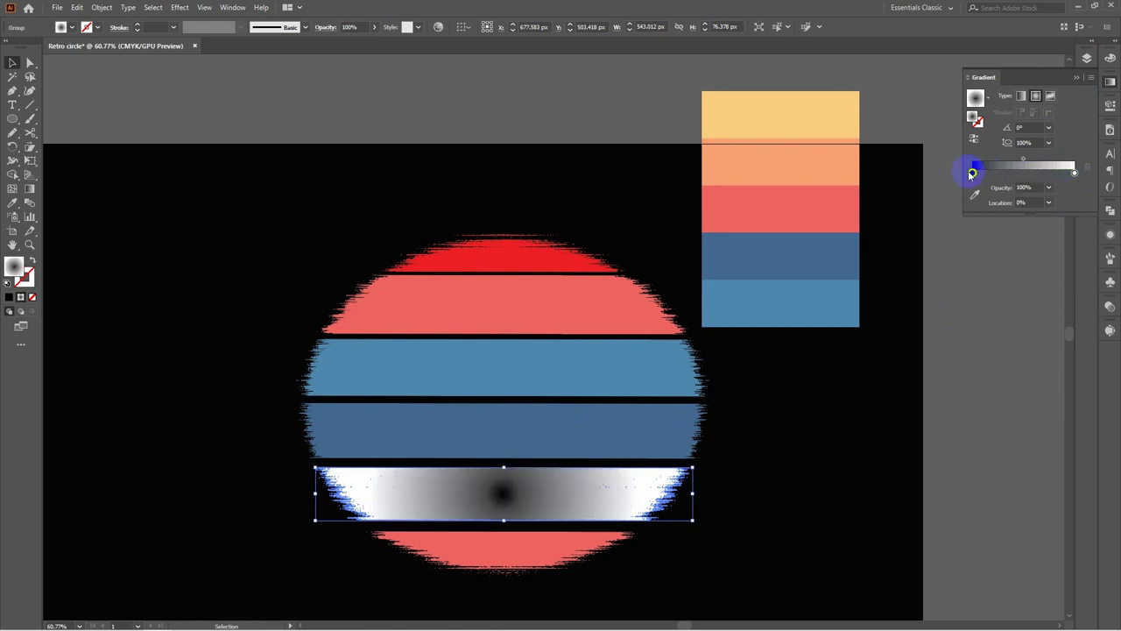
click(1021, 96)
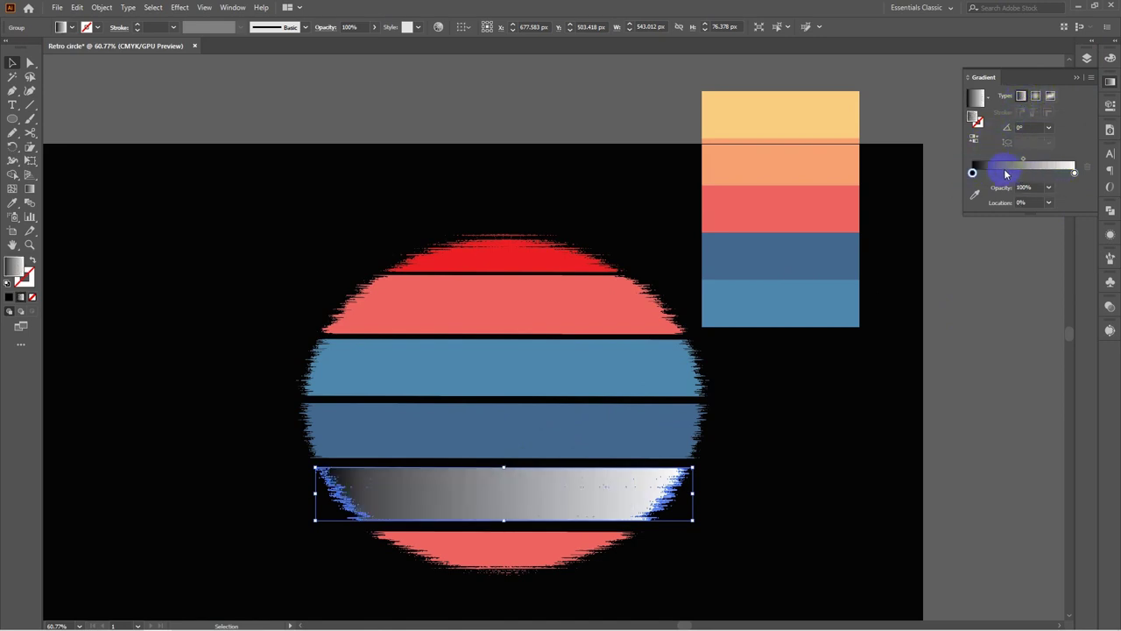
Set the starting color stop of the band's gradient to the orange swatch R=241 G=90 B=36
click(973, 172)
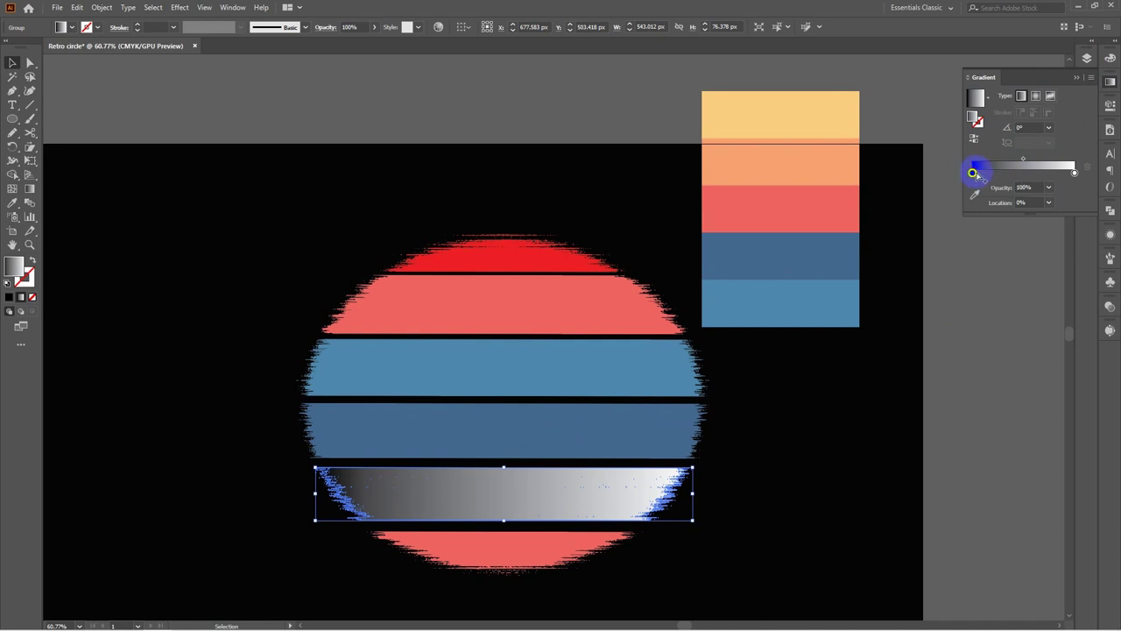
double_click(973, 173)
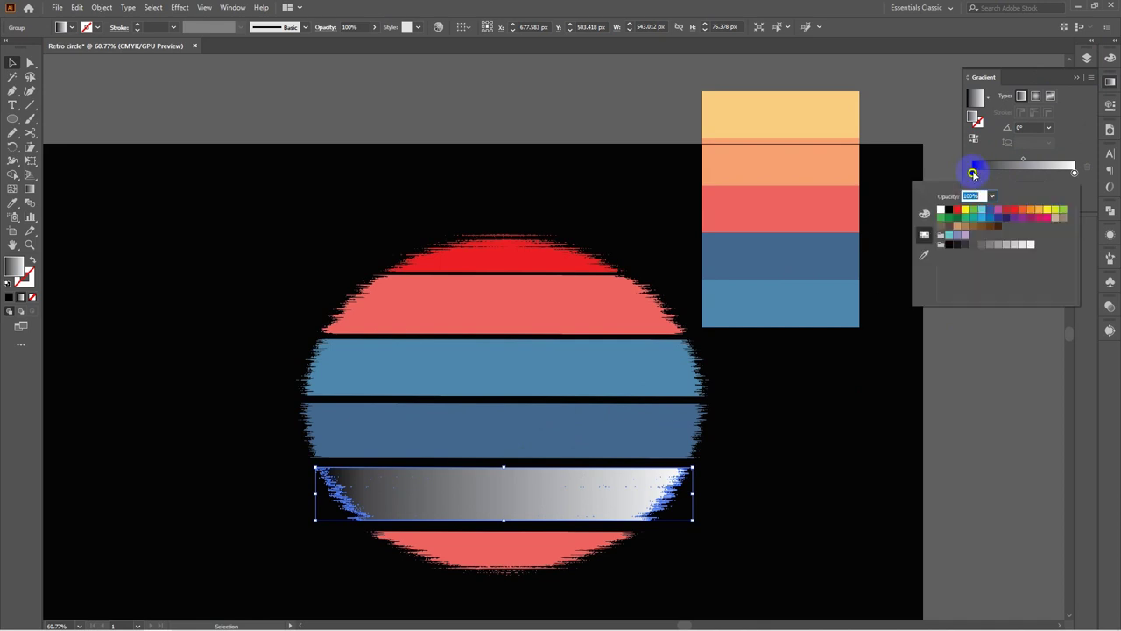
click(1022, 213)
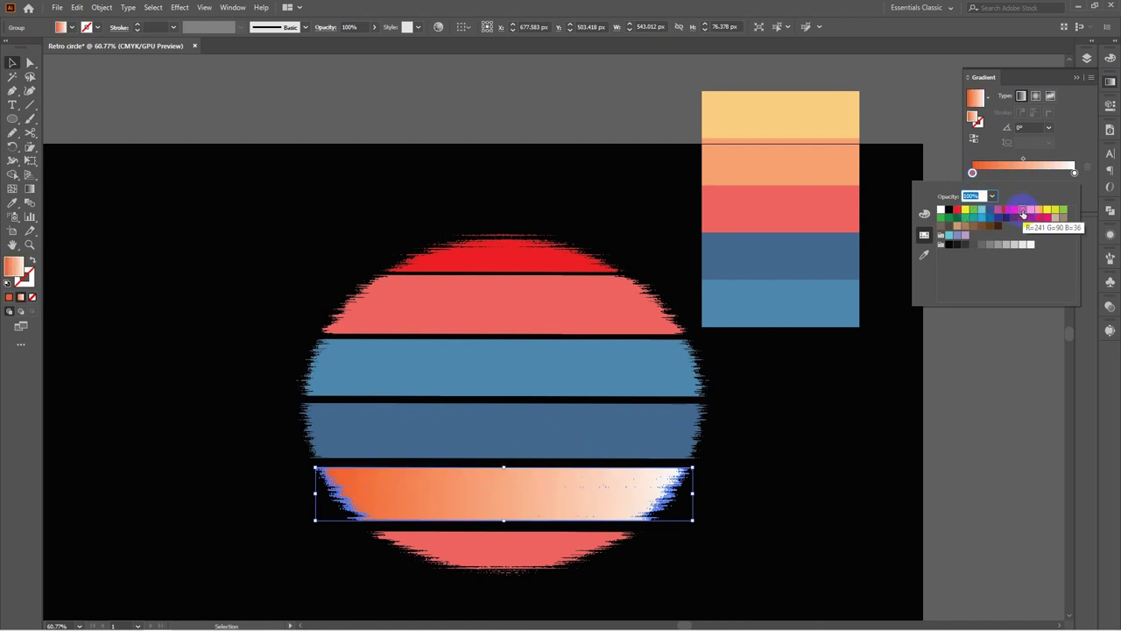
Try red, orange and yellow swatches for the gradient's ending color stop and settle on light orange R=251 G=176 B=59
click(1076, 173)
double_click(1075, 174)
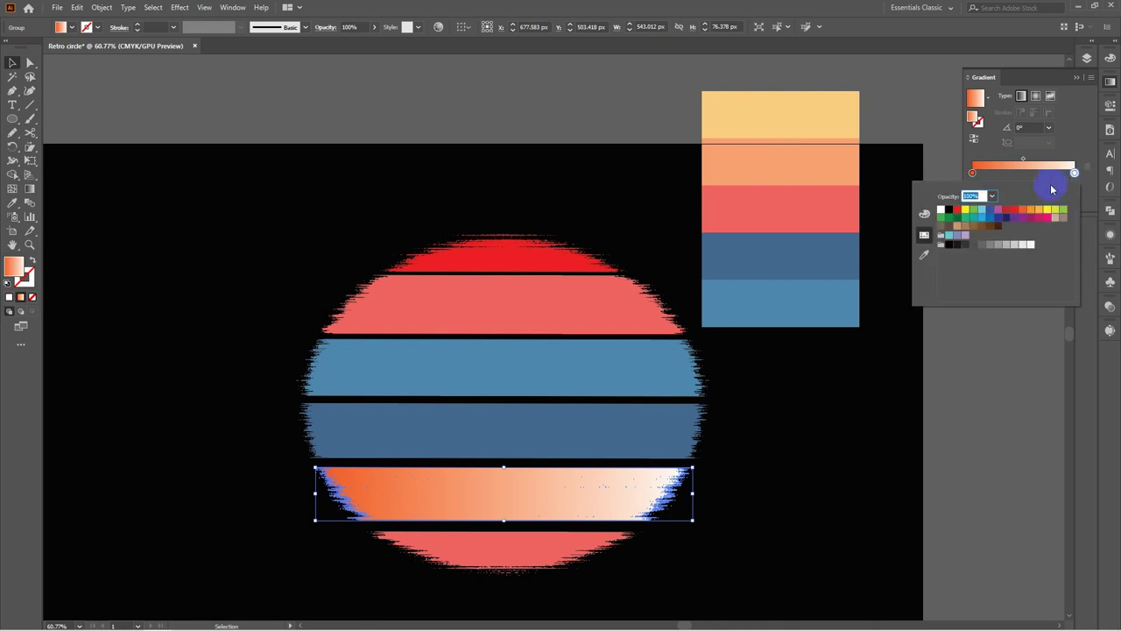
click(958, 212)
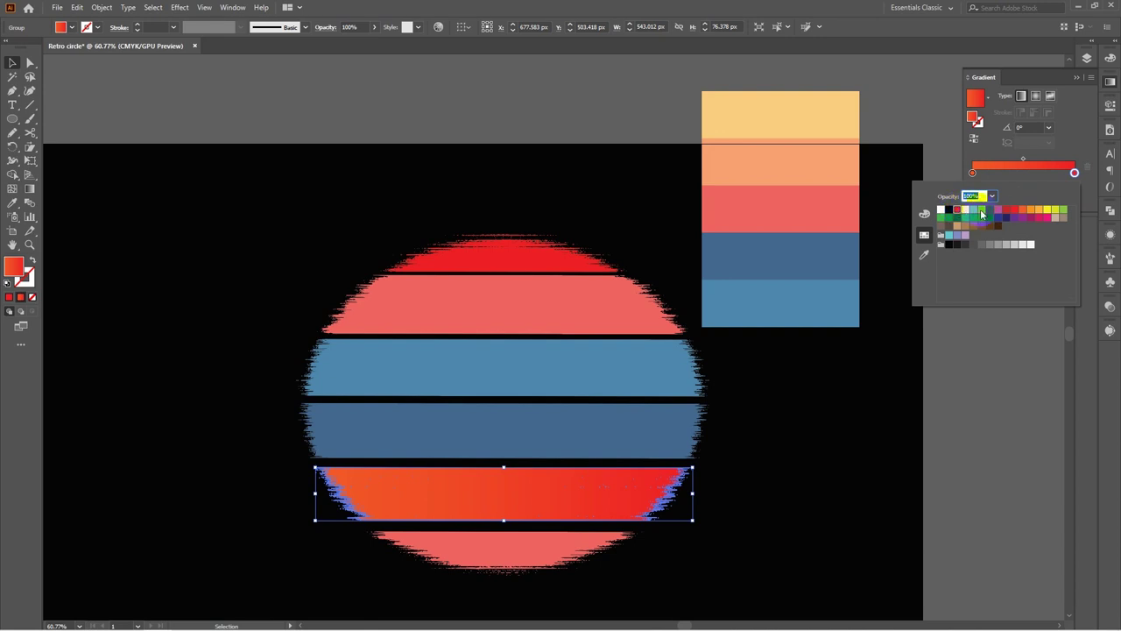
click(1019, 213)
click(1012, 211)
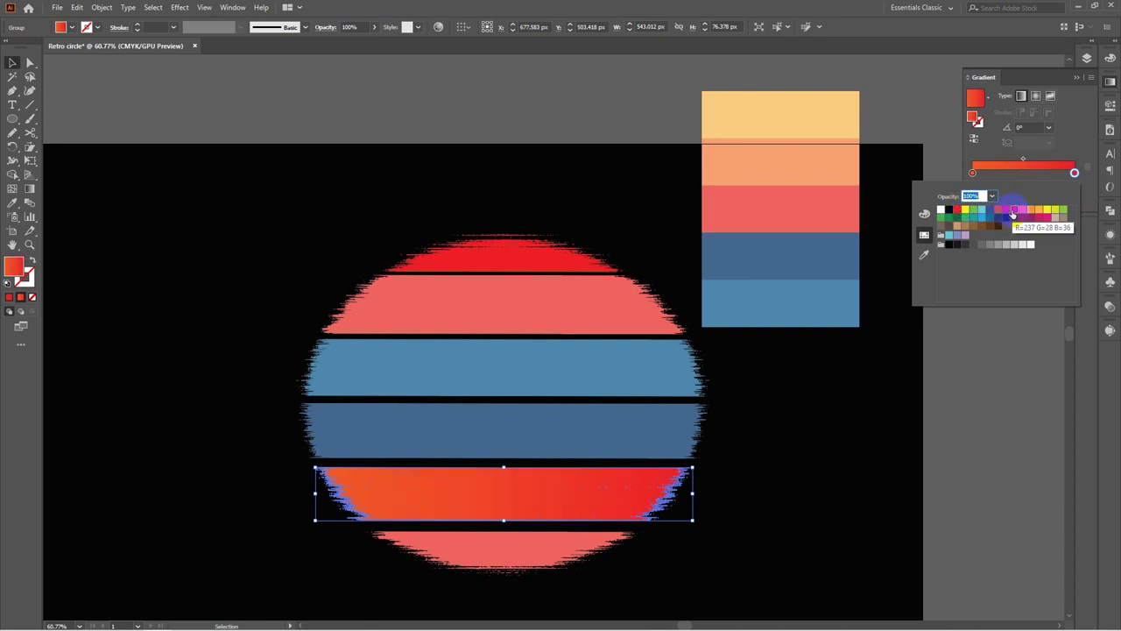
click(1037, 212)
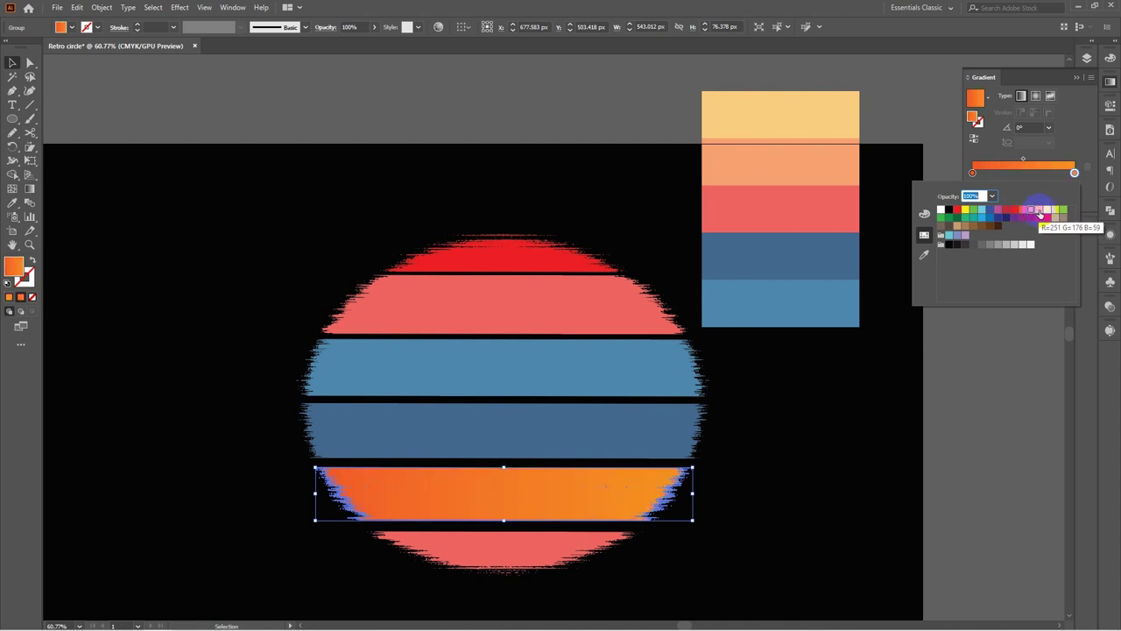
click(1040, 212)
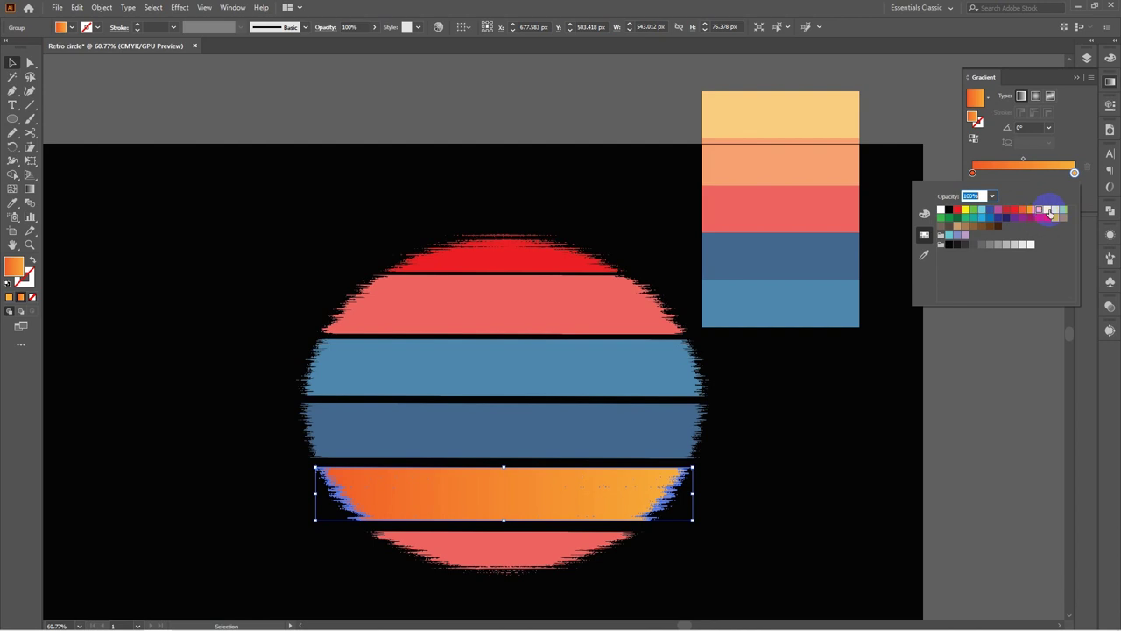
click(1047, 213)
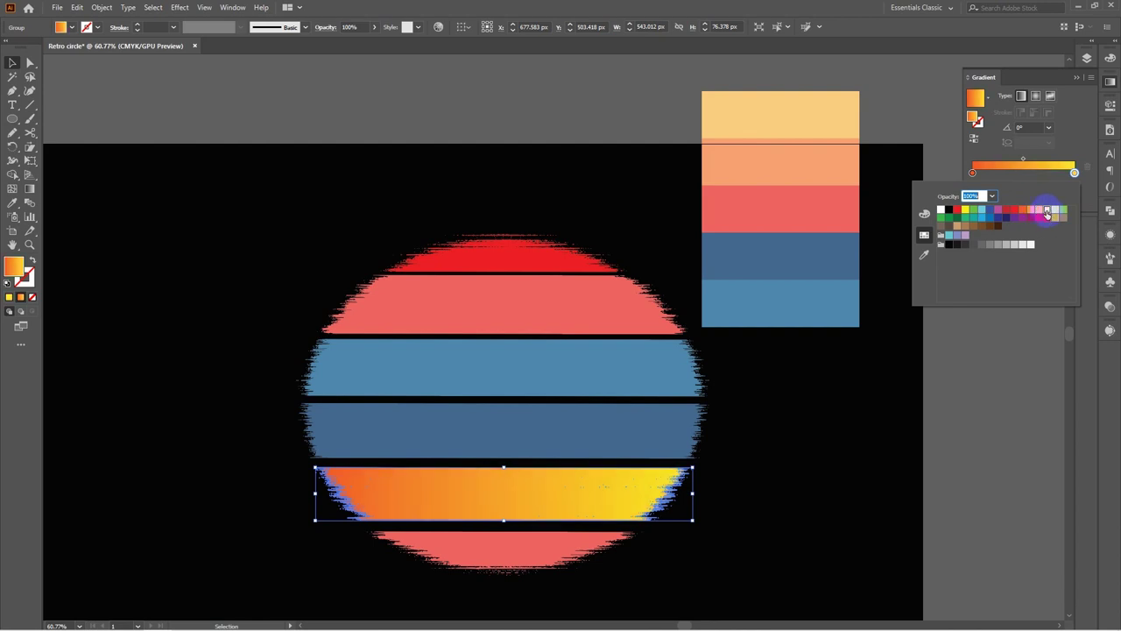
click(1038, 213)
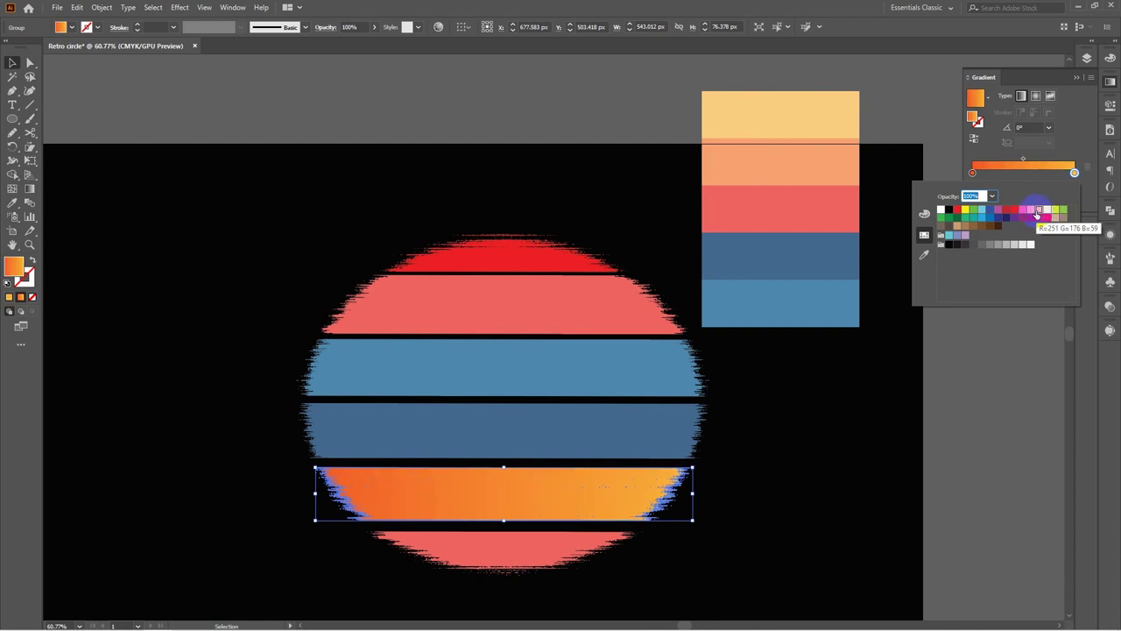
Set the gradient's starting color stop to the bright red swatch and deselect the band
double_click(974, 172)
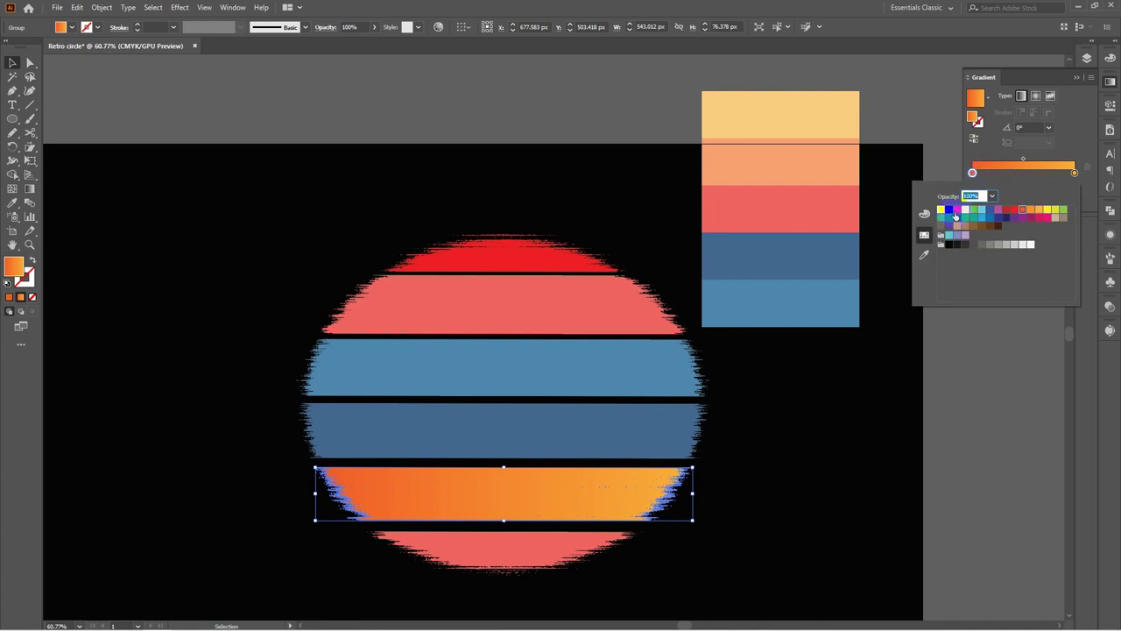
click(959, 212)
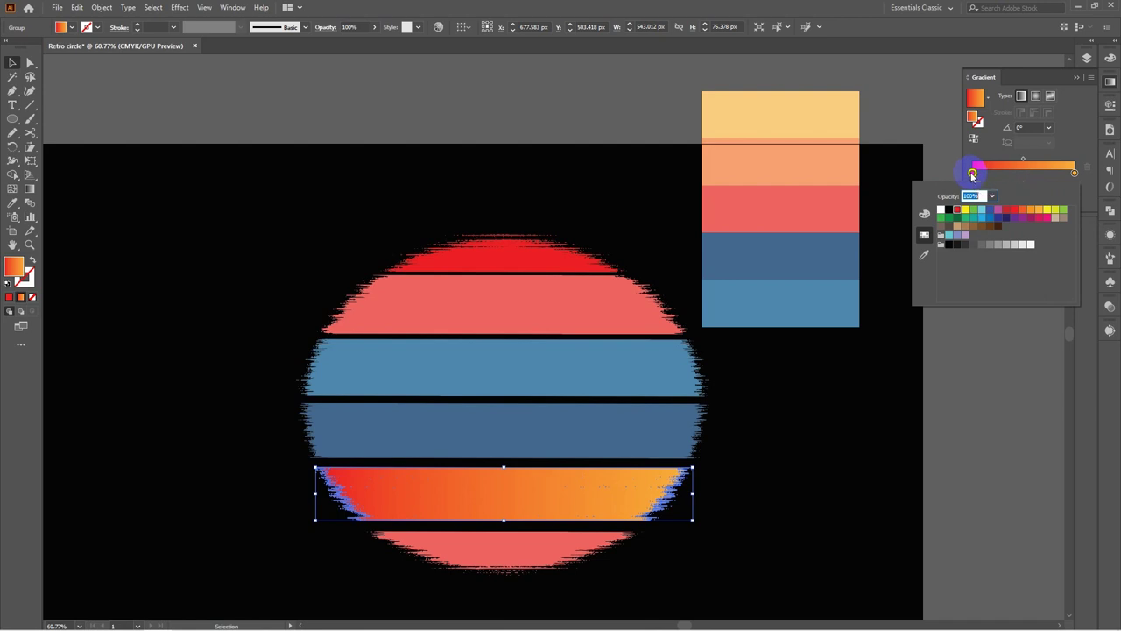
click(972, 173)
click(597, 496)
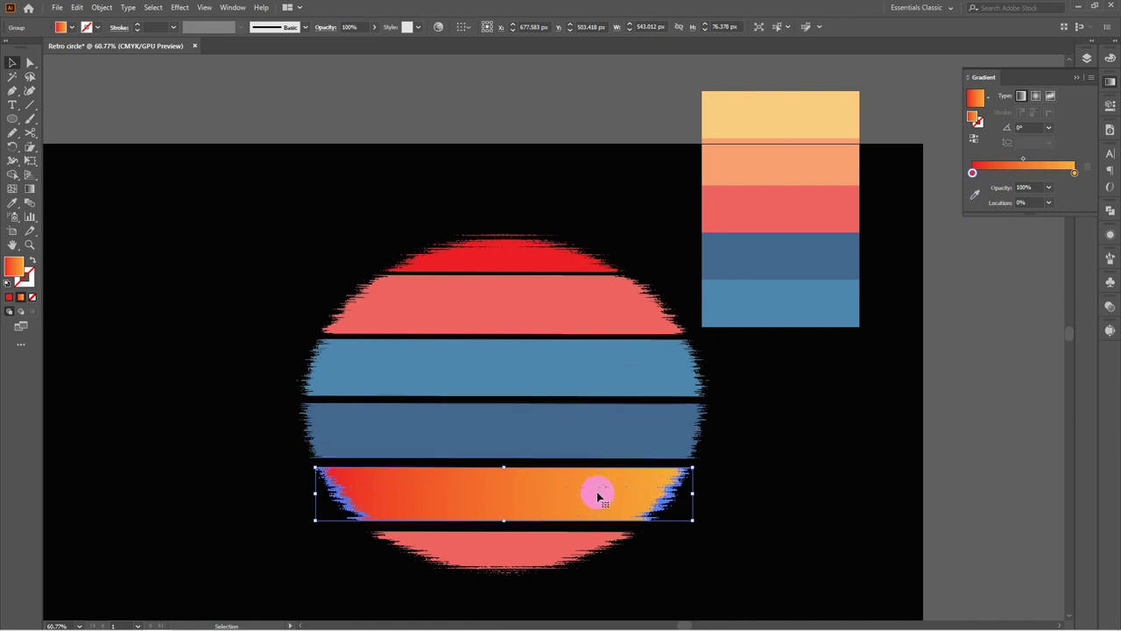
click(783, 447)
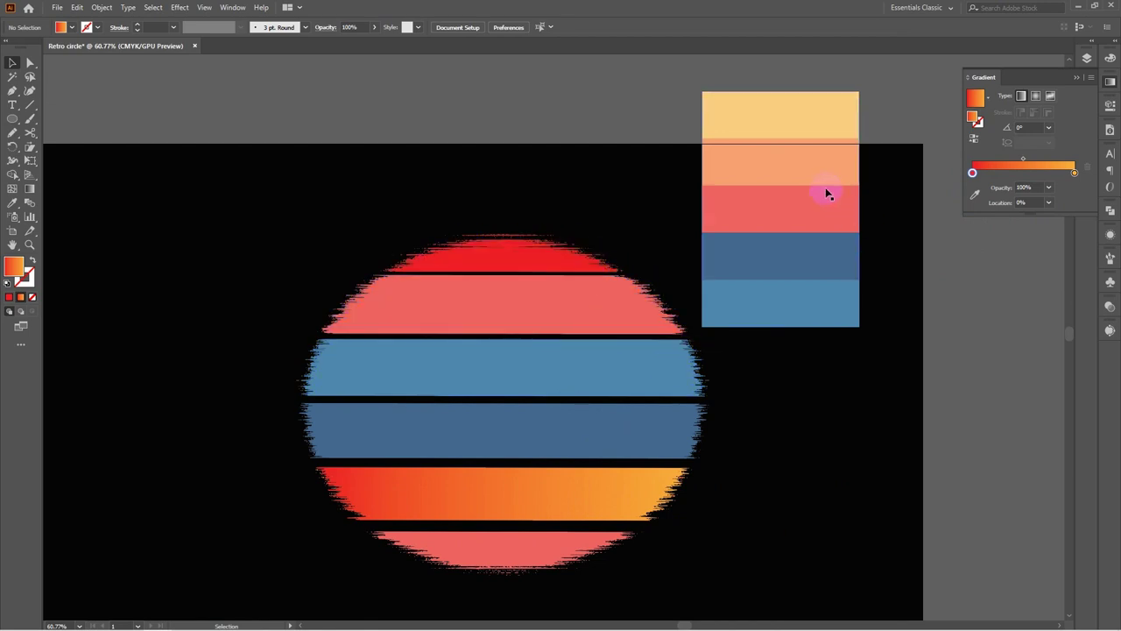
Move the palette image off the artboard beyond its upper-right corner, to about X 1663 px, Y -58 px
click(778, 188)
drag(806, 220, 836, 178)
drag(498, 412, 752, 302)
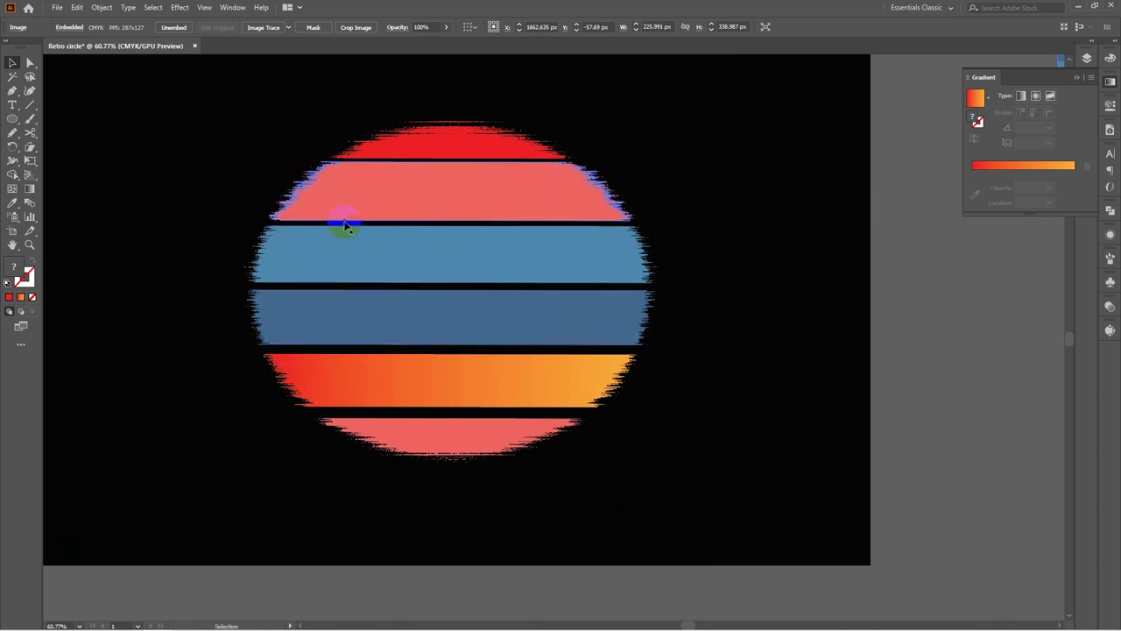
Switch to Chrome and search Google in a new tab for images of "Vector Tree"
mouse_move(163, 629)
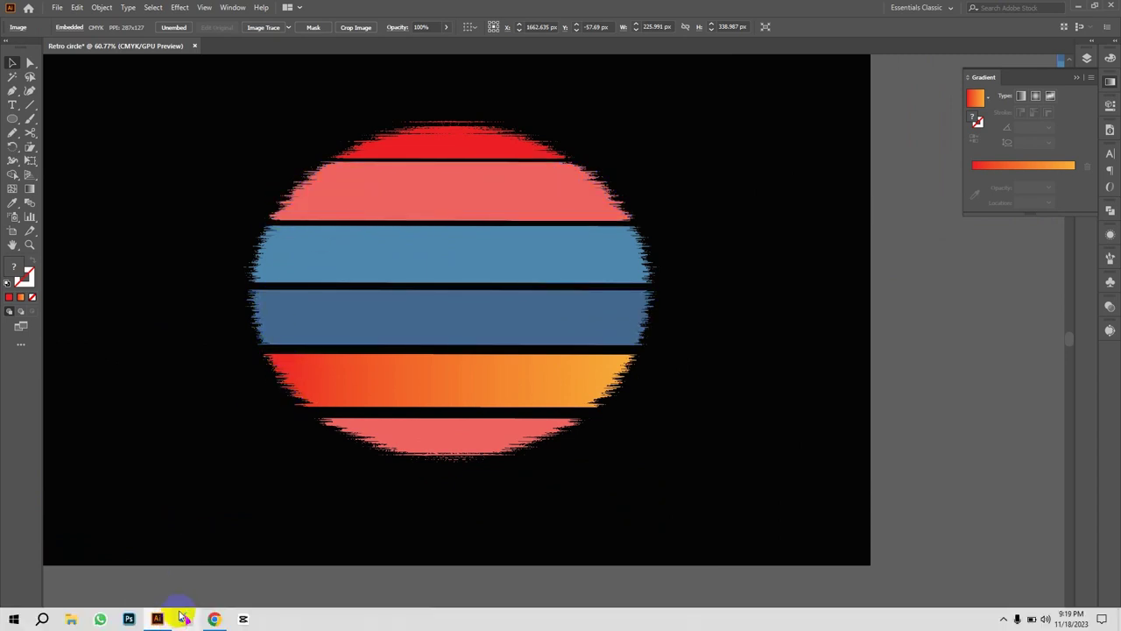
click(214, 619)
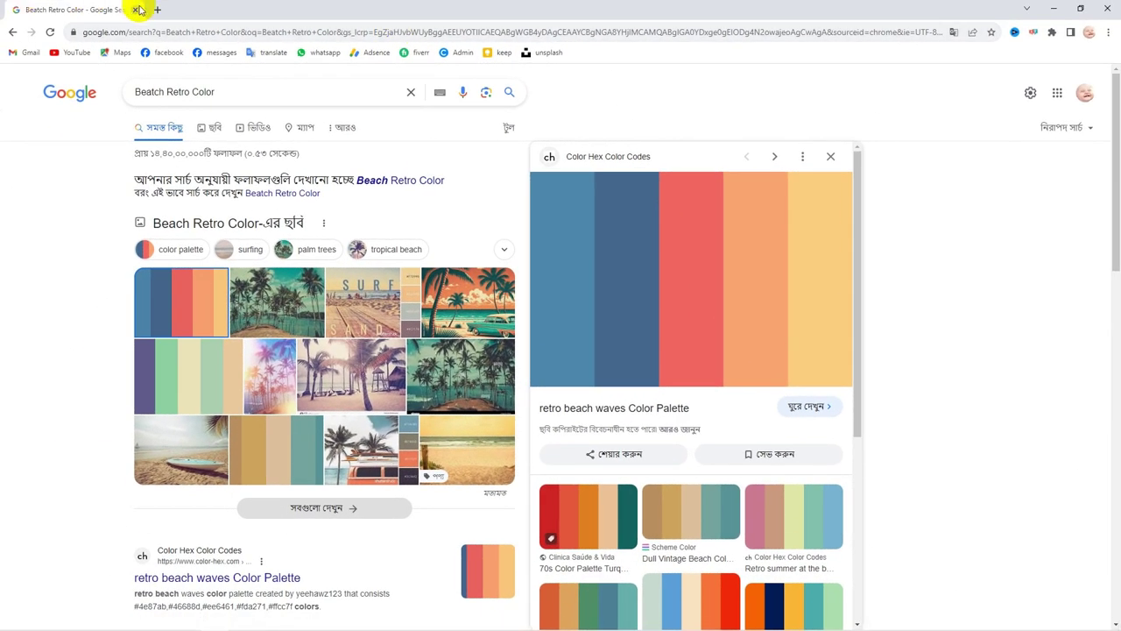
click(157, 9)
click(161, 30)
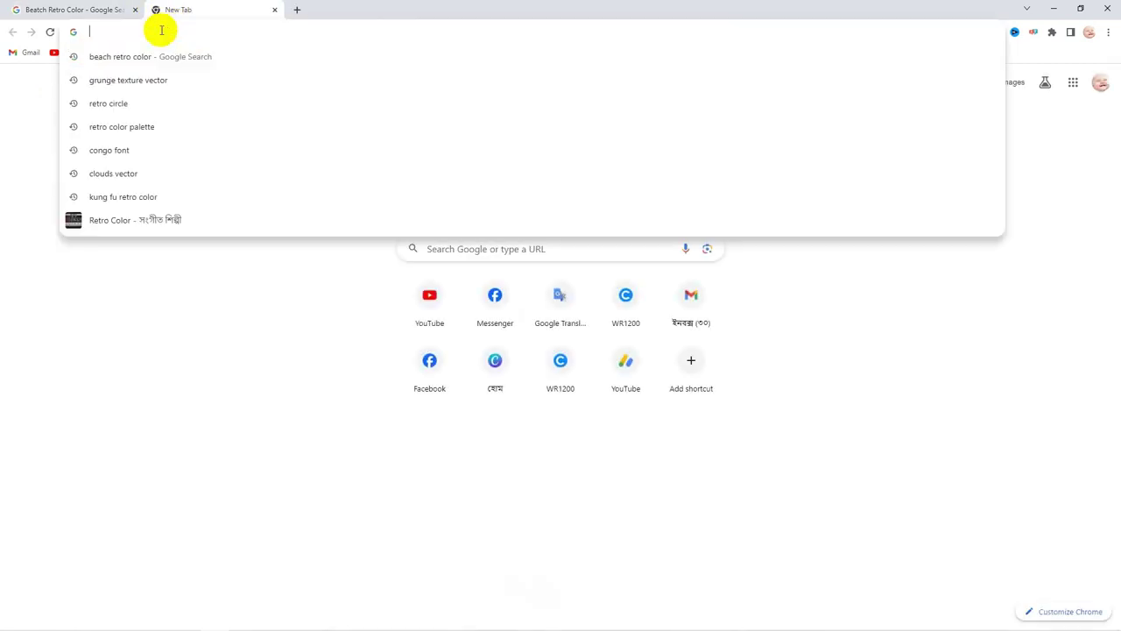
text(Vector Tree)
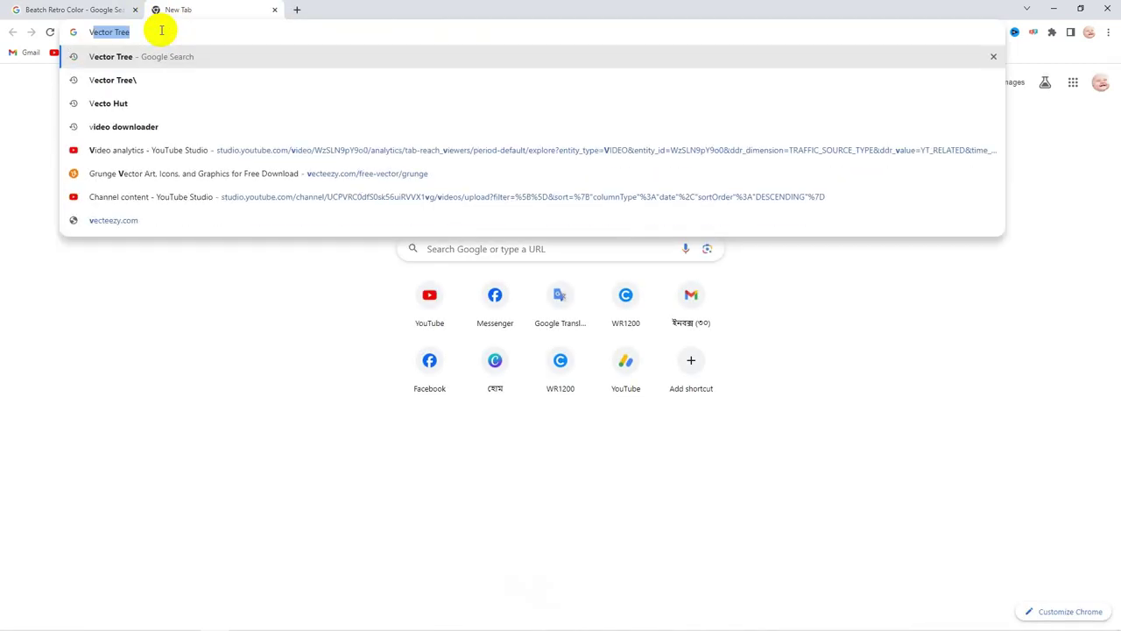
key(Return)
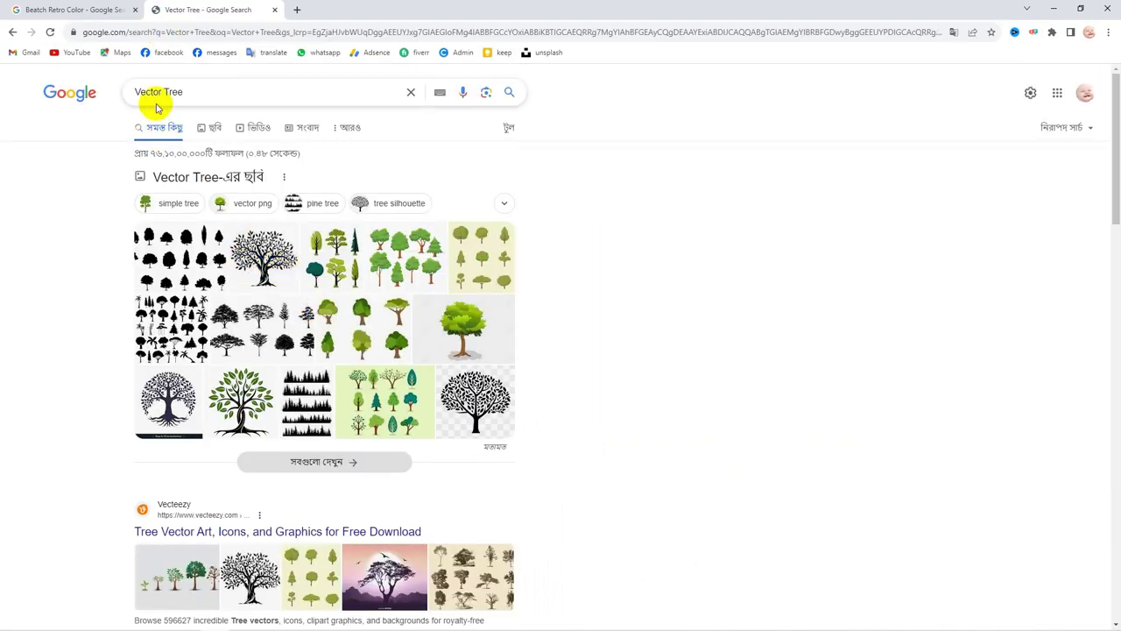
click(204, 133)
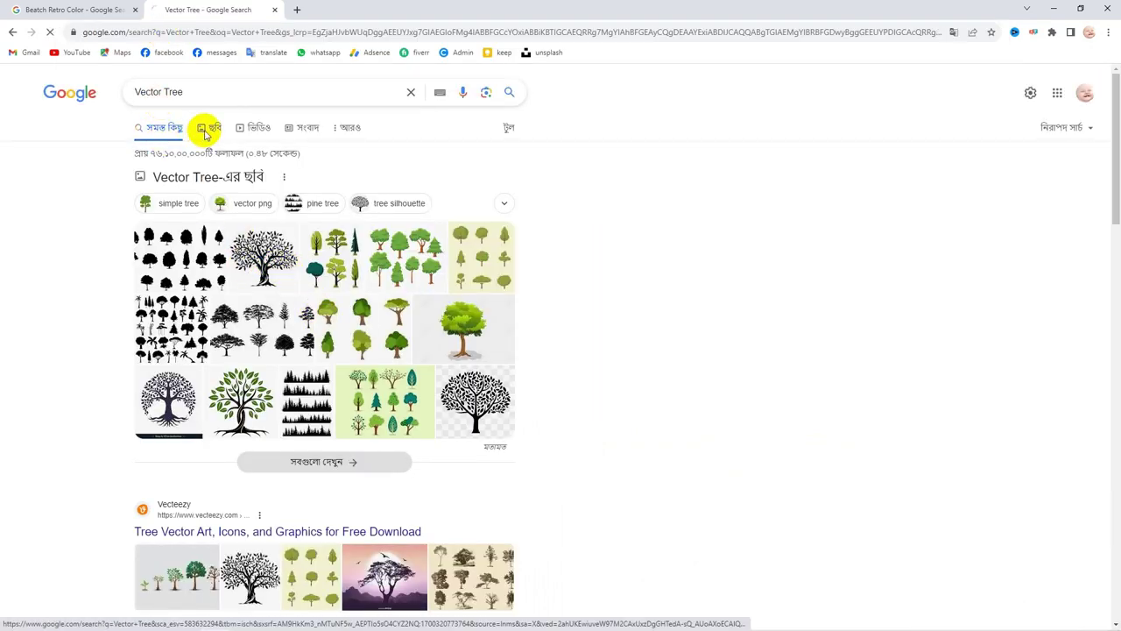
Open the preview of the black double palm tree from Pngtree and capture it to the clipboard as a screen snip
scroll(473, 332, down, 5)
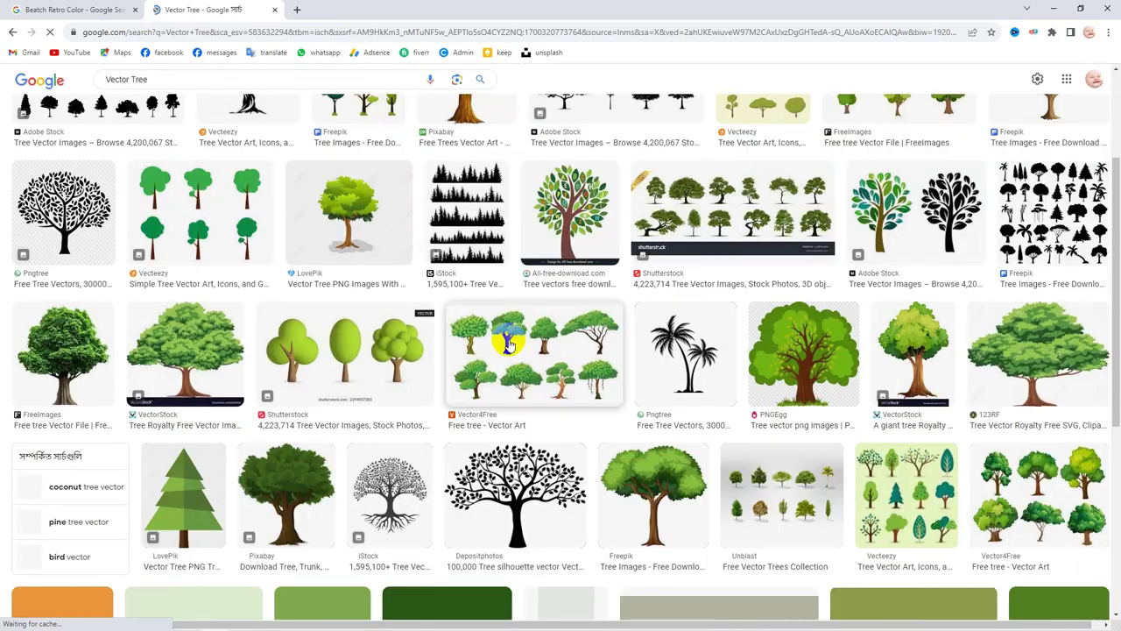
scroll(857, 368, up, 2)
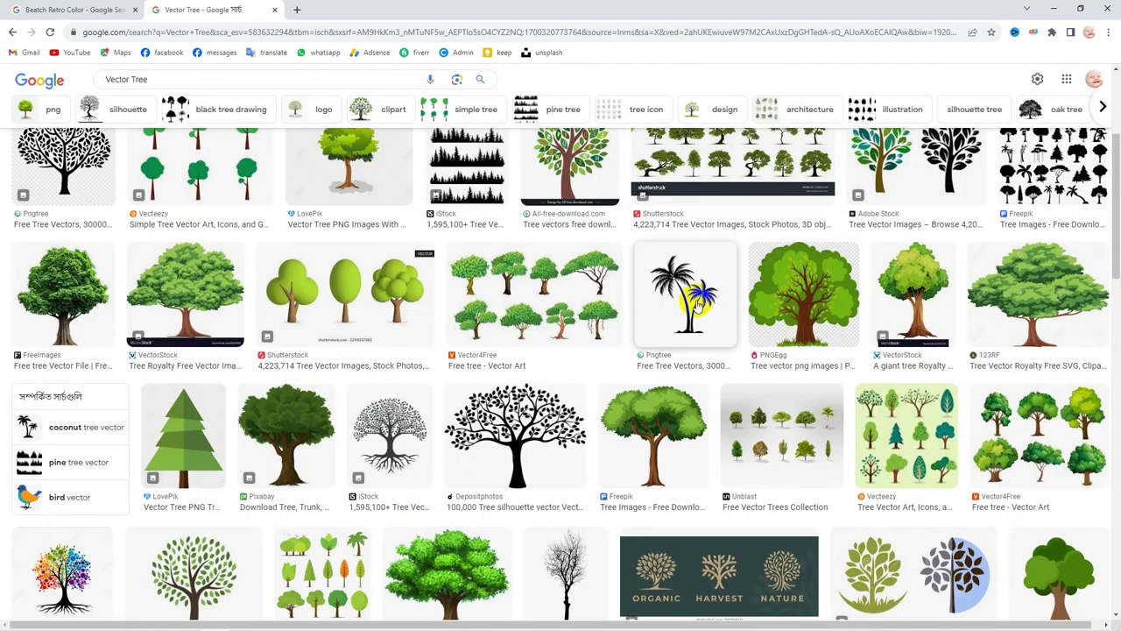
scroll(696, 274, down, 1)
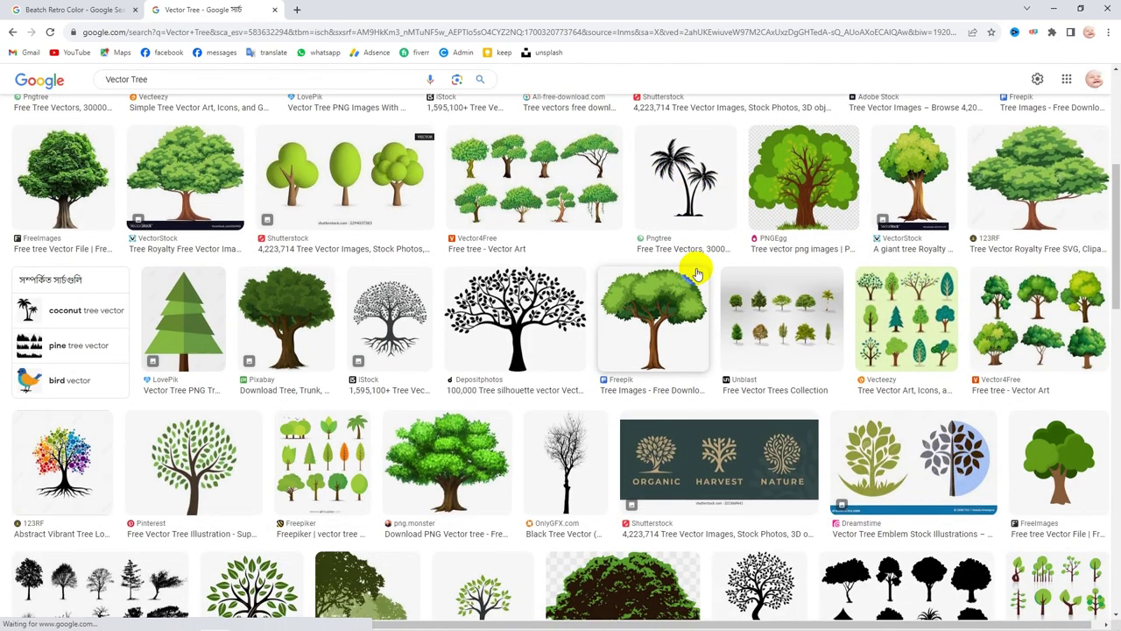
click(666, 199)
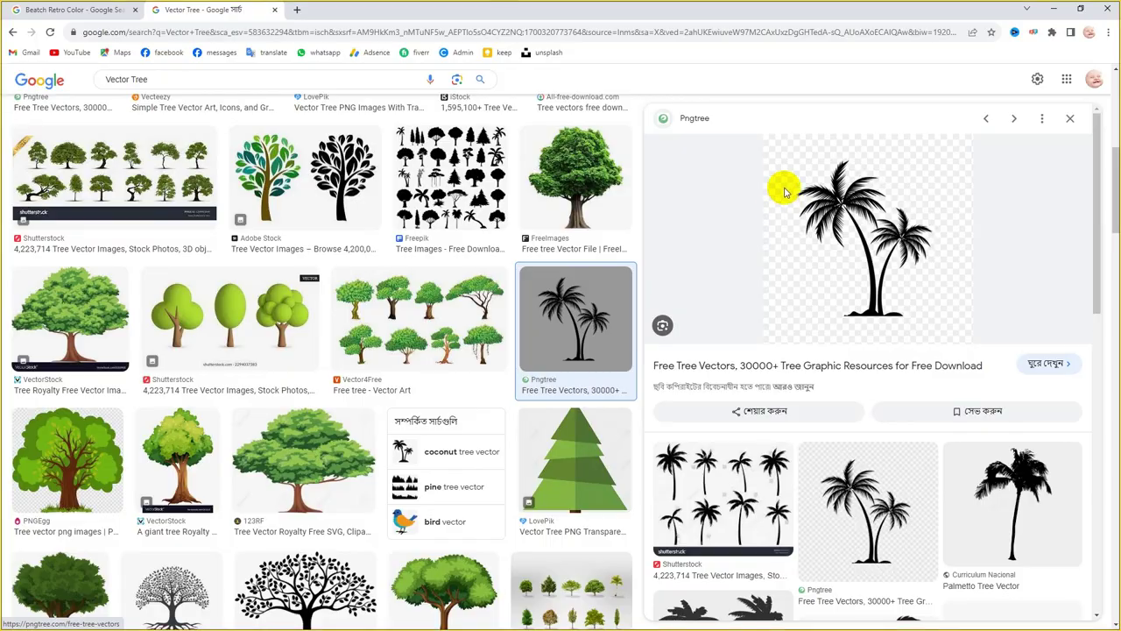
key(super+shift+s)
drag(775, 151, 975, 338)
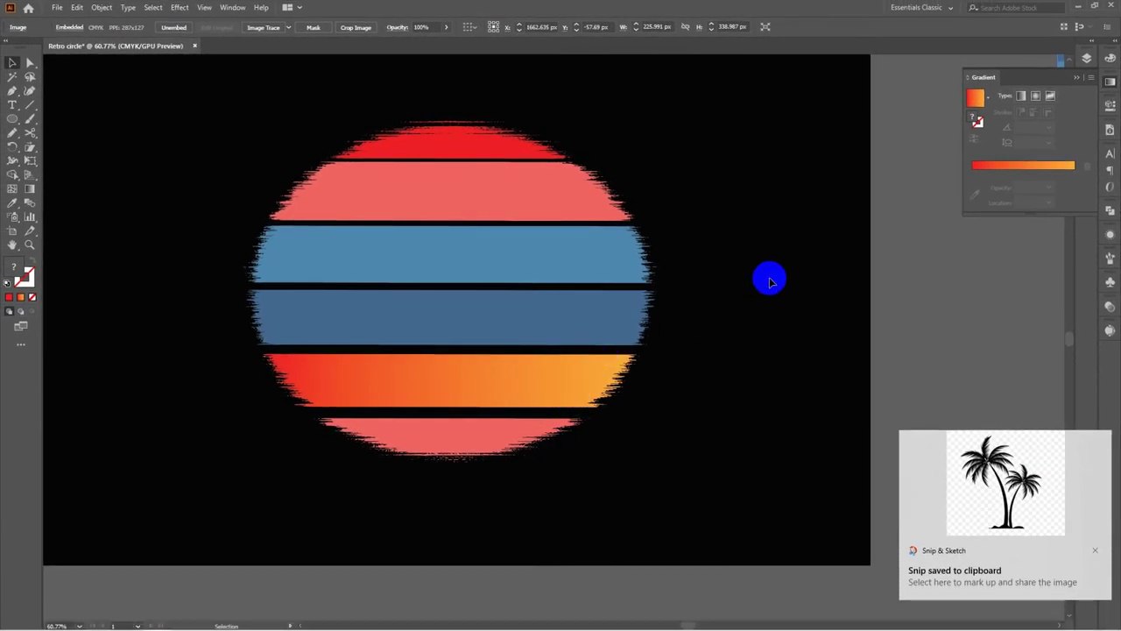
Paste the captured palm tree image and move it off the artboard below the palette, to about X 1718 px, Y 340 px
click(818, 325)
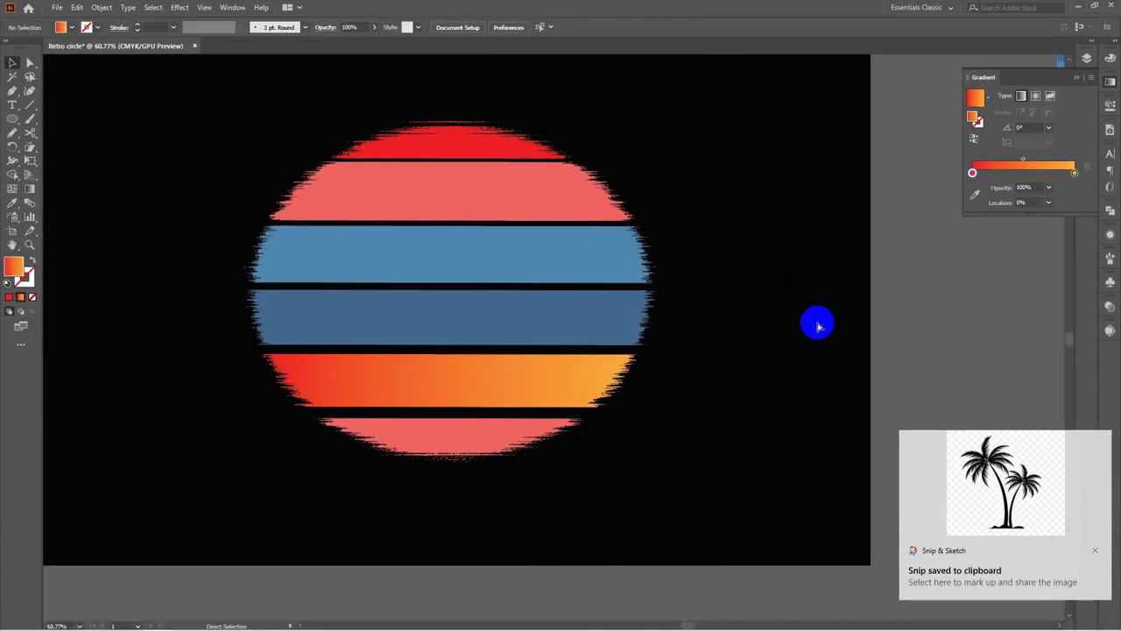
key(ctrl+v)
click(543, 341)
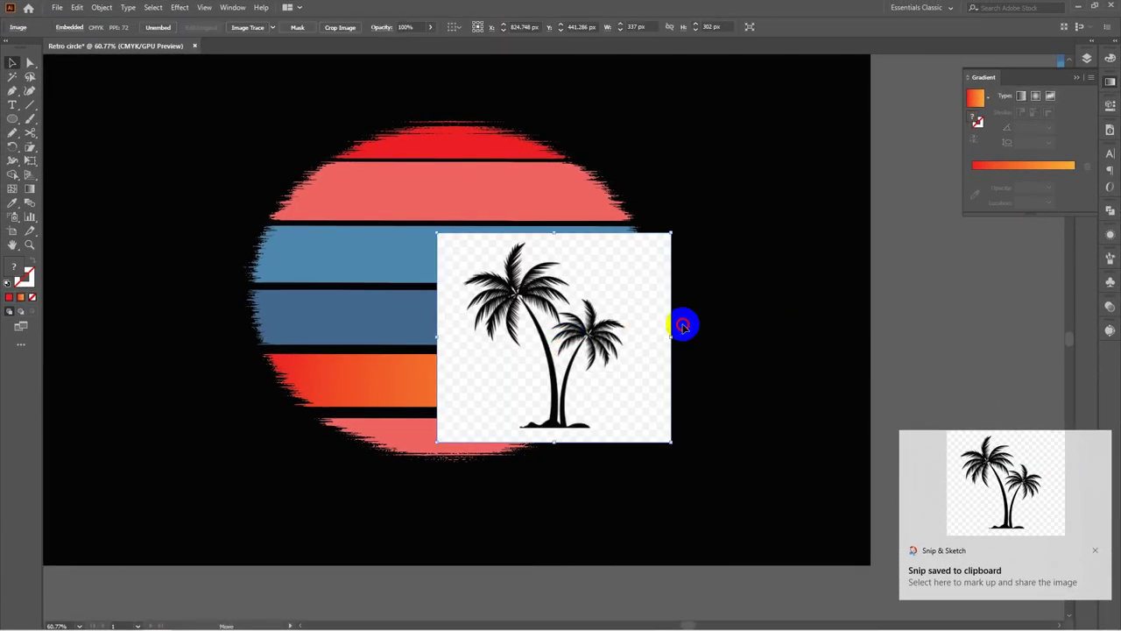
drag(683, 326, 878, 329)
drag(878, 326, 773, 421)
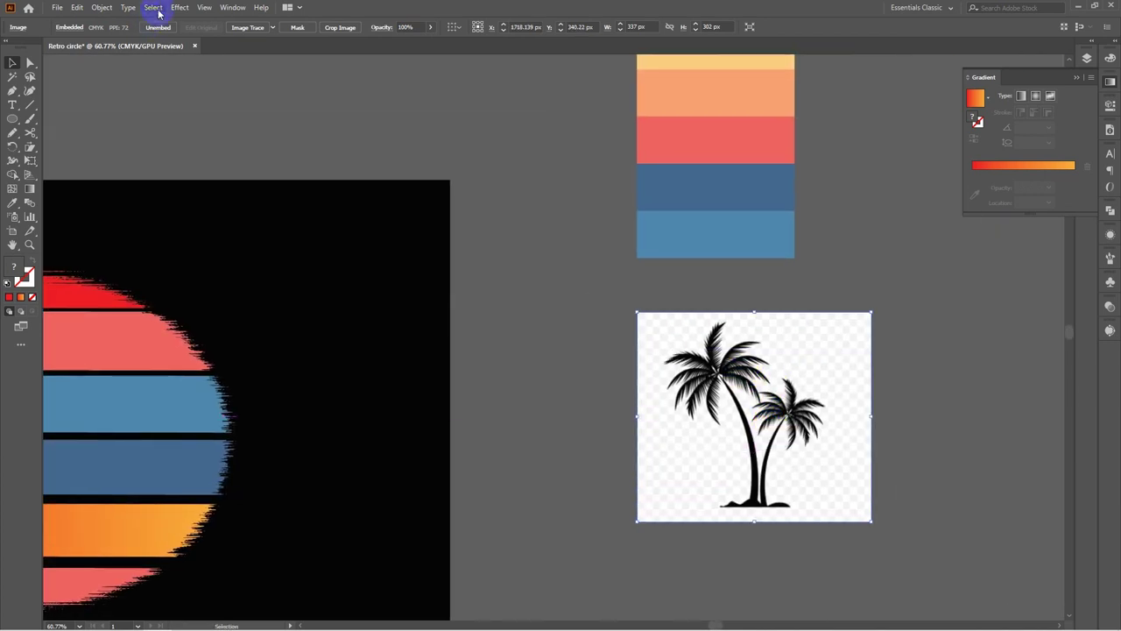
Trace the palm image with the Default preset, expand the tracing, ungroup it and deselect
click(251, 28)
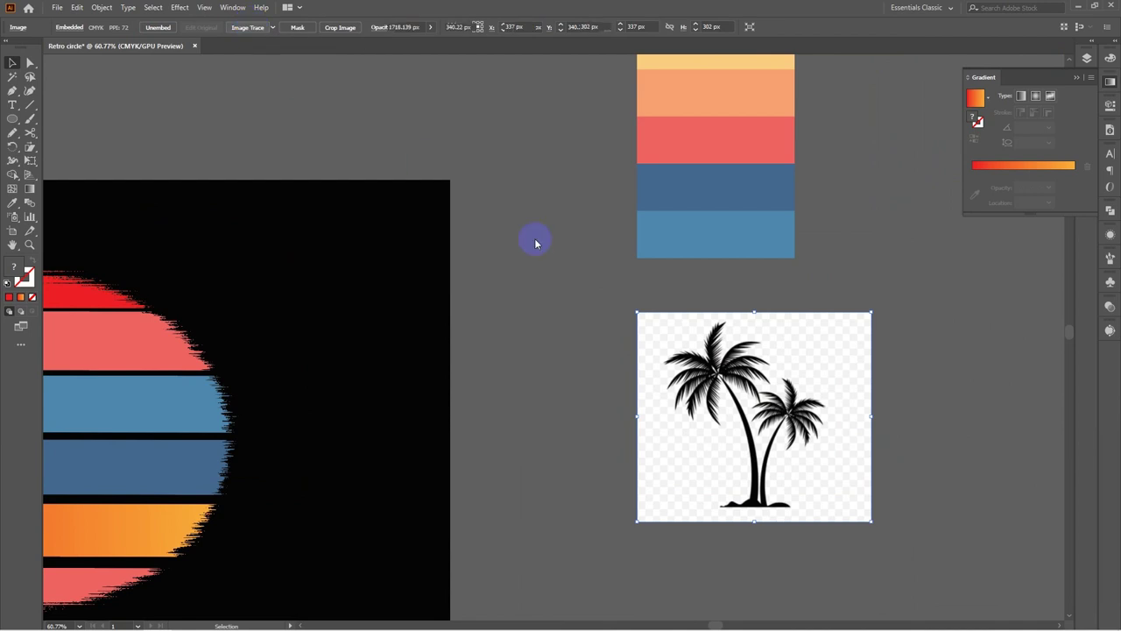
click(744, 430)
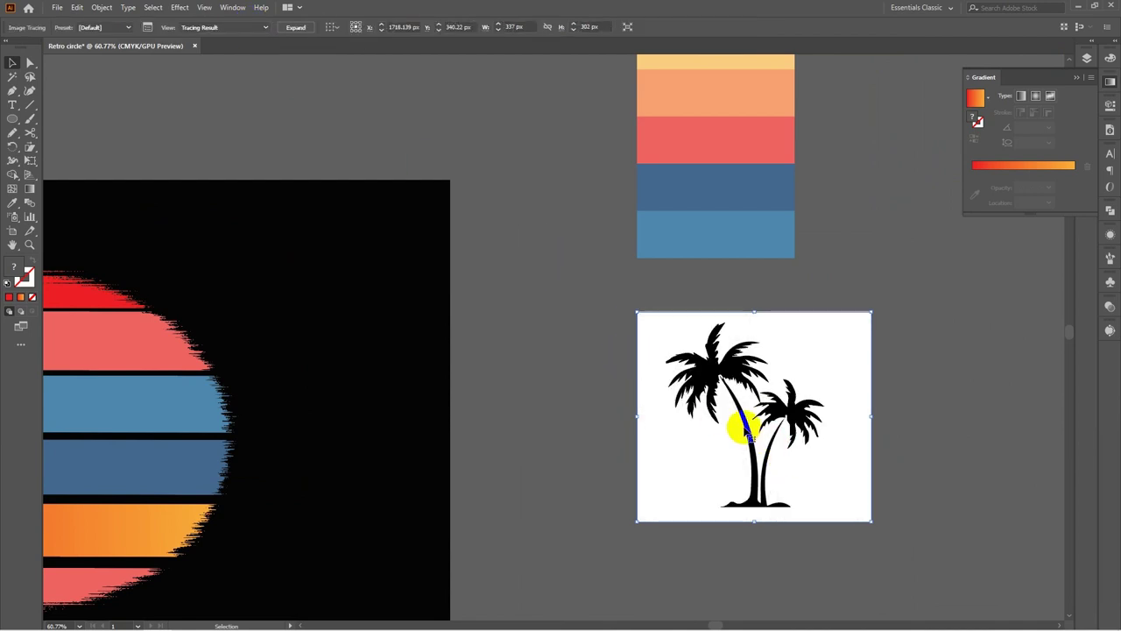
click(295, 27)
right_click(743, 433)
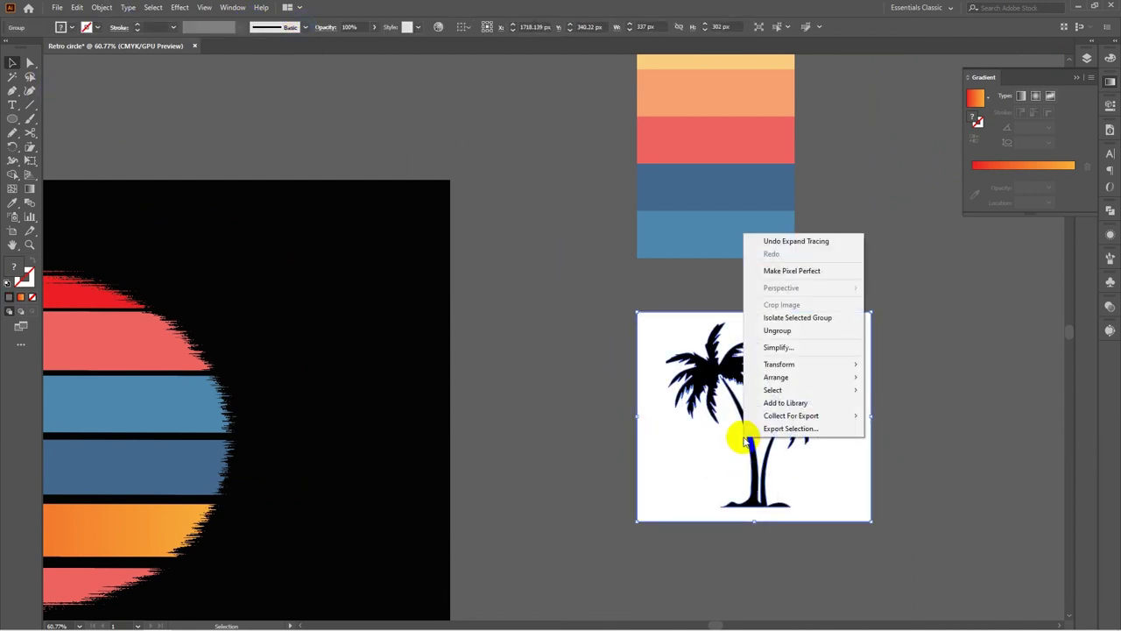
click(809, 331)
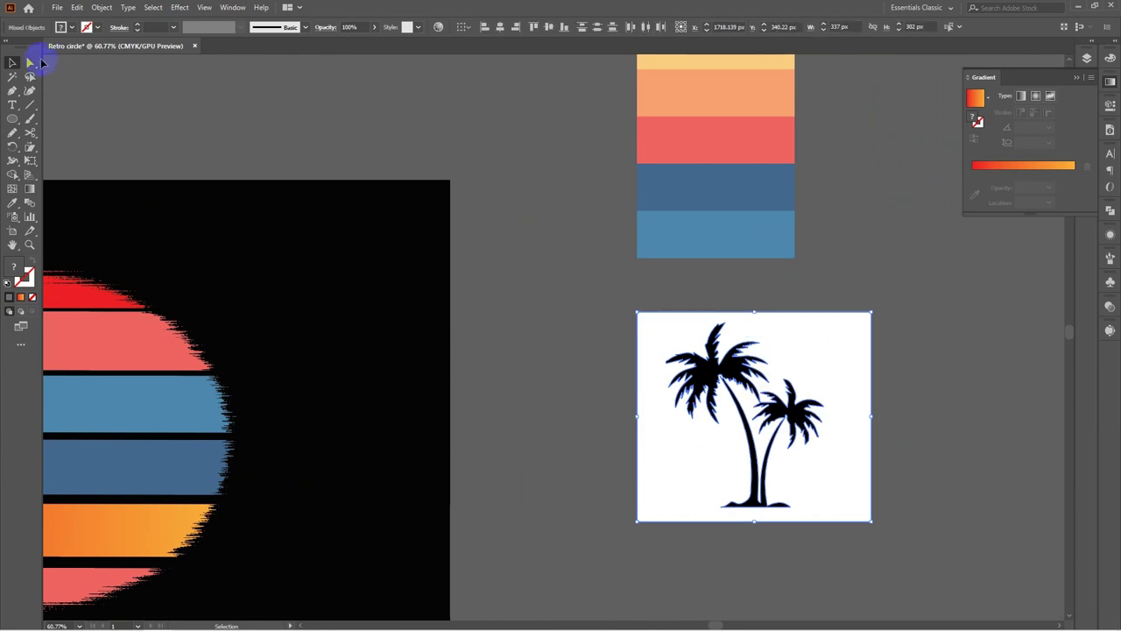
key(ctrl+shift+a)
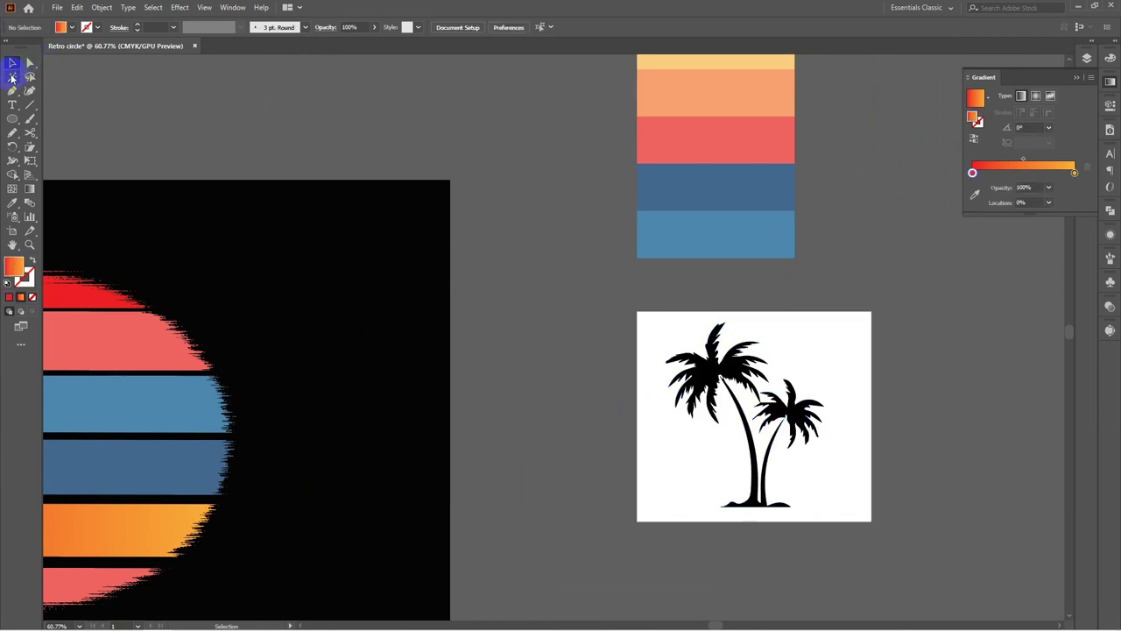
Select all white areas of the traced palms with the Magic Wand and delete them
click(11, 77)
drag(468, 418, 478, 326)
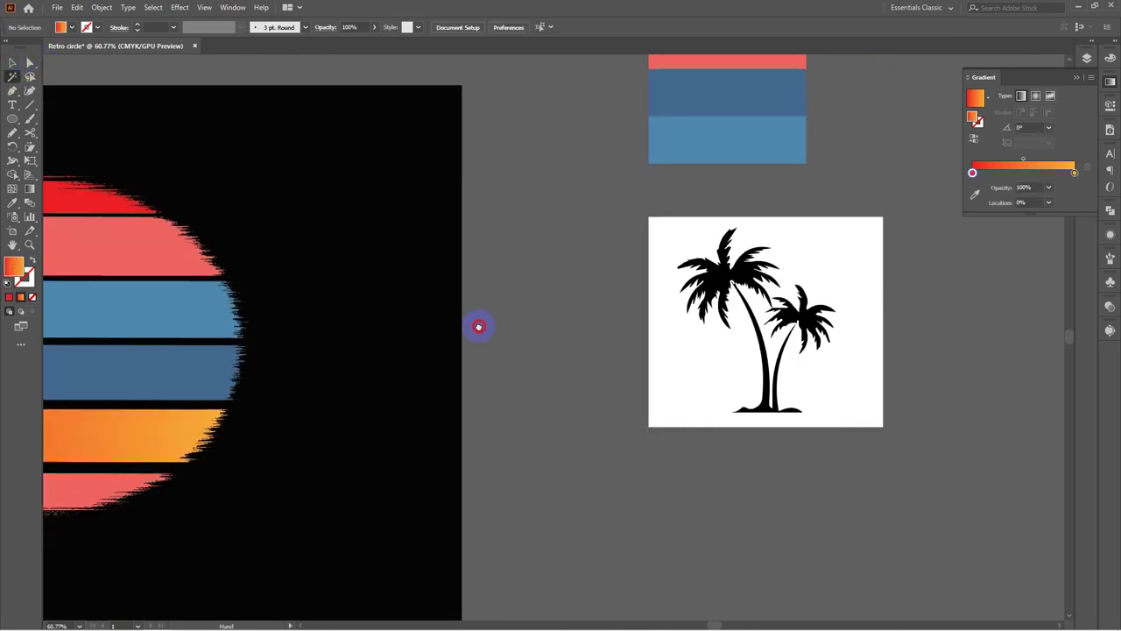
click(678, 355)
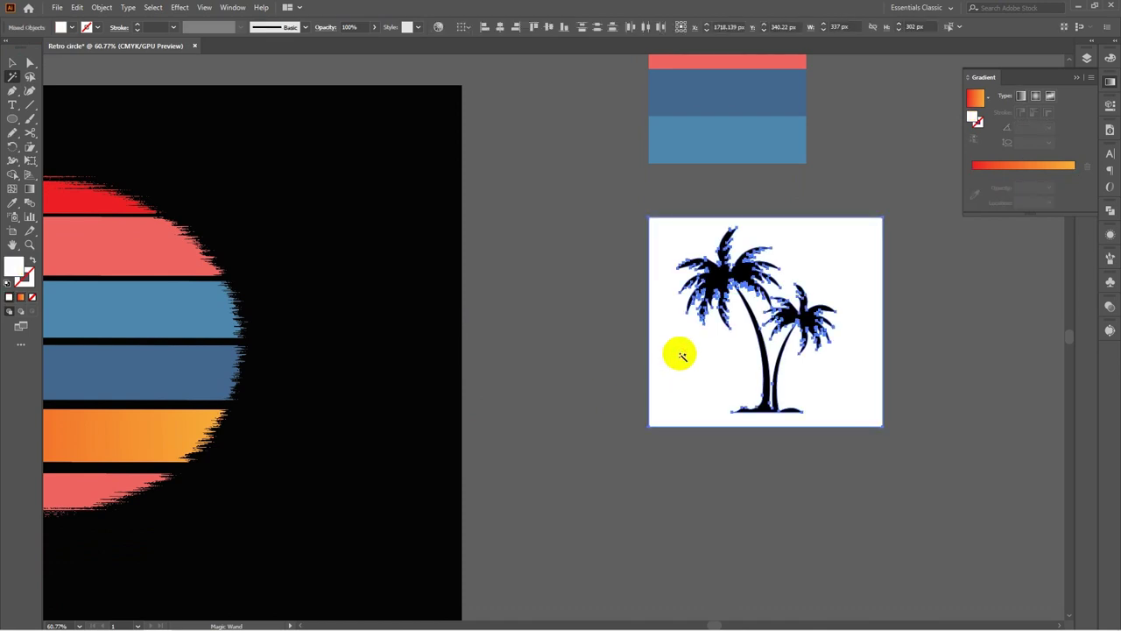
key(Delete)
click(12, 63)
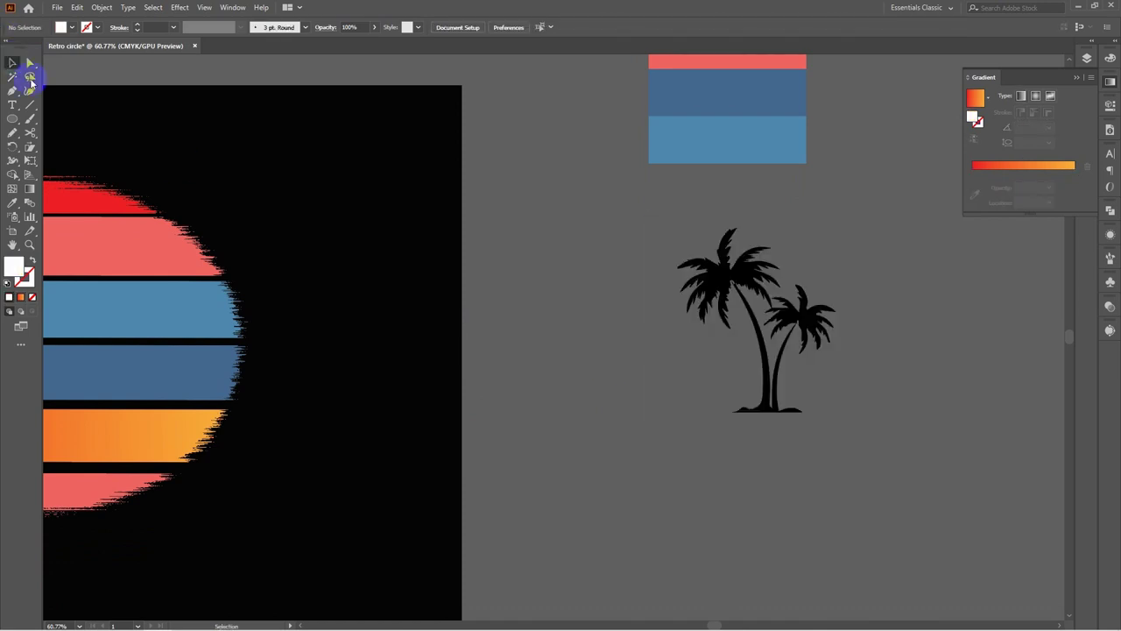
Erase a narrow channel with the Eraser from the gap between the two trunks down through the ground base
click(789, 410)
scroll(771, 399, up, 5)
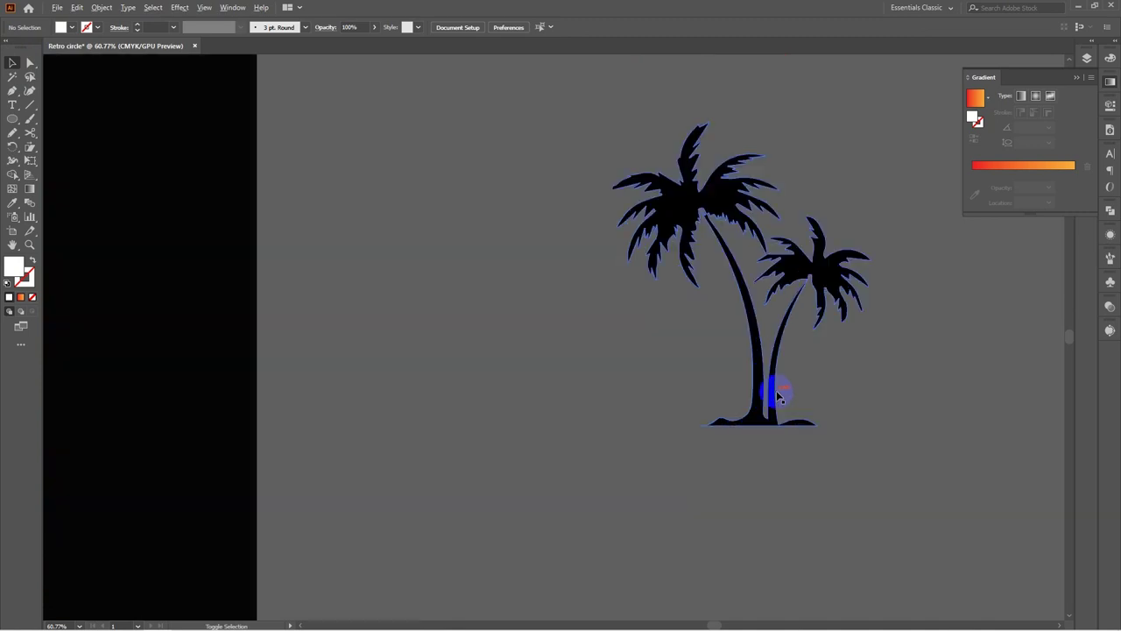
drag(756, 347, 702, 388)
scroll(688, 507, up, 3)
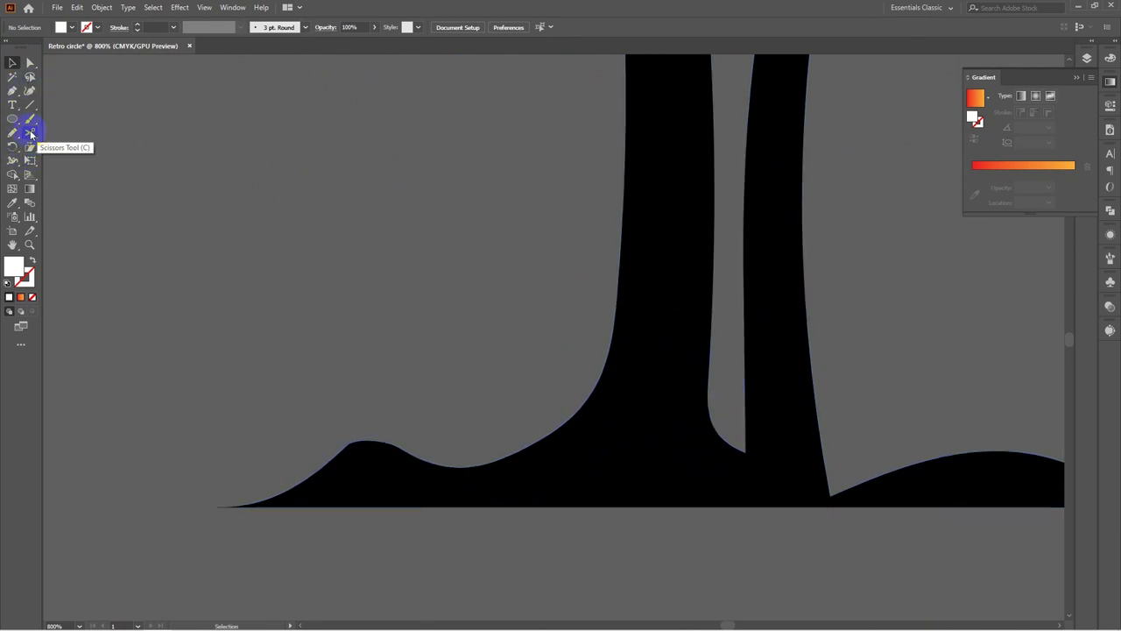
mouse_move(31, 133)
mouse_down()
mouse_move(84, 133)
mouse_move(31, 133)
mouse_up()
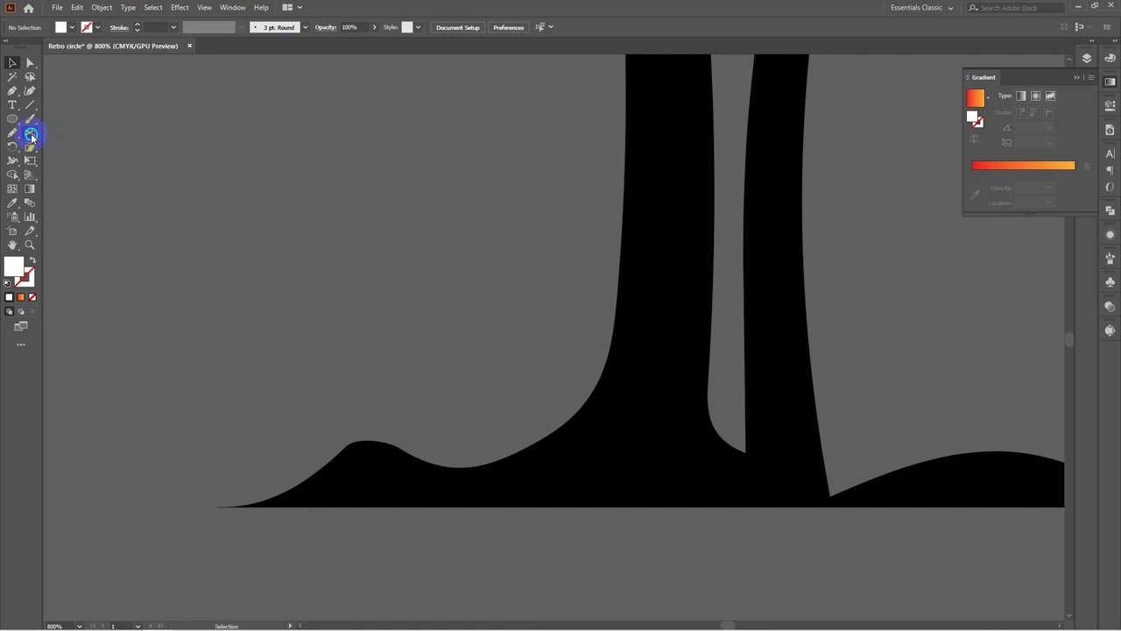
click(30, 135)
click(103, 133)
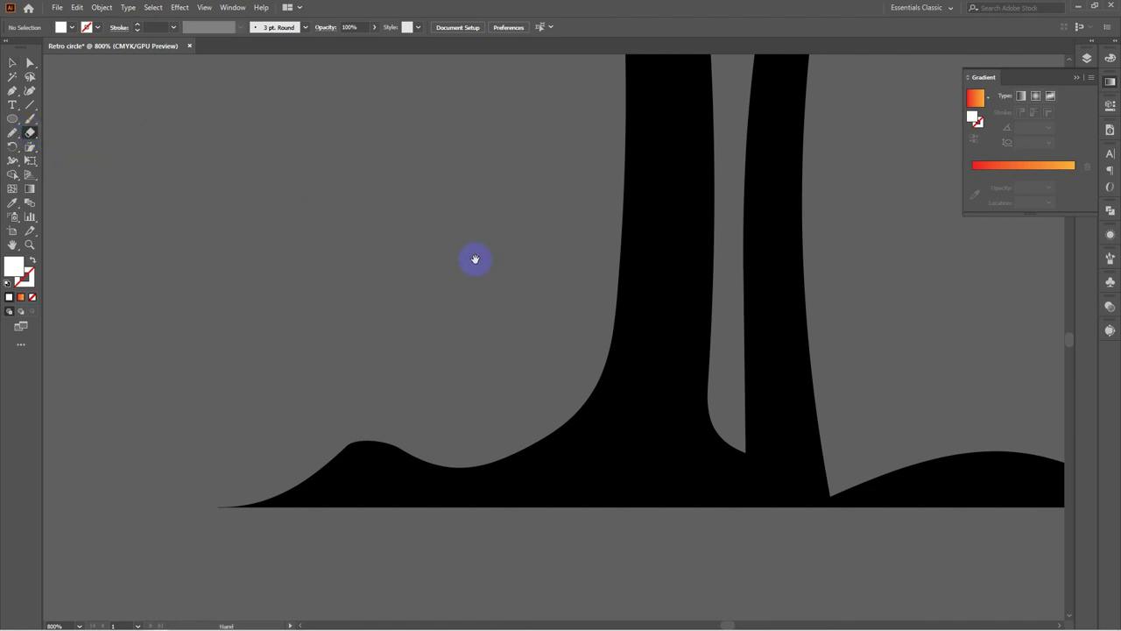
drag(476, 258, 261, 253)
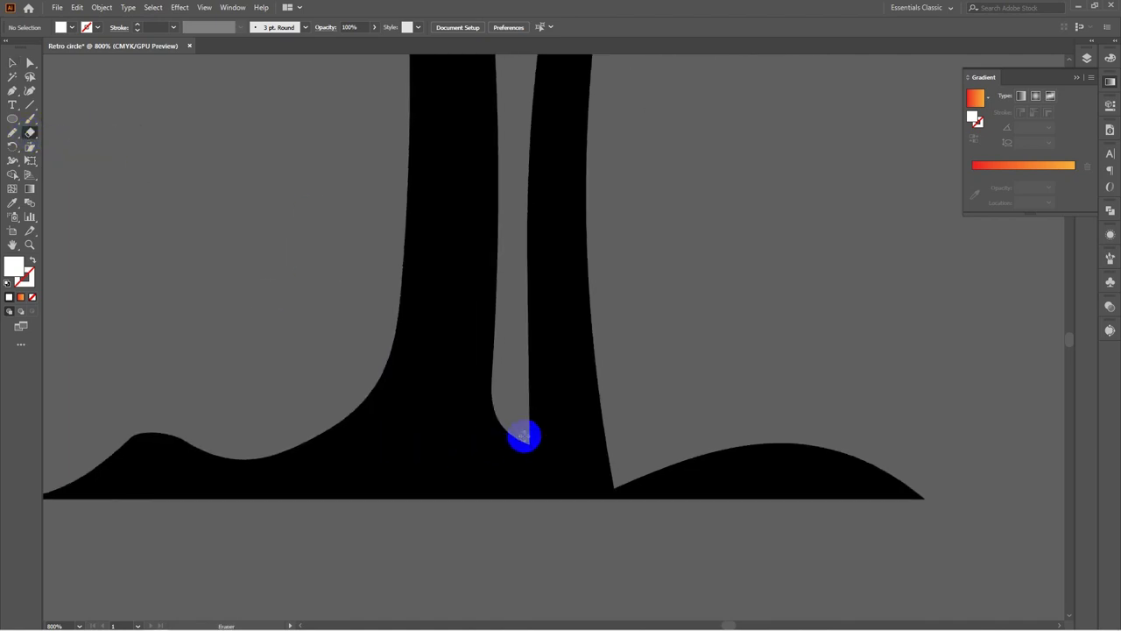
scroll(524, 434, up, 3)
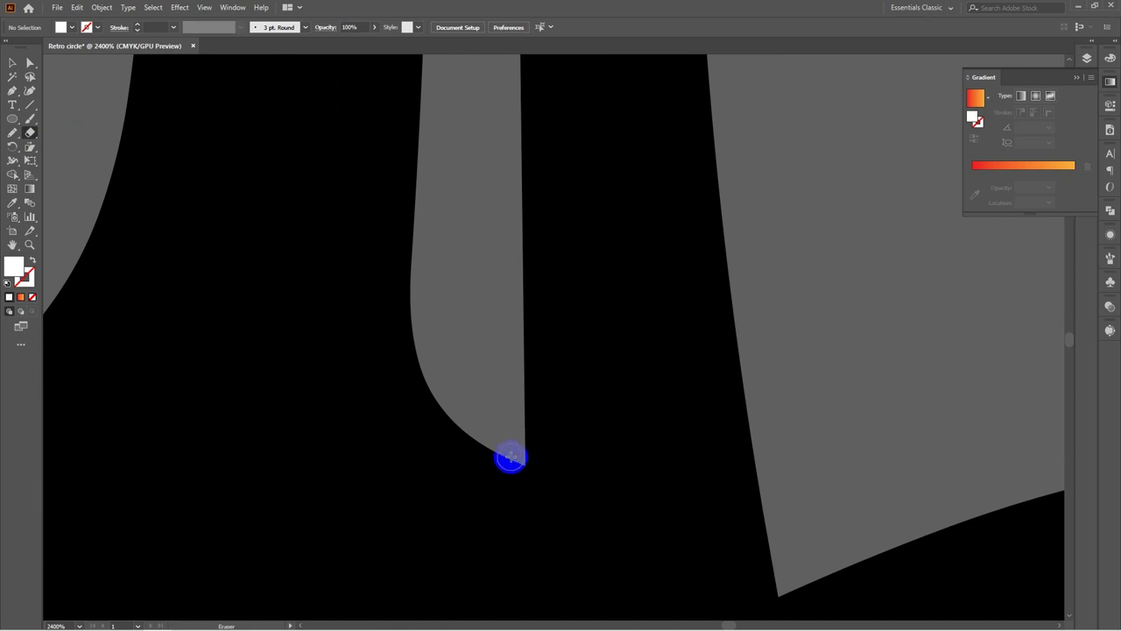
drag(510, 456, 511, 619)
scroll(520, 418, down, 5)
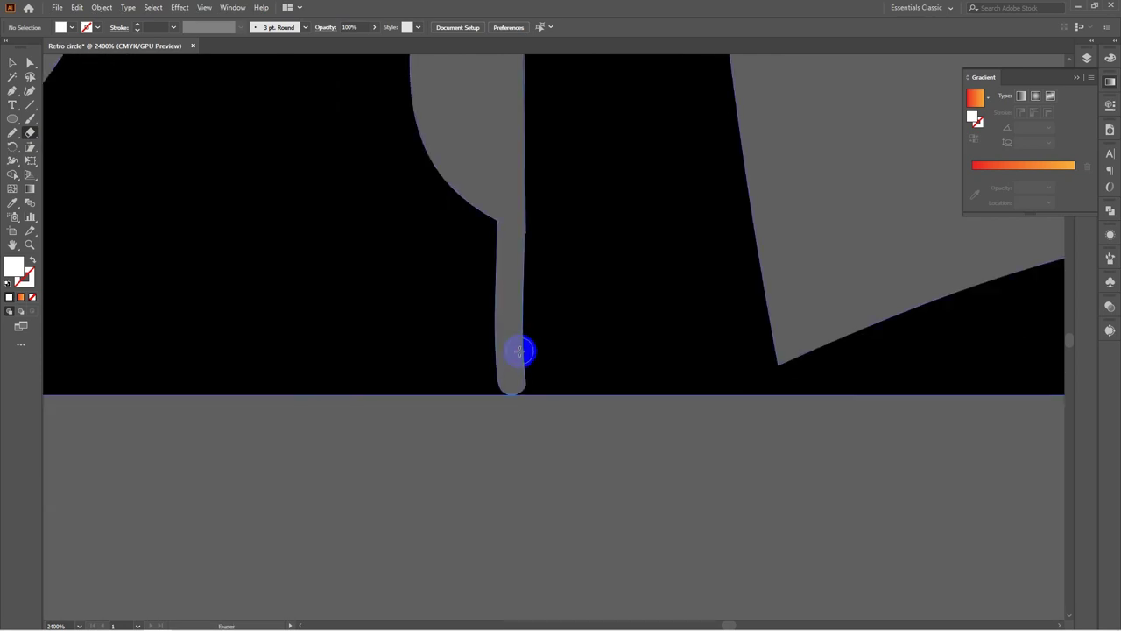
drag(510, 366, 518, 464)
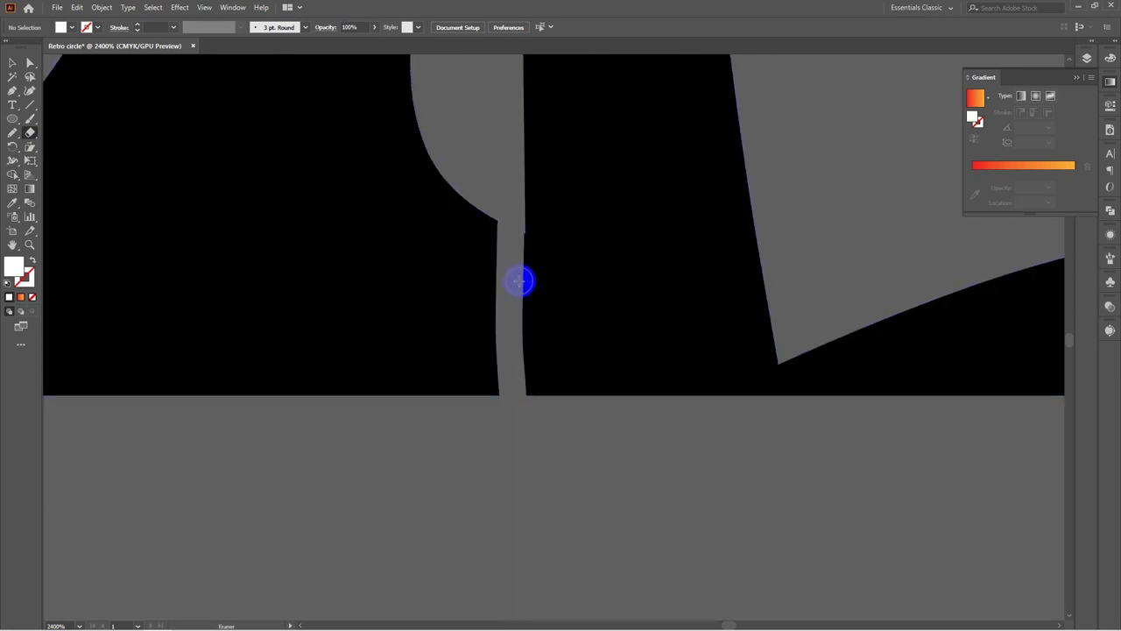
Erase the spot where the taller palm's frond tip touches the smaller palm's leaves, separating the two trees
scroll(513, 277, down, 3)
scroll(566, 428, up, 10)
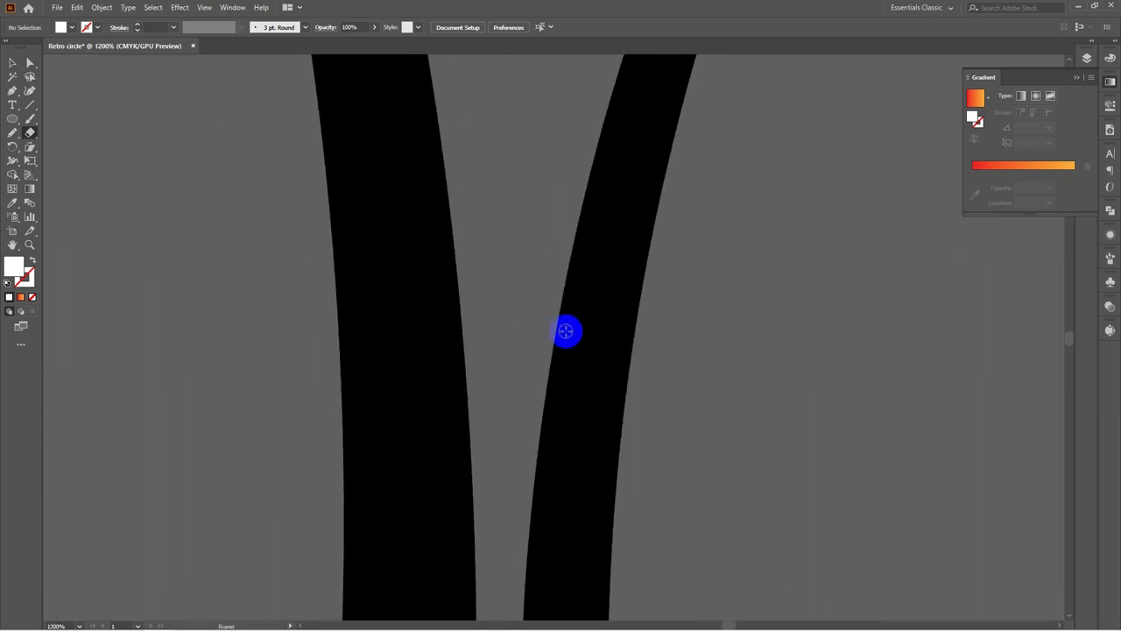
scroll(501, 412, up, 15)
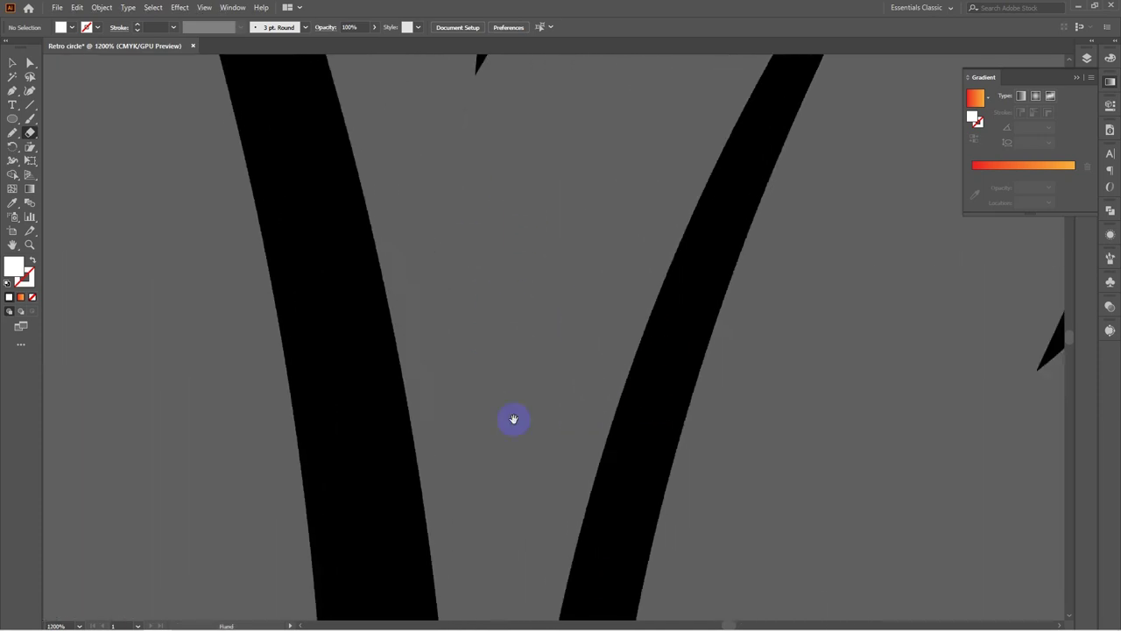
scroll(498, 292, up, 3)
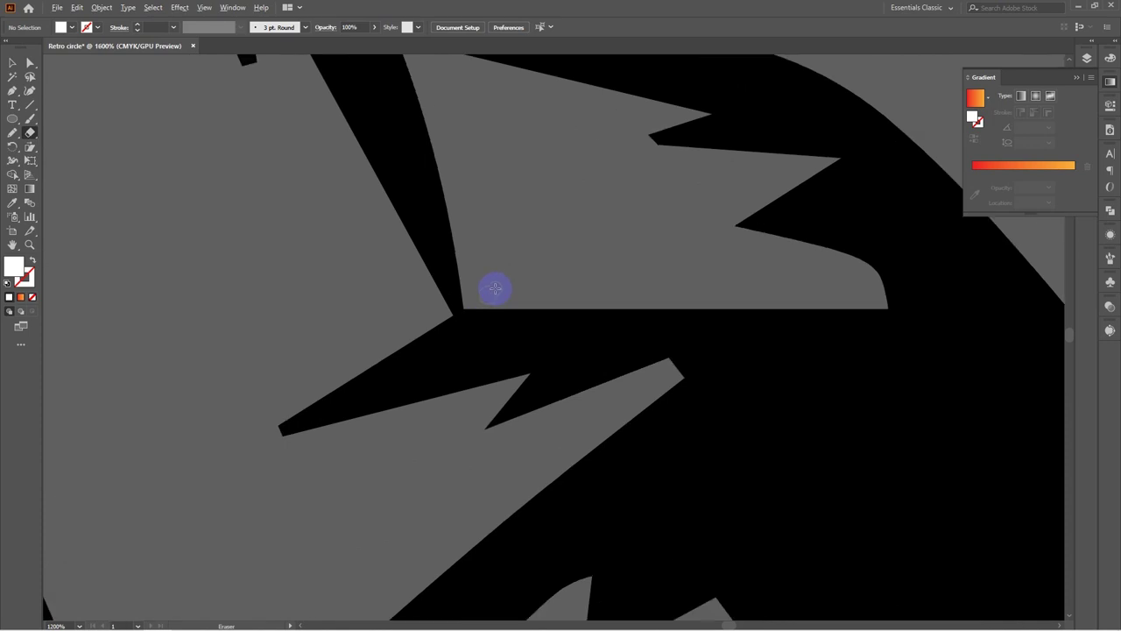
drag(455, 312, 259, 396)
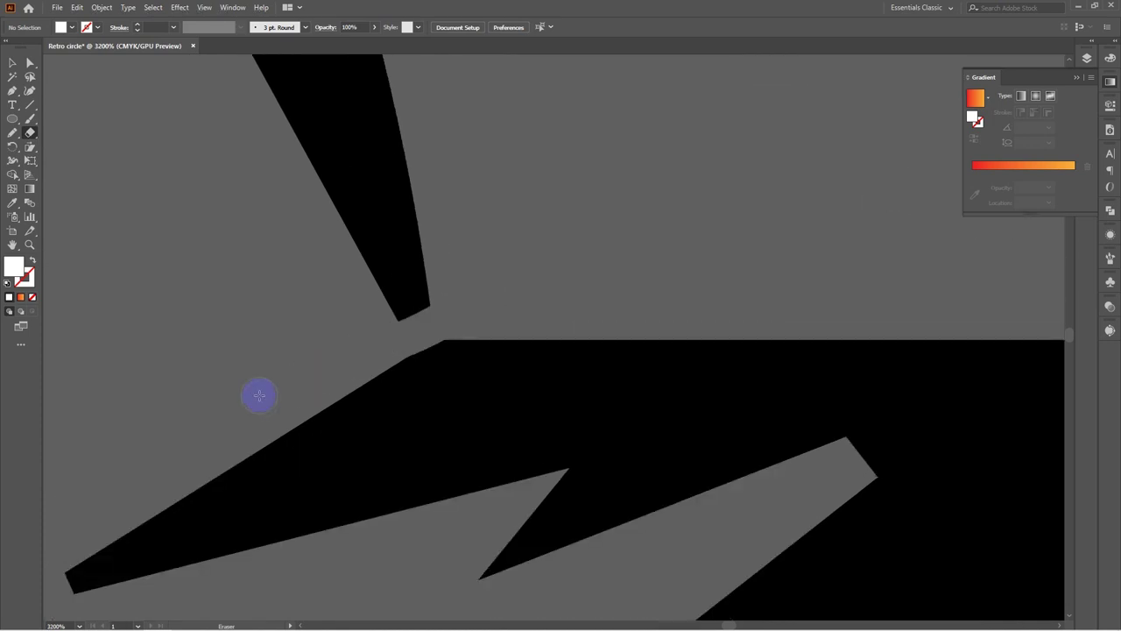
drag(418, 126, 412, 323)
scroll(458, 240, down, 10)
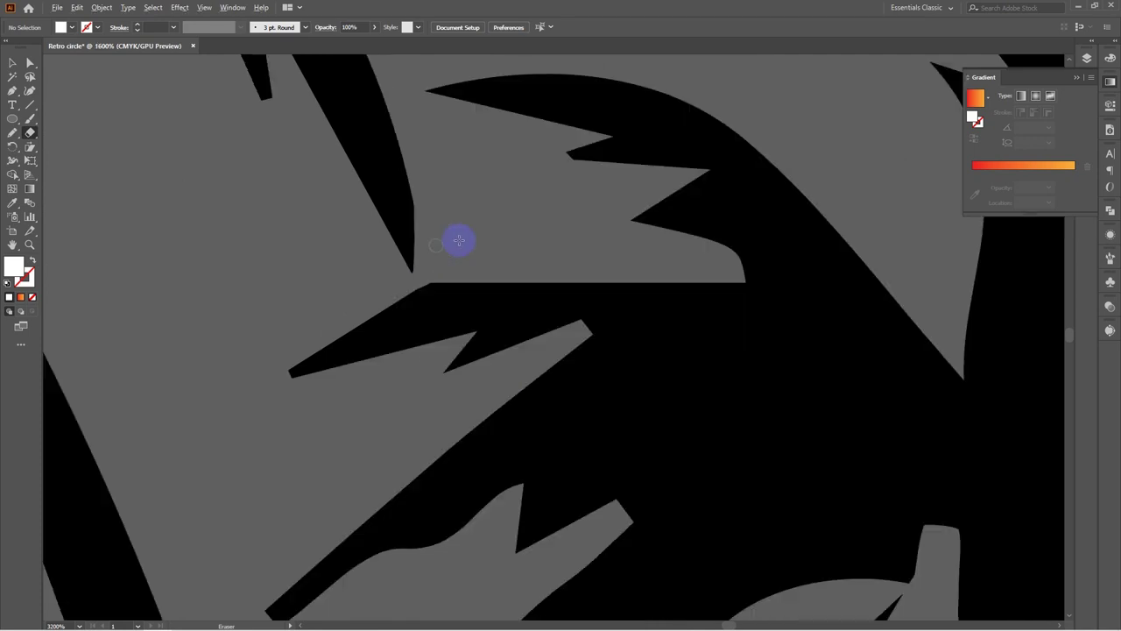
drag(440, 198, 515, 207)
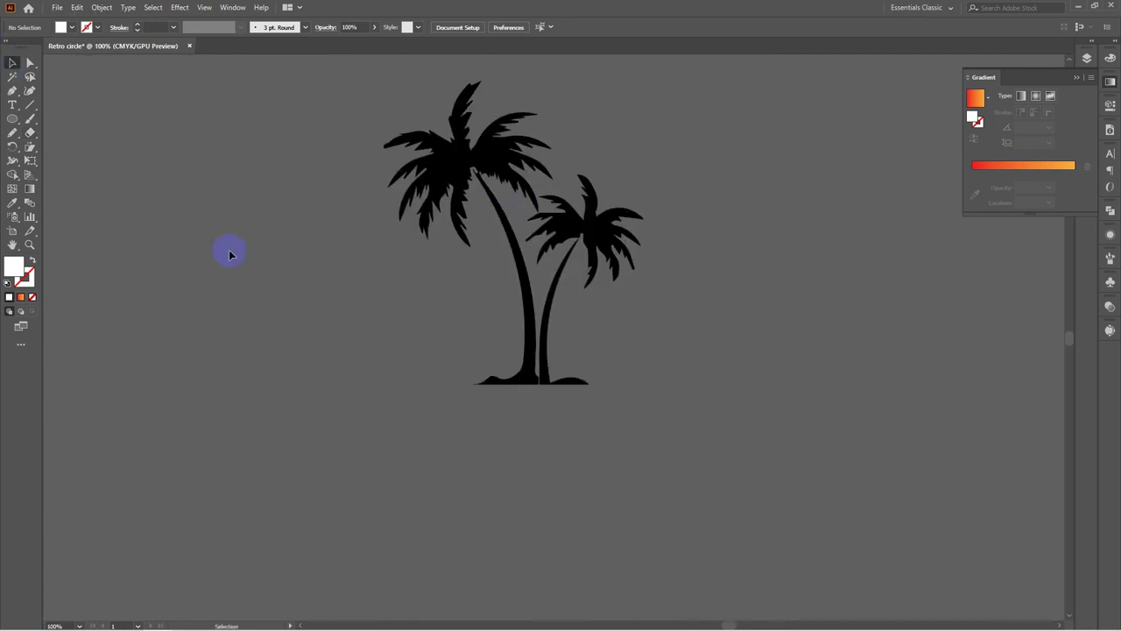
Move the taller palm away from the smaller one toward the artboard, to about X 1479 px, Y 349 px
click(462, 182)
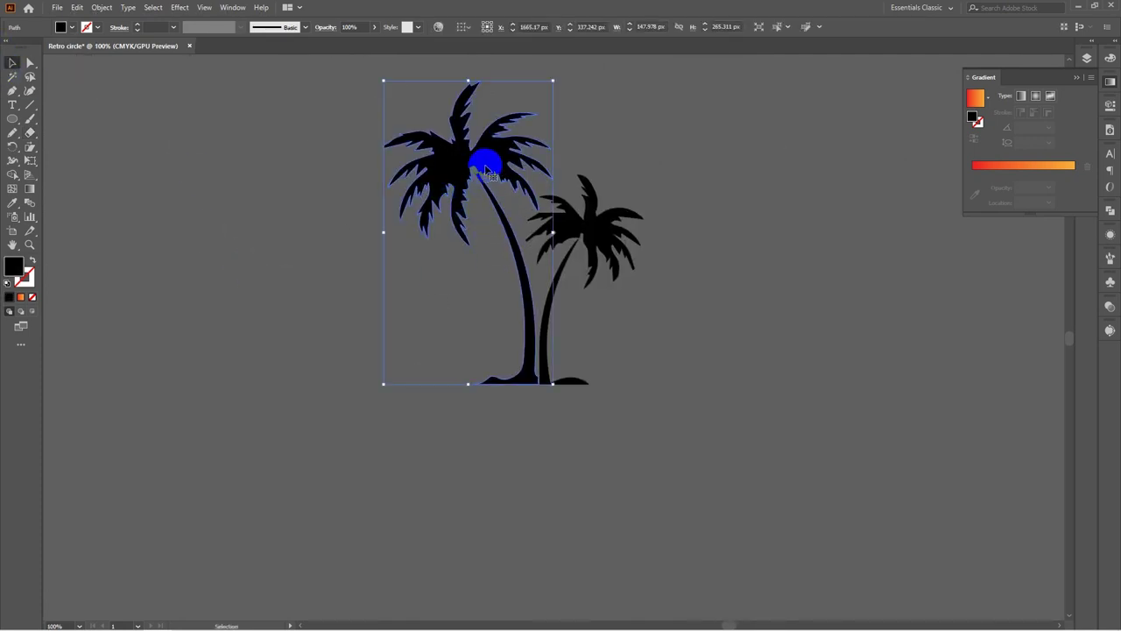
scroll(479, 169, up, 7)
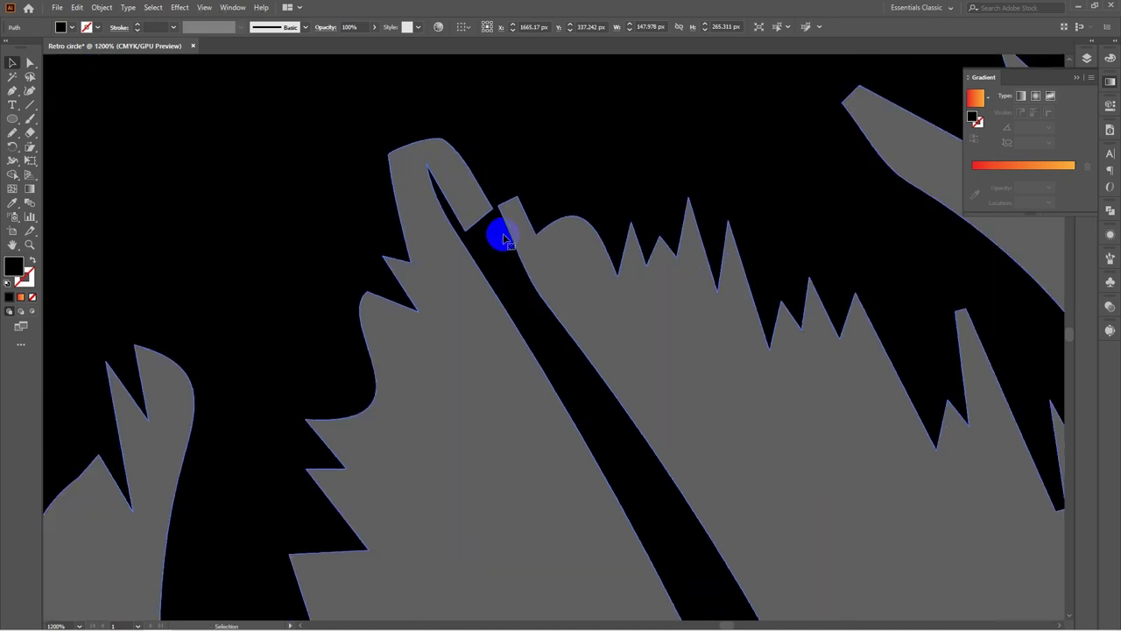
scroll(528, 287, down, 5)
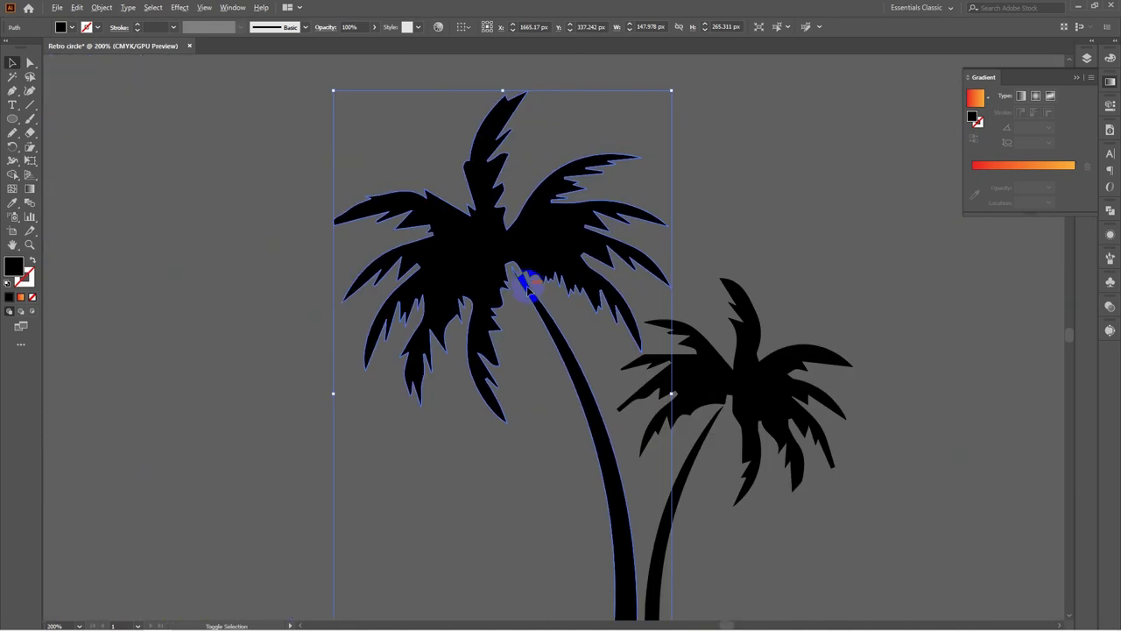
scroll(520, 241, down, 2)
drag(520, 233, 656, 187)
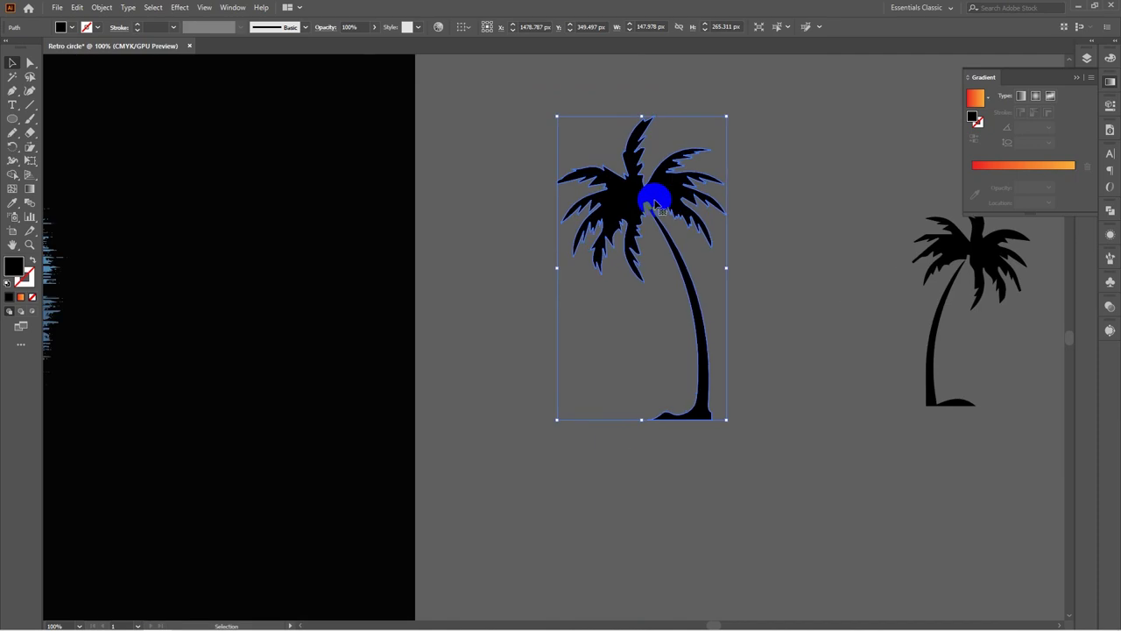
Cut the taller palm, paste it onto the artboard and place it over the circle's lower-left edge, at about X 438 px, Y 448 px
key(a)
key(ctrl+x)
drag(458, 268, 691, 248)
drag(388, 293, 796, 284)
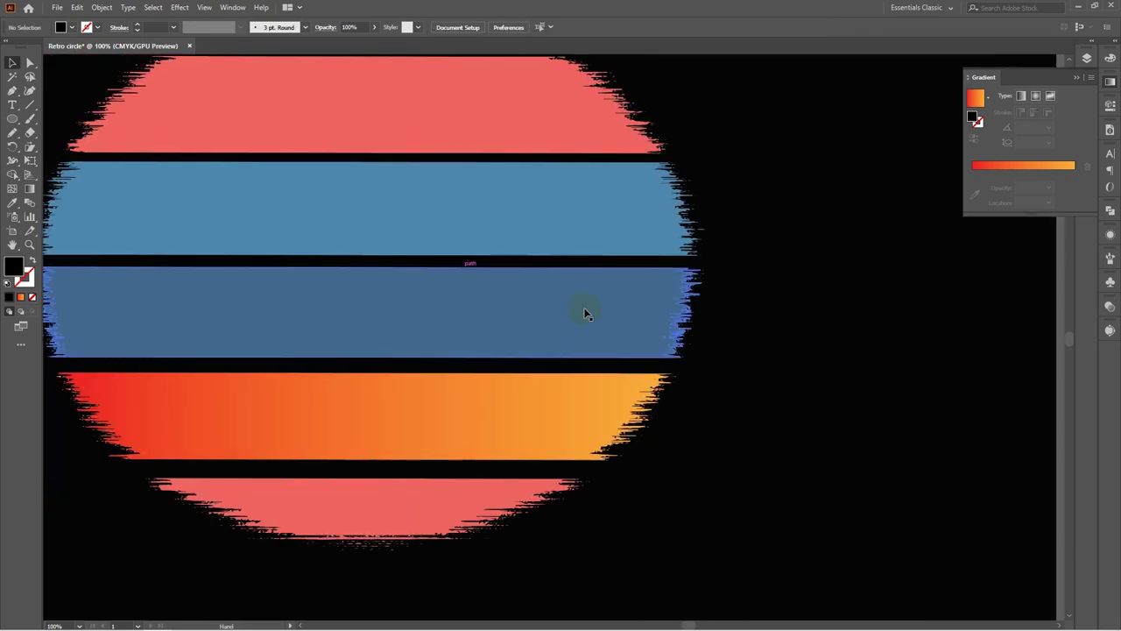
click(345, 311)
key(ctrl+v)
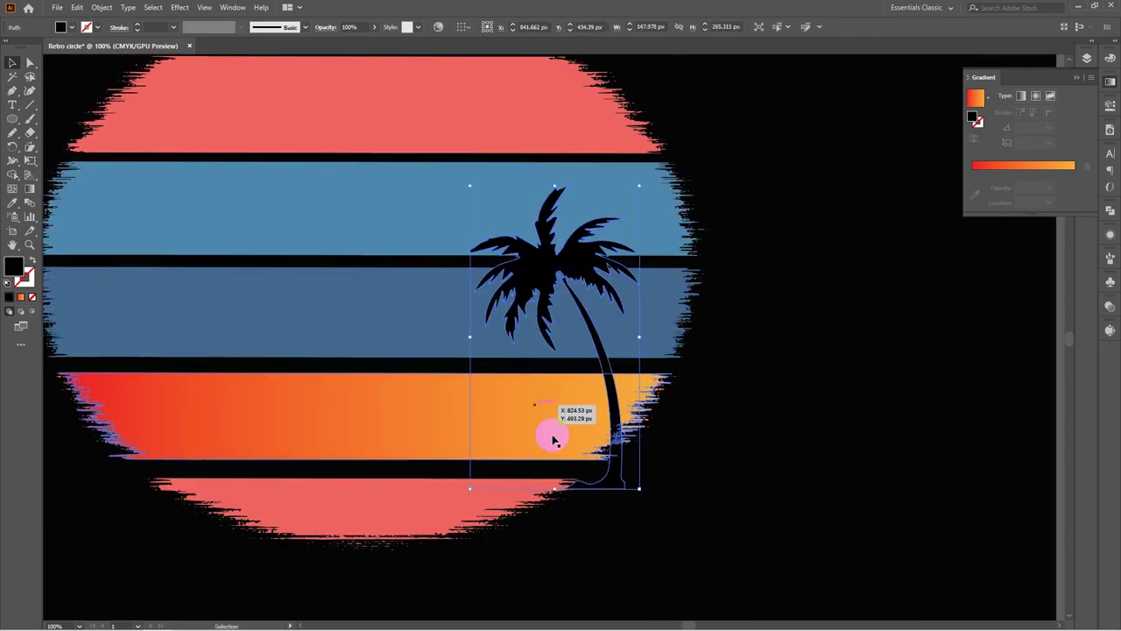
drag(600, 395, 437, 364)
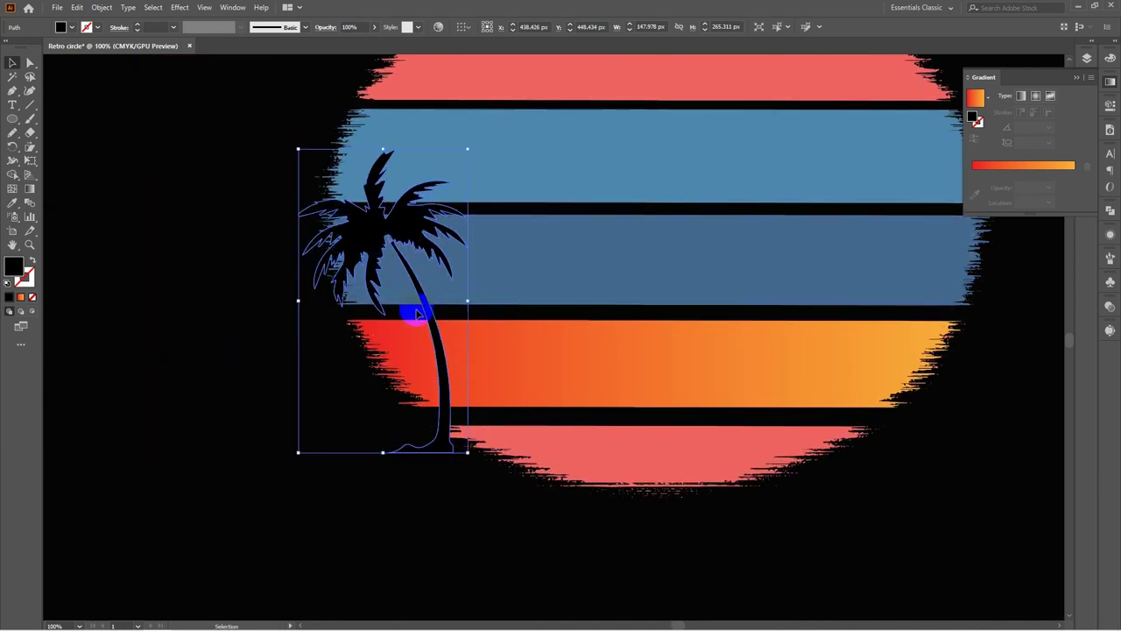
Reflect the palm at the circle's lower-left edge across the vertical axis
right_click(438, 353)
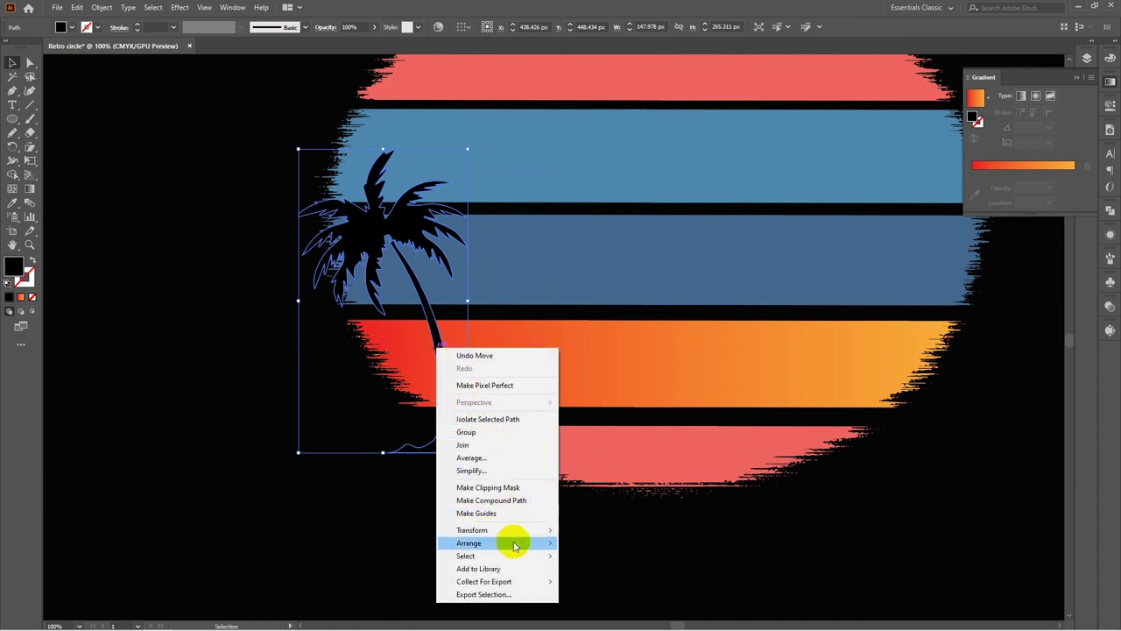
mouse_move(527, 531)
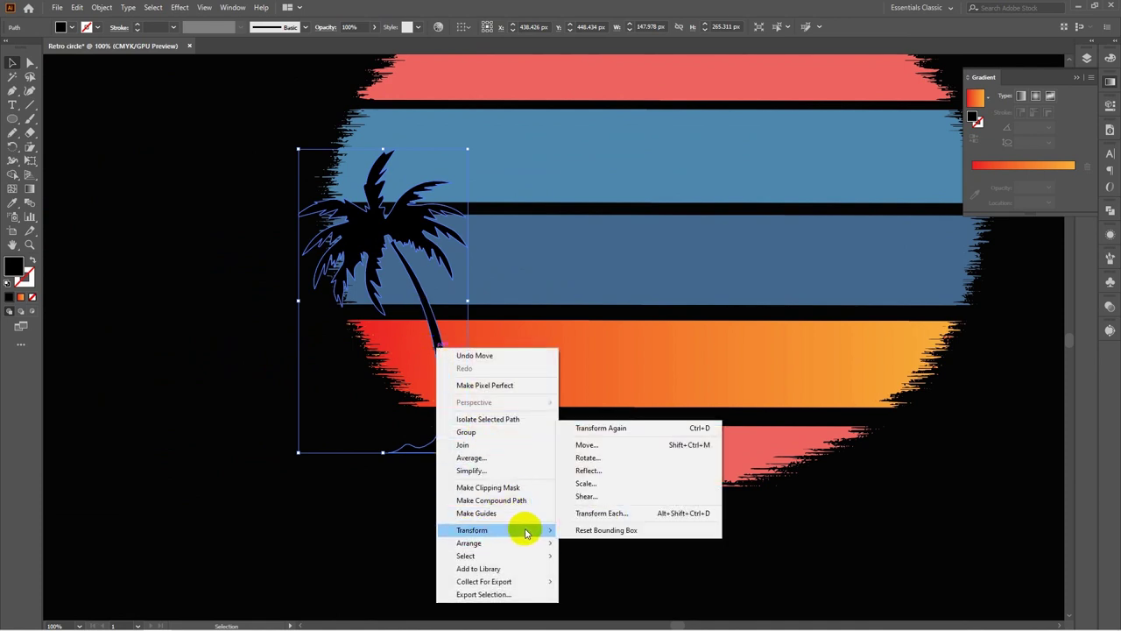
click(588, 470)
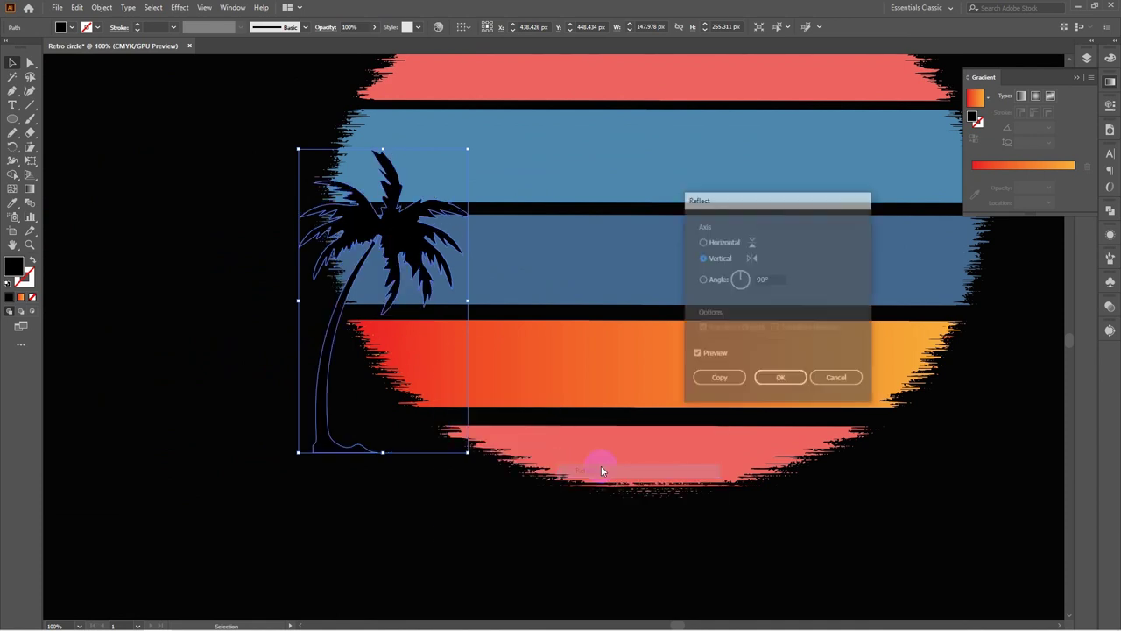
click(770, 380)
Move the reflected palm onto the circle's lower-left edge, at about X 504 px, Y 434 px
drag(322, 410, 392, 386)
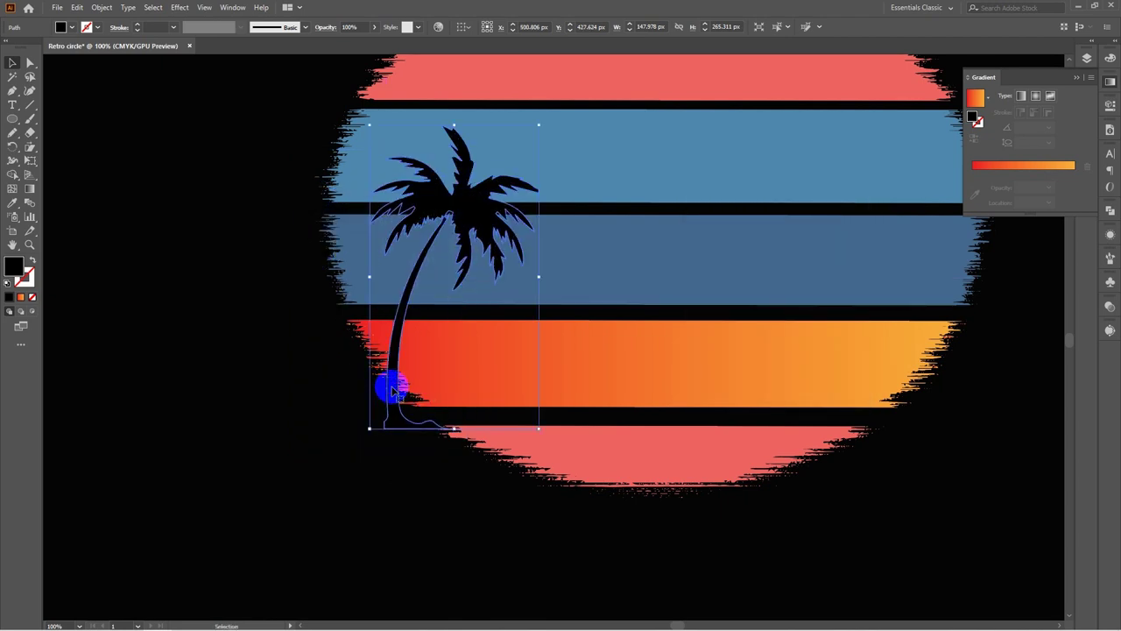
scroll(395, 364, up, 2)
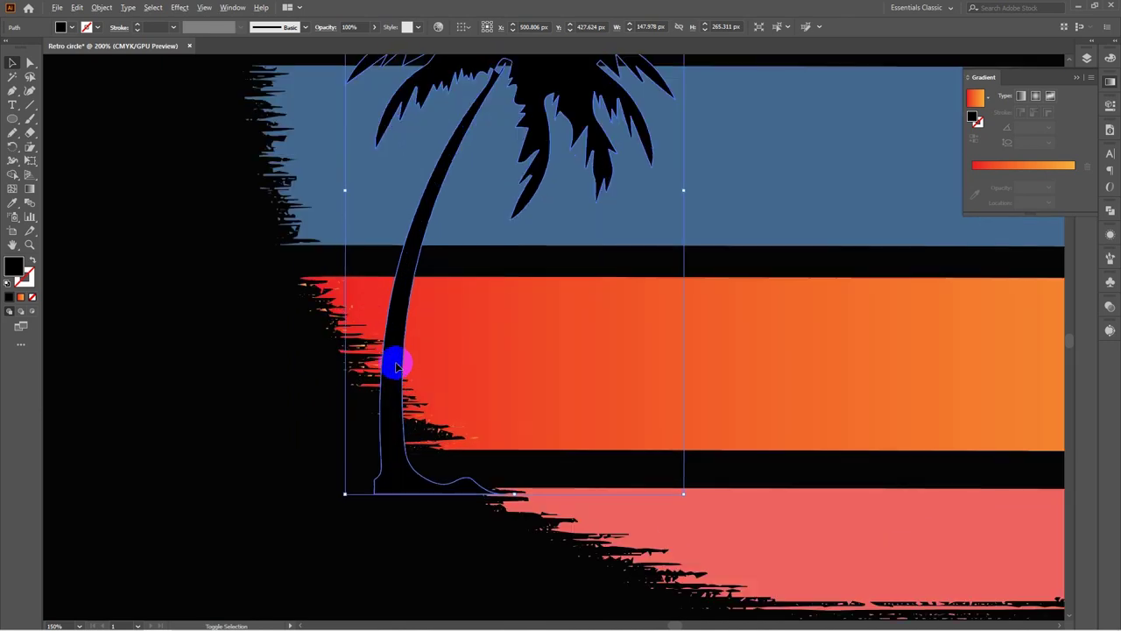
drag(455, 272, 434, 405)
scroll(440, 392, down, 1)
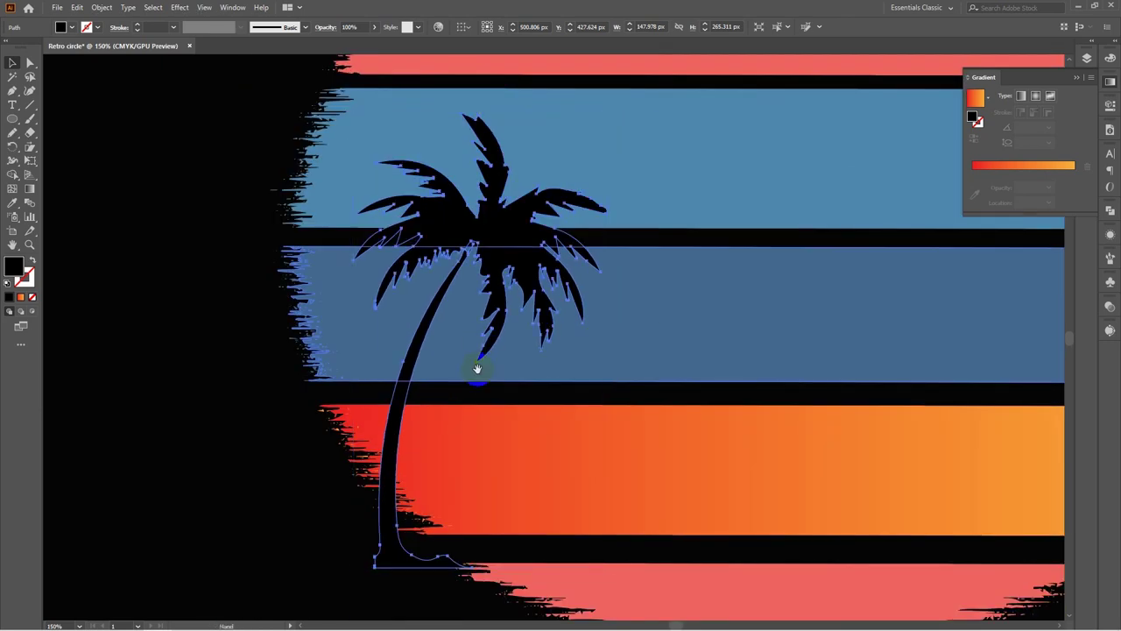
scroll(497, 400, down, 3)
scroll(478, 368, down, 2)
drag(486, 336, 491, 370)
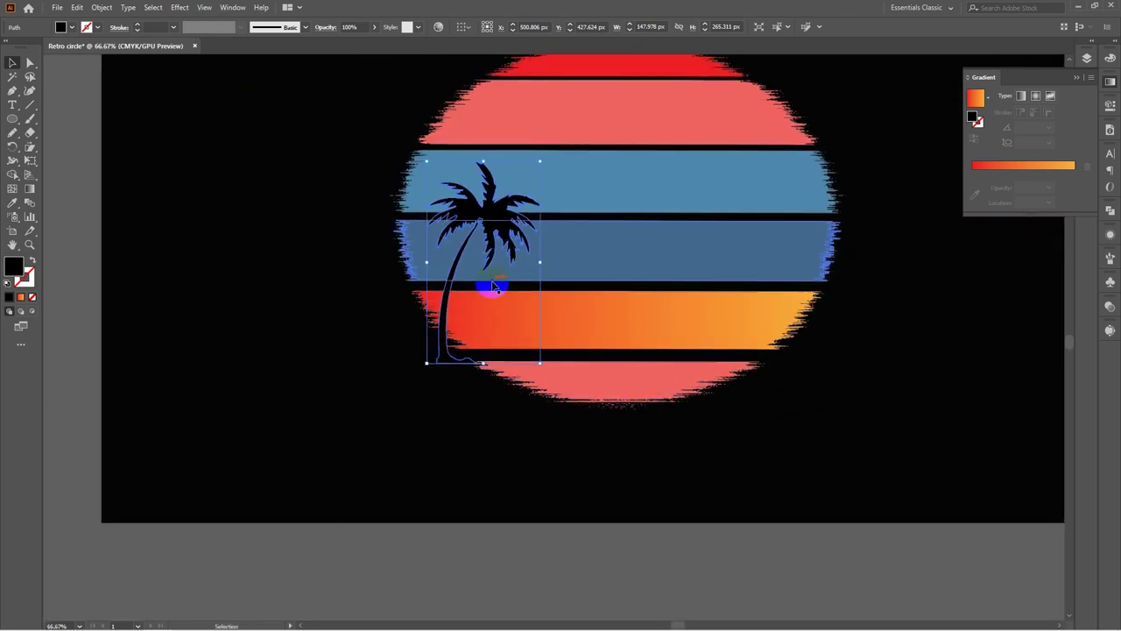
click(455, 291)
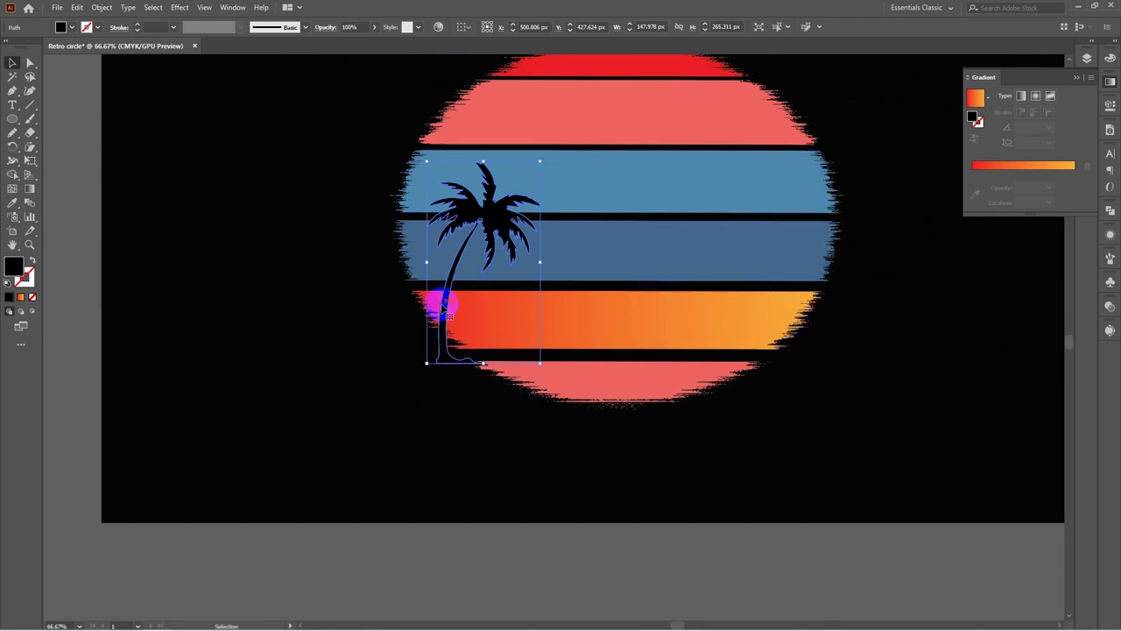
drag(445, 314, 448, 319)
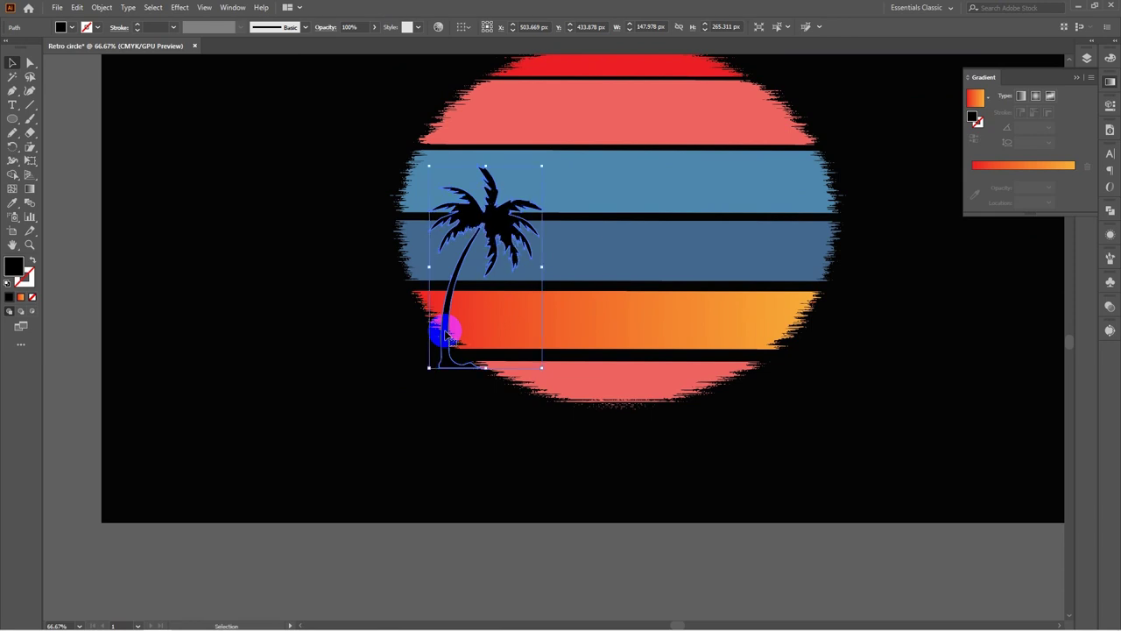
Duplicate the palm down to the right, at about X 619 px, Y 494 px, and reflect the copy across the vertical axis
drag(466, 340, 534, 379)
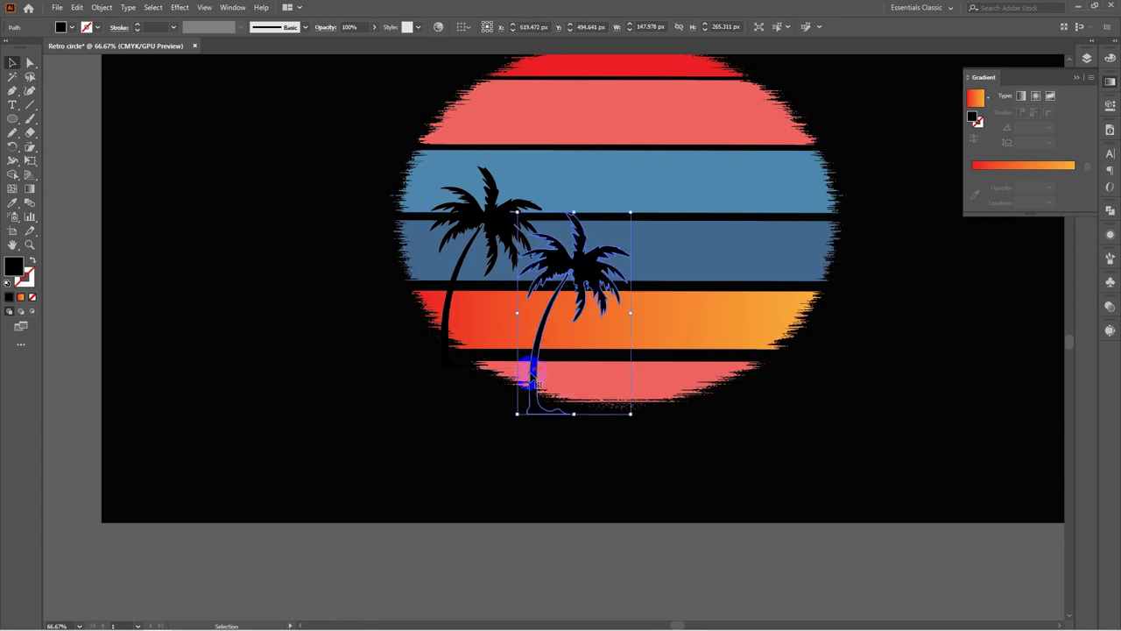
right_click(532, 375)
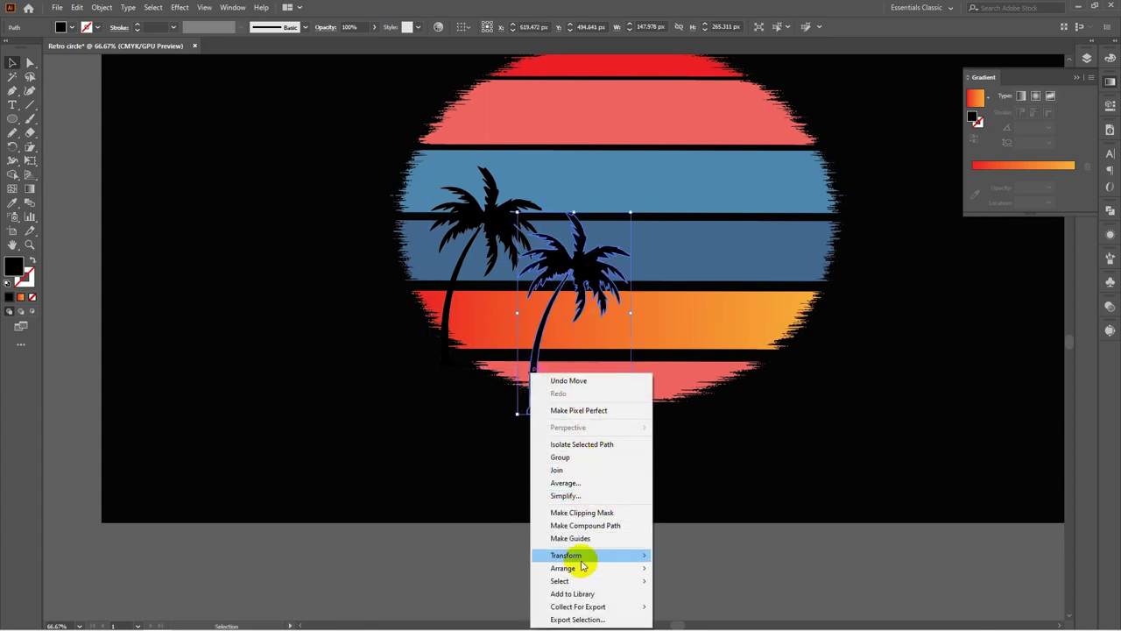
mouse_move(604, 556)
click(694, 497)
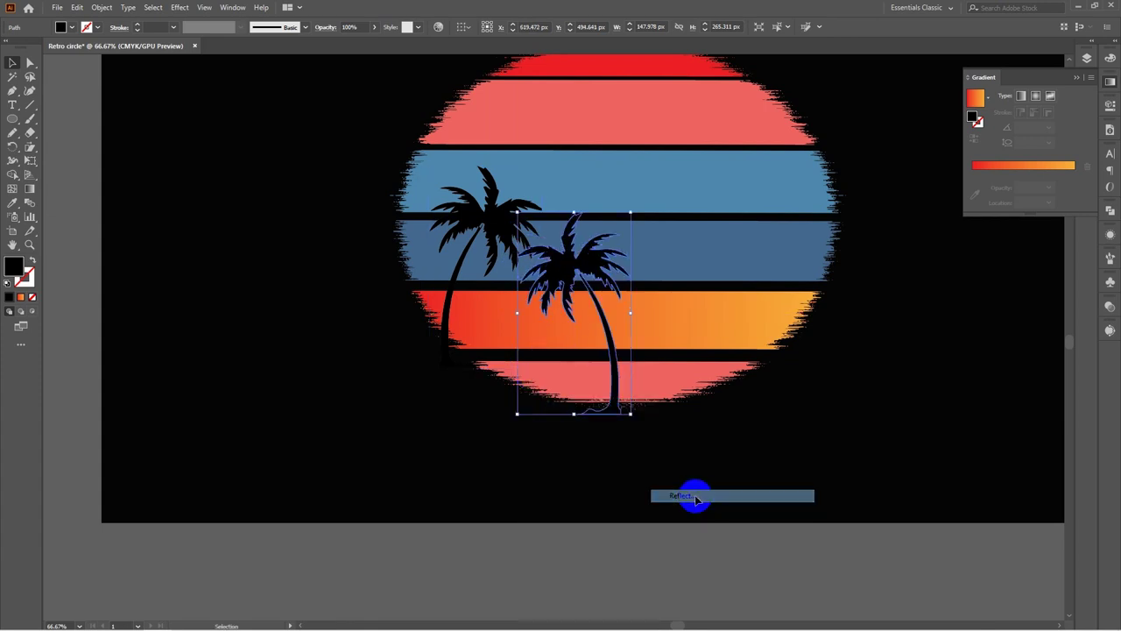
click(716, 379)
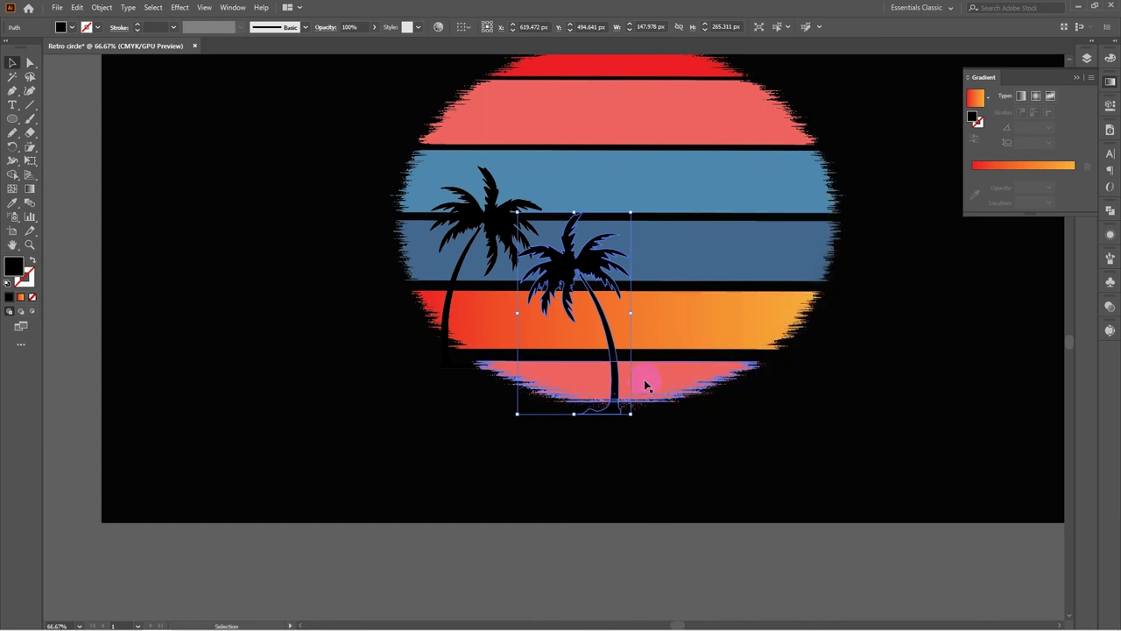
Move the palm copy back beside the original trunk, then shrink and tilt it into a smaller palm below the original's crown
drag(616, 399, 465, 320)
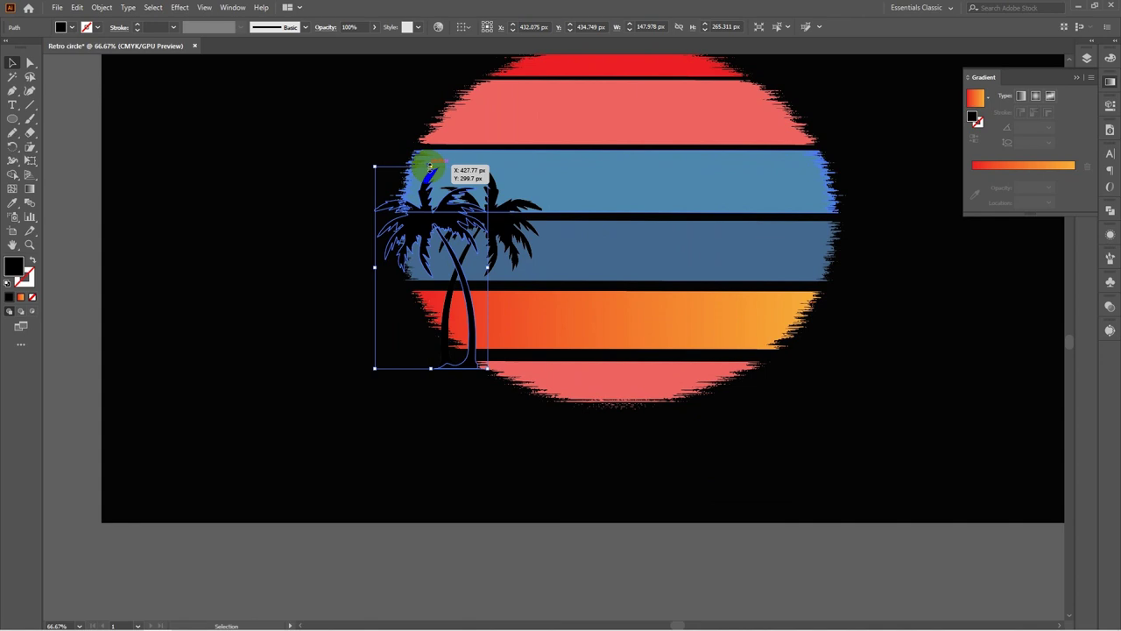
drag(429, 166, 476, 345)
click(927, 368)
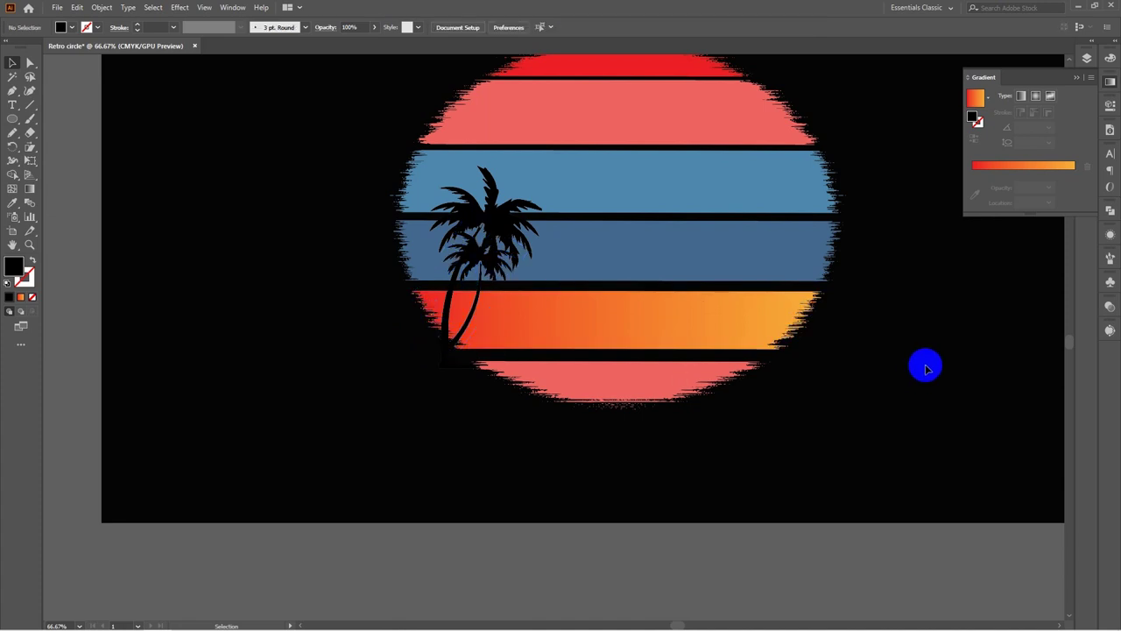
Select both palms at the circle's left edge and group them
click(457, 252)
drag(458, 280, 489, 200)
shift+click(491, 211)
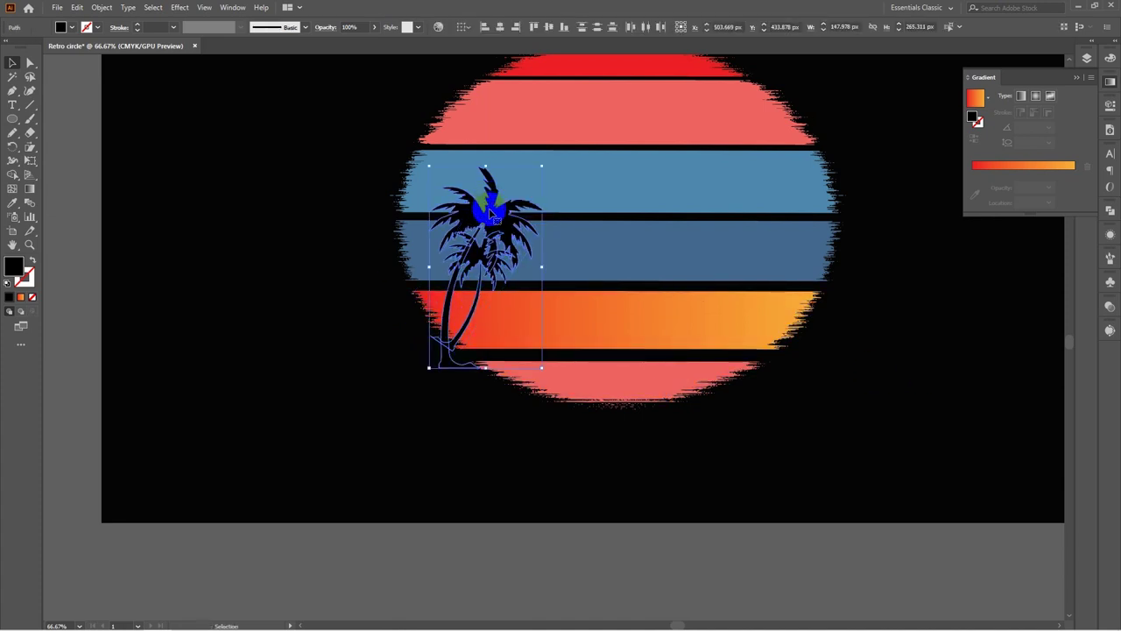
right_click(490, 209)
click(528, 282)
drag(662, 329, 612, 356)
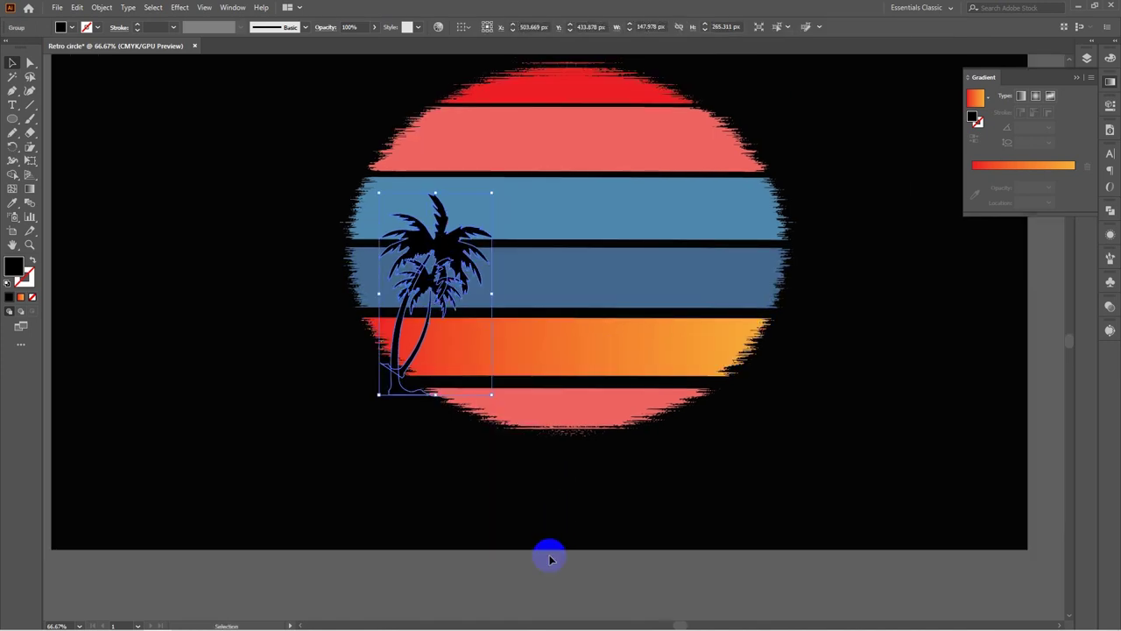
Cut the remaining off-artboard palm, paste it onto the artboard and place it at the circle's lower-right edge, at about X 869 px, Y 492 px
click(656, 421)
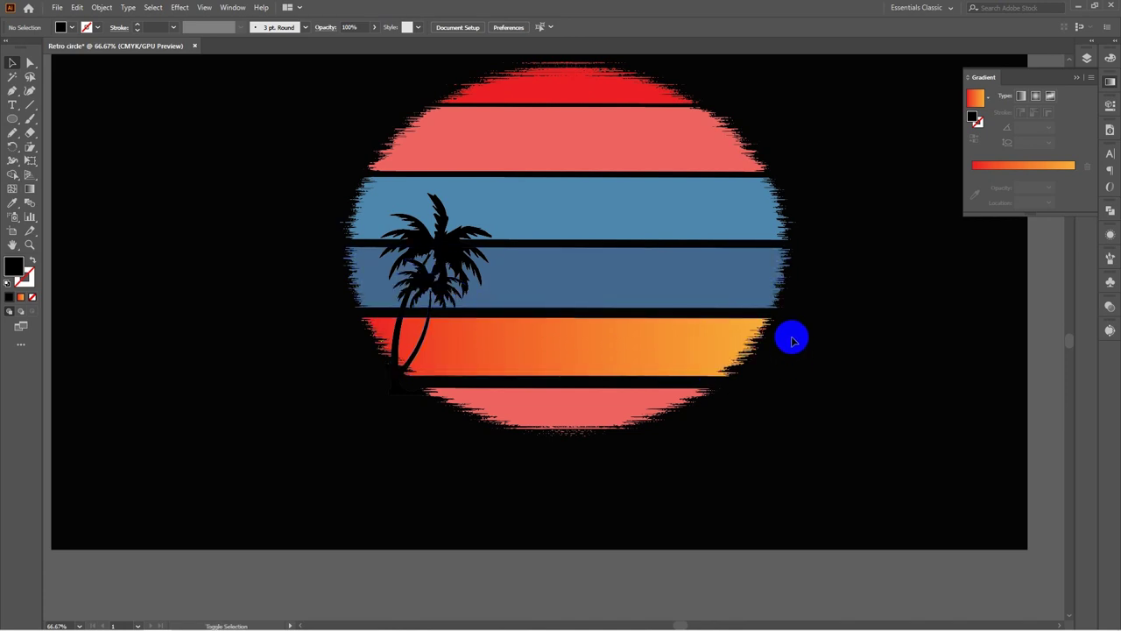
scroll(792, 340, down, 3)
drag(863, 322, 713, 355)
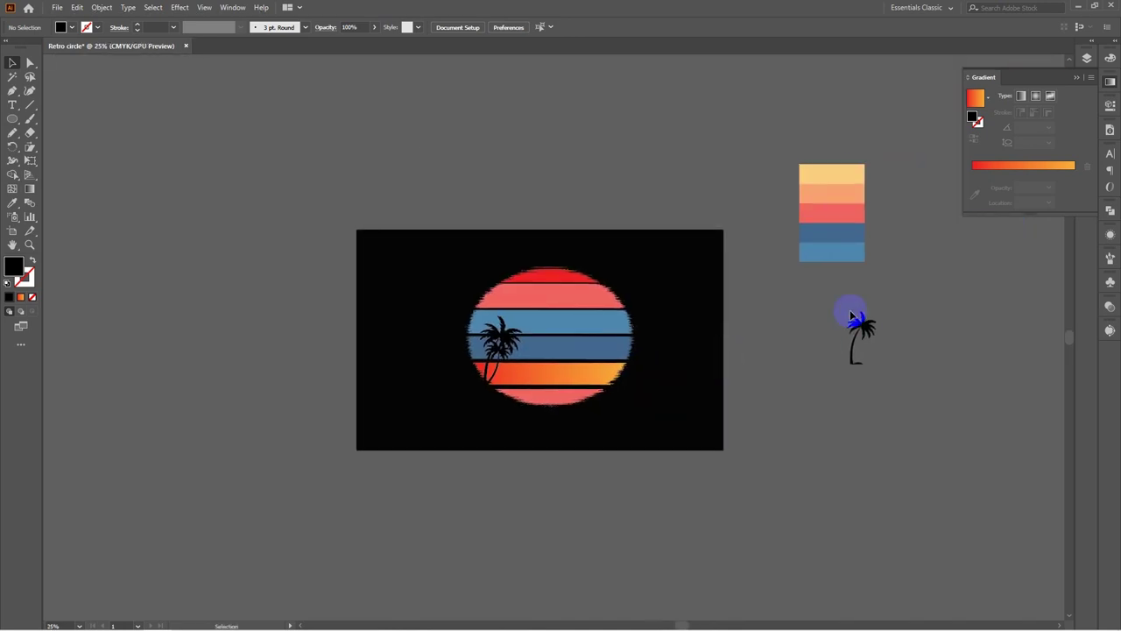
drag(926, 388, 925, 386)
click(922, 383)
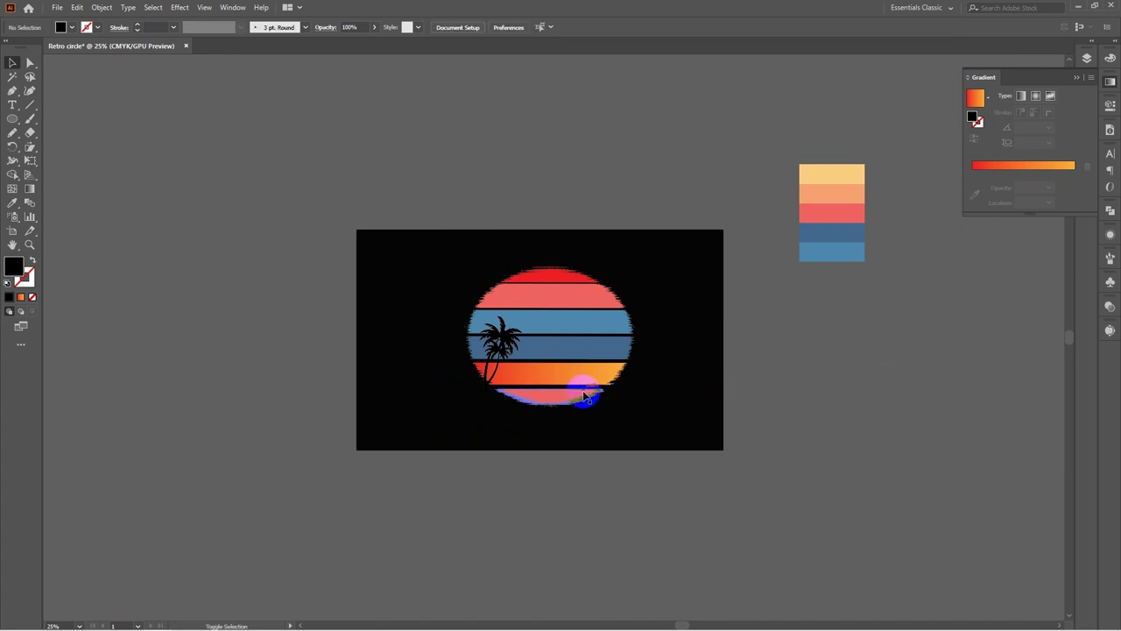
scroll(583, 394, up, 3)
scroll(583, 396, up, 3)
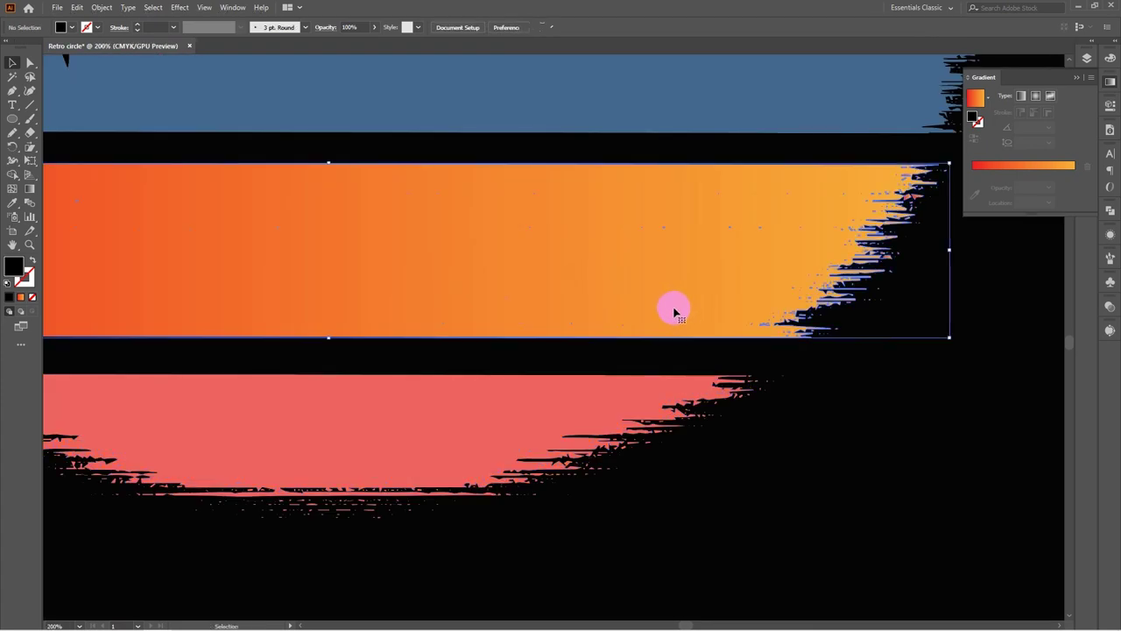
click(670, 307)
key(ctrl+v)
drag(464, 496, 678, 382)
scroll(680, 380, down, 3)
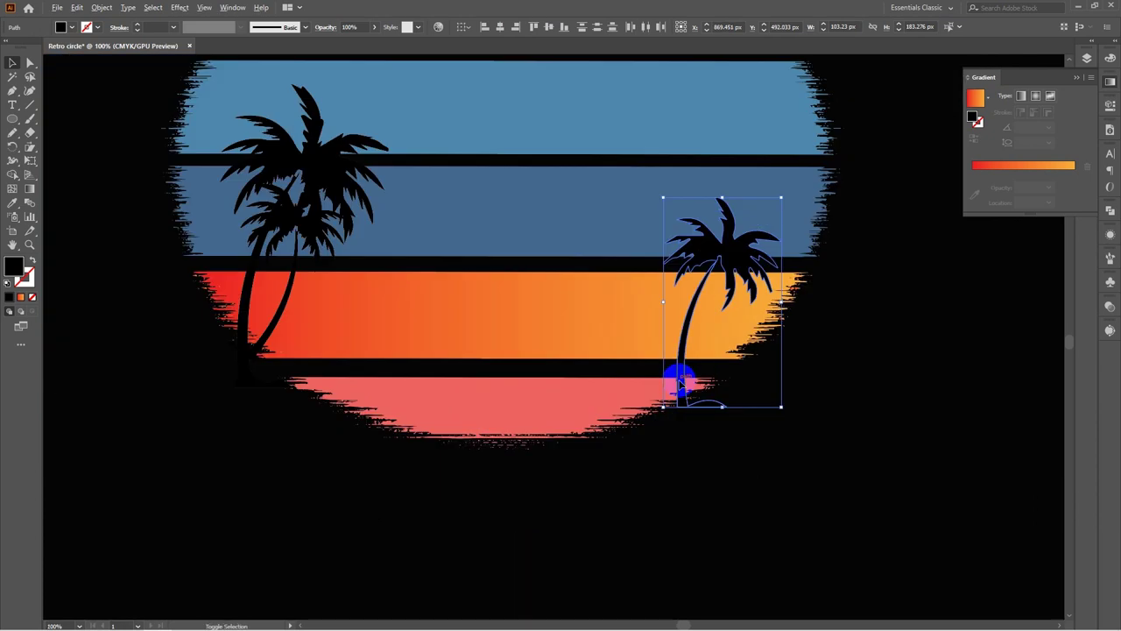
Tilt the right palm toward the circle's centre and enlarge it to about 161 × 250 px, at about X 865 px, Y 429 px
drag(748, 401, 740, 346)
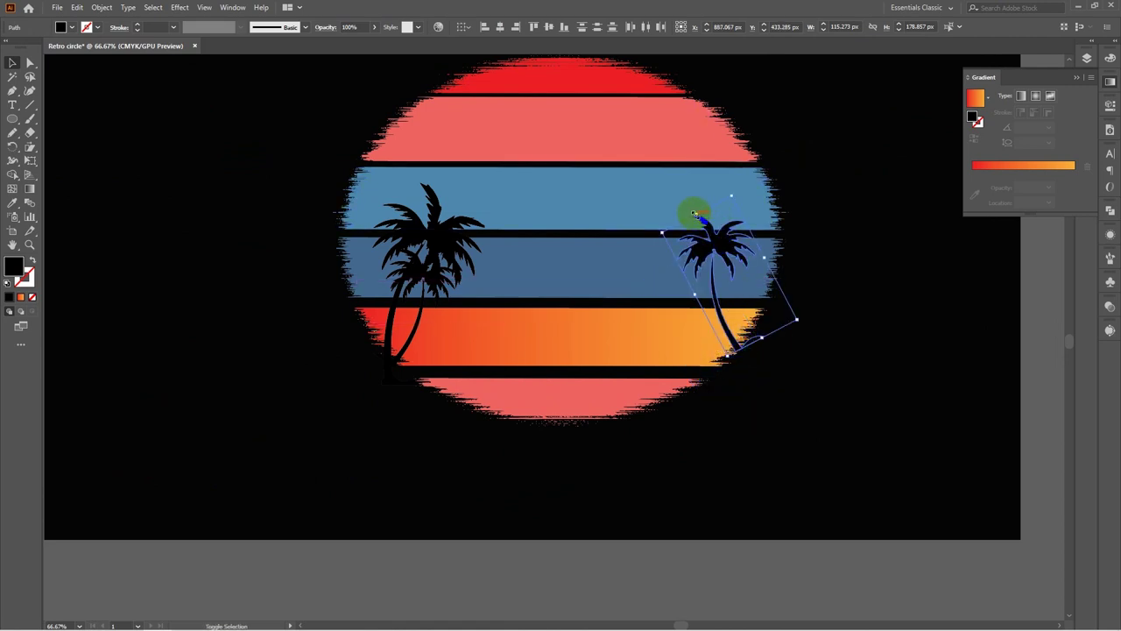
drag(694, 213, 670, 165)
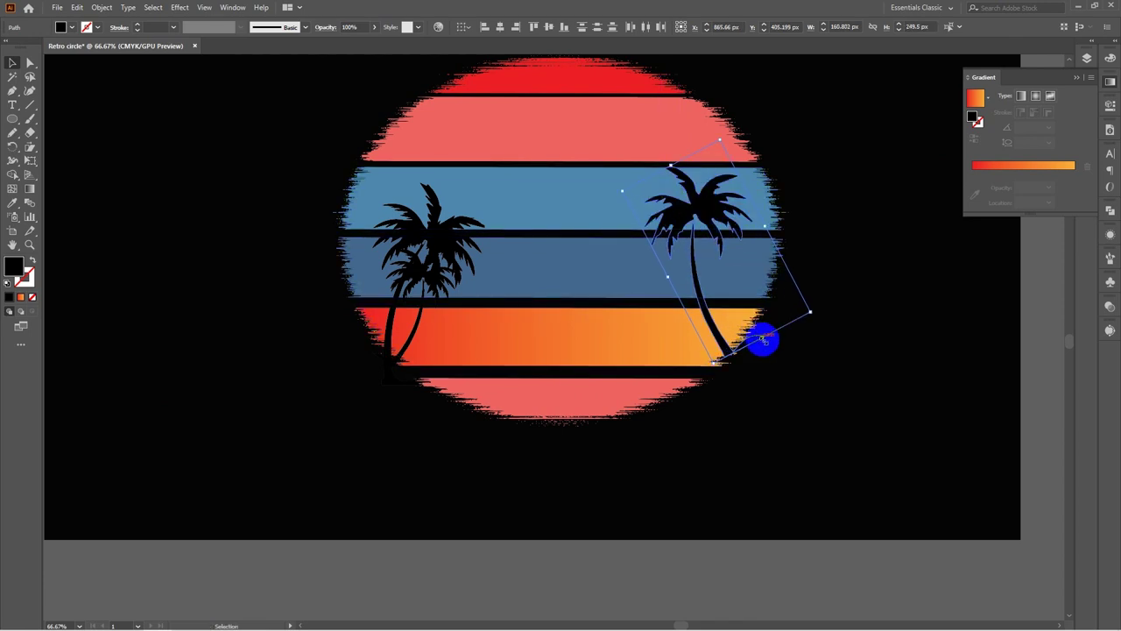
drag(759, 342, 751, 359)
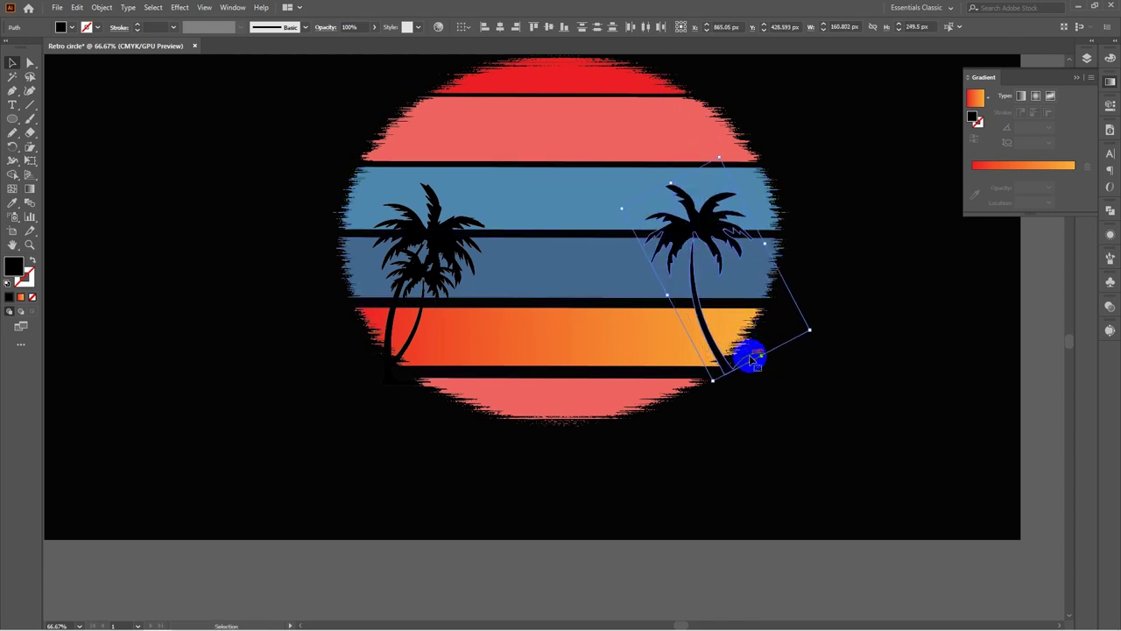
key(a)
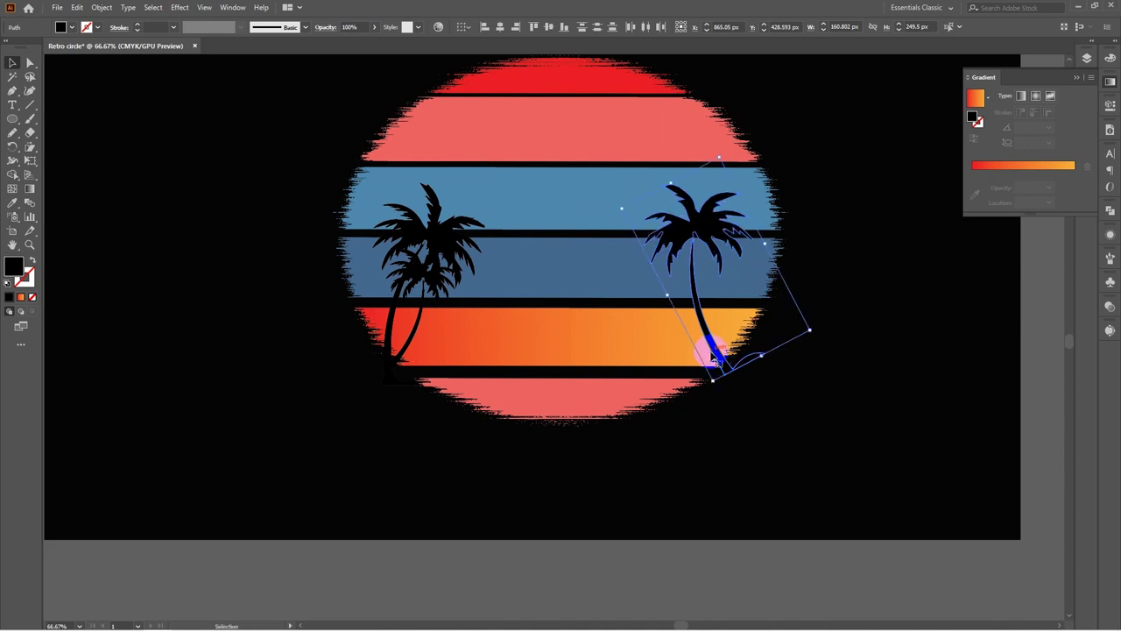
key(v)
Duplicate the right palm, then tilt the copy further toward the centre and shrink it so both trunks meet at the base
drag(715, 348, 694, 363)
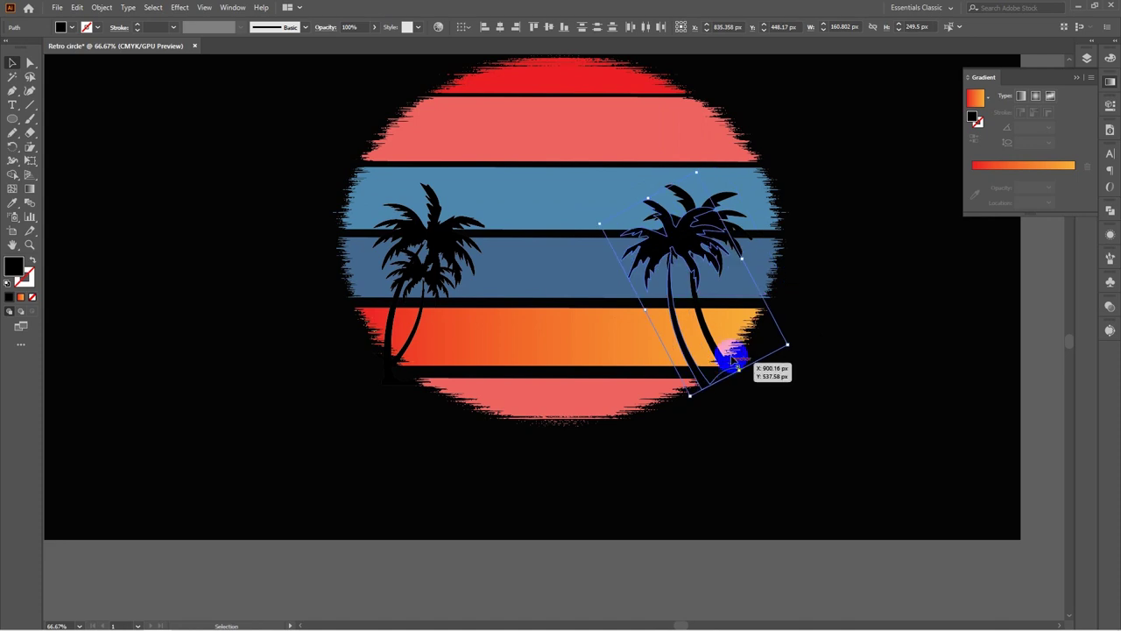
drag(791, 348, 723, 365)
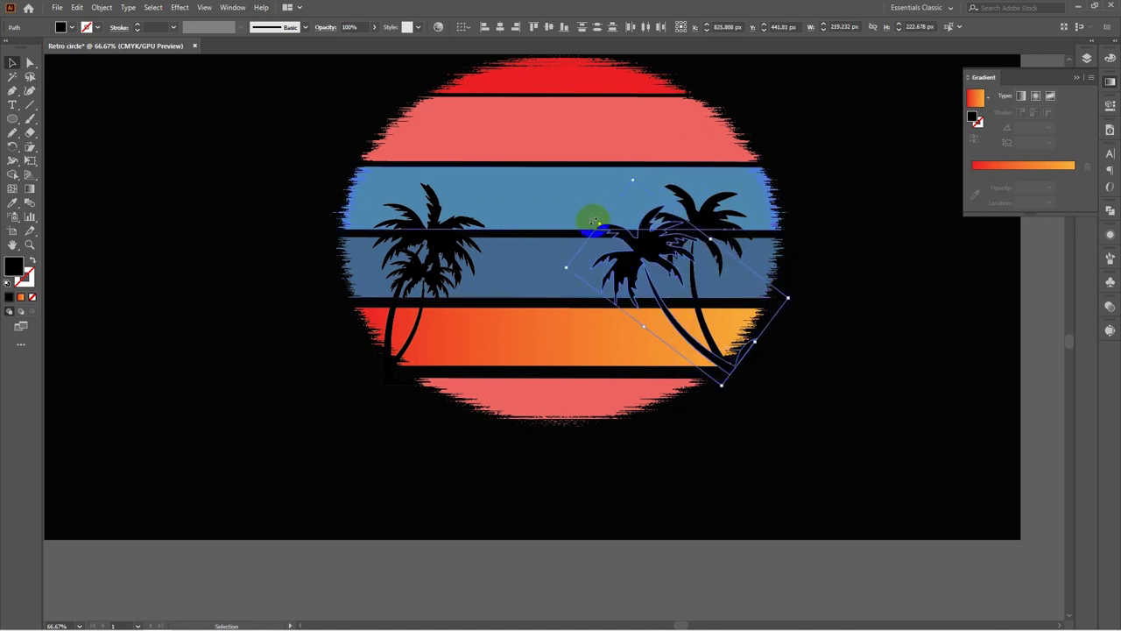
drag(595, 224, 646, 262)
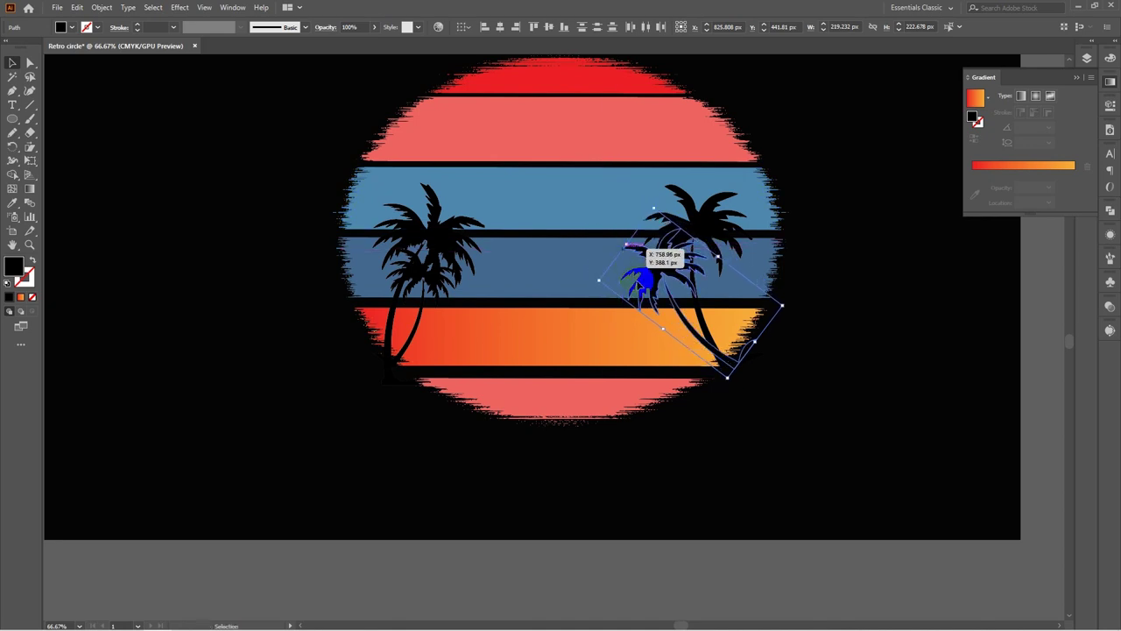
click(875, 360)
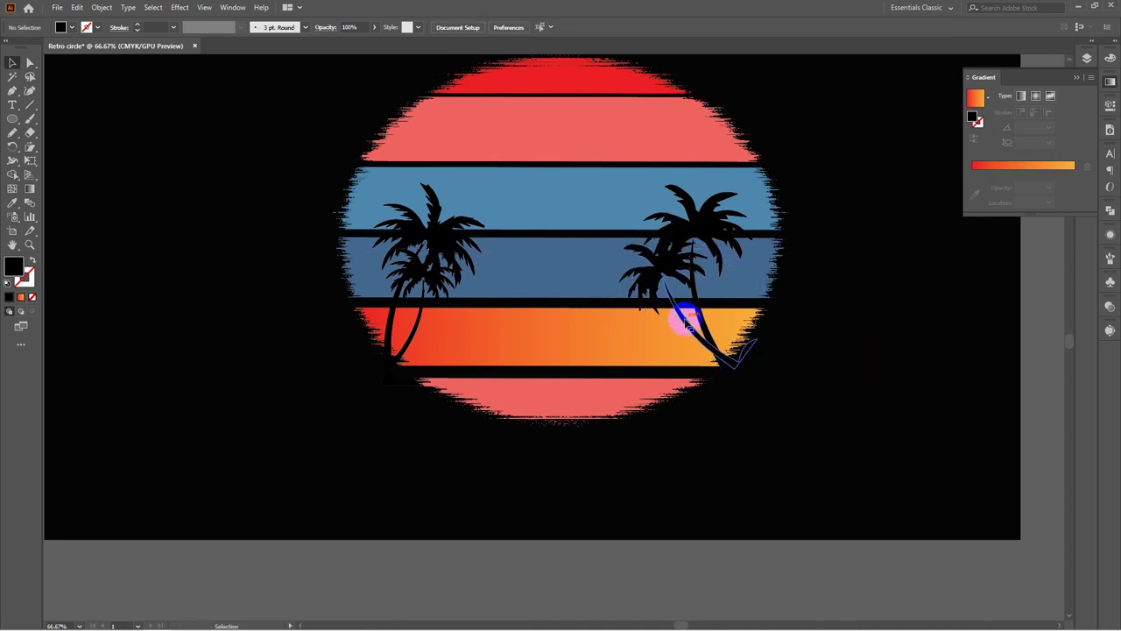
Move the smaller right palm's separate crown slightly down and right so it sits on the top of its trunk
click(661, 264)
drag(660, 262, 591, 245)
click(850, 366)
scroll(686, 279, up, 5)
drag(928, 188, 1003, 296)
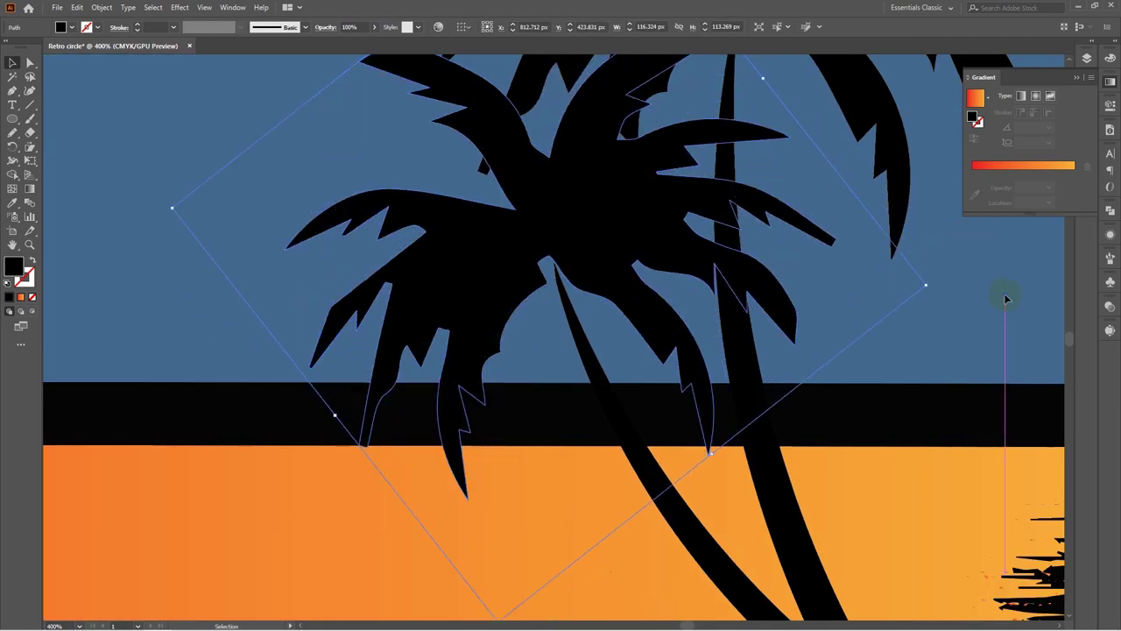
mouse_move(584, 243)
mouse_down()
mouse_move(580, 275)
mouse_move(586, 256)
mouse_up()
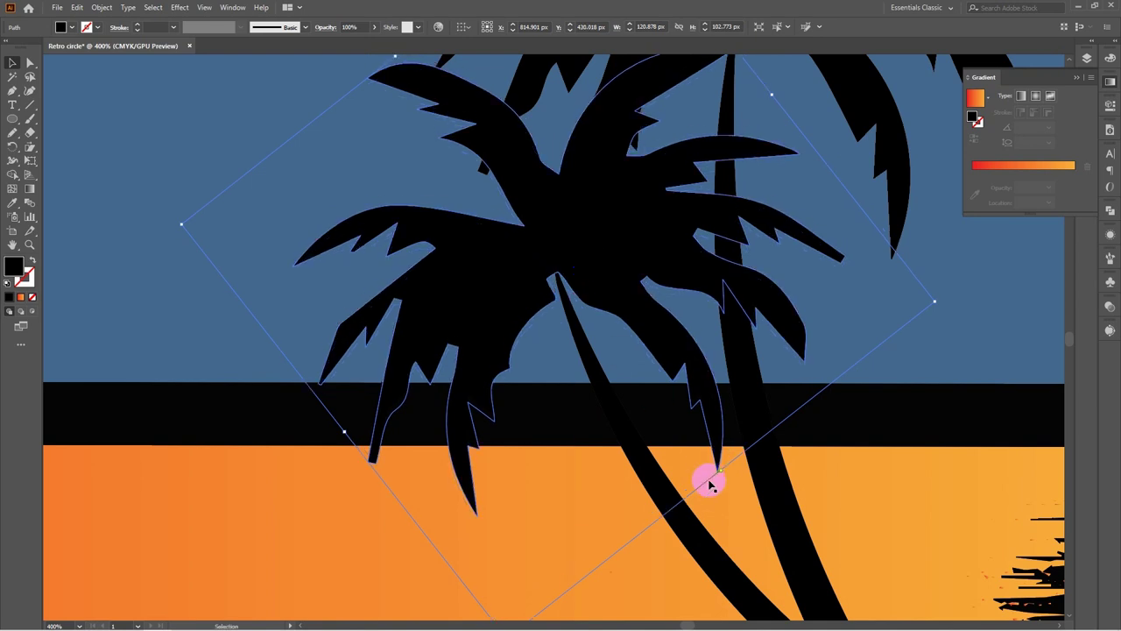
Unite the smaller right palm's crown and trunk into a single shape with Pathfinder
shift+click(706, 557)
click(1111, 211)
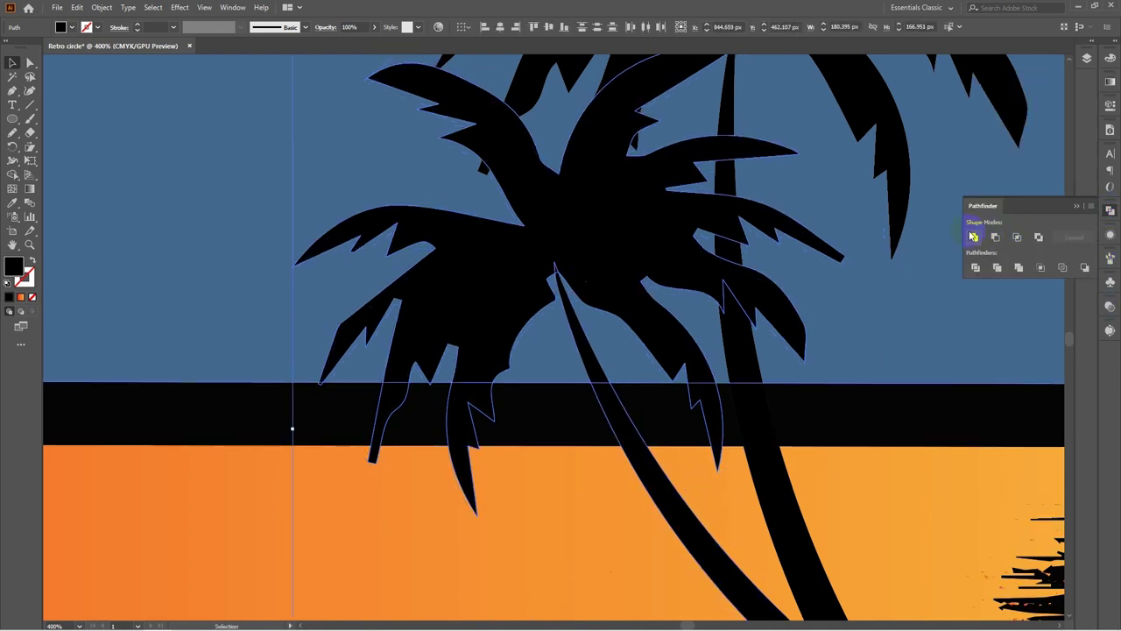
click(973, 238)
click(1076, 205)
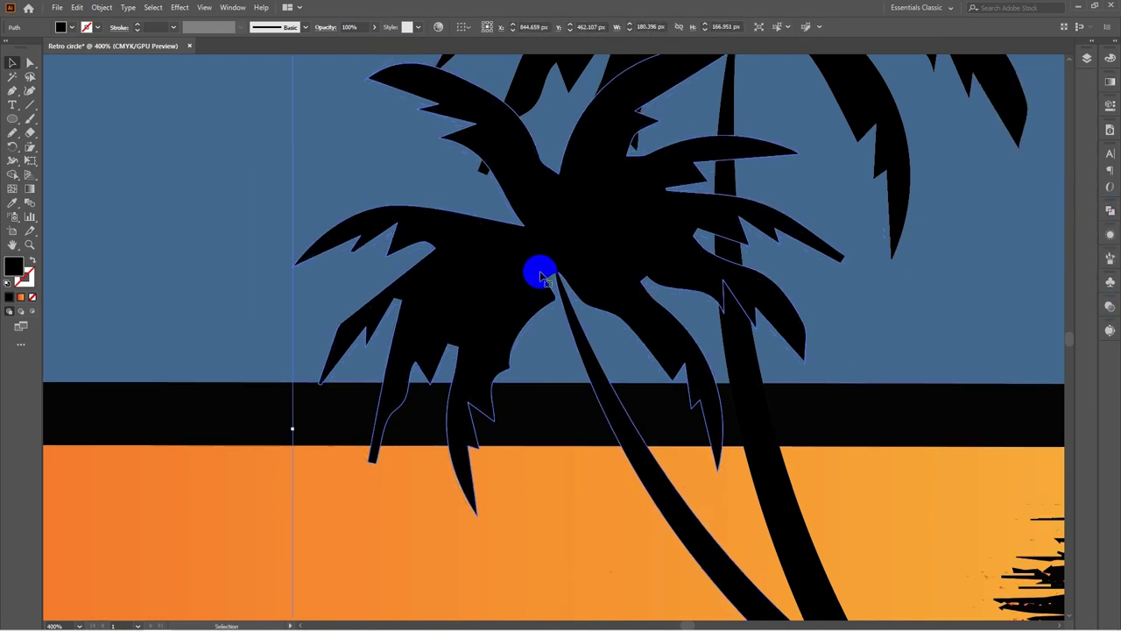
key(ctrl+1)
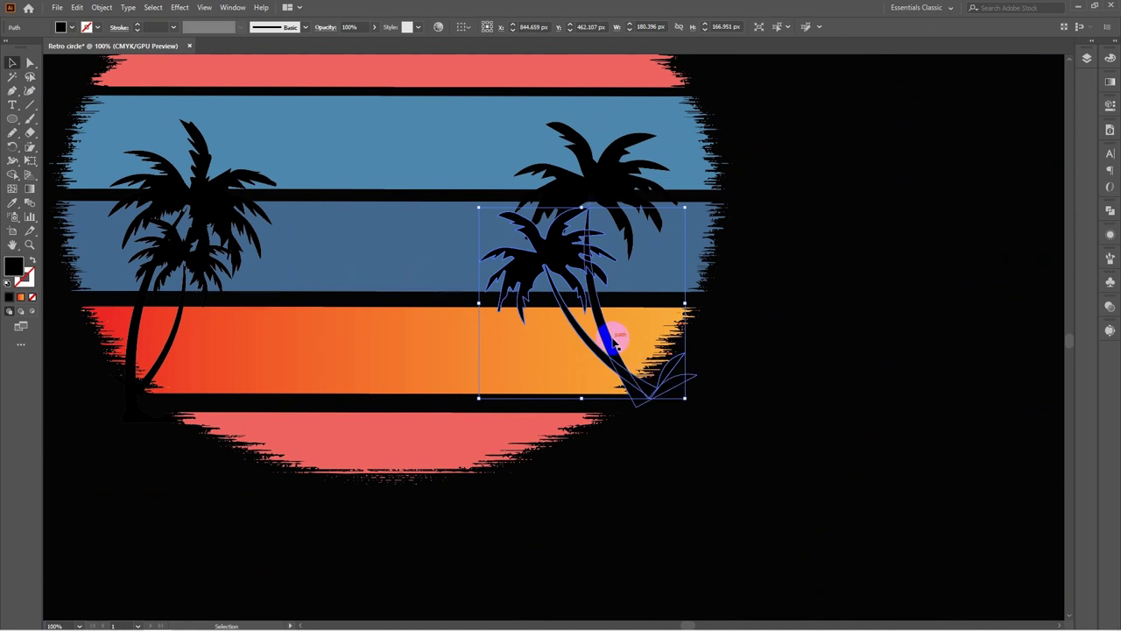
Group the smaller right palm with the larger right palm's trunk
shift+click(616, 343)
right_click(612, 339)
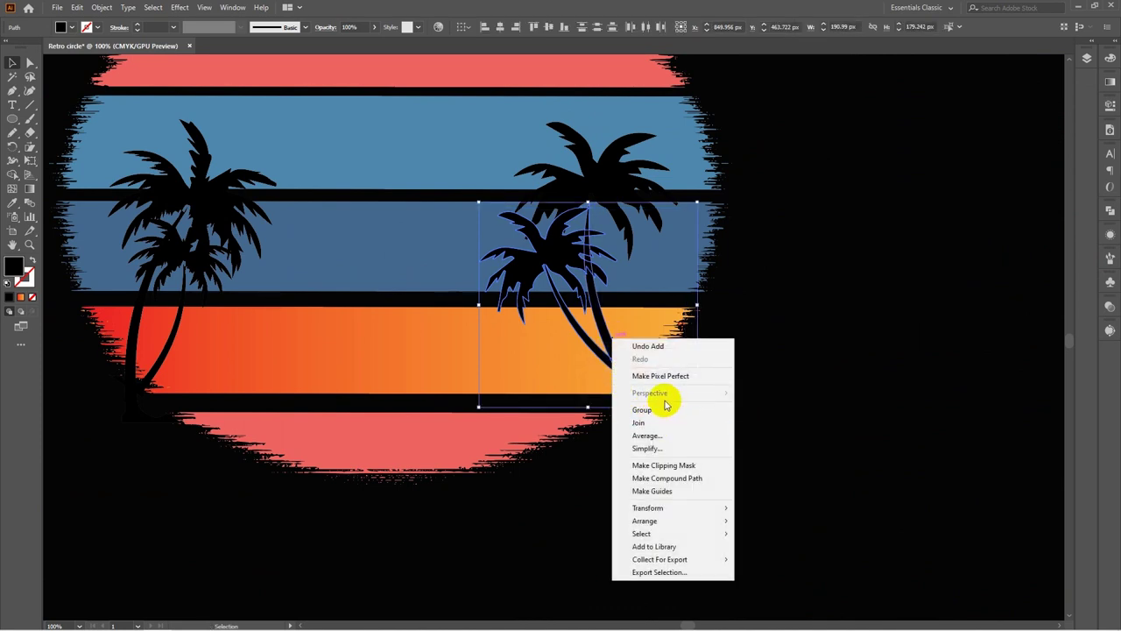
click(651, 408)
click(877, 346)
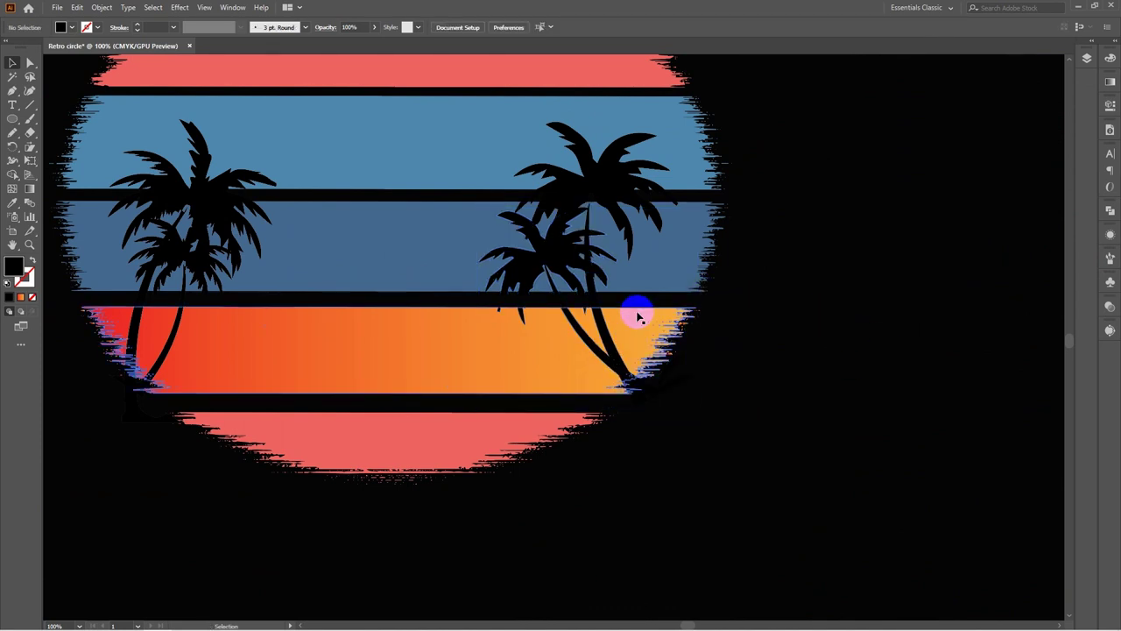
click(608, 338)
scroll(608, 338, up, 2)
scroll(608, 338, down, 3)
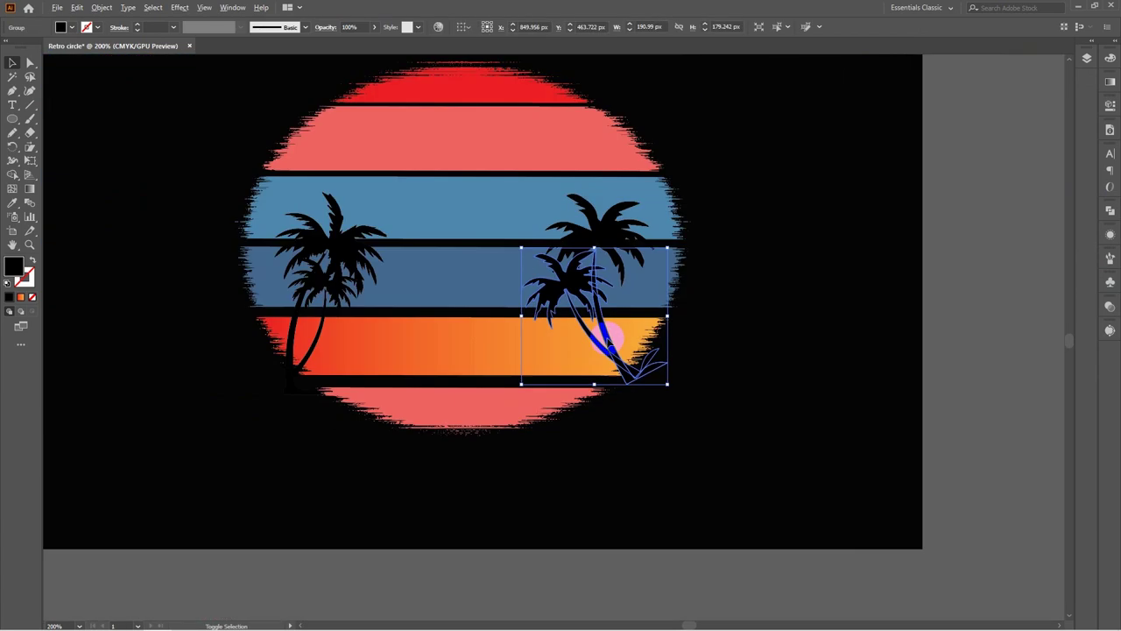
scroll(608, 337, down, 1)
drag(596, 272, 626, 336)
click(714, 300)
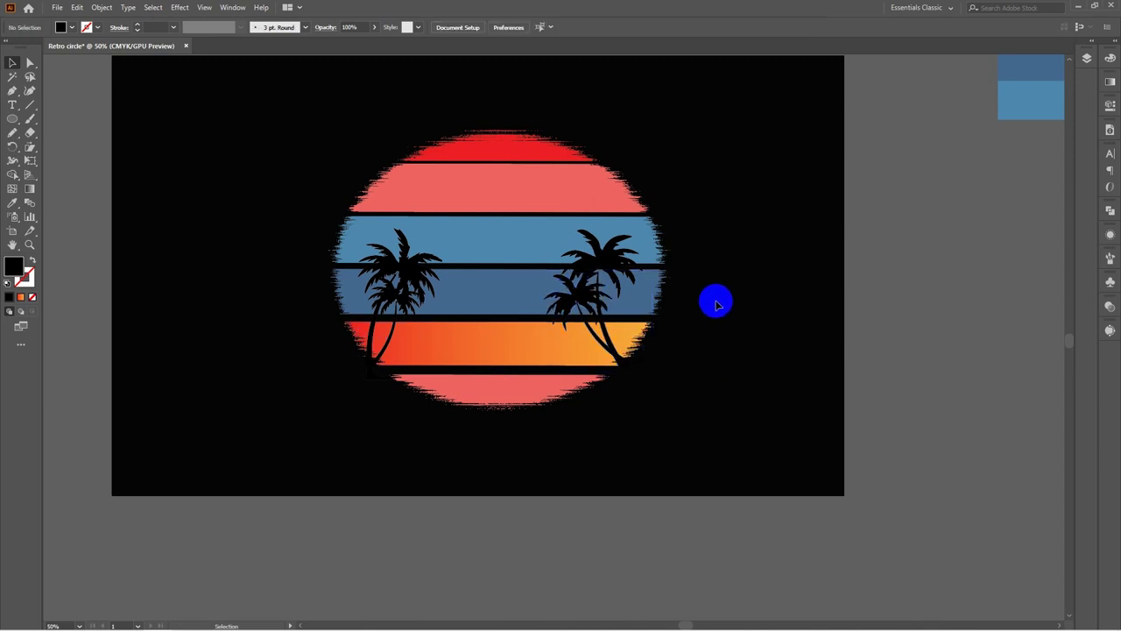
Try to unite the larger right palm's crown with the grouped palm shapes with Pathfinder
scroll(601, 252, up, 3)
click(580, 270)
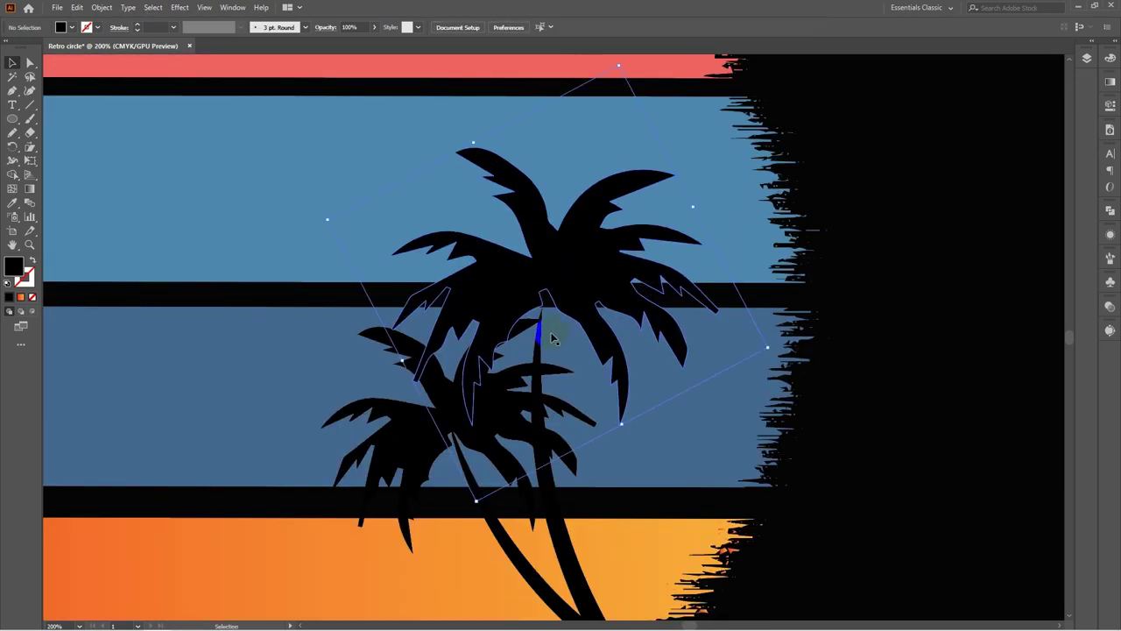
shift+click(540, 348)
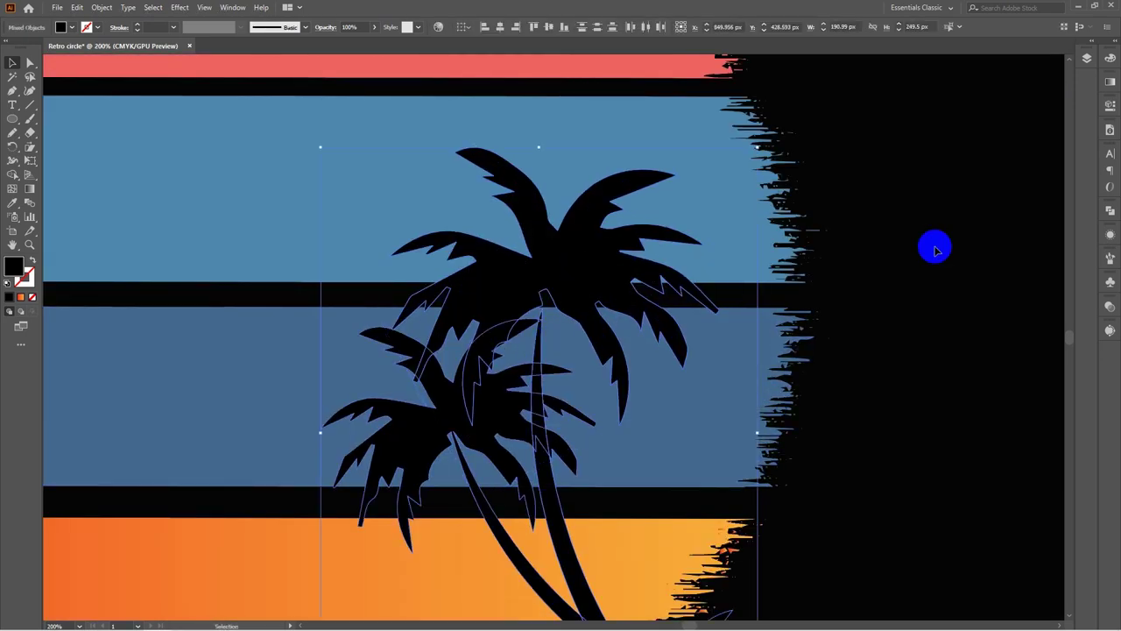
click(1107, 211)
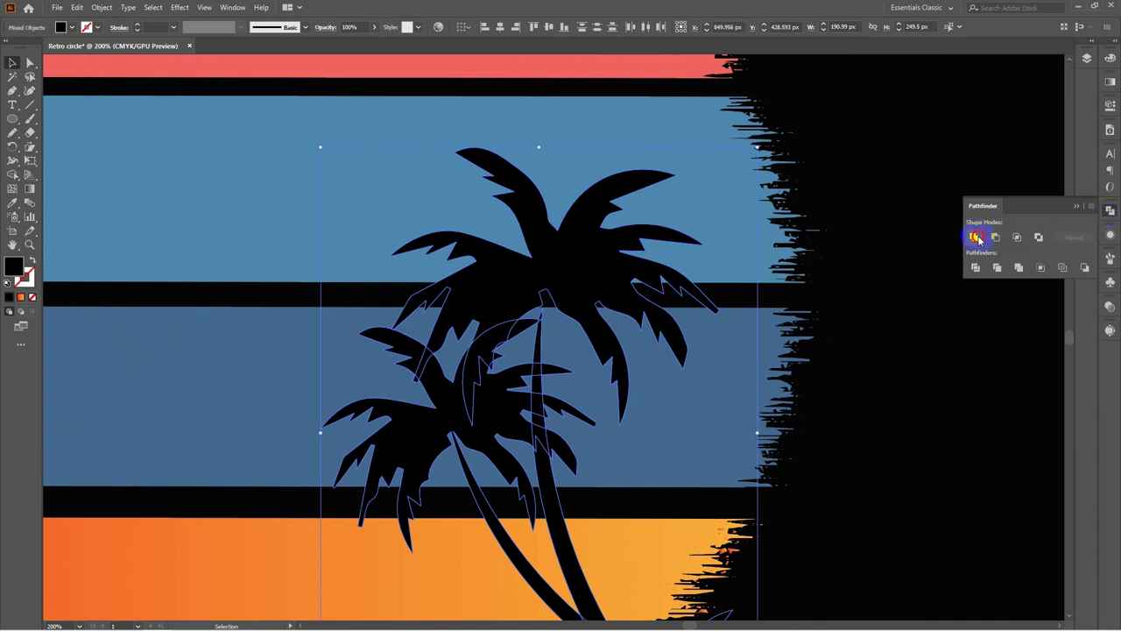
click(975, 237)
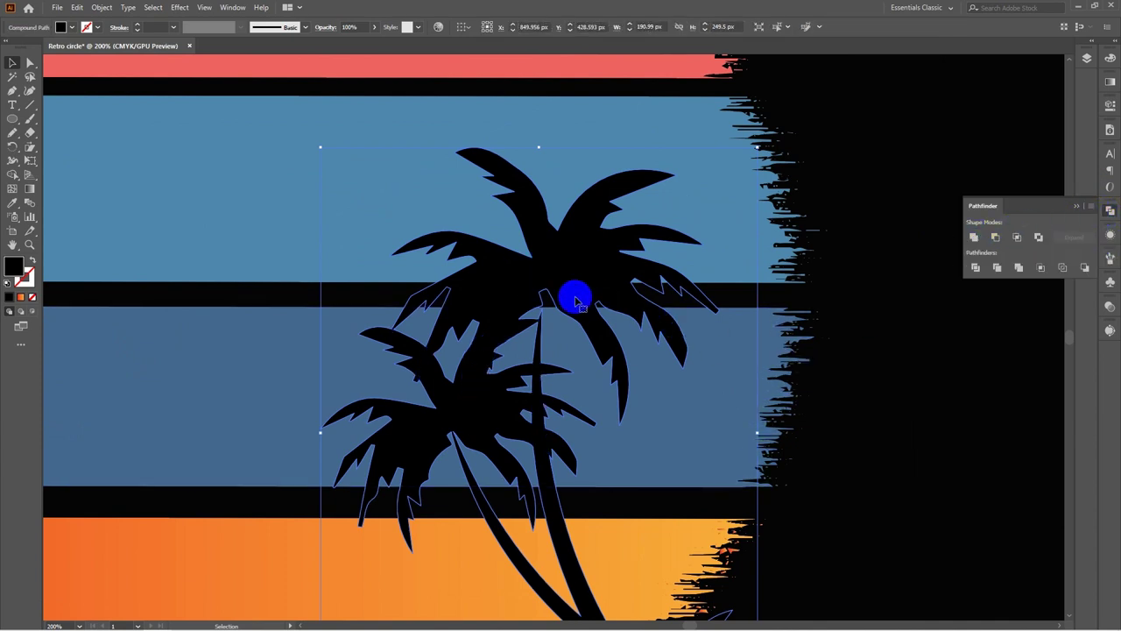
key(ctrl+z)
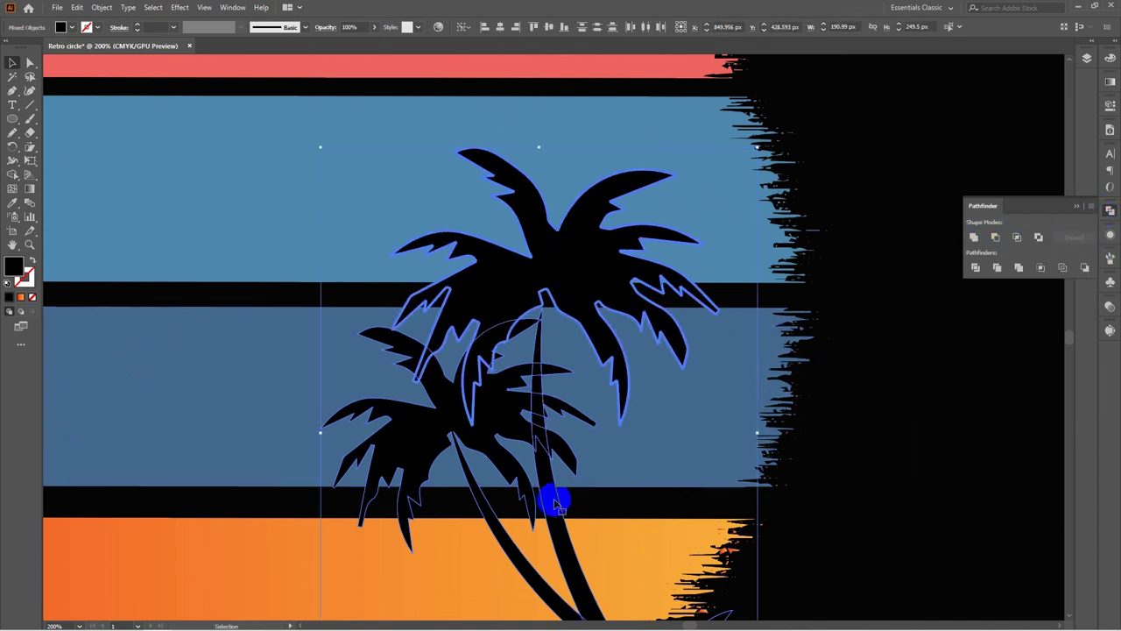
Ungroup the smaller right palm and the larger palm's trunk
right_click(554, 500)
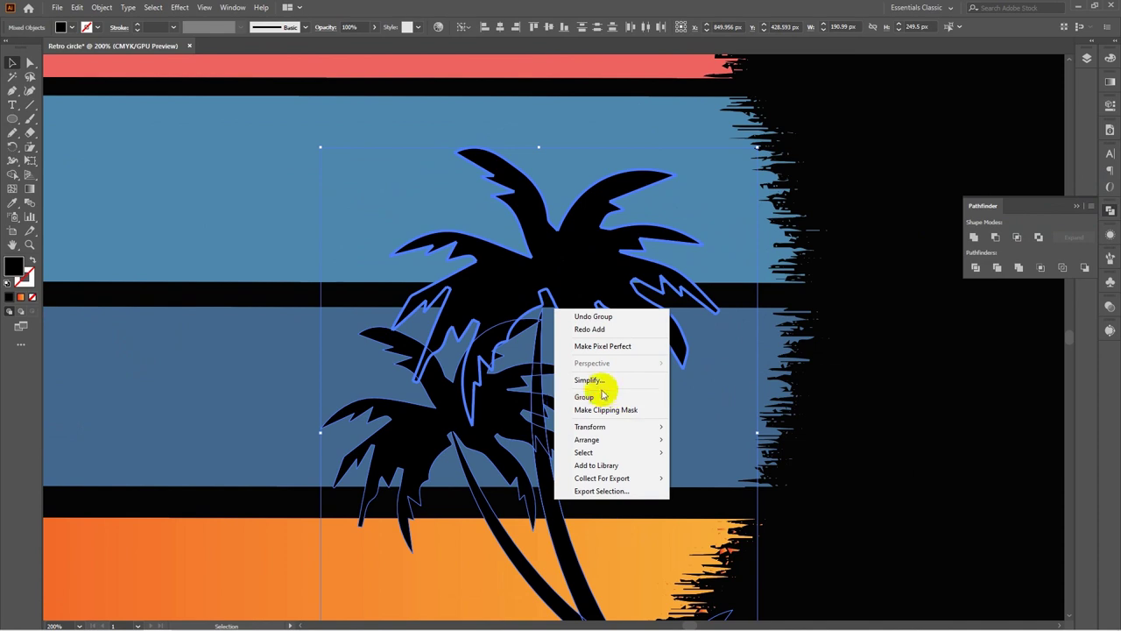
click(718, 463)
right_click(527, 571)
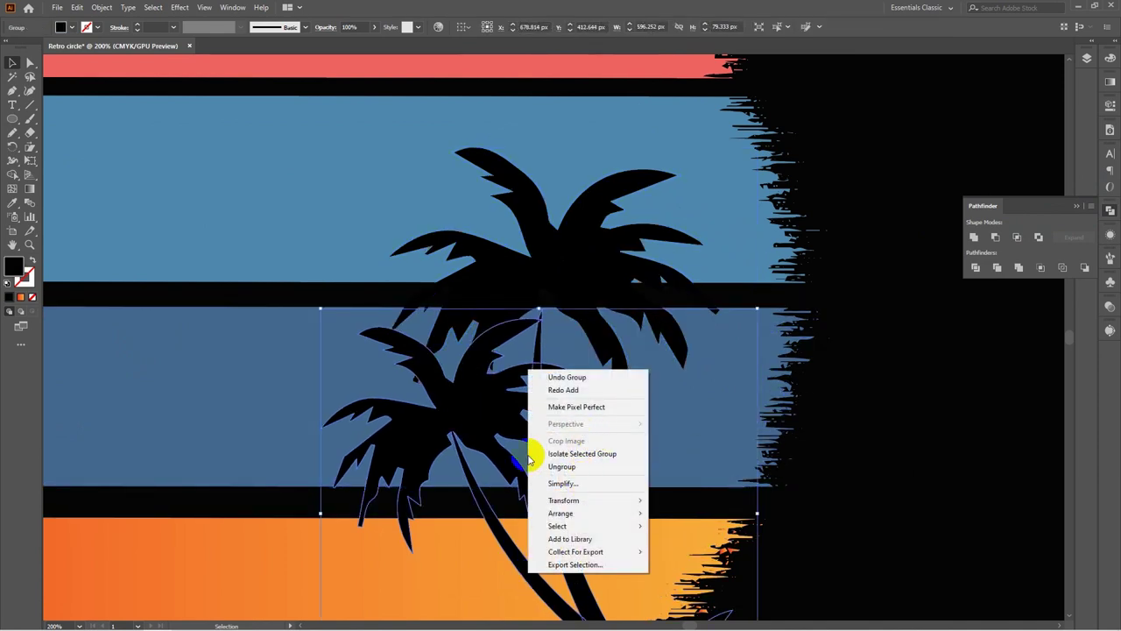
click(578, 466)
Move the larger right palm's crown slightly down onto its trunk and unite both into one shape with Pathfinder
click(582, 454)
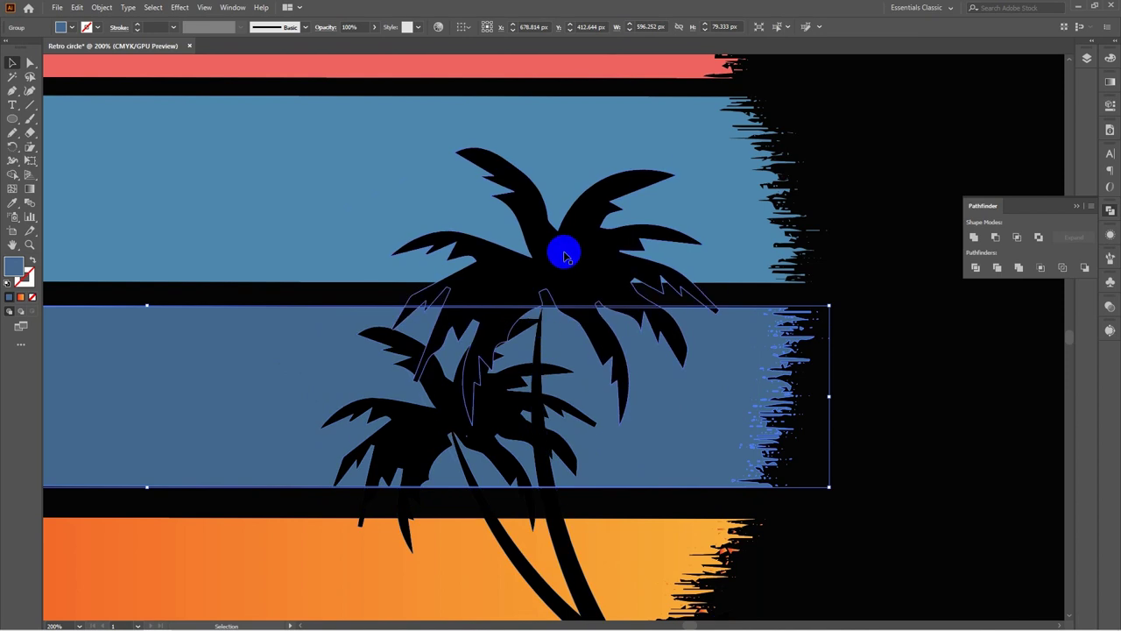
click(564, 255)
drag(565, 256, 569, 308)
shift+click(571, 554)
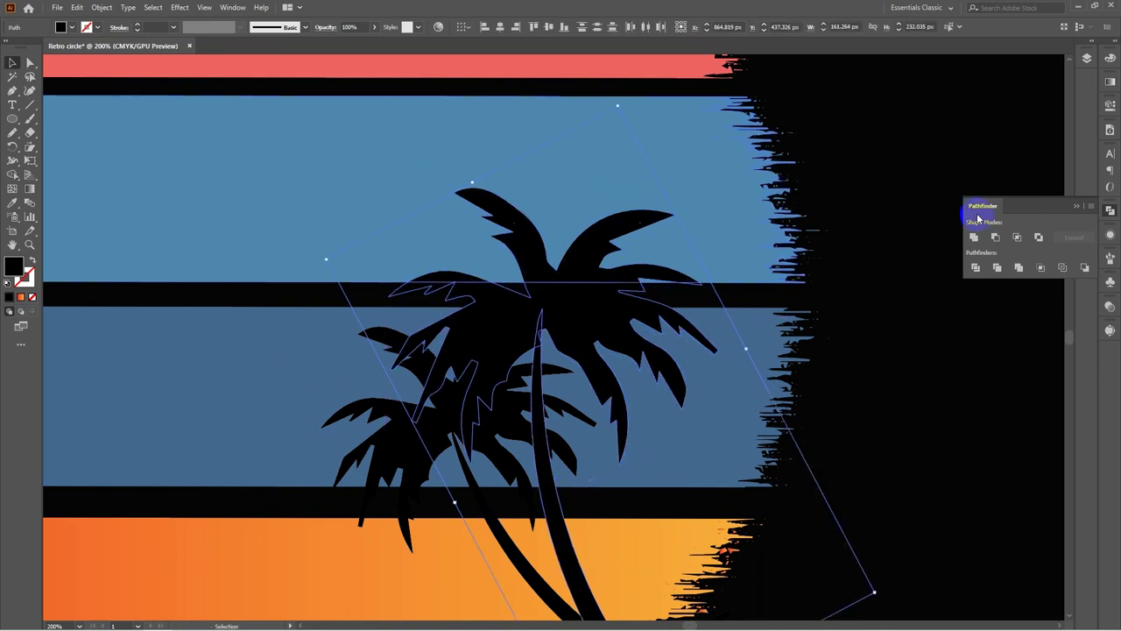
click(974, 238)
click(1078, 207)
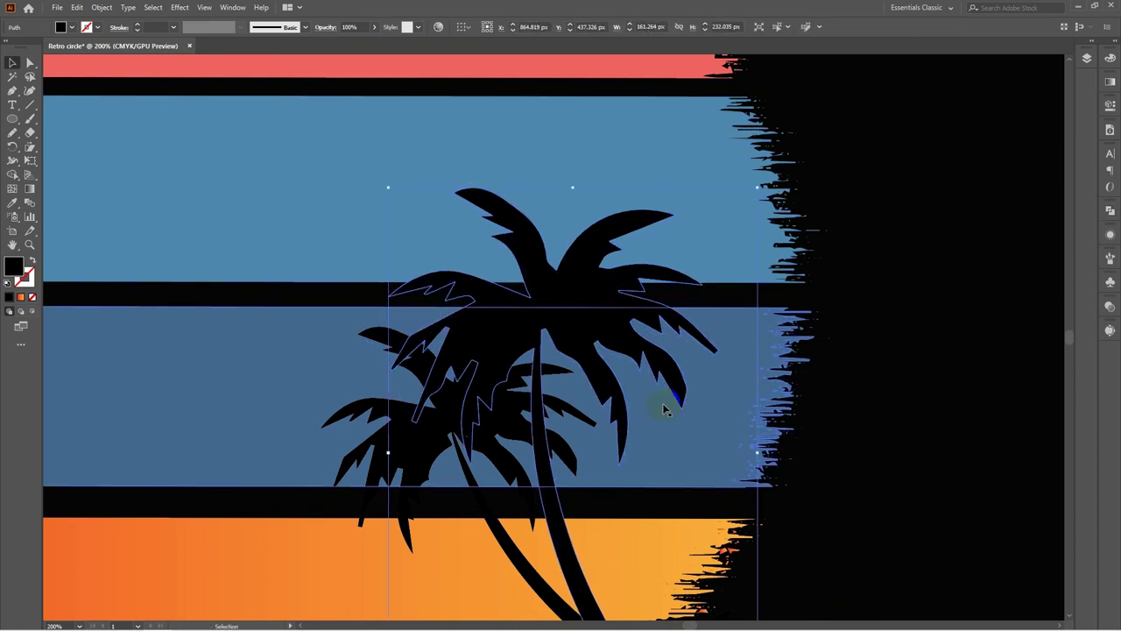
Group the smaller and larger right palms together
scroll(662, 408, down, 4)
scroll(644, 430, up, 3)
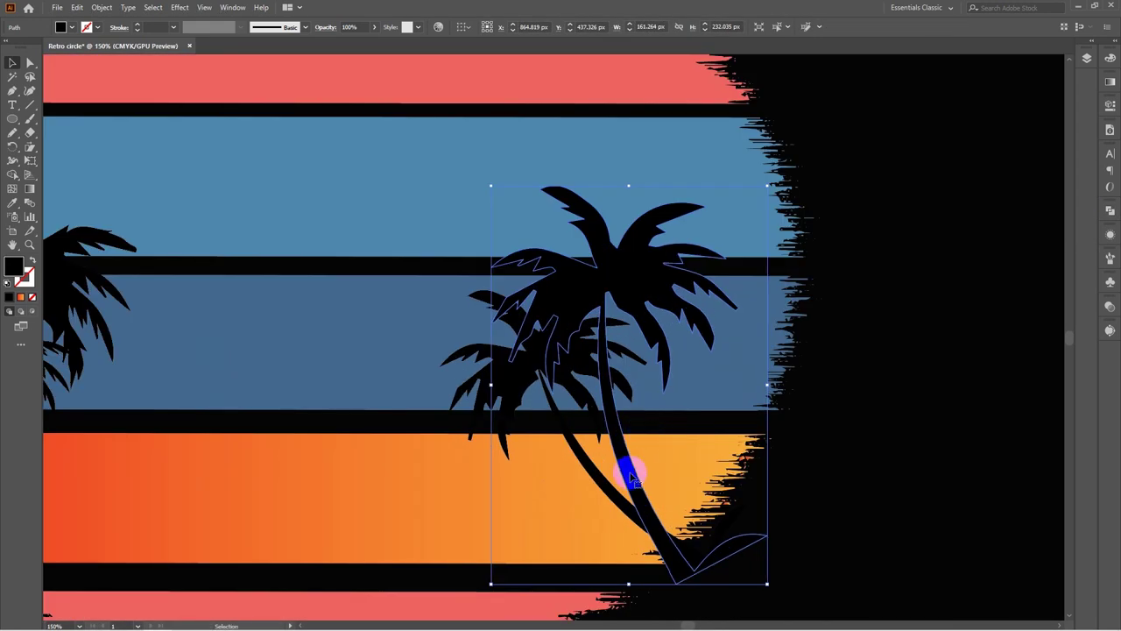
click(600, 487)
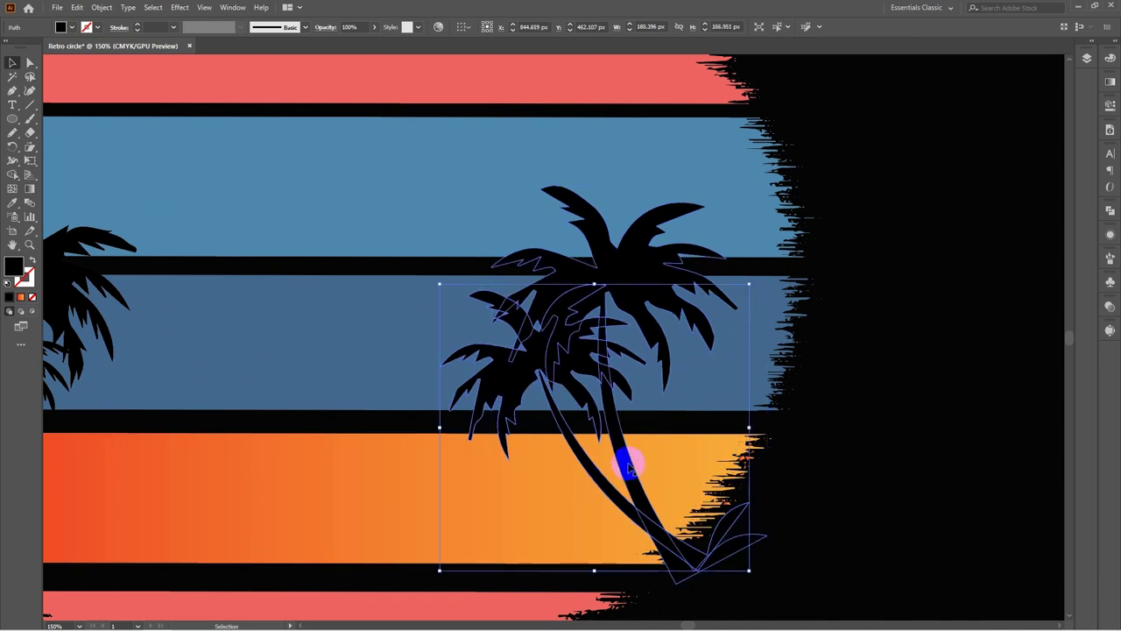
shift+click(629, 466)
right_click(629, 467)
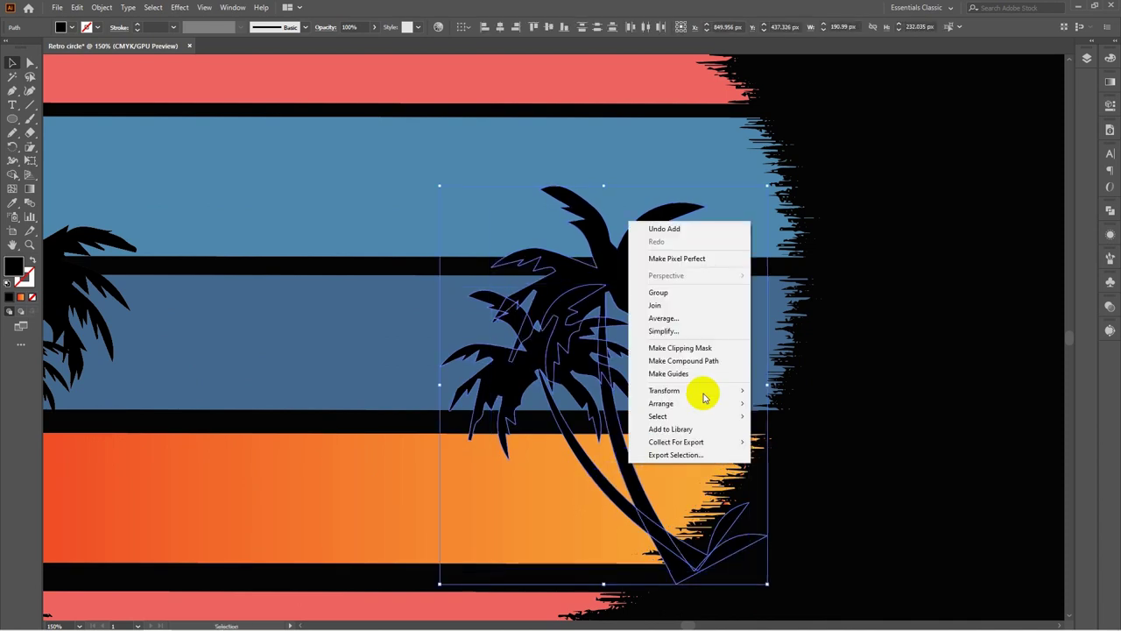
click(687, 294)
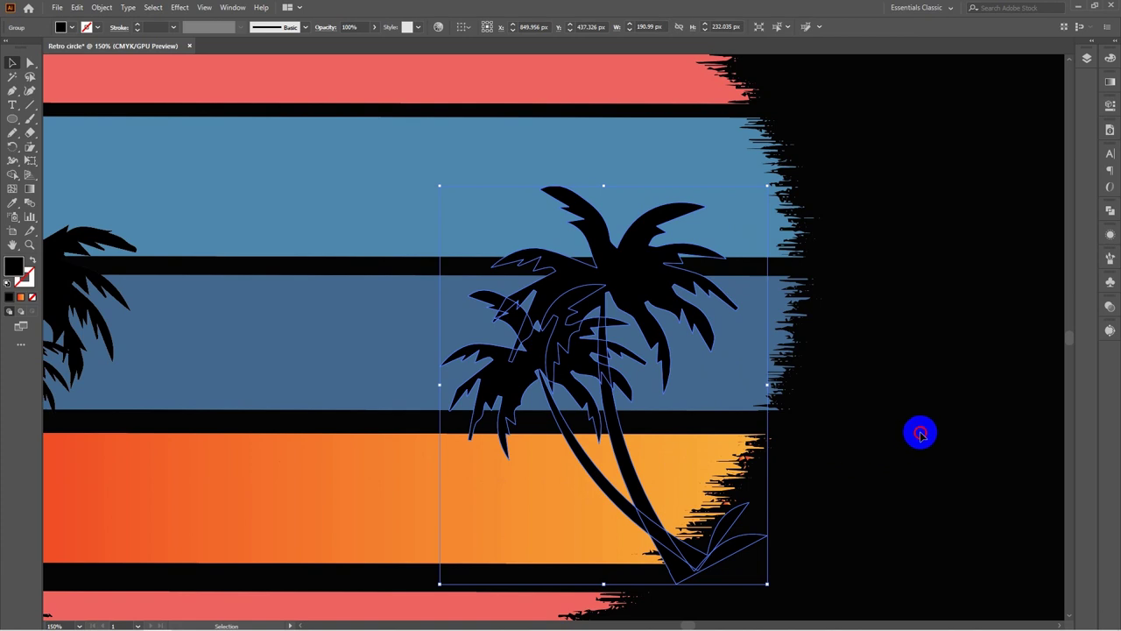
click(918, 433)
scroll(648, 478, down, 2)
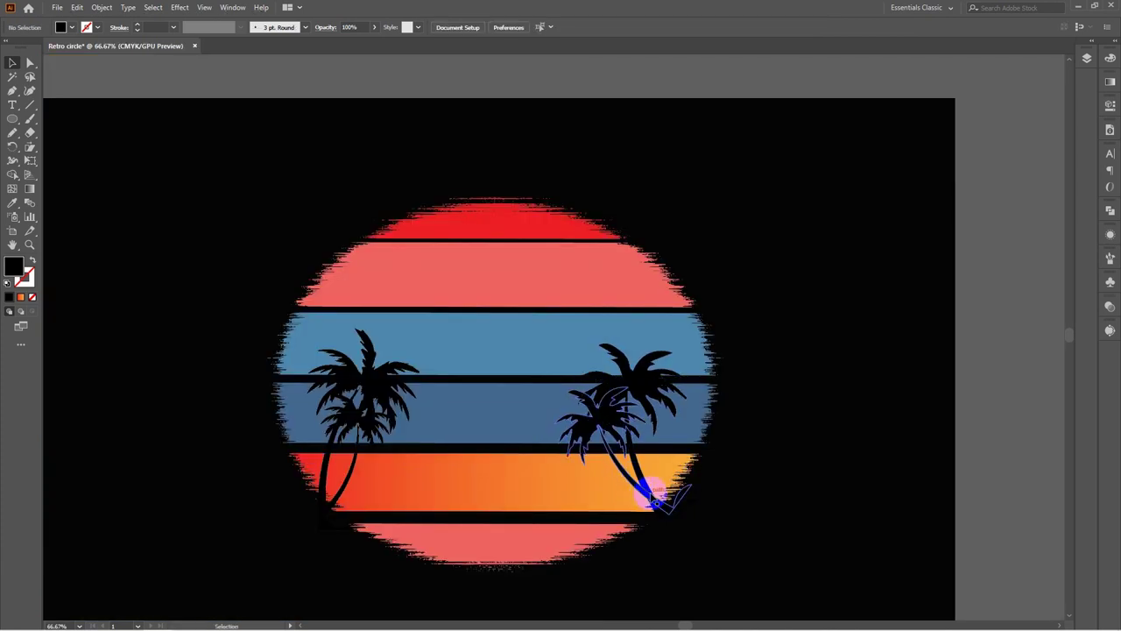
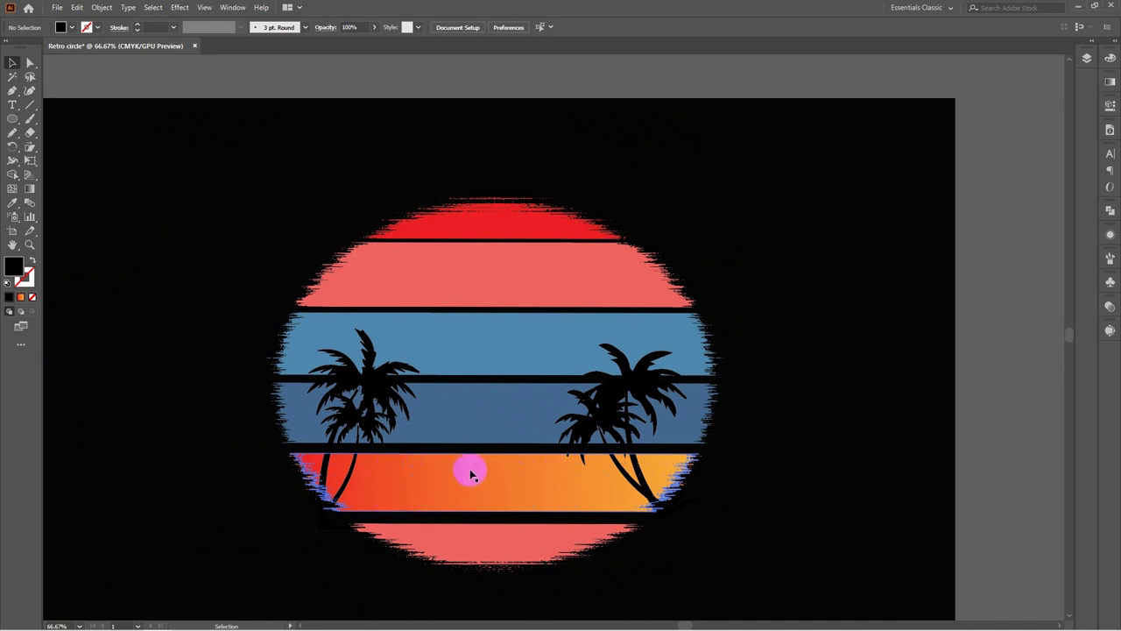
scroll(443, 489, down, 2)
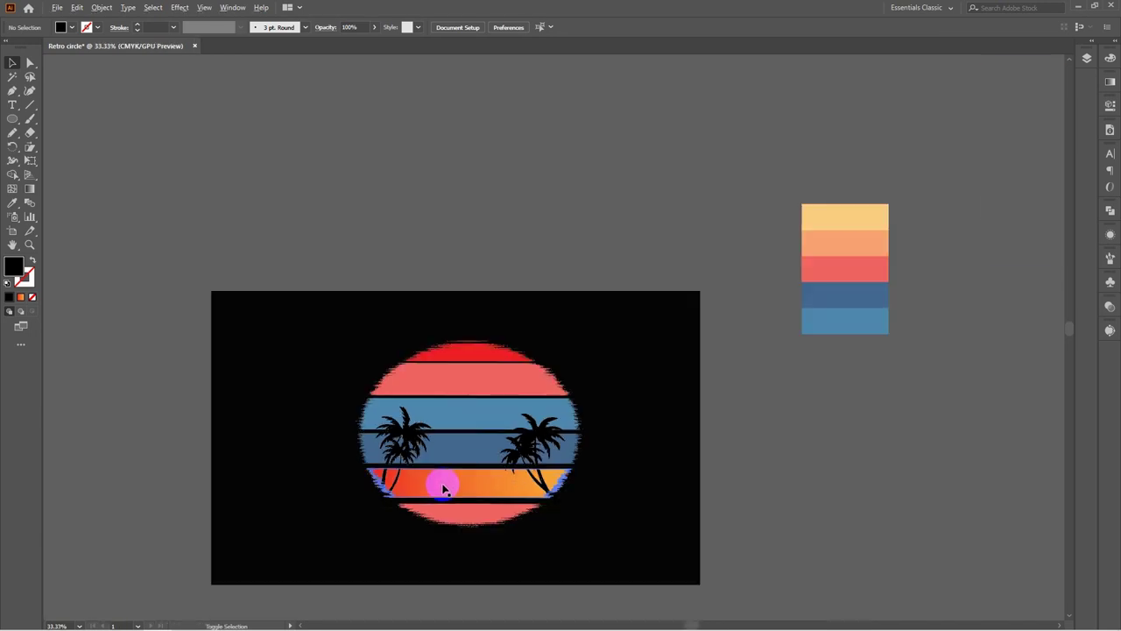
scroll(442, 489, up, 2)
drag(452, 523, 481, 301)
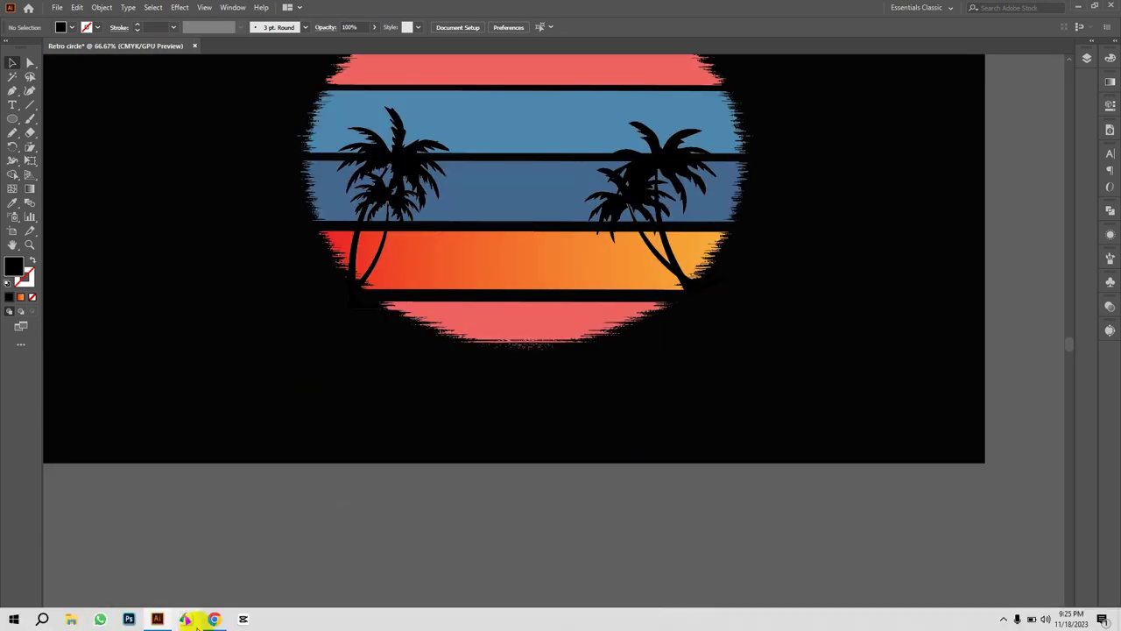
Switch to Chrome, search Google for "Kongfu Vector" in a new tab and show the image results
click(214, 618)
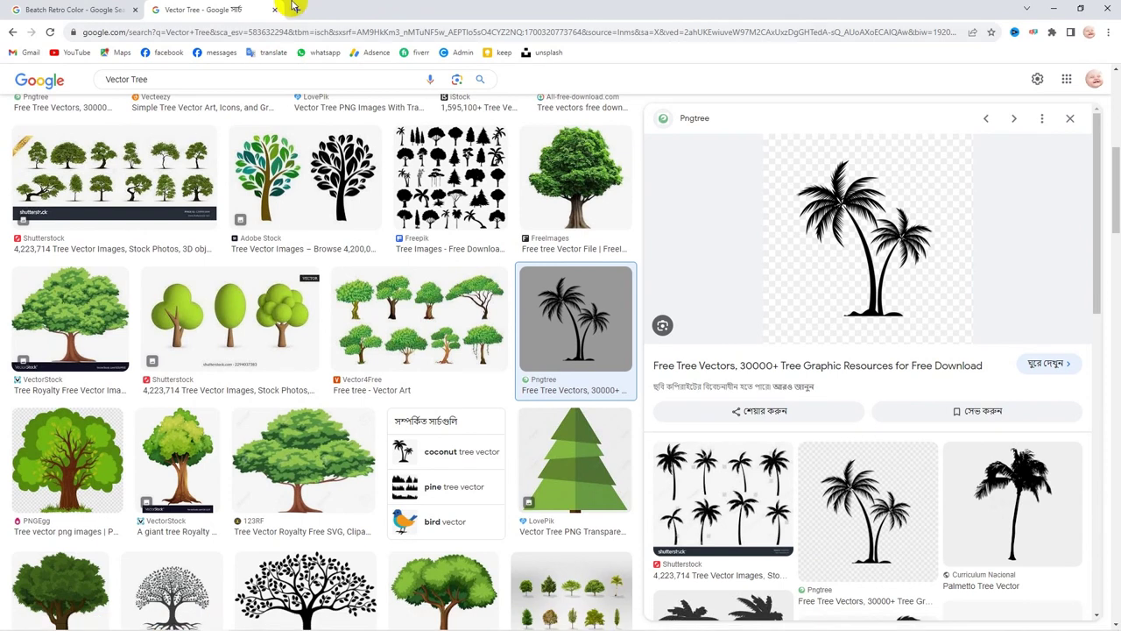
click(296, 10)
click(276, 28)
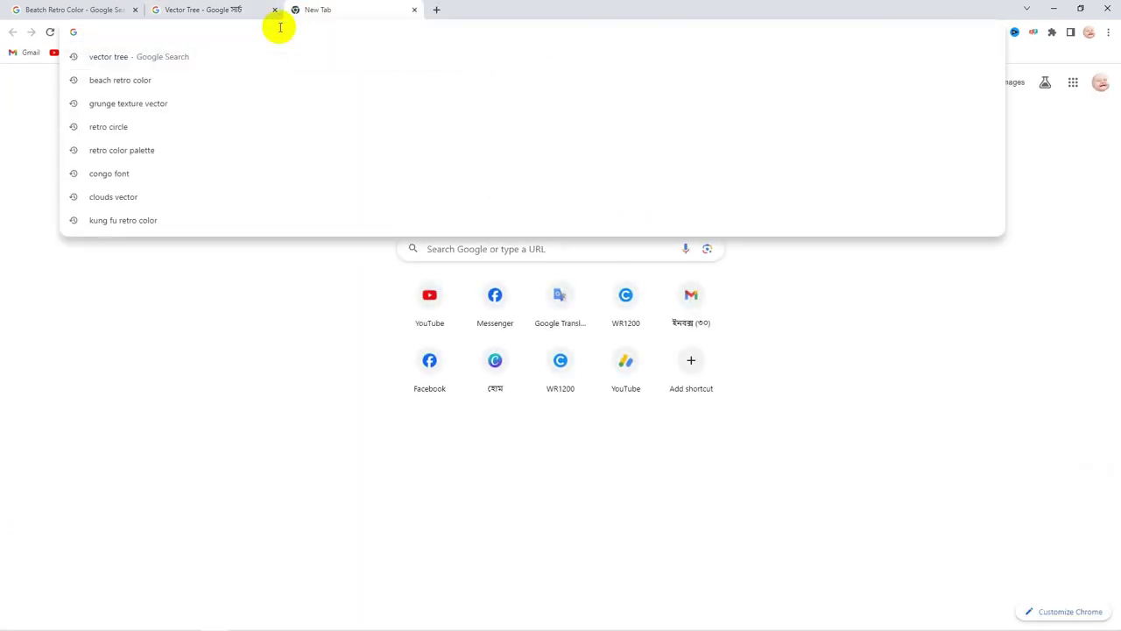
text(Kong)
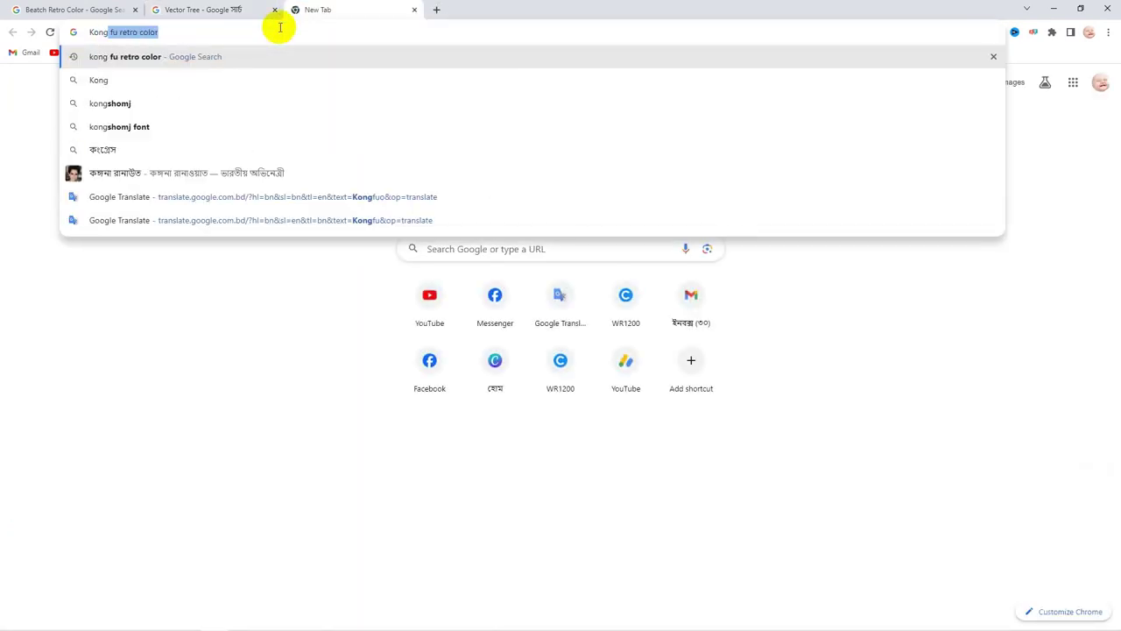
text(fu )
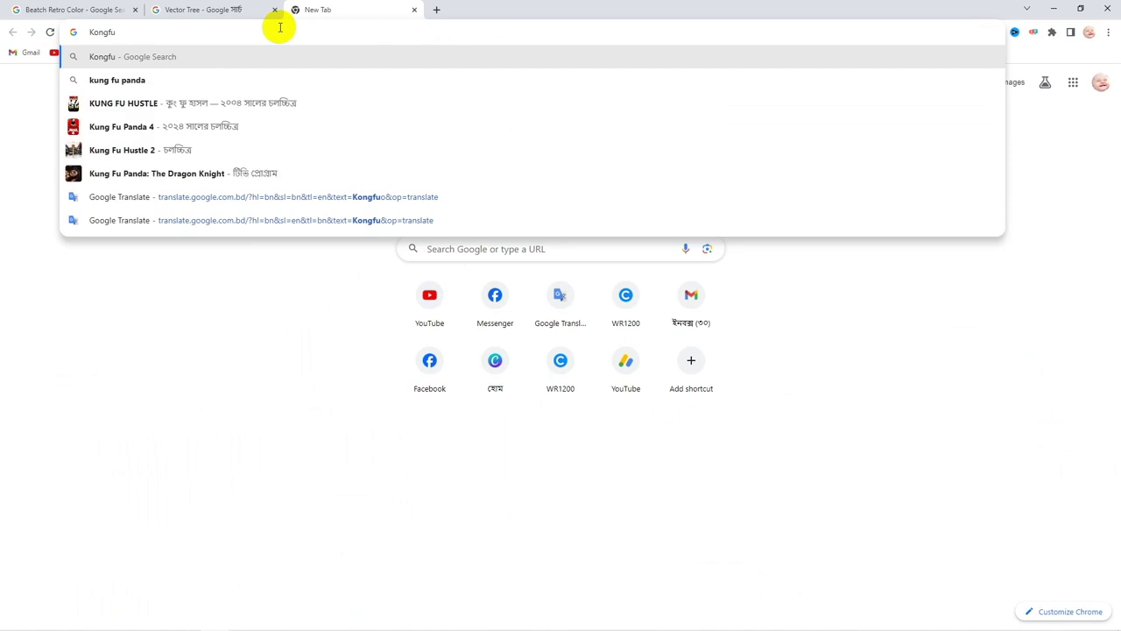
text(Vector)
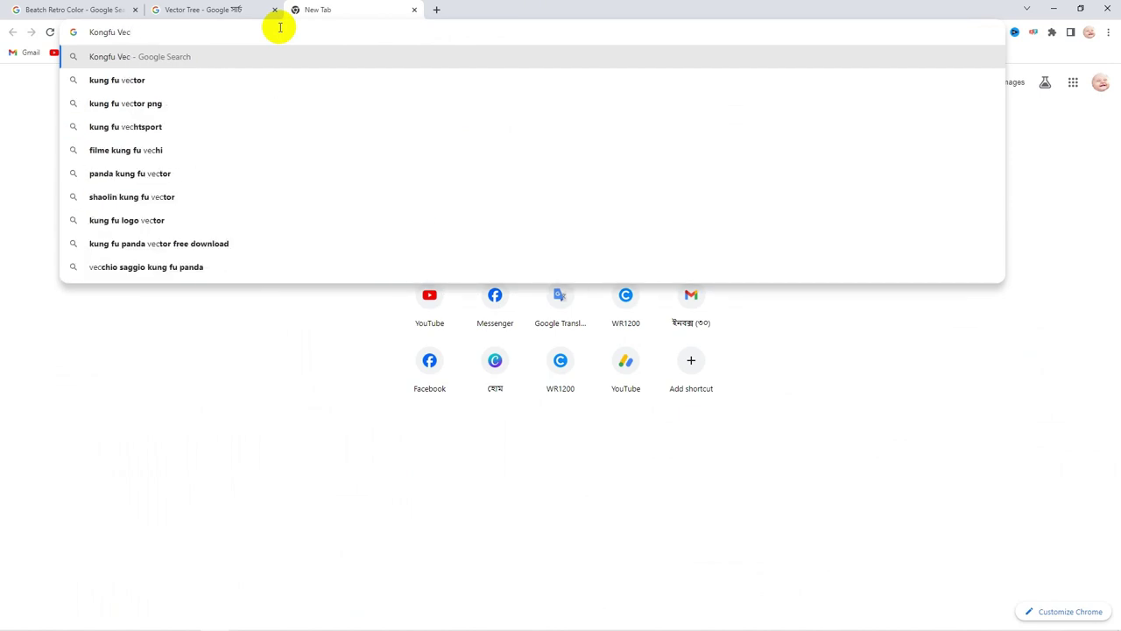
key(Return)
scroll(306, 321, down, 4)
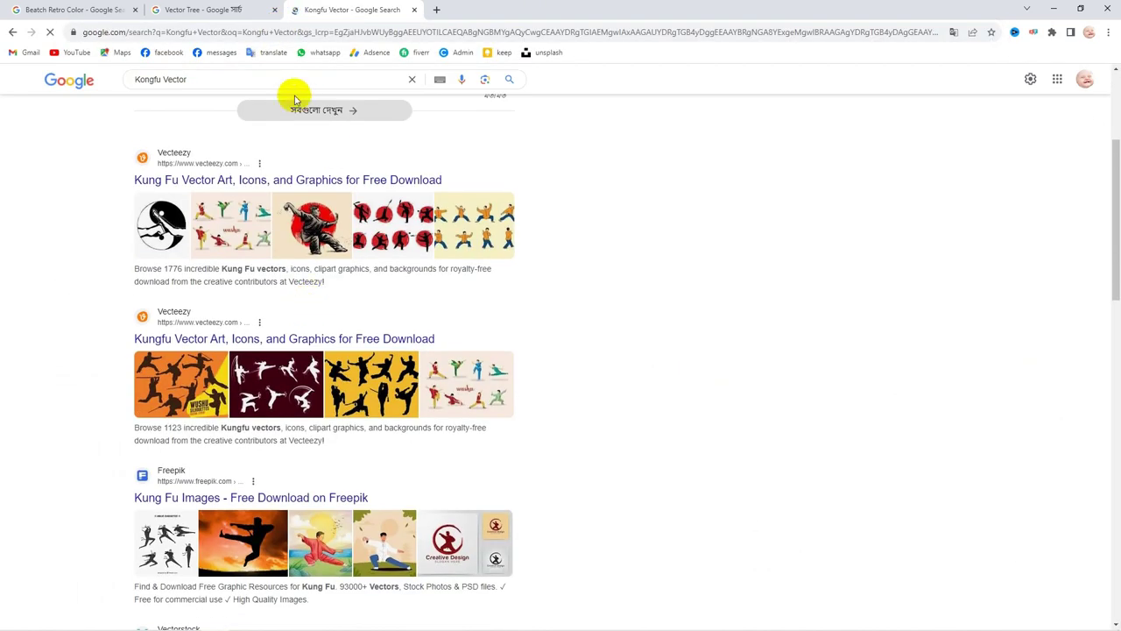
scroll(280, 107, up, 4)
click(210, 128)
click(210, 128)
Browse the "Kongfu Vector" image results and preview the orange-robed Shaolin monk illustration with its related images
scroll(845, 363, down, 3)
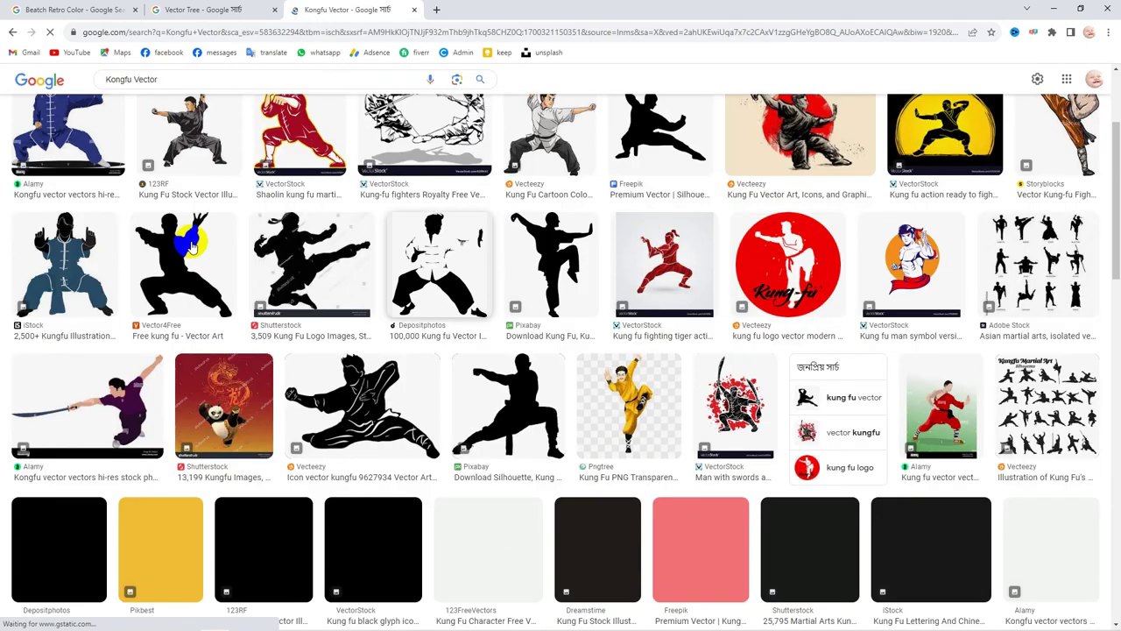
scroll(663, 289, up, 3)
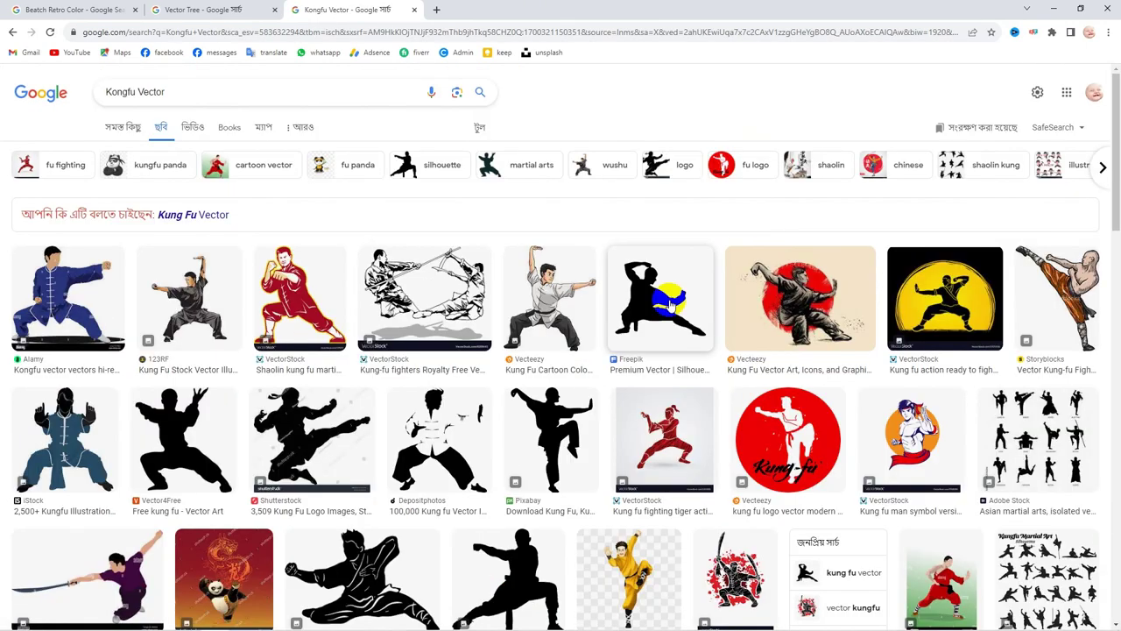
scroll(700, 324, down, 8)
click(768, 403)
click(12, 32)
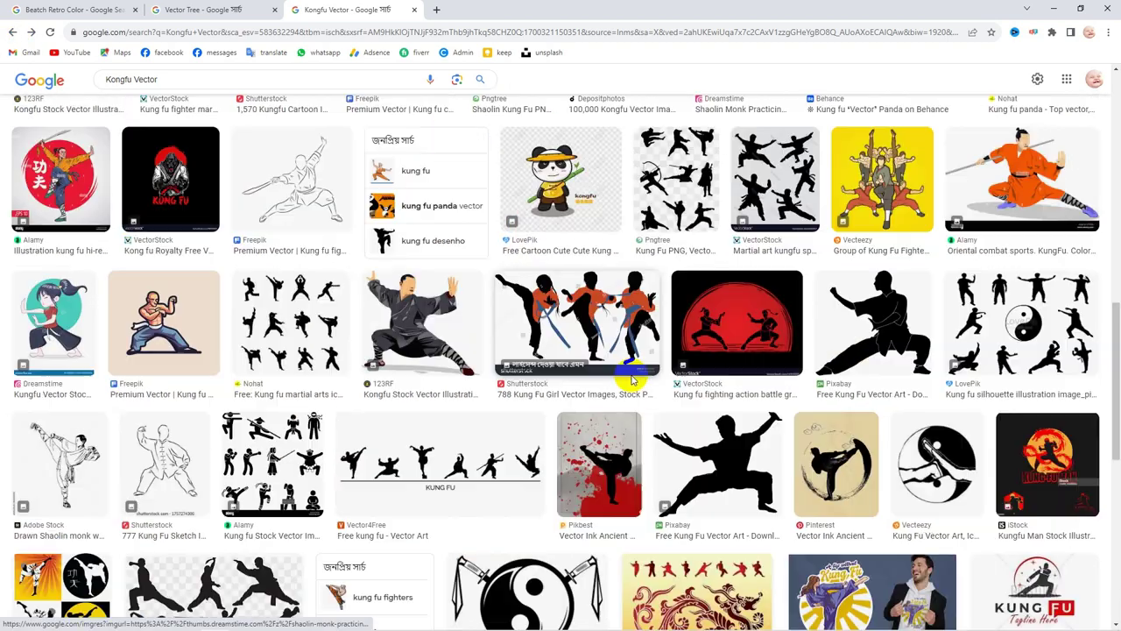
scroll(827, 464, up, 7)
click(740, 486)
scroll(665, 512, down, 14)
scroll(561, 351, down, 16)
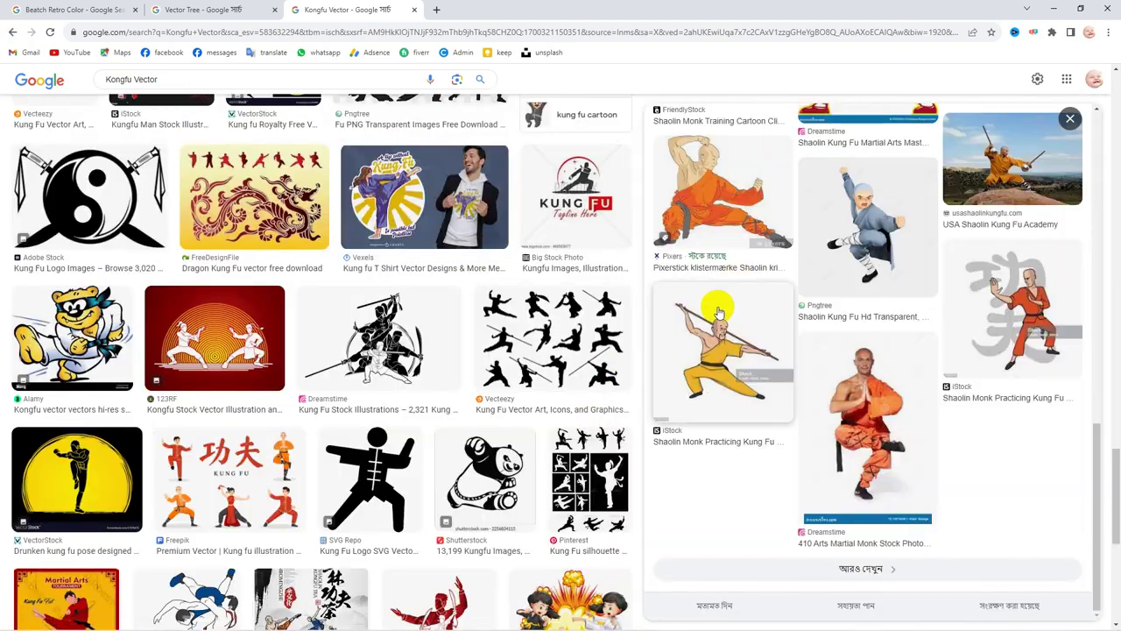
Look back through the image results for a suitable sheet of kung fu silhouettes
scroll(718, 305, up, 12)
scroll(398, 257, up, 6)
scroll(399, 257, up, 18)
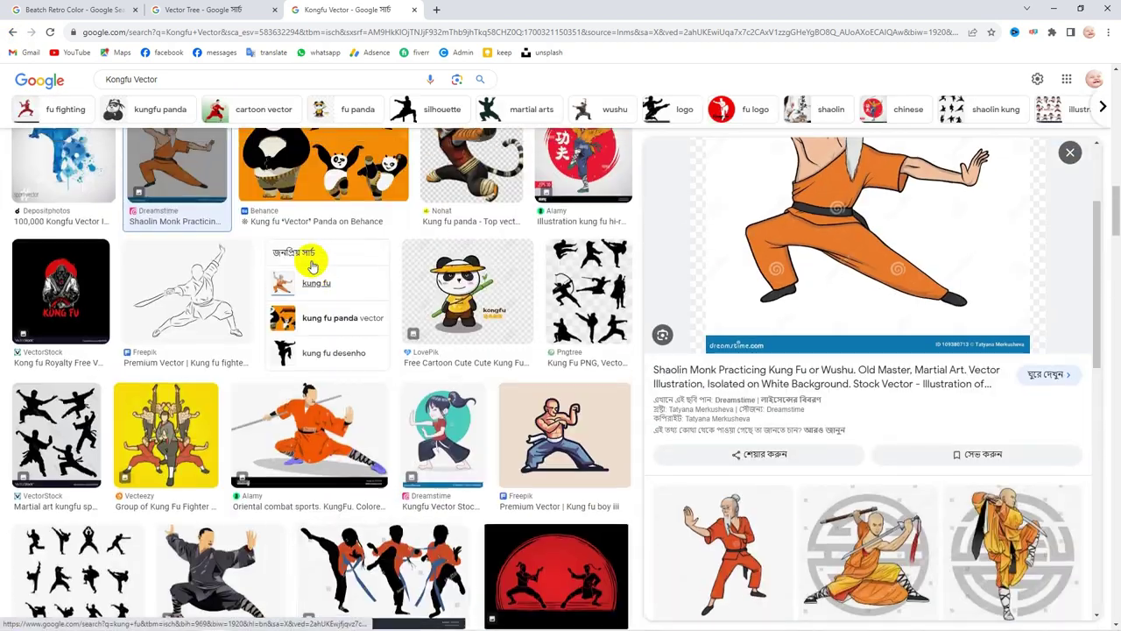
scroll(441, 287, up, 15)
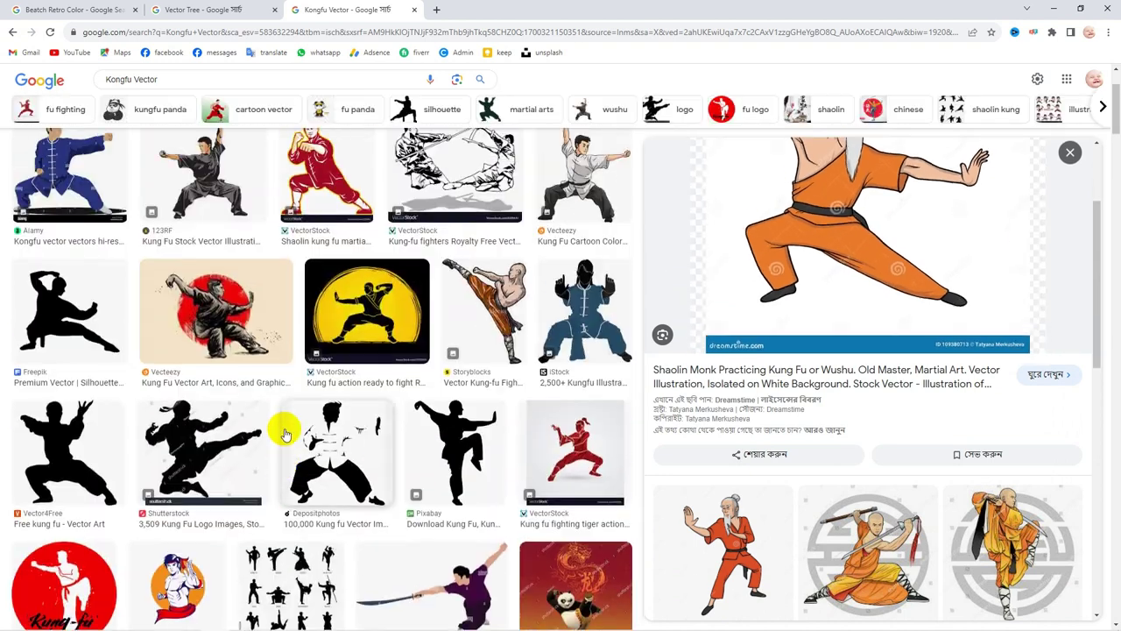
scroll(279, 444, down, 4)
scroll(242, 370, down, 10)
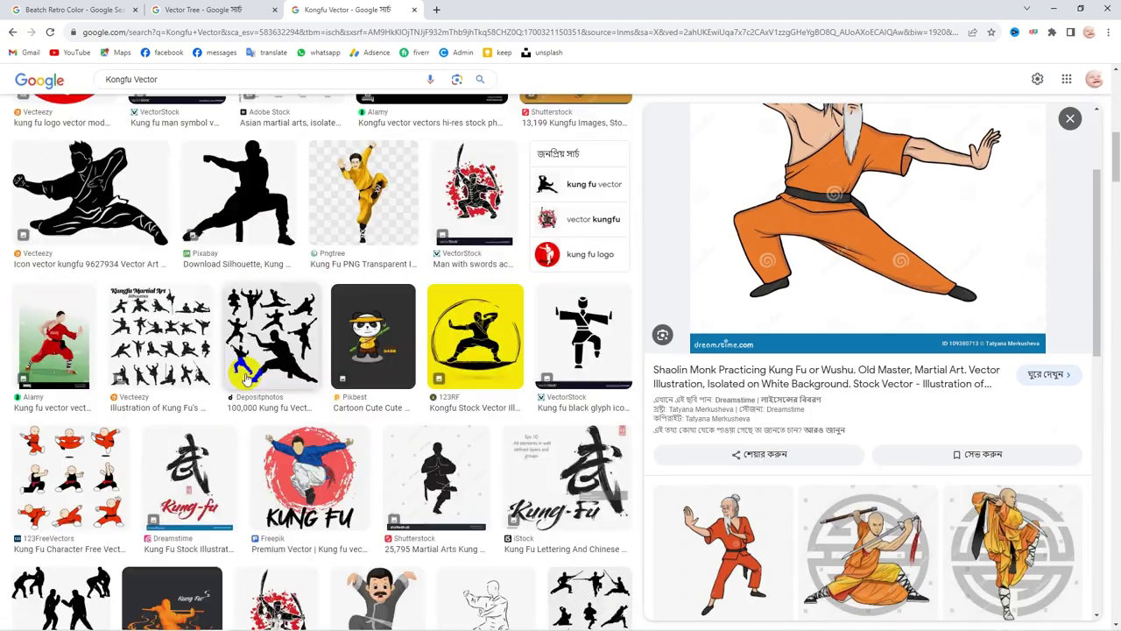
scroll(612, 225, down, 3)
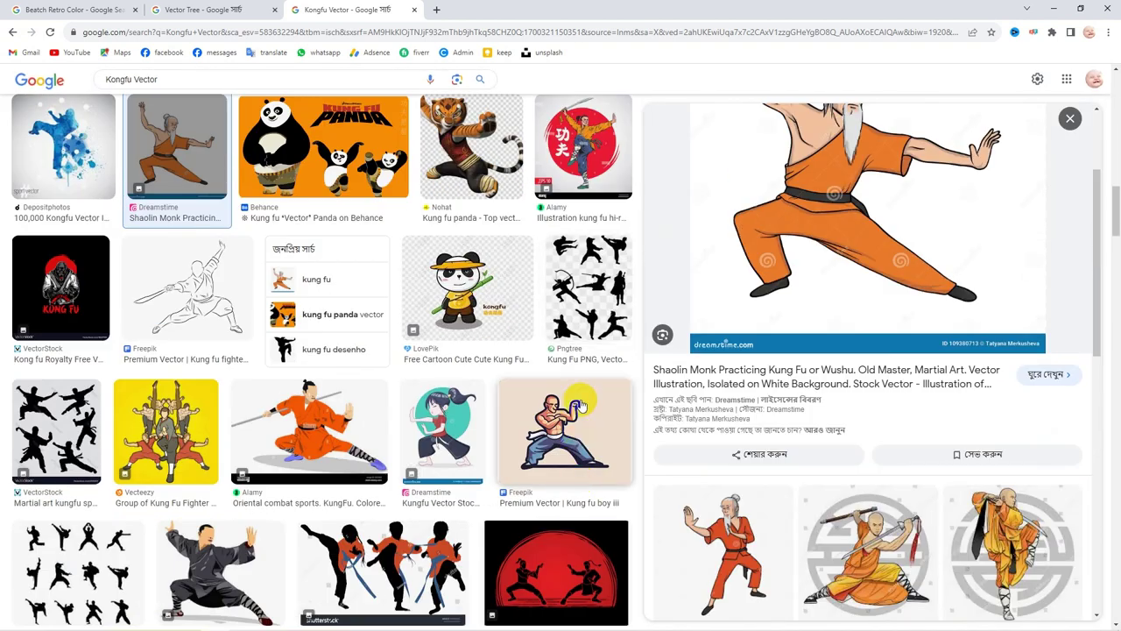
Open the Pngtree silhouette result, preview the related sheet of six black fighting poses and capture that sheet as a screen snip
click(585, 277)
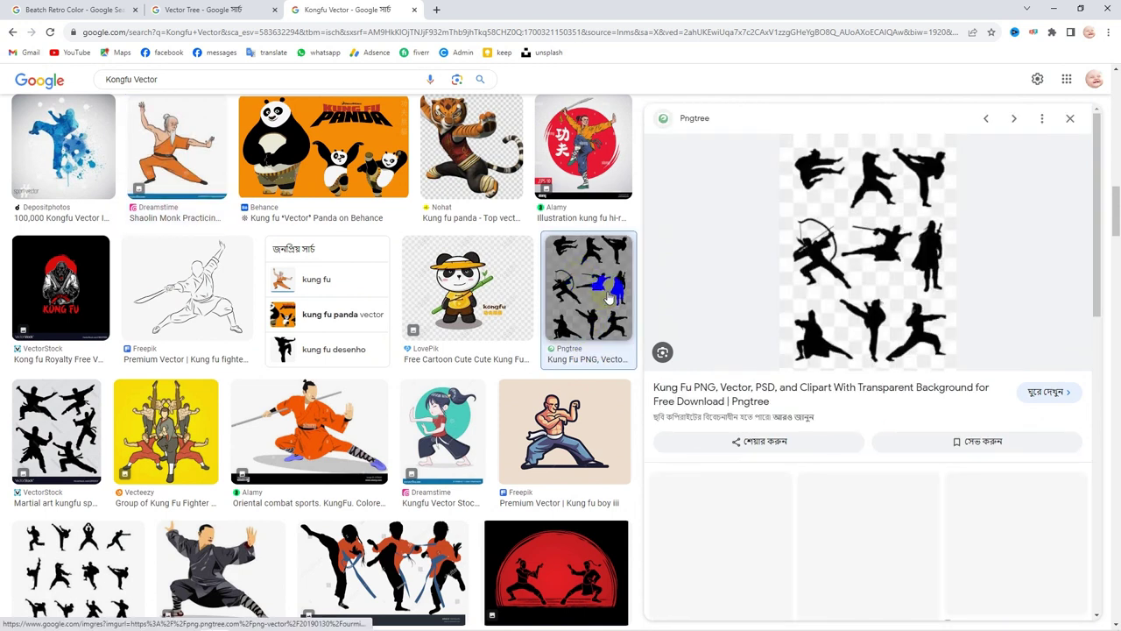
scroll(921, 347, down, 3)
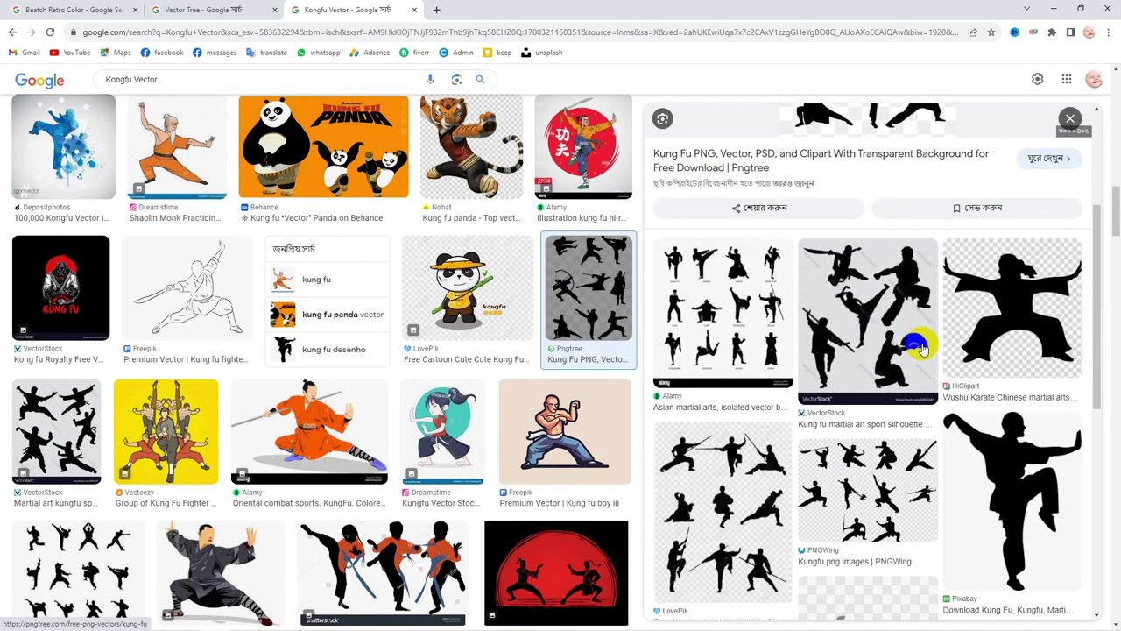
scroll(695, 475, down, 4)
scroll(918, 357, up, 7)
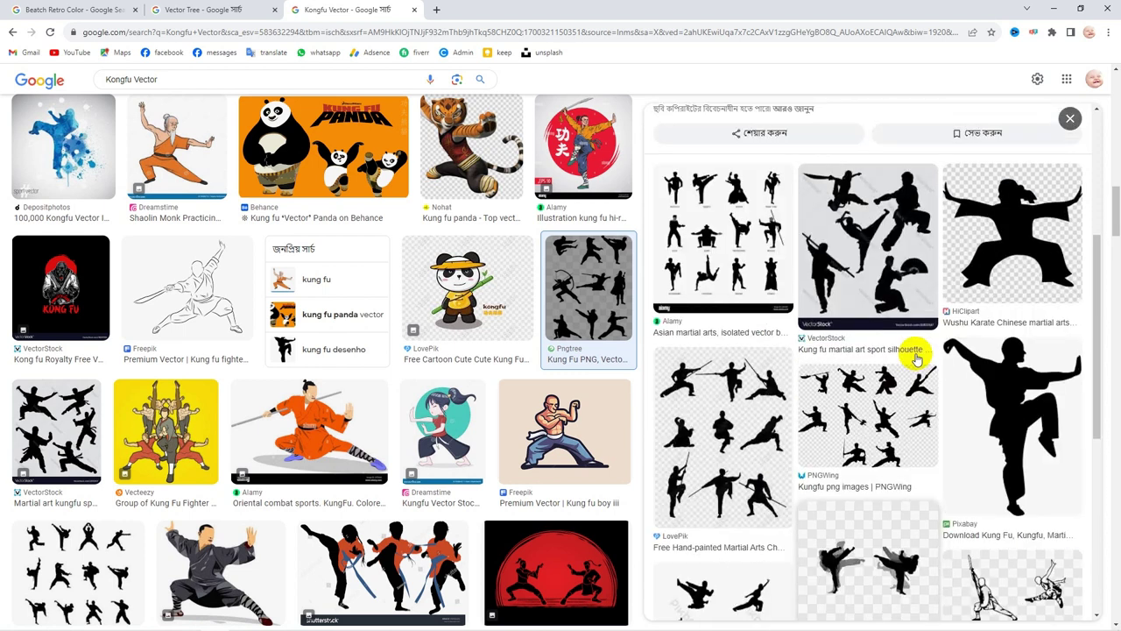
scroll(908, 256, down, 10)
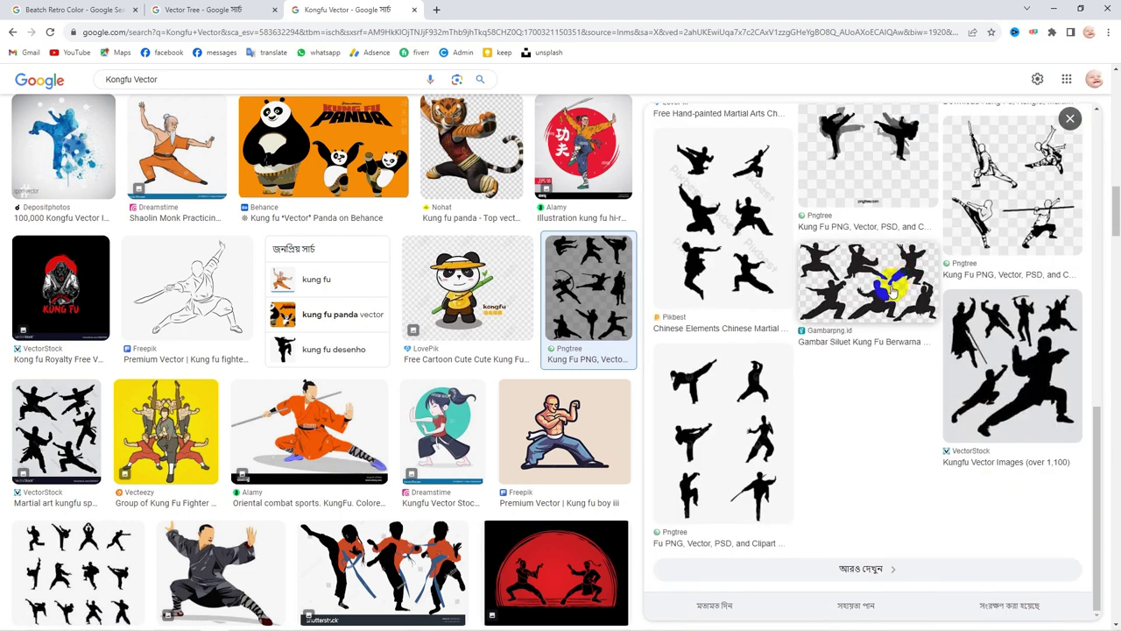
click(690, 445)
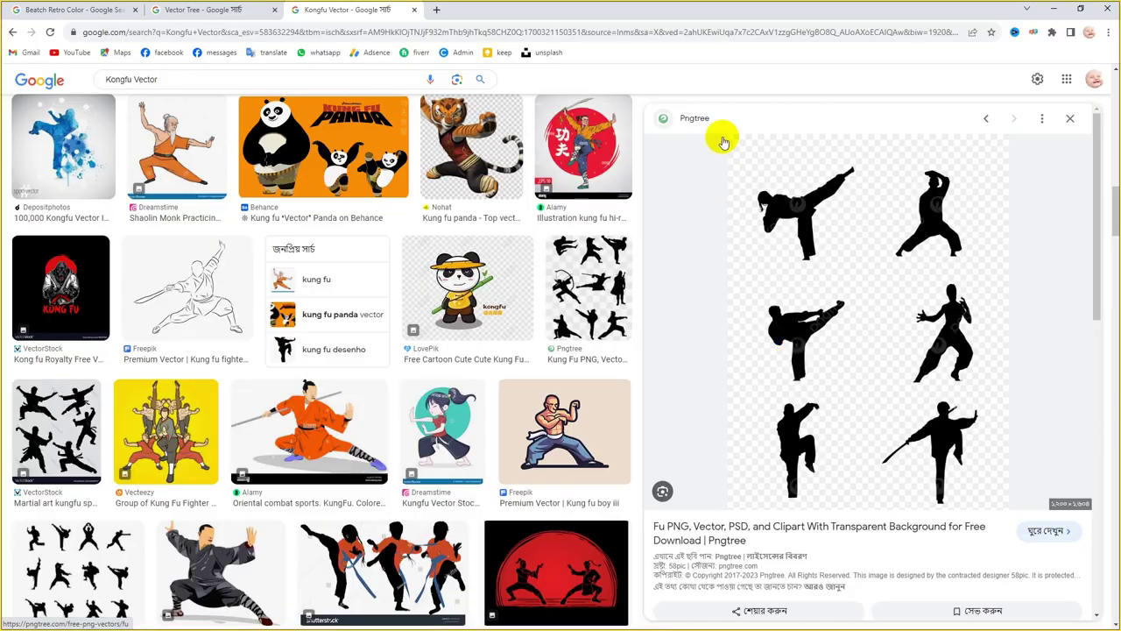
key(super+shift+s)
drag(729, 149, 998, 503)
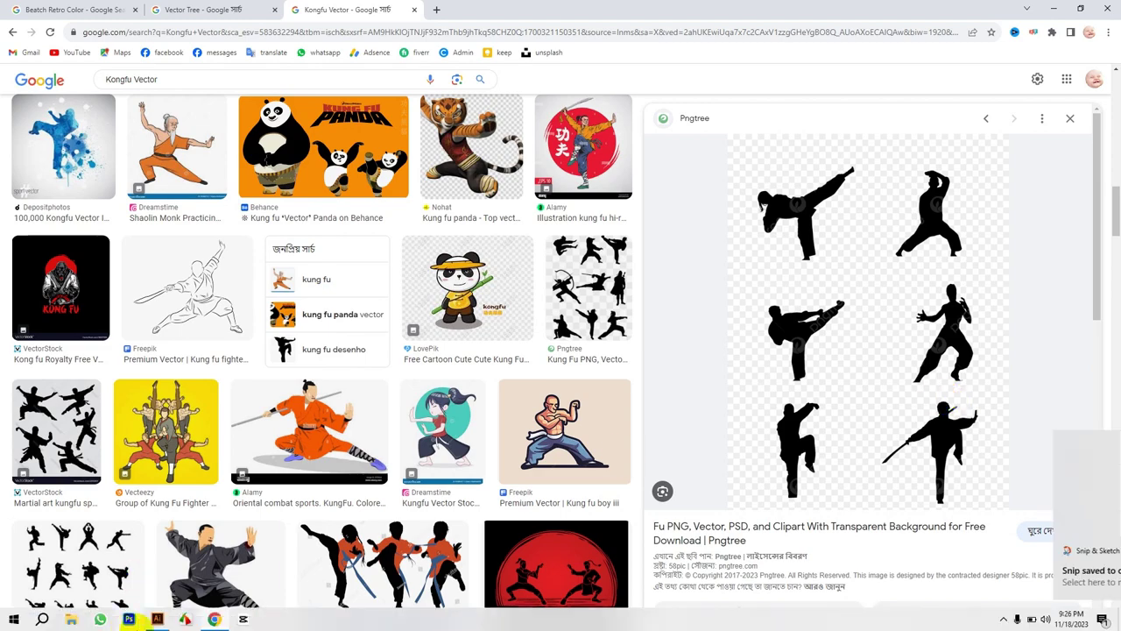
Switch to Illustrator, paste the snip, place it on the empty canvas right of the artboard and scale it to about 390 by 519 px
click(157, 619)
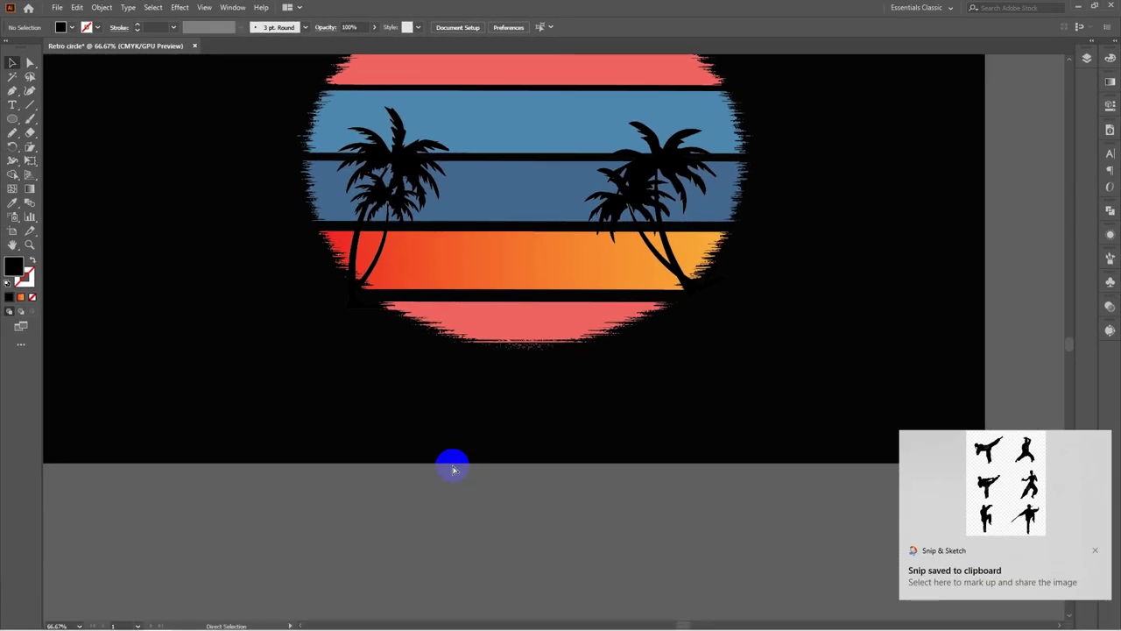
key(ctrl+v)
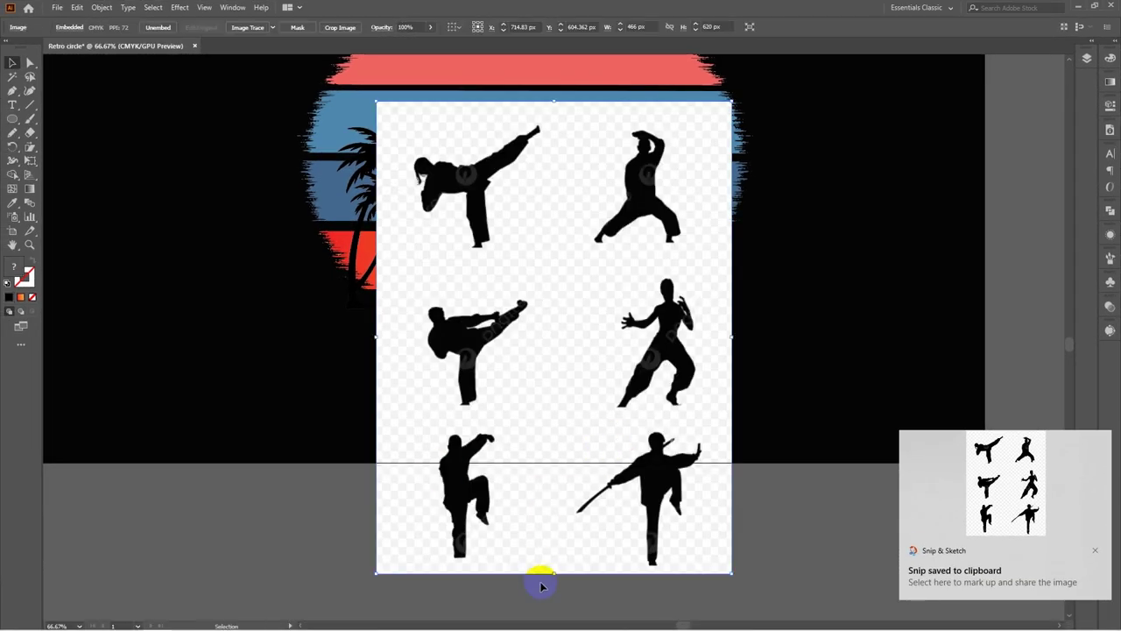
drag(551, 575, 551, 440)
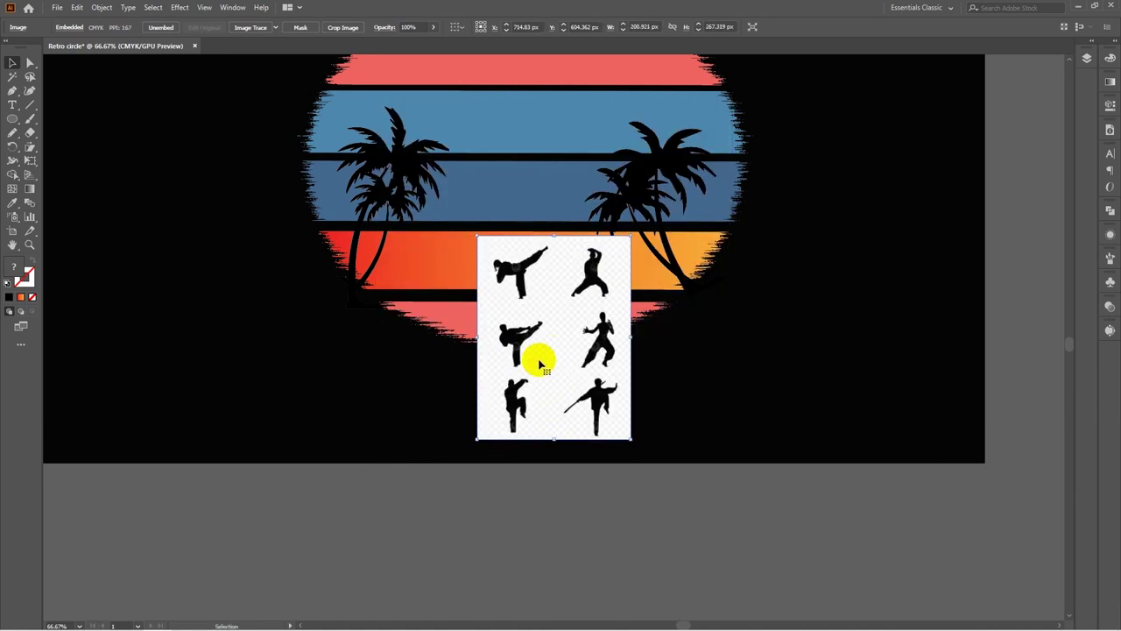
drag(542, 361, 874, 369)
drag(876, 366, 822, 277)
drag(844, 359, 858, 453)
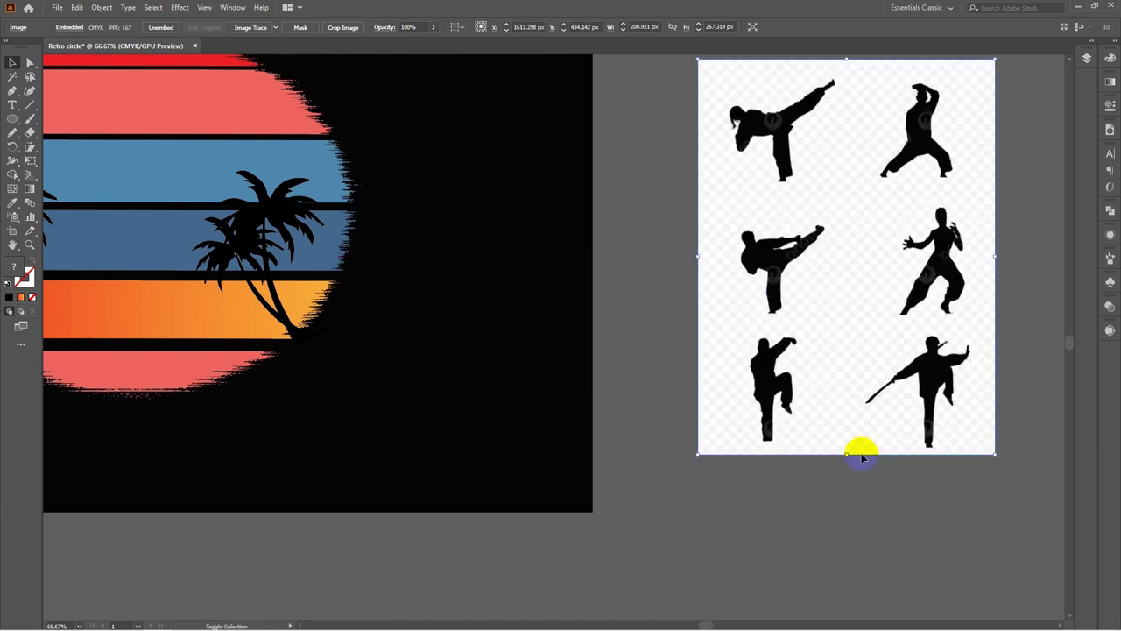
drag(833, 240, 820, 344)
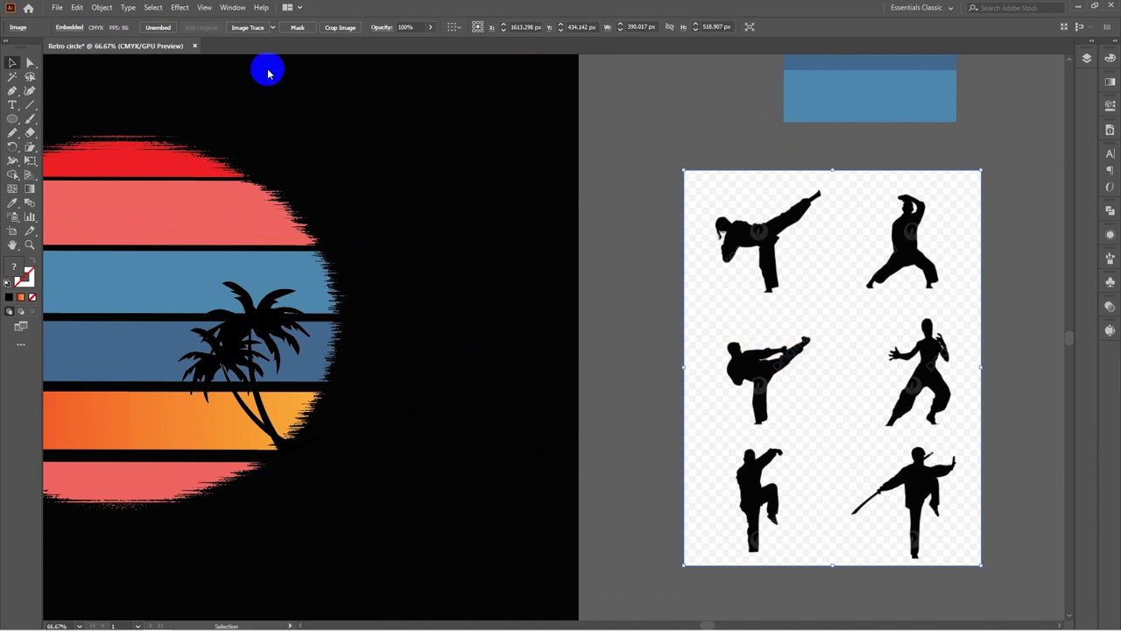
Image Trace the pasted silhouette sheet with the default preset, expand the tracing and ungroup it
click(250, 28)
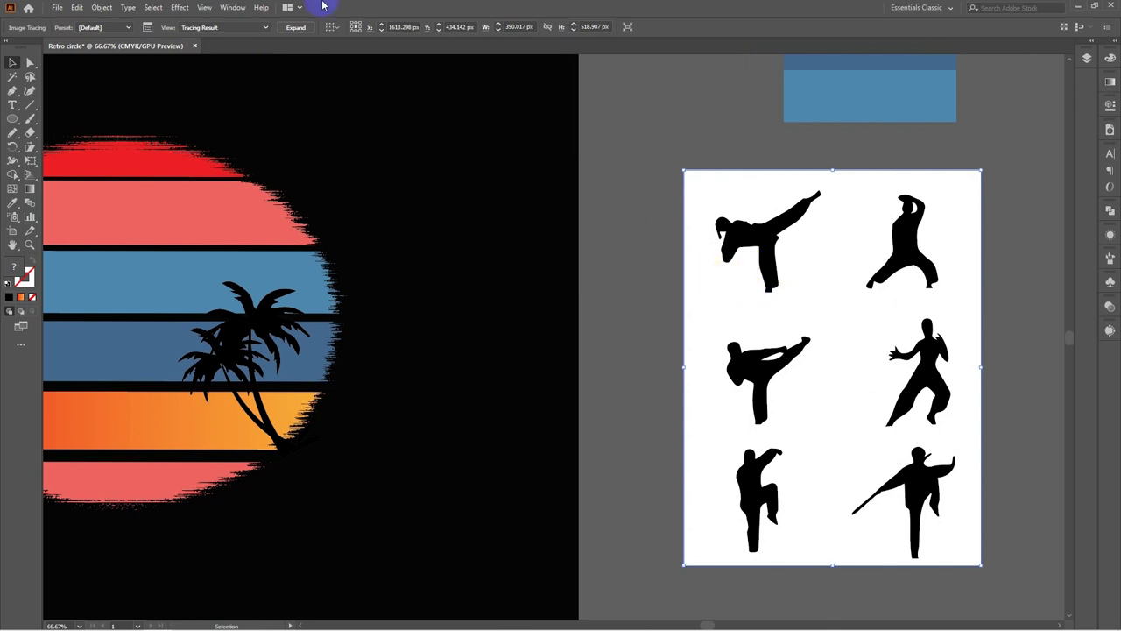
click(295, 27)
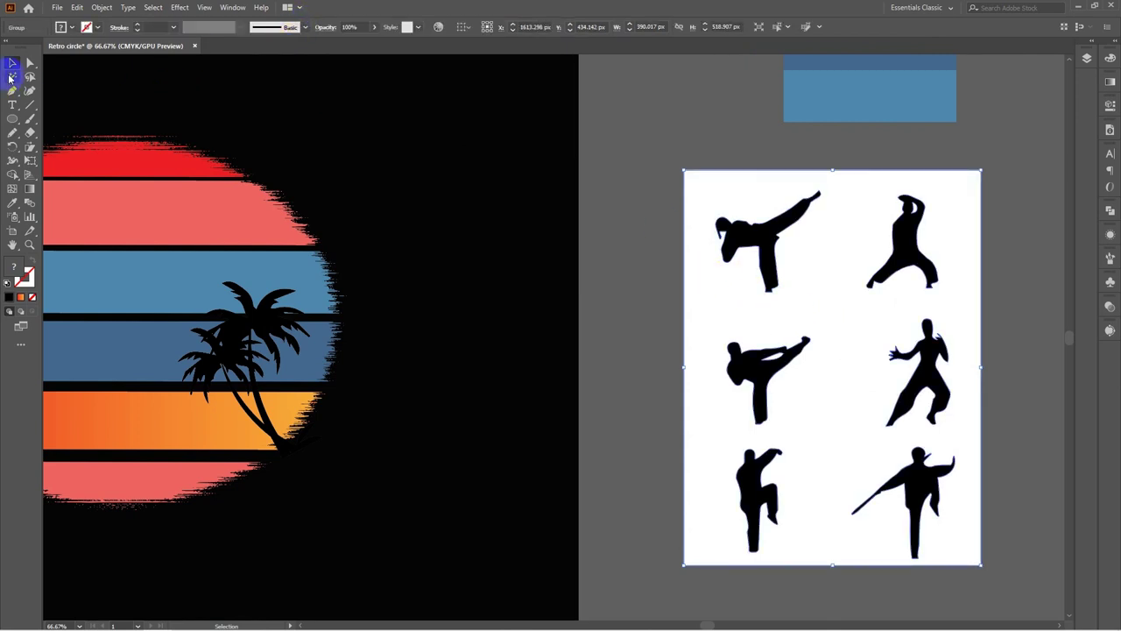
click(10, 77)
click(766, 318)
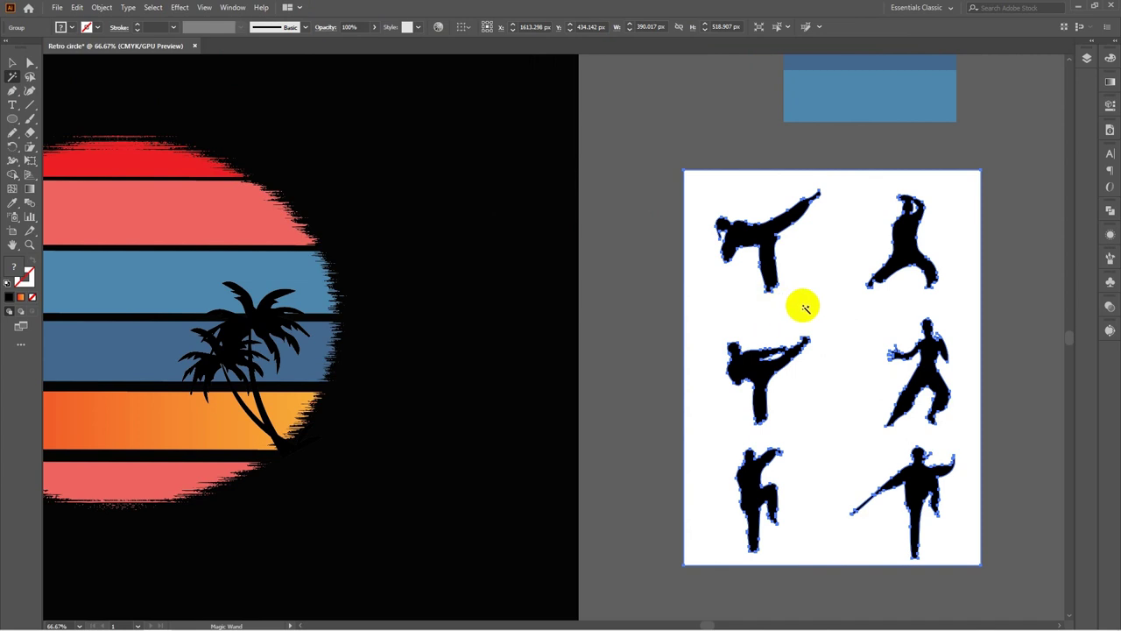
click(11, 64)
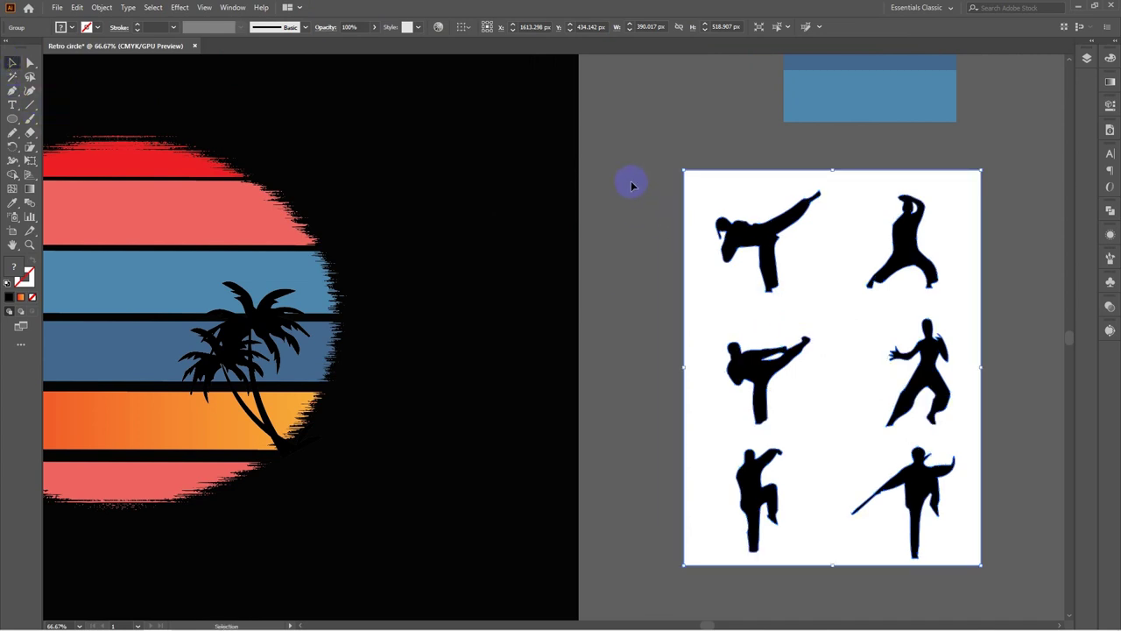
right_click(832, 294)
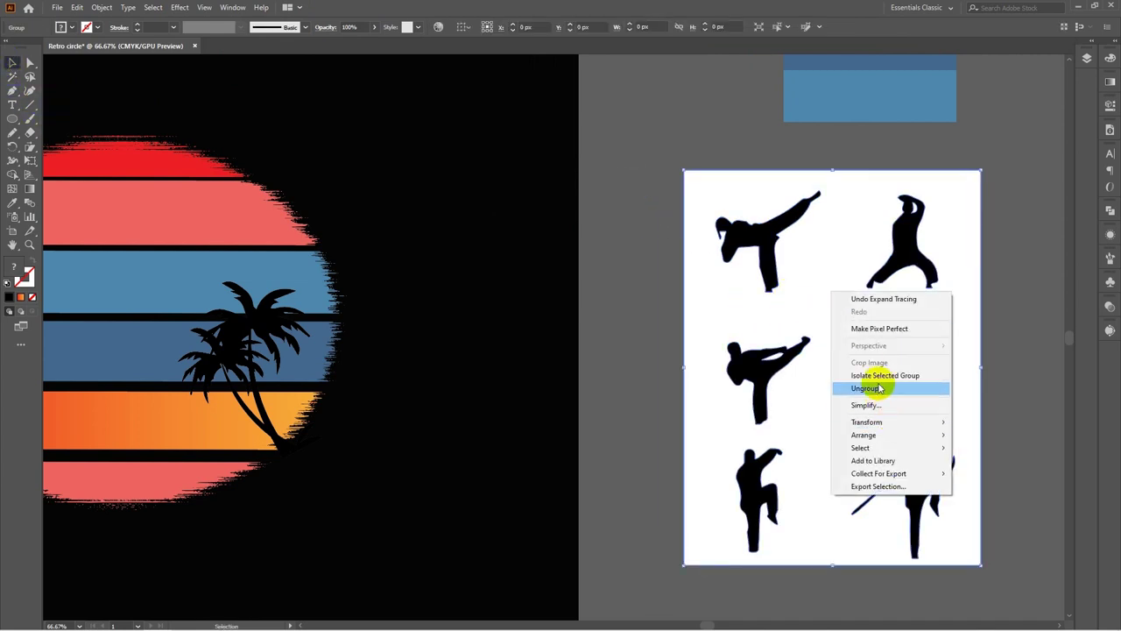
click(879, 388)
Delete the white background around the traced fighter silhouettes using the Magic Wand
click(11, 78)
click(767, 321)
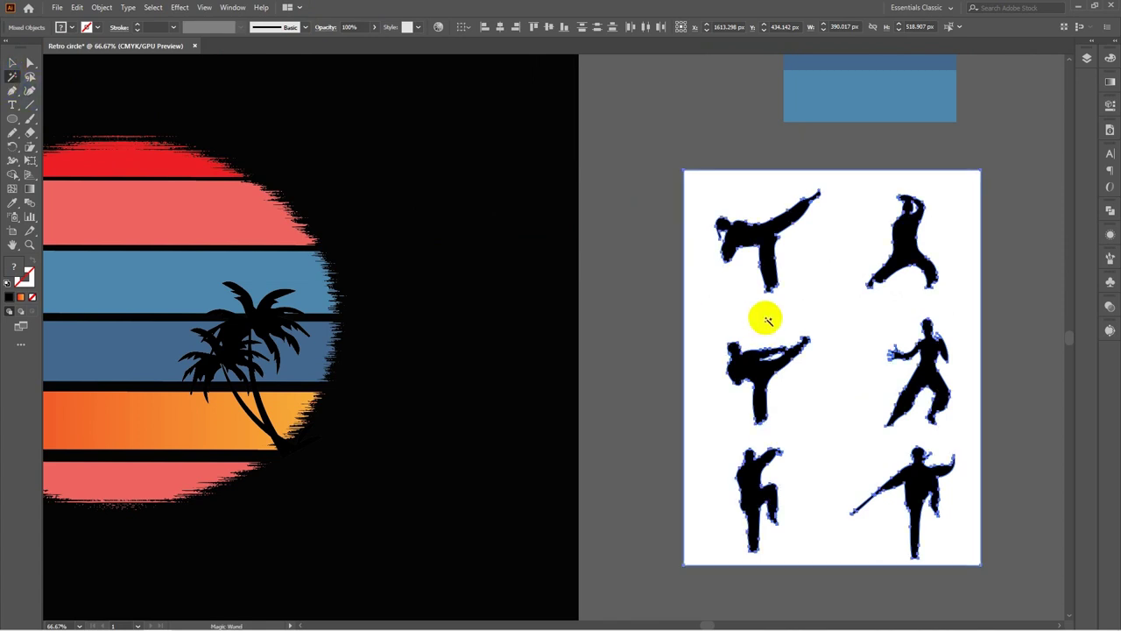
key(Delete)
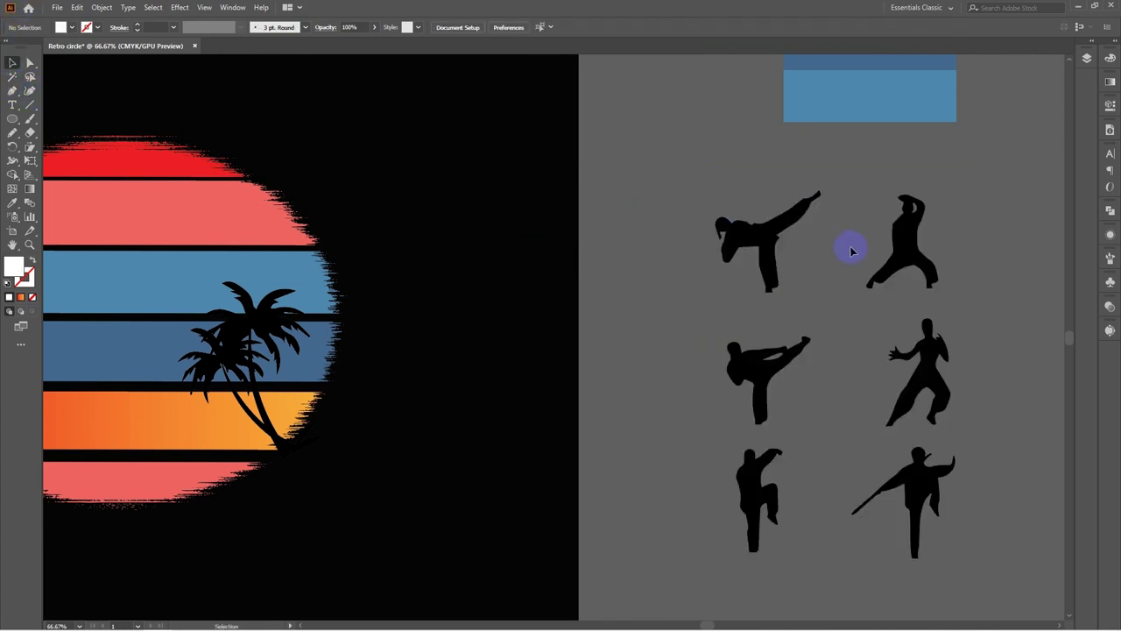
Move the fighting-stance figure and the high-kicking figure into the retro circle, facing each other between the palms
scroll(771, 236, down, 2)
scroll(771, 237, left, 2)
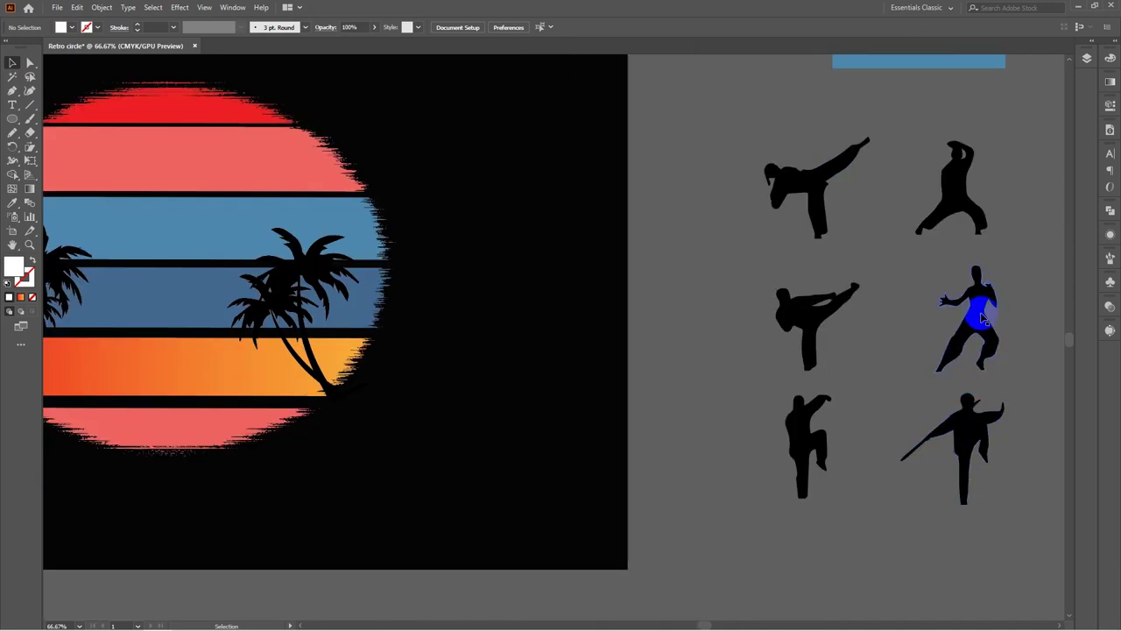
drag(983, 319, 208, 335)
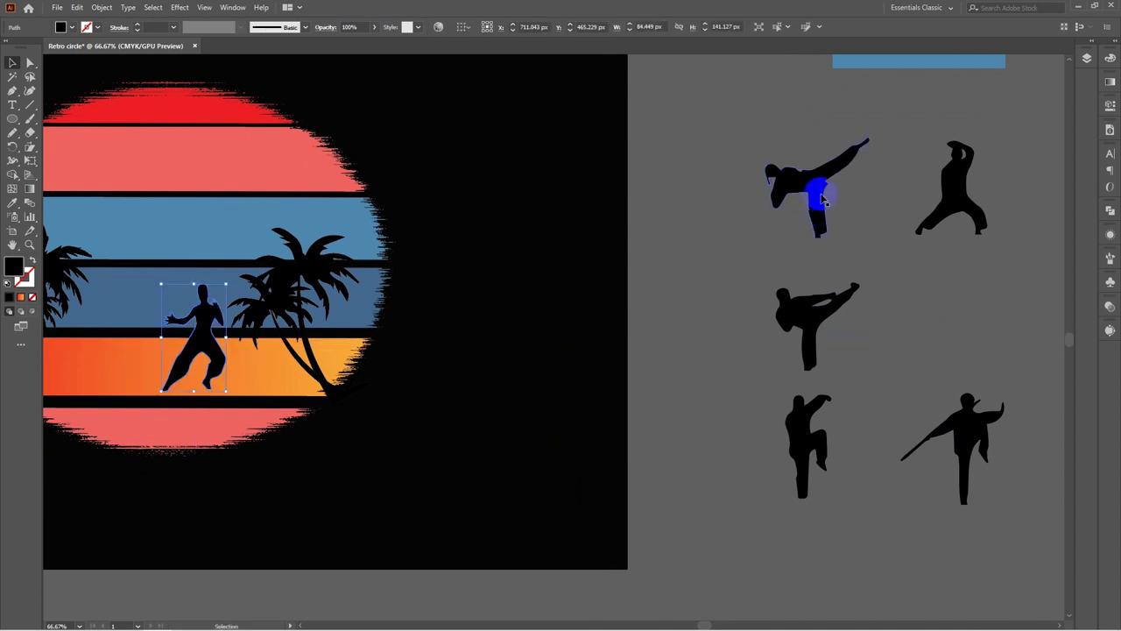
drag(819, 197, 91, 344)
drag(319, 353, 580, 294)
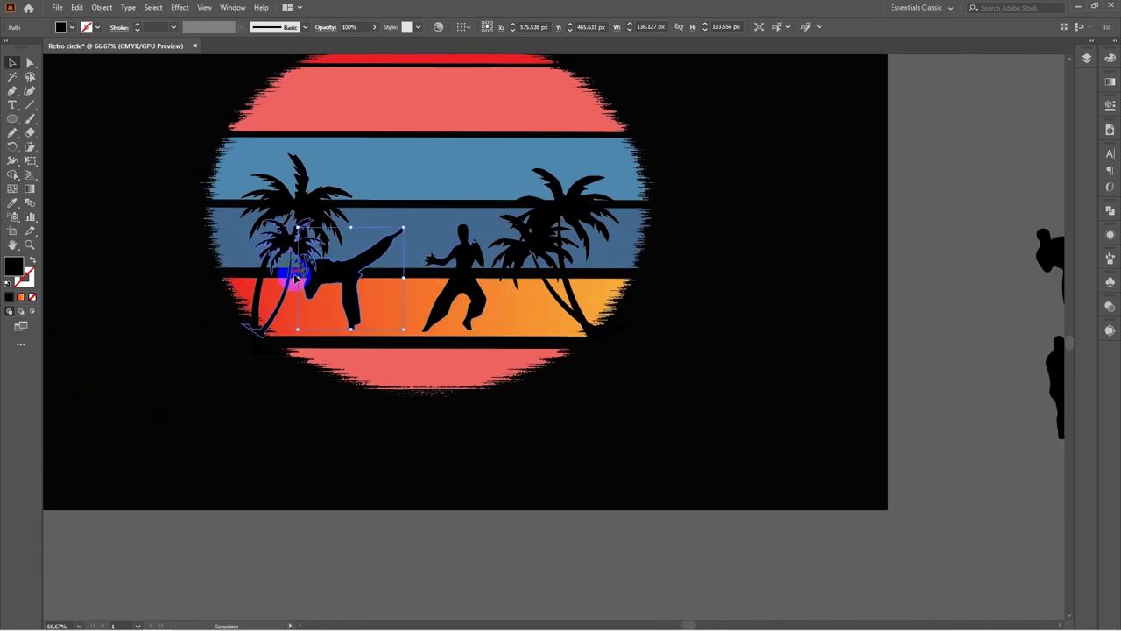
Shift the left palm group toward the circle's left edge, enlarge it into the upper pink band and tilt it slightly clockwise
drag(261, 301, 227, 277)
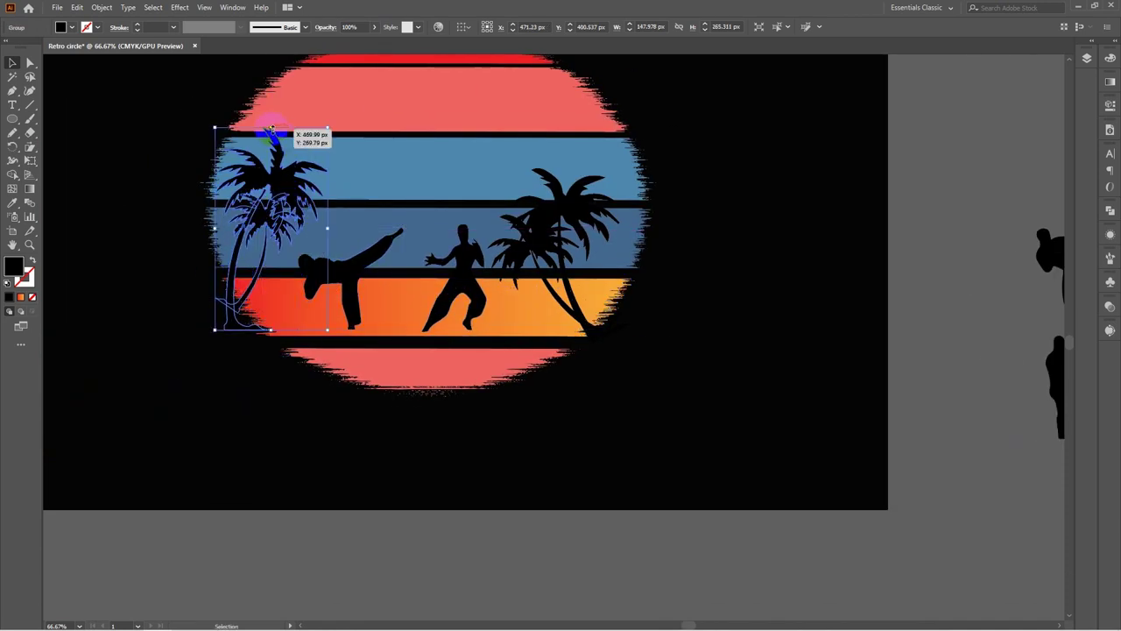
drag(271, 128, 271, 80)
drag(231, 223, 245, 227)
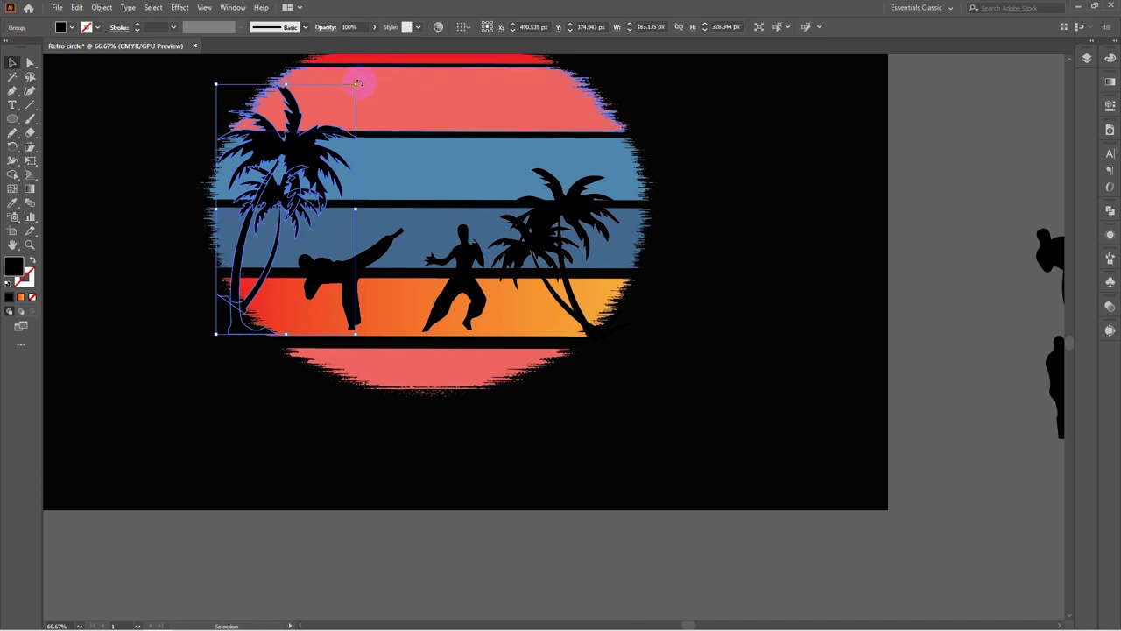
drag(359, 84, 386, 96)
drag(217, 306, 237, 309)
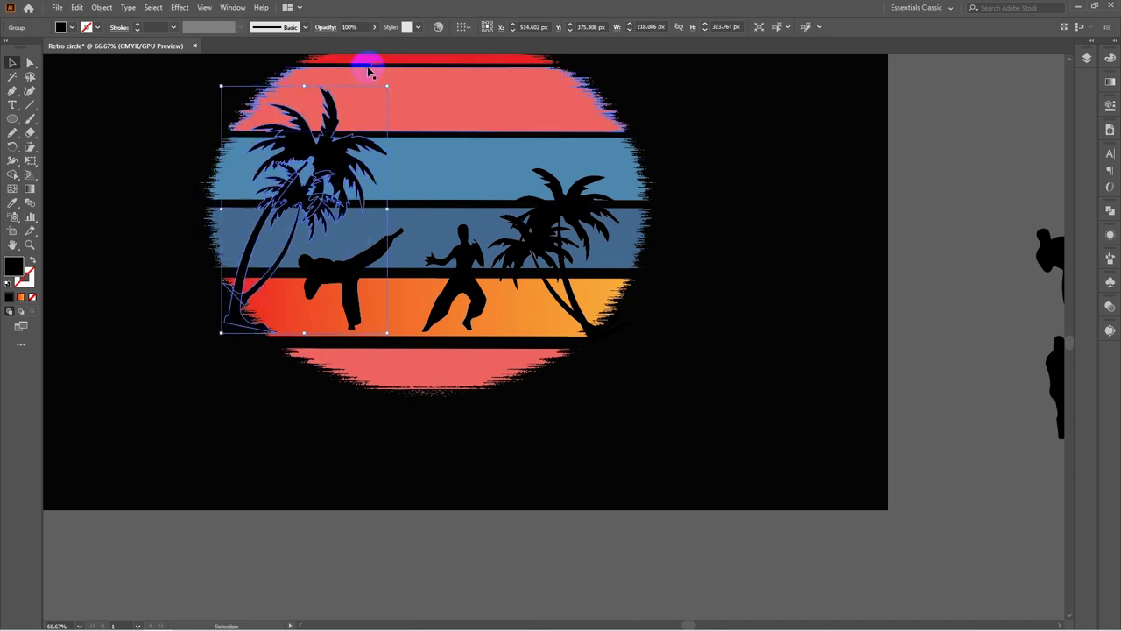
drag(303, 86, 303, 68)
click(859, 222)
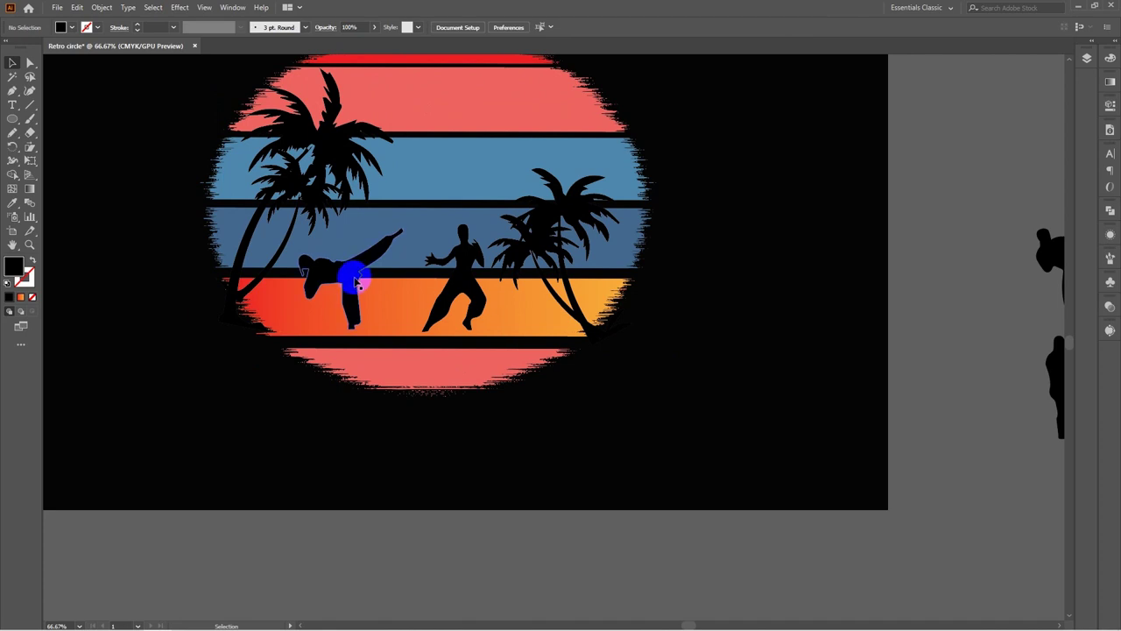
Nudge the kicking figure and the fighting-stance figure slightly upward within the circle
drag(355, 285, 354, 277)
drag(455, 297, 463, 280)
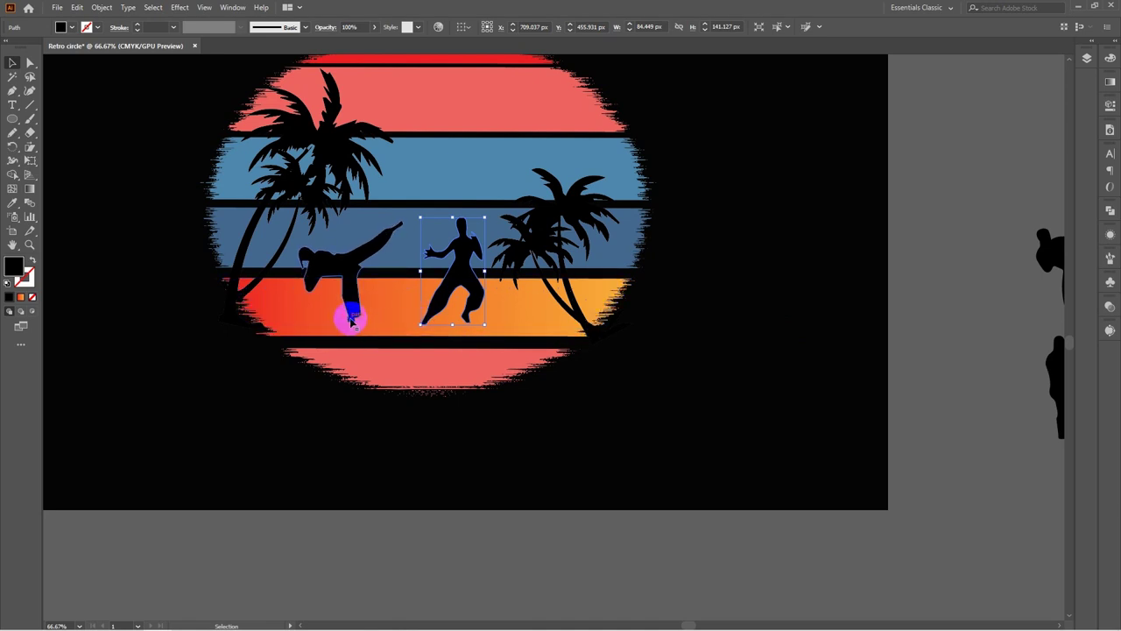
scroll(353, 320, up, 3)
drag(322, 311, 408, 318)
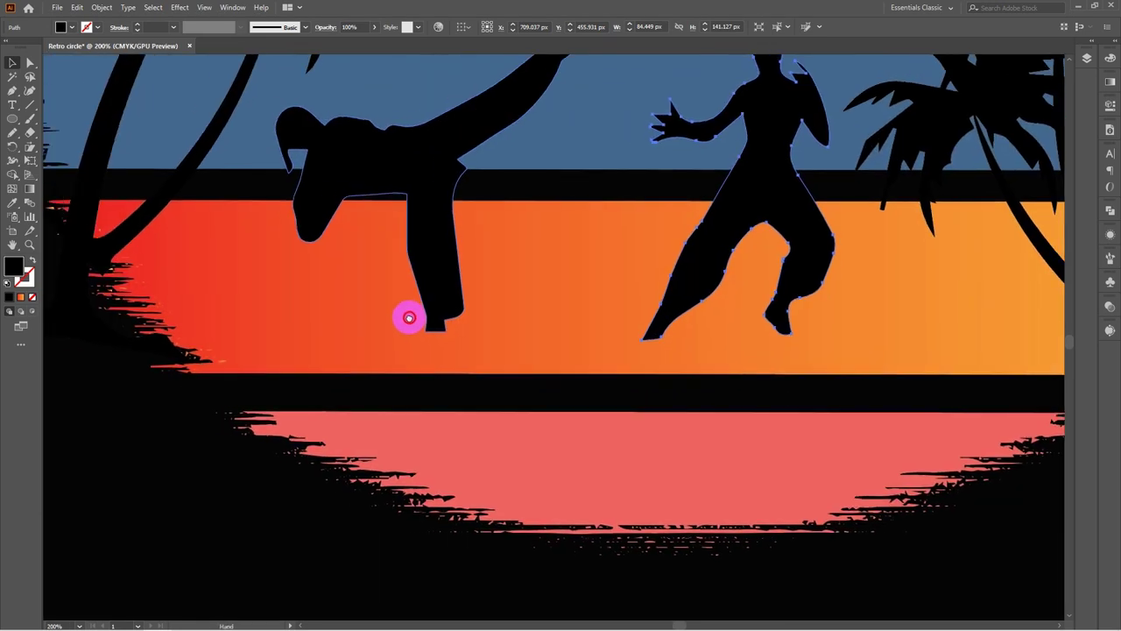
Draw a jagged, wavy ground patch about 83 × 12 px beneath the kicking figure's foot with the Pencil tool and fill it black
click(11, 134)
drag(112, 265, 133, 261)
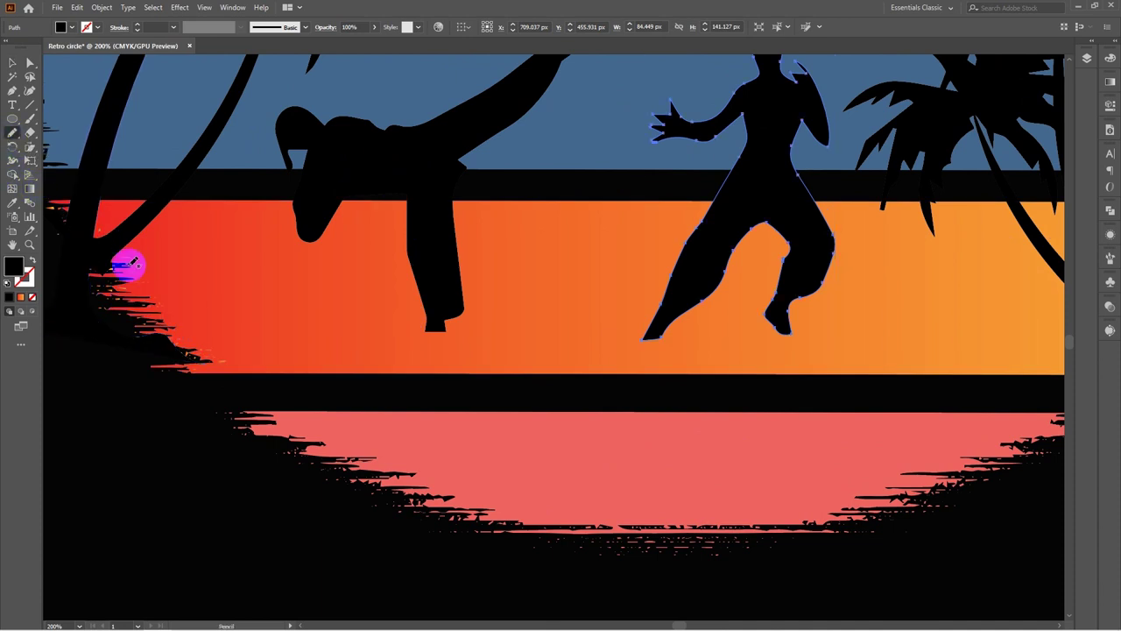
drag(509, 325, 543, 262)
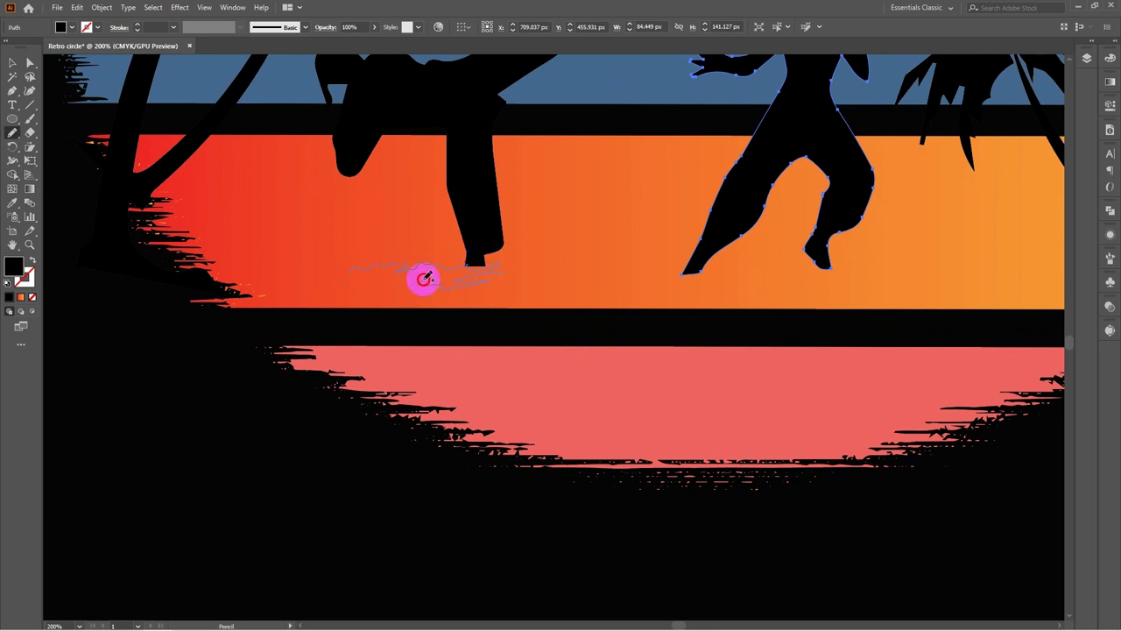
drag(357, 271, 357, 270)
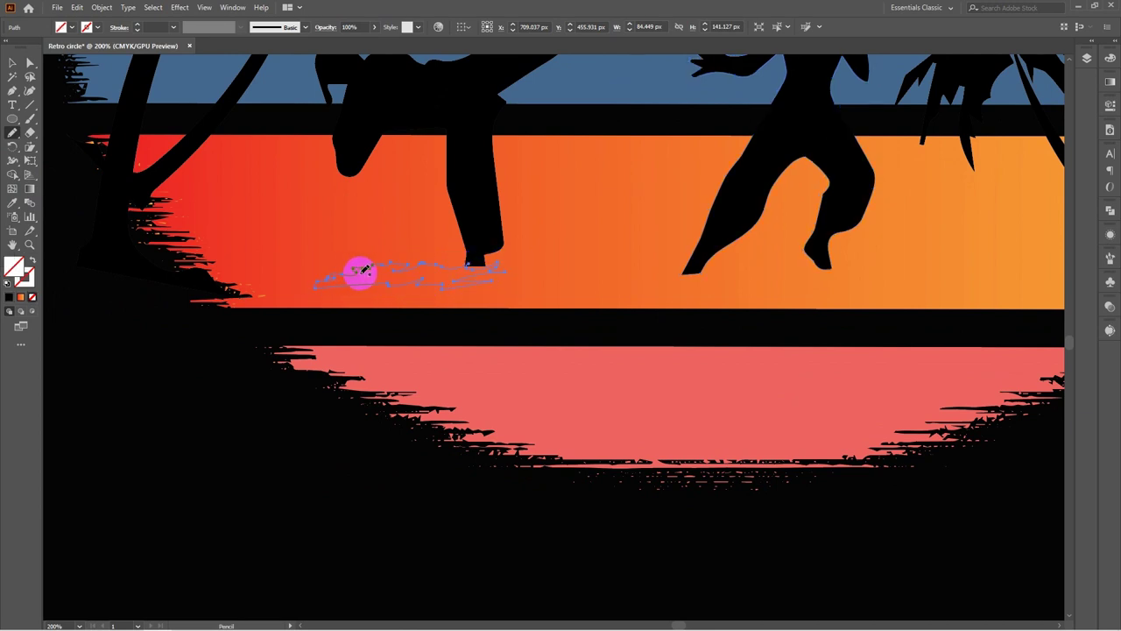
click(33, 298)
click(11, 298)
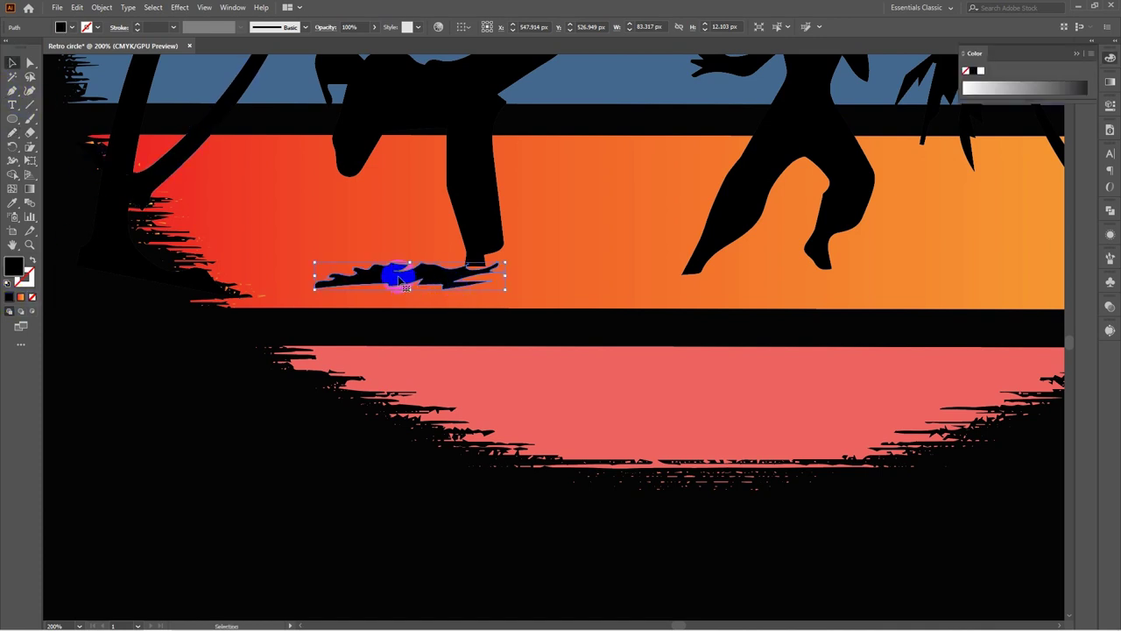
Fit the ground patch under the kicking figure's foot and place a copy beneath the fighting-stance figure's front foot
drag(399, 278, 411, 274)
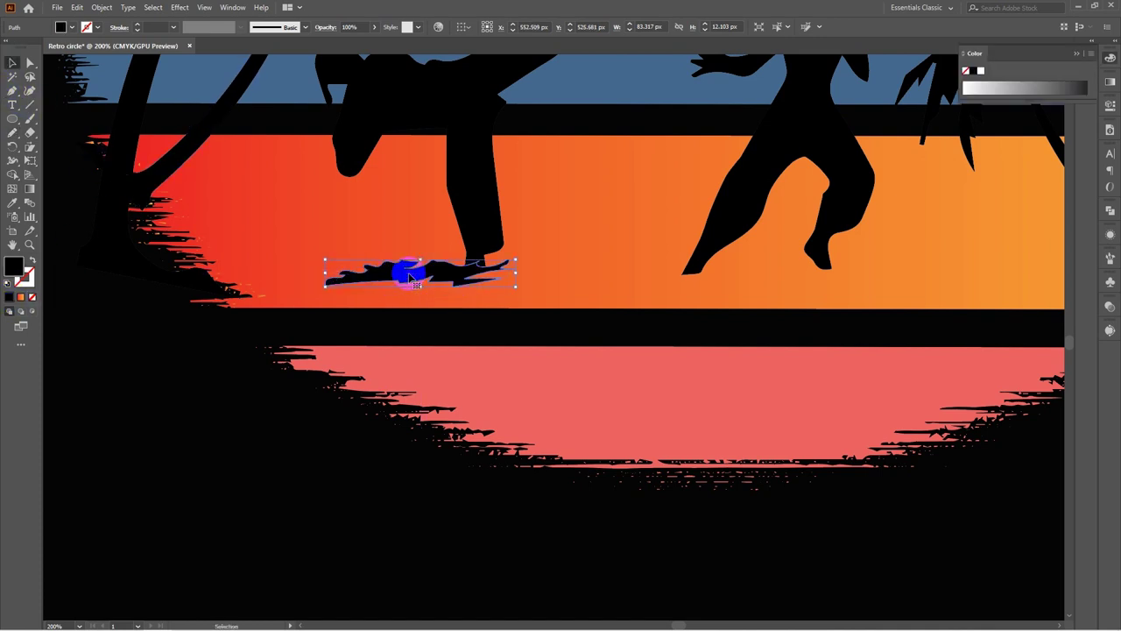
click(543, 372)
click(418, 273)
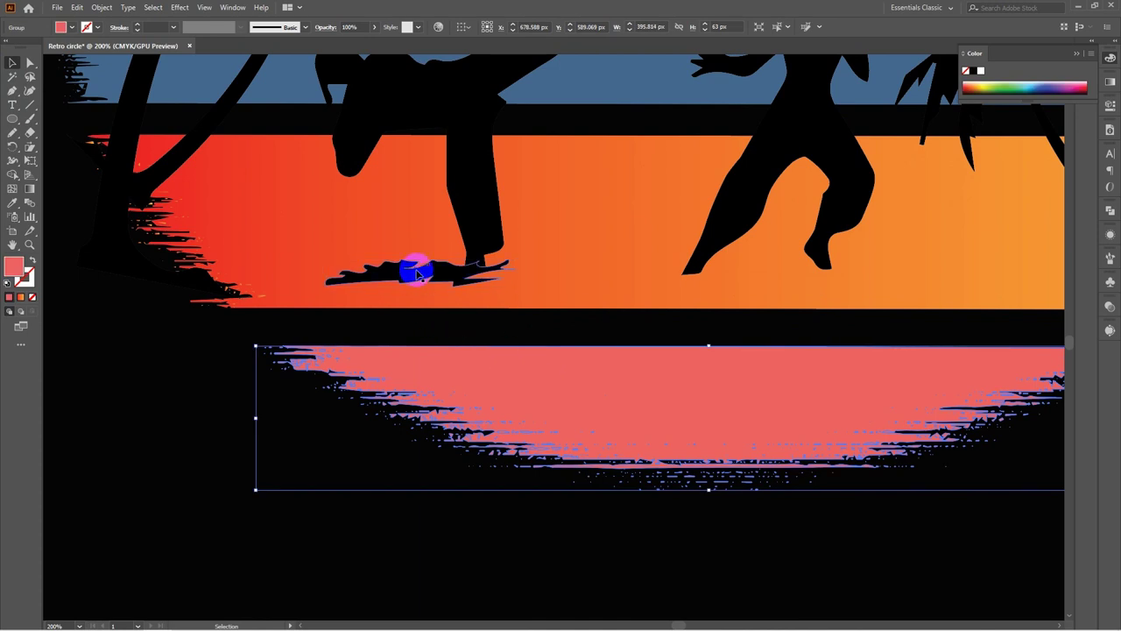
drag(408, 277, 684, 281)
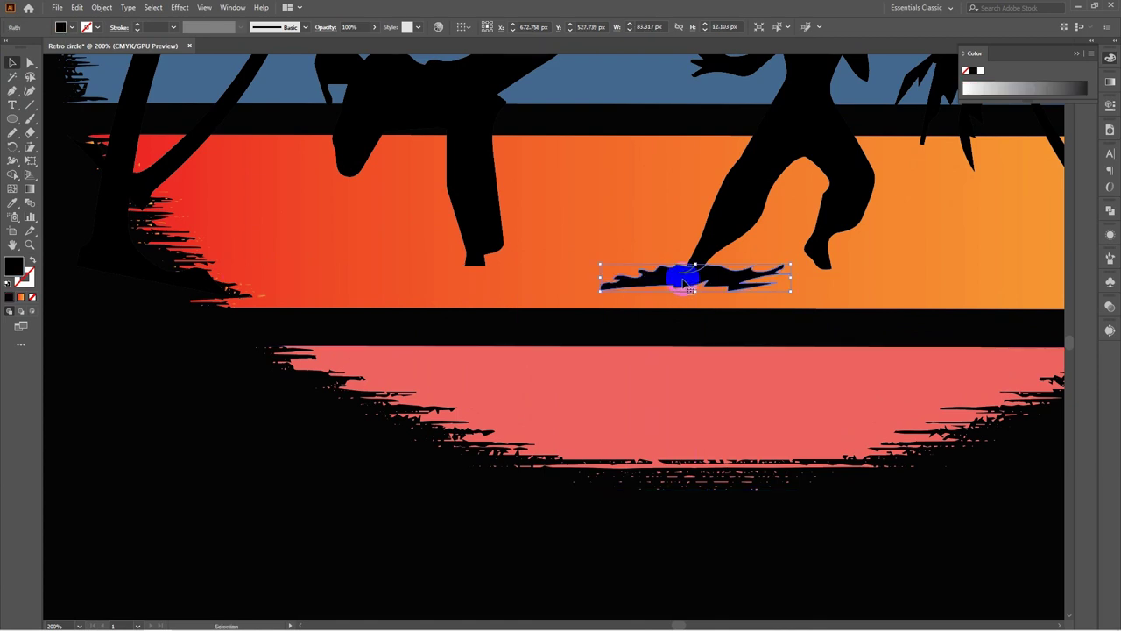
drag(684, 280, 465, 268)
click(575, 335)
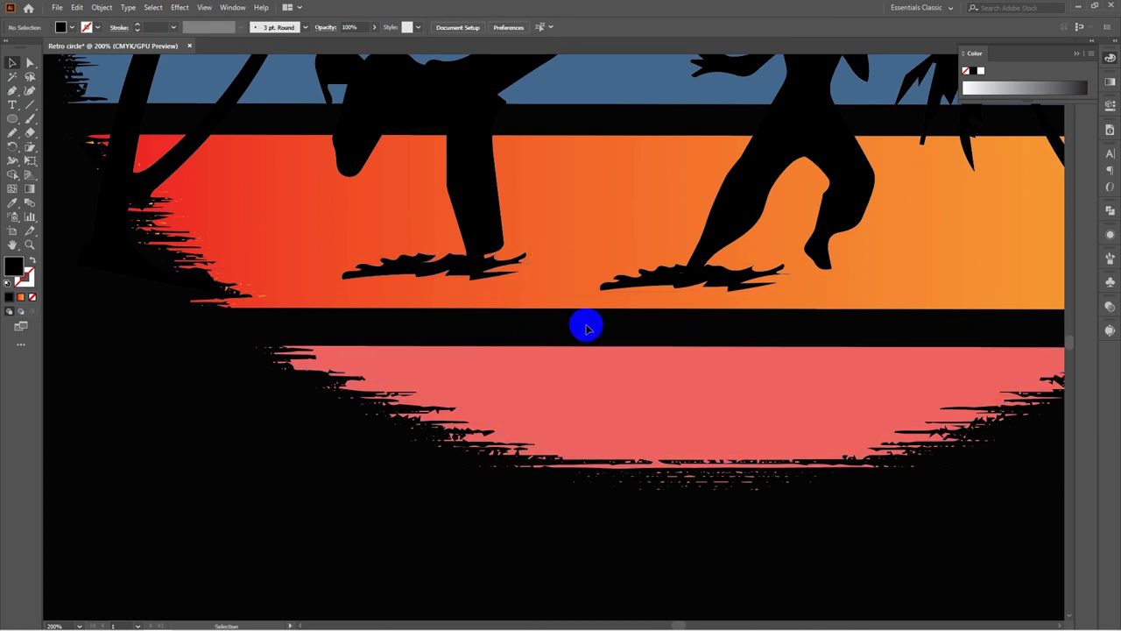
Copy the ground patch under the stance figure's back foot and place smaller copies about 45 × 7 px near the orange band's top edge
drag(707, 278, 658, 276)
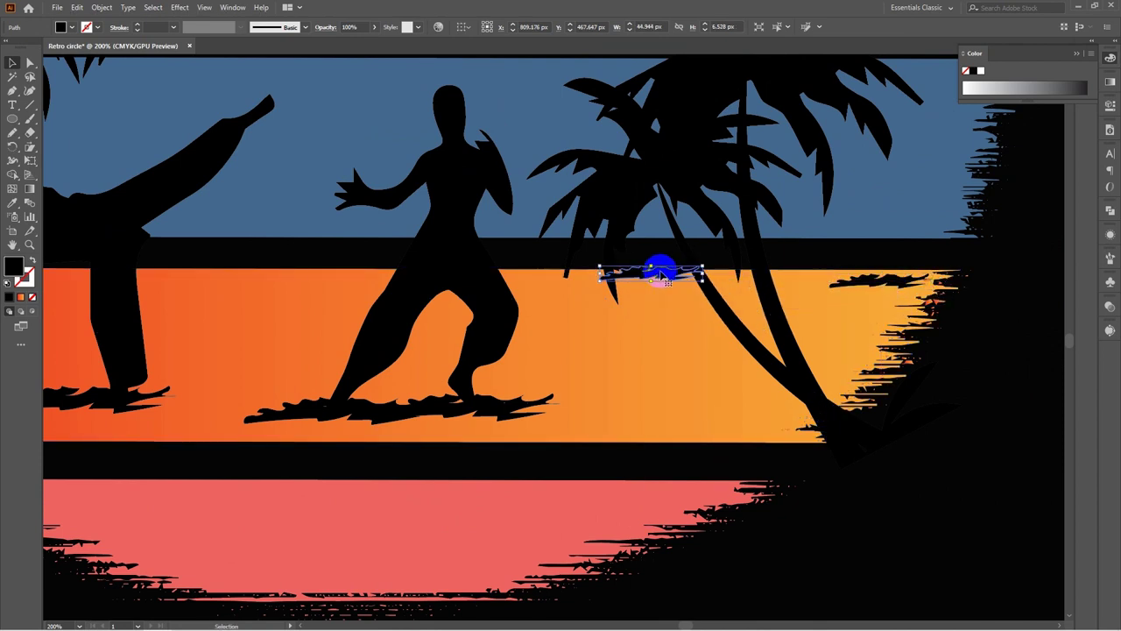
drag(605, 305, 764, 307)
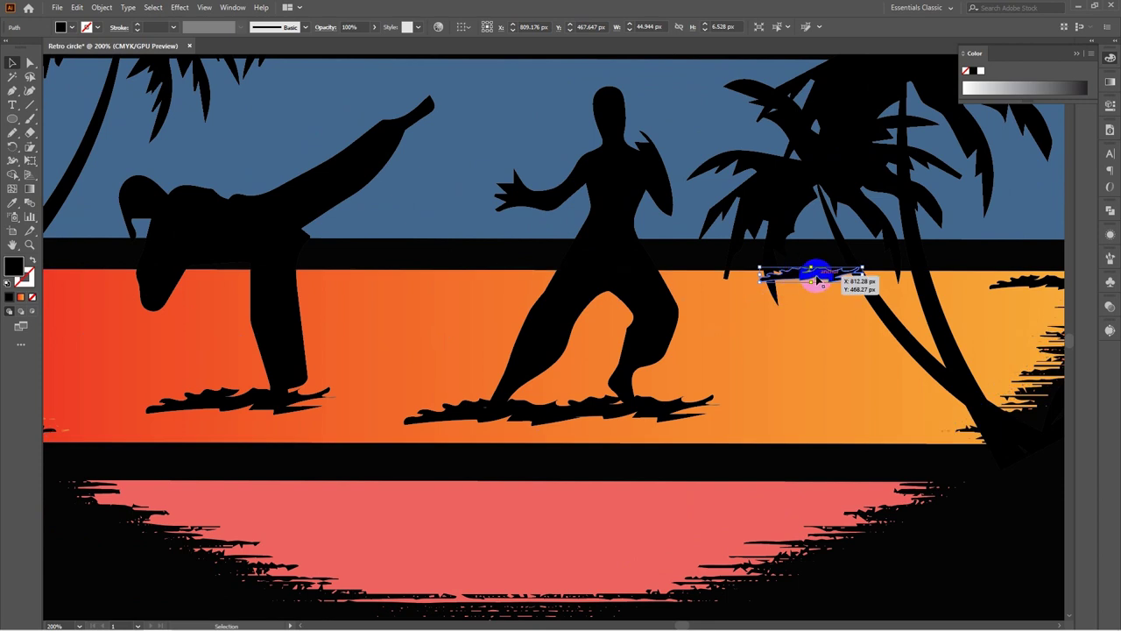
drag(816, 276, 637, 313)
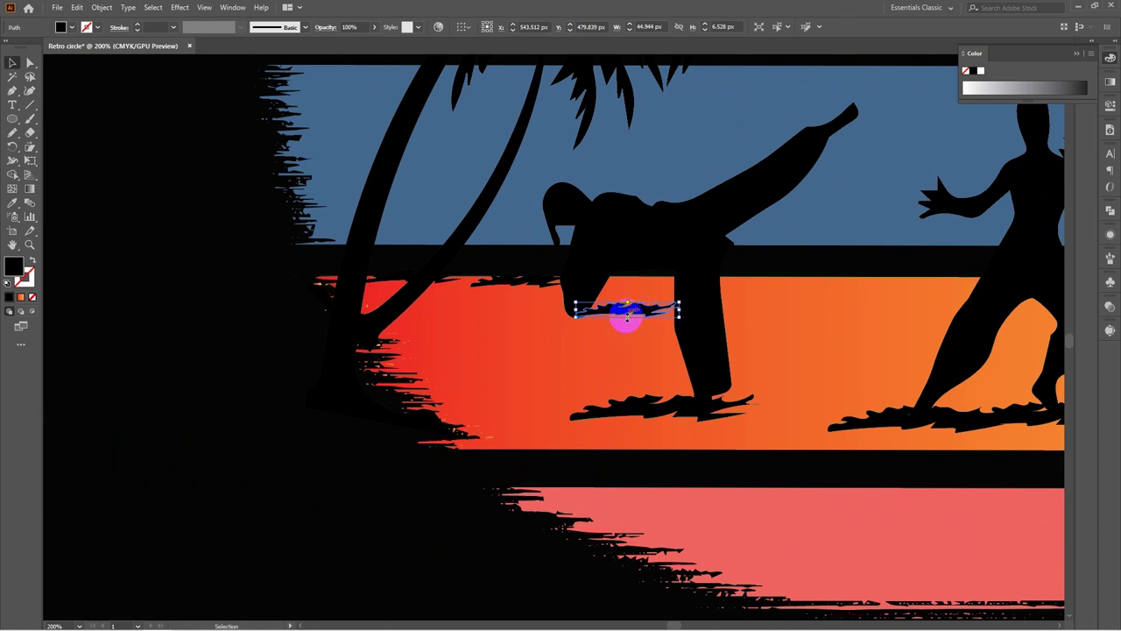
Shrink the small patch beside the kicking figure's hand to about 21 × 3 px and place a copy about 5 px tall between the fighters
drag(627, 316, 640, 315)
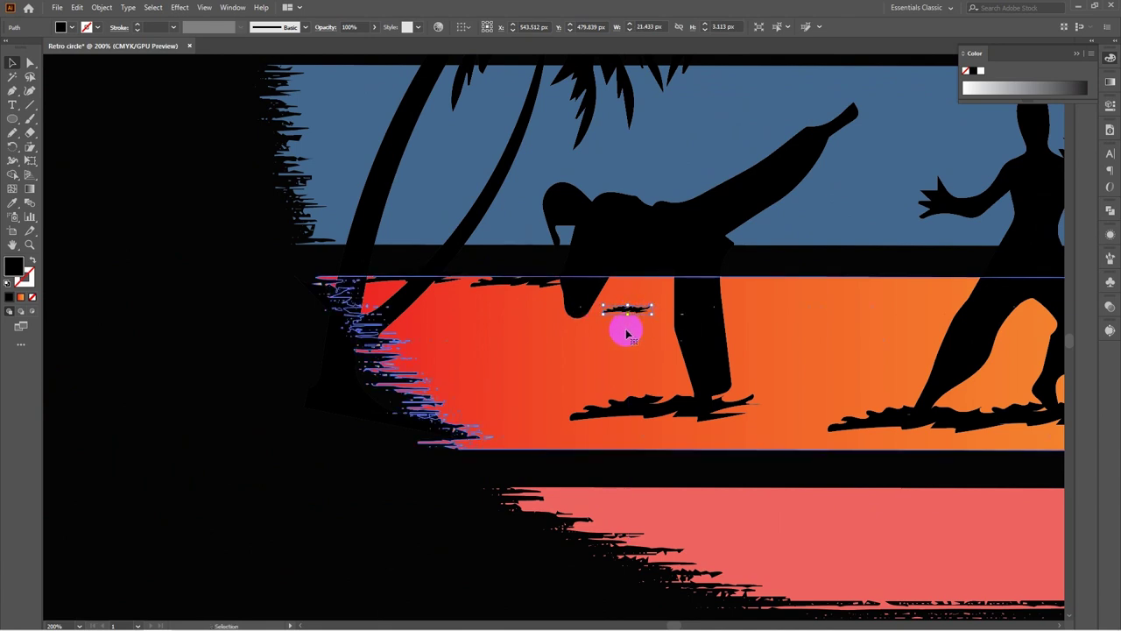
click(628, 333)
drag(837, 363, 698, 295)
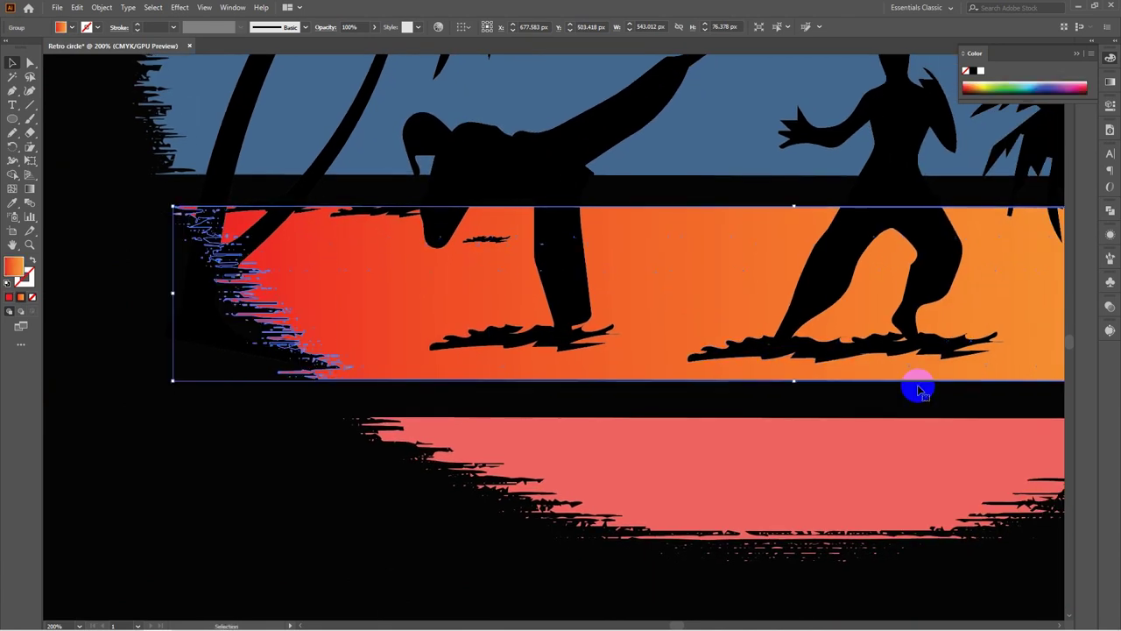
drag(491, 239, 717, 227)
drag(717, 227, 718, 235)
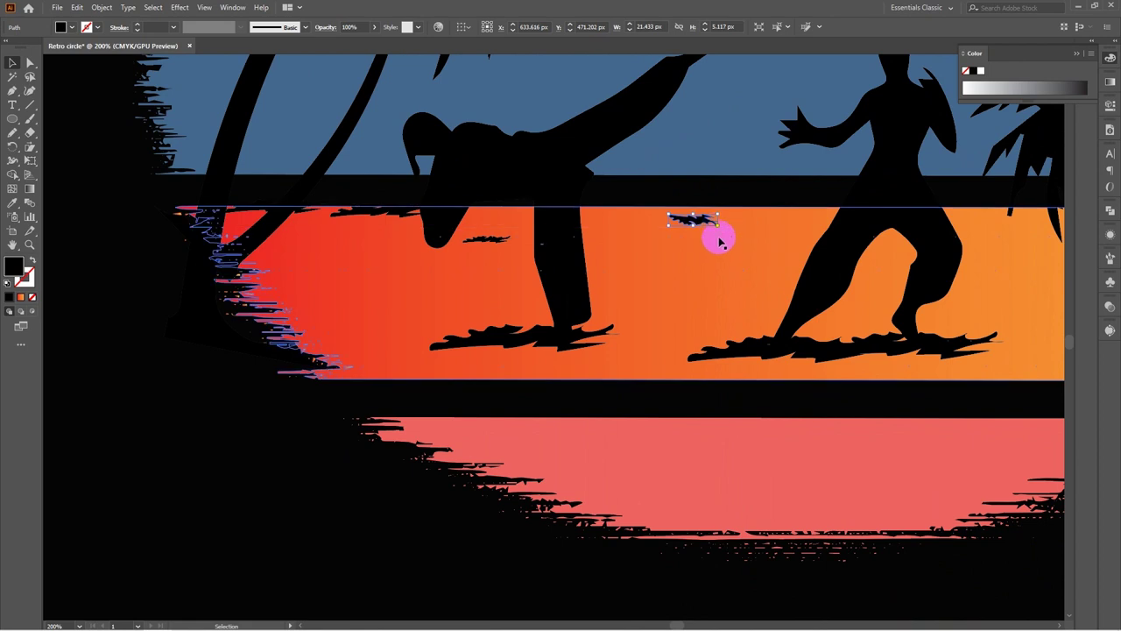
click(748, 318)
click(711, 147)
click(714, 192)
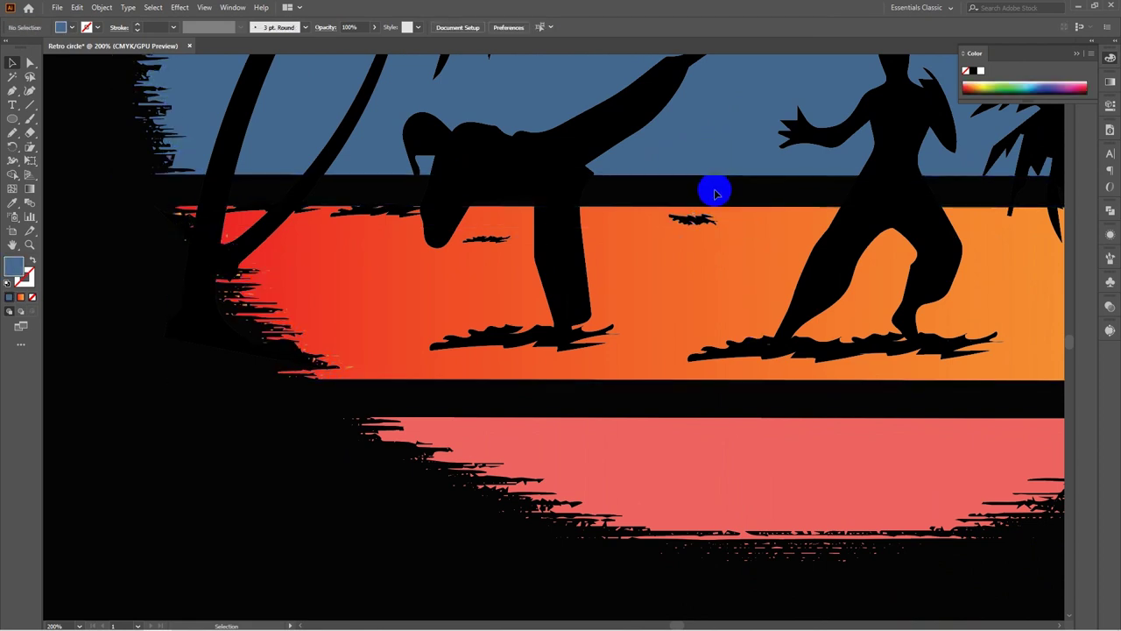
Shift the left palm group slightly outward and down at the circle's left edge
scroll(713, 191, down, 3)
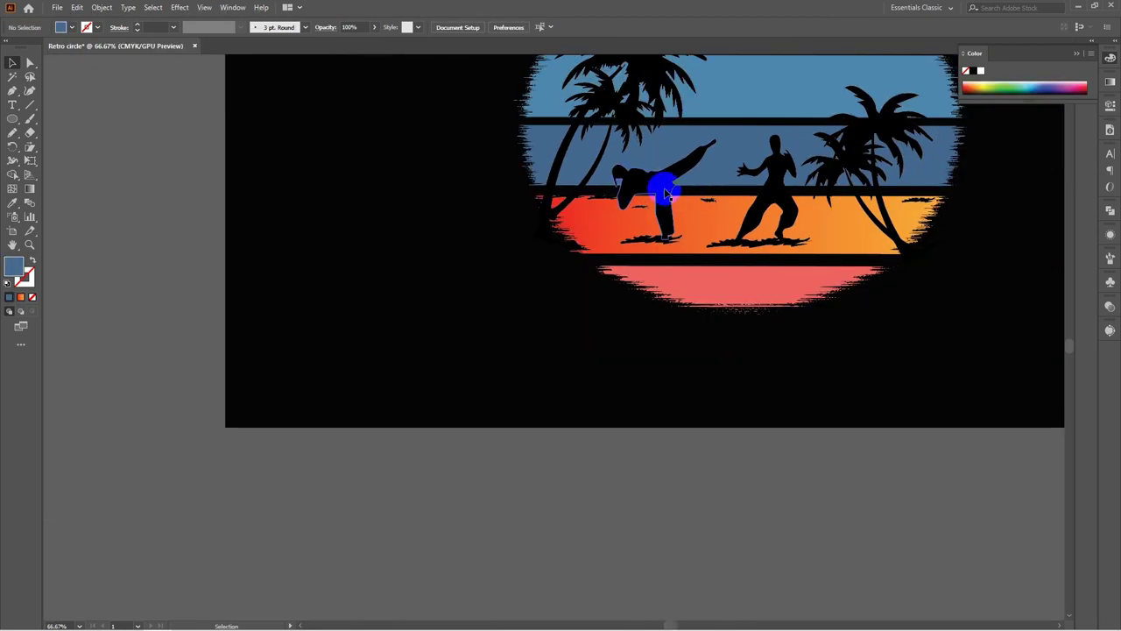
scroll(667, 192, up, 4)
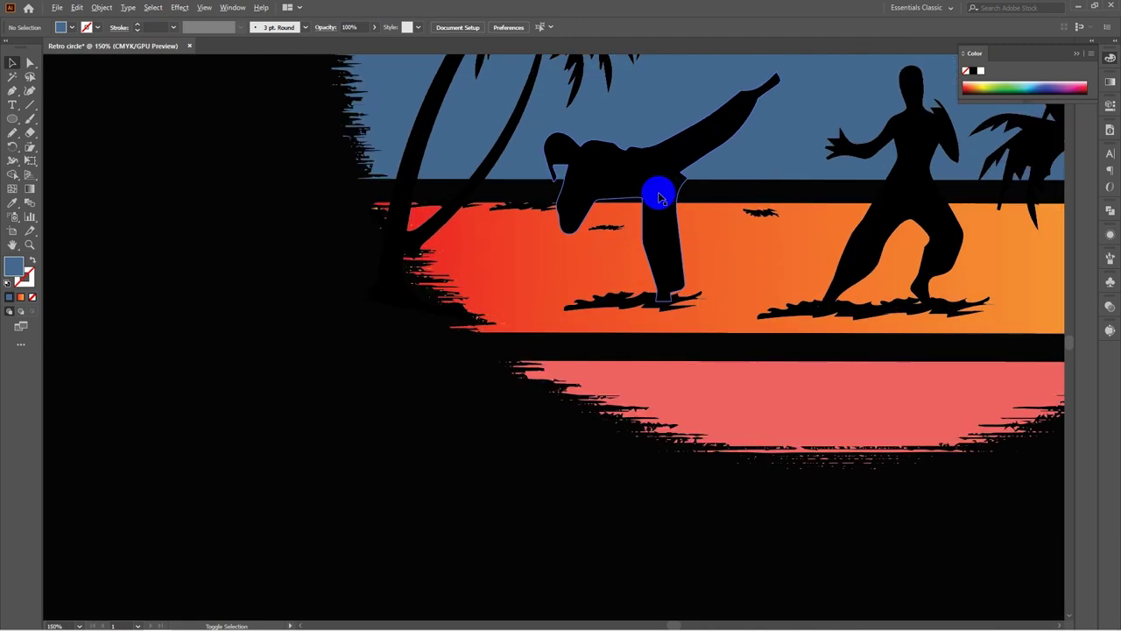
scroll(650, 230, down, 2)
drag(685, 156, 481, 344)
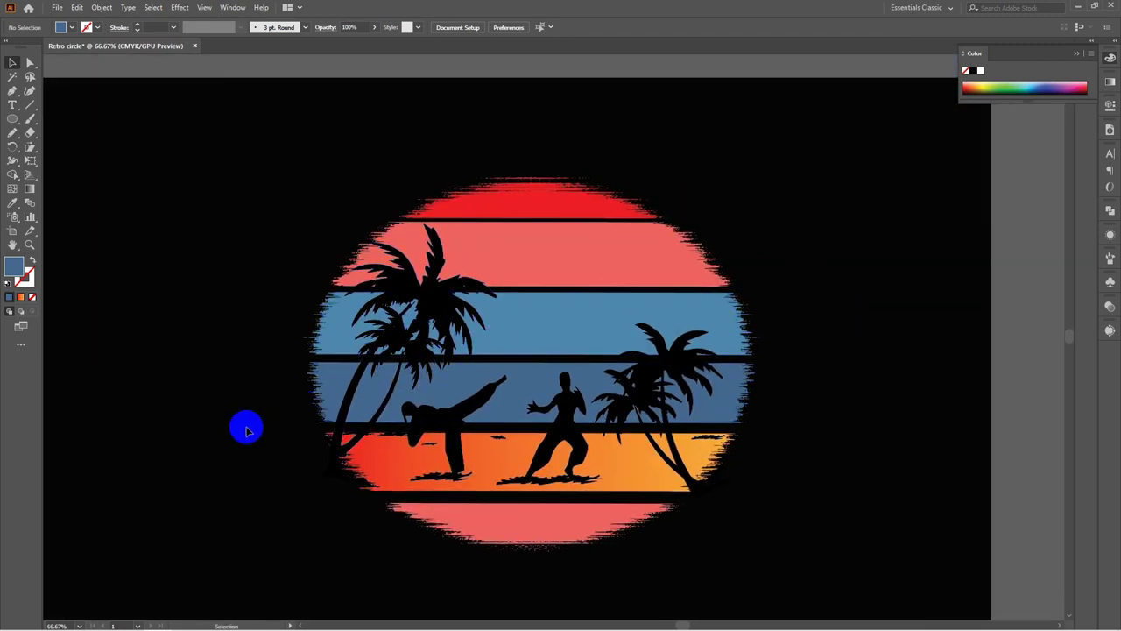
click(351, 450)
click(847, 347)
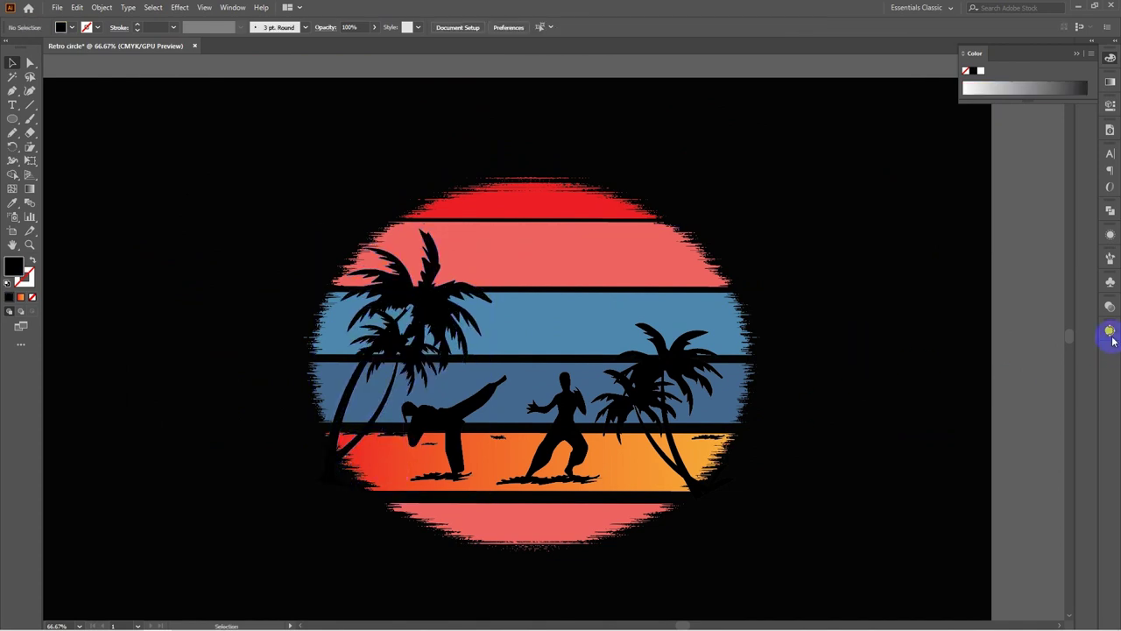
Enlarge the right palm group to about 277 × 336 px and shift it slightly up and toward the circle's center
click(656, 360)
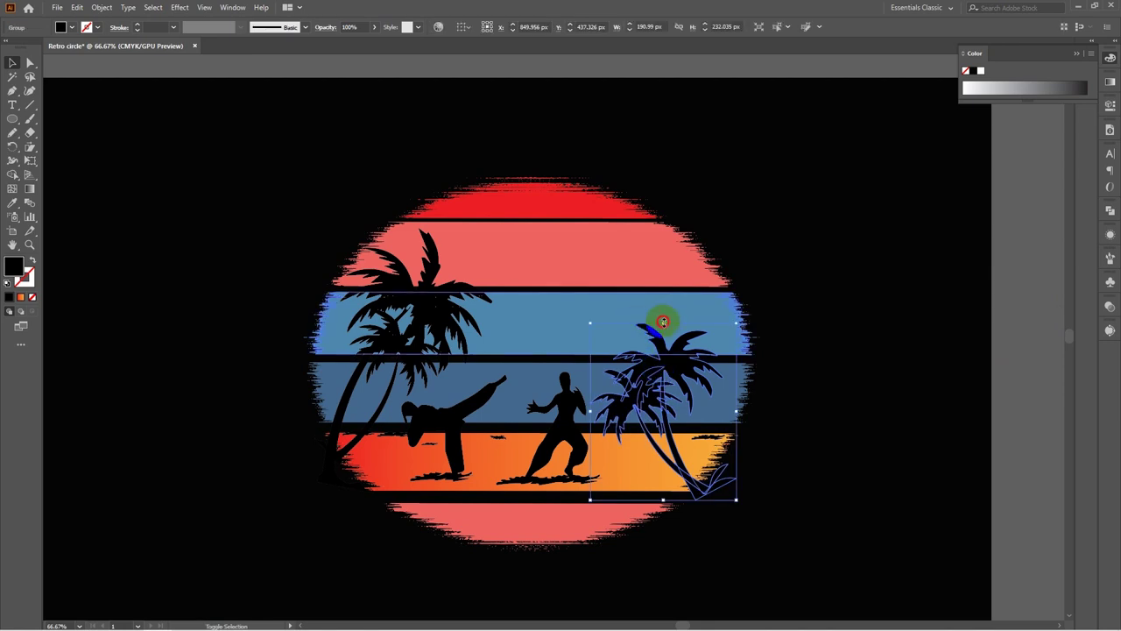
drag(662, 322, 663, 243)
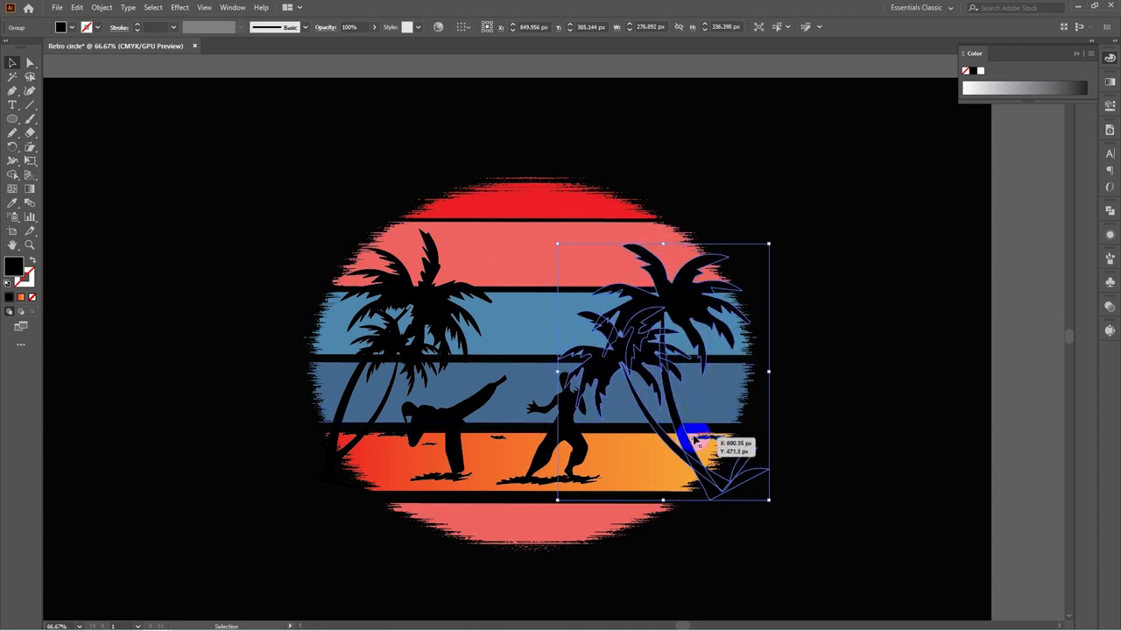
drag(692, 456, 410, 342)
Enlarge the left palm group slightly so its top frond reaches the upper edge of the pink band
click(407, 341)
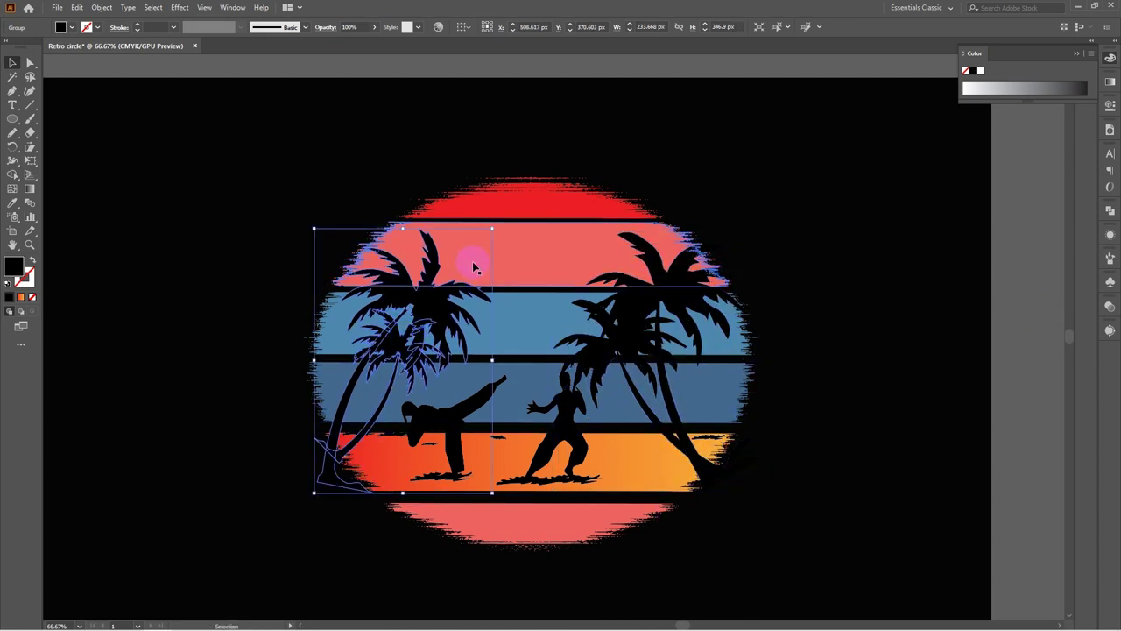
mouse_move(488, 350)
mouse_down()
mouse_move(505, 359)
mouse_move(500, 350)
mouse_up()
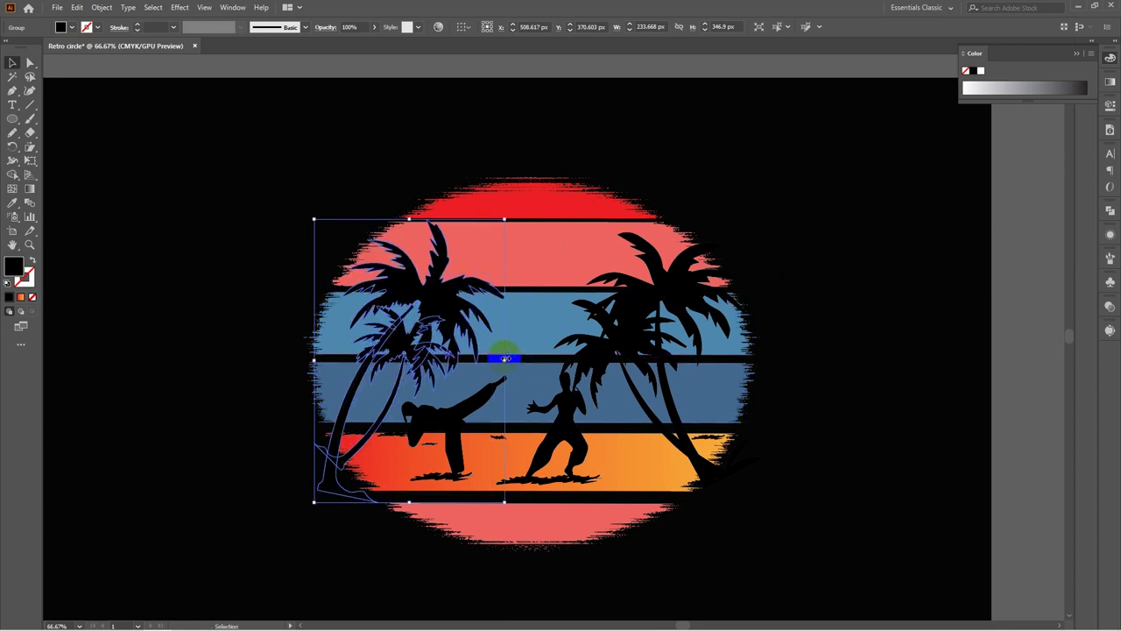
click(163, 335)
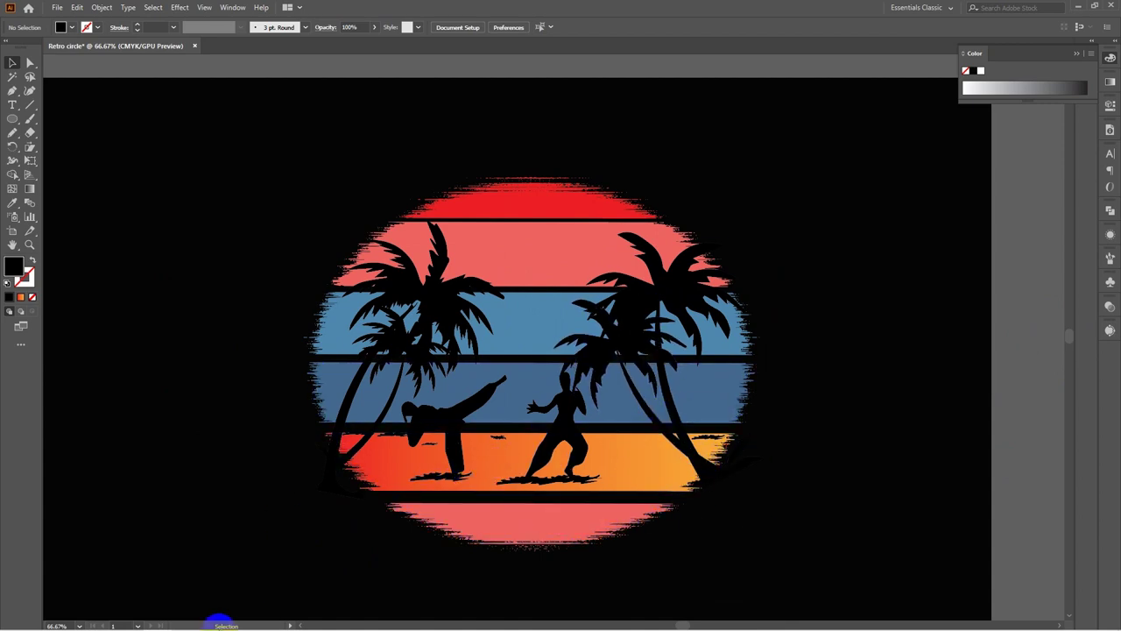
Switch to Chrome and search Google Images for "Vector Hut" in a new tab
click(215, 620)
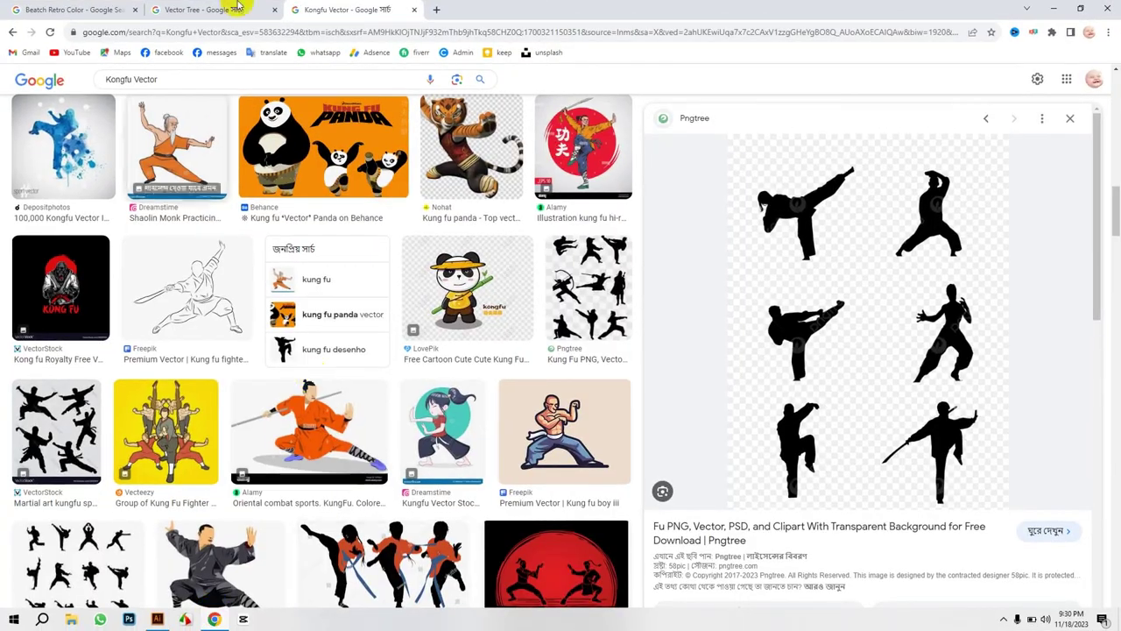
click(434, 9)
click(409, 28)
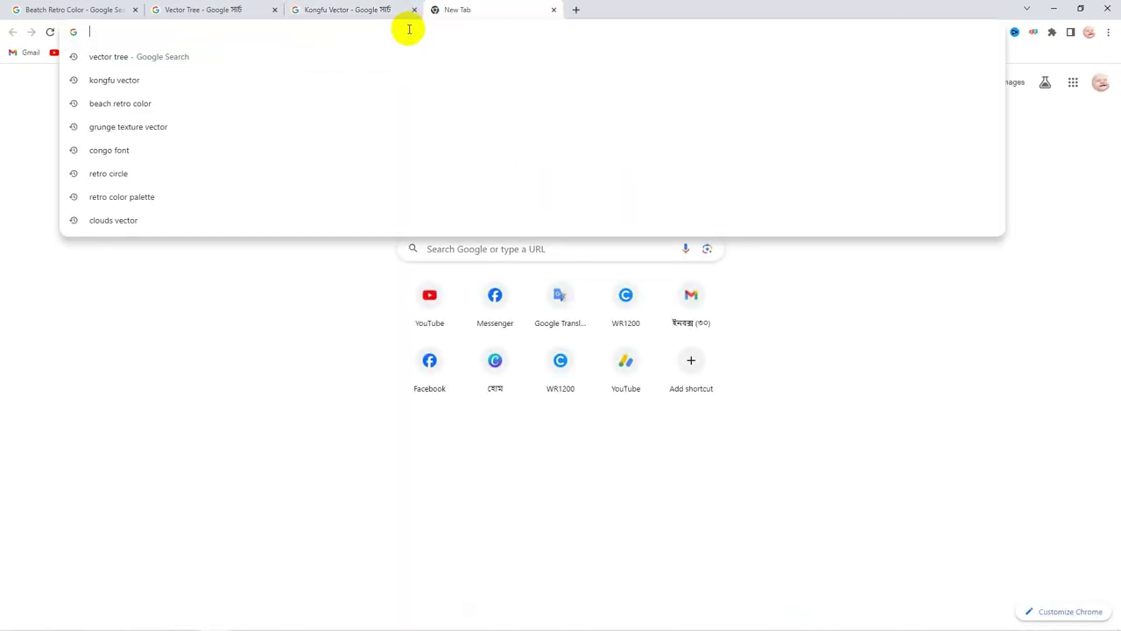
text(Vect)
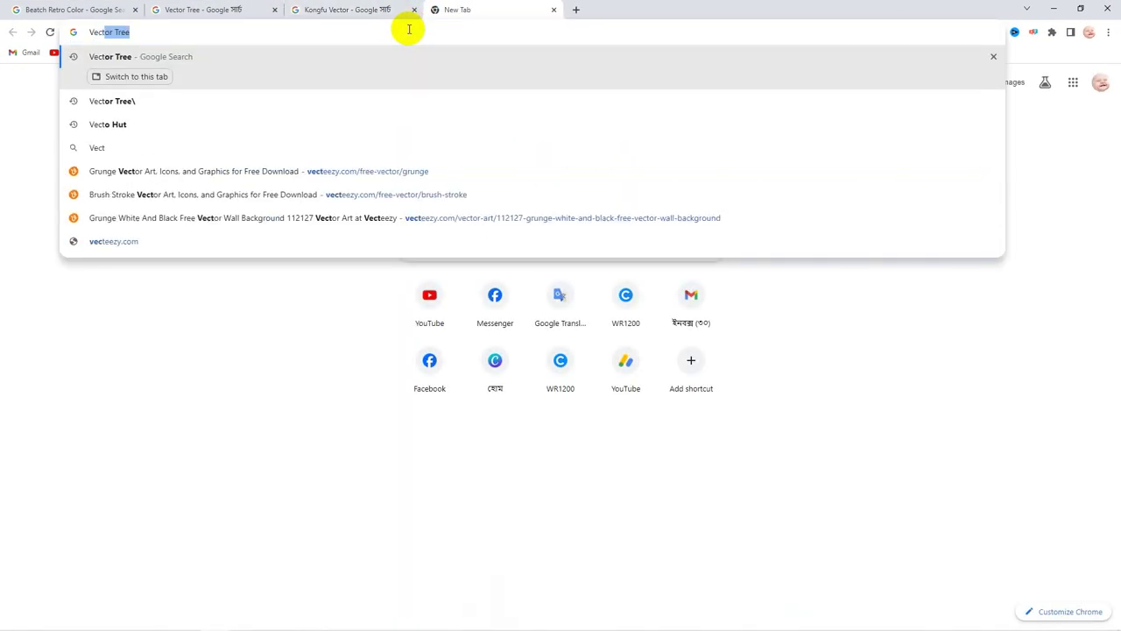
text(or Hut)
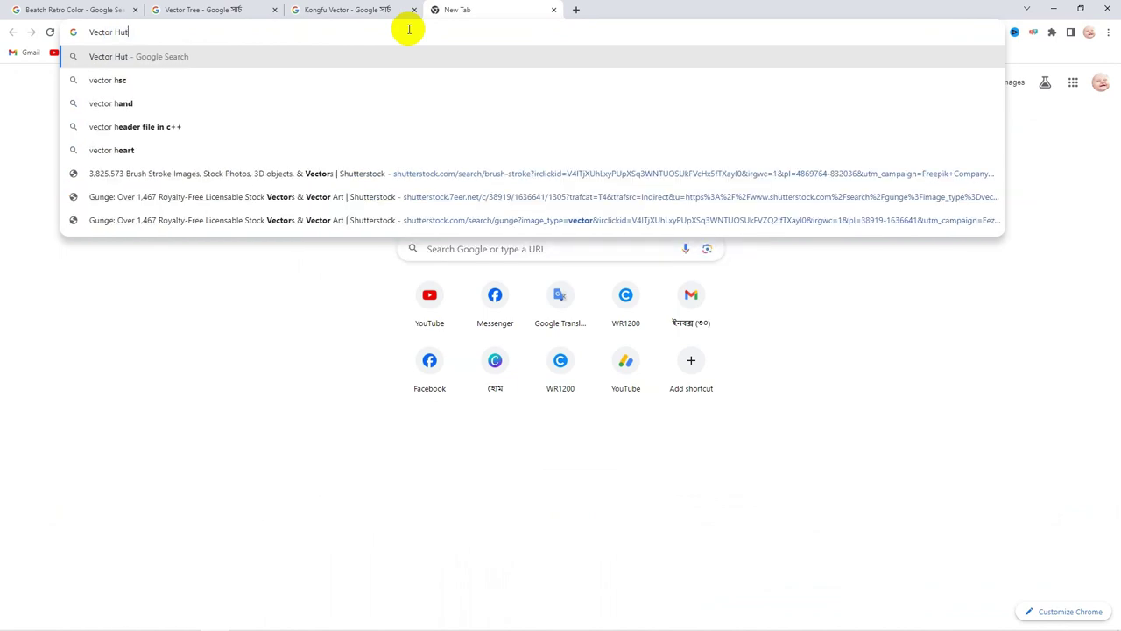
key(Return)
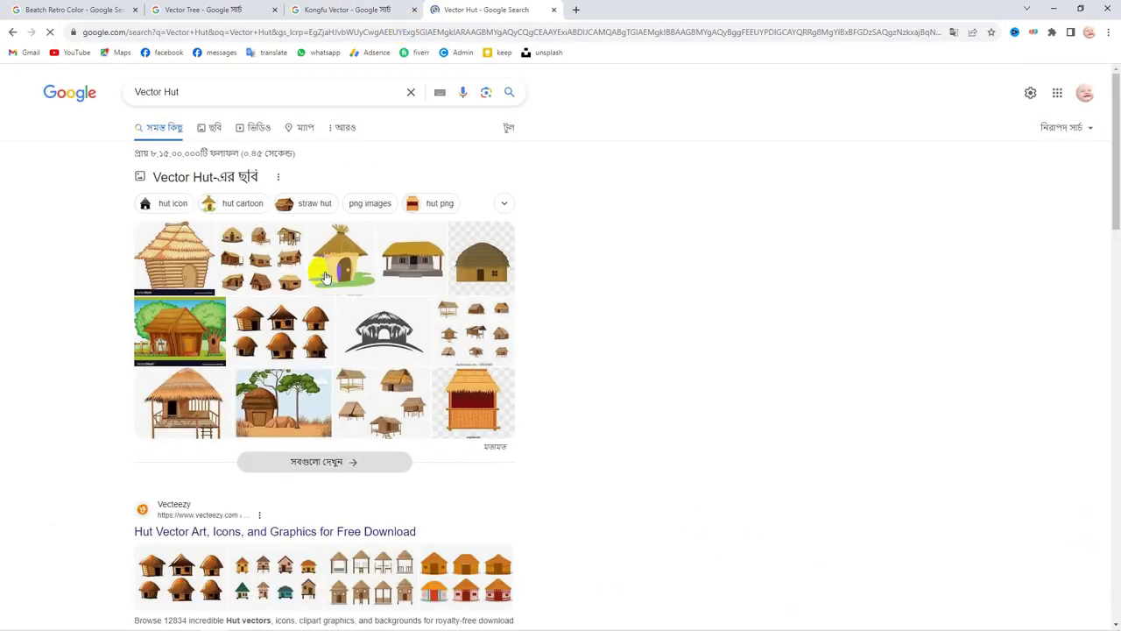
click(213, 127)
Look through the "Vector Hut" image results for a simple open hut that works as a silhouette
scroll(408, 380, down, 5)
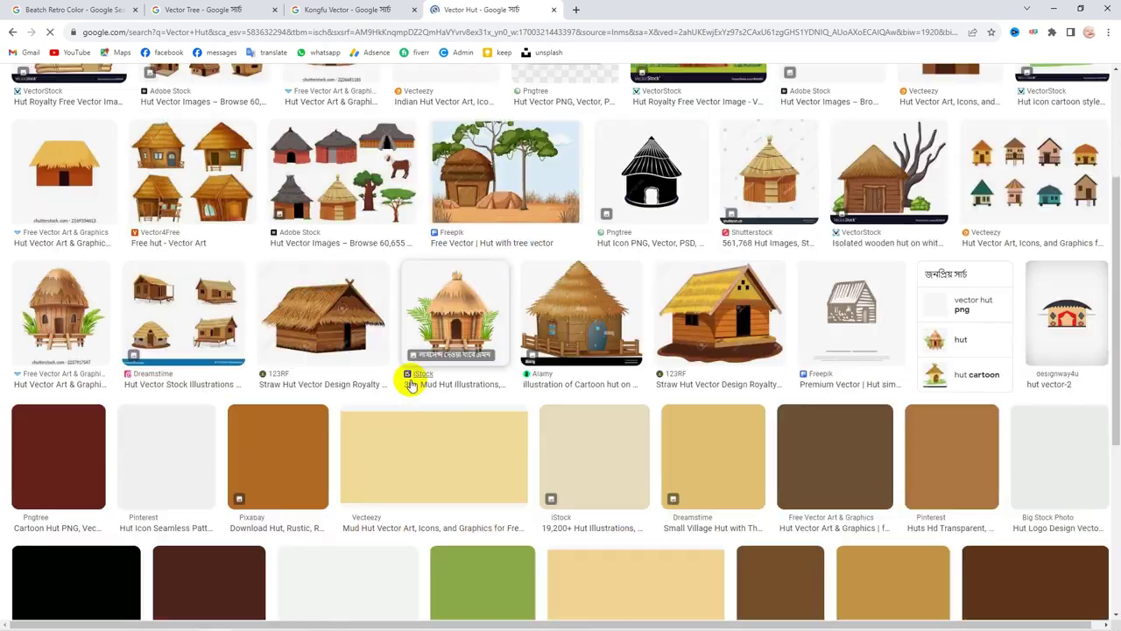
scroll(865, 223, down, 15)
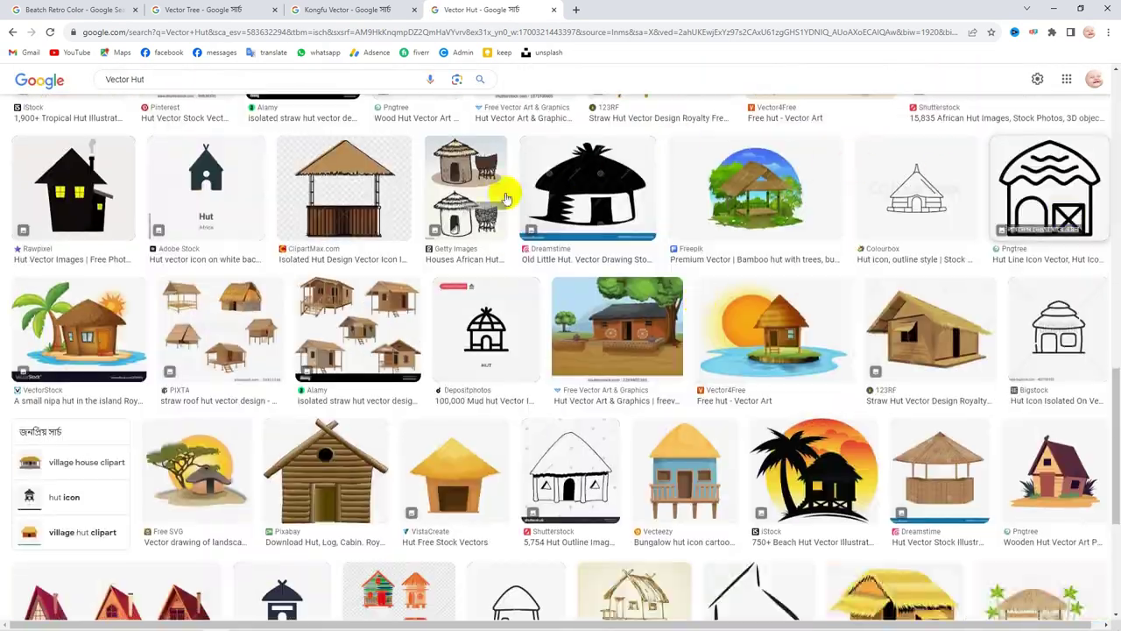
scroll(525, 306, down, 10)
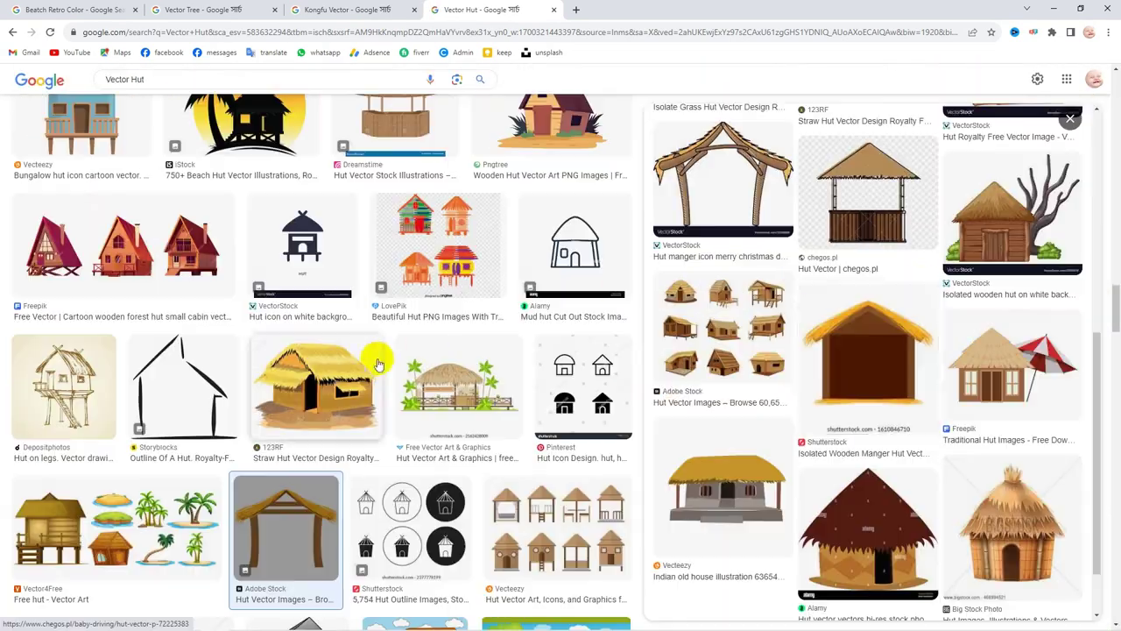
click(376, 357)
scroll(341, 354, down, 10)
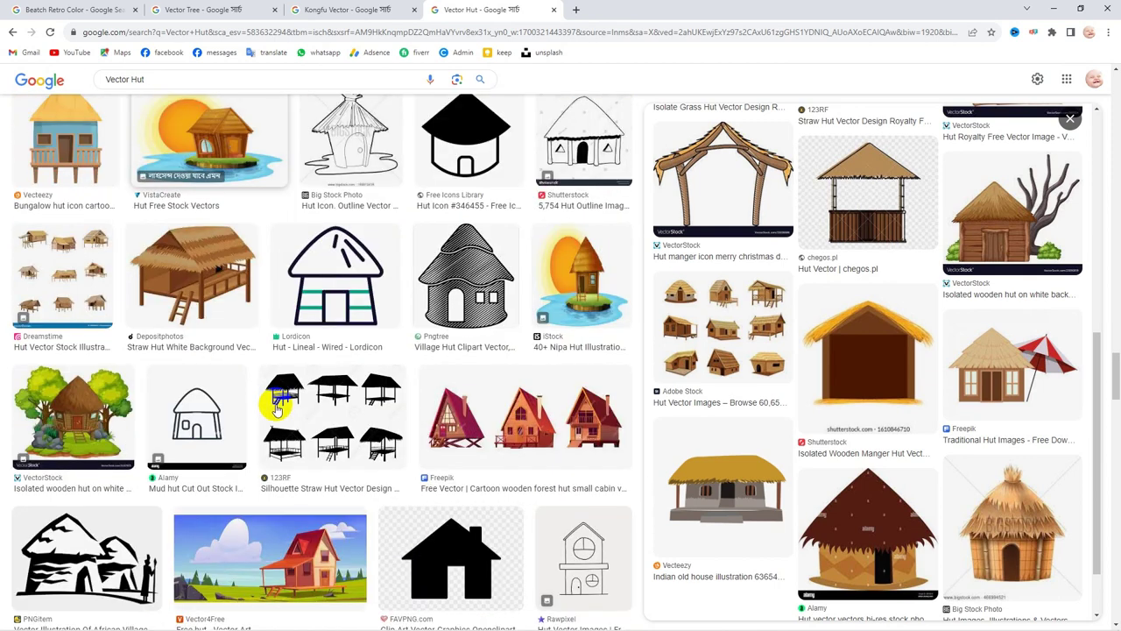
scroll(531, 333, down, 5)
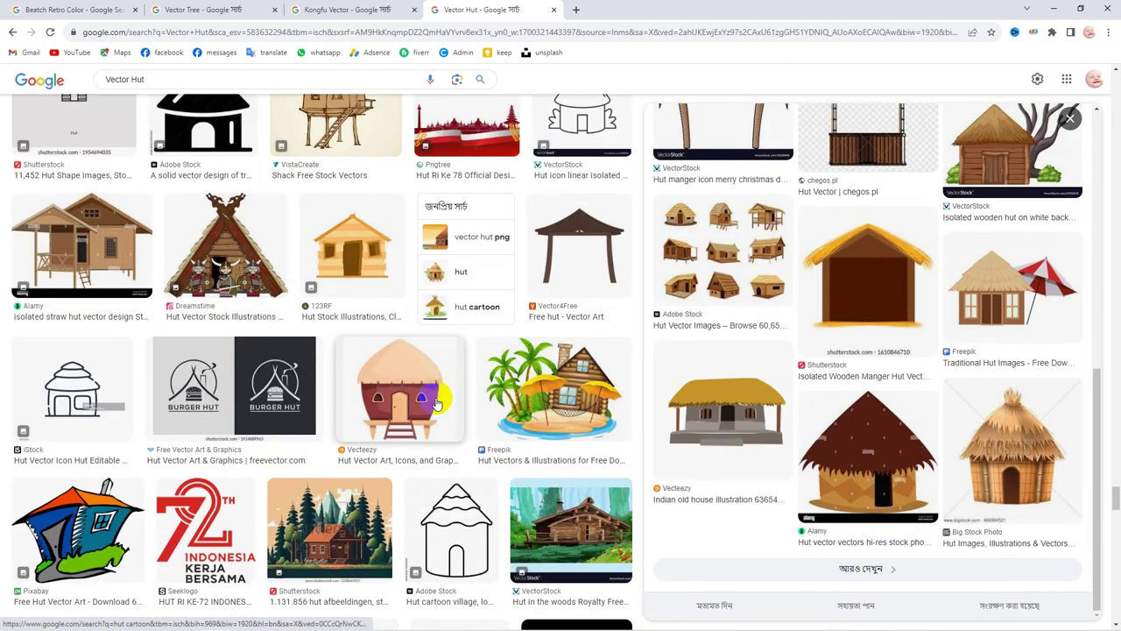
scroll(561, 272, up, 2)
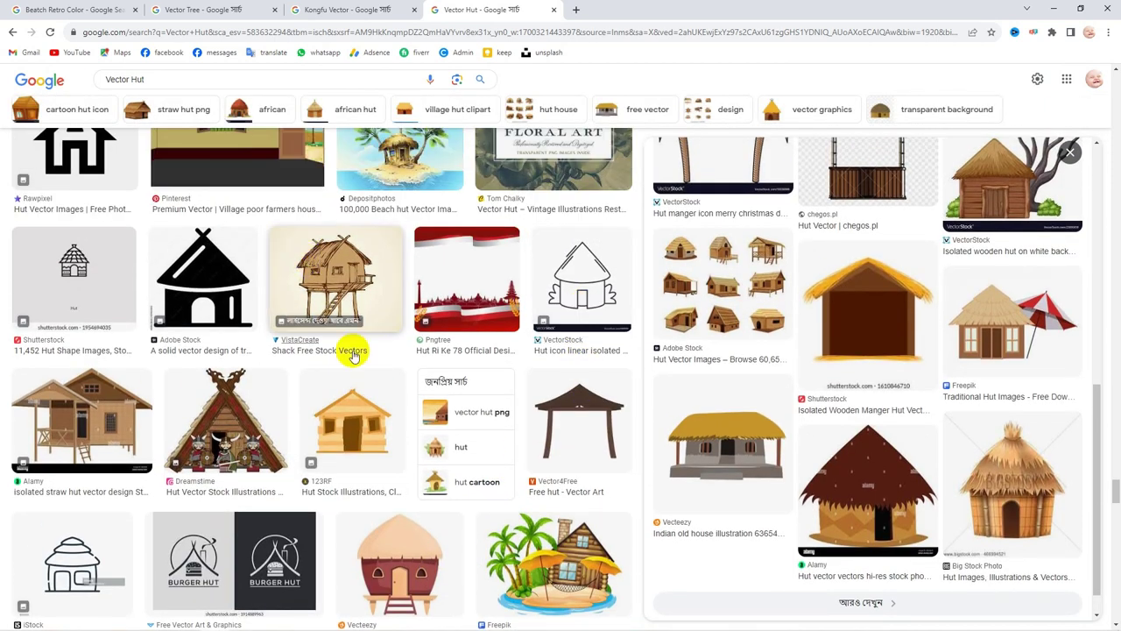
scroll(351, 368, down, 1)
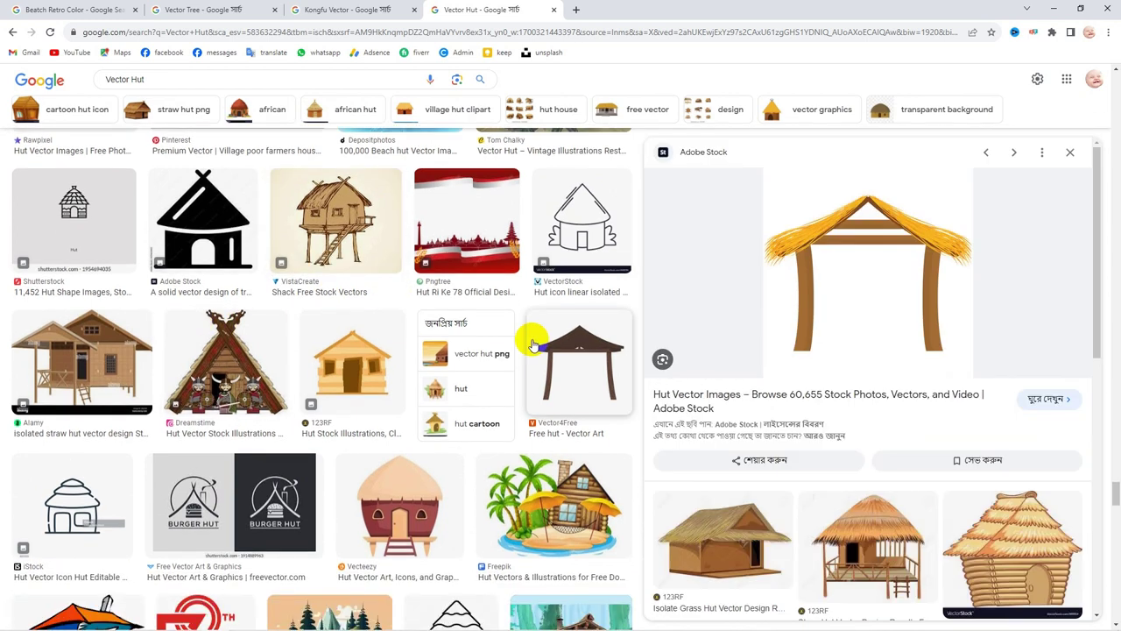
Preview the dark brown open hut from Vector4Free and capture its image to the clipboard with a screen snip
click(582, 364)
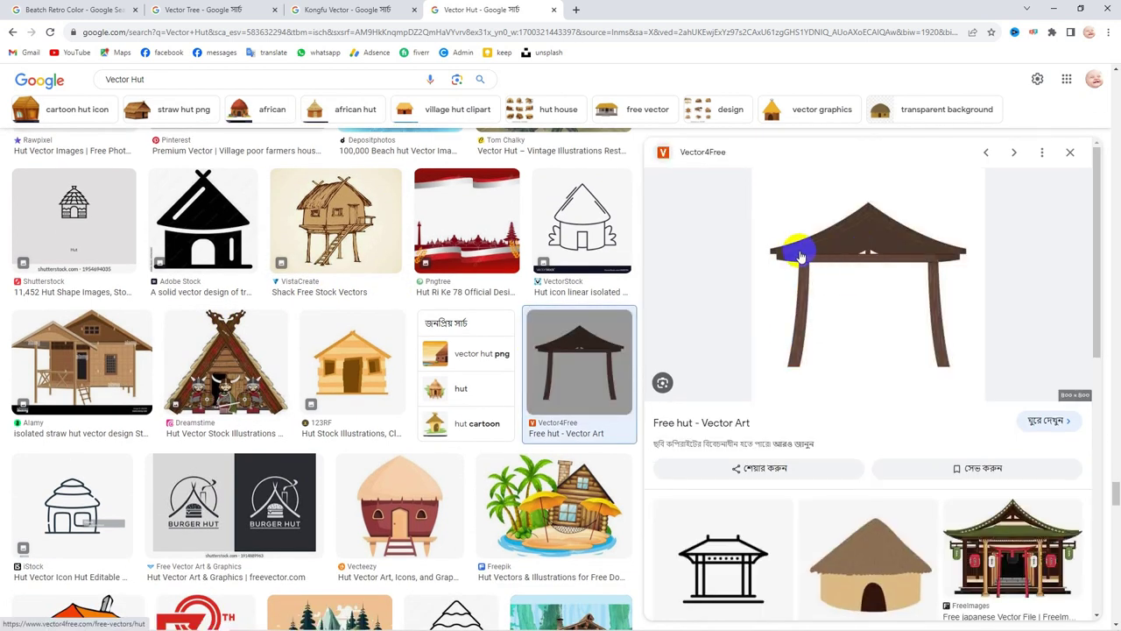
key(super+shift+s)
drag(751, 183, 966, 396)
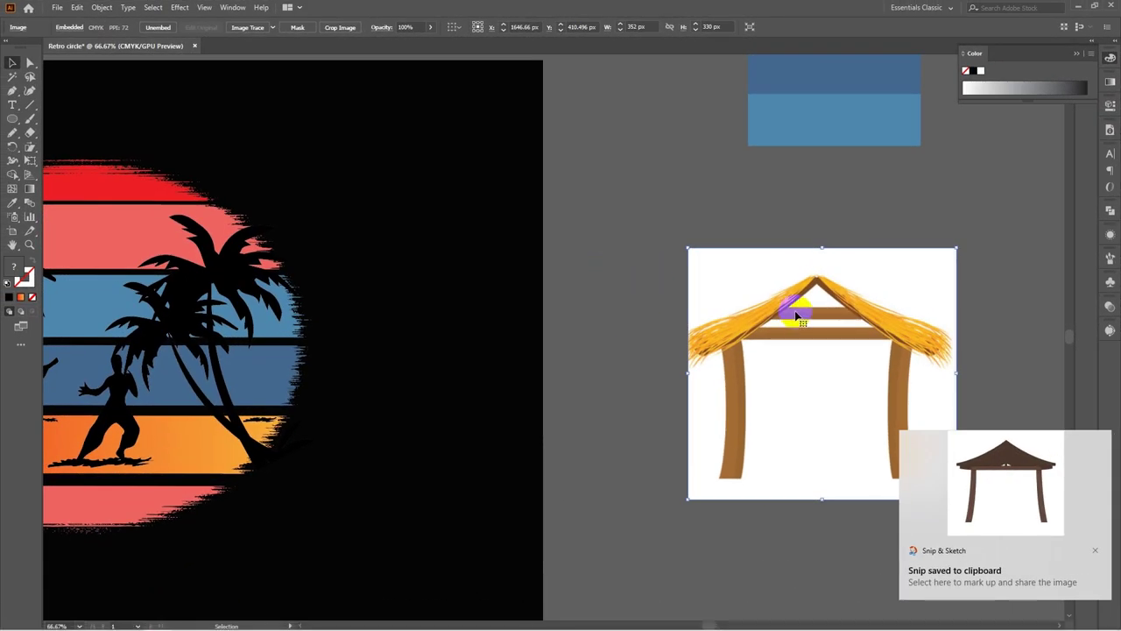
Switch to Illustrator and replace the straw-roofed hut image beside the artboard with the snipped dark brown hut
key(Delete)
key(ctrl+v)
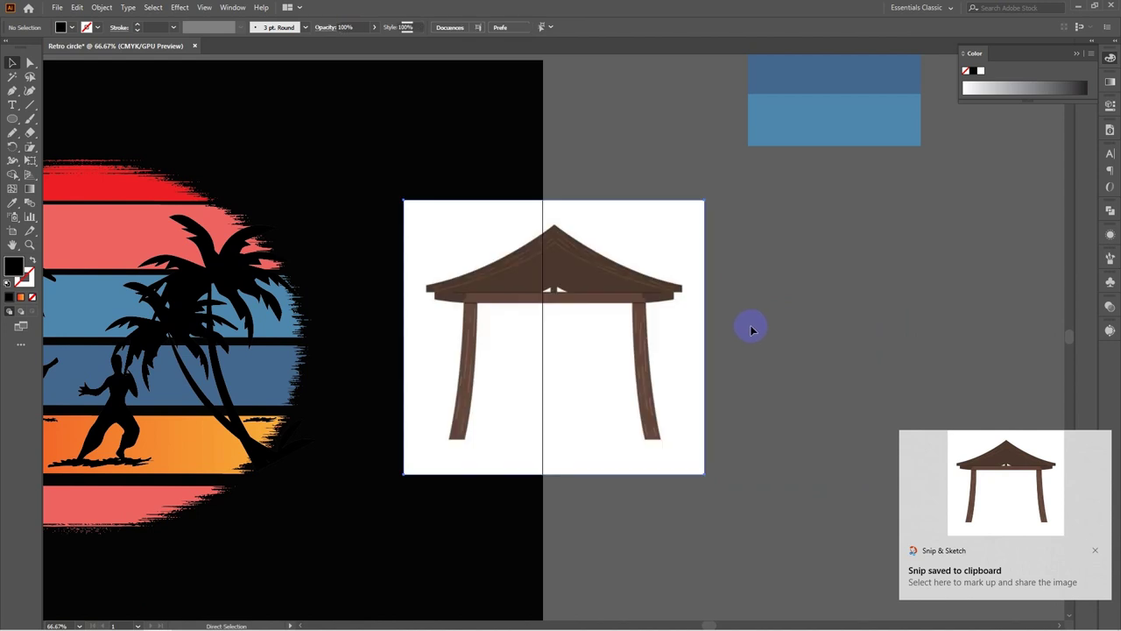
drag(573, 311, 821, 300)
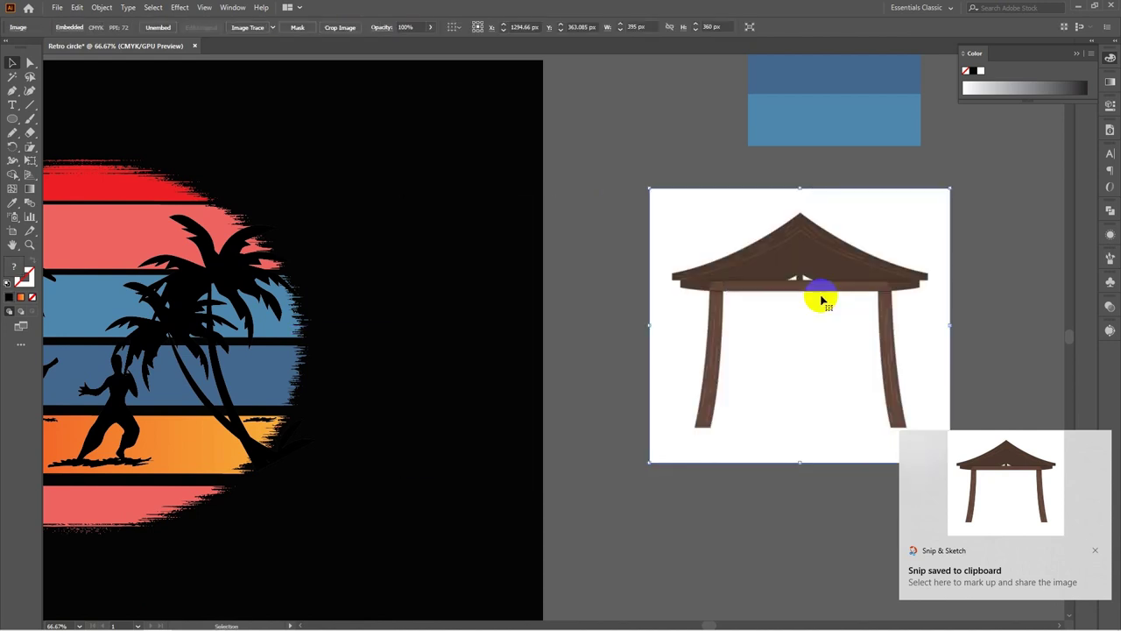
Convert the hut image to a black vector silhouette with Image Trace, expand and ungroup it, and delete its white background
click(245, 27)
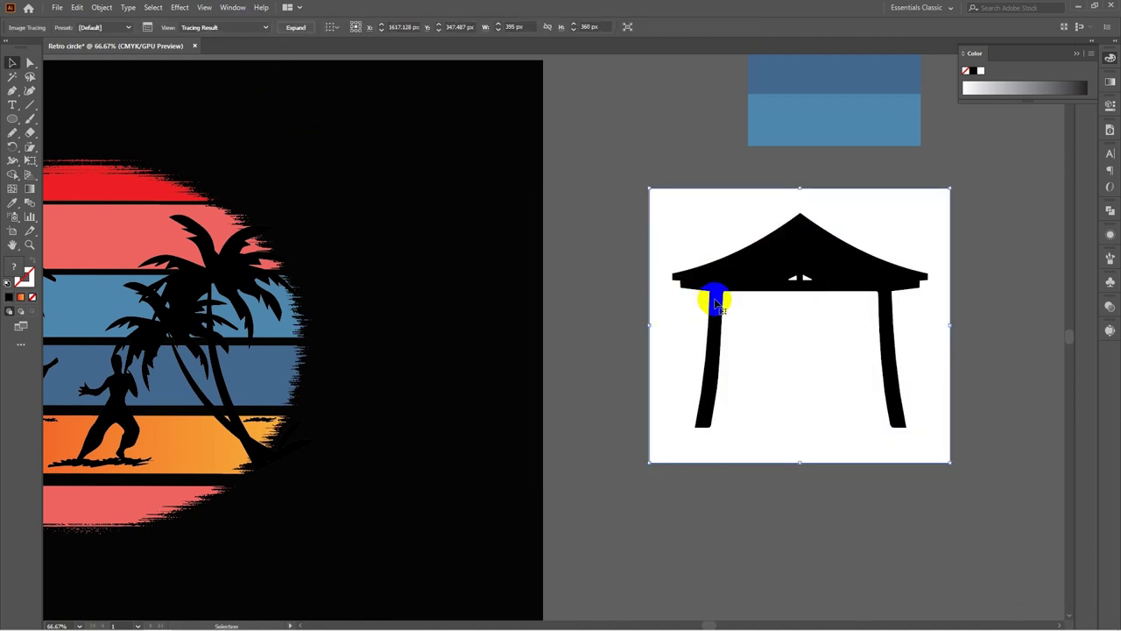
click(298, 29)
right_click(791, 249)
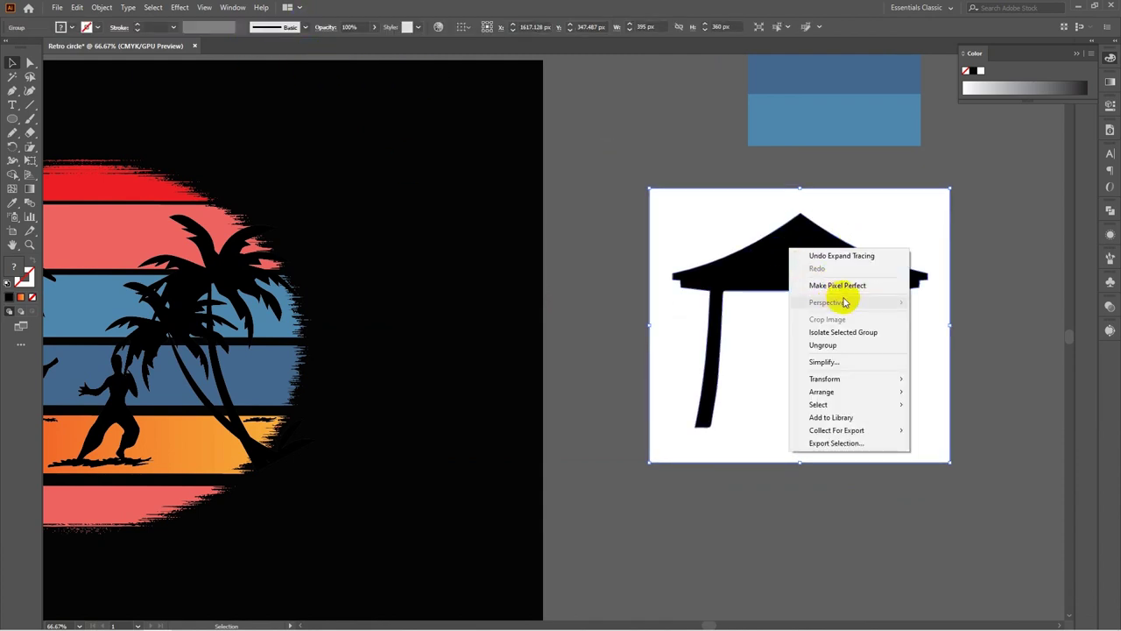
click(839, 352)
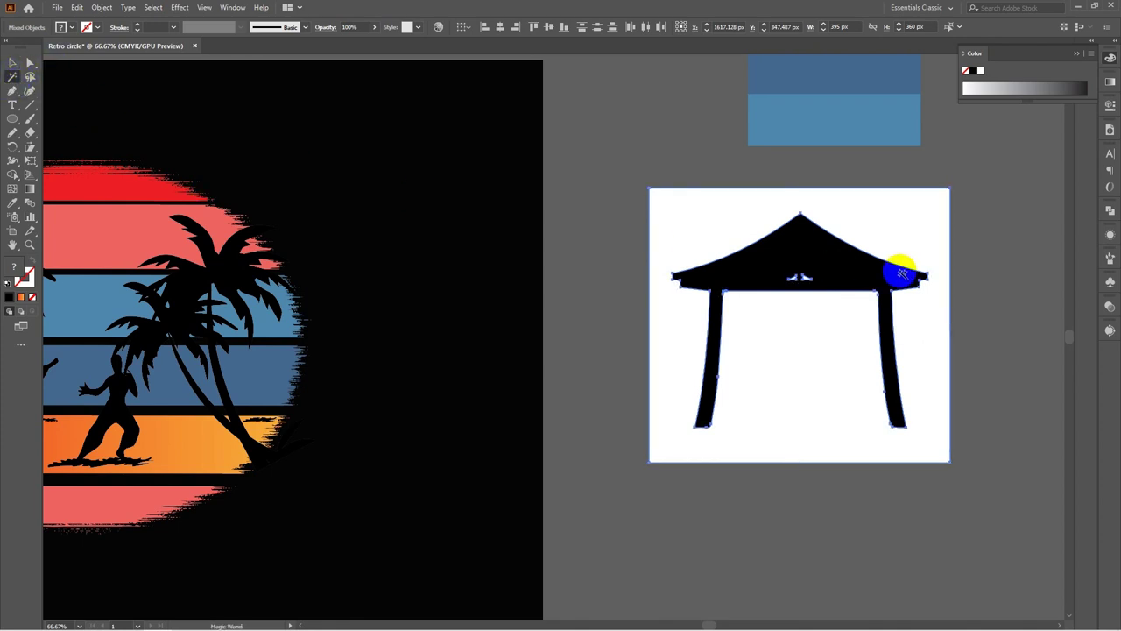
click(682, 206)
key(Delete)
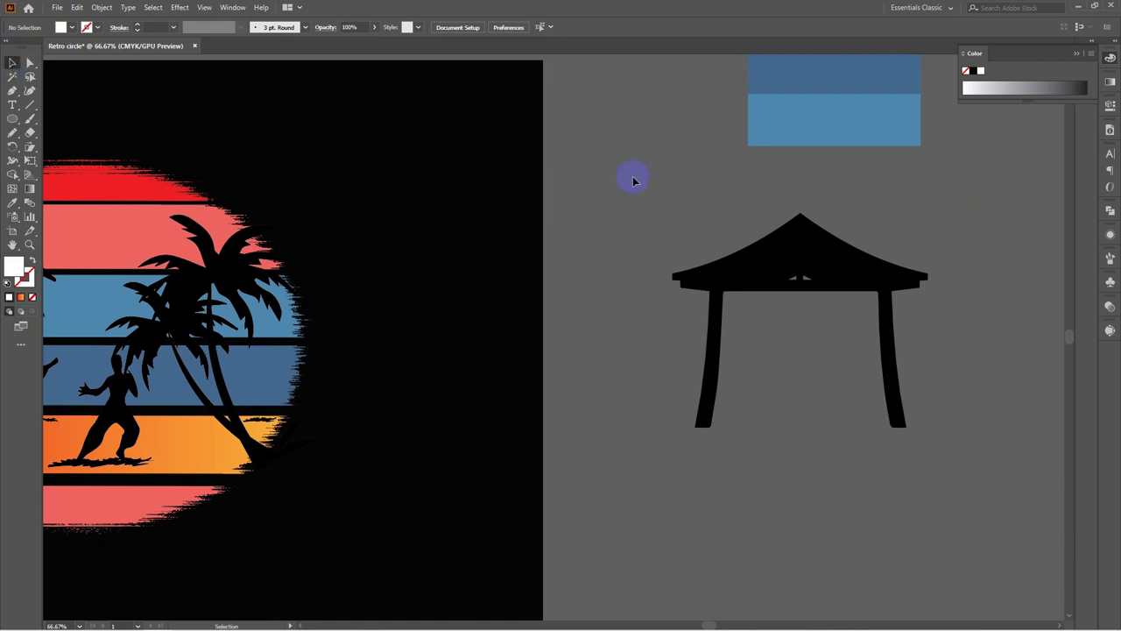
Place the hut silhouette over the circle's right palm trunks, scaled down to about 167 × 140 px
click(761, 263)
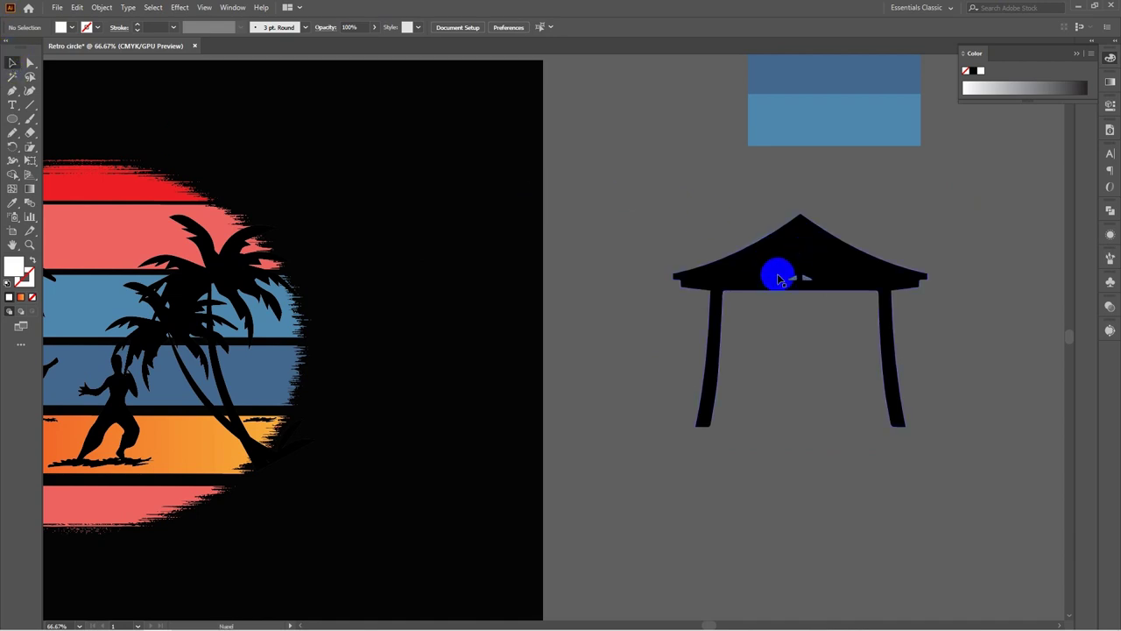
drag(833, 255, 192, 291)
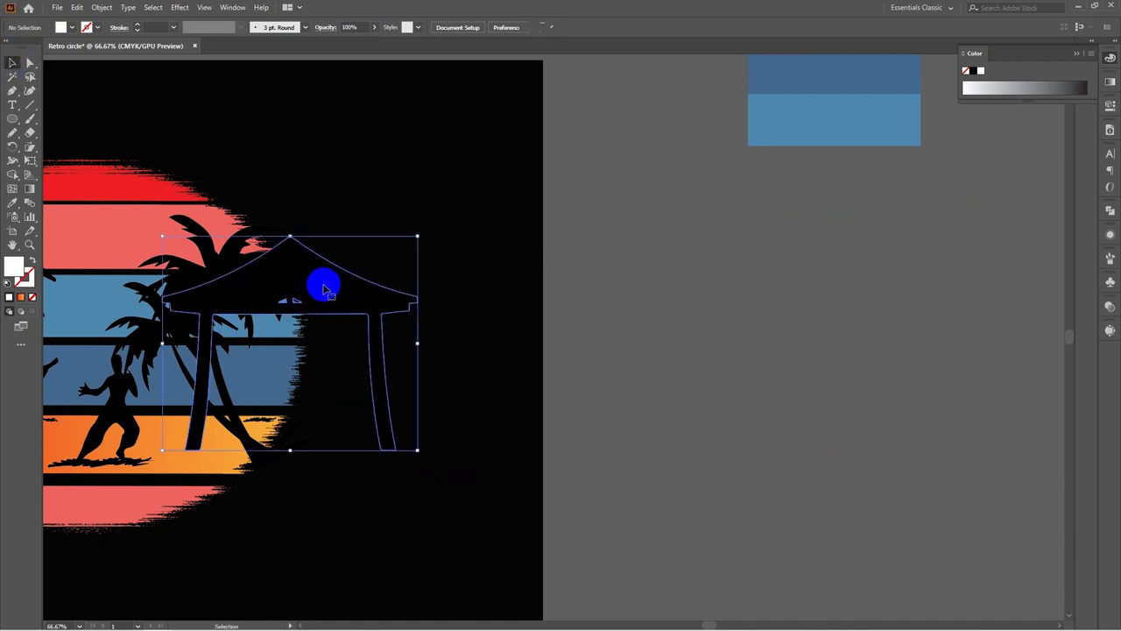
drag(318, 286, 613, 307)
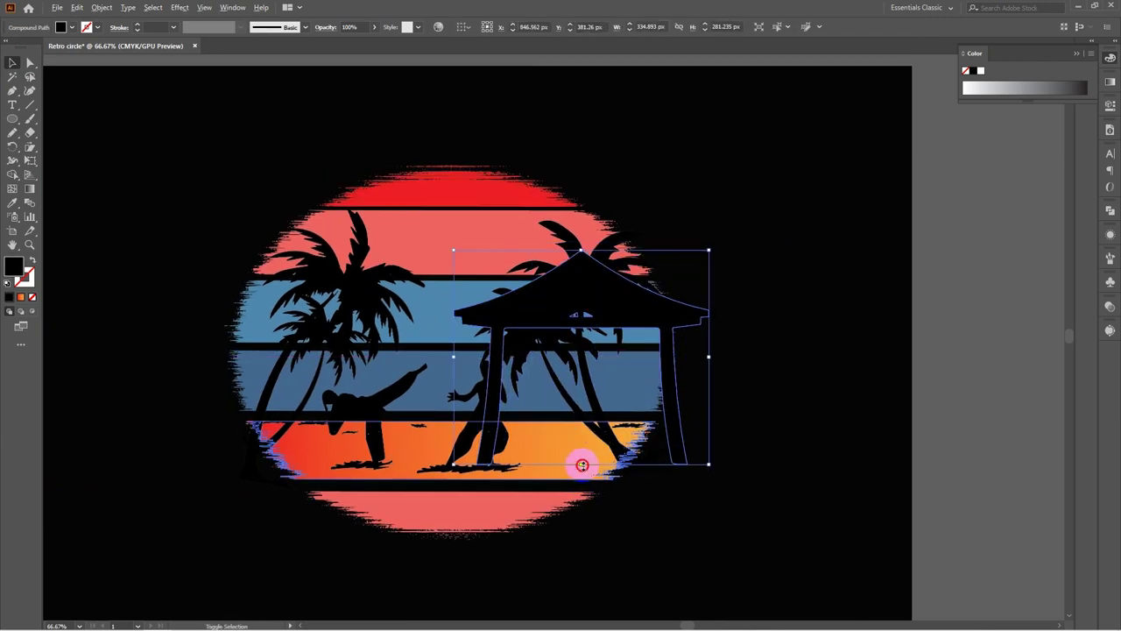
drag(581, 465, 576, 410)
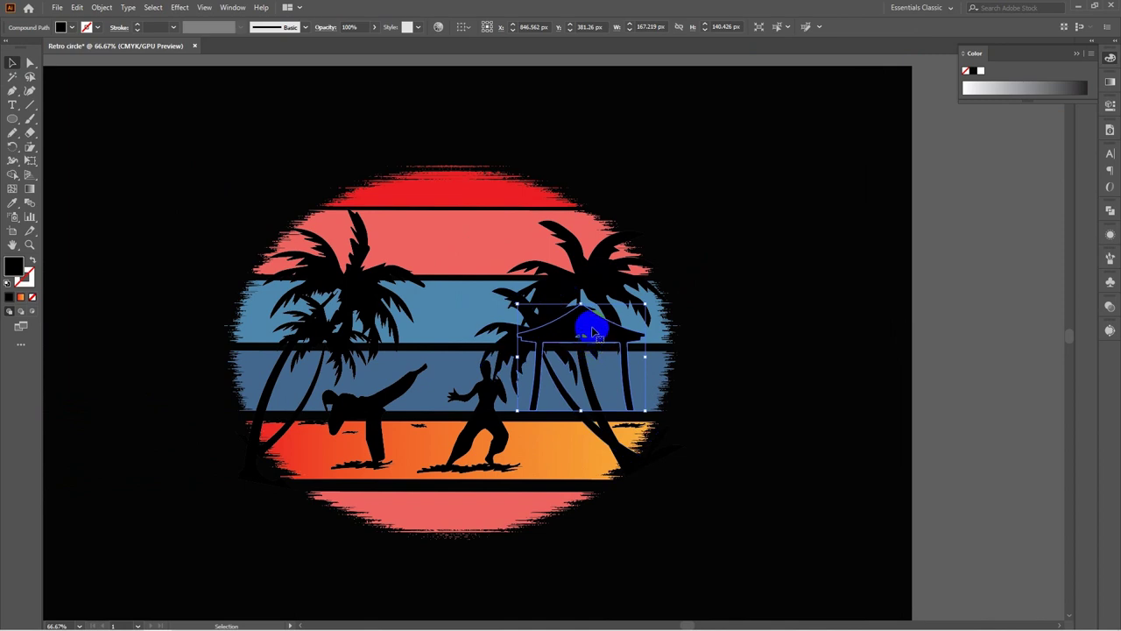
drag(593, 331, 592, 361)
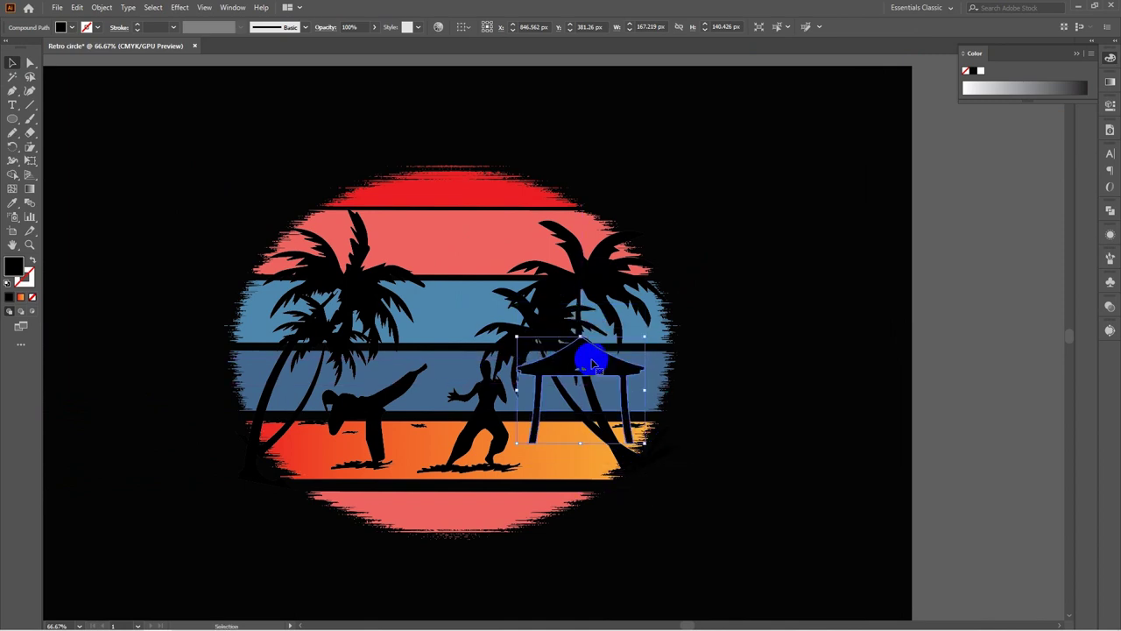
Shrink the hut to about 97 × 81 px and set it near the right end of the dark blue band
click(1010, 310)
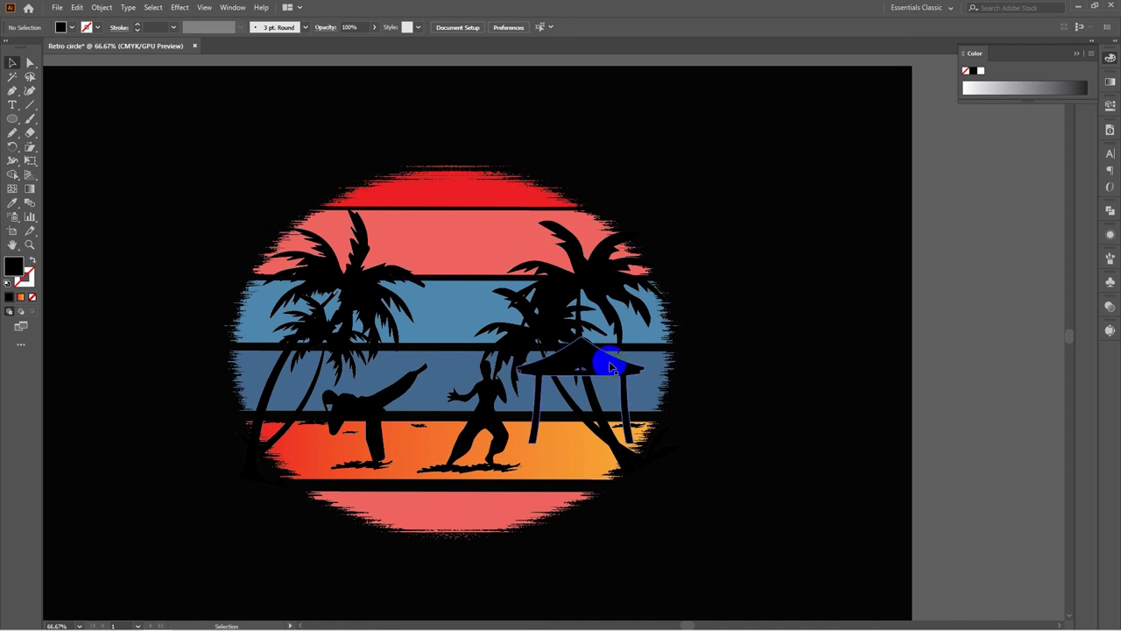
click(580, 444)
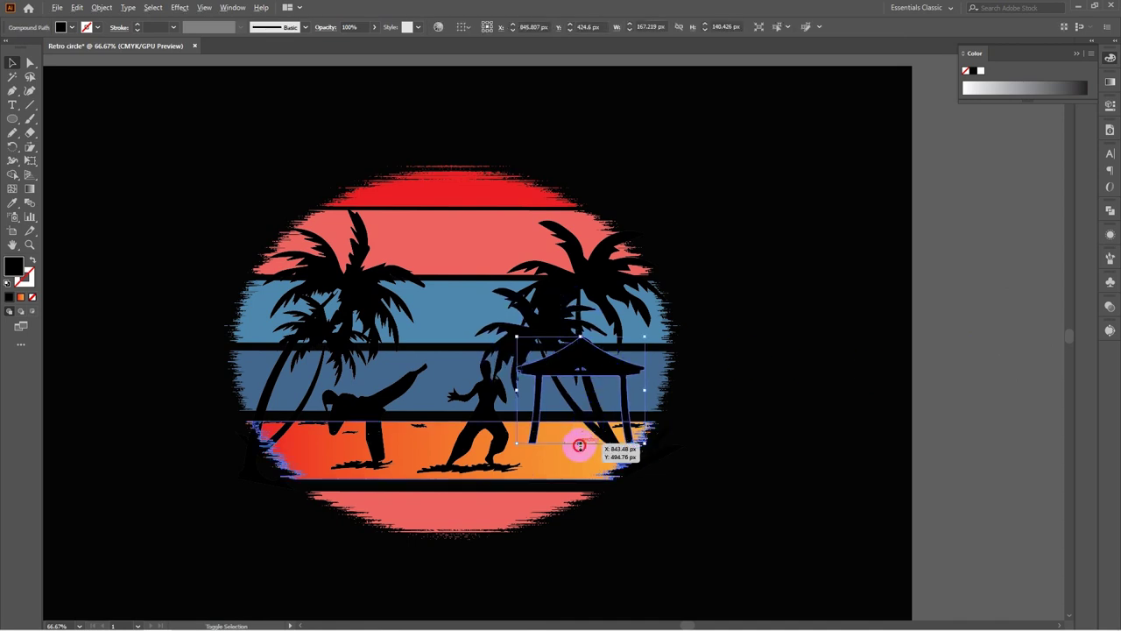
drag(579, 444, 590, 421)
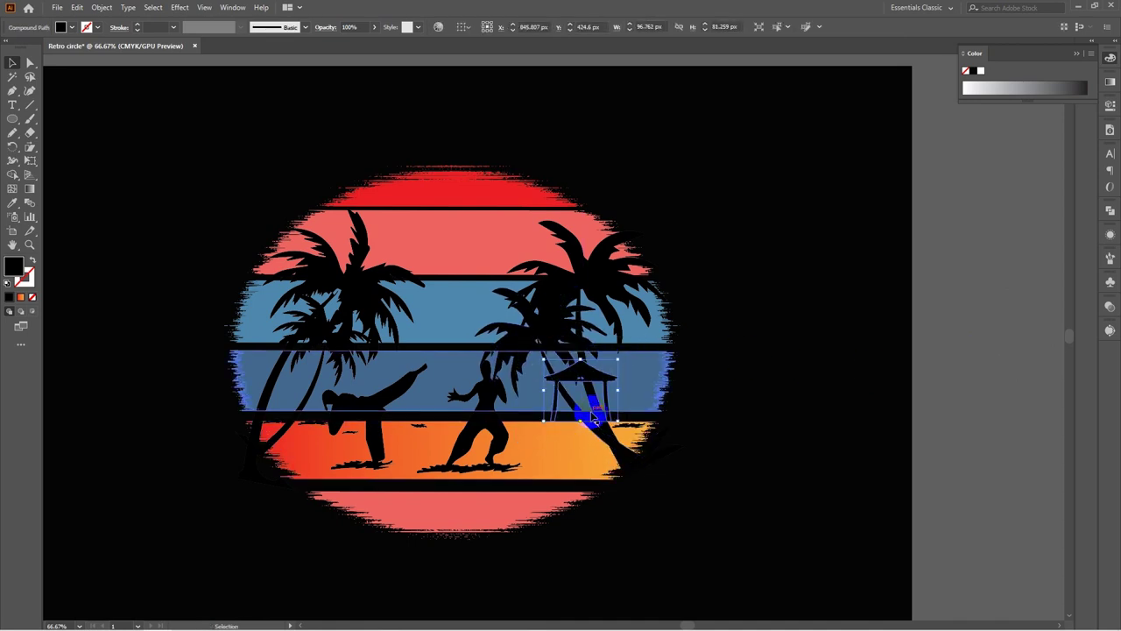
drag(589, 378, 617, 385)
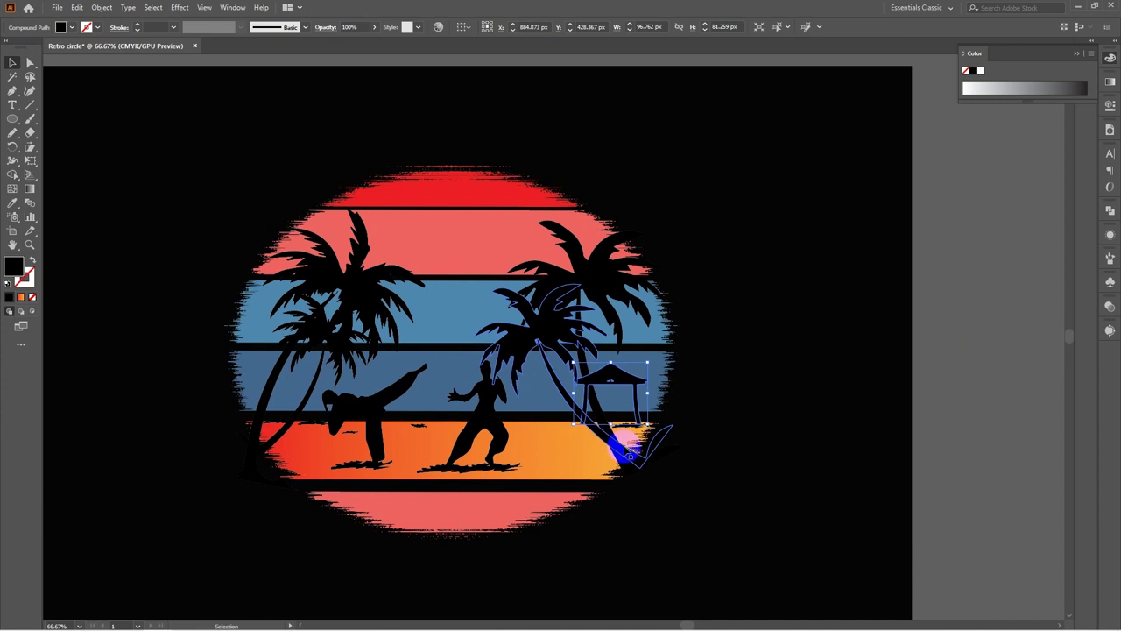
Bring the right palm group to the front of the stacking order
click(620, 451)
right_click(619, 448)
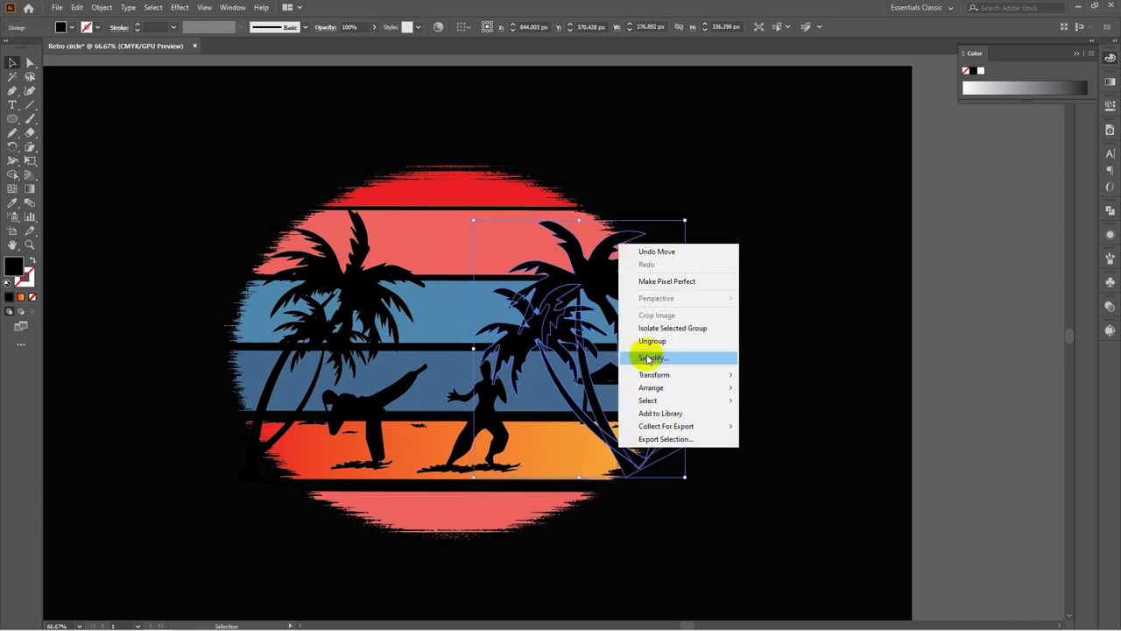
mouse_move(700, 387)
click(814, 388)
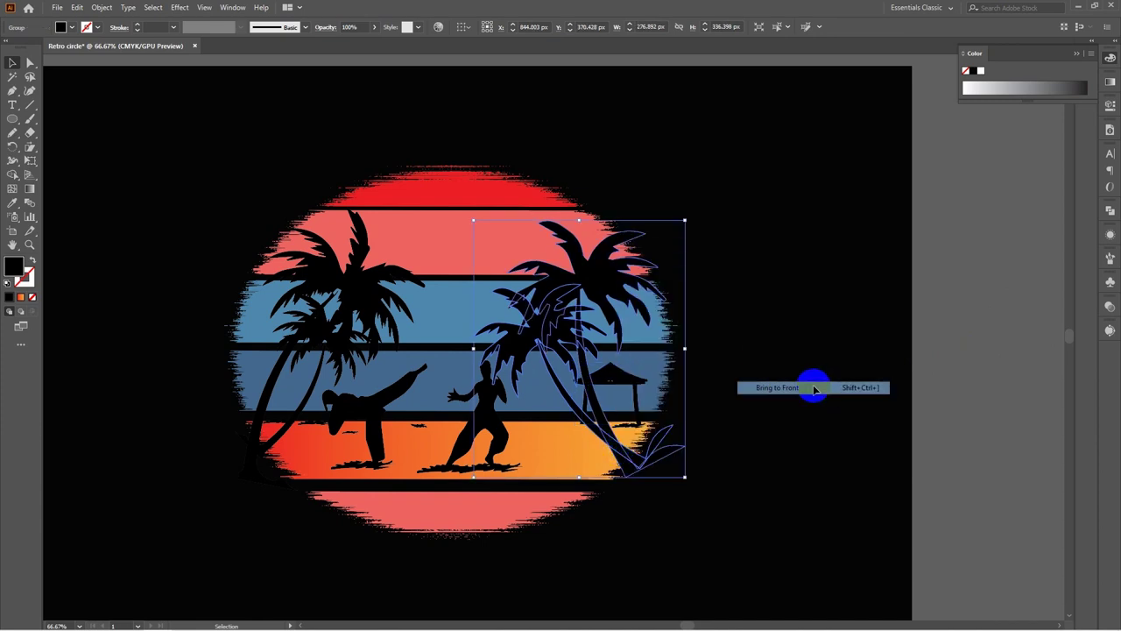
Shift the right palm group down and toward the circle's center so its trunks clear the hut, and start resizing it
click(607, 443)
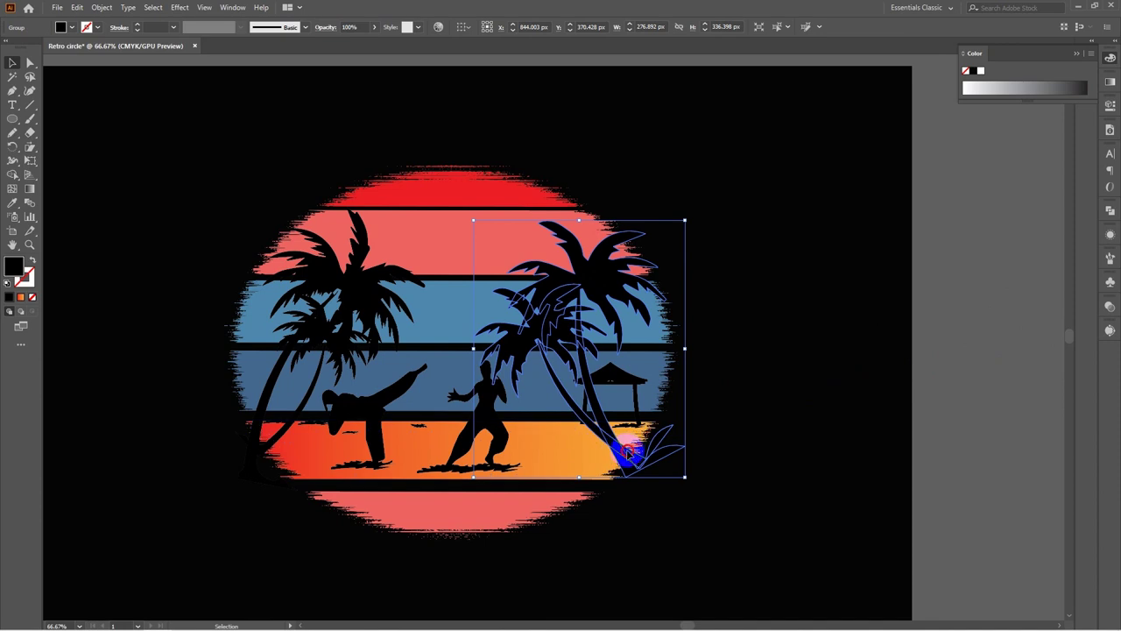
drag(628, 452, 609, 480)
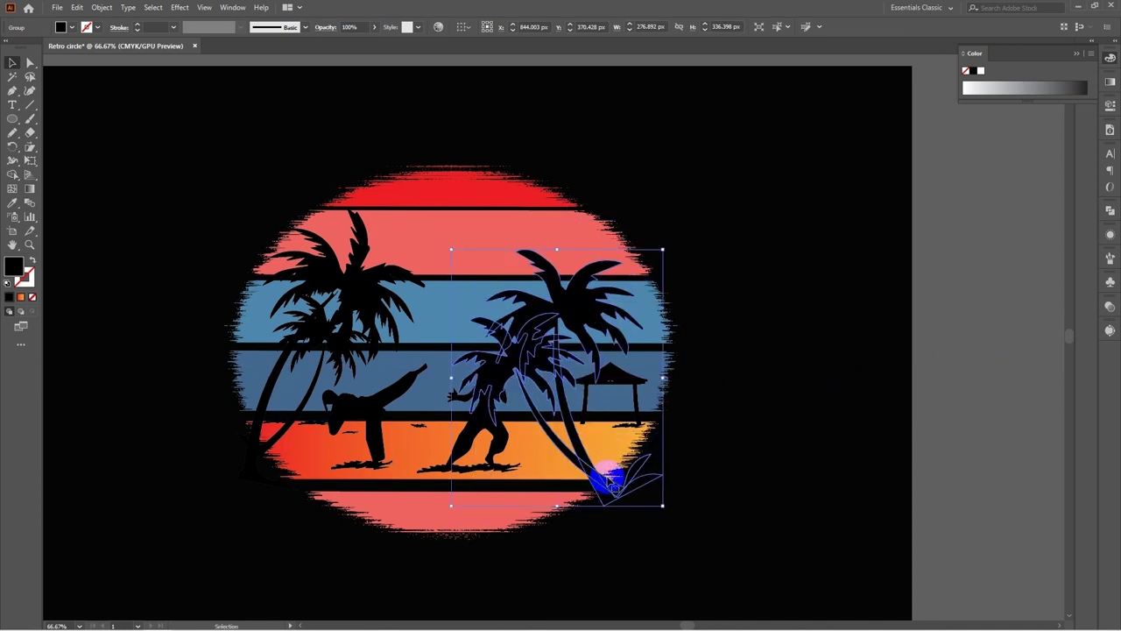
click(557, 259)
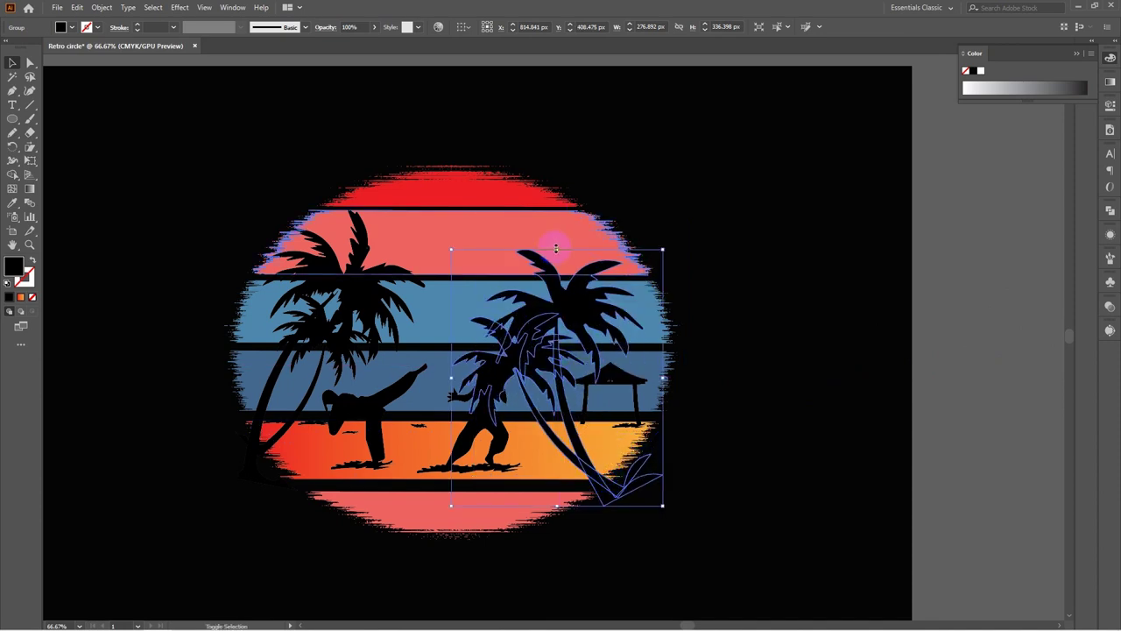
Enlarge the palm tree group on the circle's right side, tilt it slightly clockwise and reposition it inside the retro circle's edge
drag(555, 249, 555, 207)
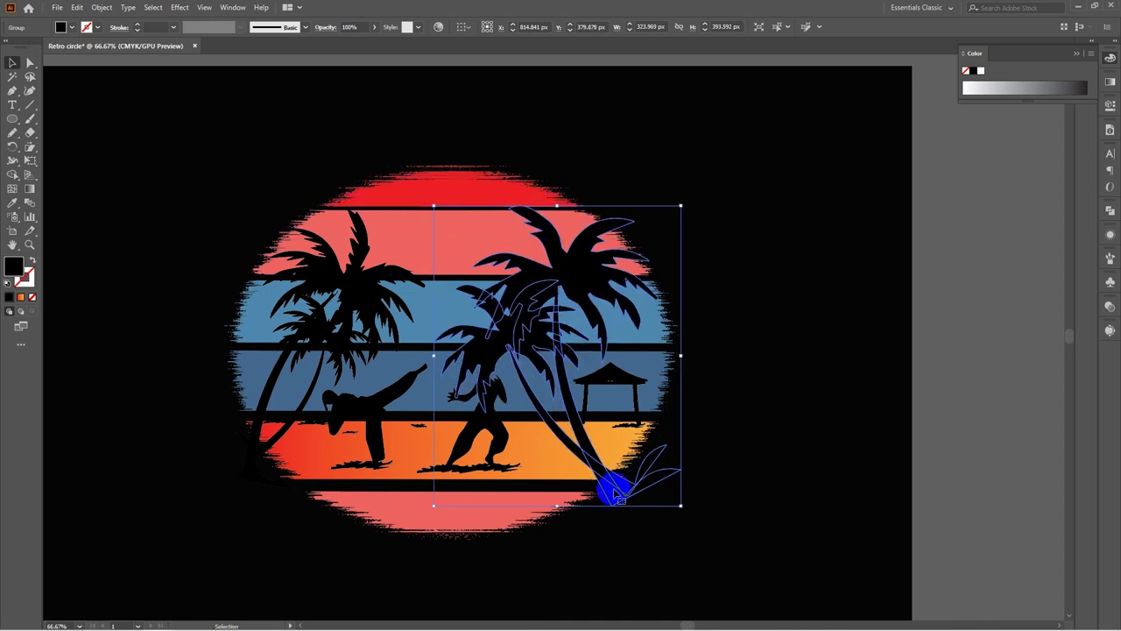
drag(618, 496, 606, 487)
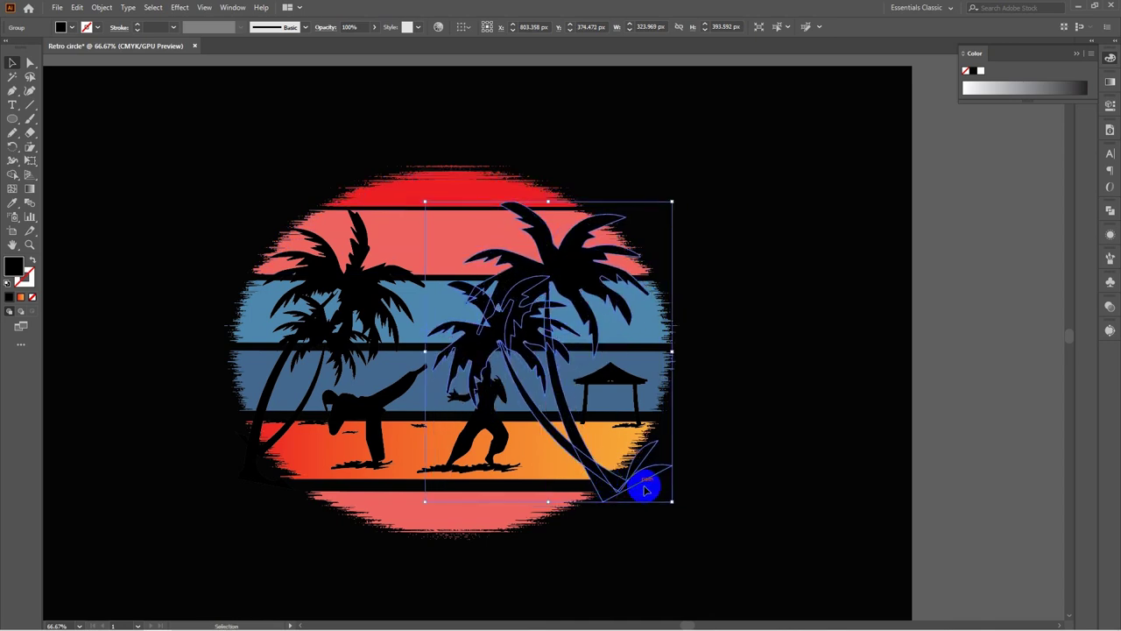
drag(674, 502, 648, 524)
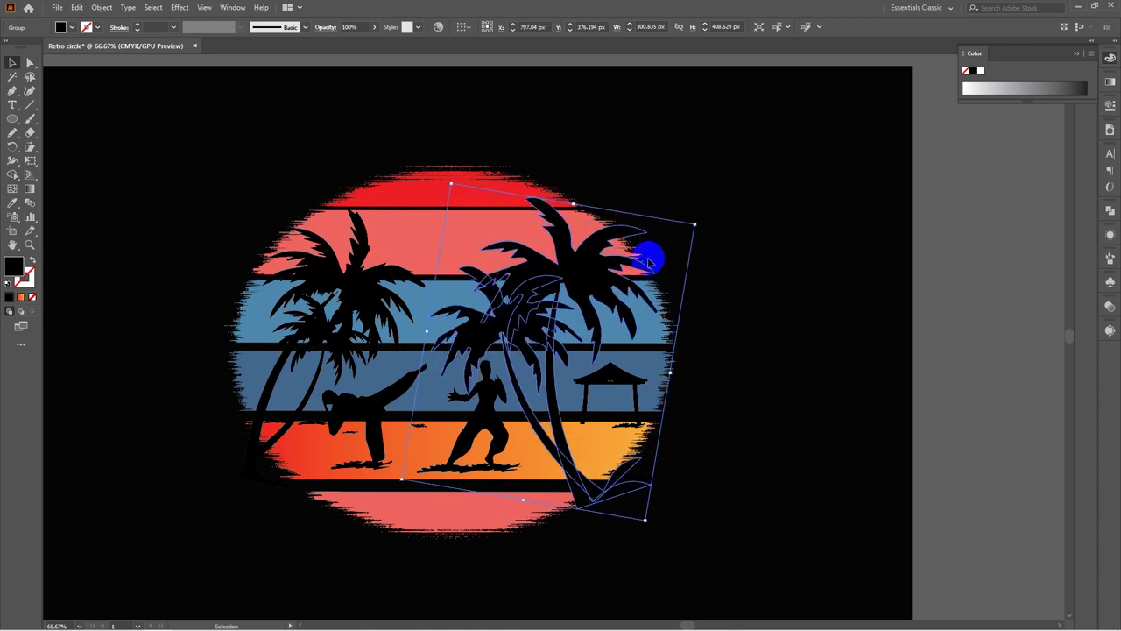
mouse_move(572, 204)
mouse_down()
mouse_move(570, 196)
mouse_move(570, 216)
mouse_up()
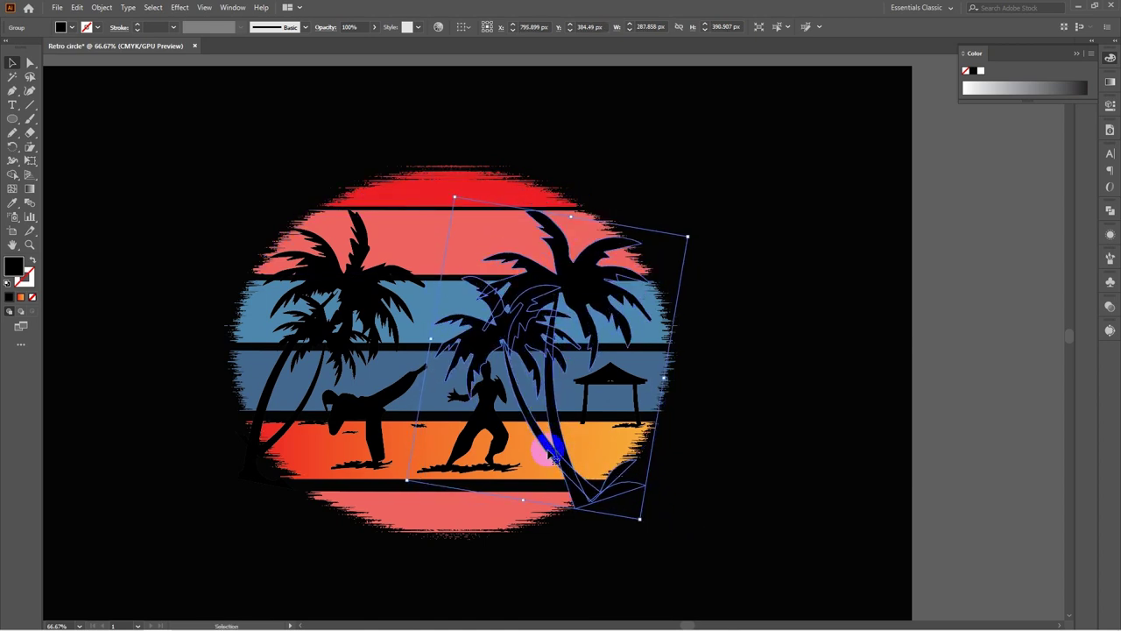
drag(576, 501, 575, 494)
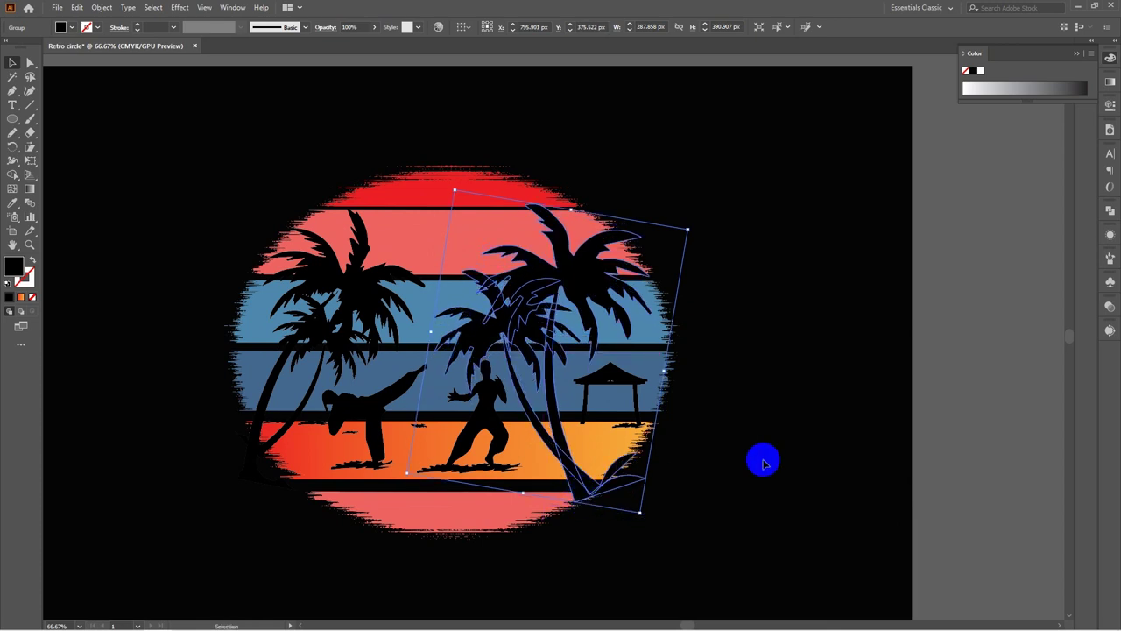
click(992, 275)
Enlarge the beach hut silhouette to about 127 by 107 px and reposition it on the blue stripe beside the right palm trees
click(613, 374)
drag(610, 362, 613, 343)
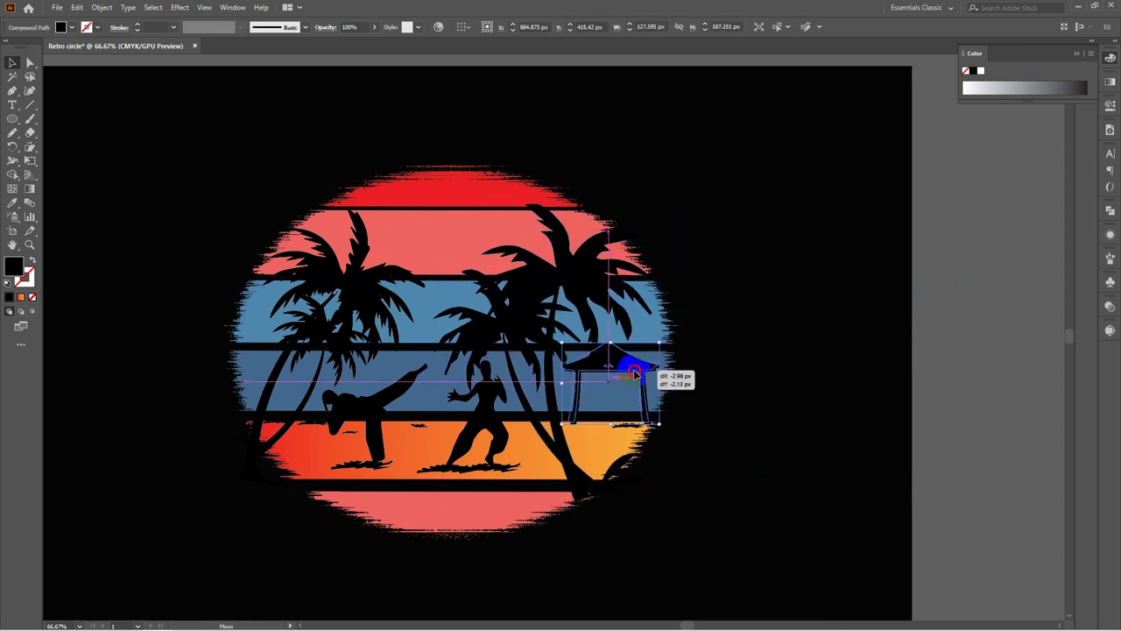
click(849, 345)
drag(608, 360, 609, 368)
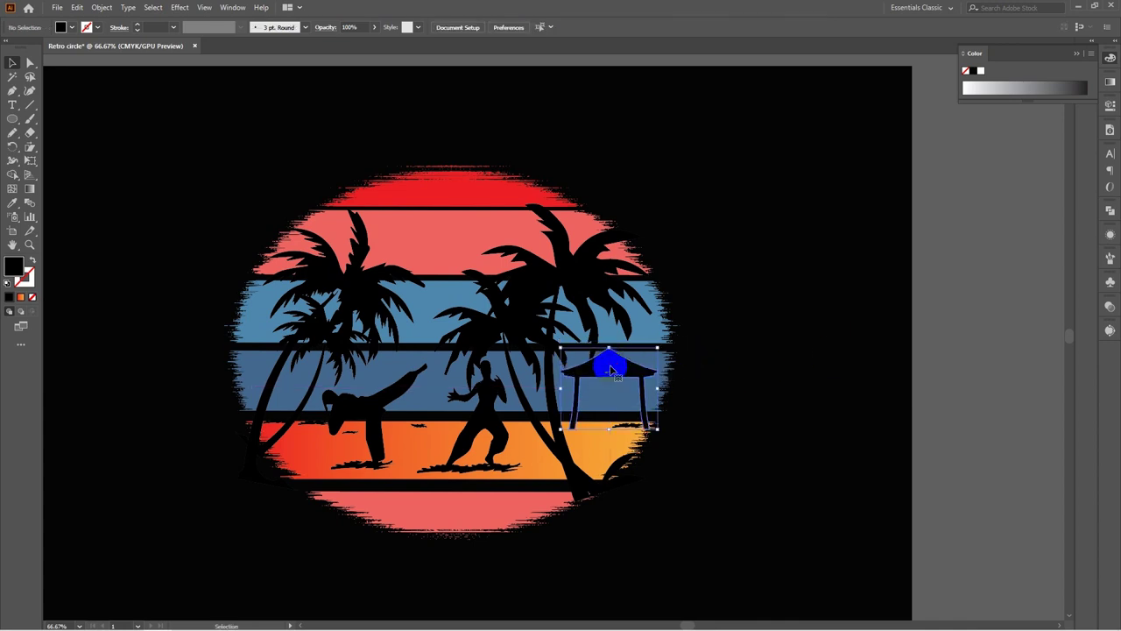
click(847, 319)
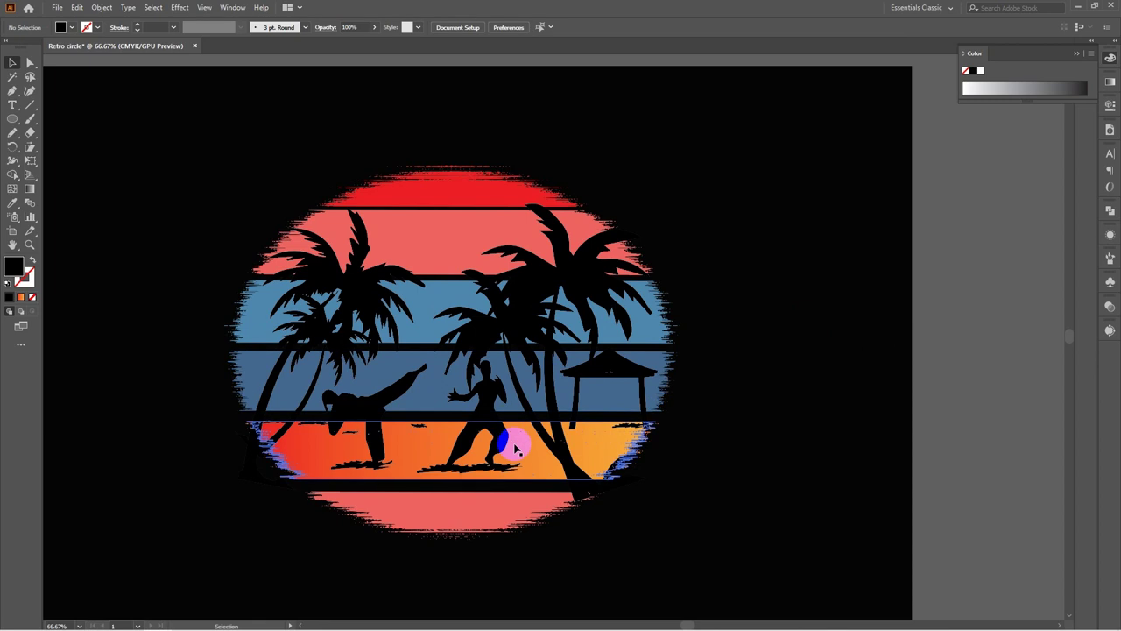
click(165, 297)
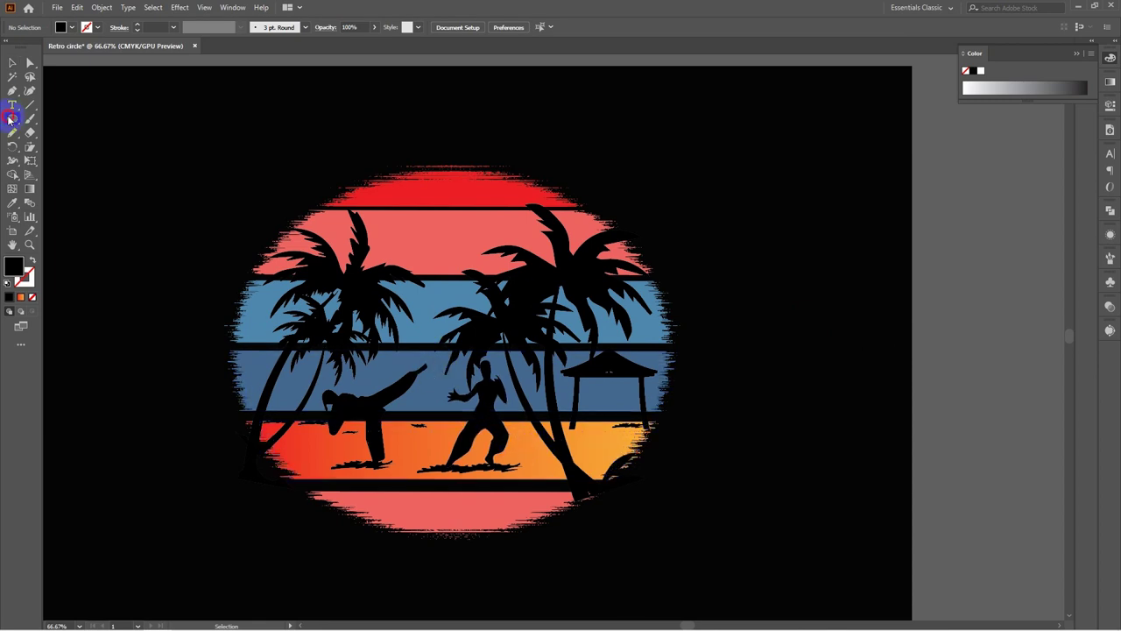
Draw a circle about 257 px in diameter beside the artboard and fill it with the red-to-orange radial gradient
drag(864, 286, 552, 305)
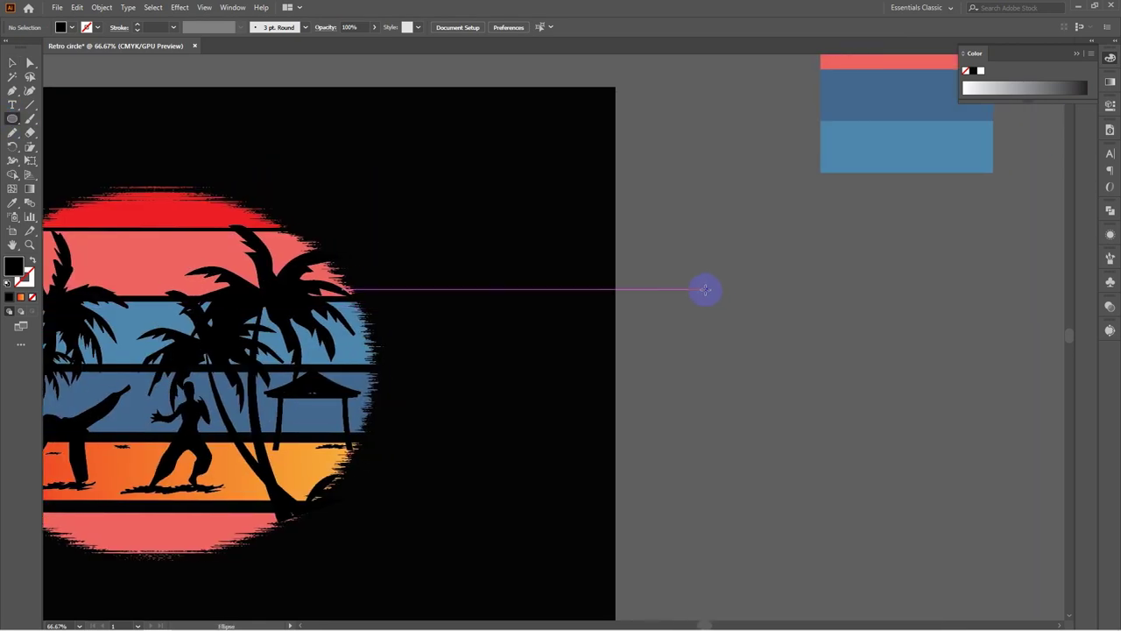
mouse_move(760, 298)
mouse_down()
mouse_move(825, 393)
mouse_move(859, 392)
mouse_up()
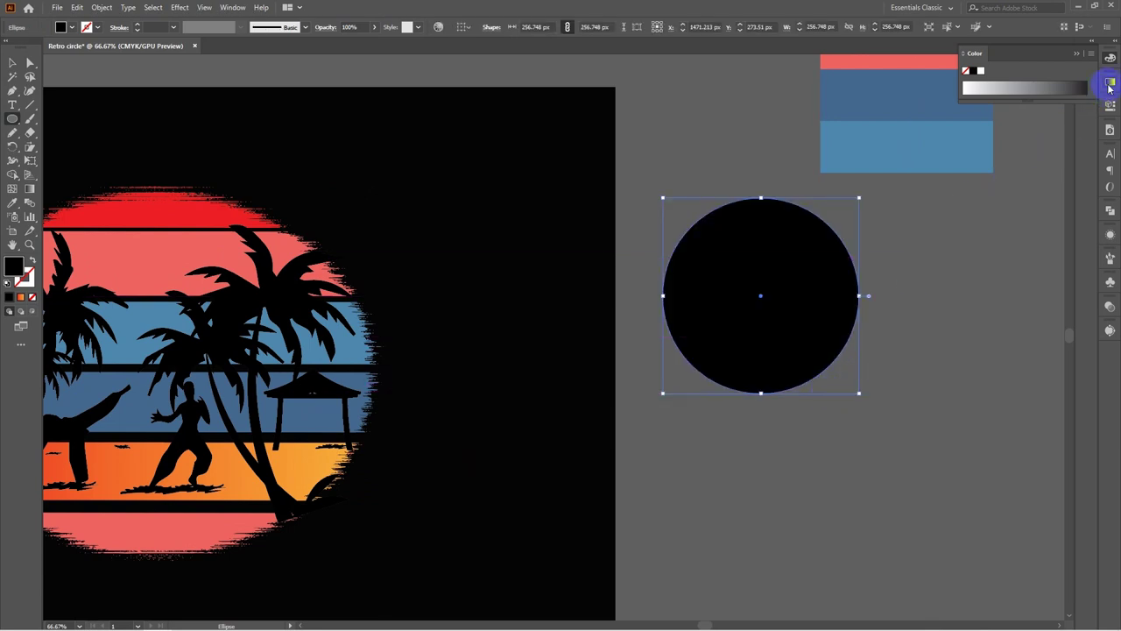
click(1108, 84)
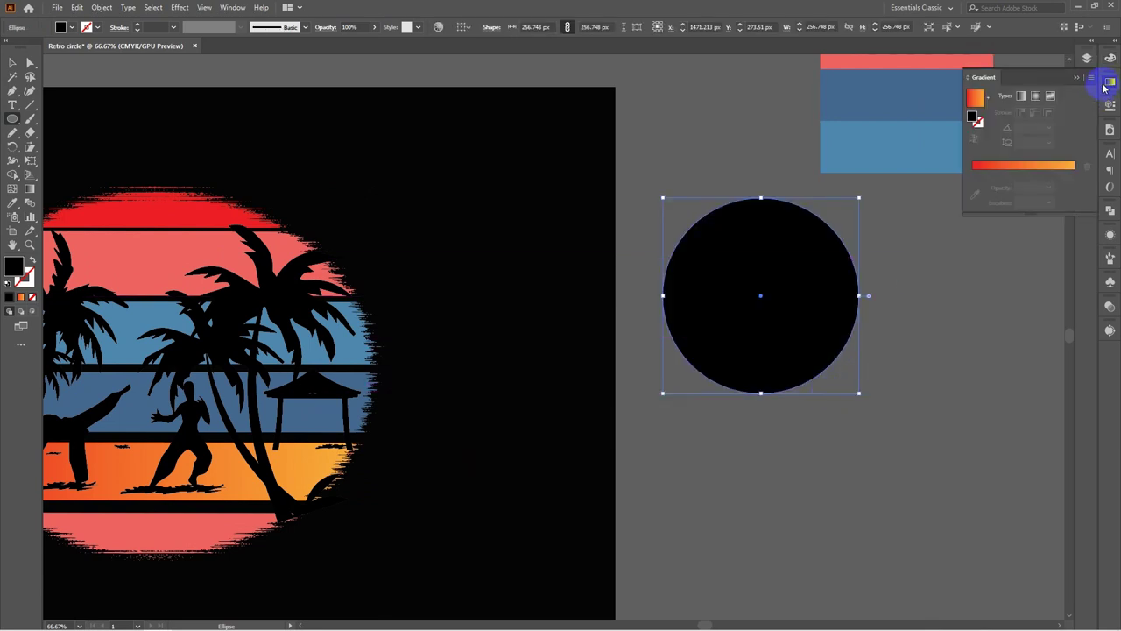
click(1035, 97)
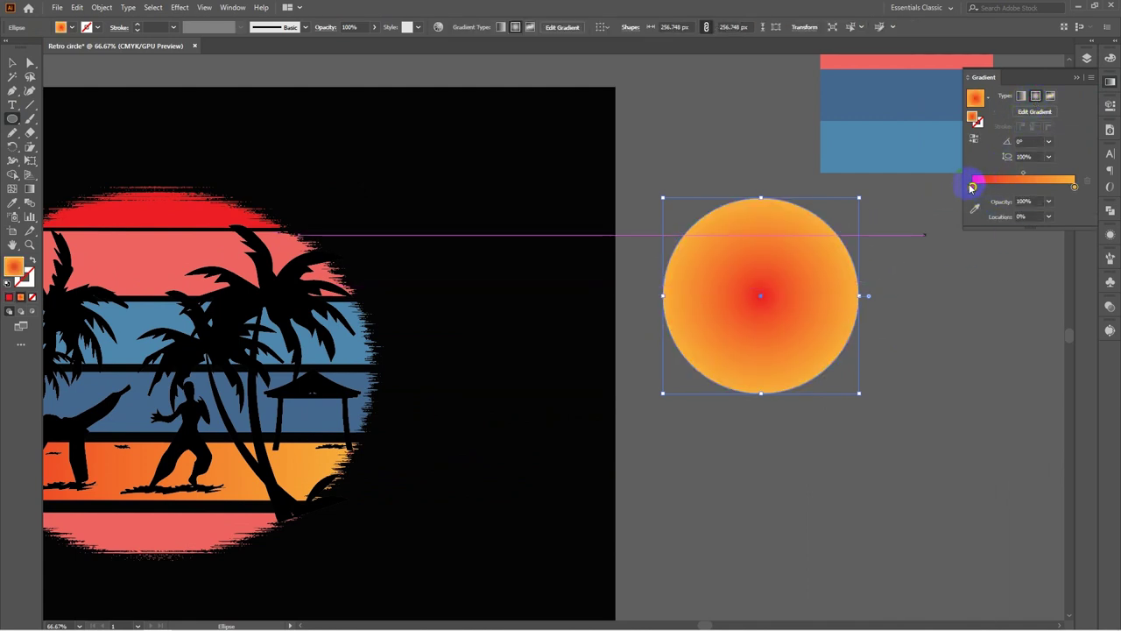
mouse_move(980, 189)
mouse_down()
mouse_move(1007, 189)
mouse_move(996, 193)
mouse_up()
click(1087, 180)
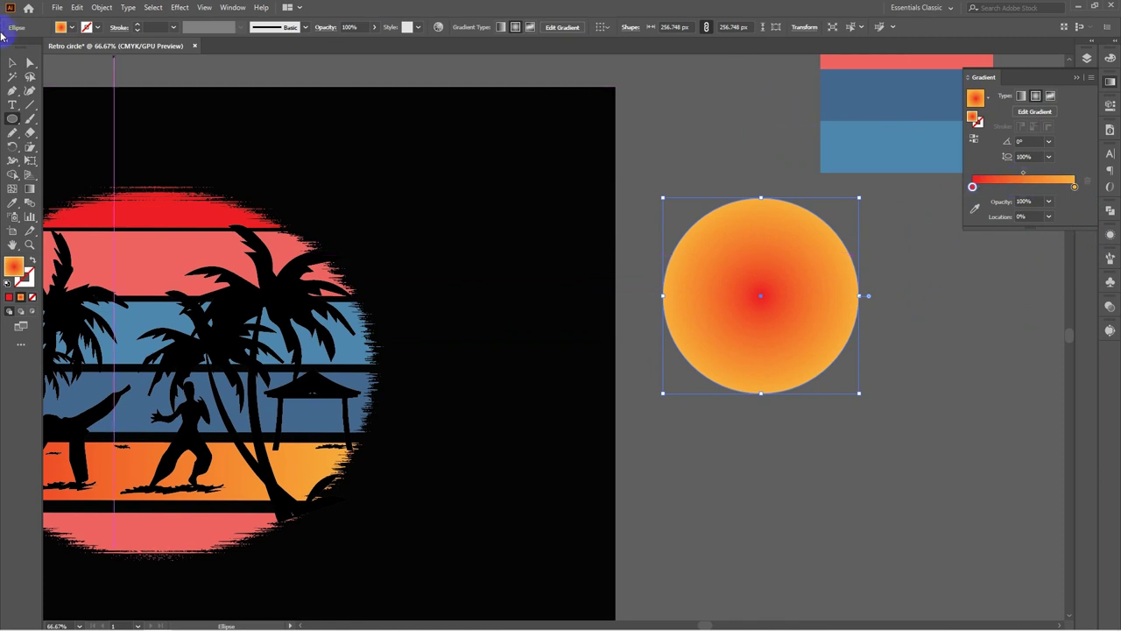
Move the gradient circle farther from the artboard and expand its fill into 255 objects
drag(763, 300, 850, 357)
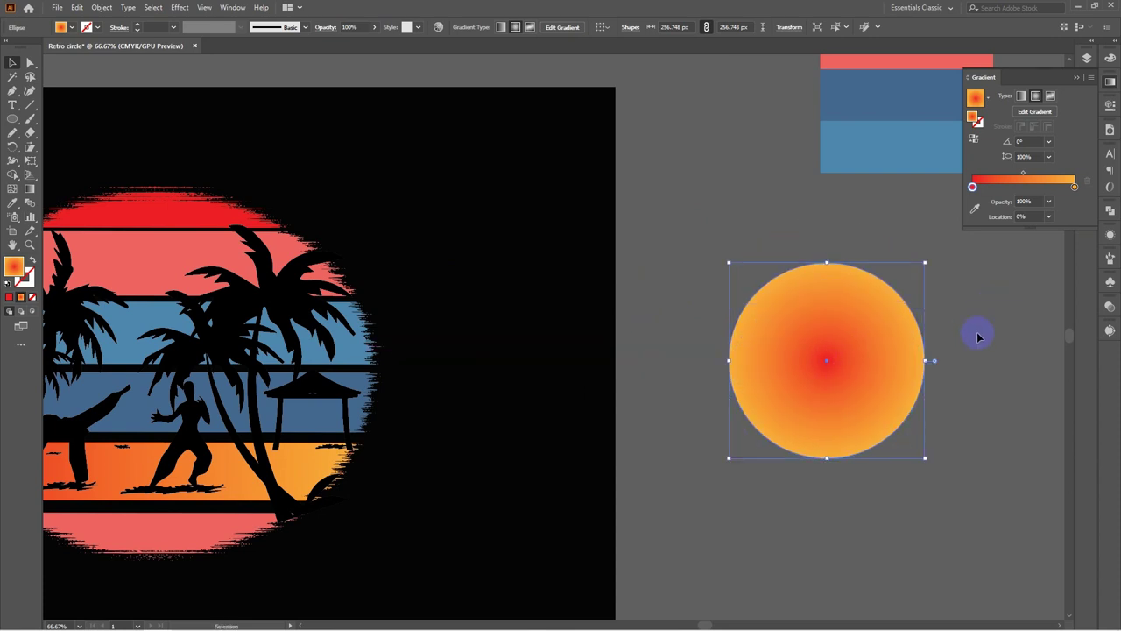
click(974, 382)
click(814, 358)
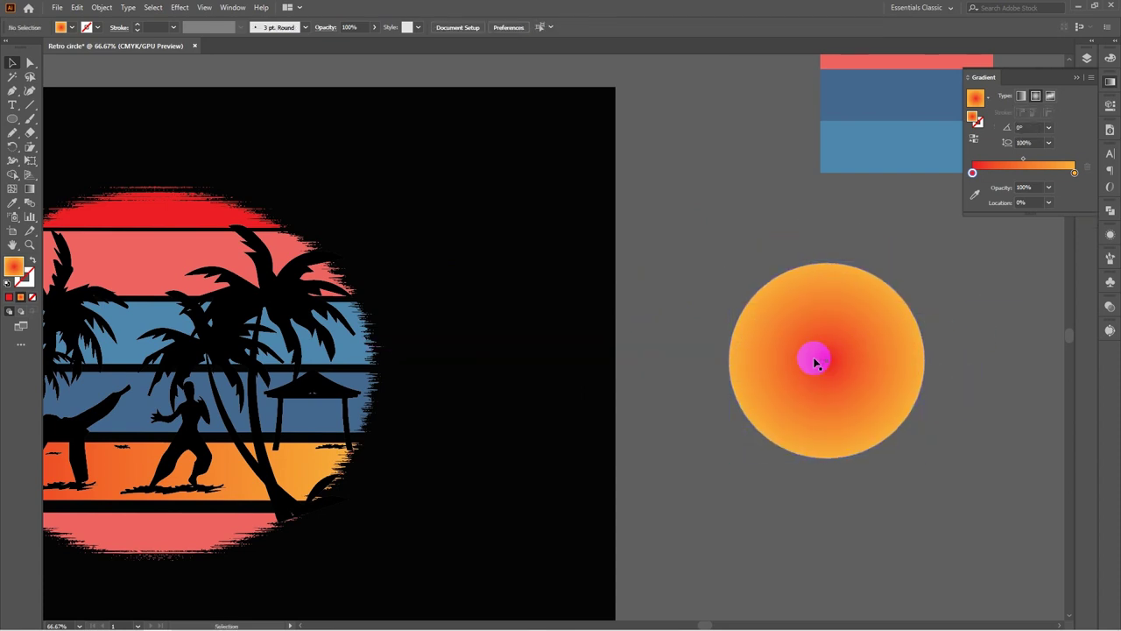
click(101, 7)
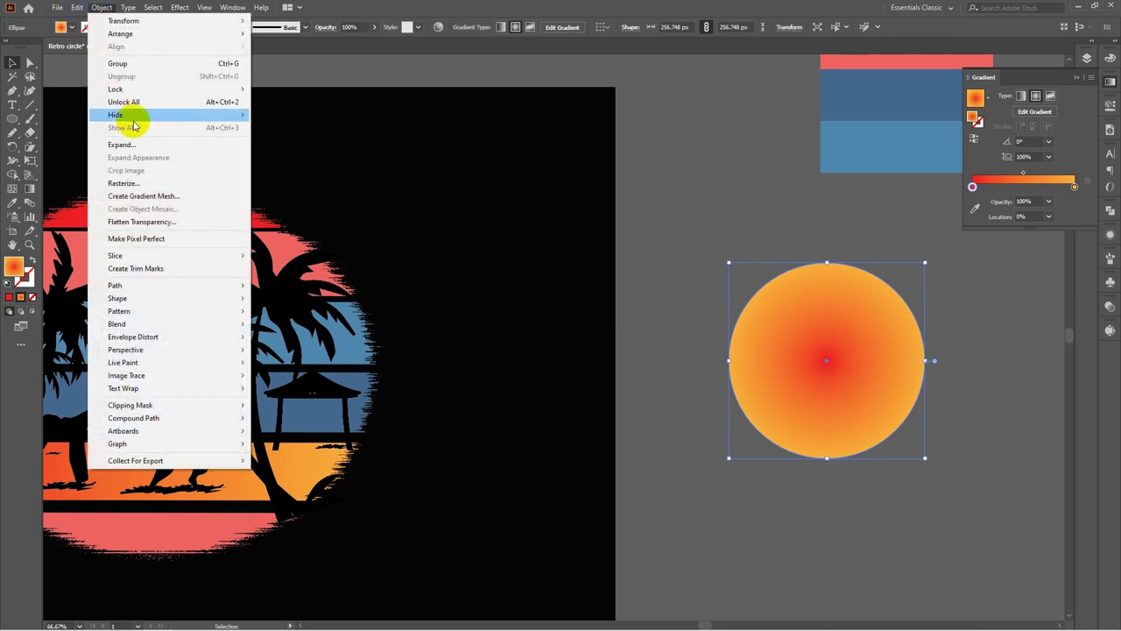
click(138, 144)
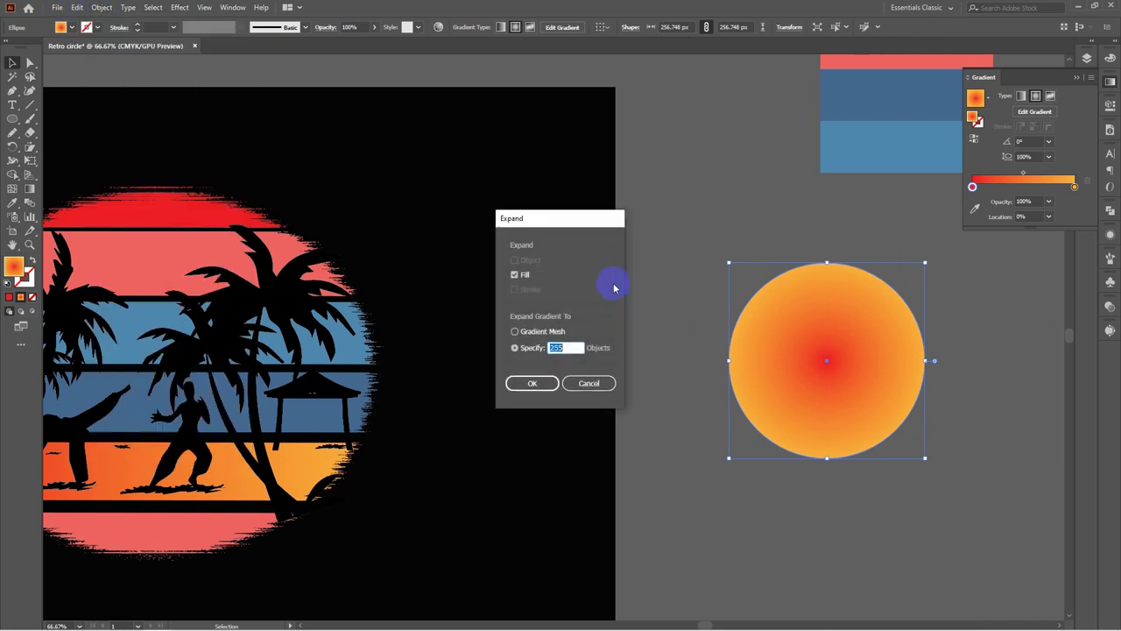
click(525, 384)
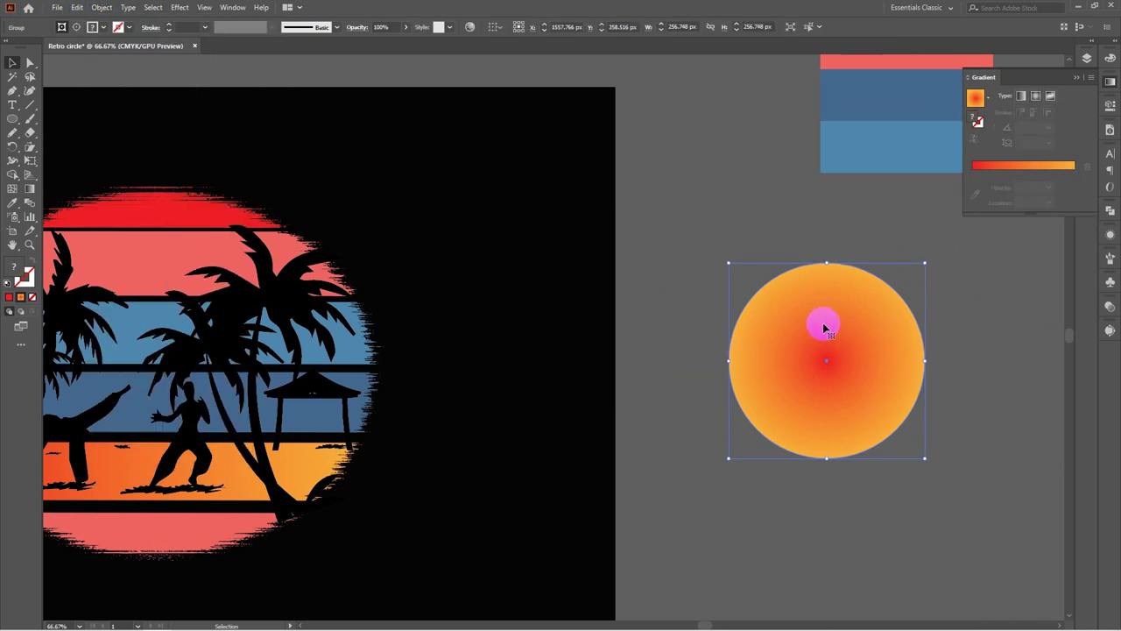
click(102, 7)
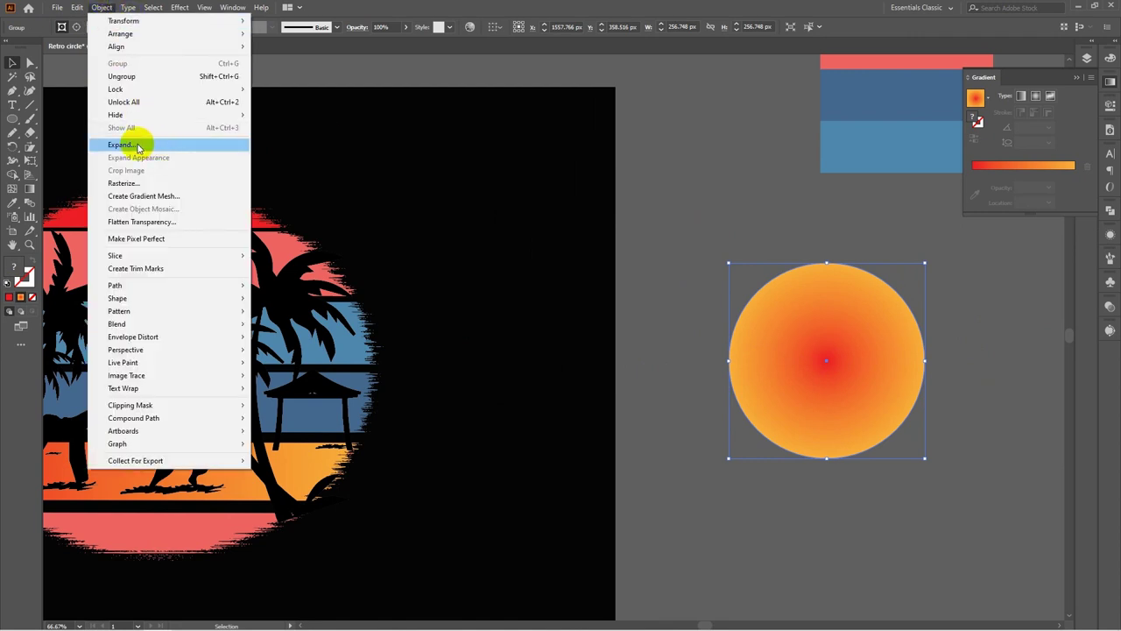
click(138, 146)
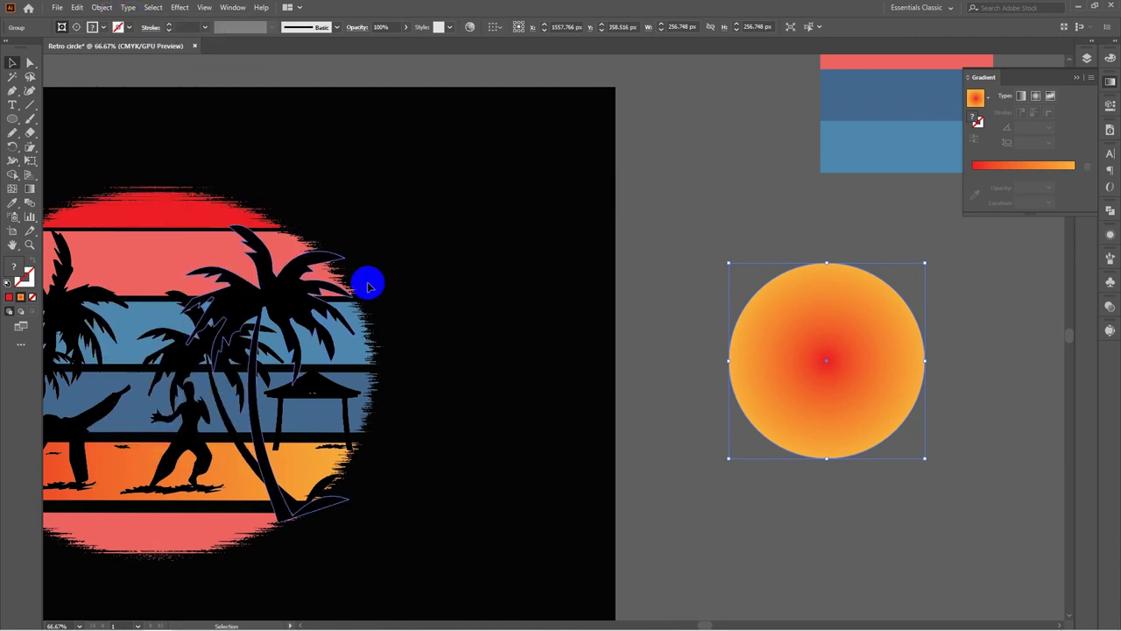
click(771, 224)
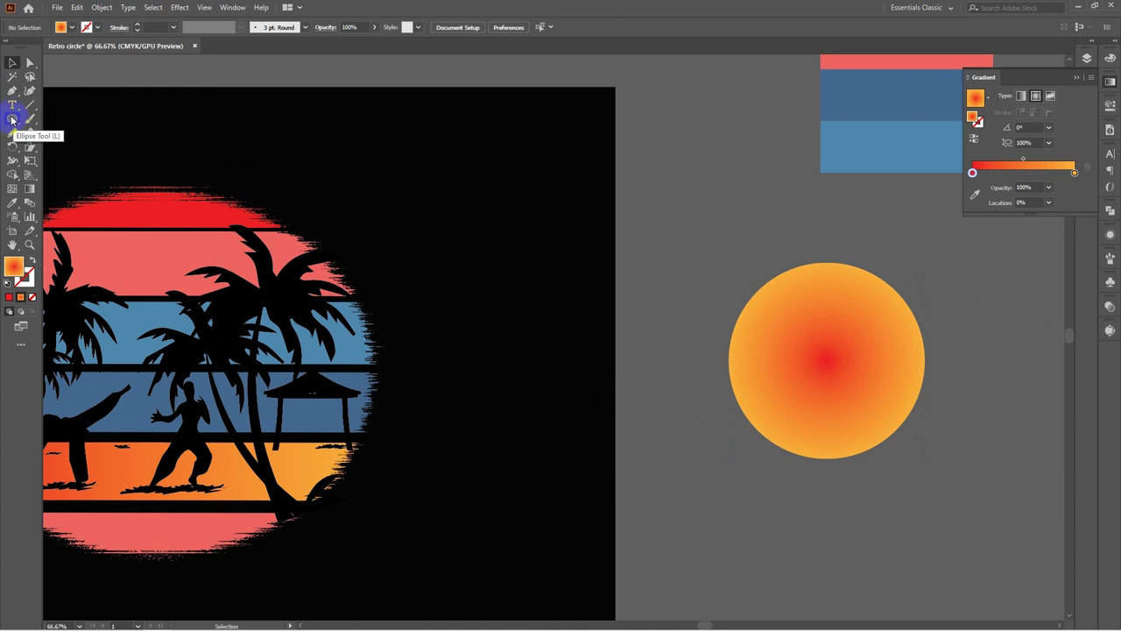
Draw a rectangle about 334 by 129 px across the lower part of the gradient circle
click(12, 120)
click(86, 125)
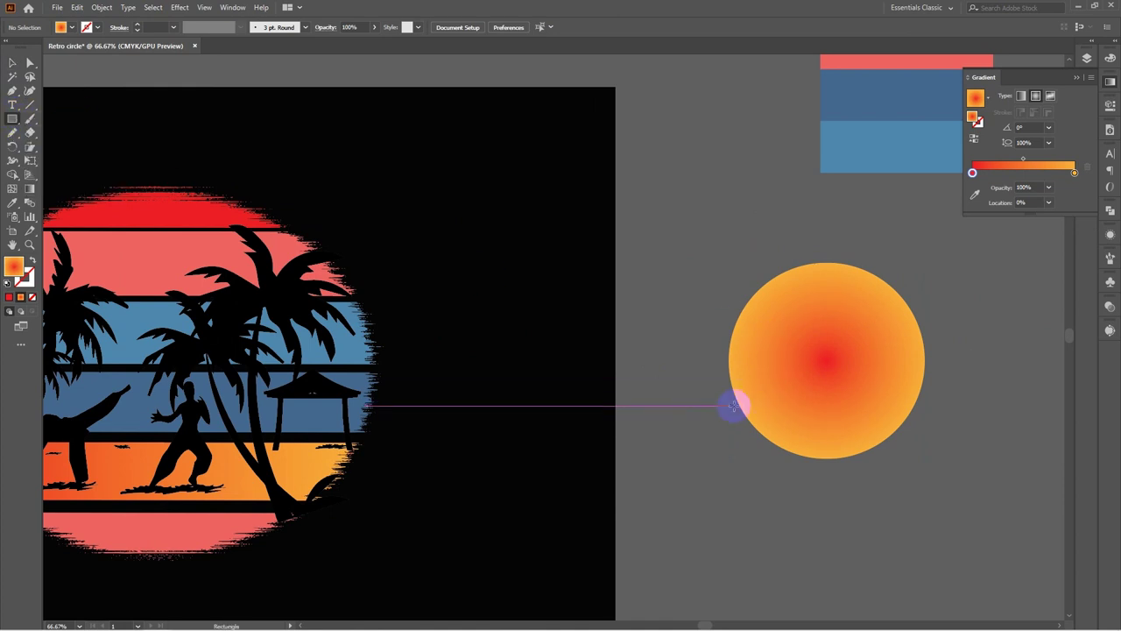
drag(702, 407, 955, 503)
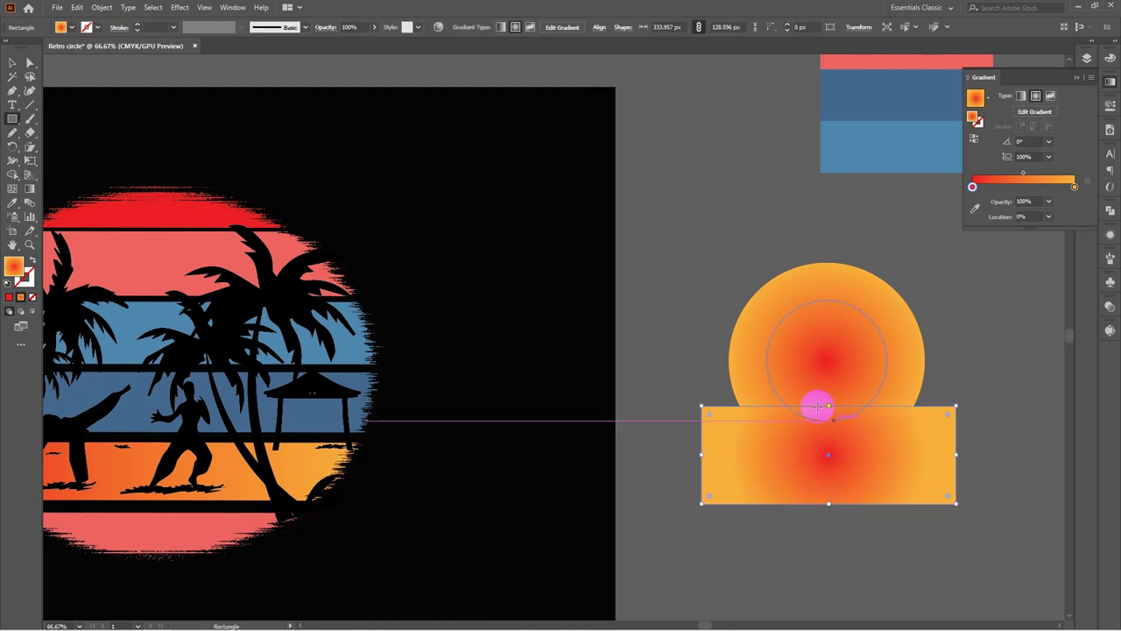
click(14, 63)
click(768, 200)
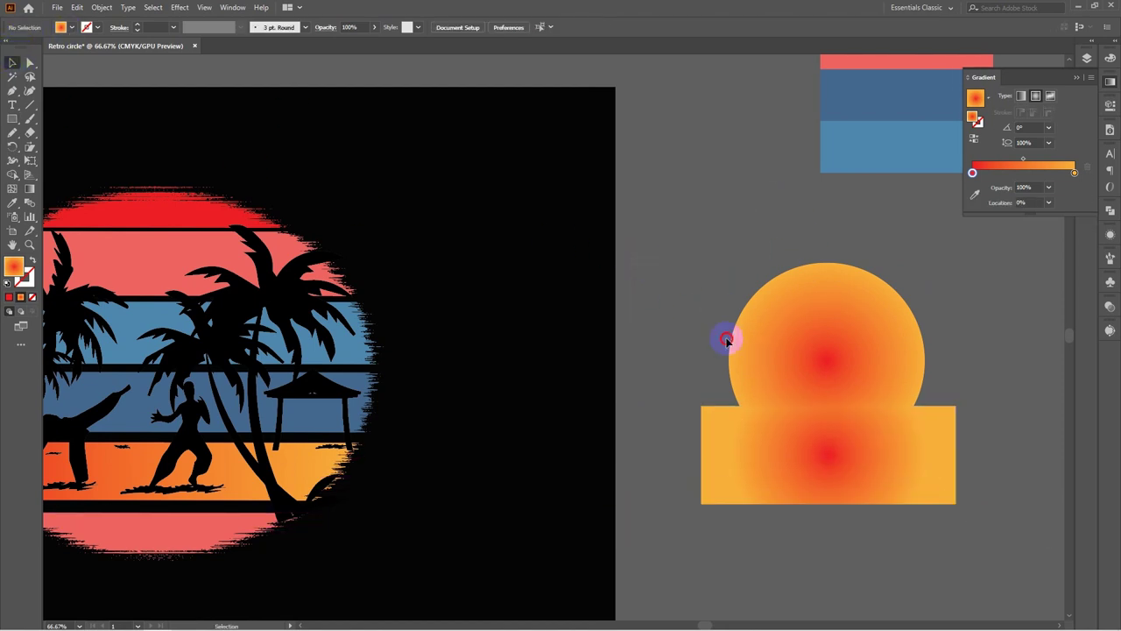
Divide the gradient circle with the overlapping rectangle using Pathfinder and ungroup the resulting pieces
drag(723, 333, 998, 535)
click(1107, 211)
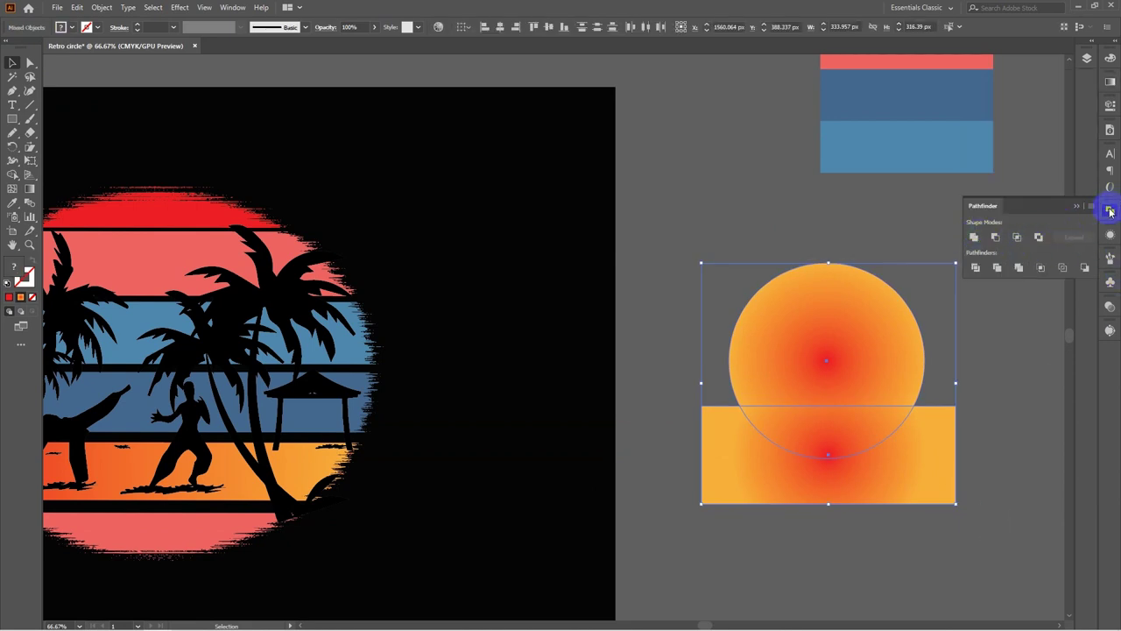
click(1110, 210)
click(1109, 210)
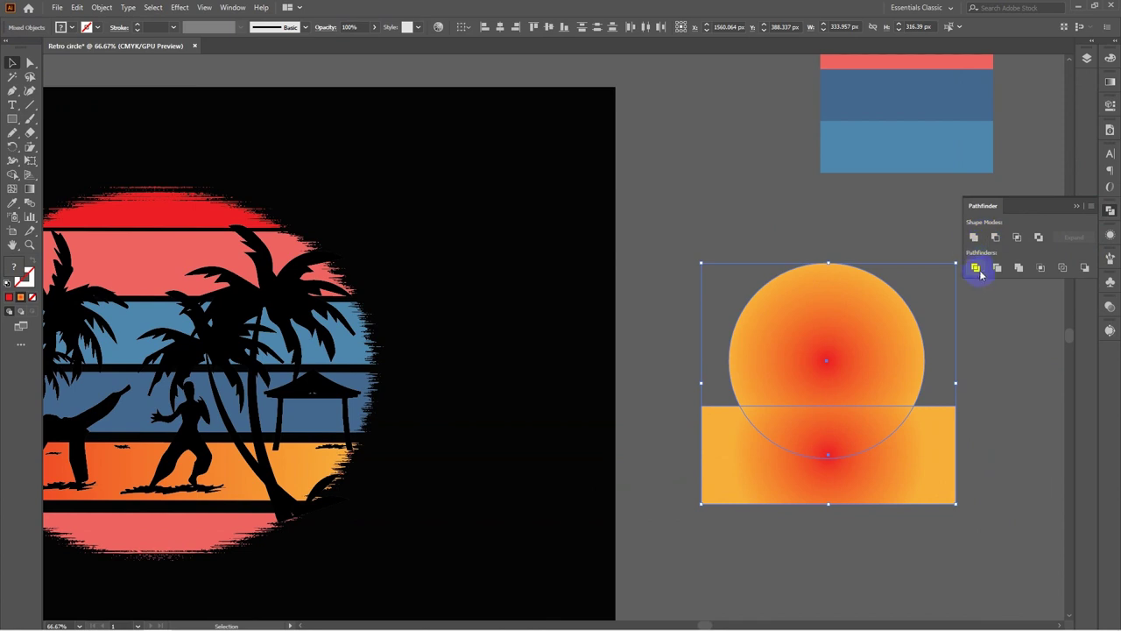
right_click(841, 398)
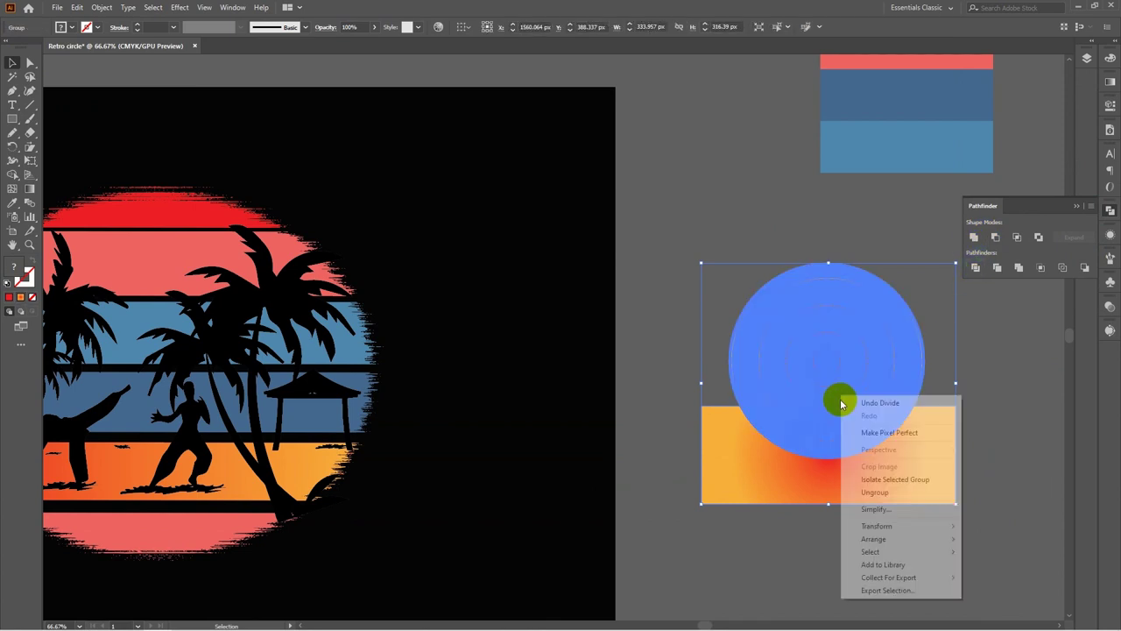
click(899, 493)
Delete the rectangle pieces and all circle slices below the straight cut line, leaving a flat-bottomed sun
click(934, 468)
key(Delete)
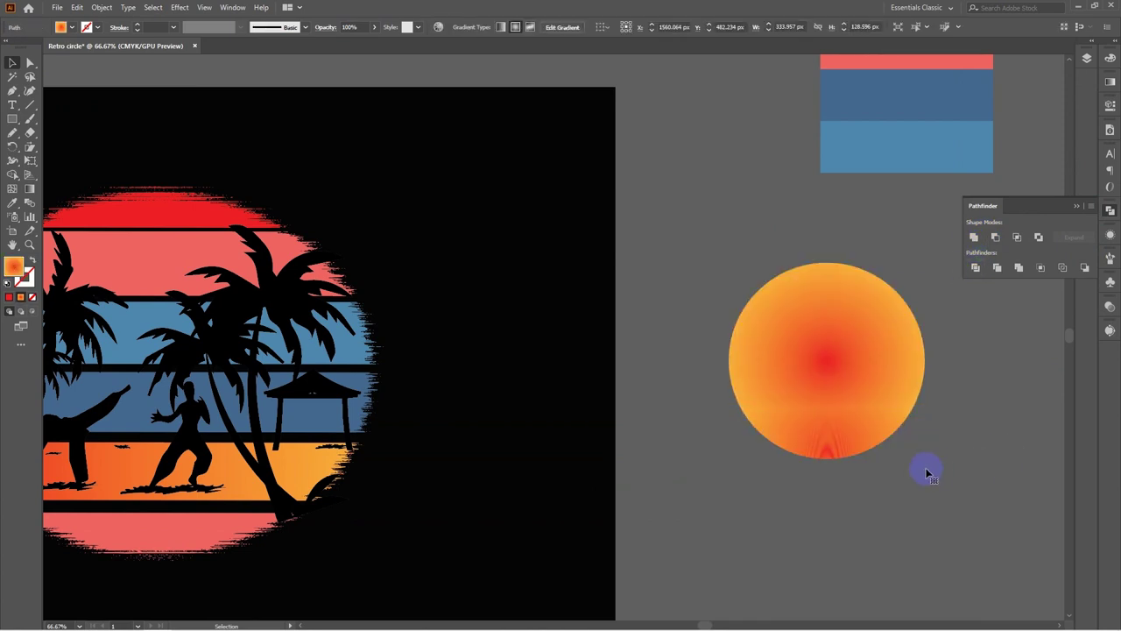
key(Delete)
click(848, 443)
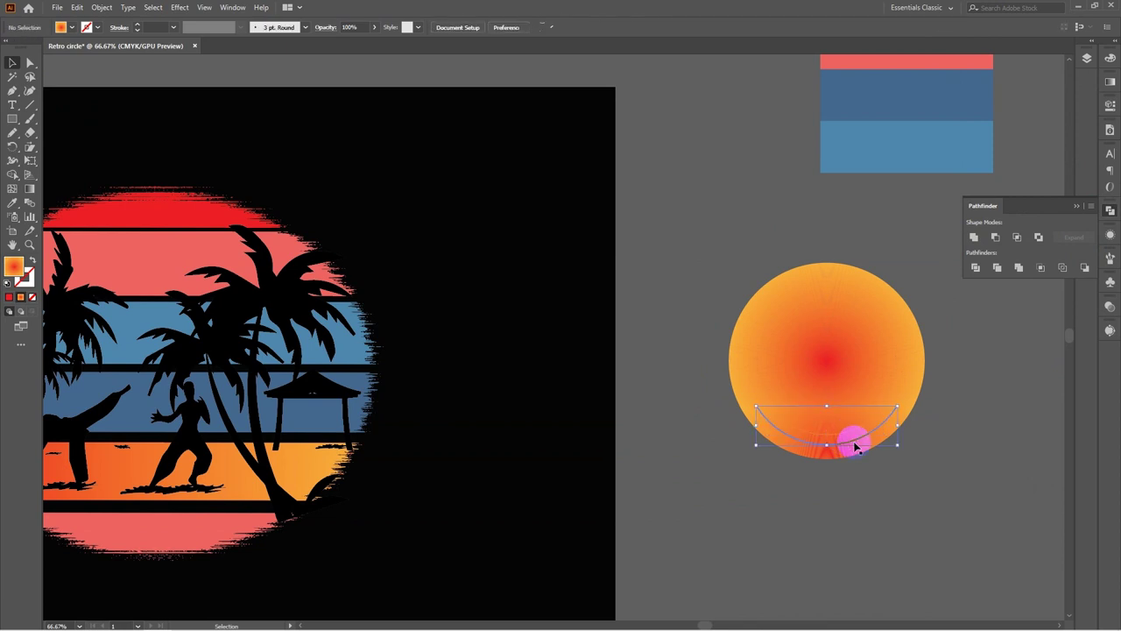
key(Delete)
click(849, 449)
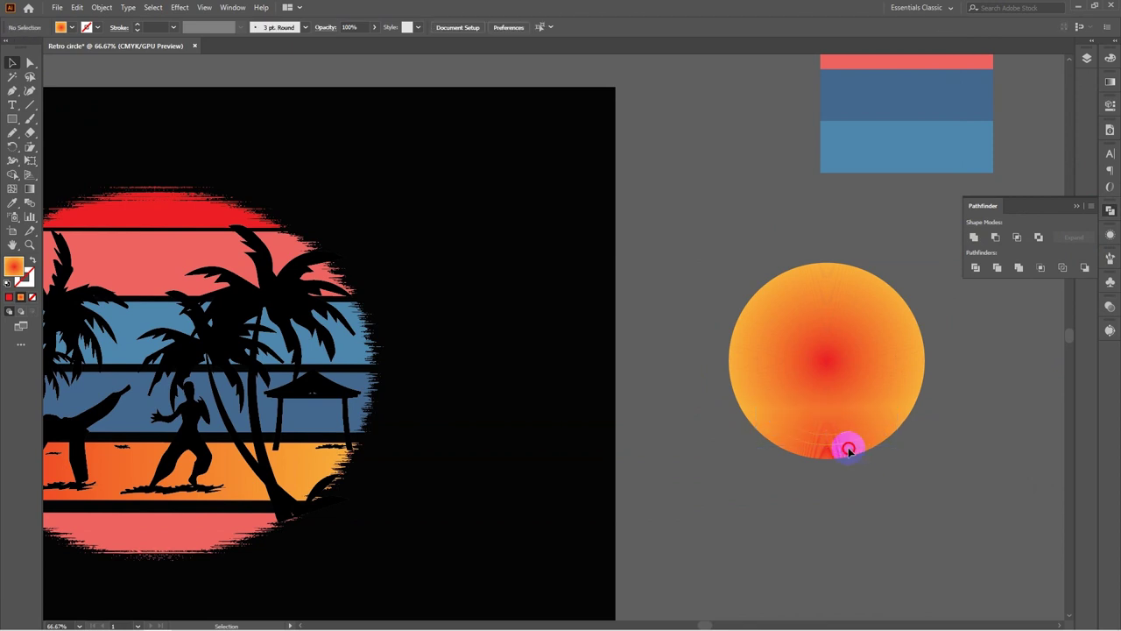
click(786, 422)
key(Delete)
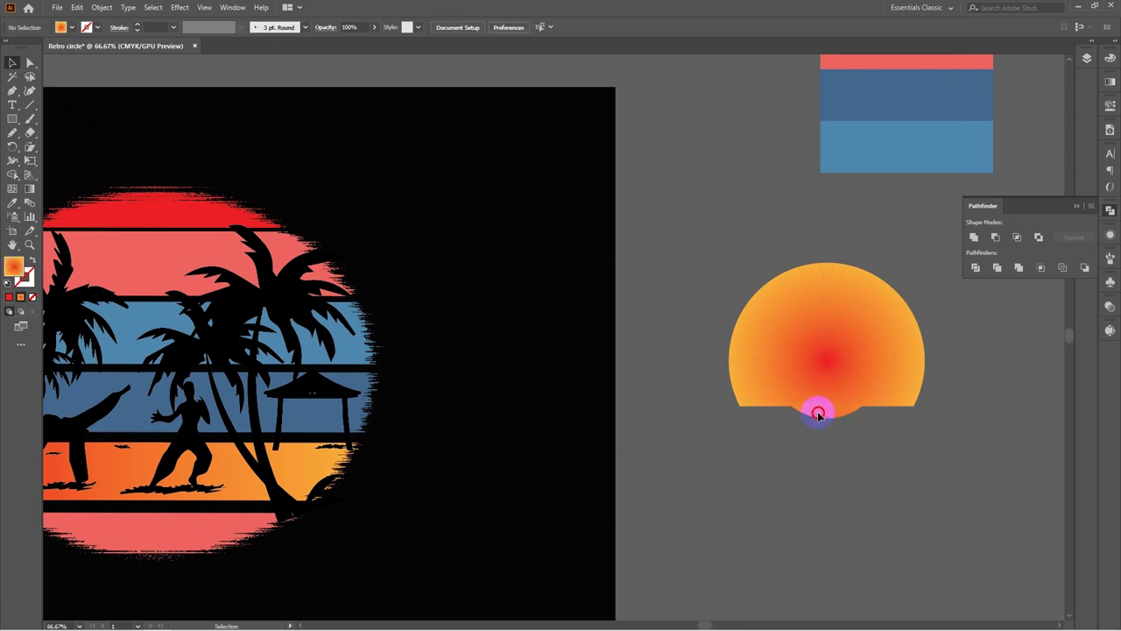
key(Delete)
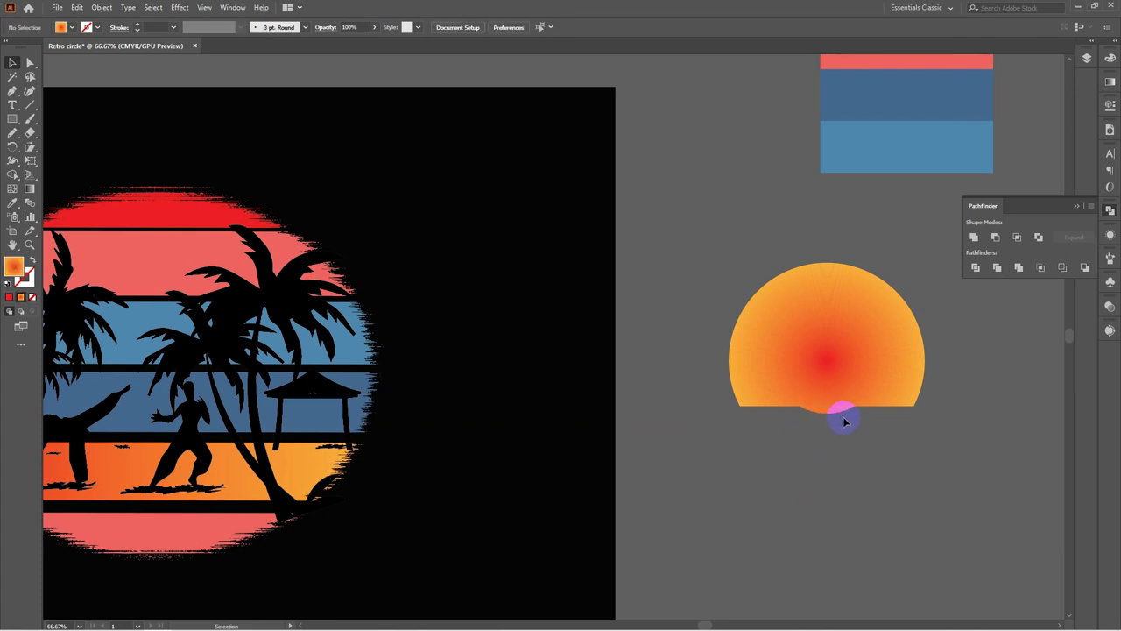
key(Delete)
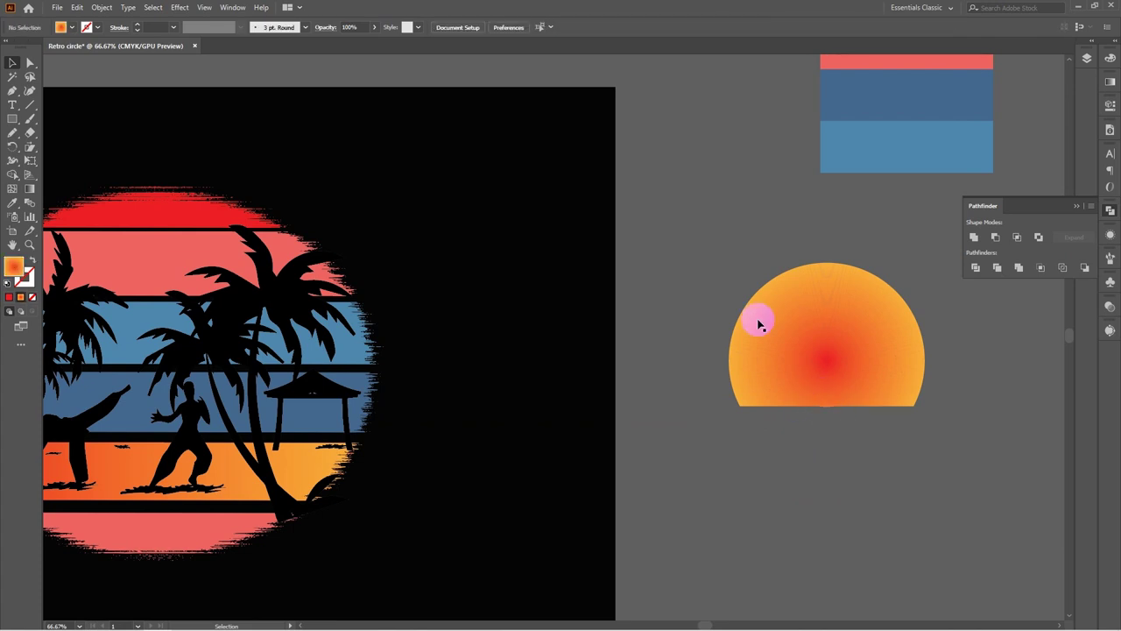
Select all the slices of the flat-bottomed sun and group them into one object
drag(709, 253, 931, 394)
right_click(826, 333)
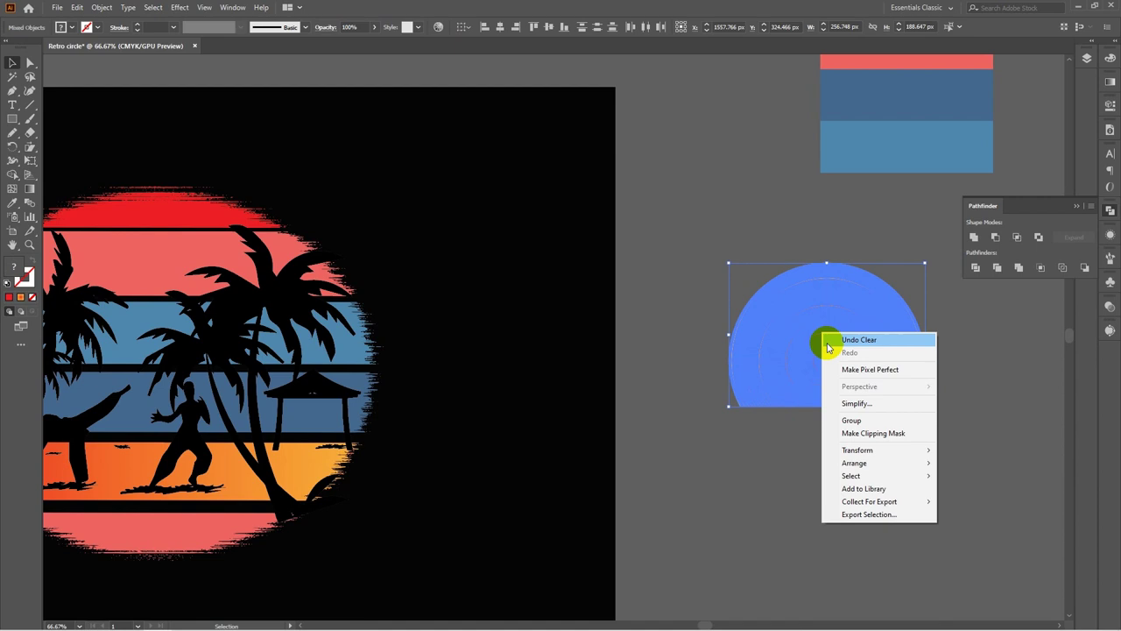
click(906, 418)
click(1000, 416)
Move the sun group onto the middle of the retro circle and scale it proportionally to about 93 by 68 px
drag(820, 350, 466, 390)
key(space)
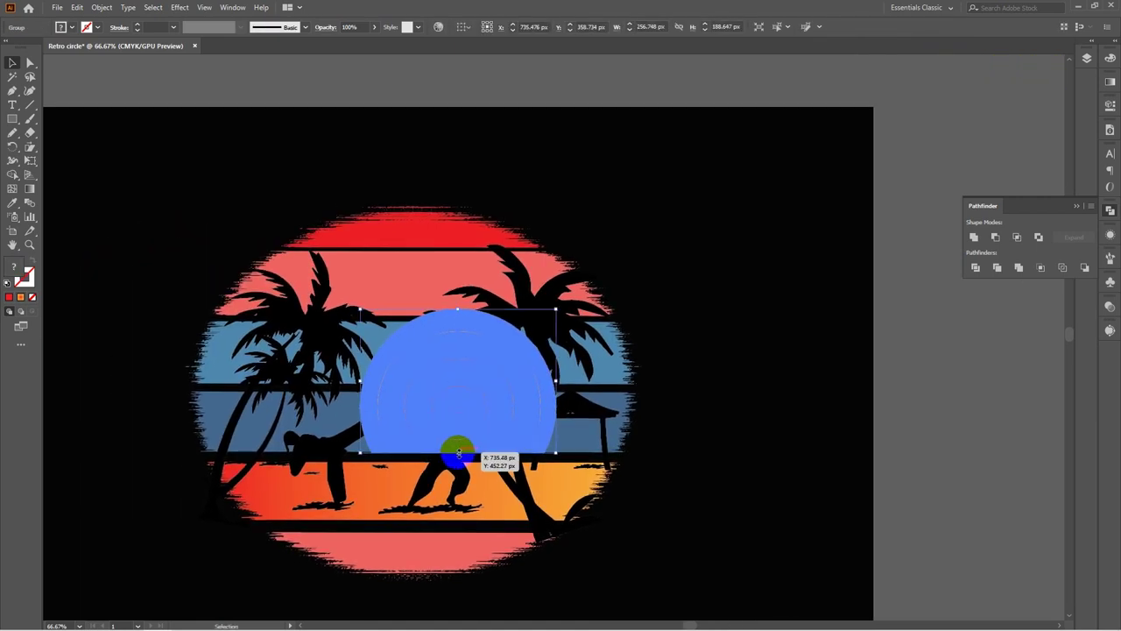
drag(457, 453, 458, 405)
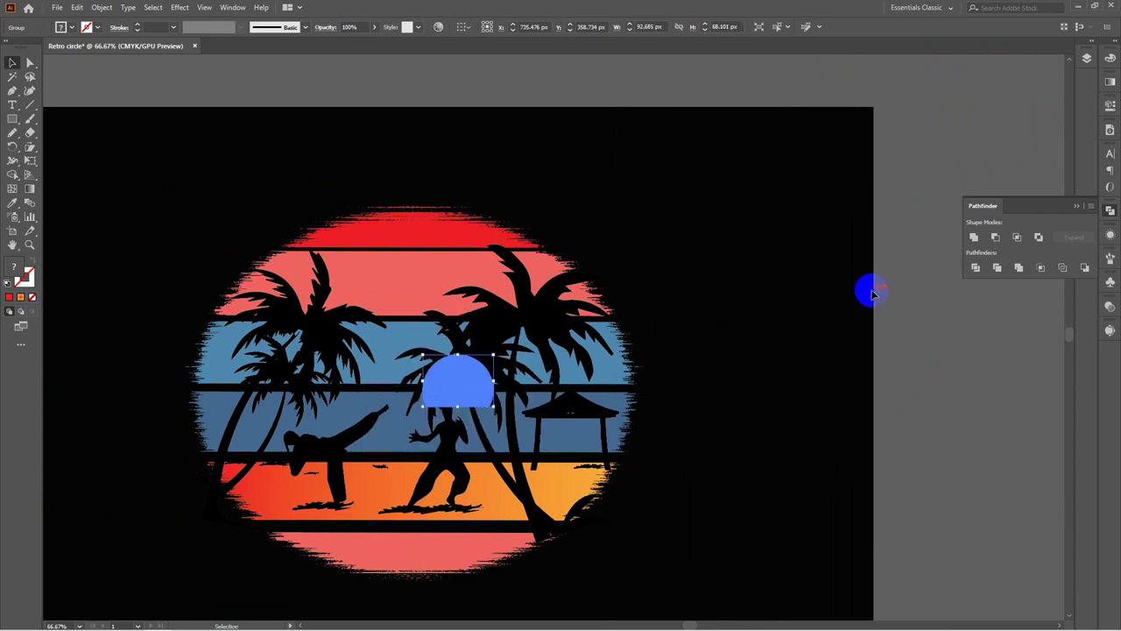
click(948, 350)
Move the sun into the light blue stripe above the hut, with its flat edge on the black dividing line
click(452, 398)
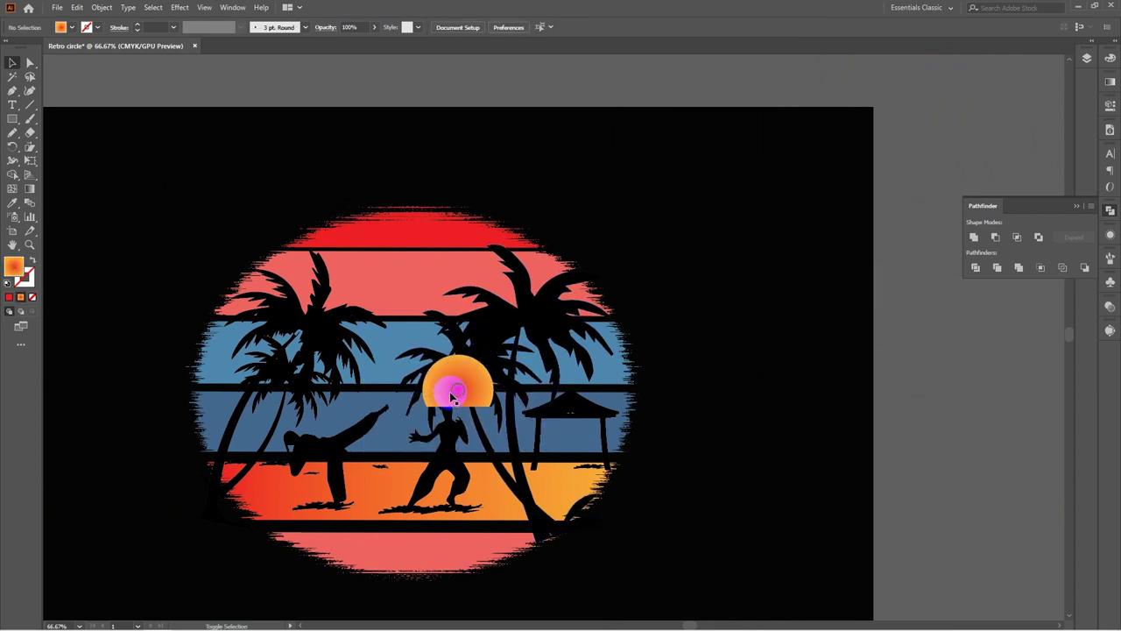
scroll(453, 398, up, 5)
scroll(515, 386, down, 3)
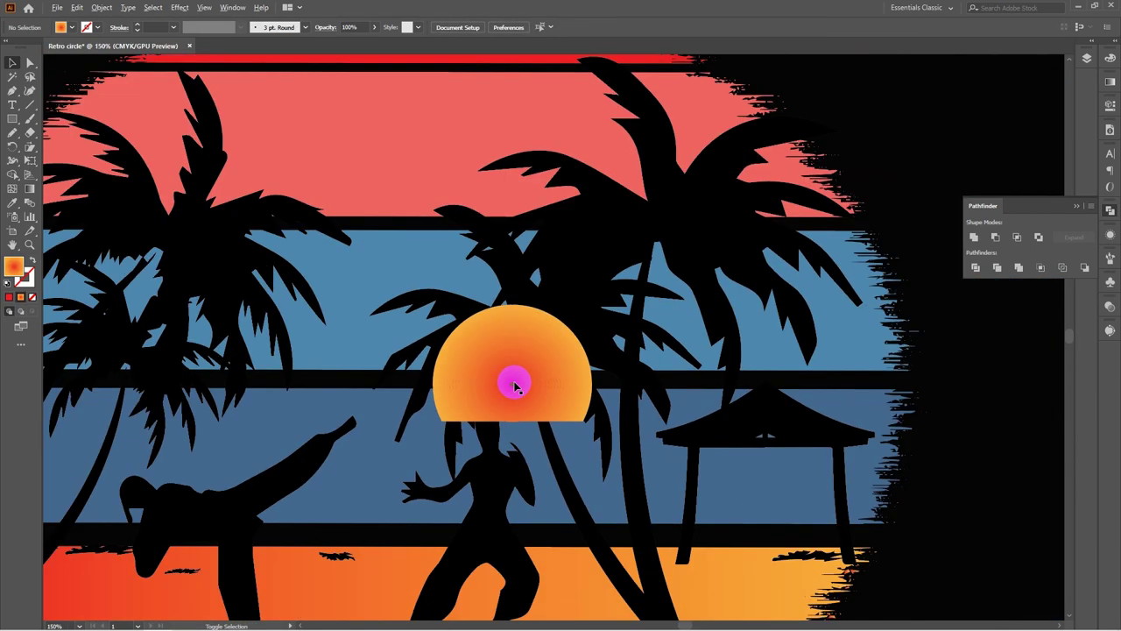
drag(514, 382, 706, 331)
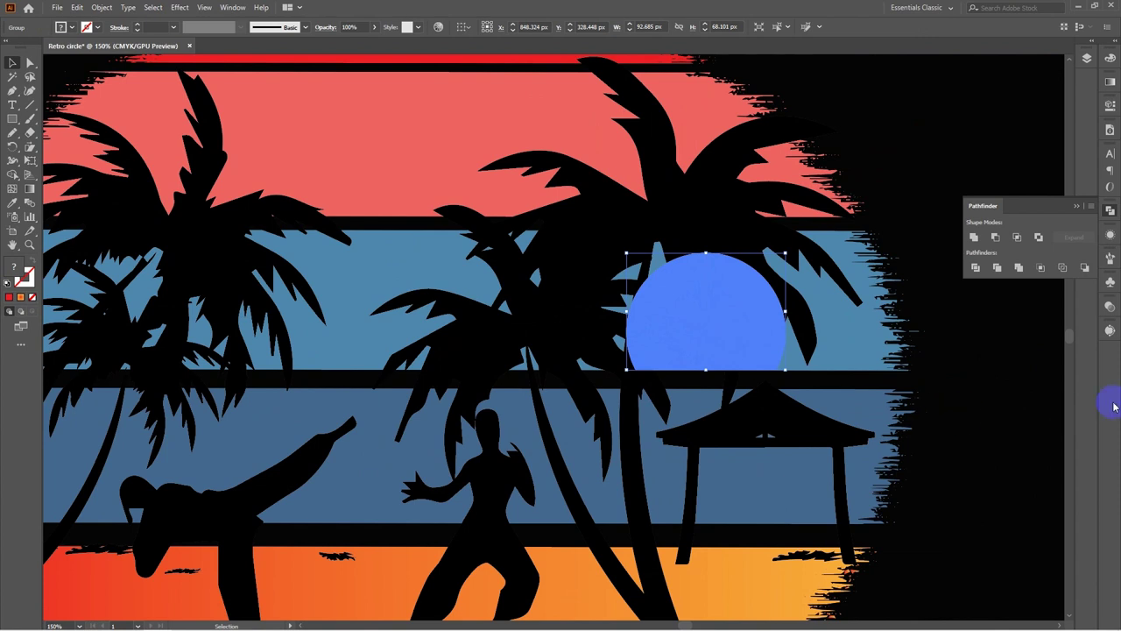
Bring the palm tree group beside the hut to the front so its fronds overlap the sun
scroll(1093, 380, down, 2)
scroll(1050, 370, down, 3)
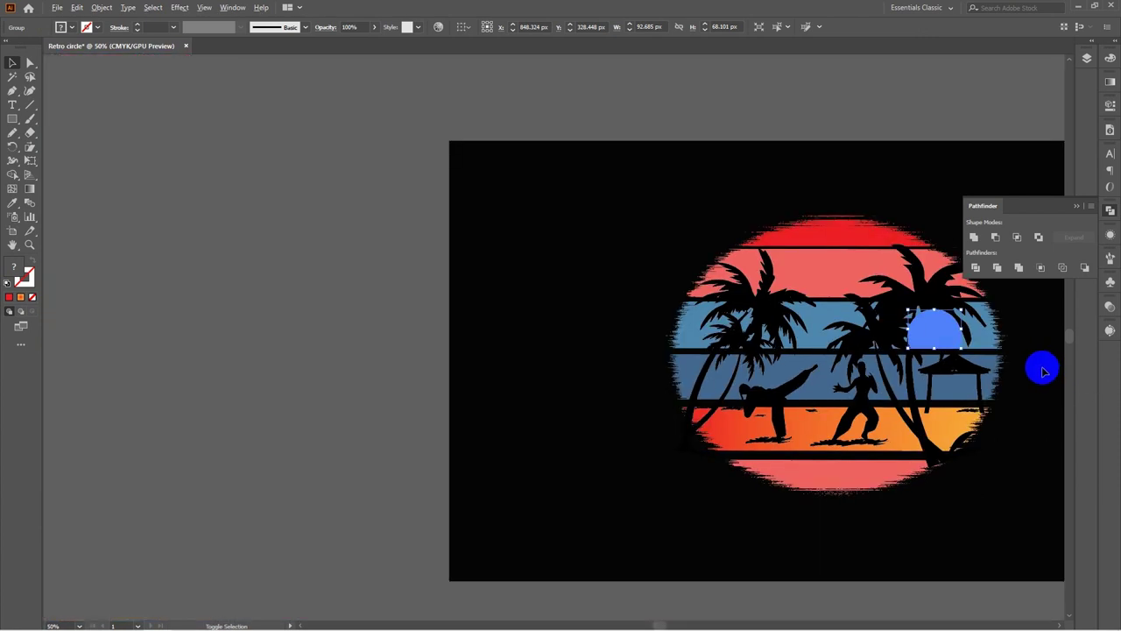
scroll(1042, 370, up, 2)
drag(1017, 369, 883, 391)
click(684, 541)
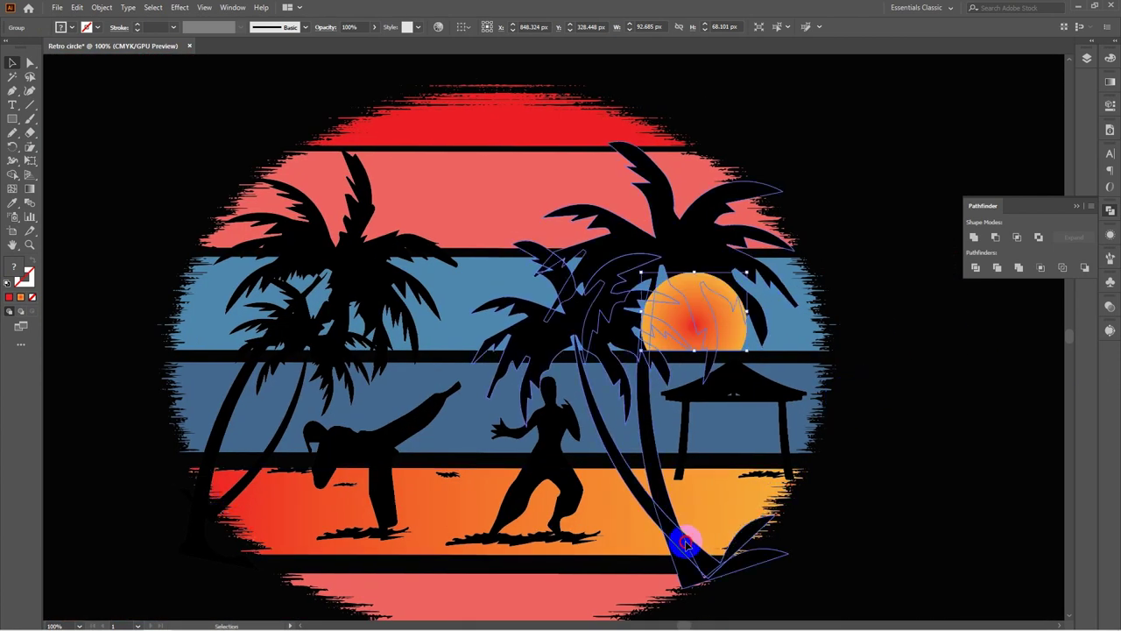
right_click(688, 543)
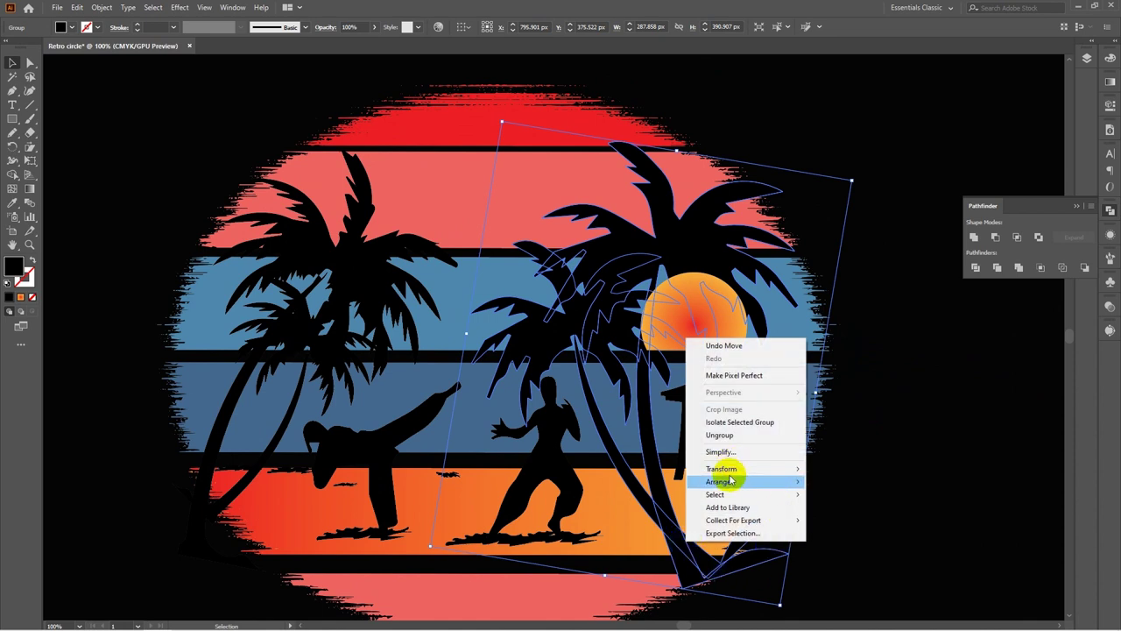
mouse_move(745, 482)
click(863, 481)
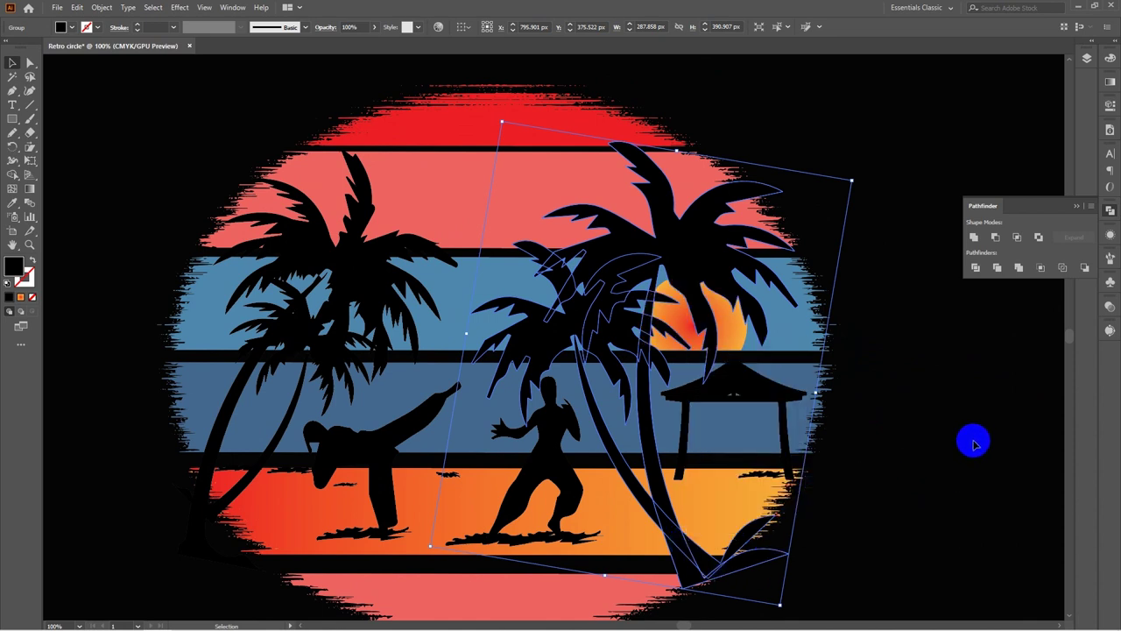
click(1018, 424)
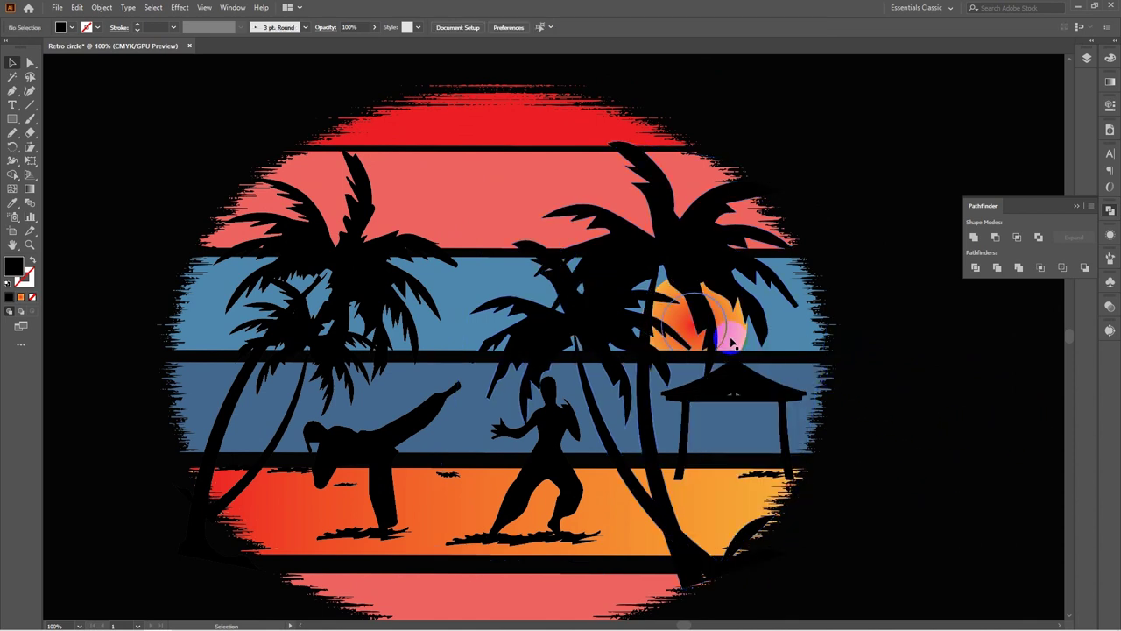
Shrink the sun to about two thirds of its size and rest its flat edge on the black dividing line again
scroll(733, 349, down, 2)
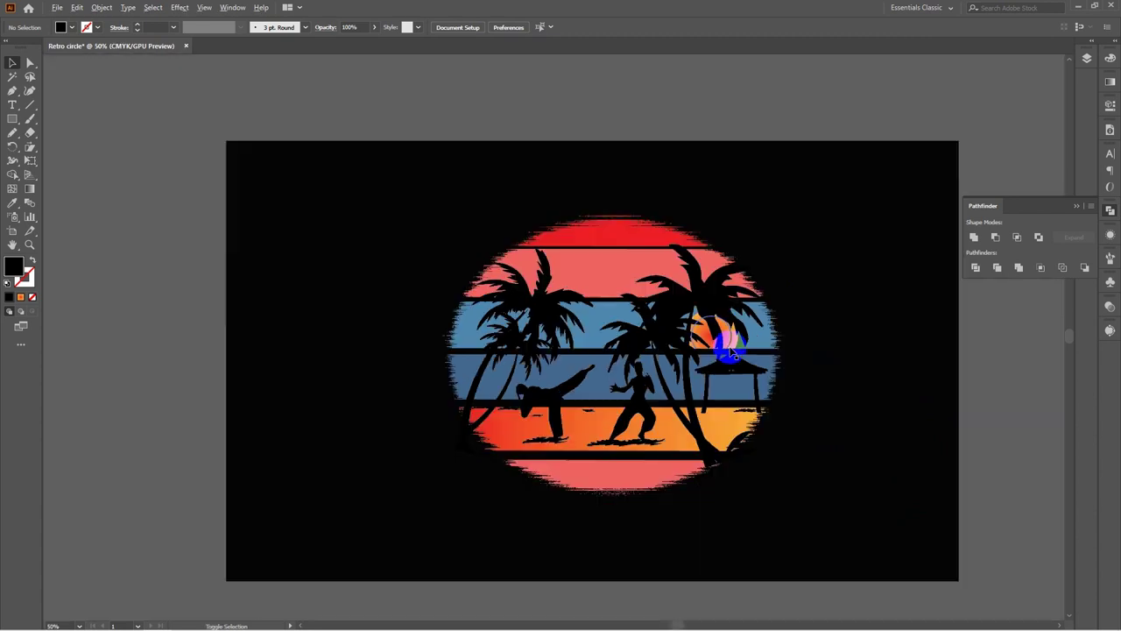
scroll(732, 353, up, 4)
click(736, 305)
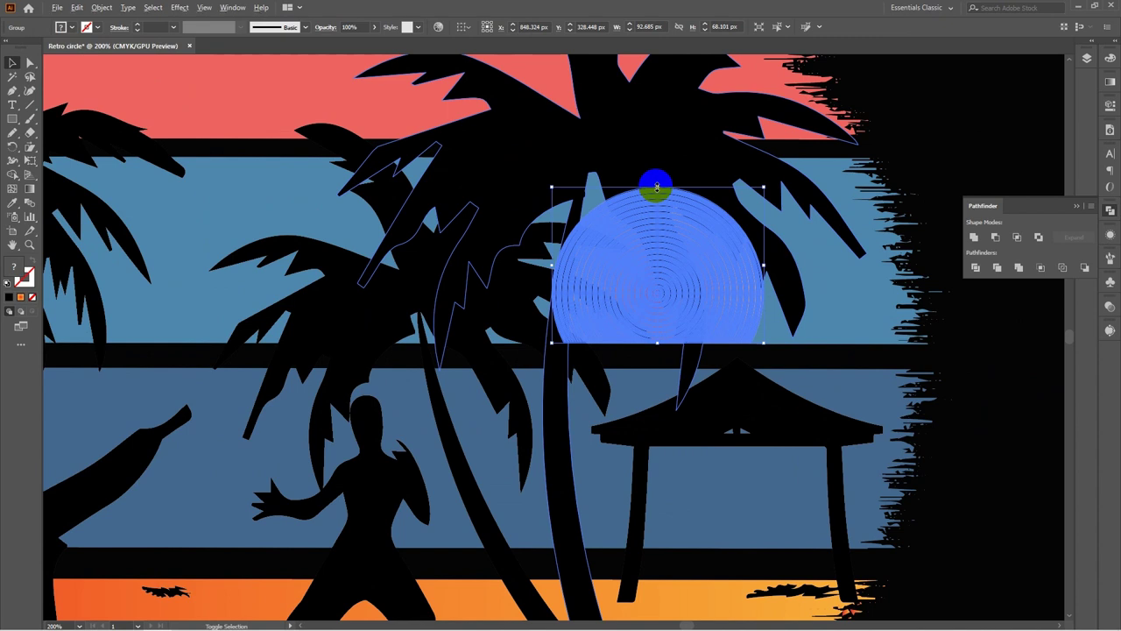
drag(656, 186, 656, 212)
drag(666, 259, 666, 285)
click(1042, 437)
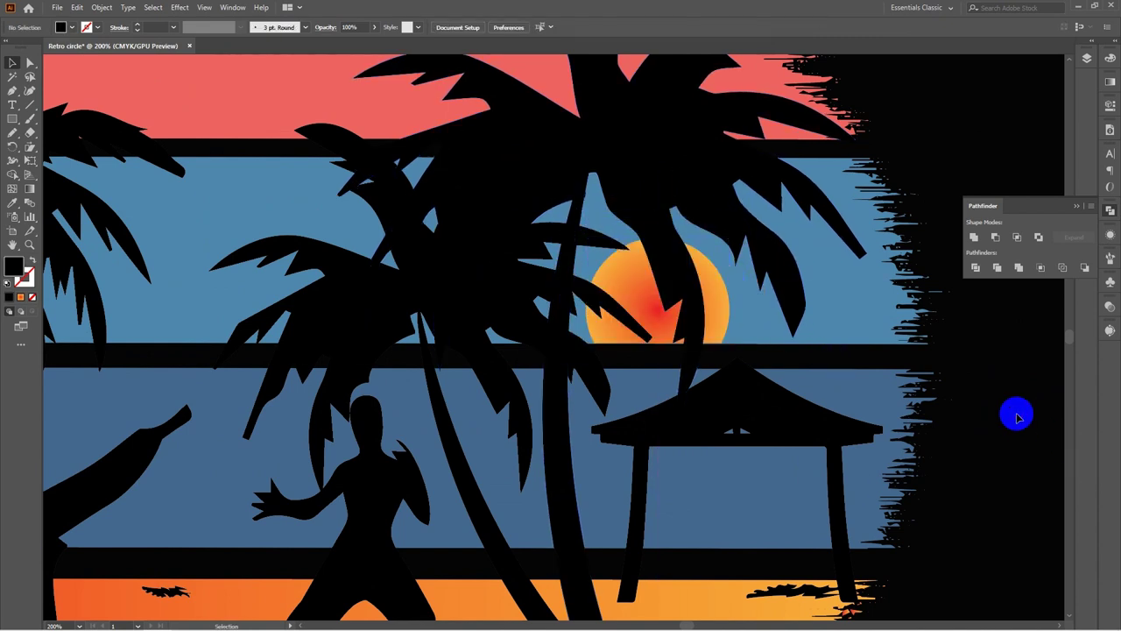
scroll(691, 403, up, 3)
scroll(692, 404, down, 8)
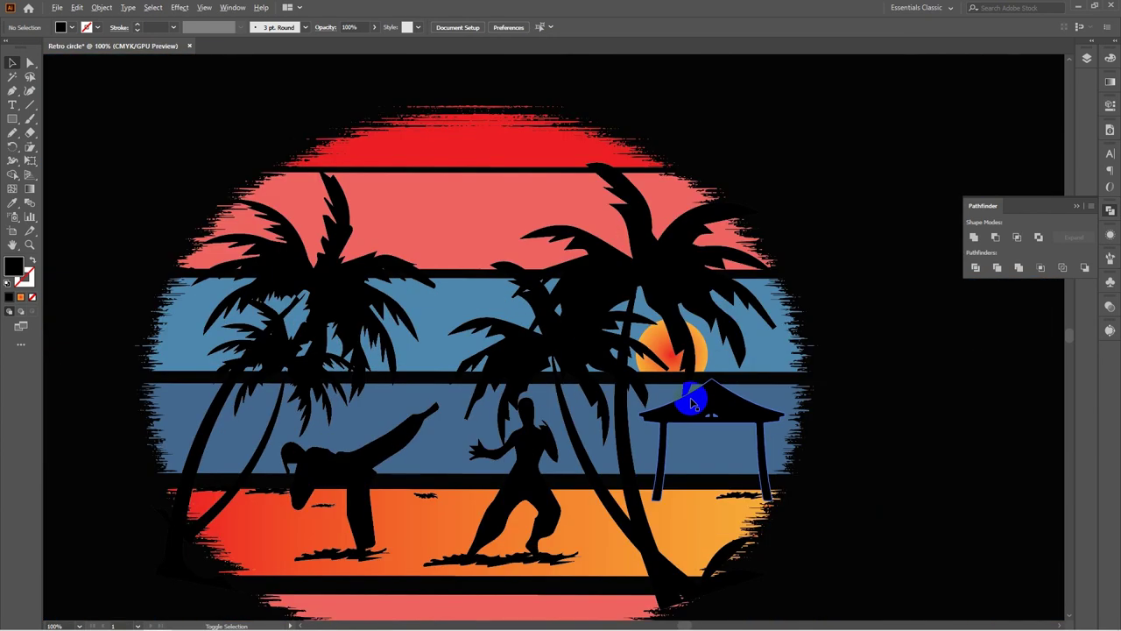
scroll(692, 404, up, 2)
scroll(692, 403, up, 2)
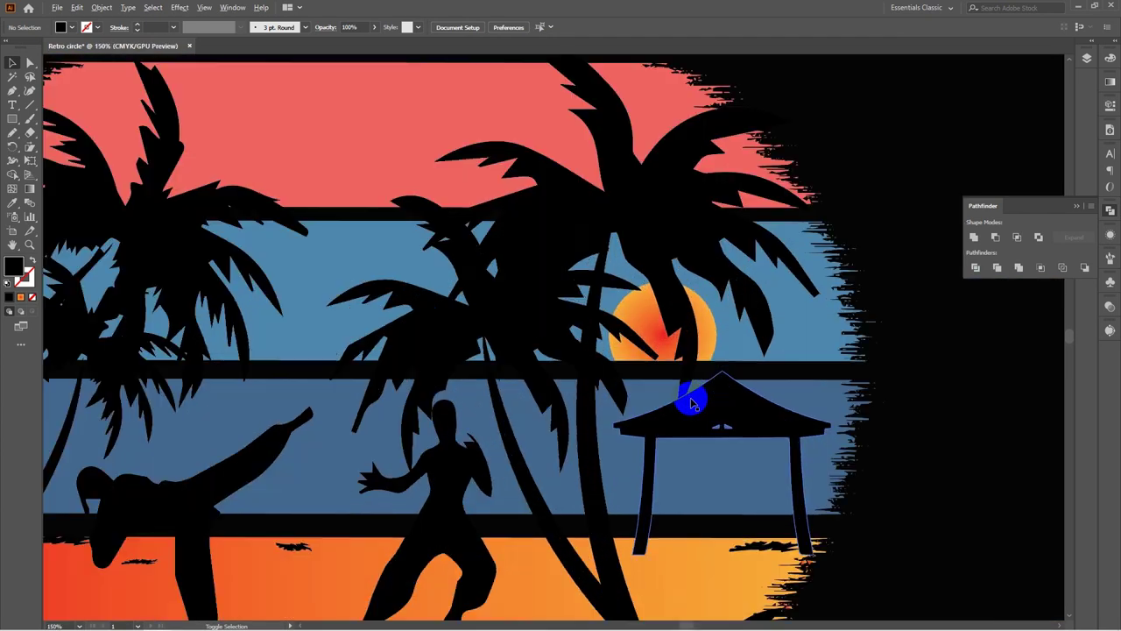
scroll(696, 396, down, 2)
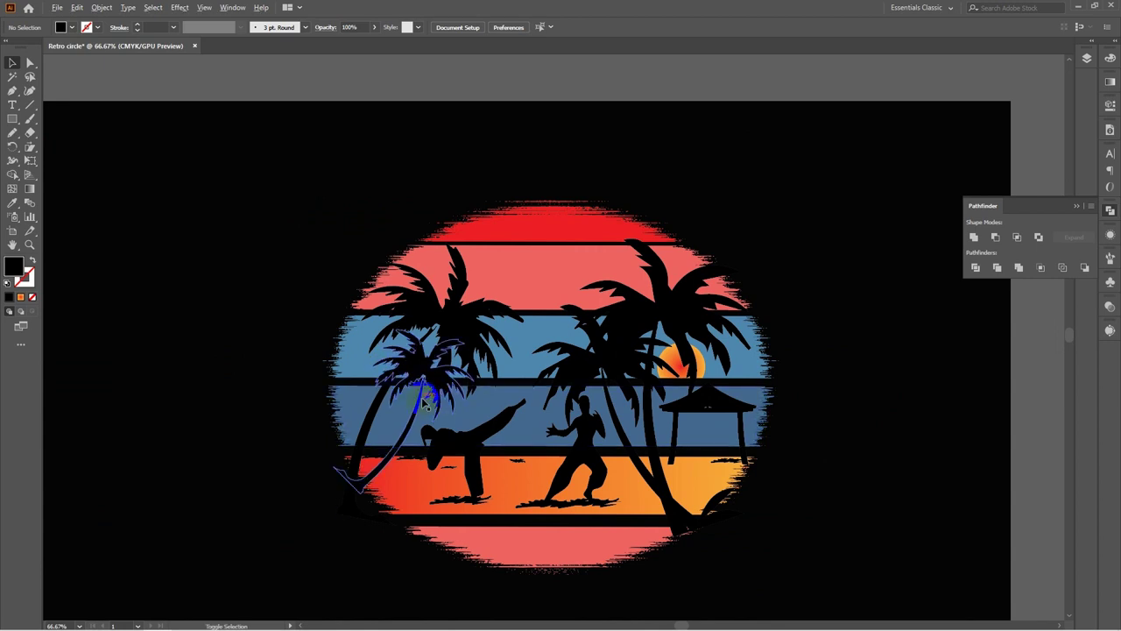
Draw a closed, bumpy treeline about 430 by 29 px along the light blue stripe's lower edge with the Pencil tool and fill it black
scroll(424, 398, up, 3)
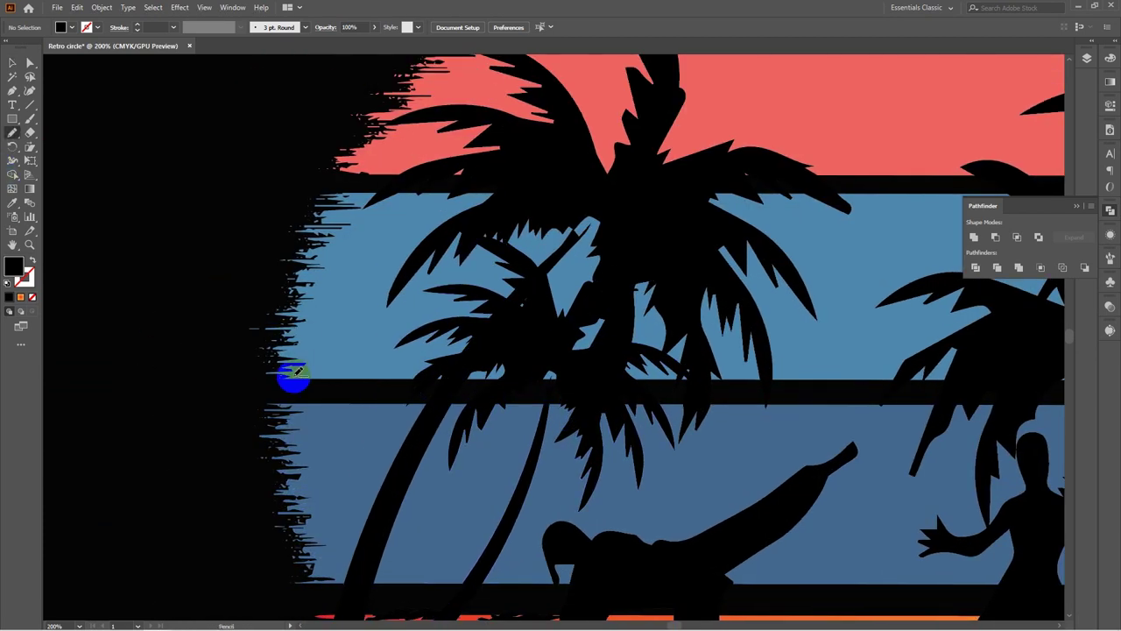
scroll(293, 376, up, 1)
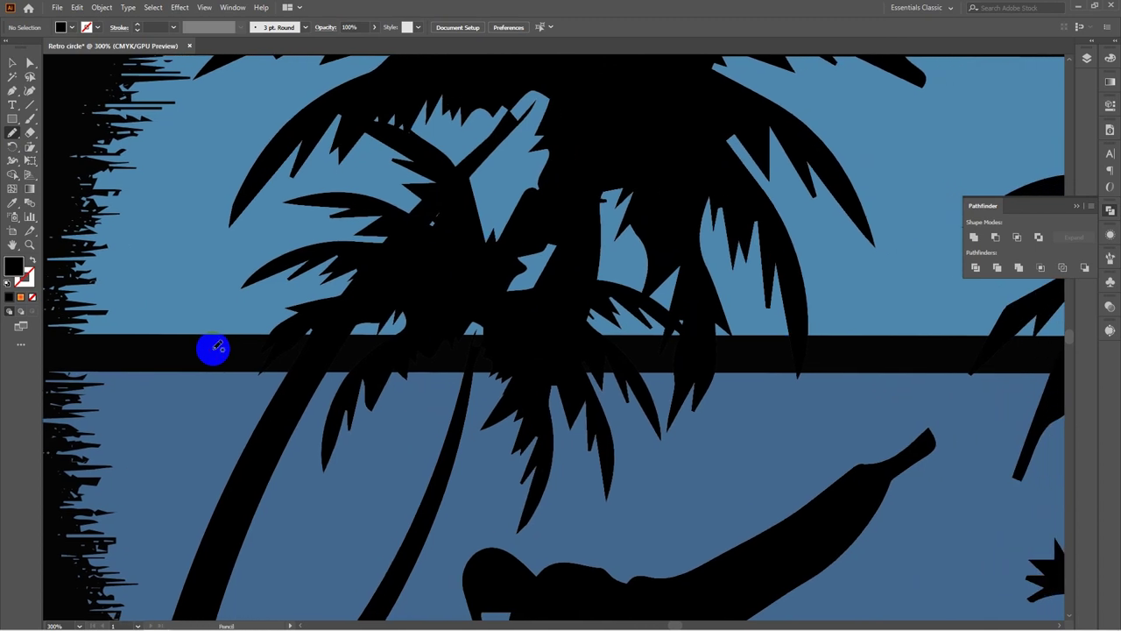
mouse_move(390, 306)
mouse_down()
mouse_move(853, 270)
mouse_move(726, 321)
mouse_move(448, 325)
mouse_move(741, 292)
mouse_move(876, 310)
mouse_move(573, 315)
mouse_up()
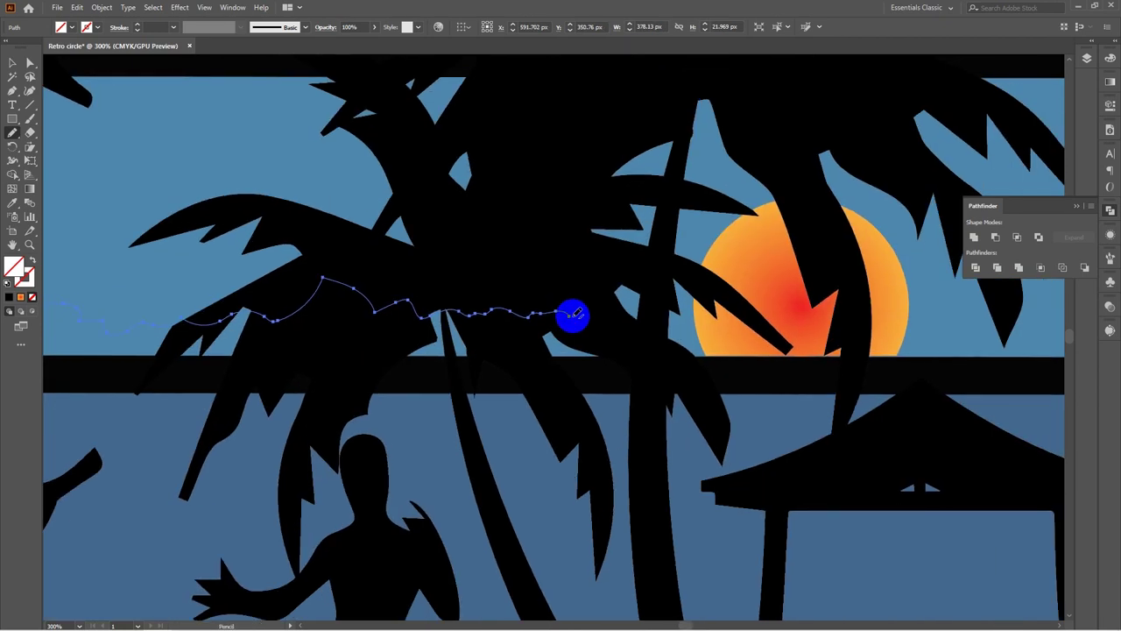
mouse_move(679, 369)
mouse_down()
mouse_move(70, 373)
mouse_move(827, 366)
mouse_move(205, 367)
mouse_move(75, 355)
mouse_move(710, 429)
mouse_up()
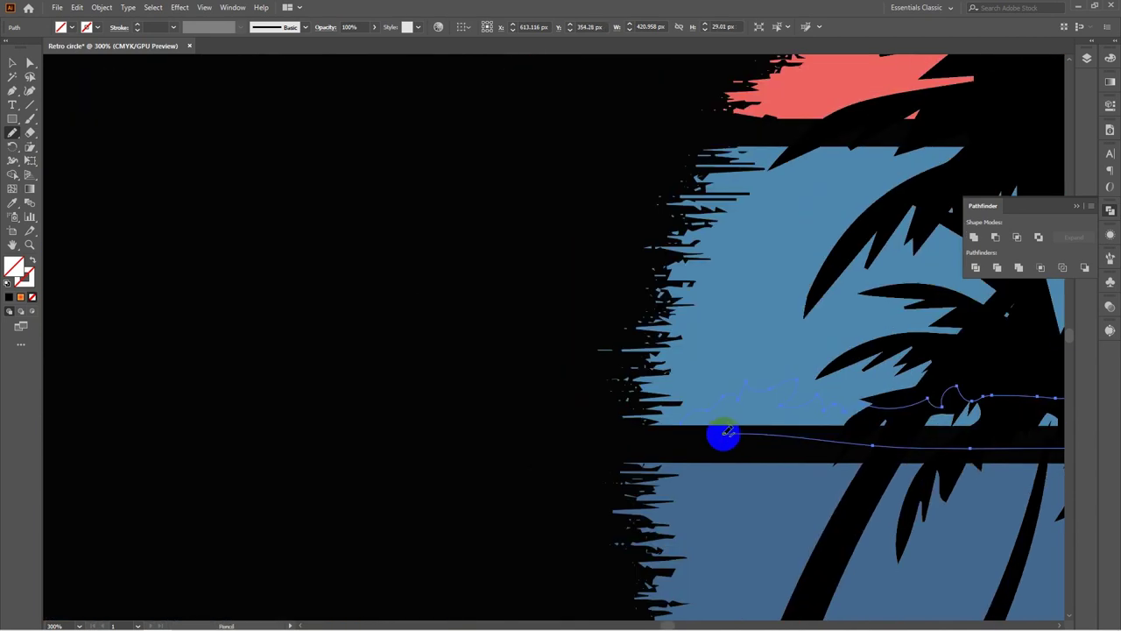
click(9, 297)
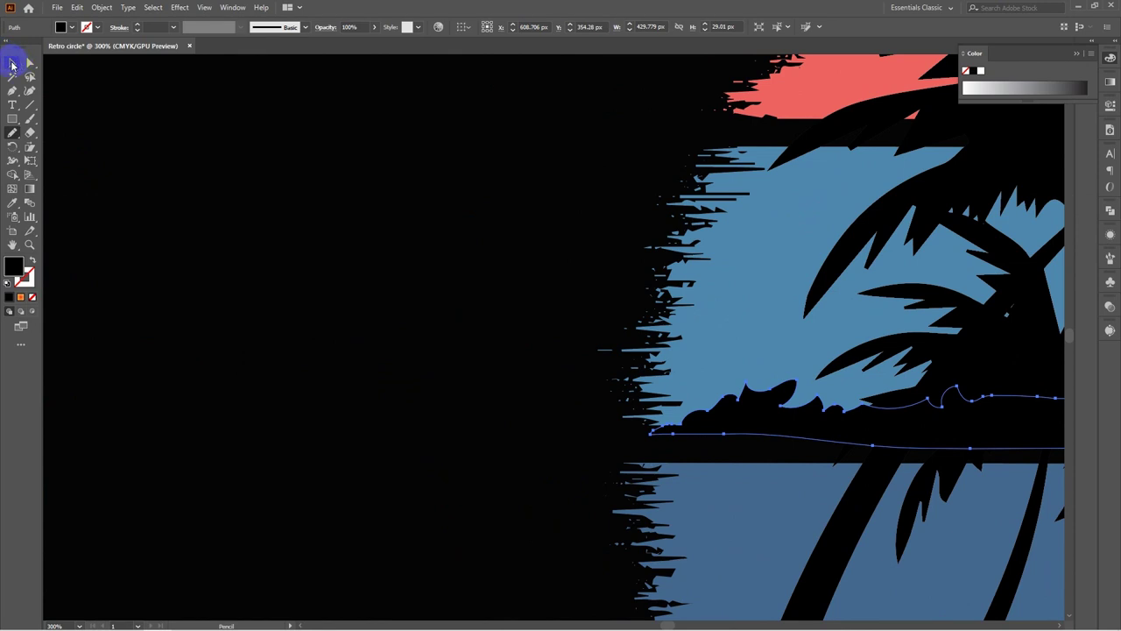
Resize the treeline to about 437 px wide and add a copy about 21 px high across the stripe's right part
scroll(395, 260, down, 3)
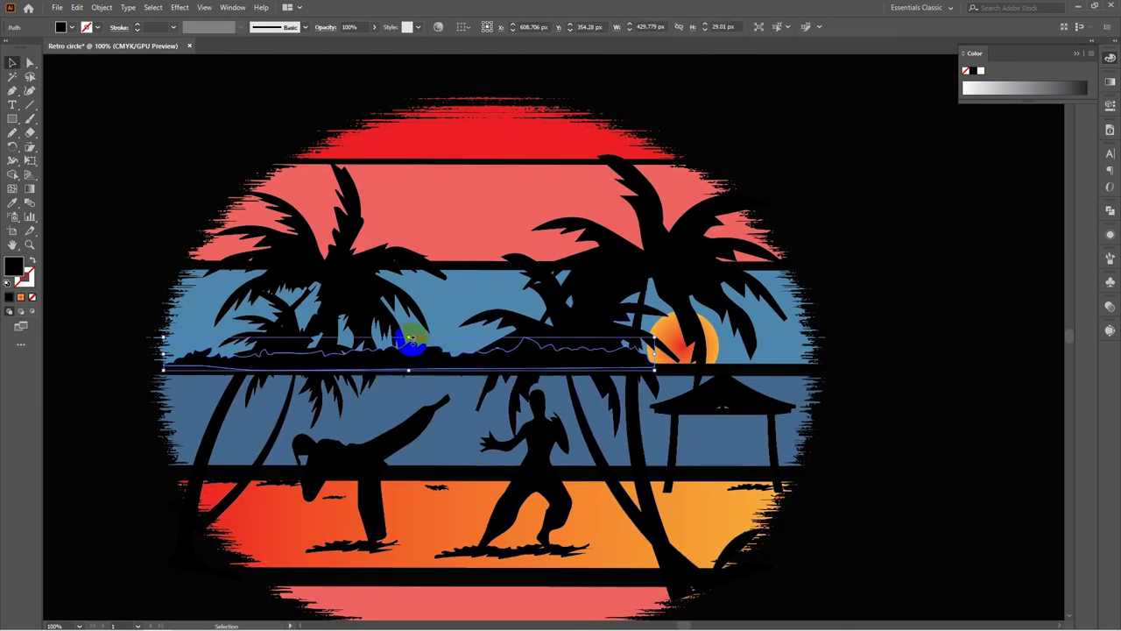
drag(410, 338, 406, 357)
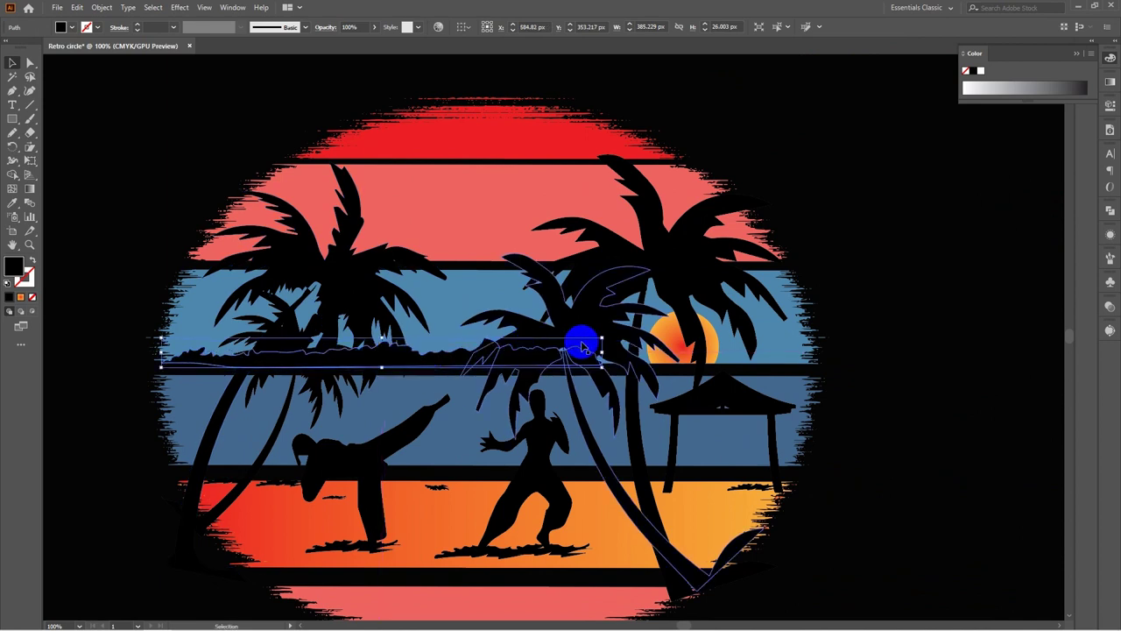
drag(585, 346, 673, 343)
click(924, 350)
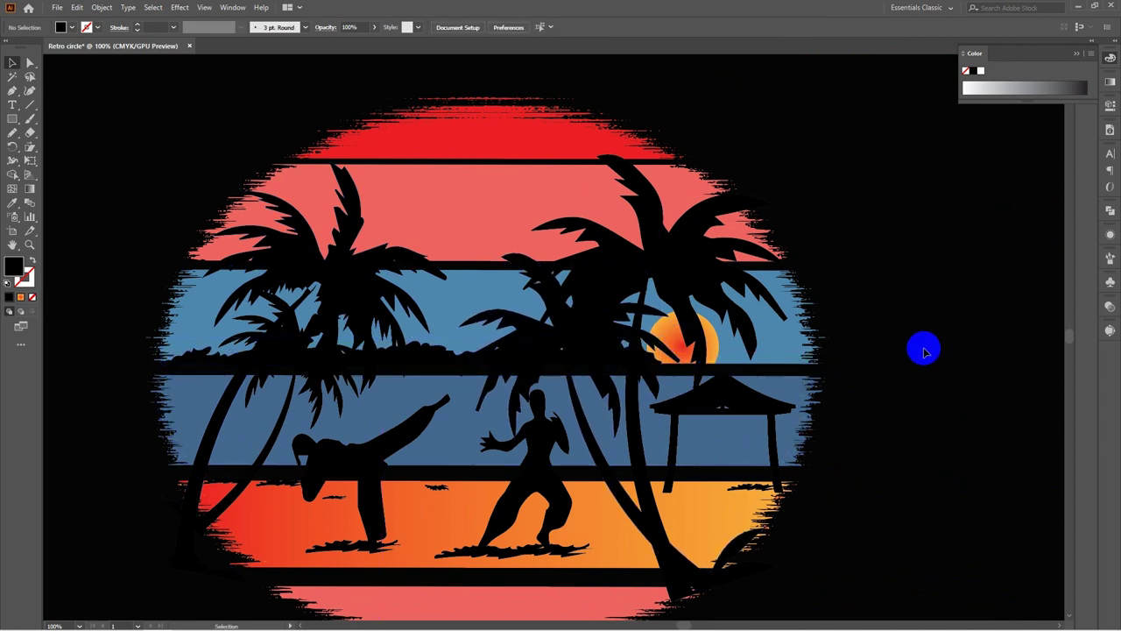
drag(398, 359, 578, 345)
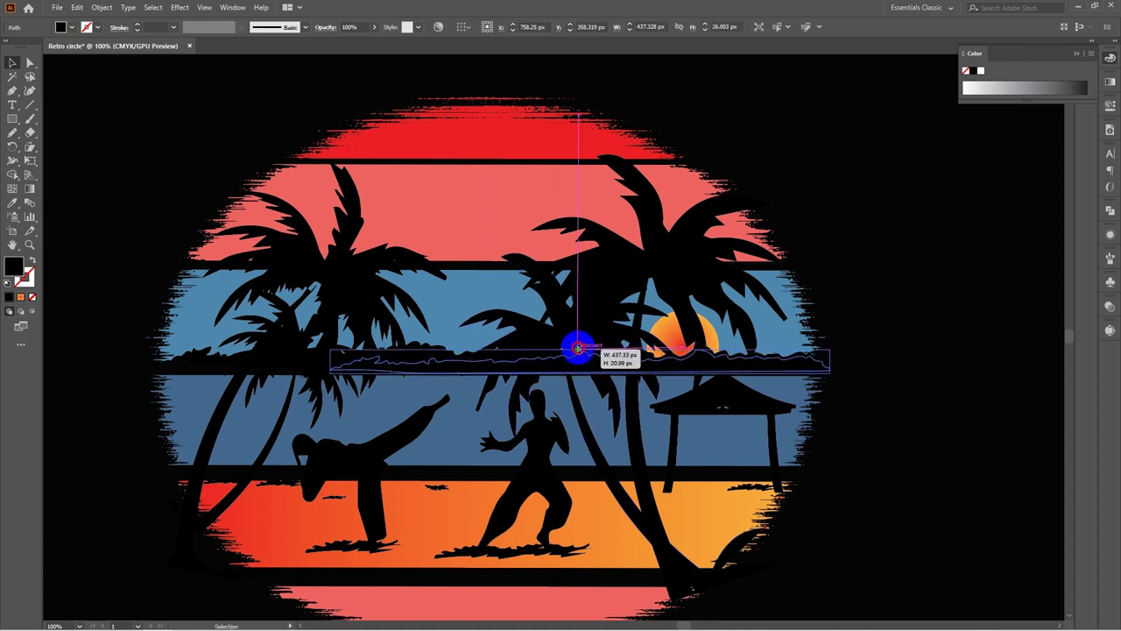
click(911, 316)
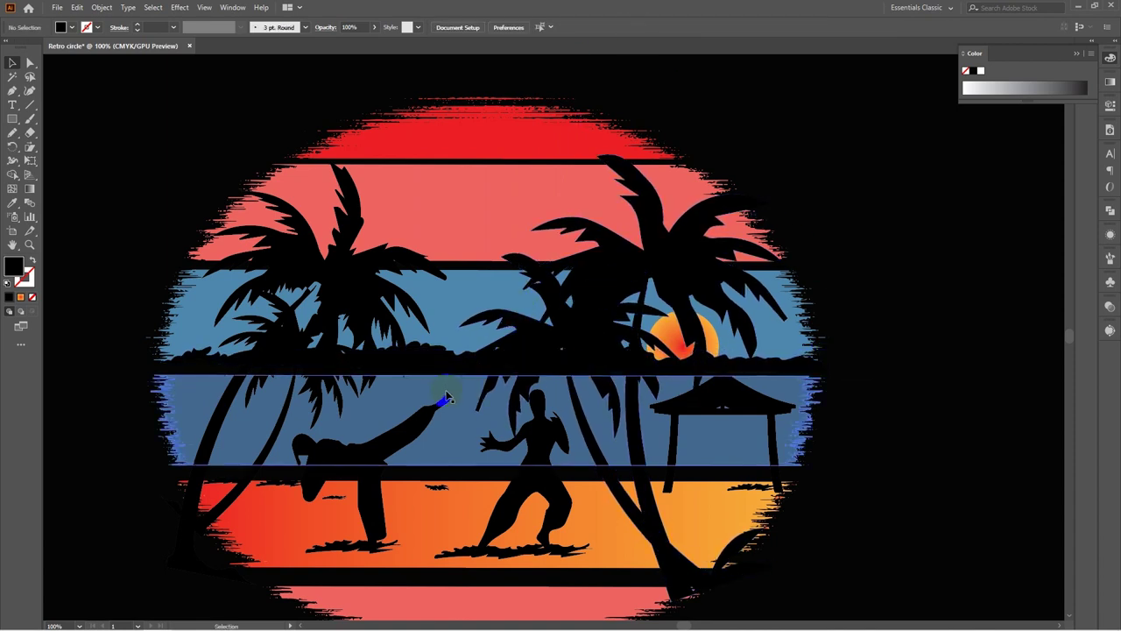
Select both treeline pieces and unite them into a single shape with Pathfinder
drag(471, 368, 190, 362)
click(1110, 211)
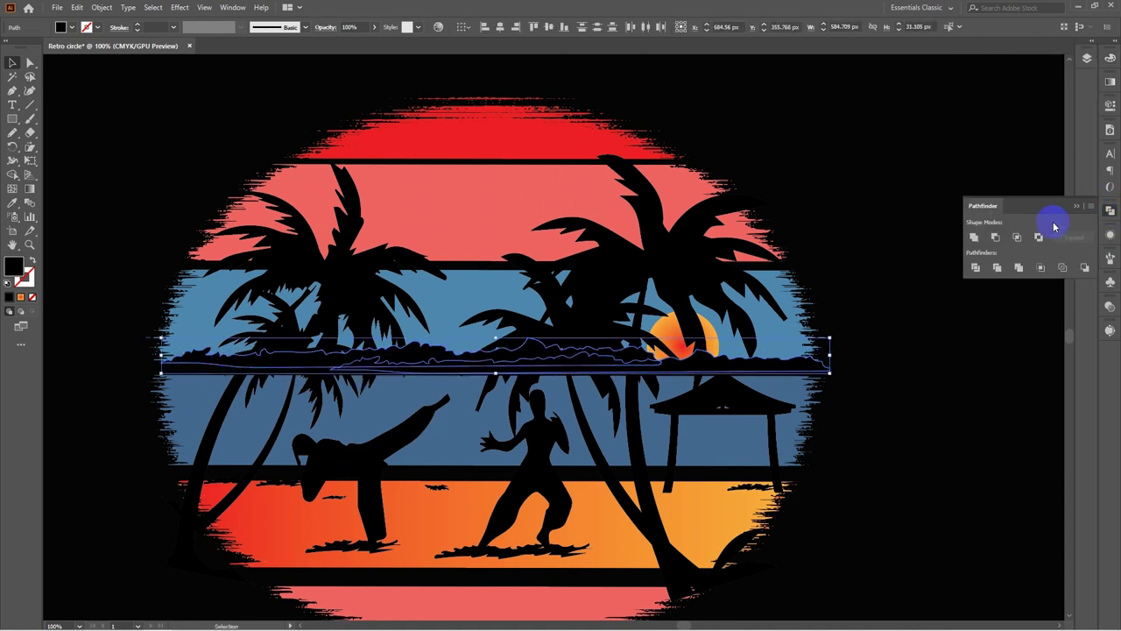
click(973, 237)
click(902, 289)
Shift the palm tree group beside the hut slightly up and outward, toward the circle's right edge
scroll(776, 386, down, 1)
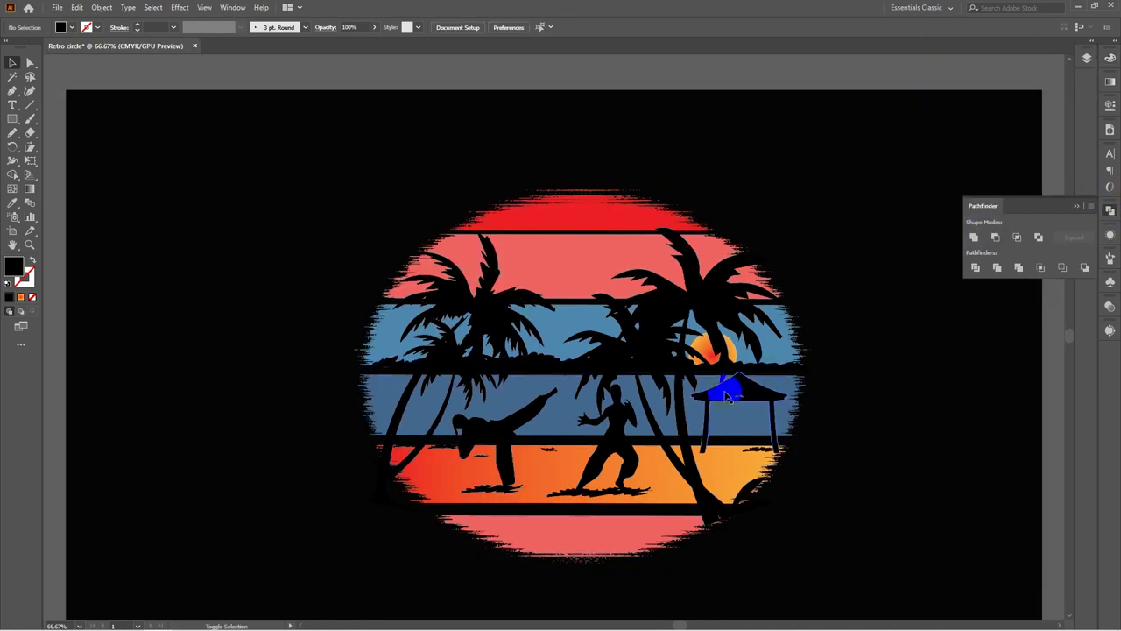
scroll(727, 389, up, 1)
scroll(583, 306, down, 3)
scroll(518, 335, down, 1)
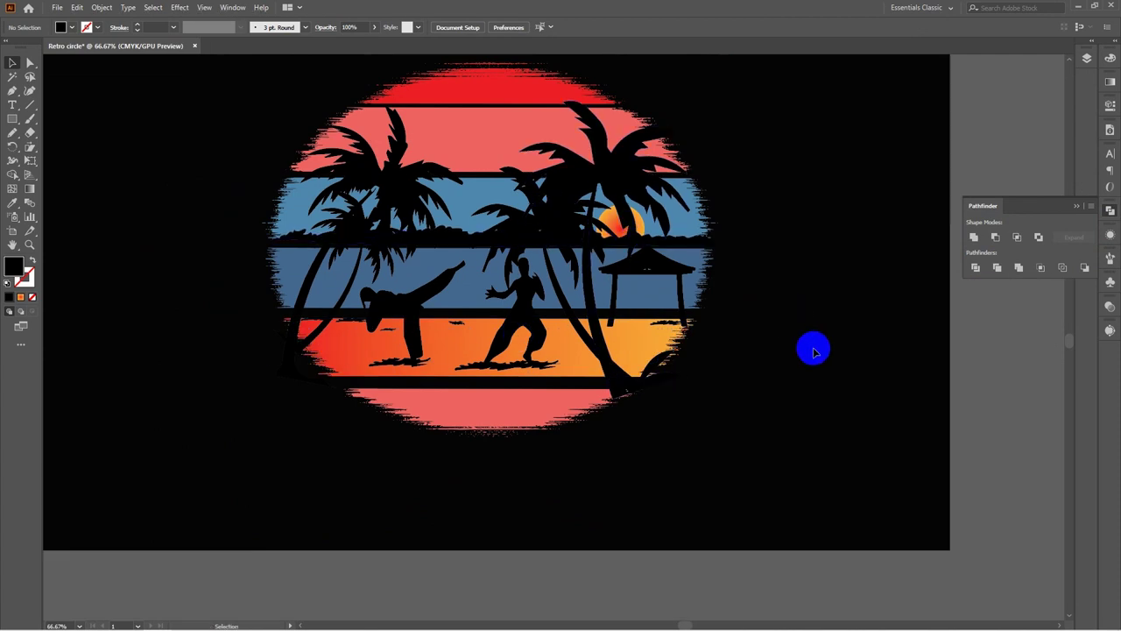
click(612, 372)
drag(614, 375, 670, 348)
click(839, 282)
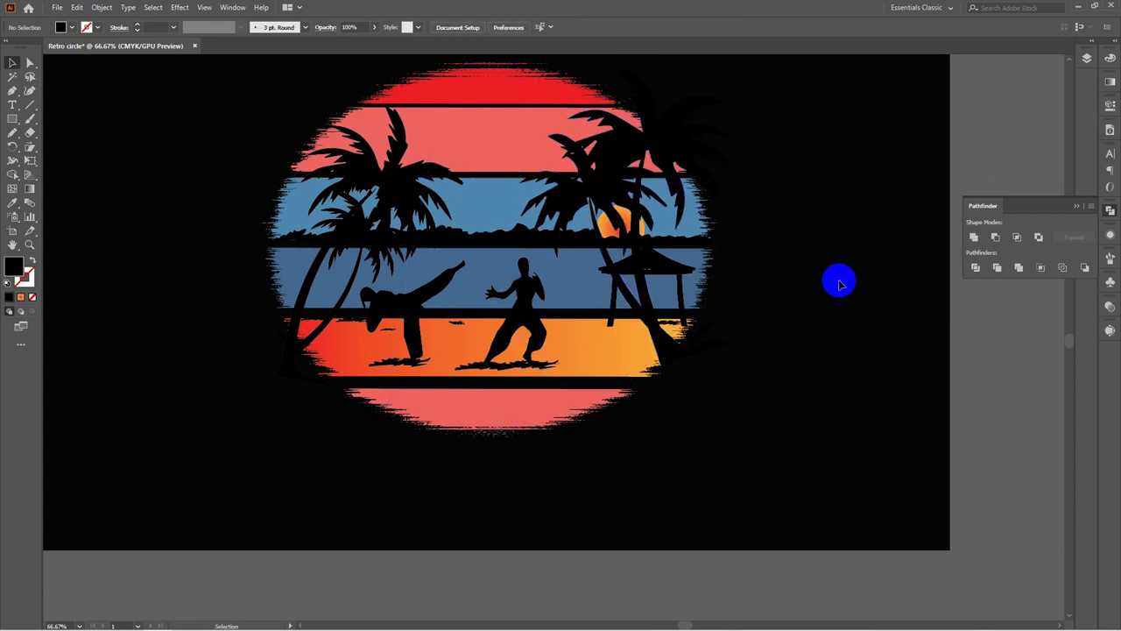
key(ctrl+z)
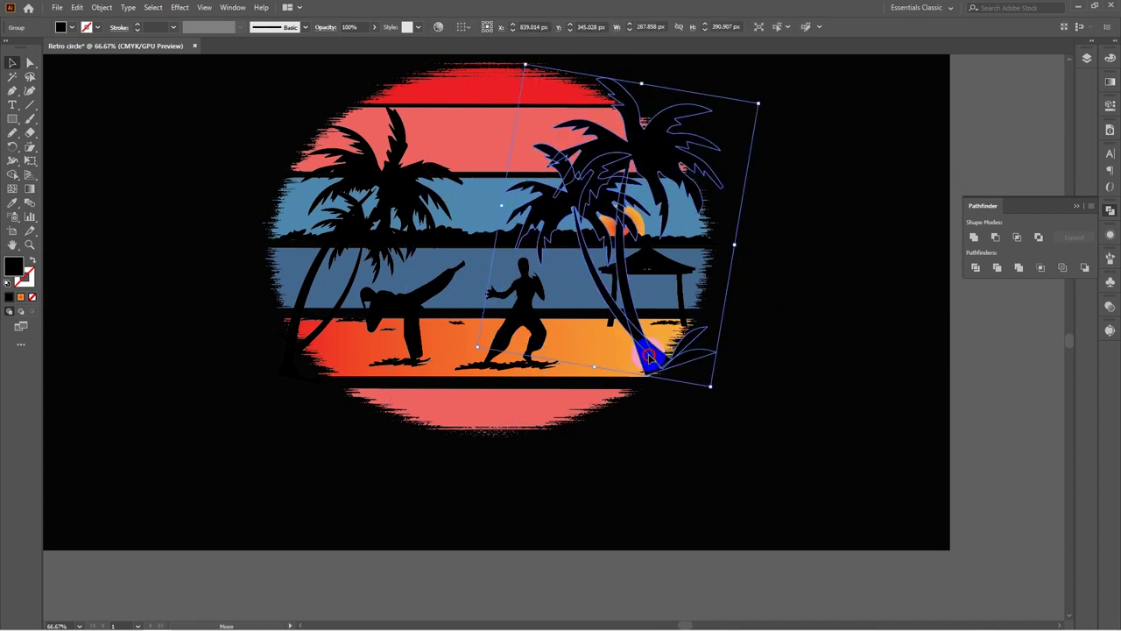
click(801, 329)
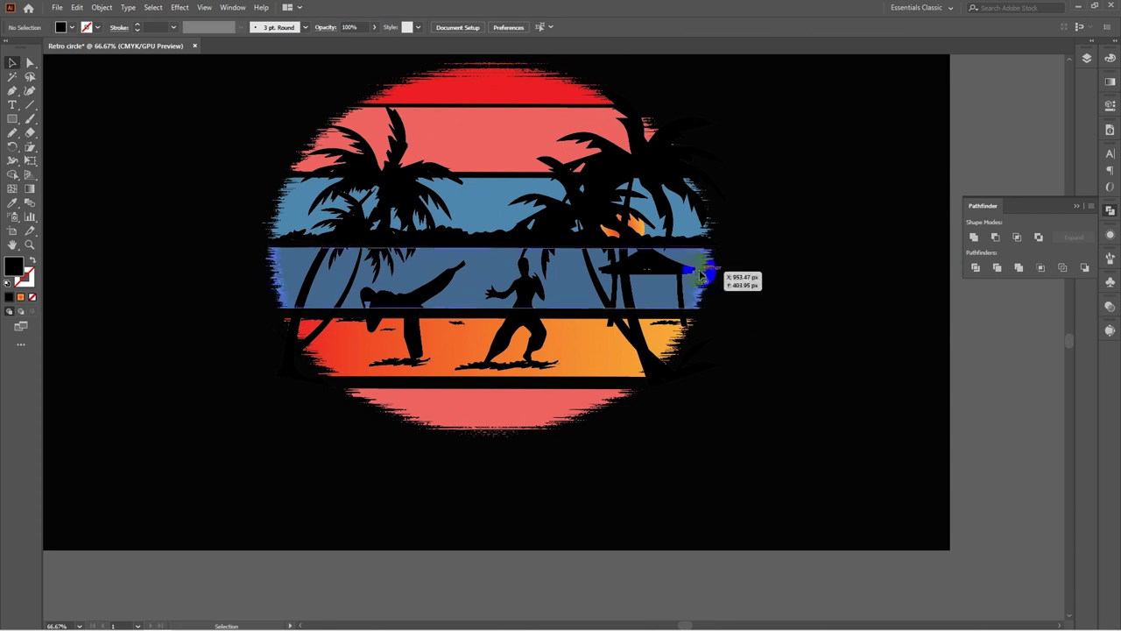
Move the sun slightly right and up along the light blue stripe so it shows between the palm fronds
click(644, 230)
drag(643, 229, 660, 224)
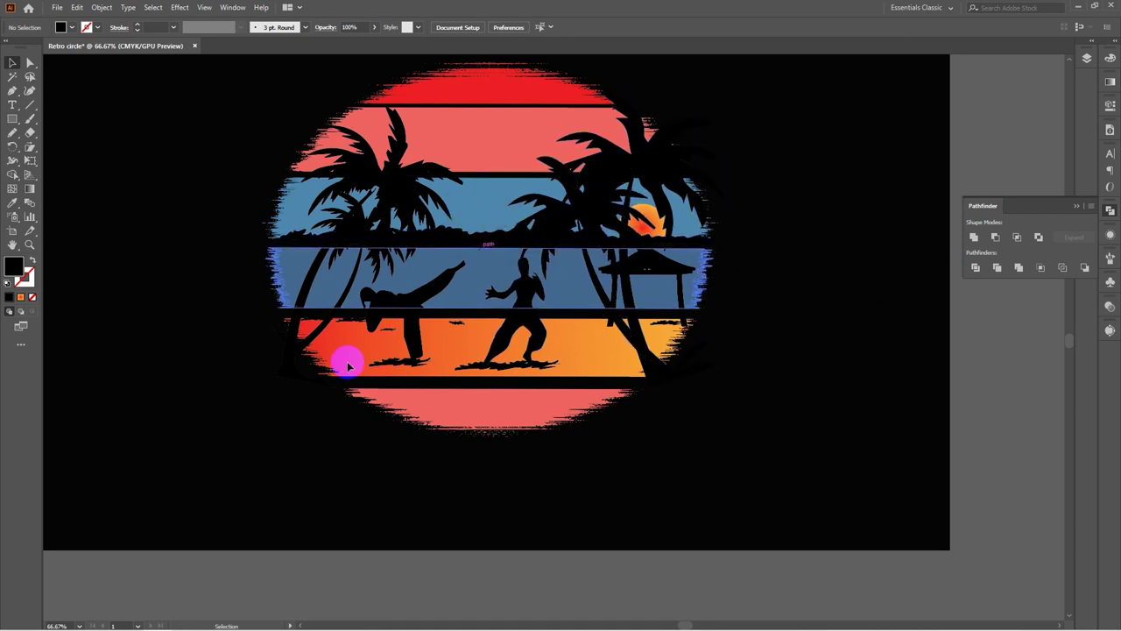
Switch to the browser and run a Google image search for "vector Clouds" in a new tab
click(213, 617)
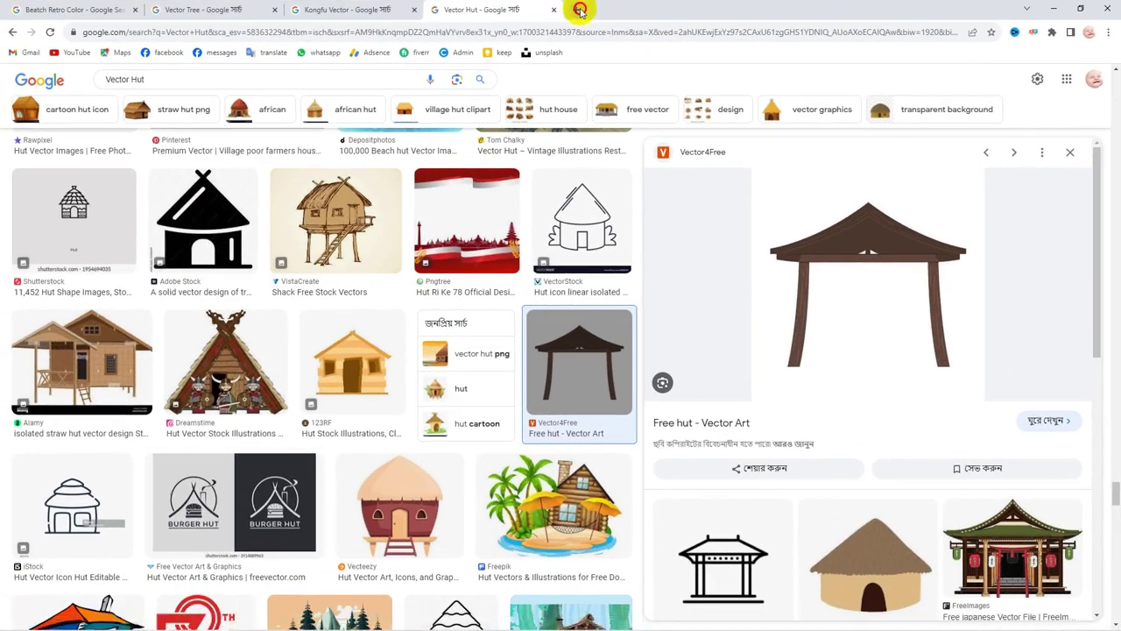
click(471, 13)
click(521, 31)
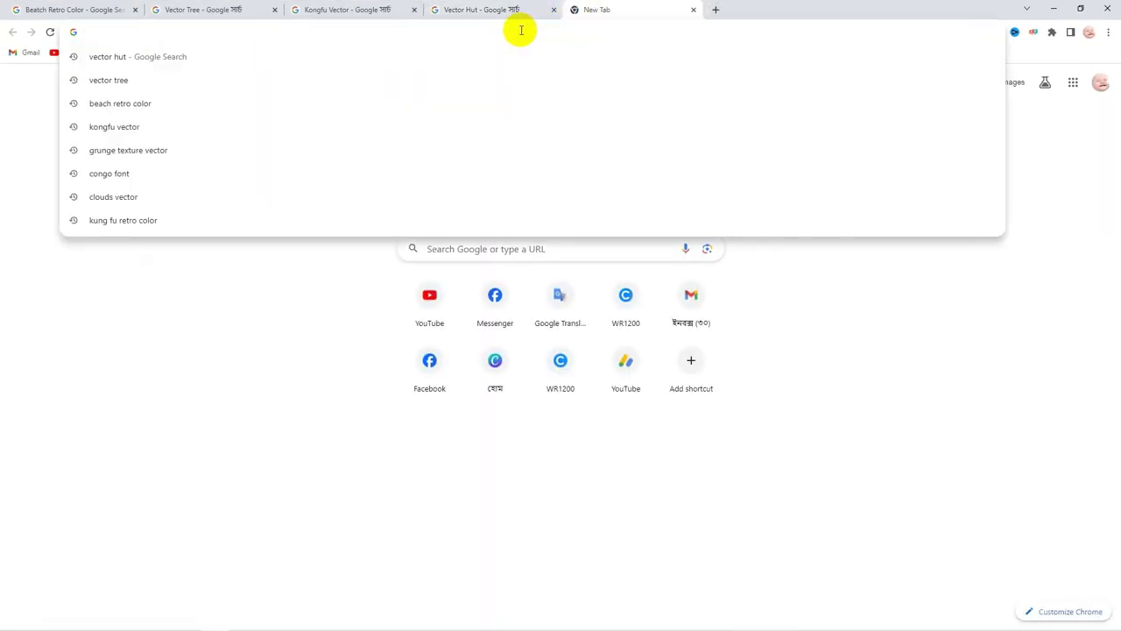
text(Vector Clouds)
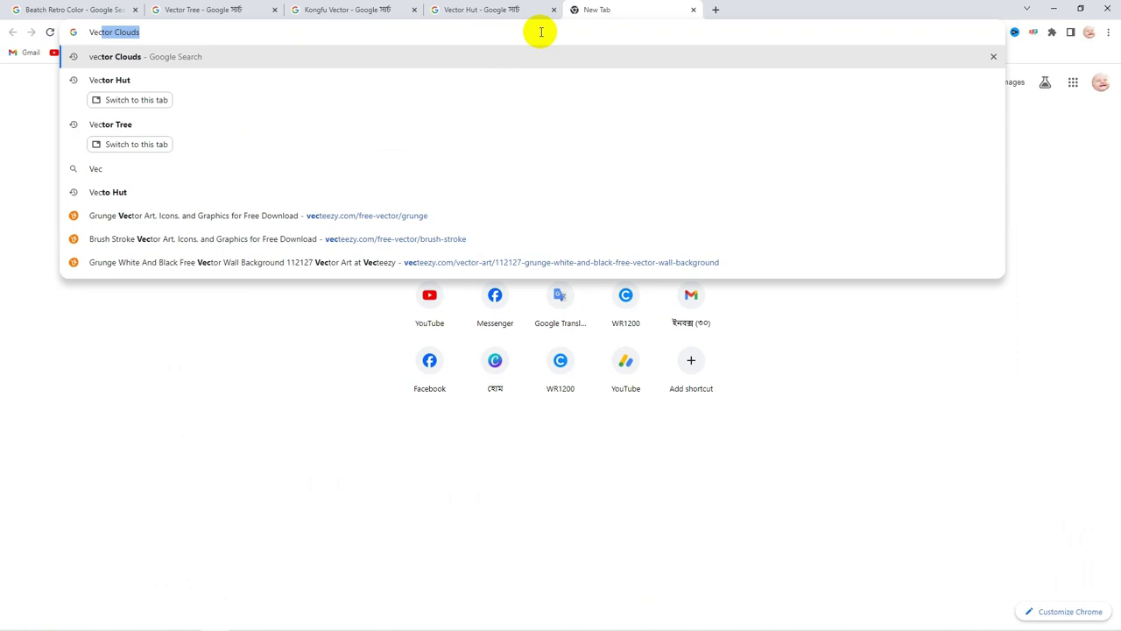
click(122, 60)
click(202, 126)
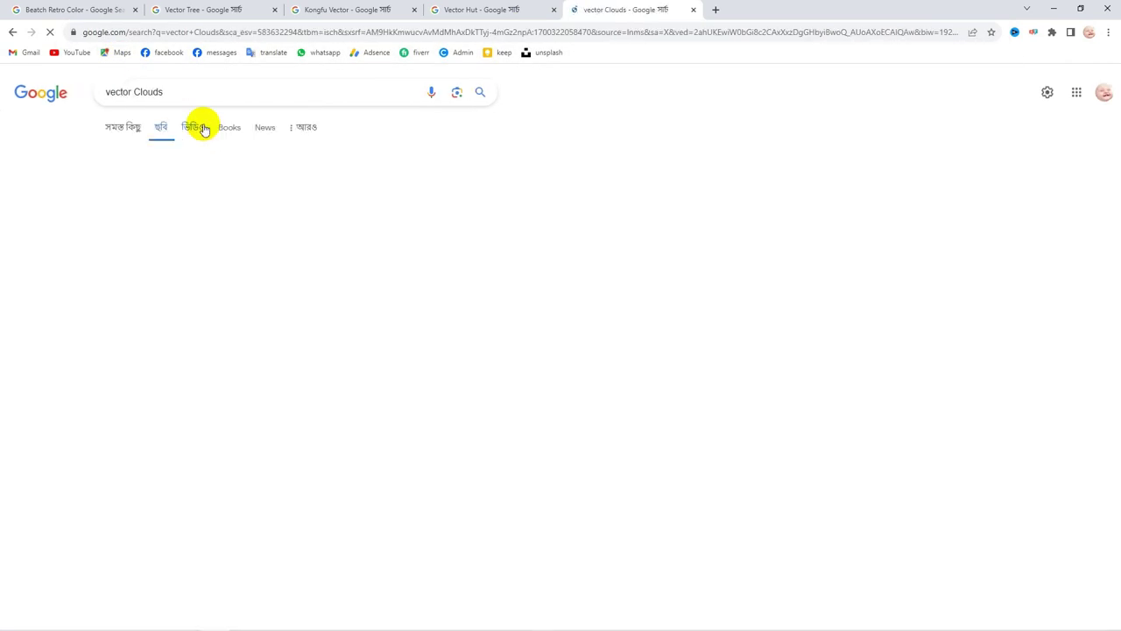
Find the Vexels set of black cloud silhouettes among the image results and capture the enlarged preview as a screen snip
scroll(771, 355, down, 4)
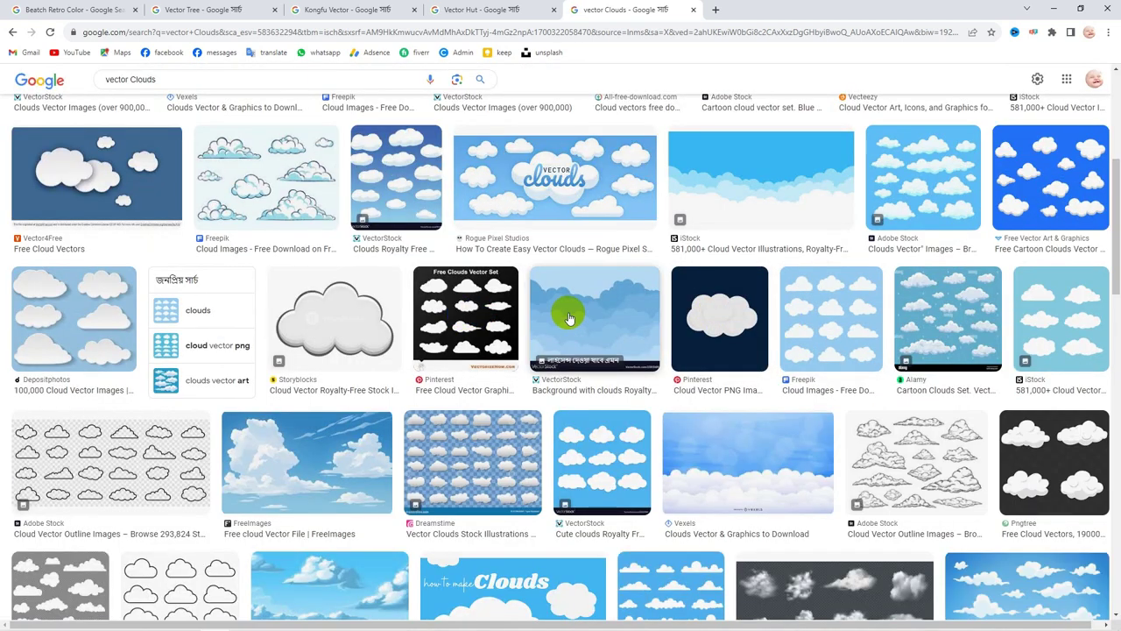
scroll(968, 447, down, 6)
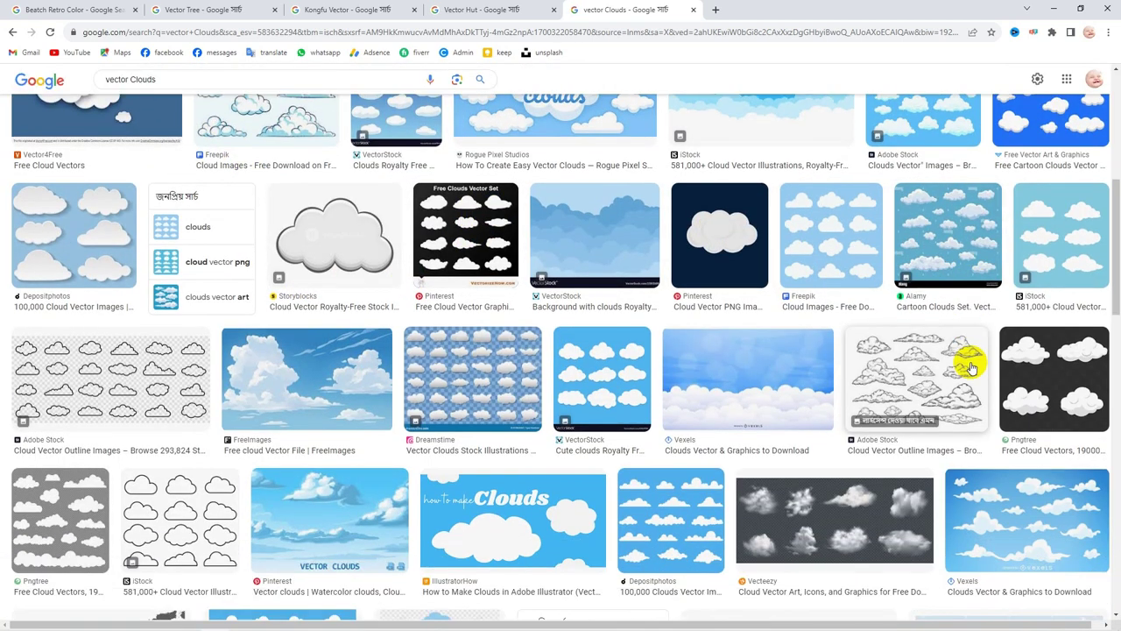
scroll(970, 449, up, 4)
scroll(79, 429, down, 4)
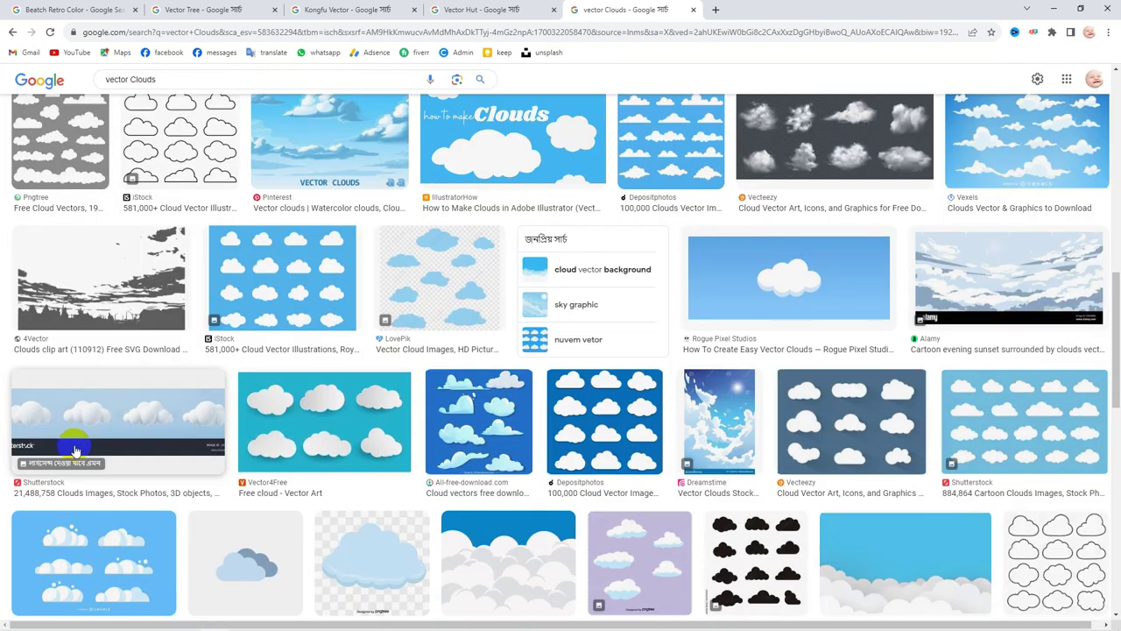
scroll(68, 411, down, 3)
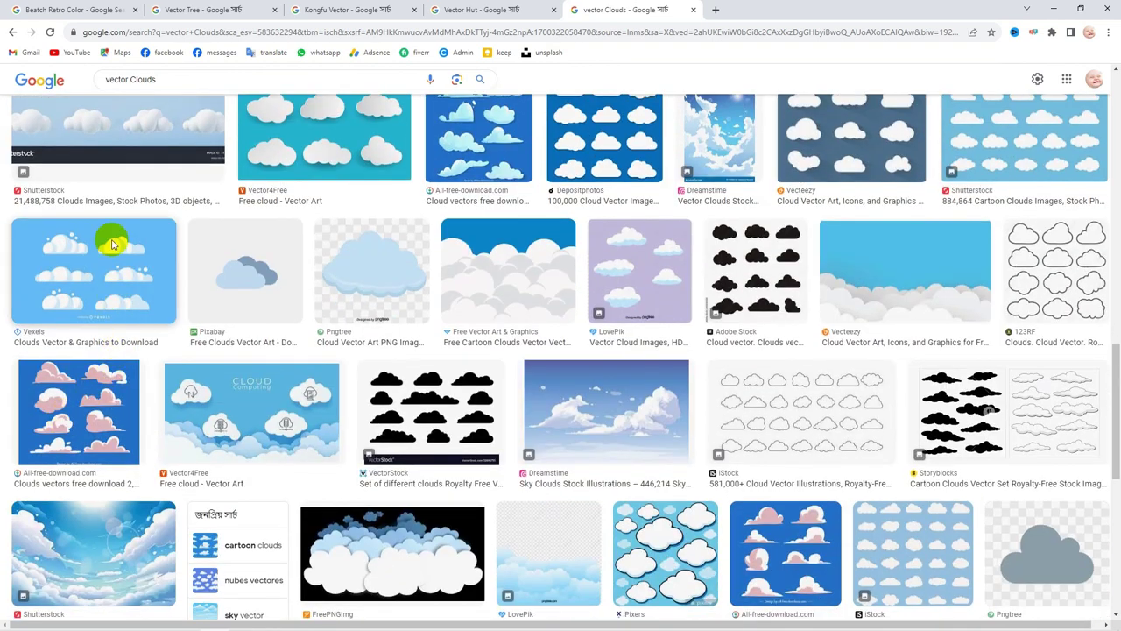
scroll(464, 350, down, 1)
scroll(478, 322, down, 4)
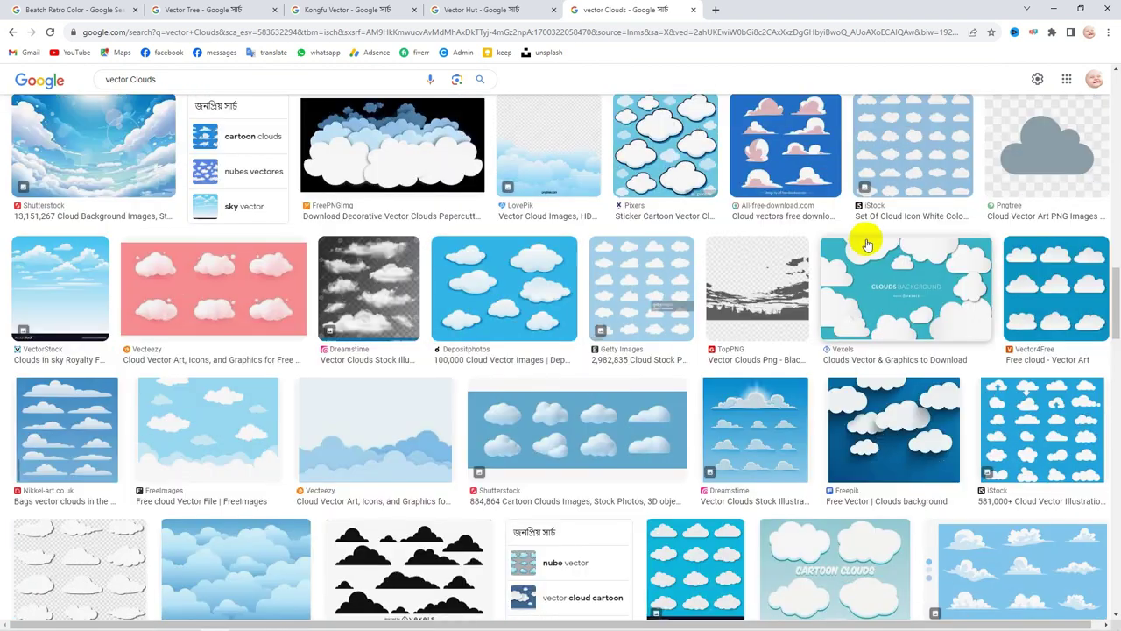
scroll(815, 246, down, 3)
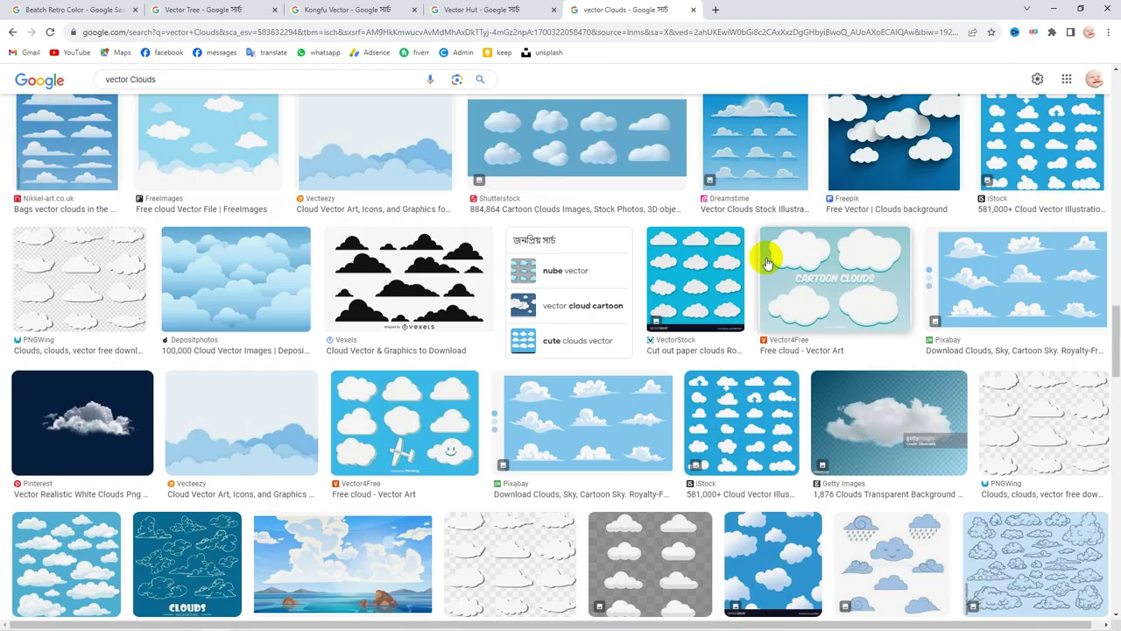
click(391, 279)
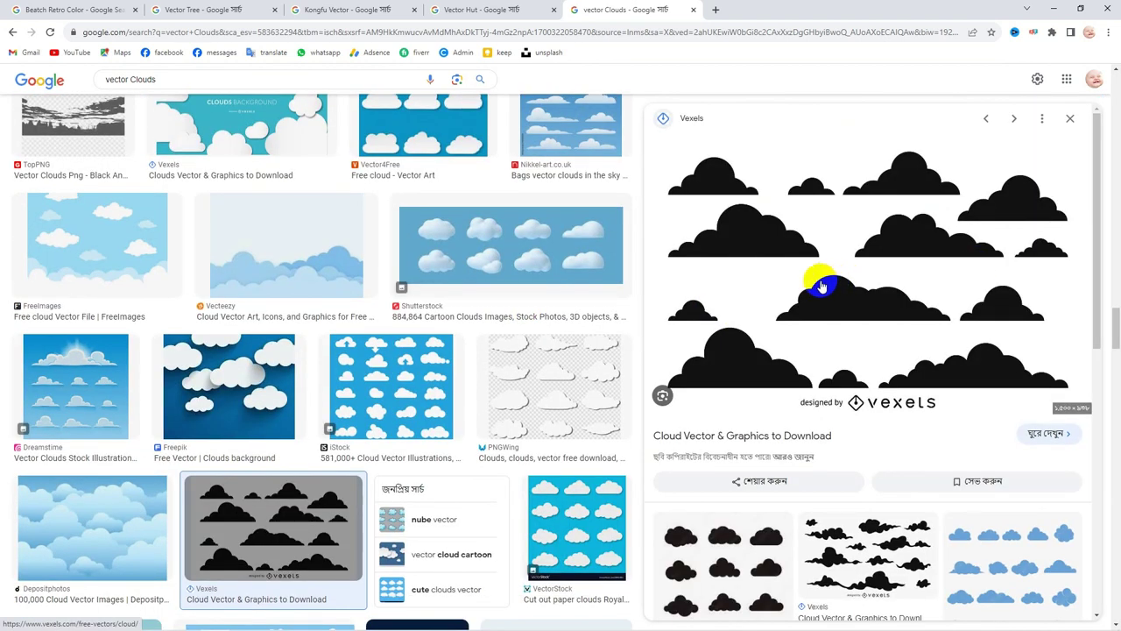
key(super+shift+s)
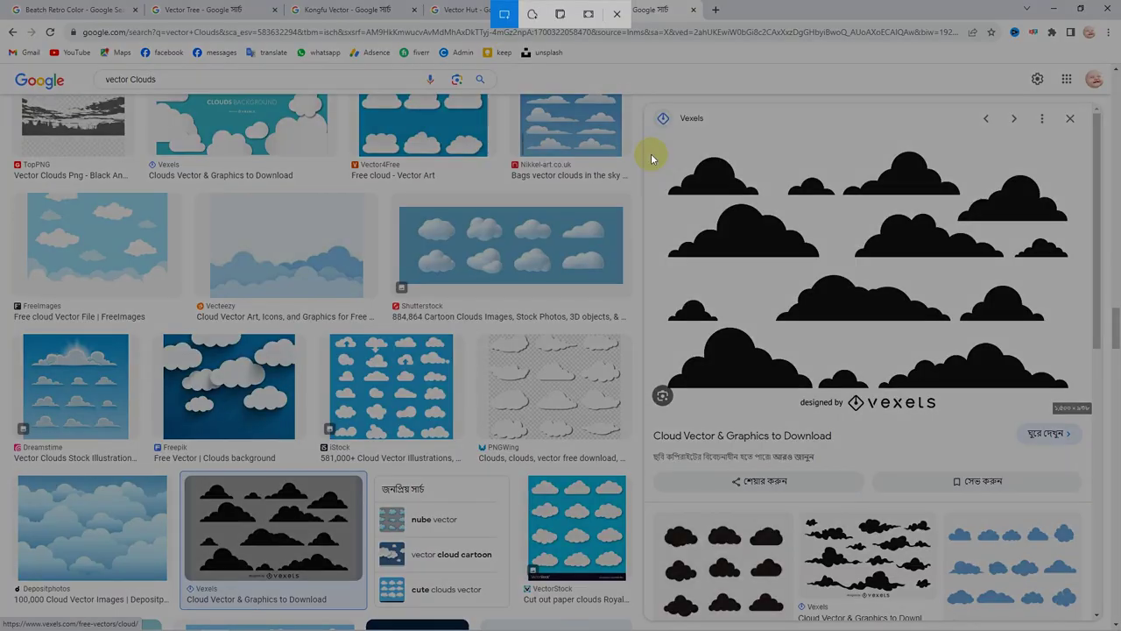
drag(649, 144, 1093, 387)
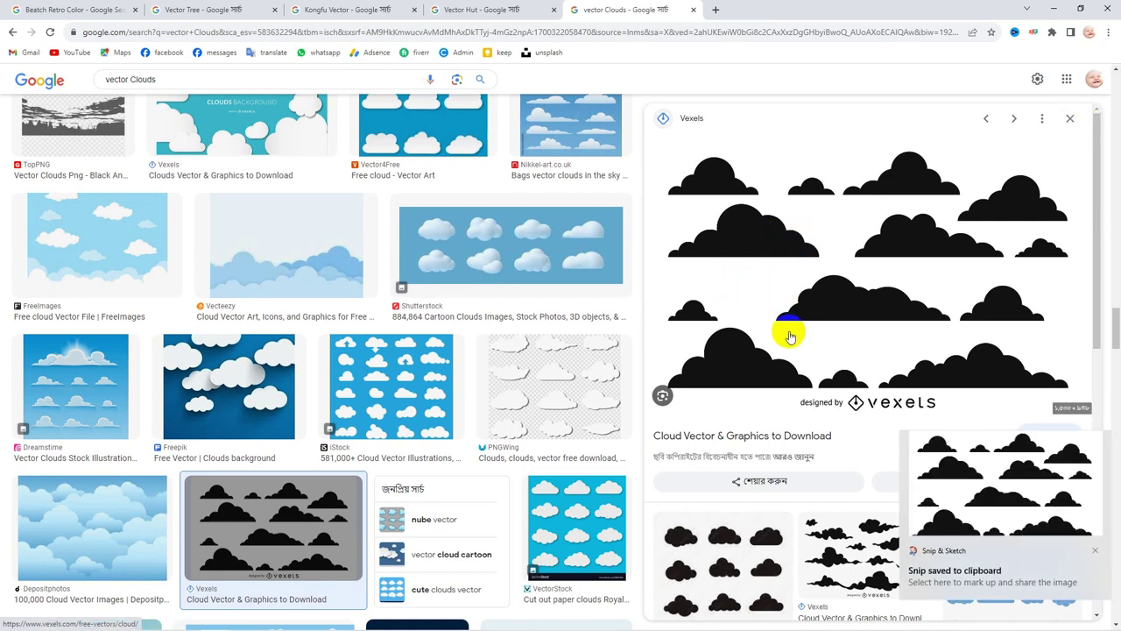
Return to Illustrator and replace the blue cloud image below the artboard with the captured silhouettes, scaled to about 382 px wide
mouse_move(107, 610)
click(158, 619)
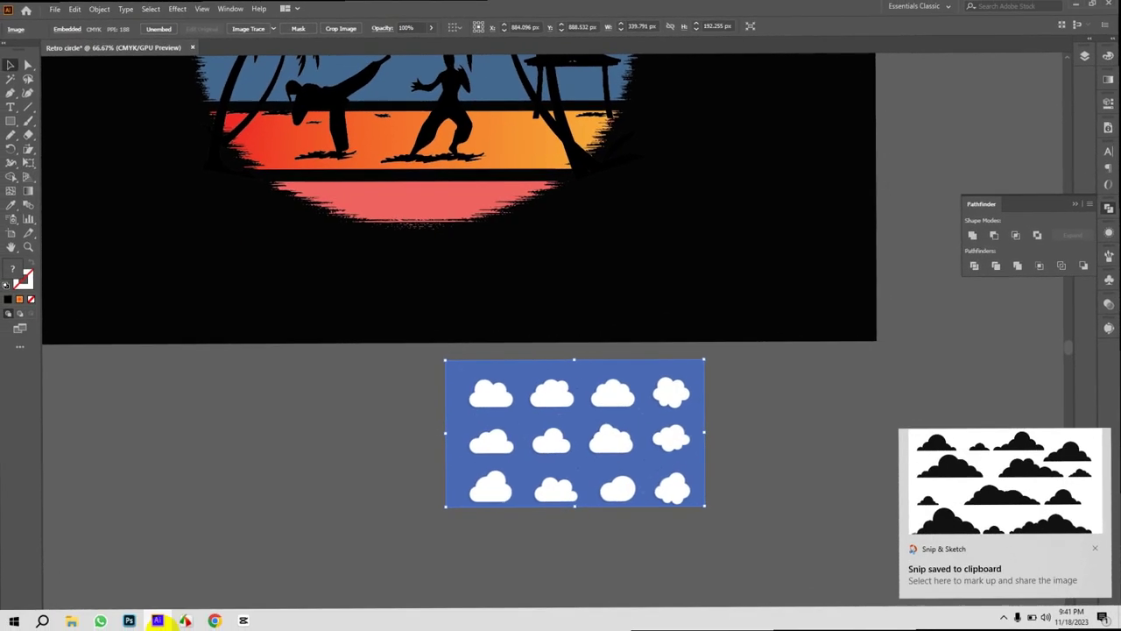
click(613, 462)
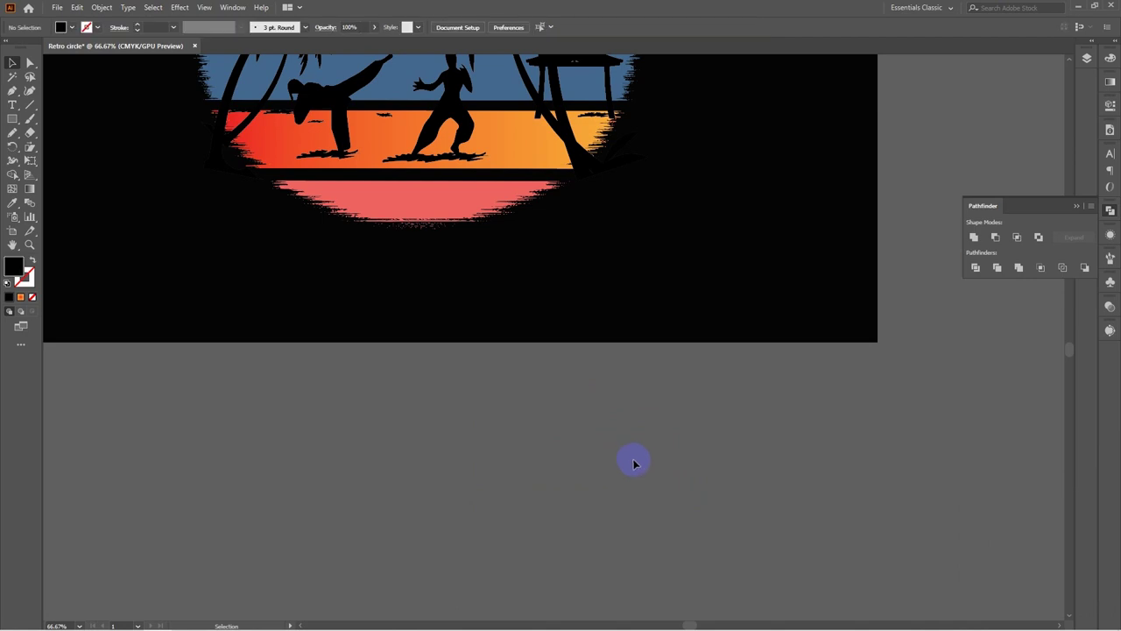
key(ctrl+v)
drag(666, 417, 722, 542)
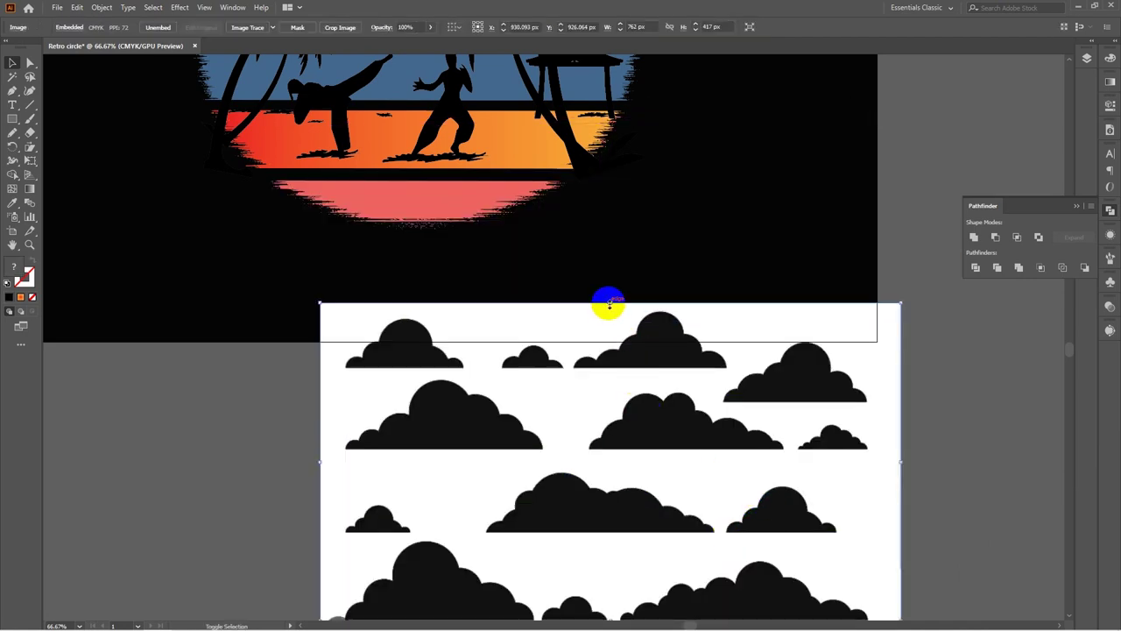
drag(610, 304, 620, 387)
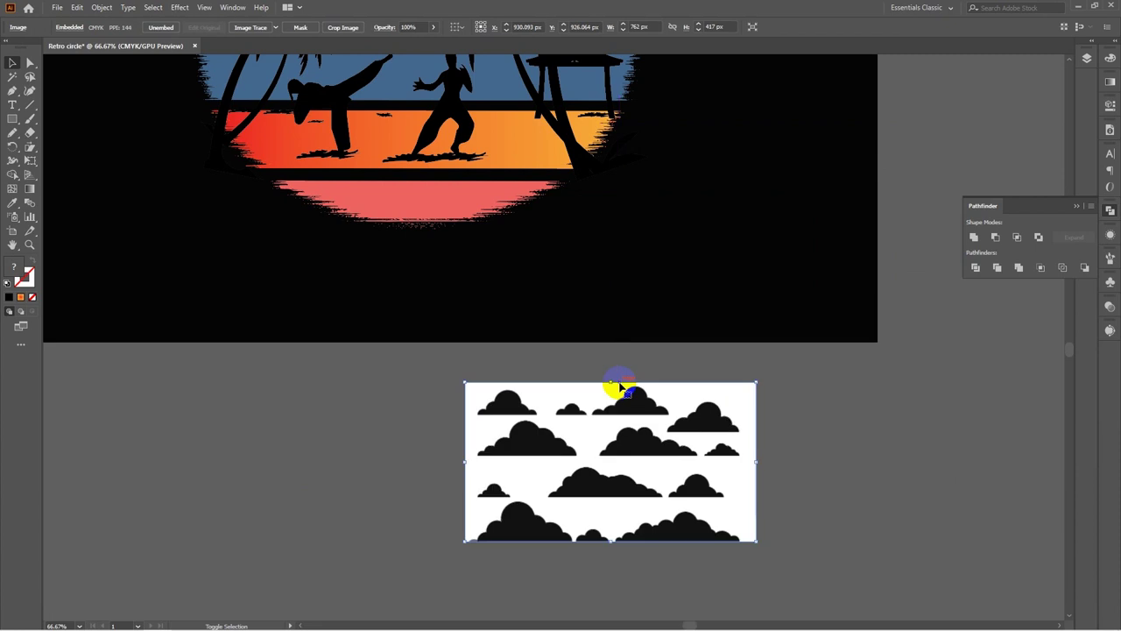
Image Trace the cloud picture, expand the tracing into paths and ungroup them
click(252, 27)
click(302, 28)
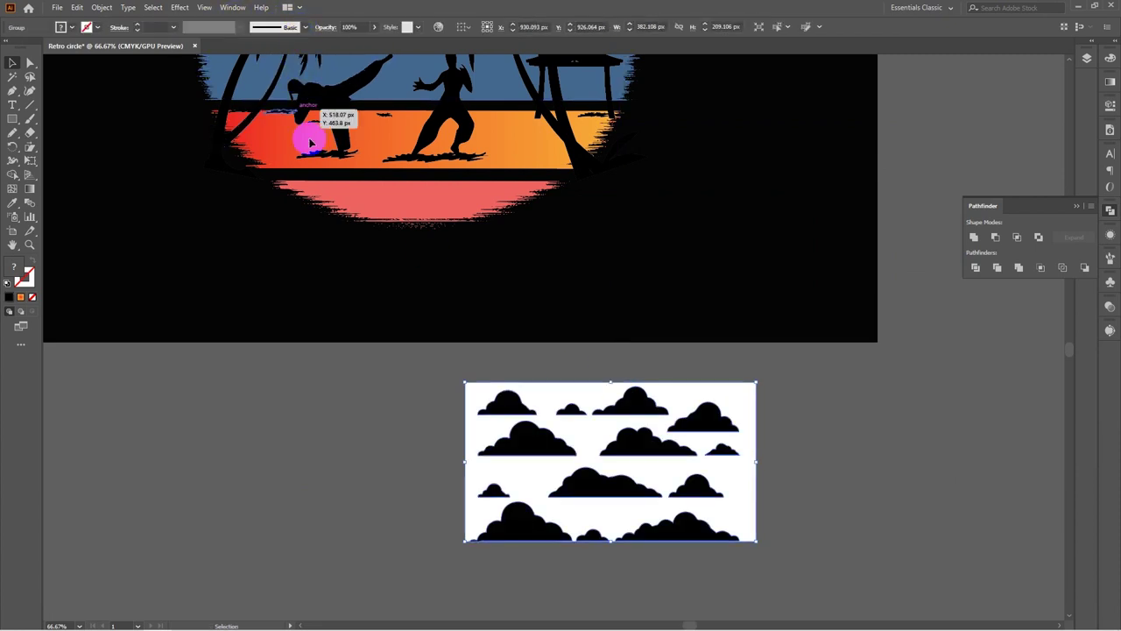
right_click(538, 445)
click(594, 348)
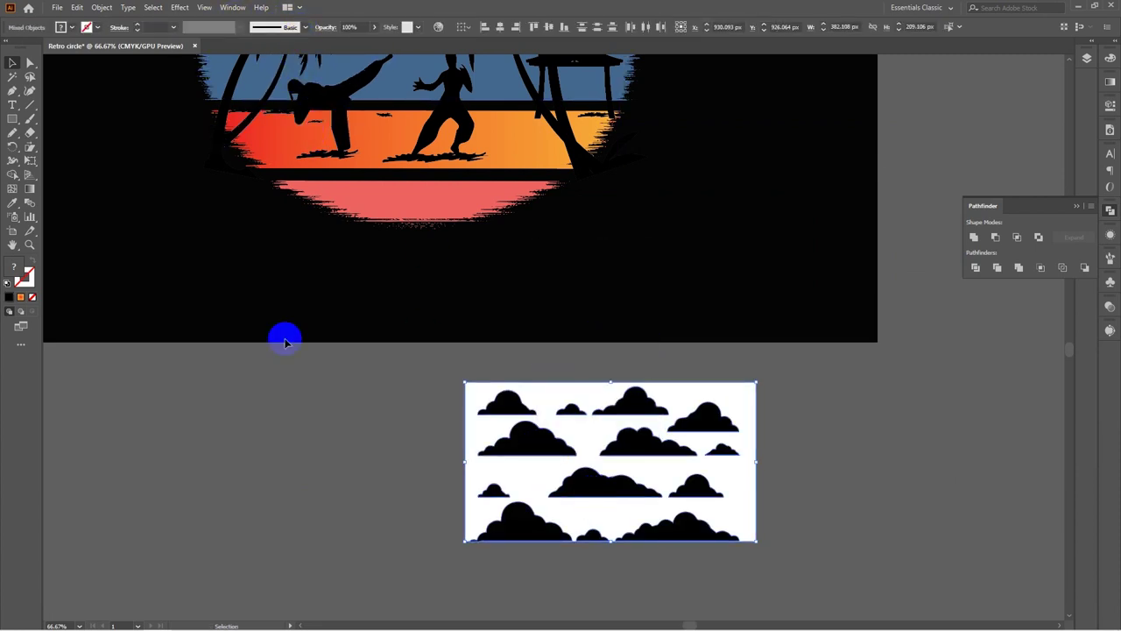
Select the white background of the traced clouds with the Magic Wand and delete it
click(183, 508)
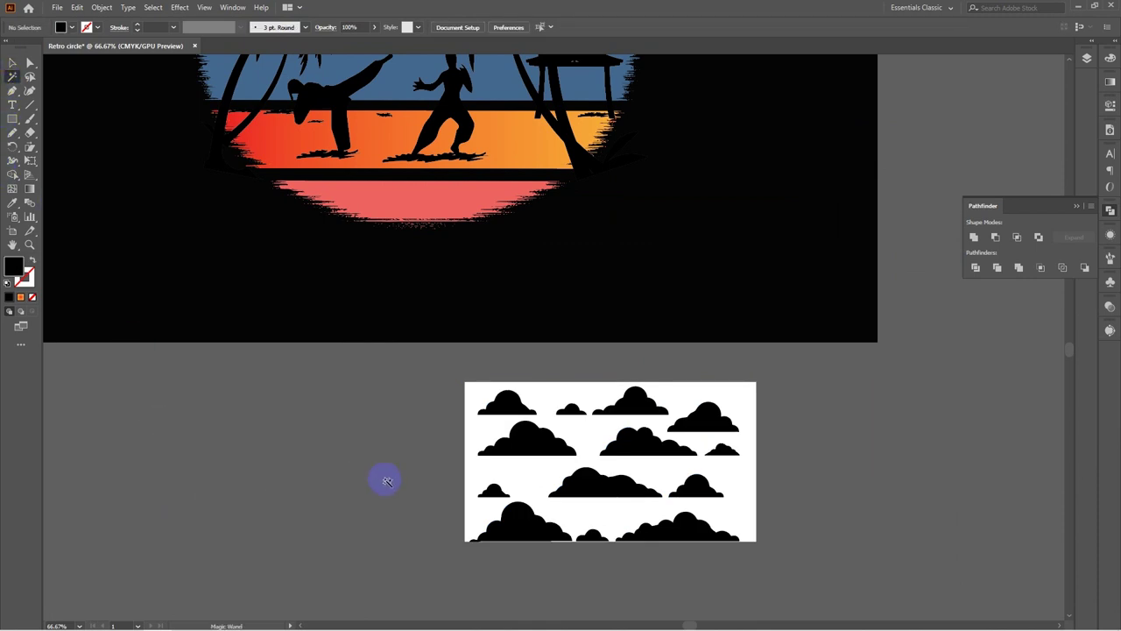
click(521, 474)
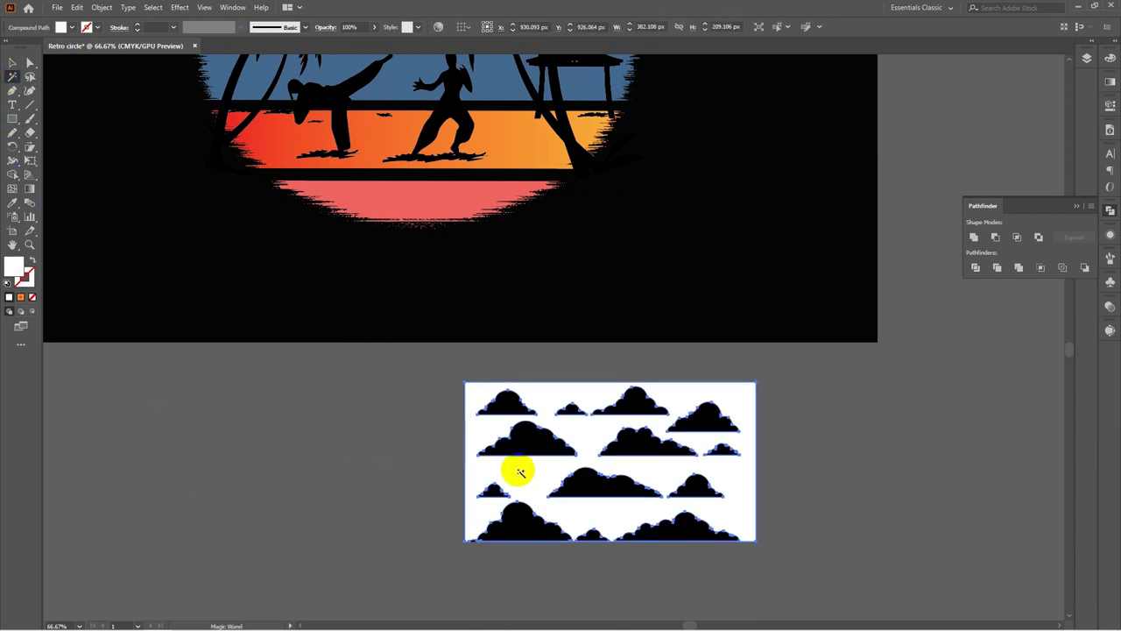
key(Delete)
click(6, 65)
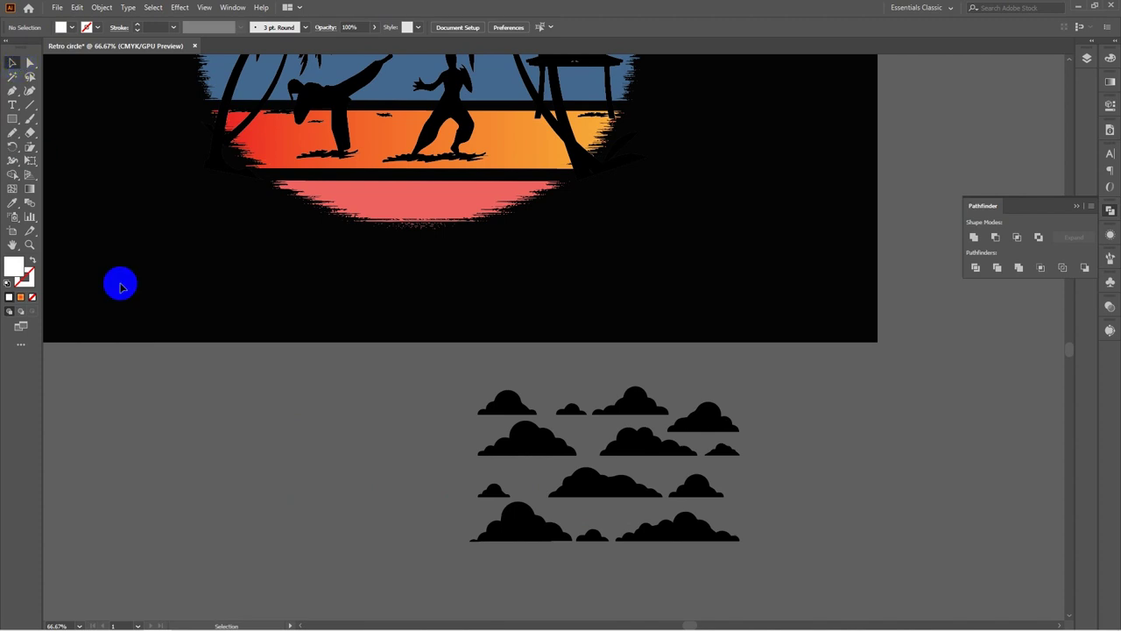
Place a cloud about 70 px wide on the light blue stripe and fill it with the darker blue stripe's colour
click(540, 446)
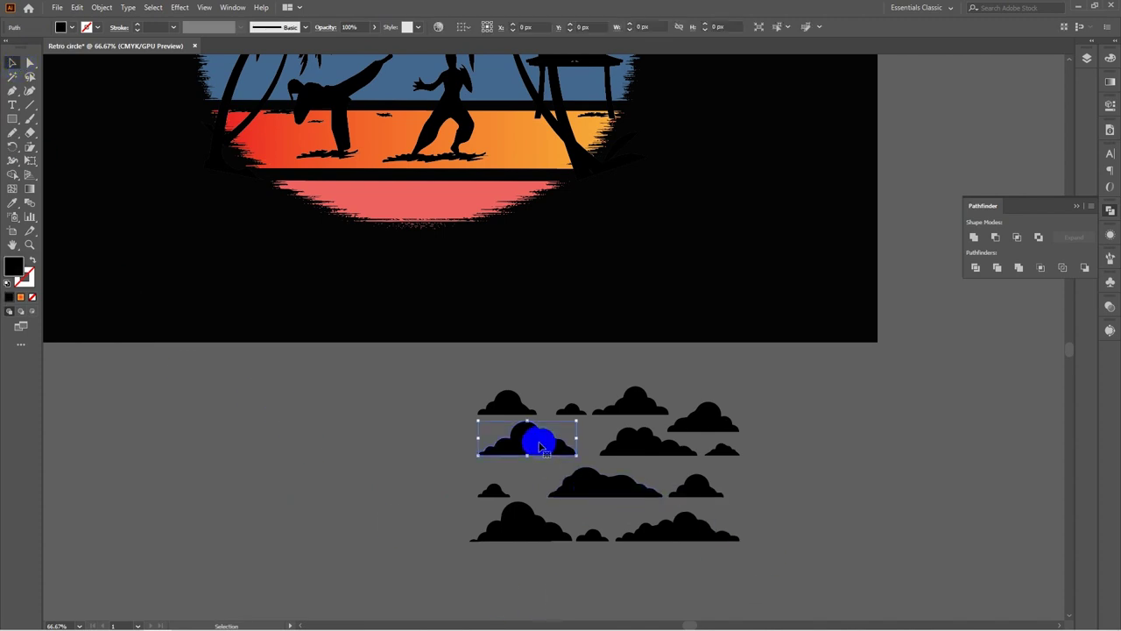
drag(537, 447, 525, 279)
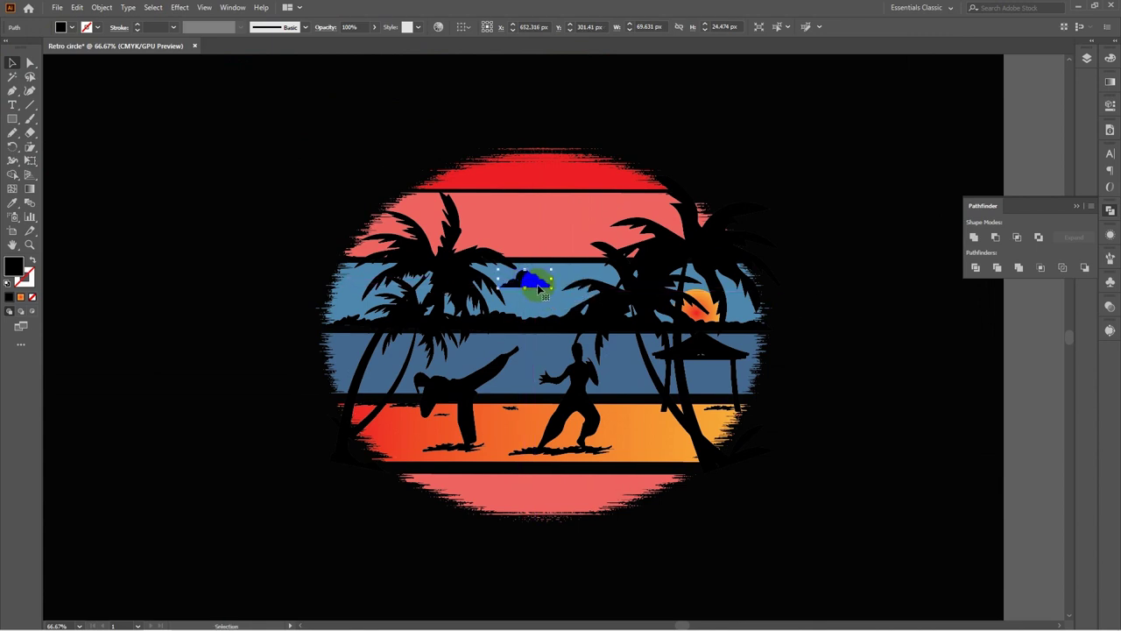
key(i)
click(550, 361)
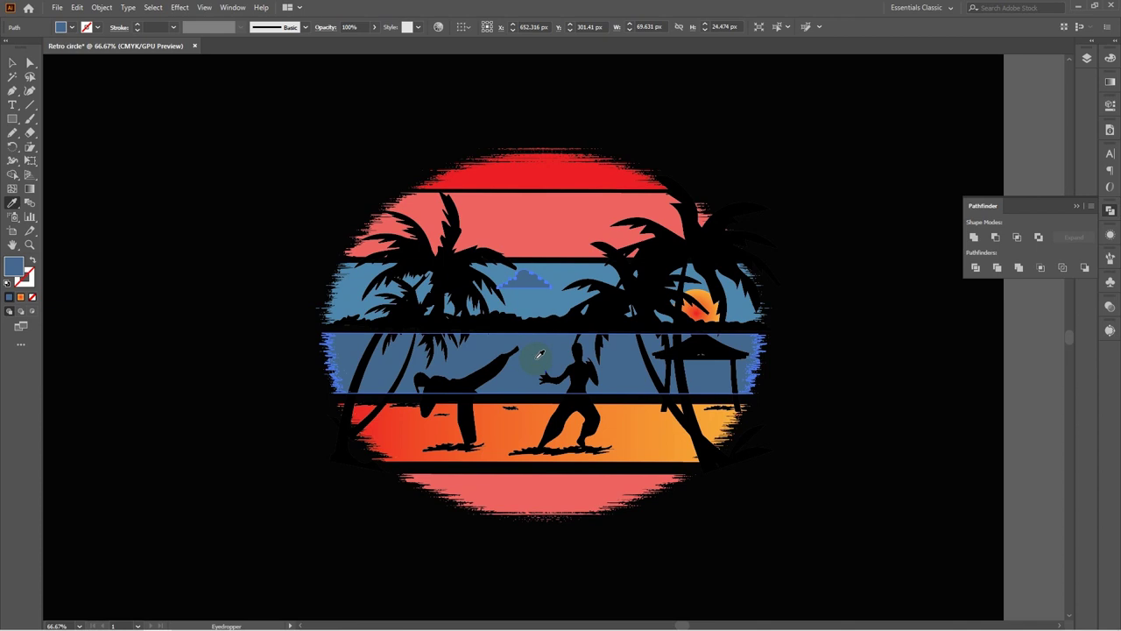
click(55, 71)
click(13, 63)
Add smaller cloud copies about 57 px wide between the palms and at the light blue stripe's left end
click(528, 285)
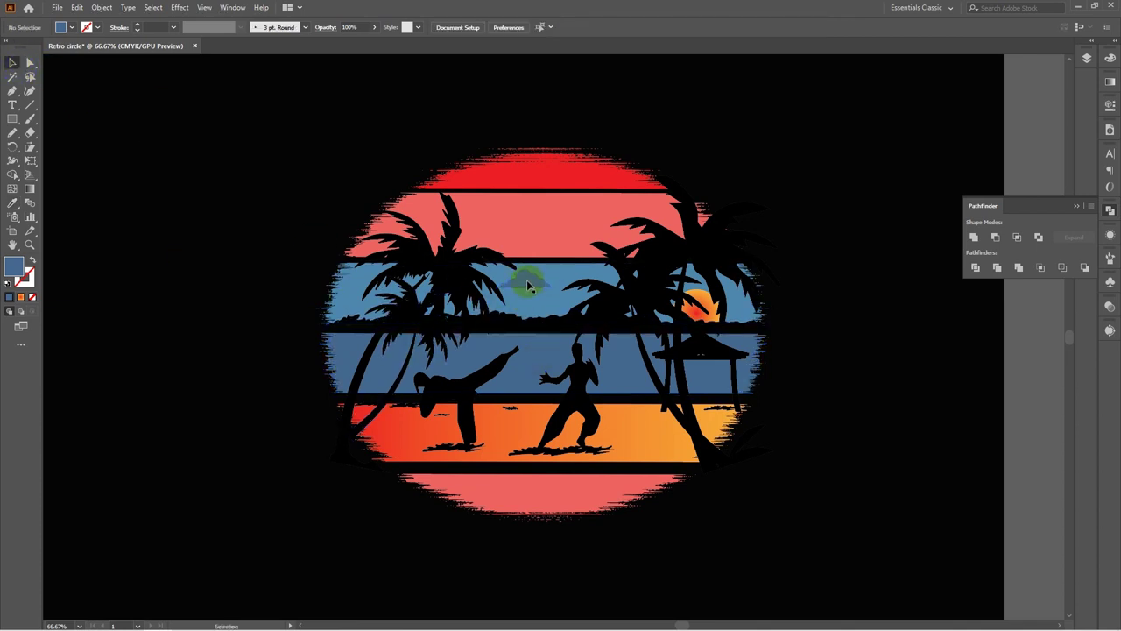
drag(528, 287, 592, 278)
right_click(550, 302)
key(Escape)
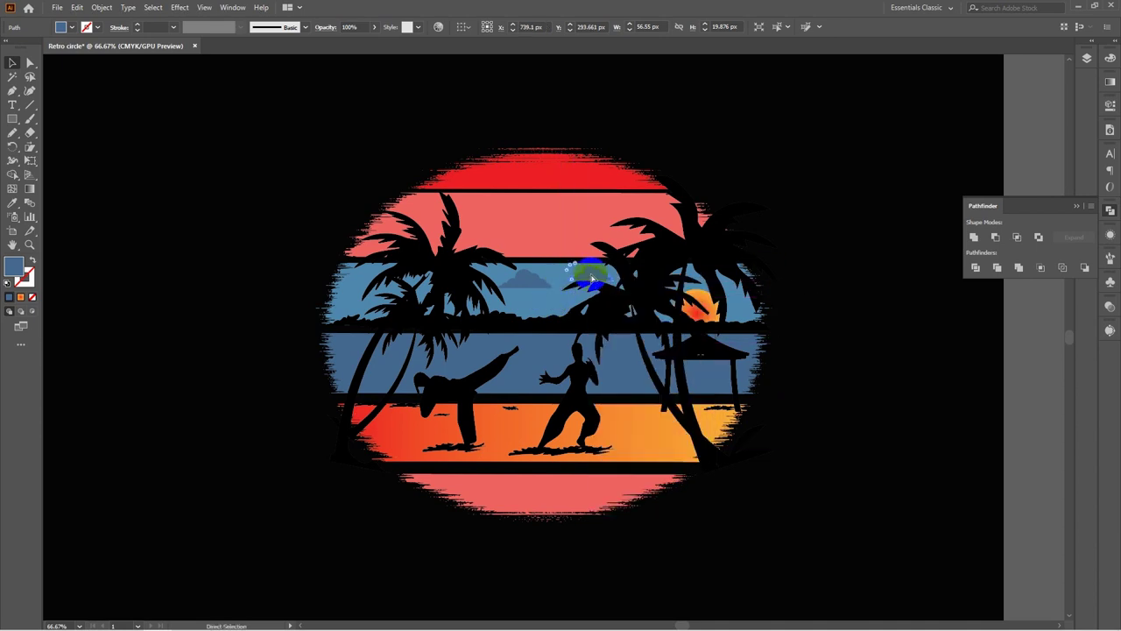
drag(591, 279, 544, 298)
scroll(544, 294, up, 4)
drag(594, 324, 346, 299)
double_click(346, 299)
double_click(58, 93)
Bring the left palm tree group in front of the clouds
click(525, 310)
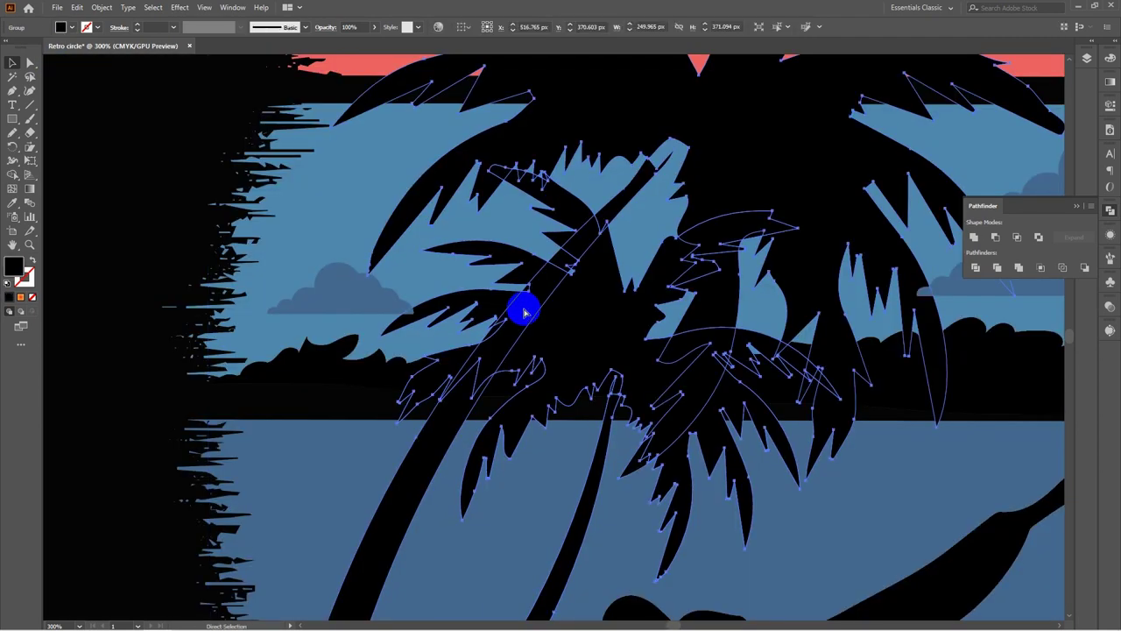
key(ctrl+shift+])
click(662, 353)
click(754, 307)
key(ctrl+2)
Distribute more small cloud copies along the light blue stripe, including one above the treeline at its right end
drag(1042, 390, 503, 389)
drag(595, 254, 616, 262)
drag(561, 185, 556, 180)
drag(739, 153, 377, 182)
drag(382, 179, 804, 345)
scroll(995, 350, right, 5)
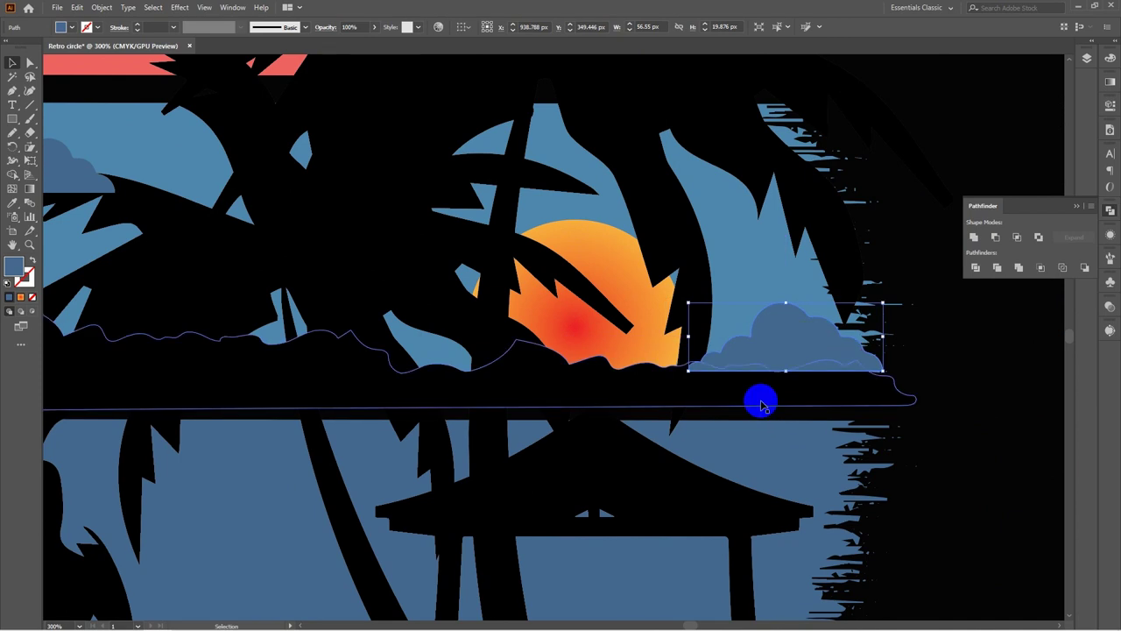
Bring the treeline to the front of the stacking order, followed by the right and left palm tree groups
click(761, 403)
key(ctrl+shift+bracketright)
scroll(761, 403, down, 4)
click(711, 493)
key(ctrl+shift+bracketright)
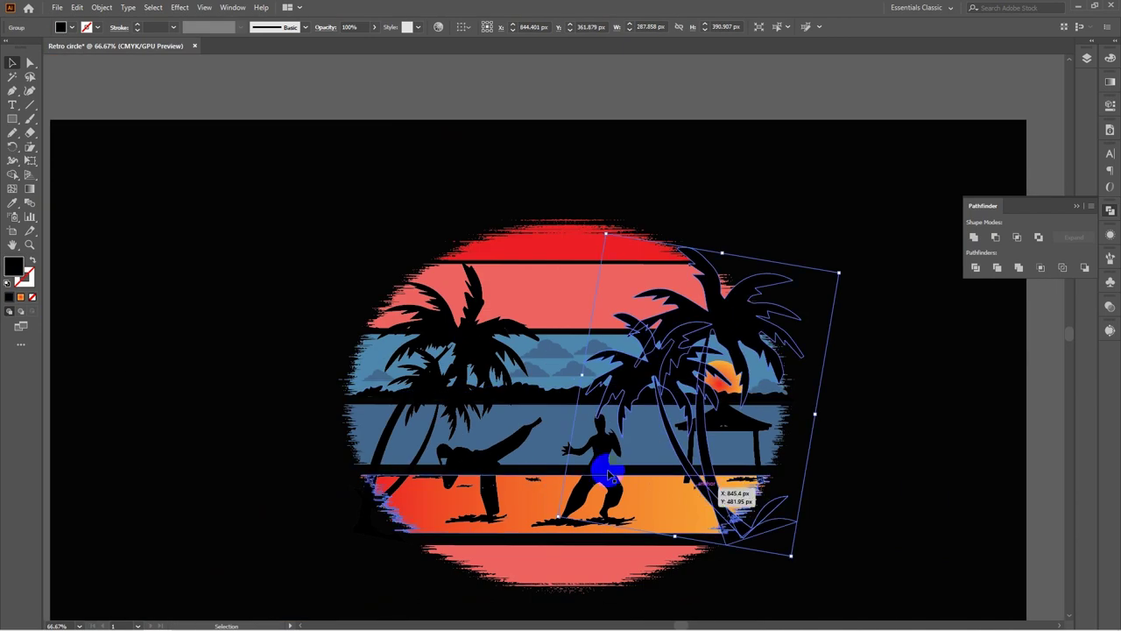
click(386, 445)
key(ctrl+shift+bracketright)
Adjust the clouds between the palms, setting the small one high in the light blue stripe beside the right palm
click(866, 320)
drag(581, 374, 596, 341)
key(ctrl+z)
key(ctrl+z)
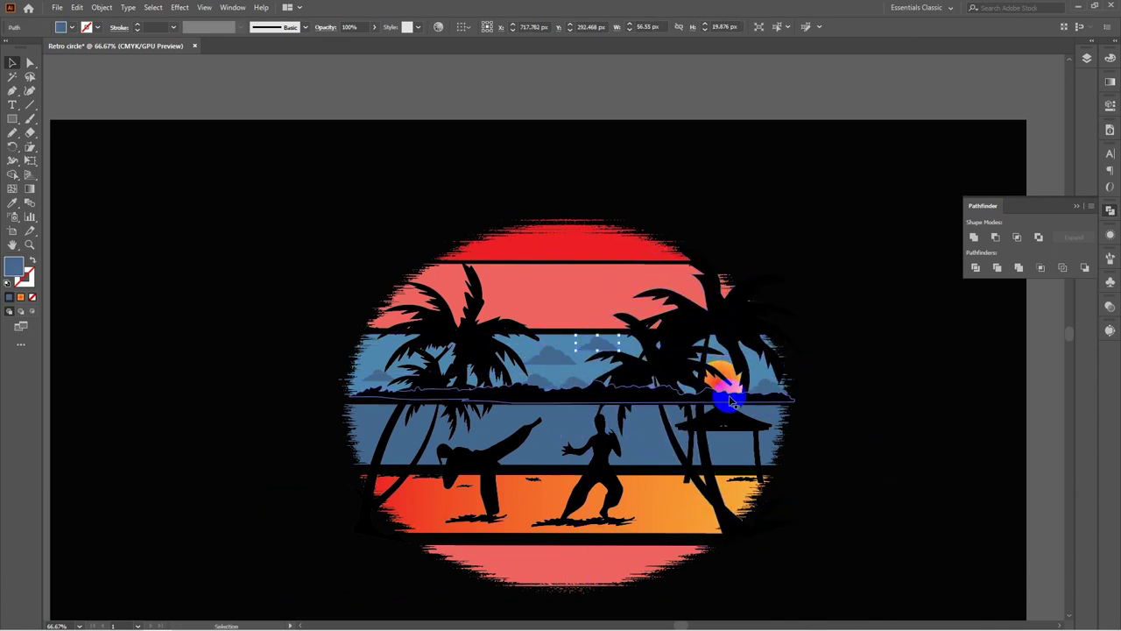
click(914, 433)
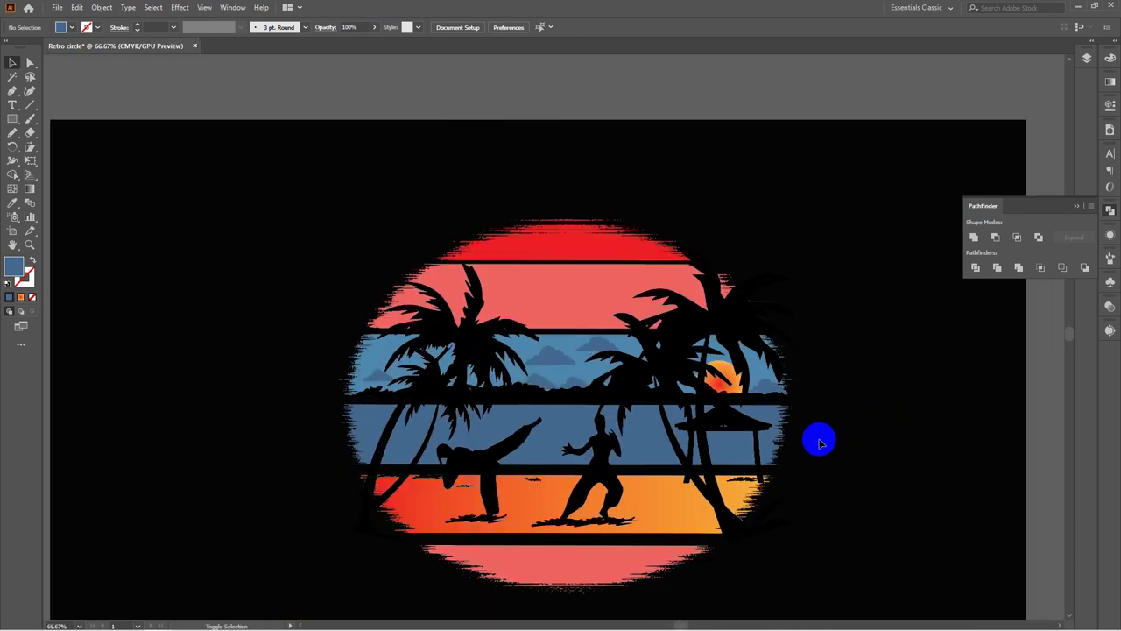
Lower the cloud between the two palm groups so its base sits behind the treeline
scroll(538, 374, down, 3)
scroll(560, 272, up, 3)
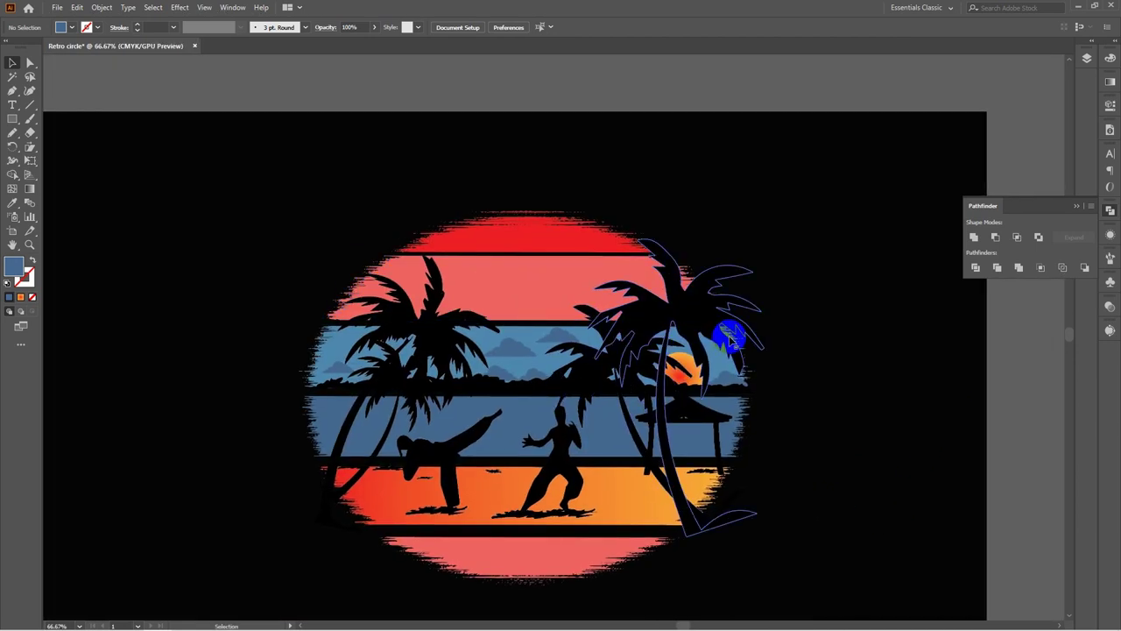
click(1108, 211)
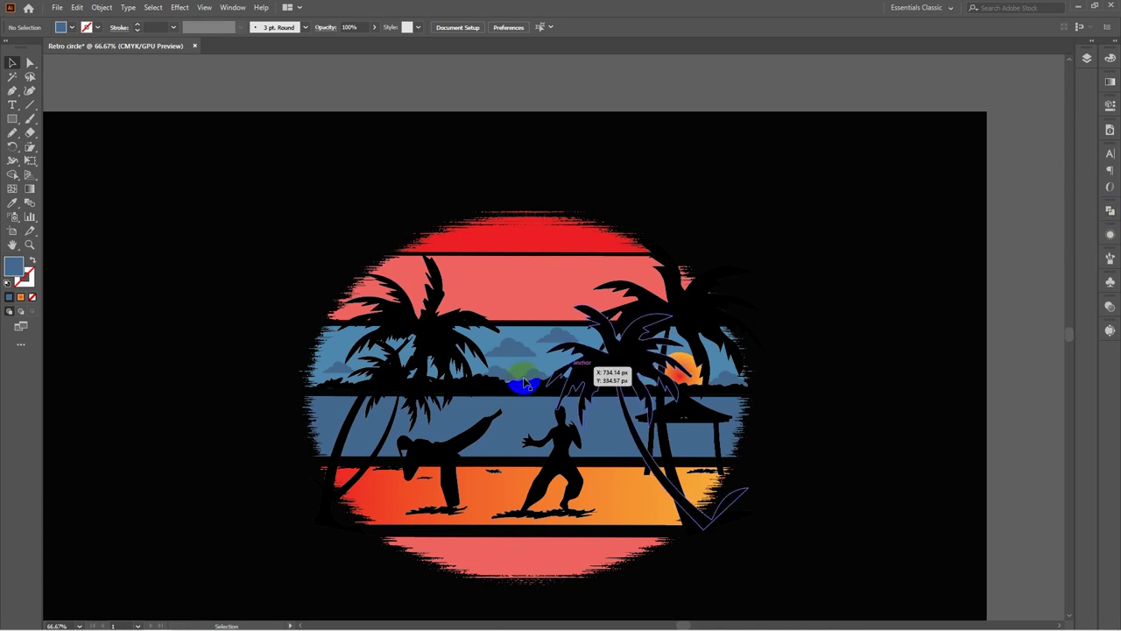
scroll(503, 377, up, 6)
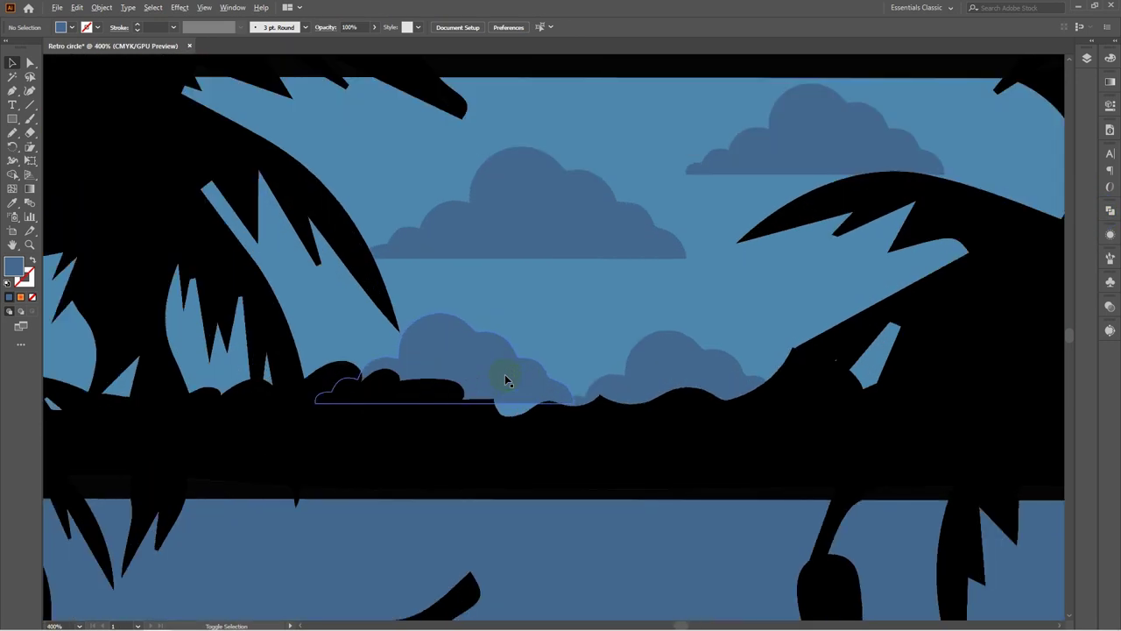
scroll(505, 374, up, 2)
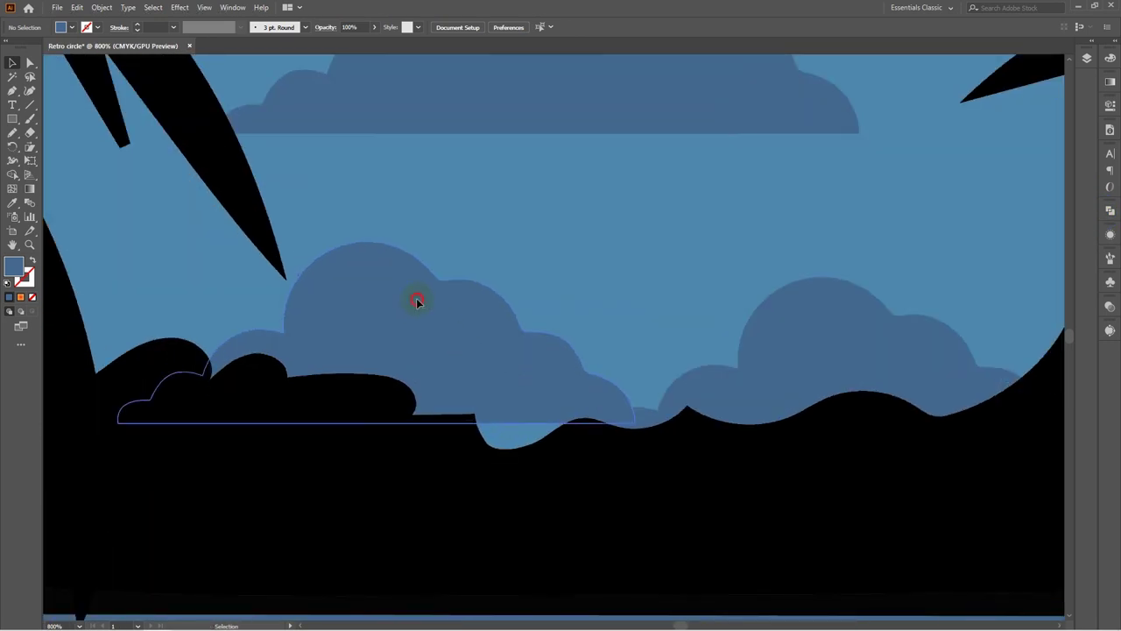
drag(416, 300, 414, 330)
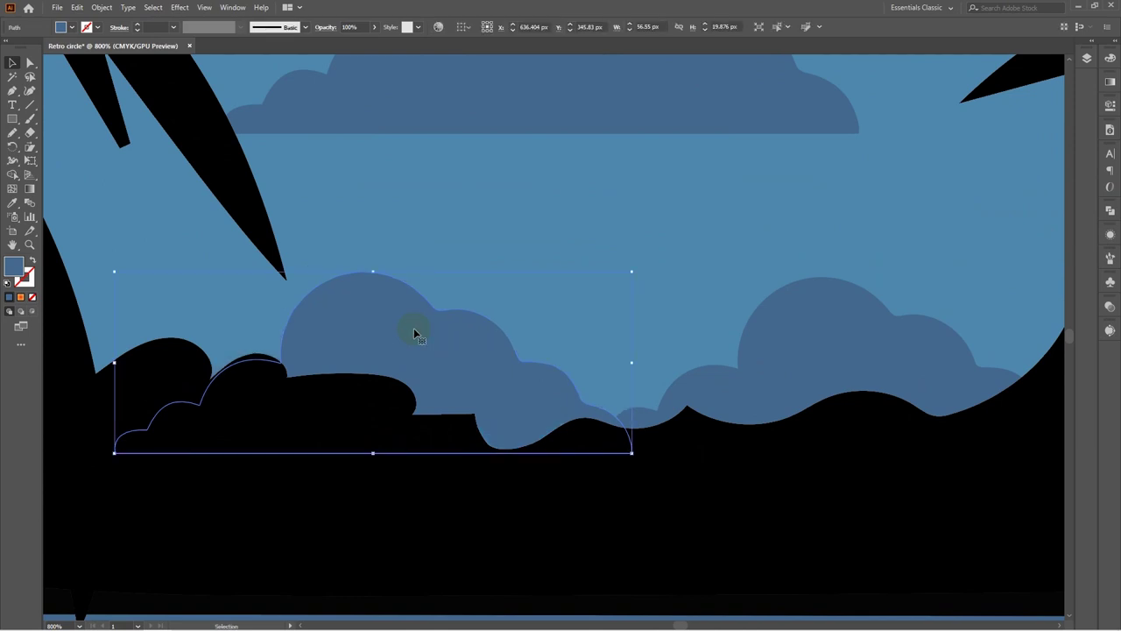
drag(493, 166, 643, 433)
drag(228, 432, 500, 382)
scroll(500, 386, down, 6)
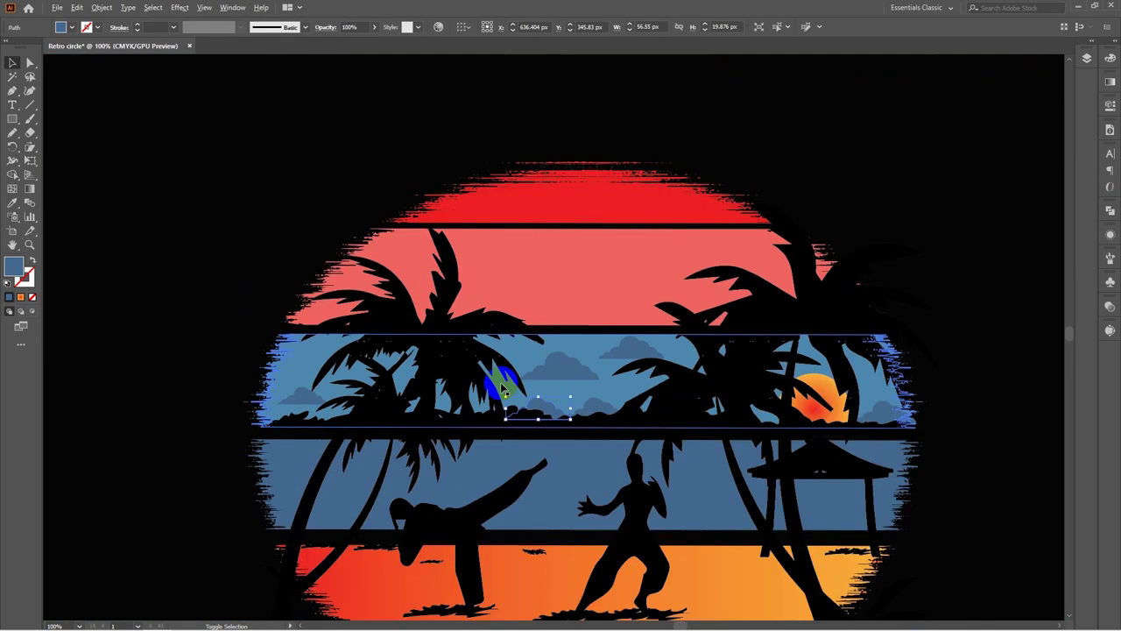
Add another cloud at the left end of the light blue stripe, above the small one resting on the treeline
scroll(302, 396, up, 5)
drag(302, 396, 318, 490)
drag(318, 490, 330, 477)
drag(331, 477, 382, 429)
drag(376, 390, 377, 359)
drag(370, 408, 420, 421)
click(312, 351)
click(283, 206)
key(ctrl+1)
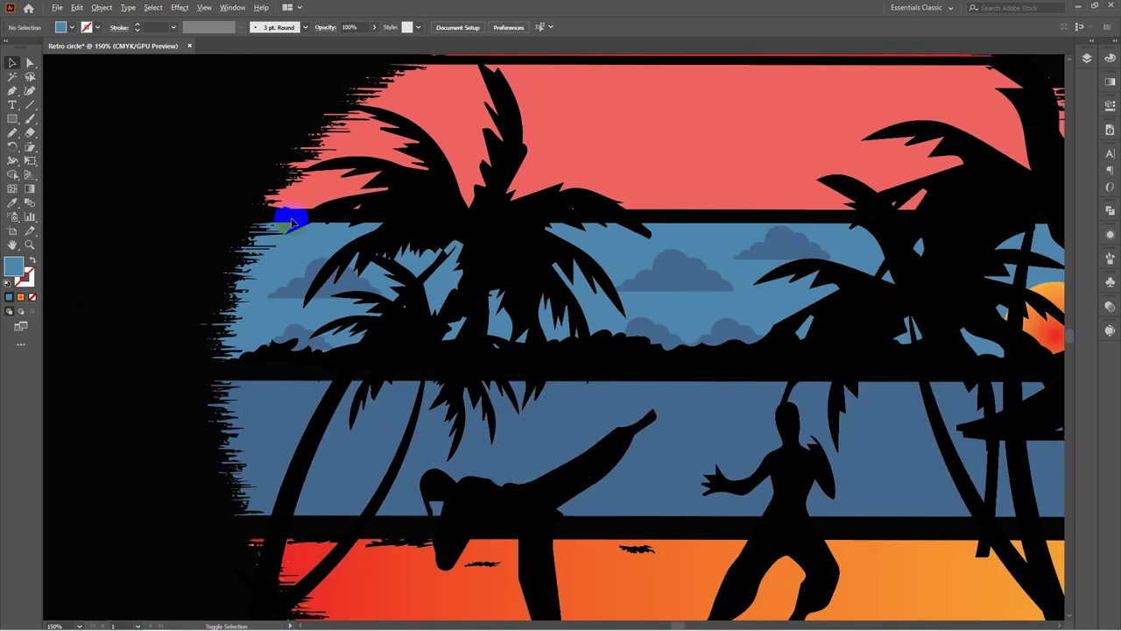
Place a large and a small copy of the black ground patches on the bottom pink stripe
scroll(559, 555, up, 1)
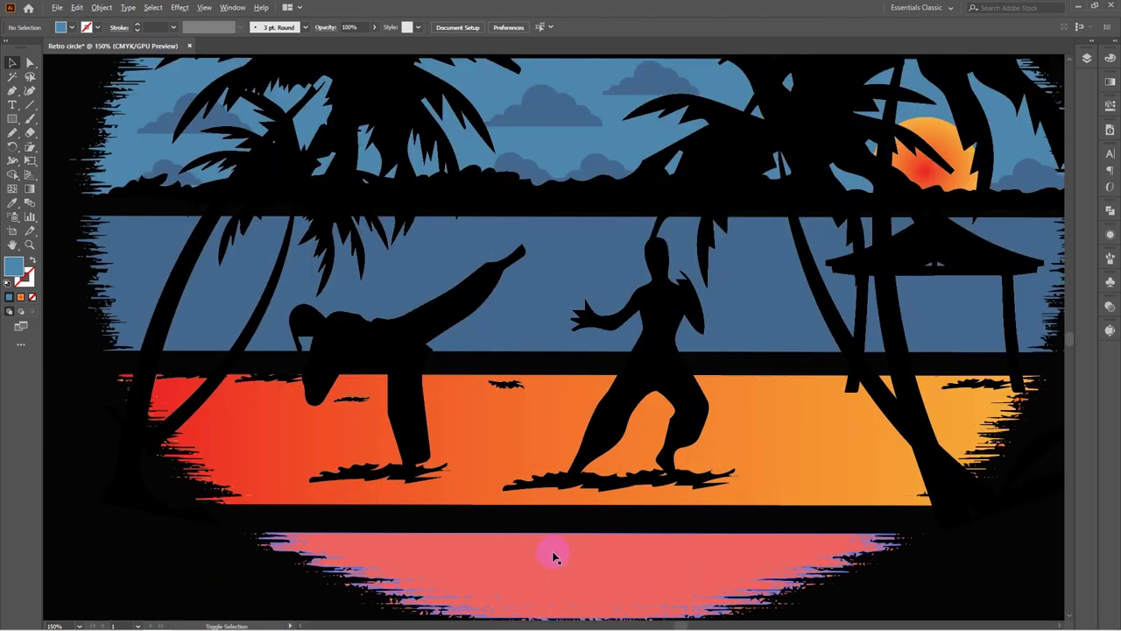
drag(555, 556, 580, 466)
drag(407, 378, 536, 491)
drag(535, 492, 786, 499)
click(875, 538)
Delete the spare black cloud shapes below the artboard
scroll(581, 368, down, 4)
scroll(637, 372, up, 1)
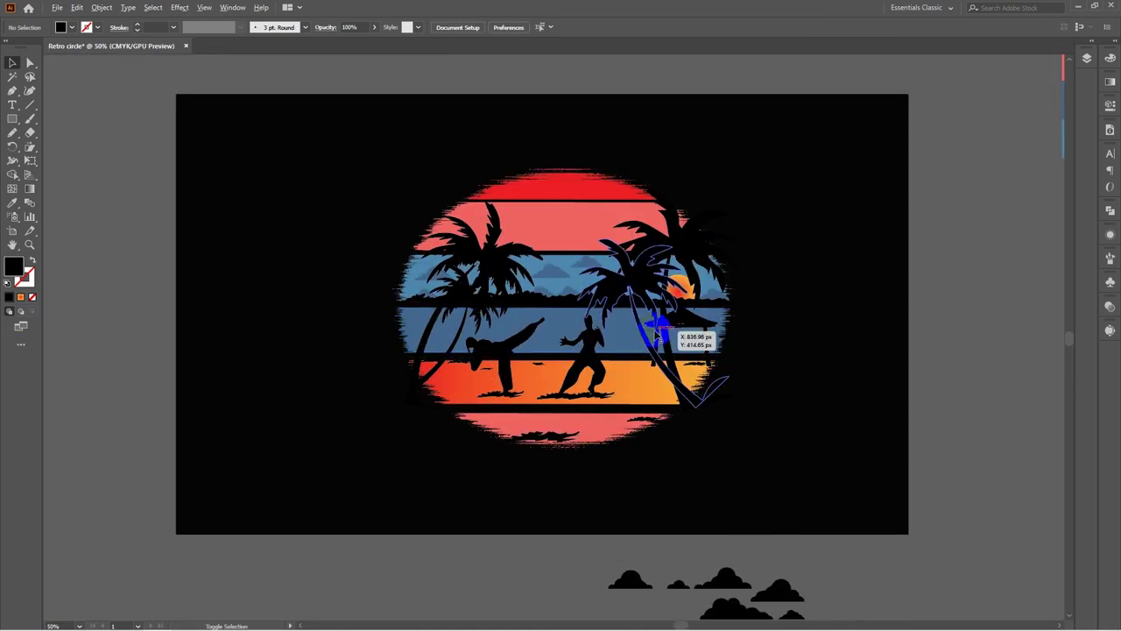
scroll(815, 378, up, 2)
scroll(817, 379, down, 3)
drag(796, 427, 703, 390)
scroll(701, 385, up, 2)
drag(657, 438, 749, 114)
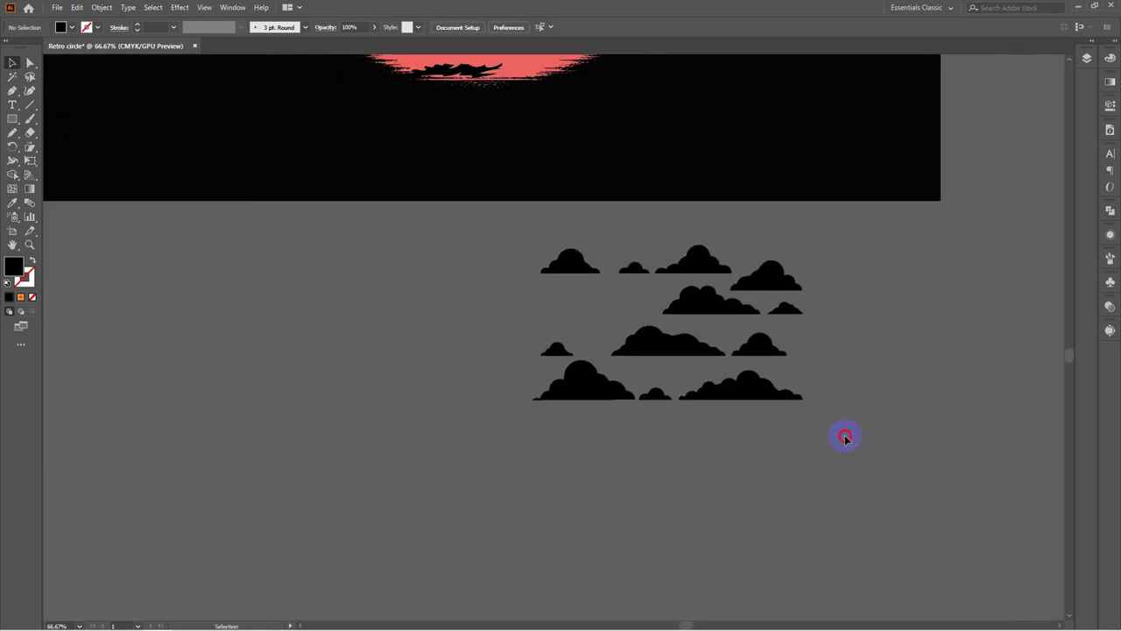
drag(846, 437, 519, 229)
key(Delete)
Remove the leftover colour swatches beside the artboard
drag(912, 377, 605, 510)
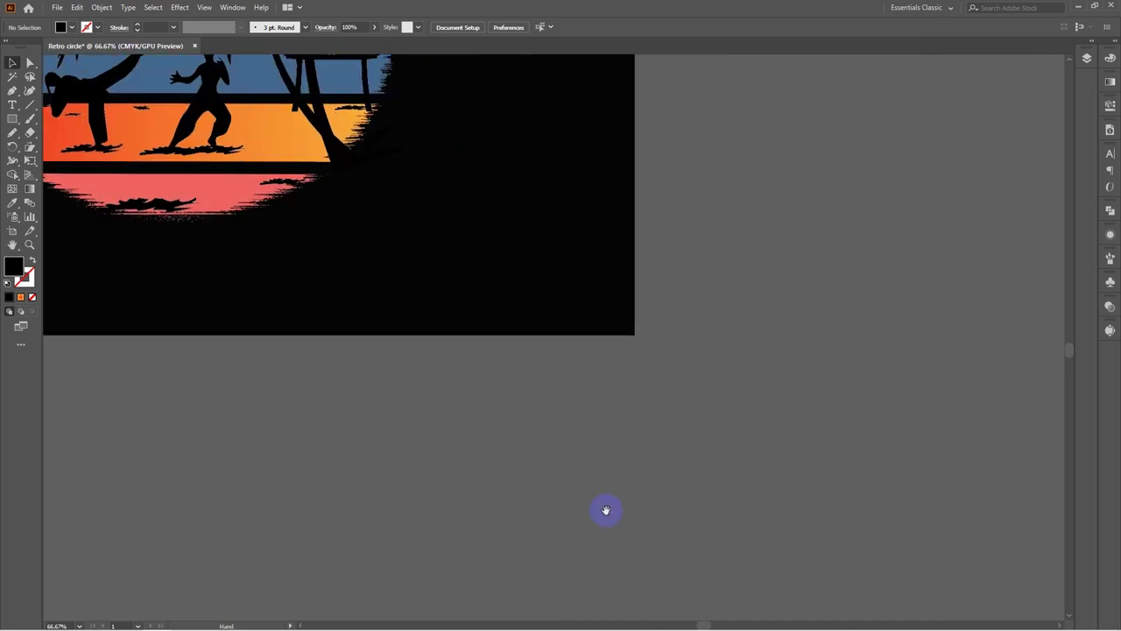
drag(723, 270, 690, 575)
drag(786, 396, 721, 587)
drag(772, 169, 808, 269)
click(828, 317)
key(ctrl+x)
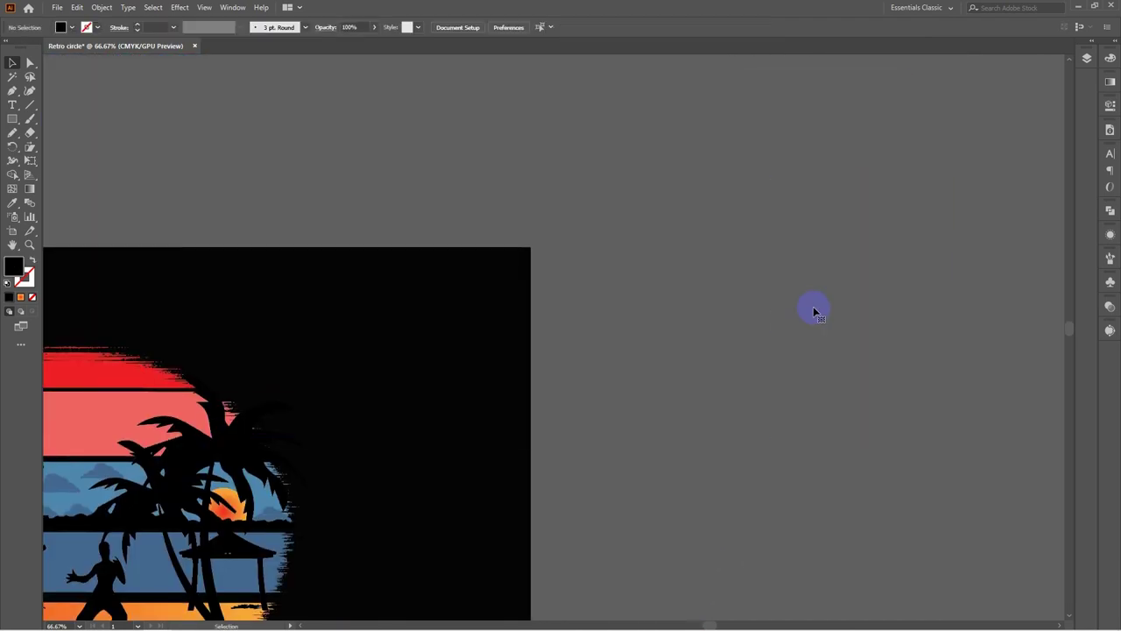
Add the text KUNG FU FIGHTER in Kung-Fu Master beside the artboard and enlarge it to about 124 pt
drag(542, 364, 1038, 249)
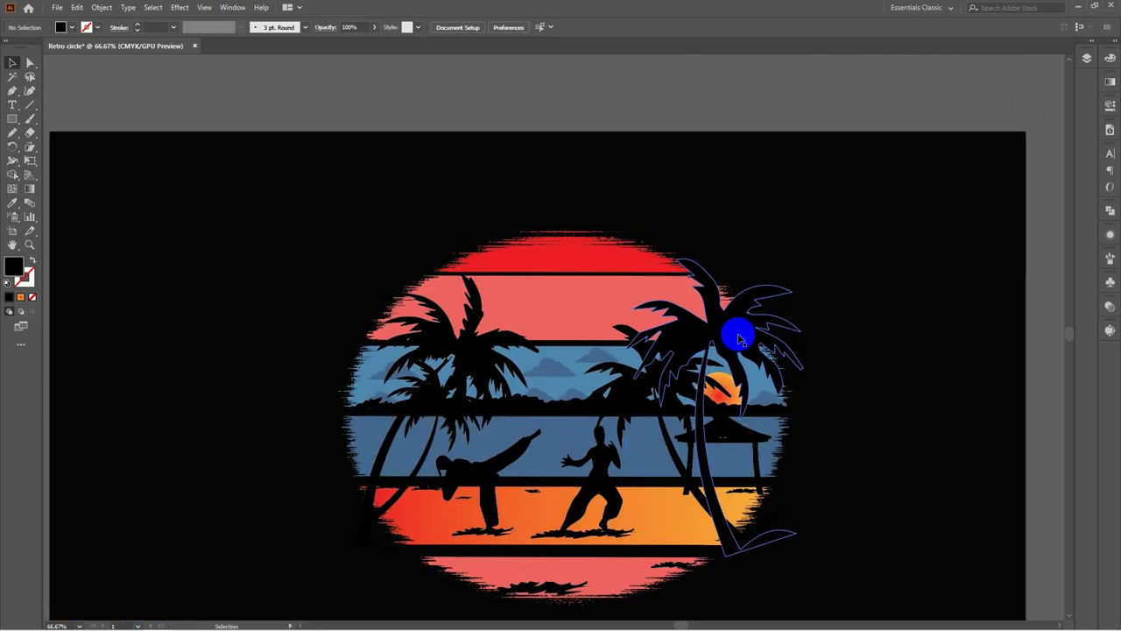
scroll(265, 370, down, 1)
drag(1027, 393, 325, 380)
click(128, 150)
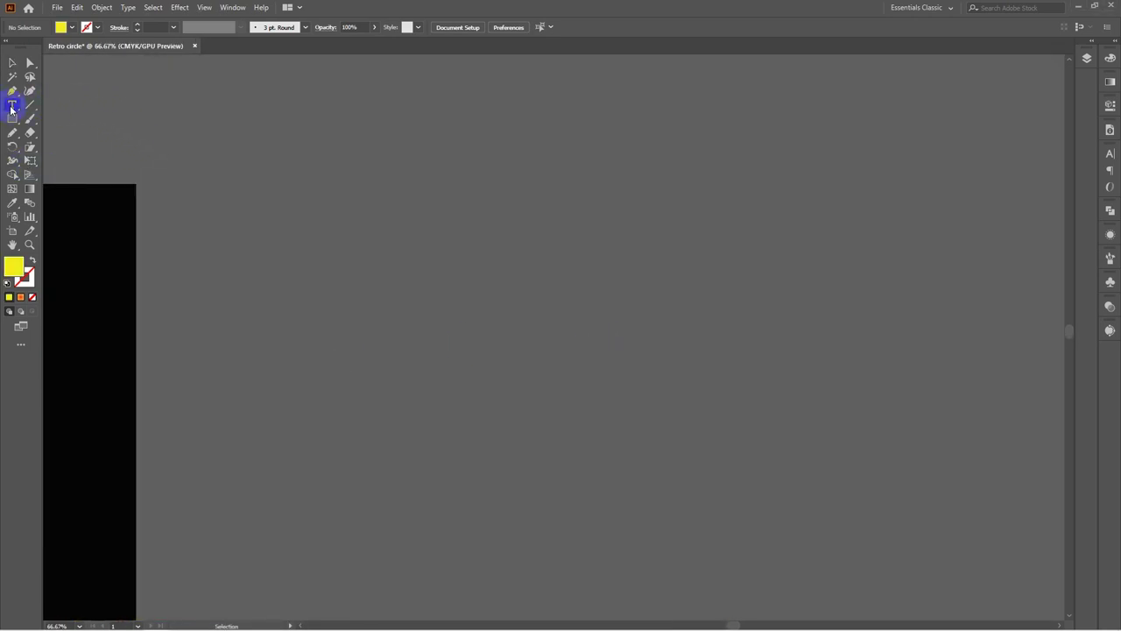
key(t)
click(541, 253)
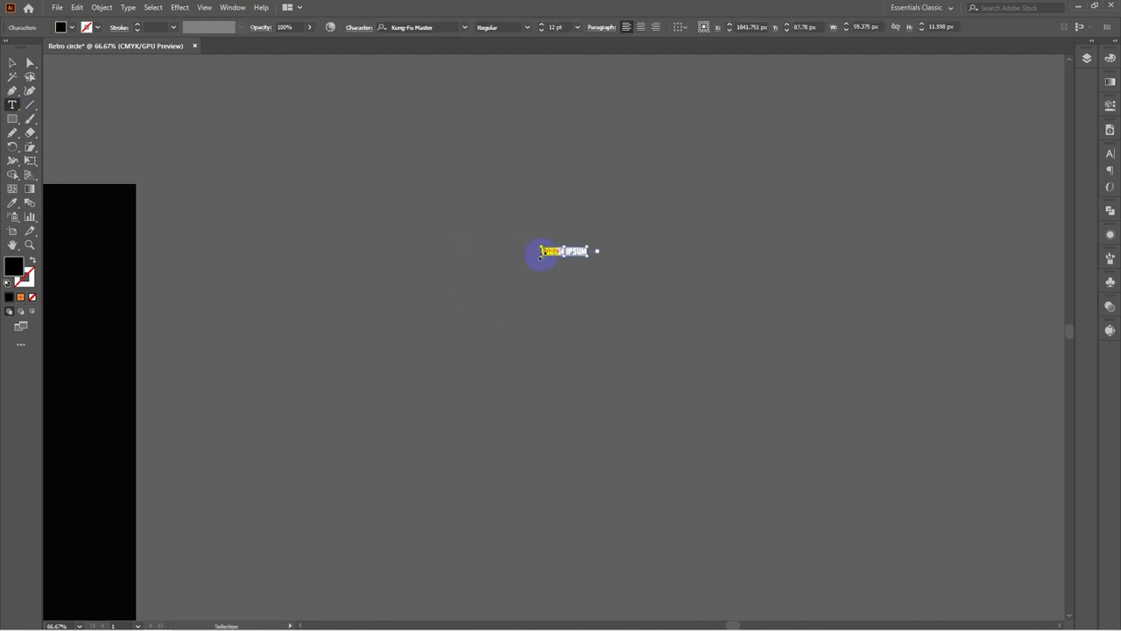
click(12, 63)
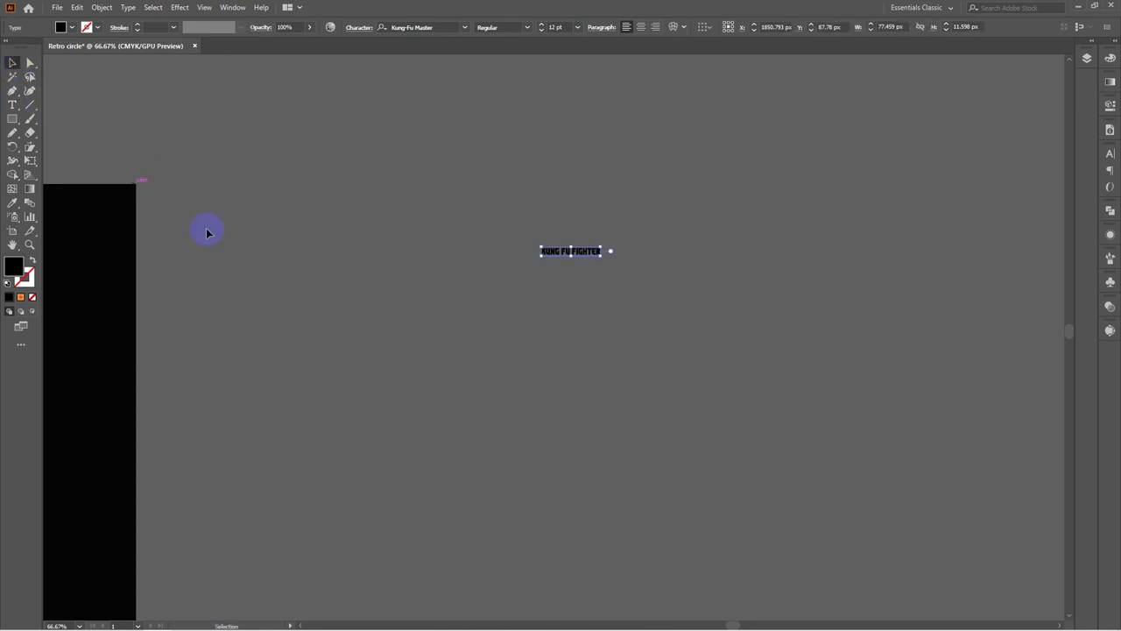
drag(573, 259, 583, 296)
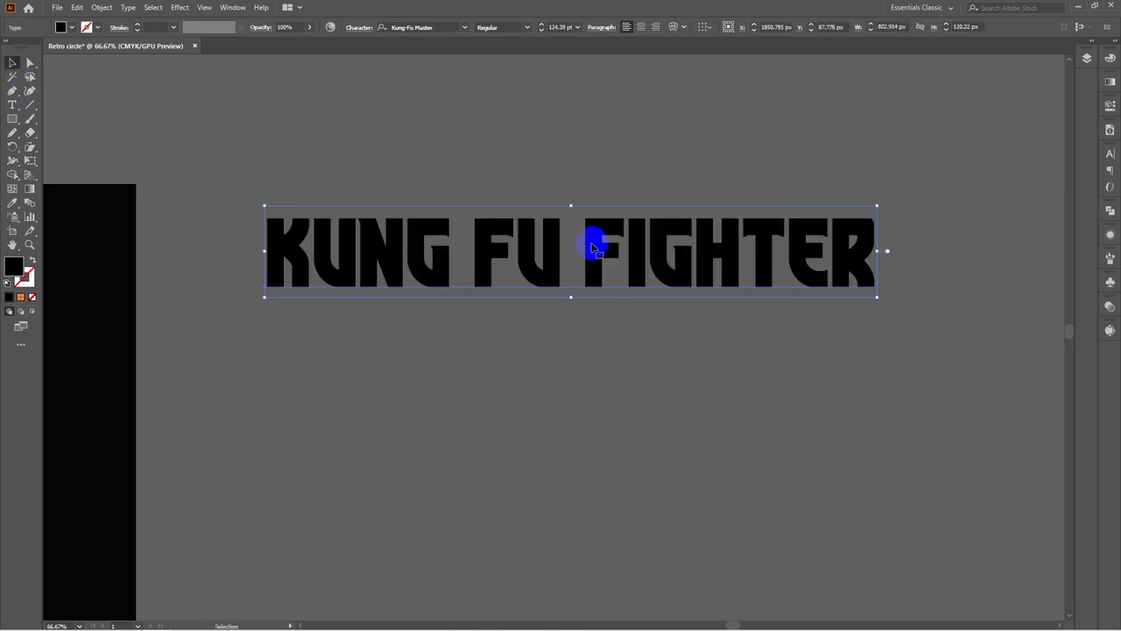
Break the text onto two lines before FIGHTER and scale it up to about 194 pt
key(t)
click(586, 253)
key(Return)
key(Escape)
click(474, 280)
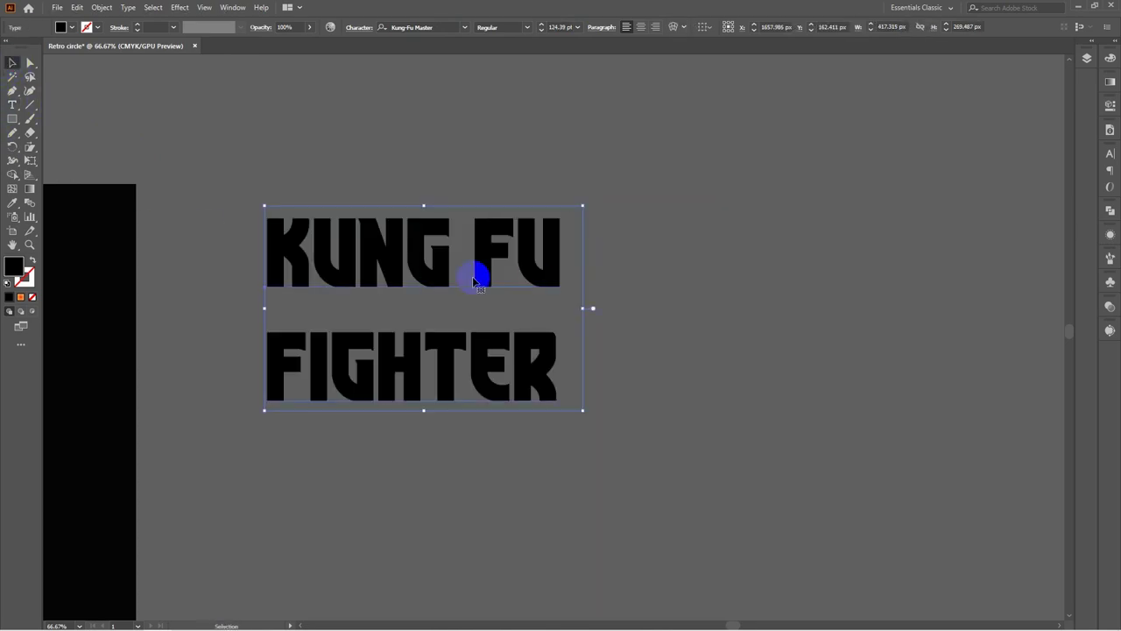
drag(418, 259, 543, 473)
Fill the KUNG FU FIGHTER text with white
click(70, 29)
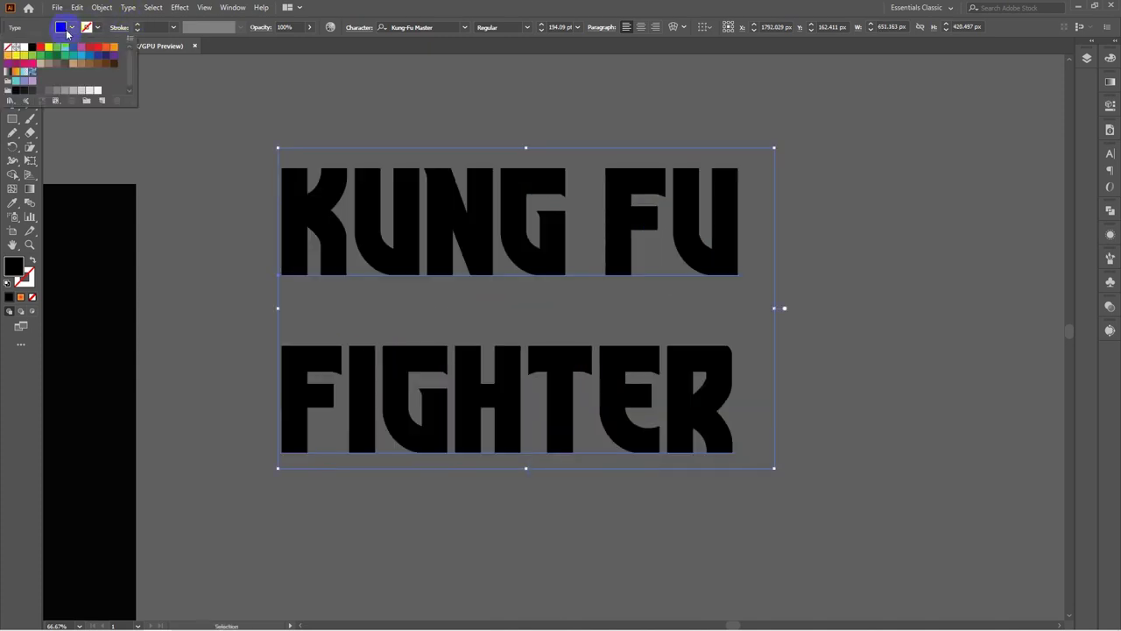
click(22, 50)
click(393, 112)
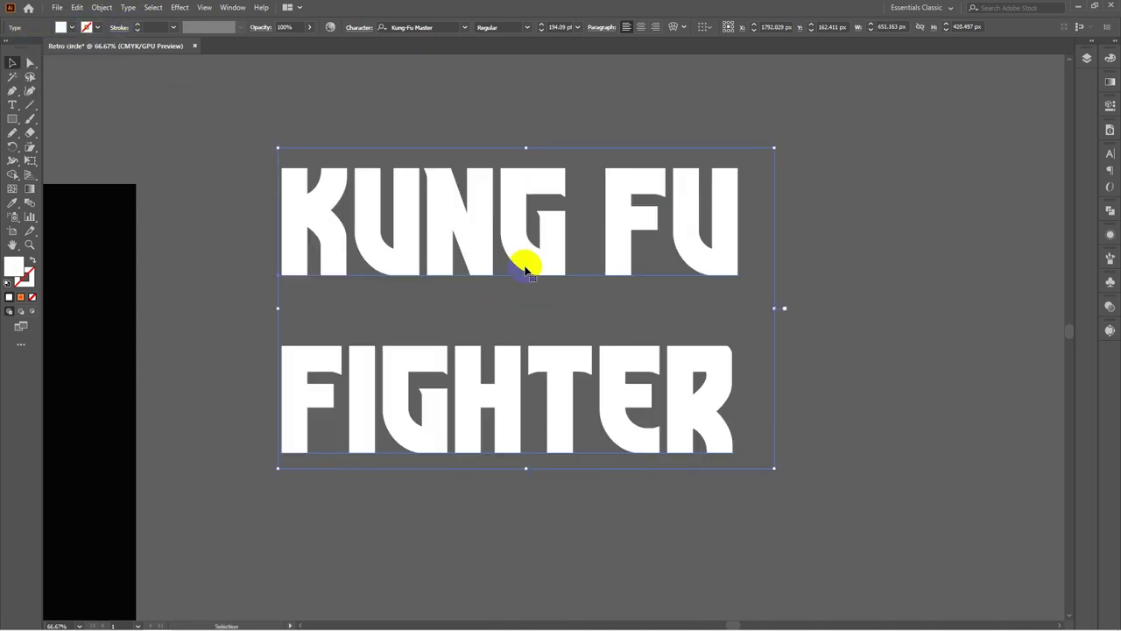
click(862, 296)
Expand the text's object and fill into shapes and ungroup the letters
click(468, 225)
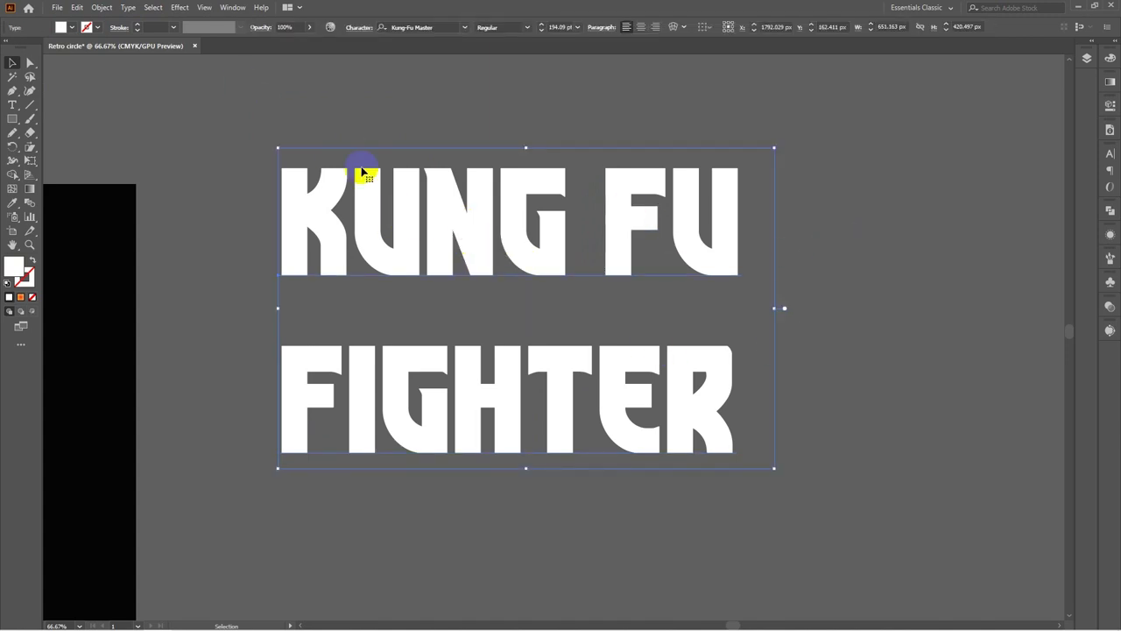
click(101, 7)
click(145, 142)
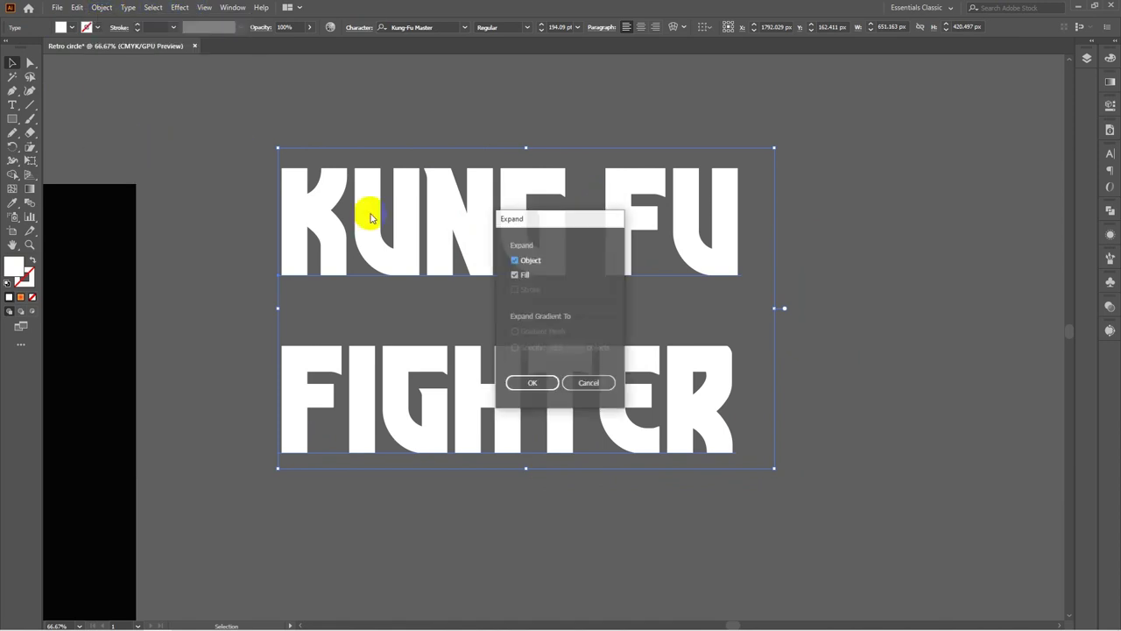
click(528, 384)
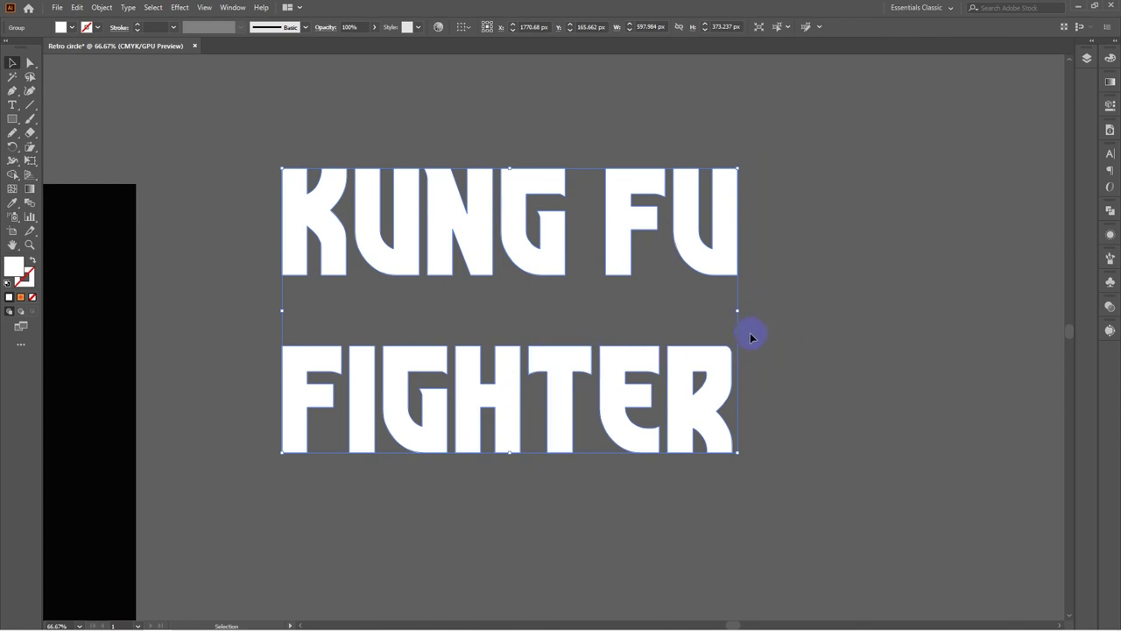
right_click(649, 358)
click(705, 456)
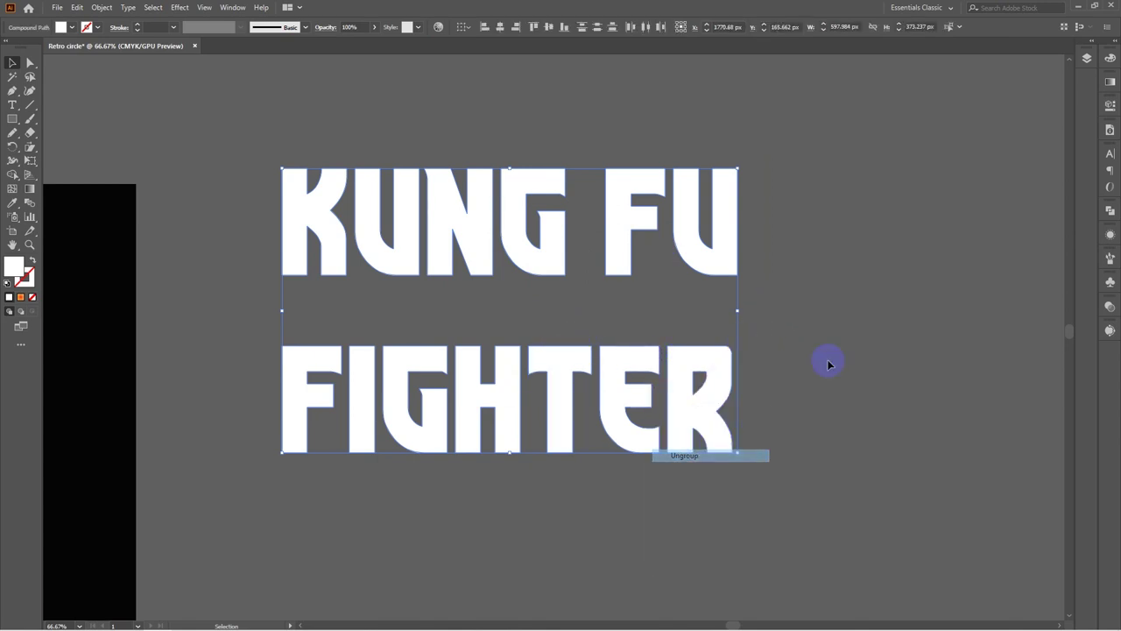
click(829, 363)
Group the KUNG FU letters and move them down to sit just above FIGHTER
click(401, 220)
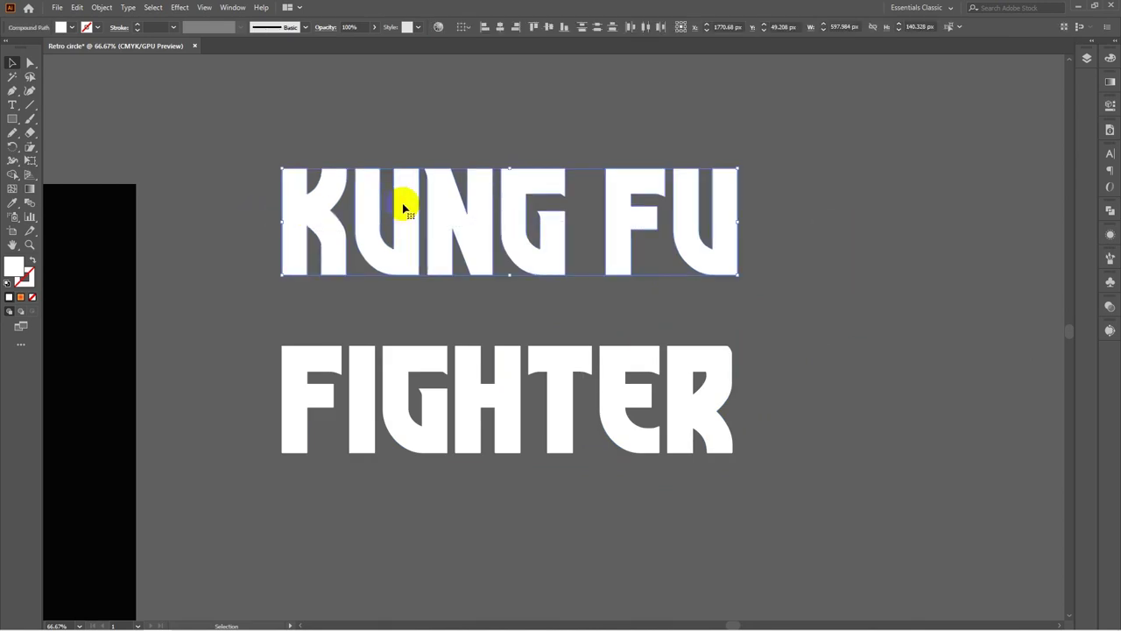
right_click(447, 213)
click(846, 278)
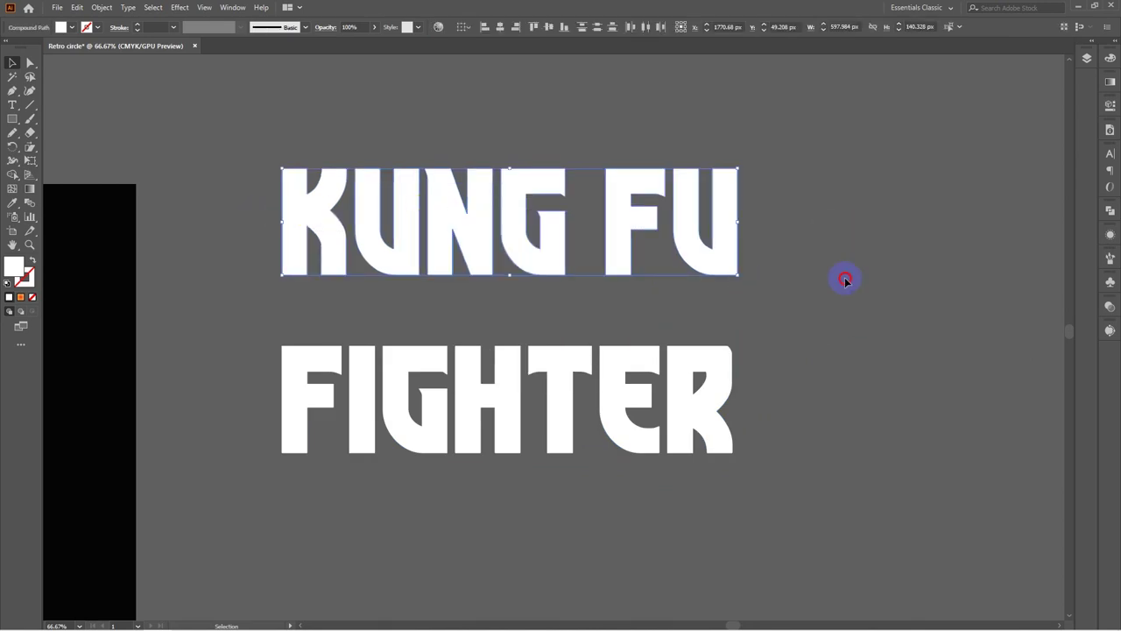
click(366, 229)
key(a)
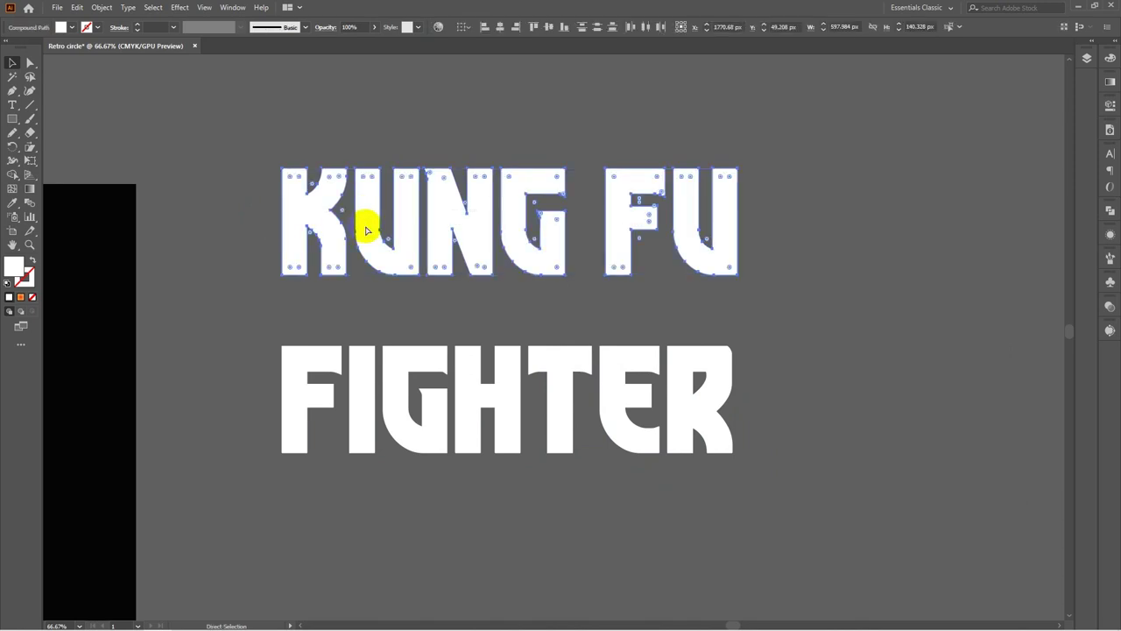
key(v)
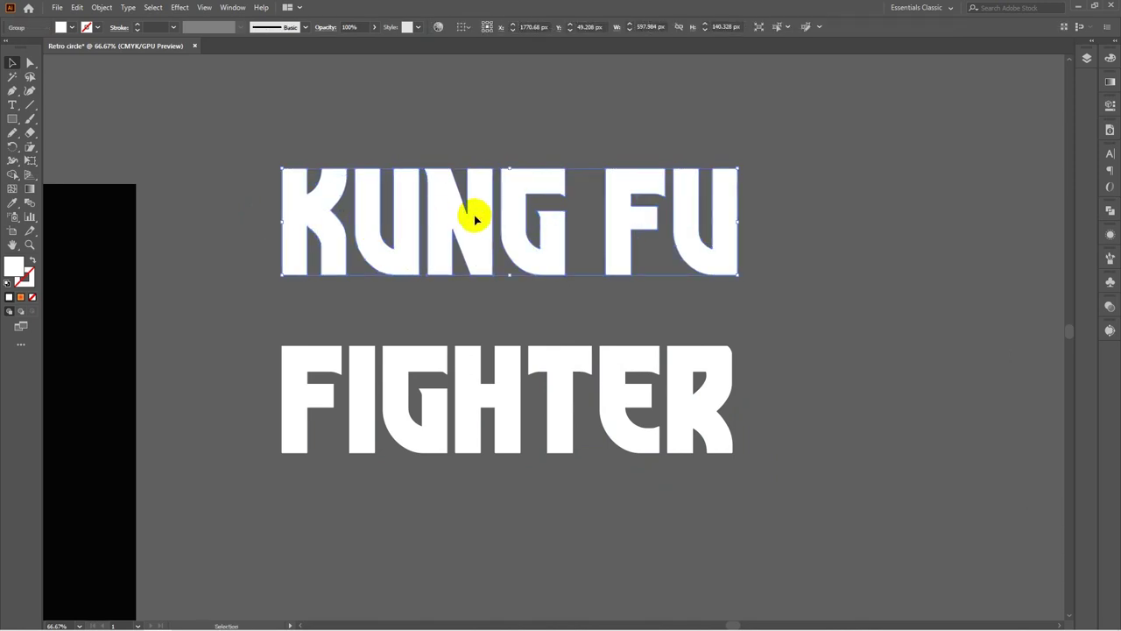
drag(473, 221, 477, 273)
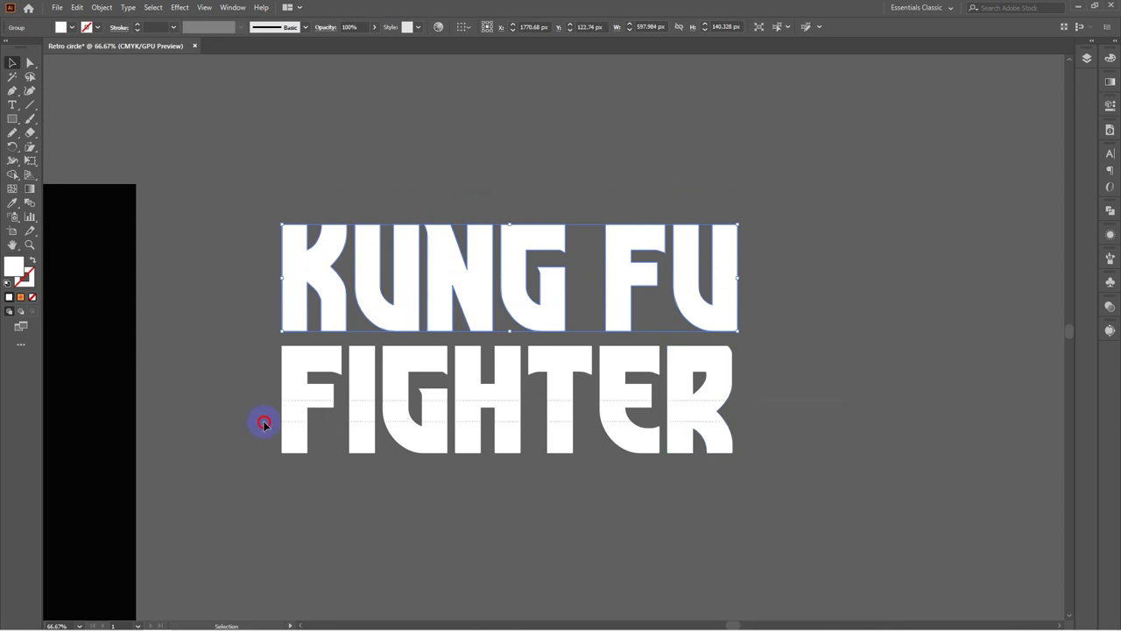
Group the FIGHTER letters and stretch them to the same width as KUNG FU
click(298, 421)
key(ctrl+alt+shift+8)
key(ctrl+g)
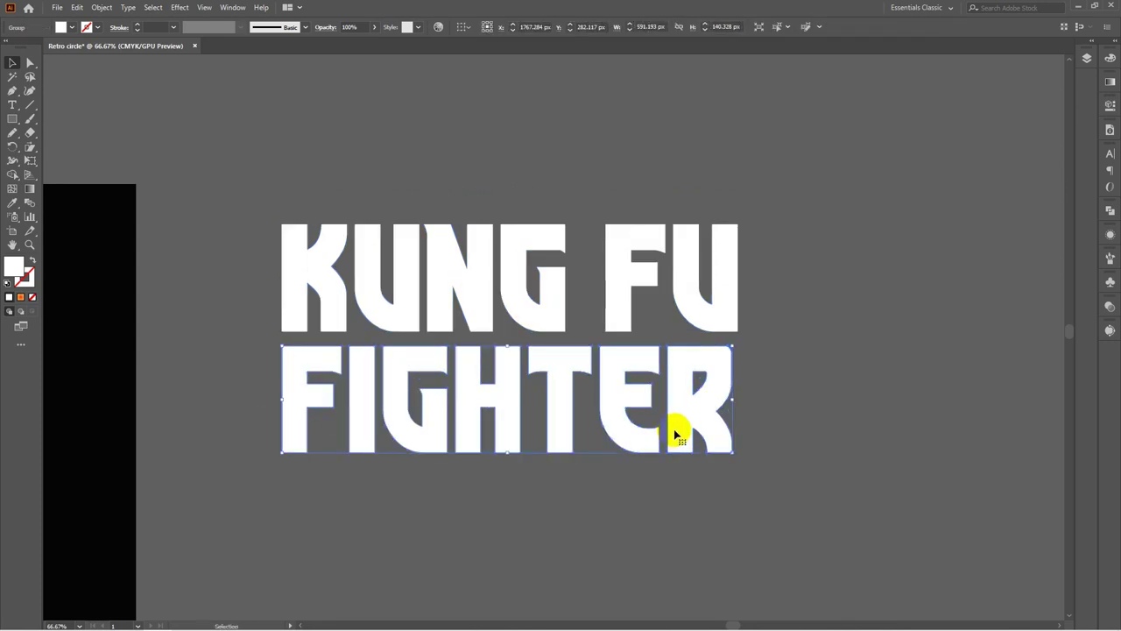
drag(731, 400, 740, 399)
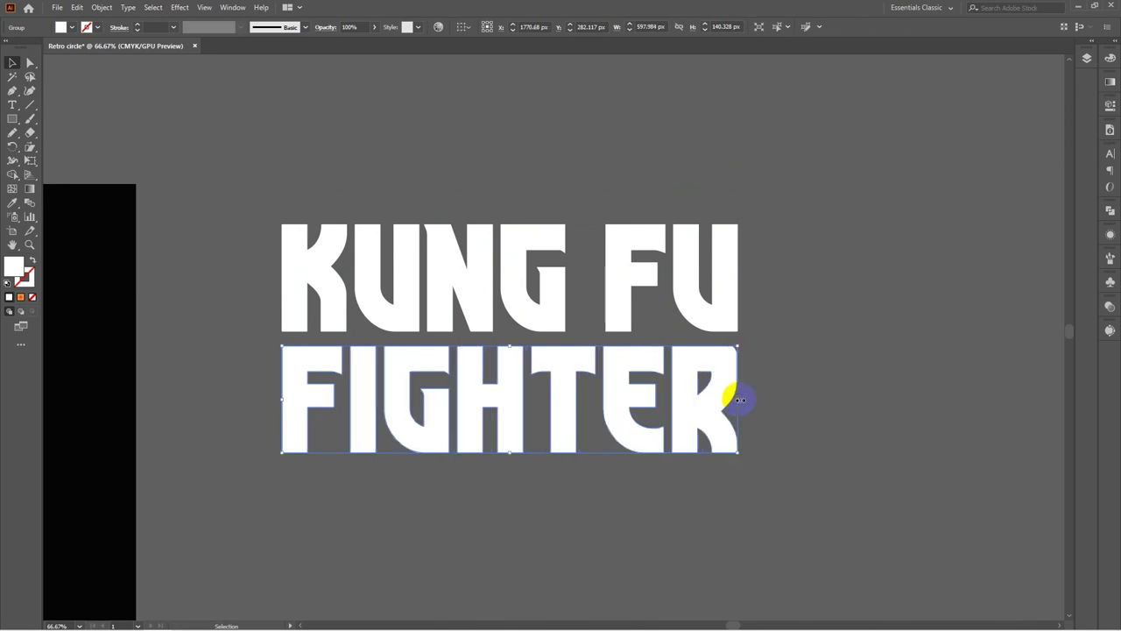
click(822, 340)
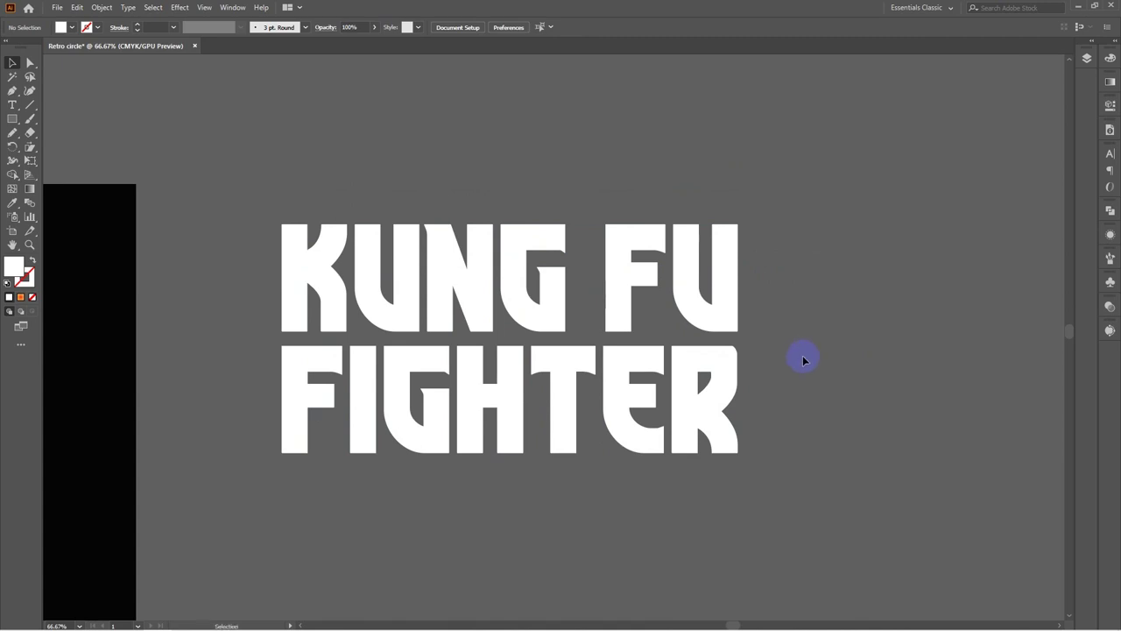
click(462, 274)
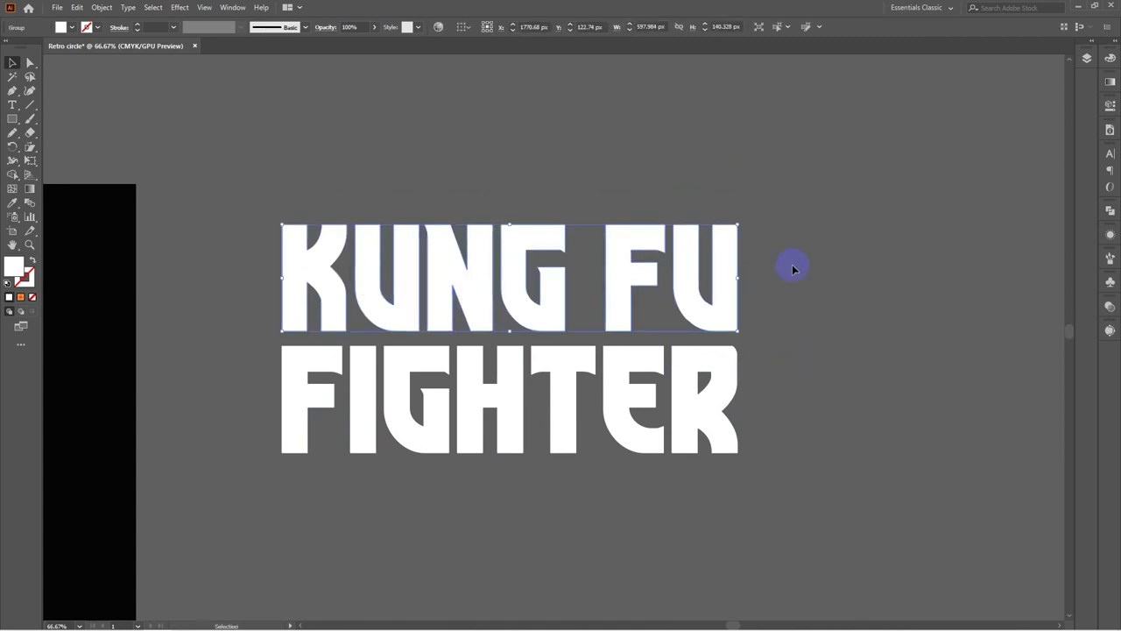
click(842, 254)
click(690, 358)
click(873, 303)
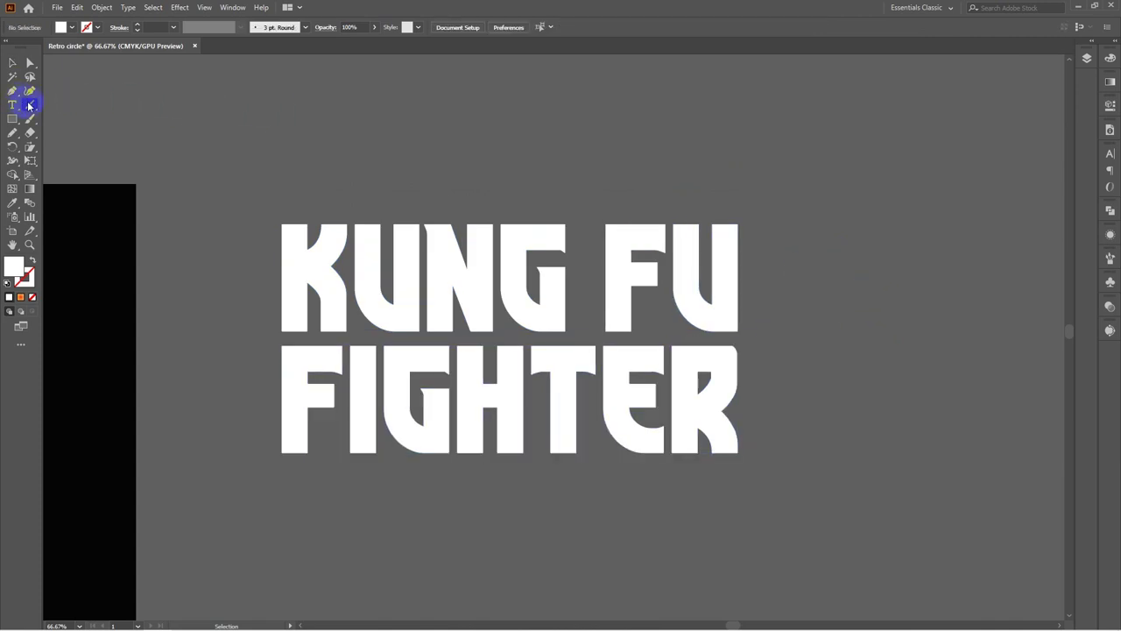
Draw a diagonal line about 155 px wide and 387 px high beside the lettering and give it a yellow stroke
click(30, 105)
drag(898, 133, 782, 428)
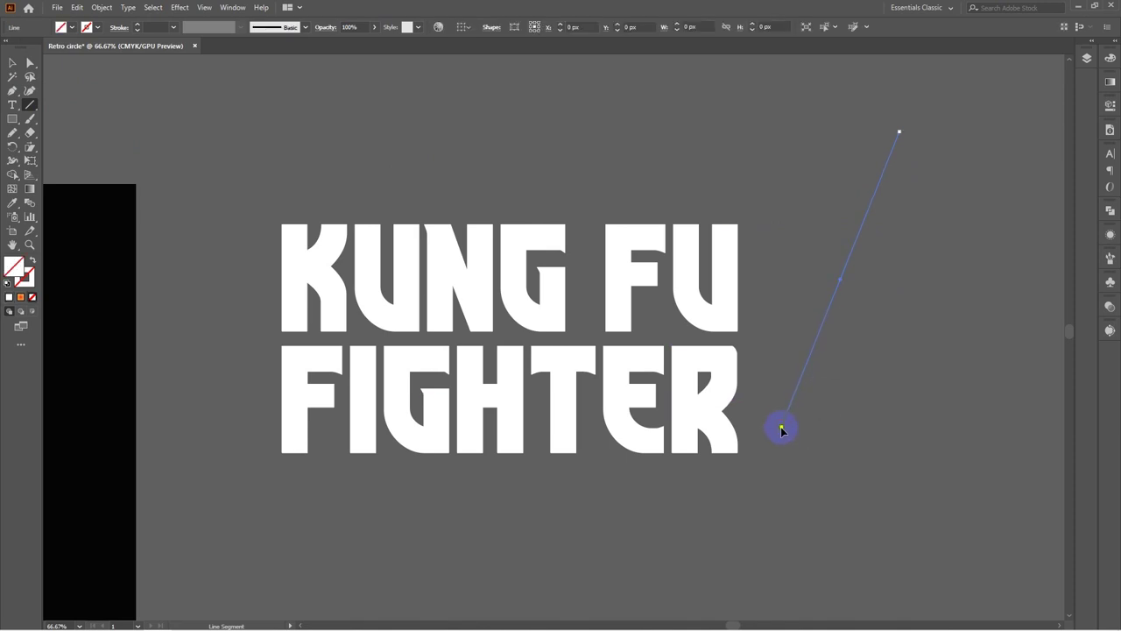
click(97, 28)
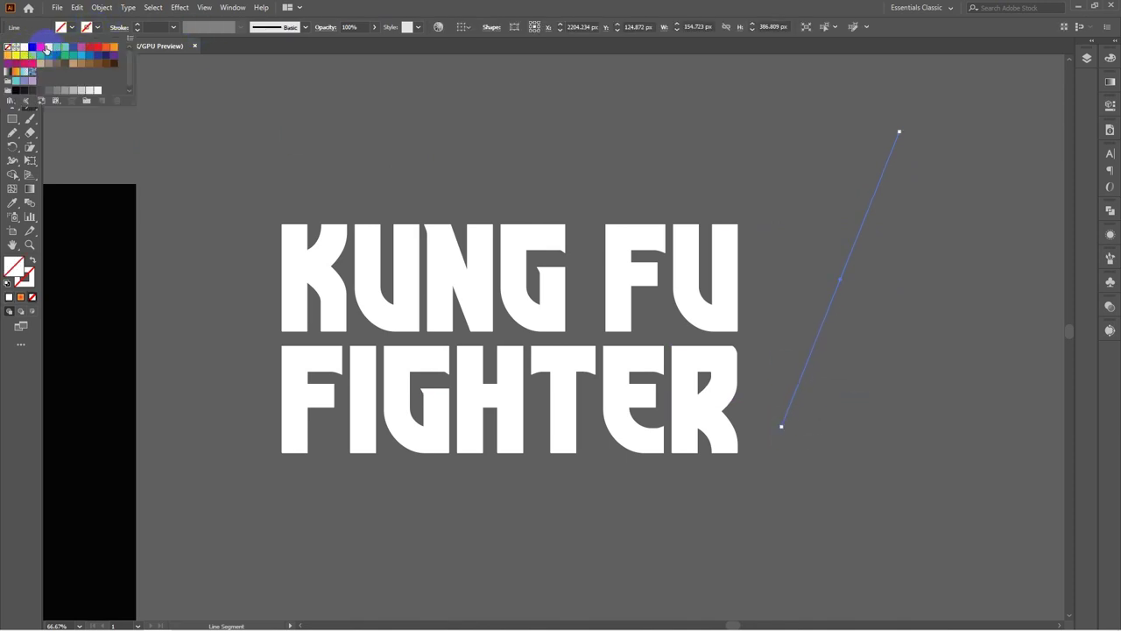
click(48, 49)
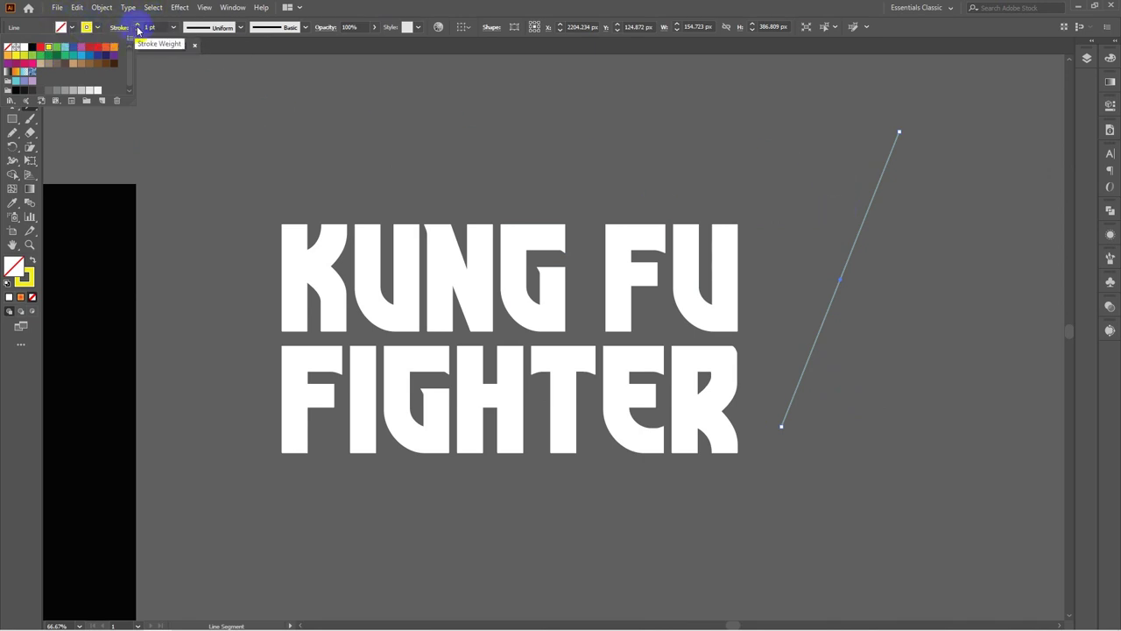
Set the yellow diagonal line's stroke weight to 13 pt
click(152, 28)
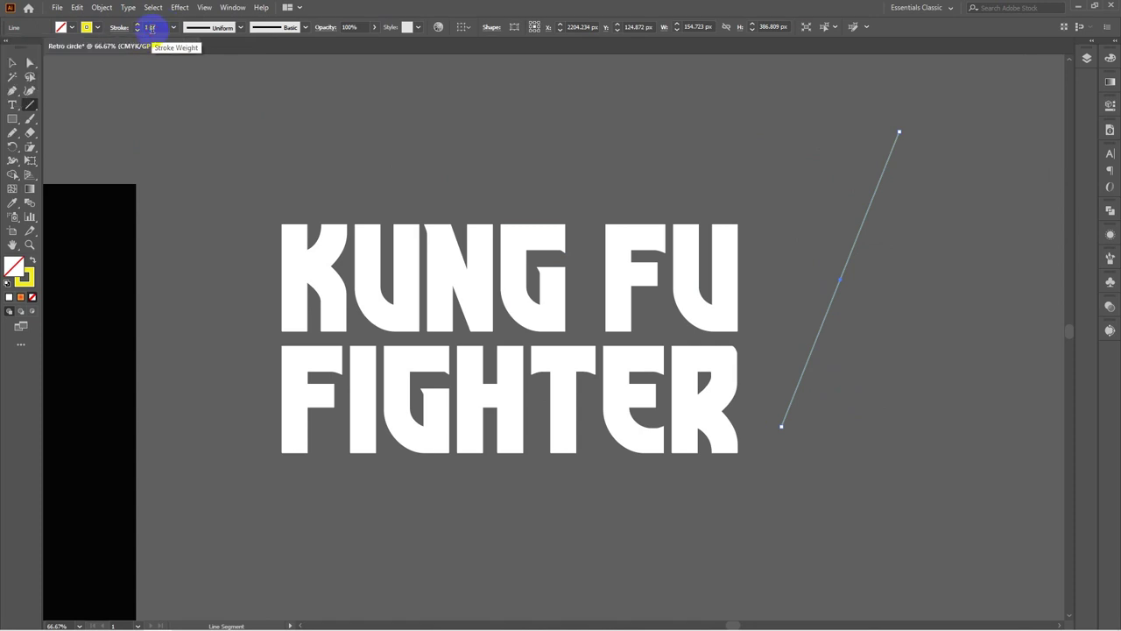
text(4)
key(Return)
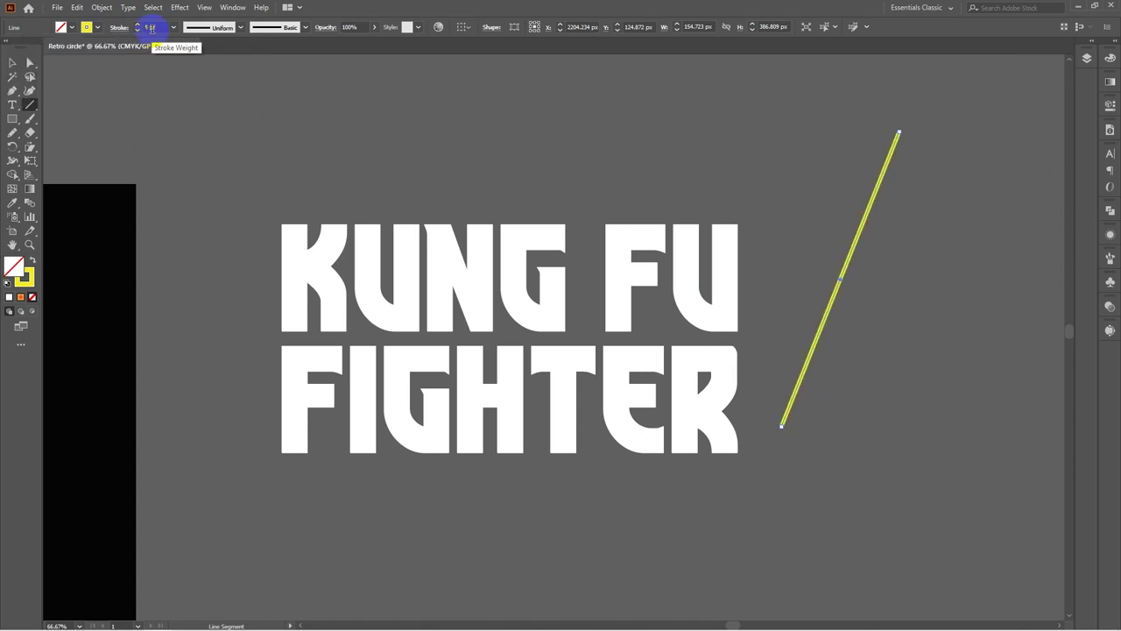
scroll(152, 28, up, 1)
scroll(153, 28, up, 5)
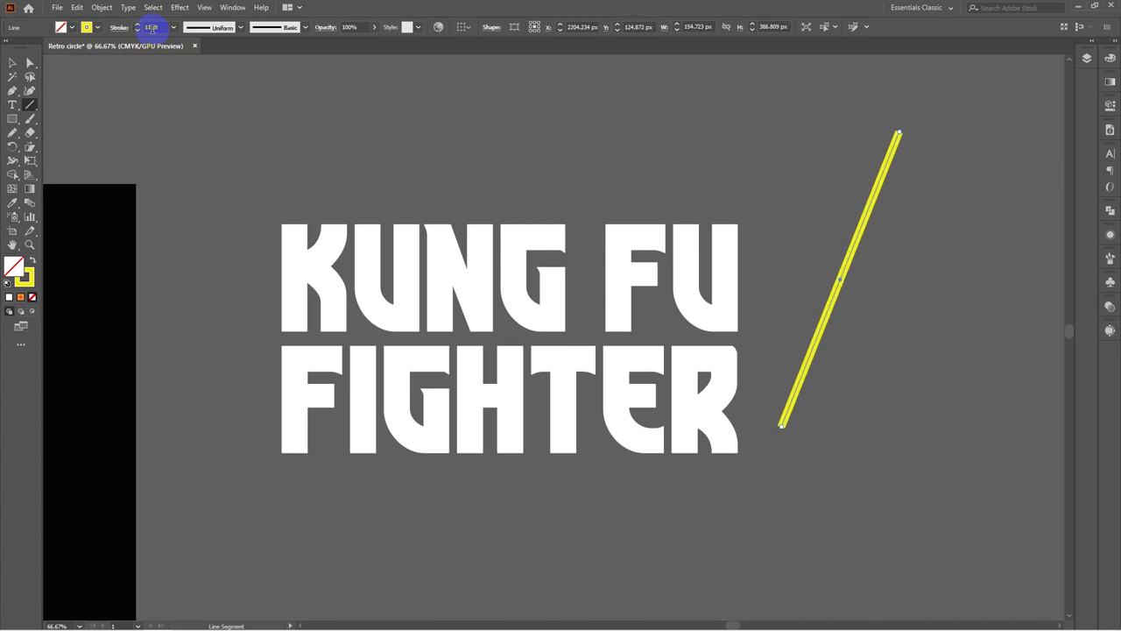
scroll(152, 28, up, 1)
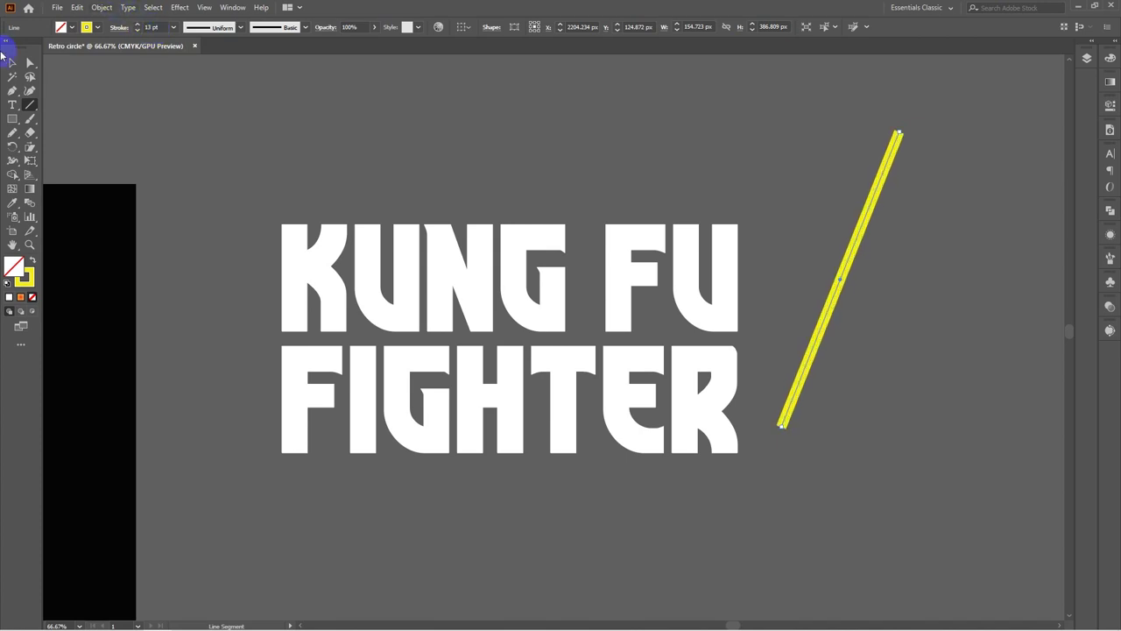
Expand the yellow line's fill and stroke into a solid bar shape
click(11, 64)
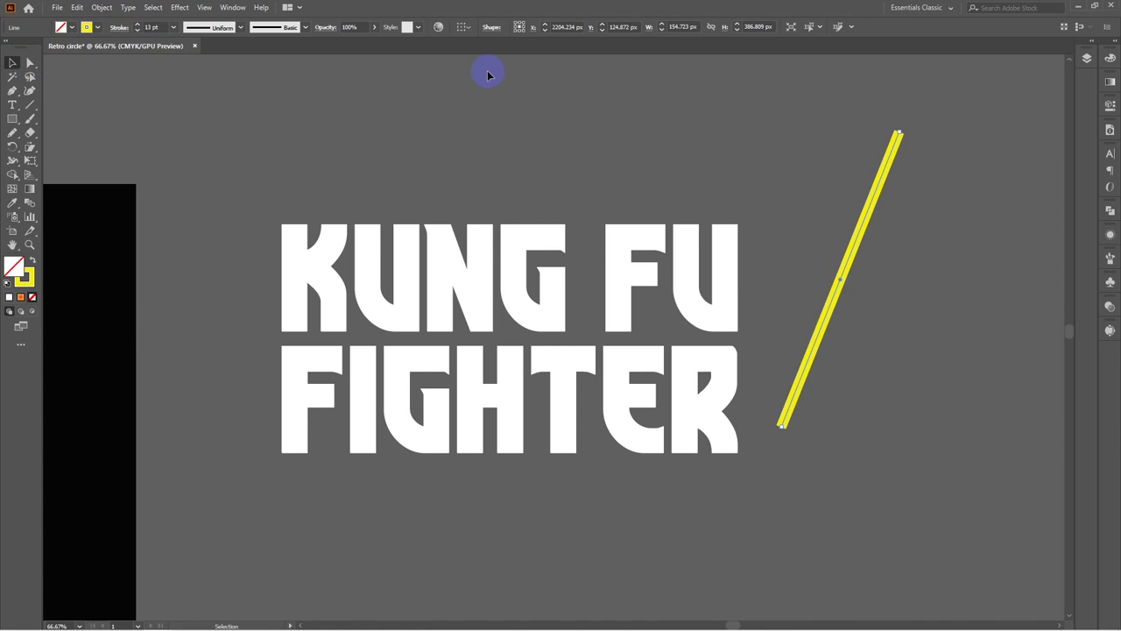
click(106, 9)
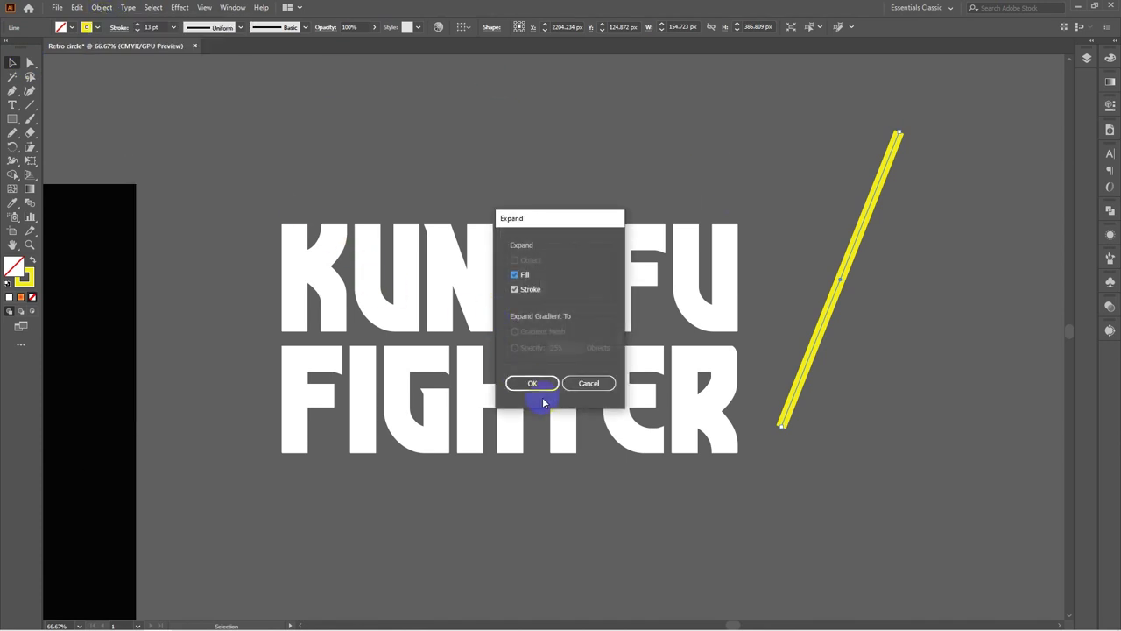
click(533, 385)
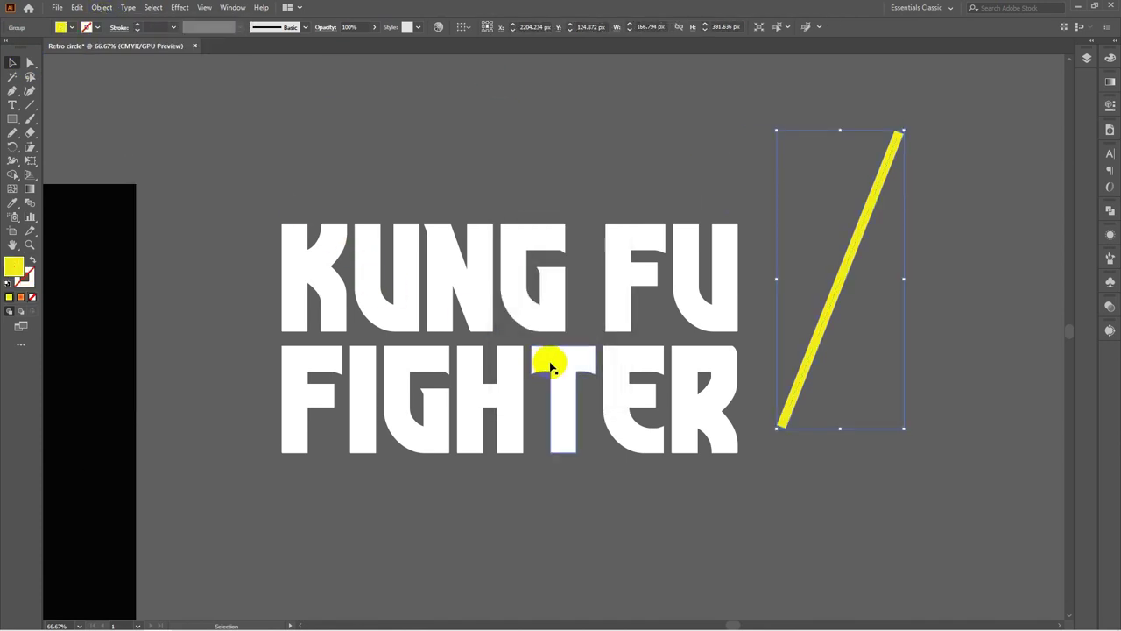
click(713, 164)
Move the yellow bar over the first letters of both words and rotate it slightly clockwise
drag(838, 296, 317, 333)
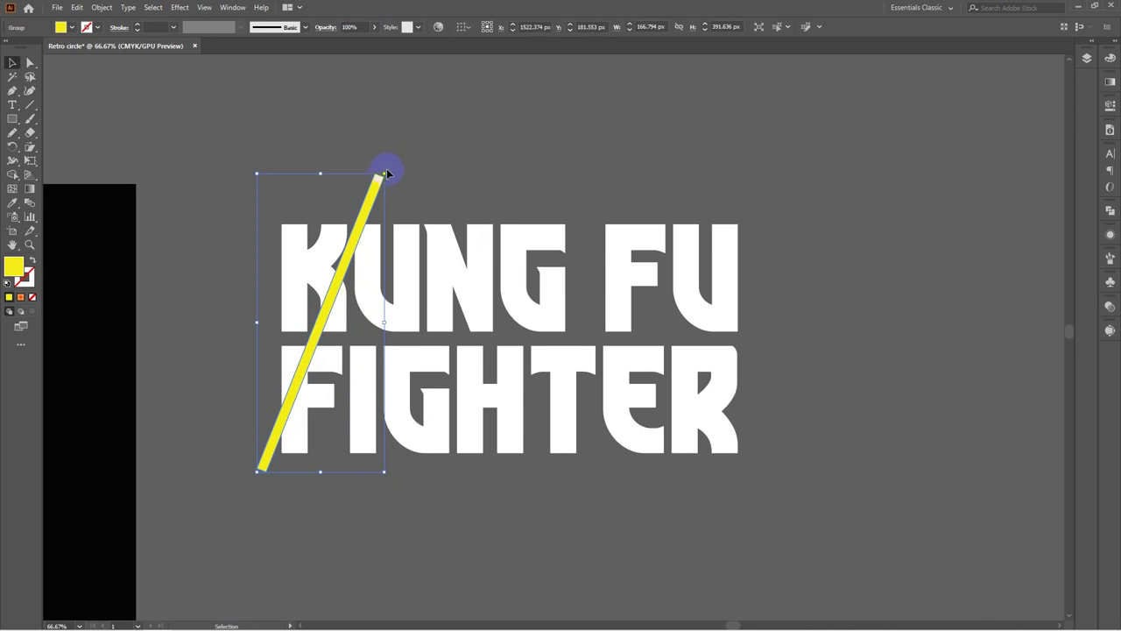
drag(388, 168, 406, 179)
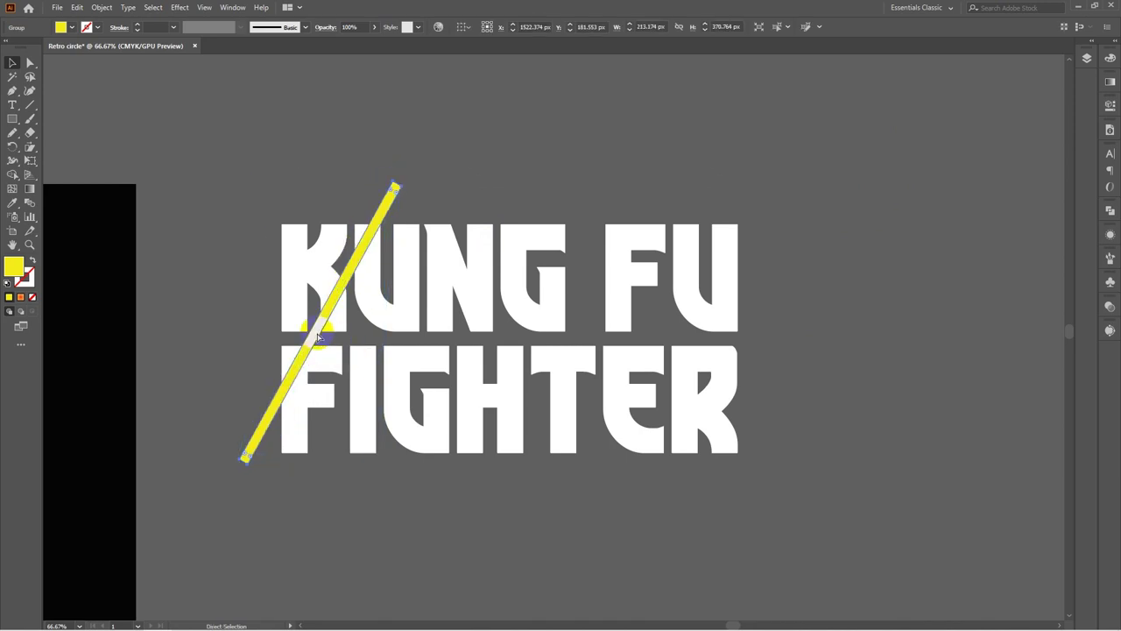
key(ctrl+shift+a)
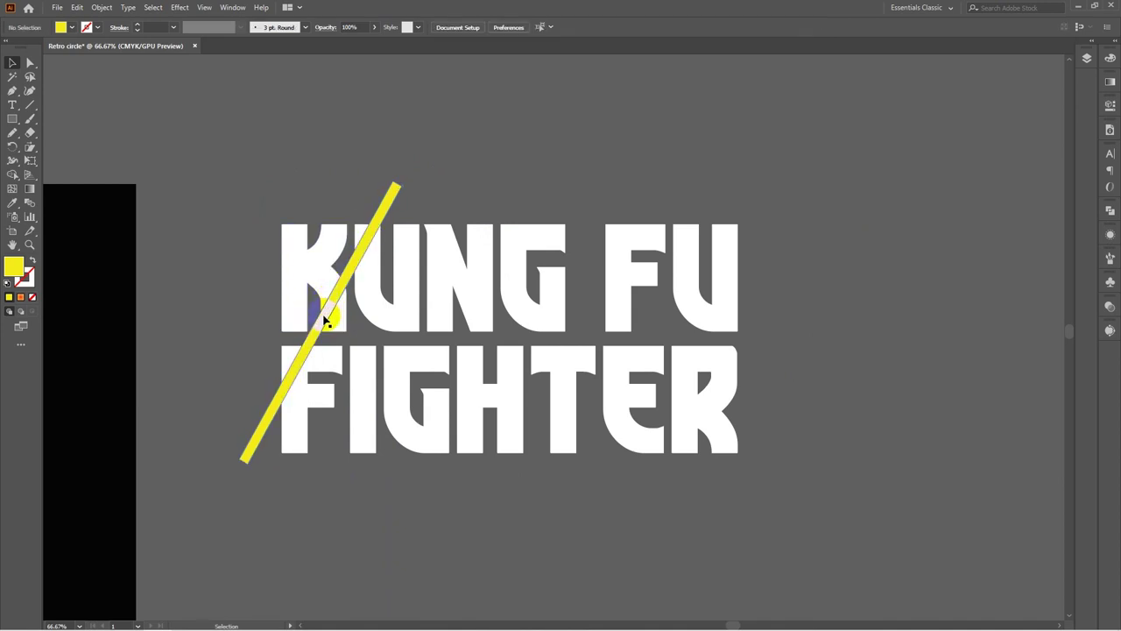
Duplicate the slanted yellow bar across the lettering to make five roughly evenly spaced parallel bars
mouse_move(326, 318)
mouse_down()
mouse_move(411, 324)
mouse_move(320, 301)
mouse_up()
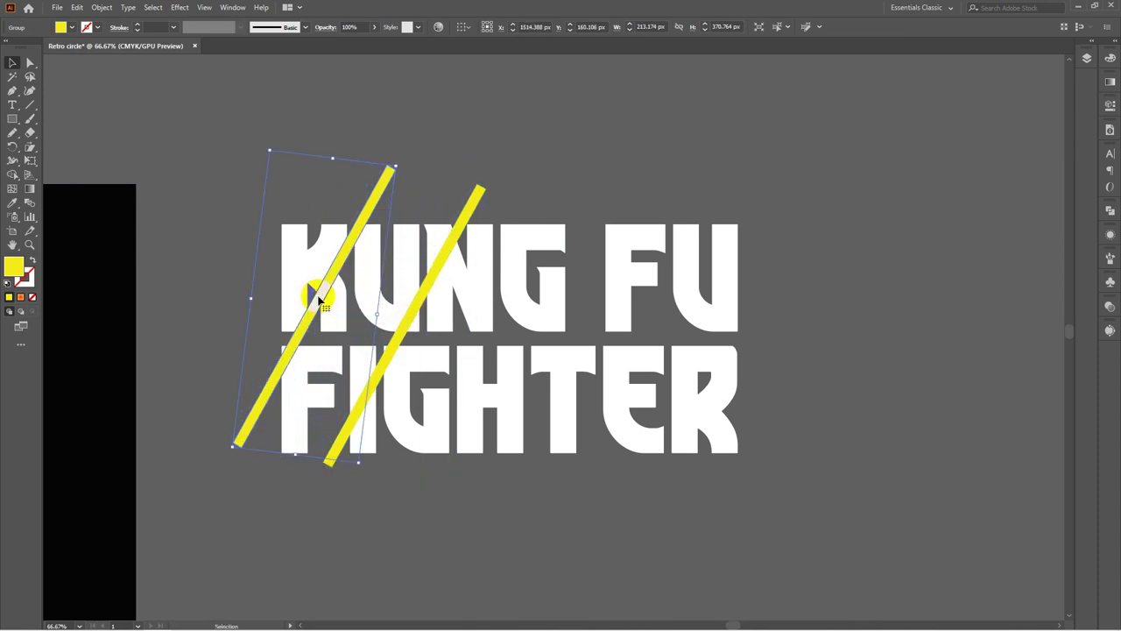
click(406, 327)
drag(406, 326, 689, 324)
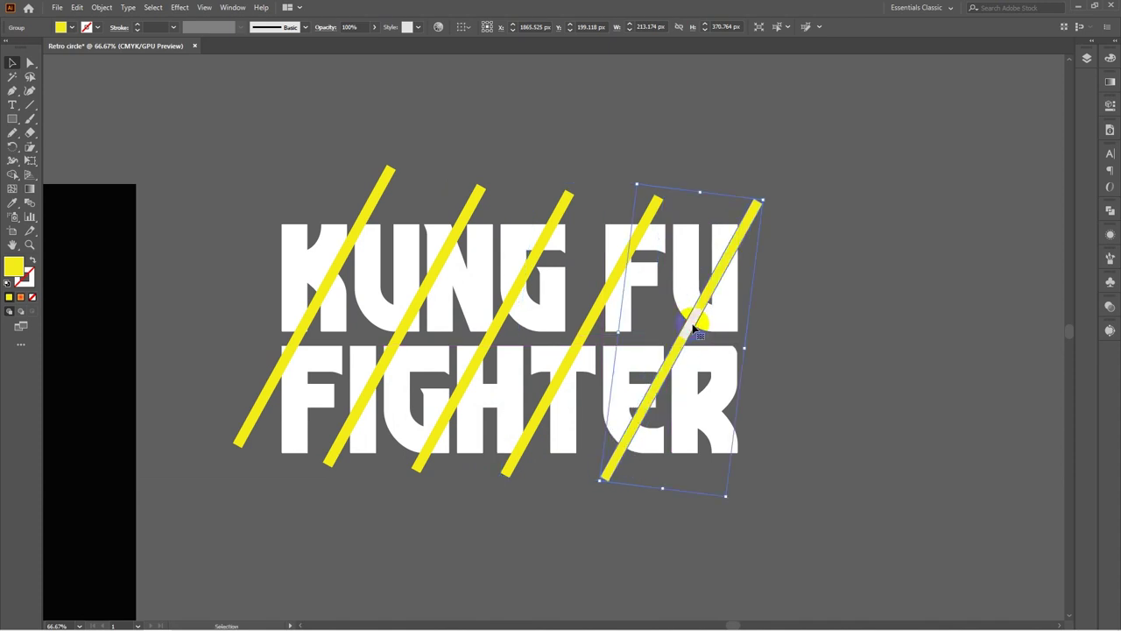
click(863, 280)
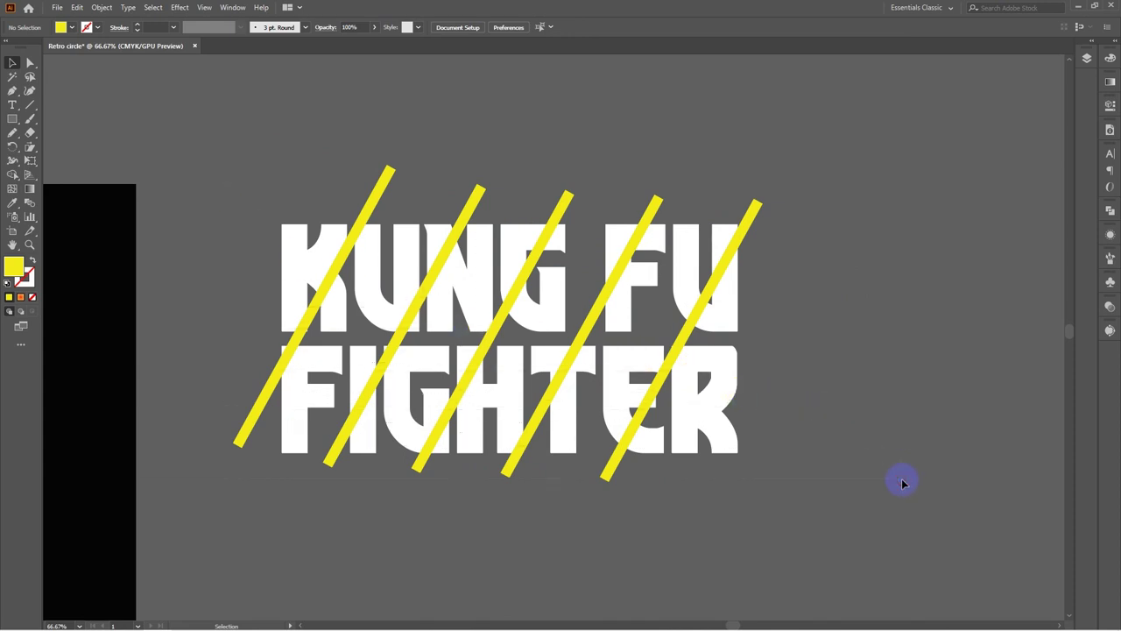
Divide the lettering with the yellow bars using Pathfinder Divide and ungroup the resulting pieces
click(593, 308)
click(1109, 210)
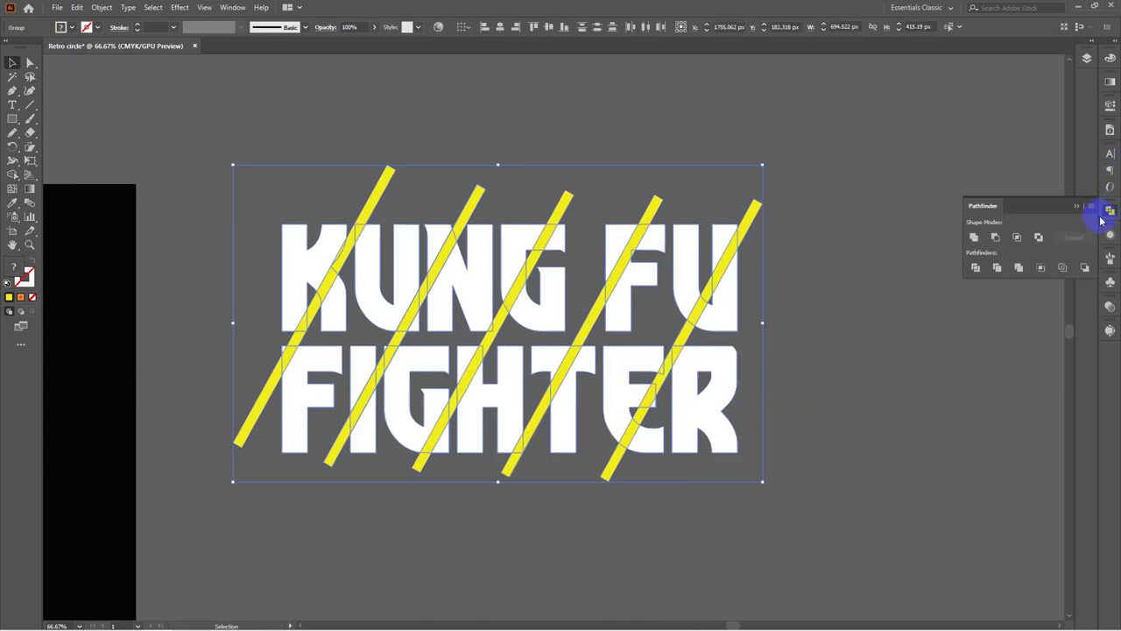
click(976, 268)
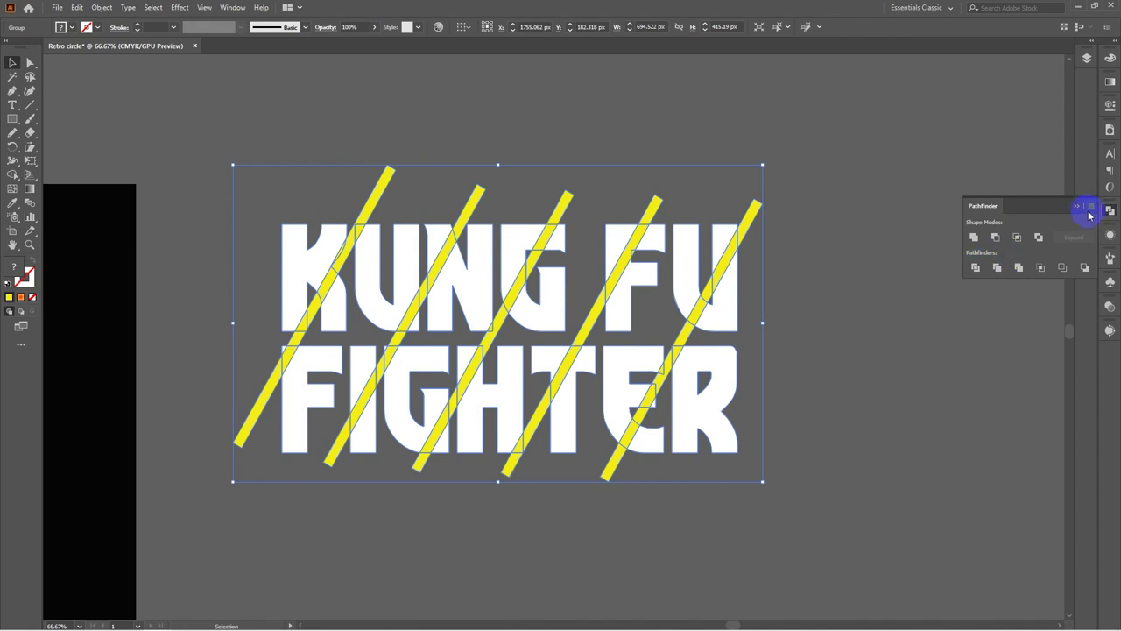
click(1077, 208)
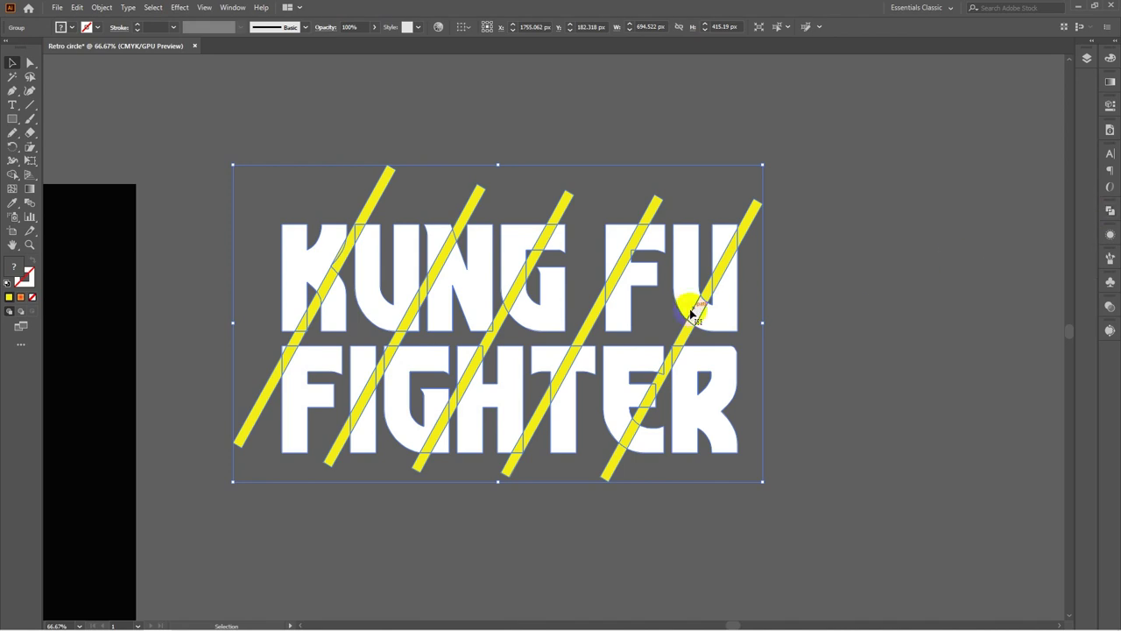
right_click(593, 316)
click(657, 410)
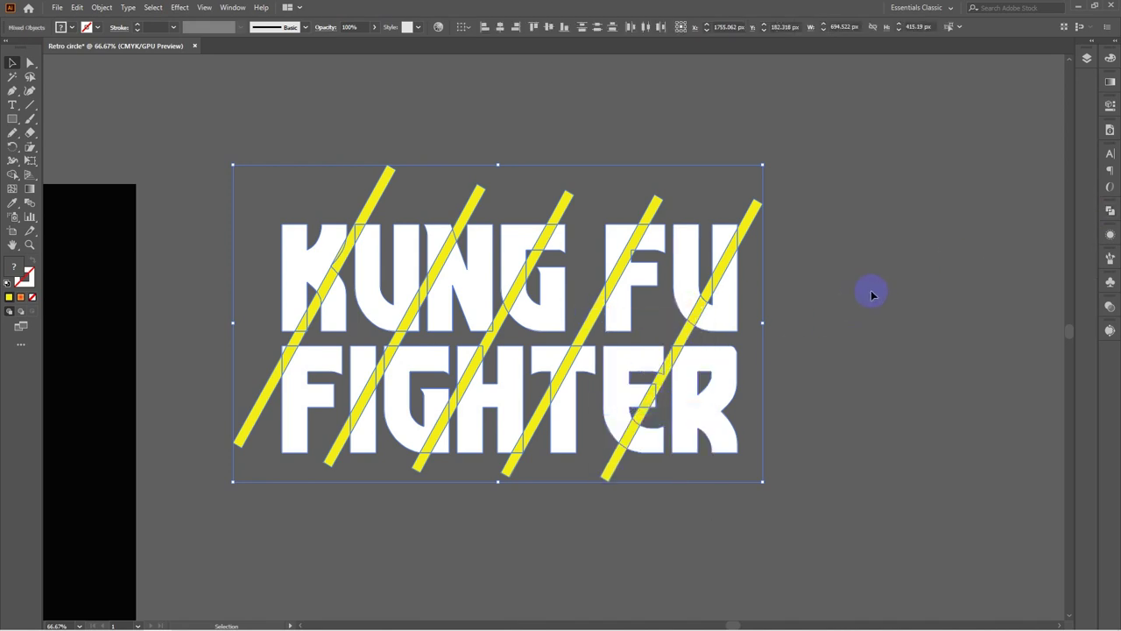
click(871, 284)
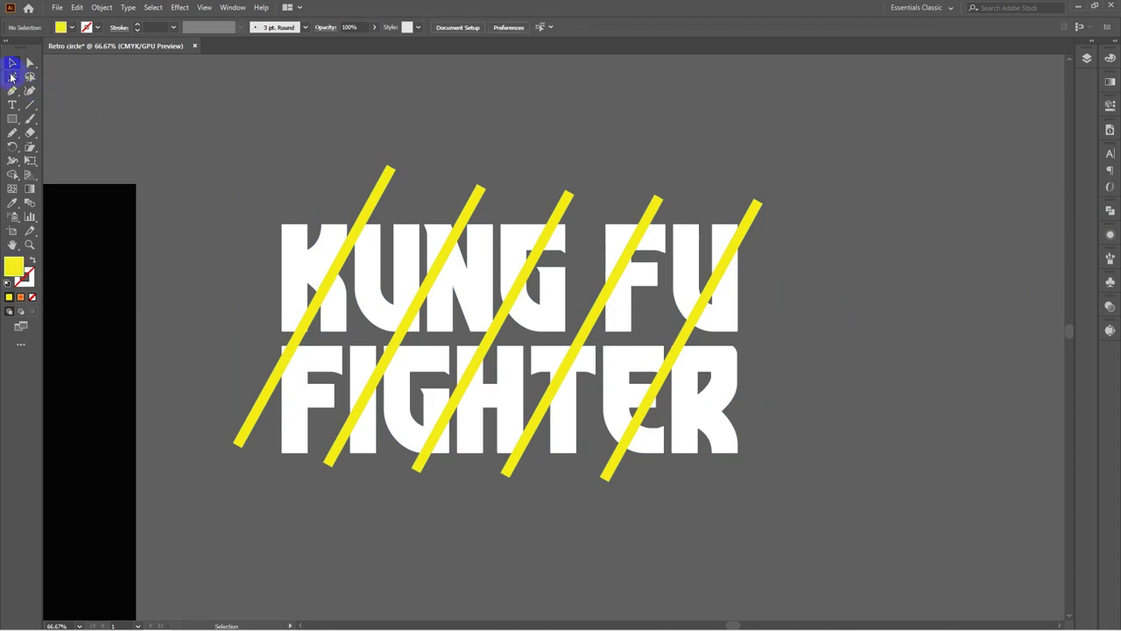
Select all the yellow pieces with the Magic Wand and delete them from the lettering
click(396, 196)
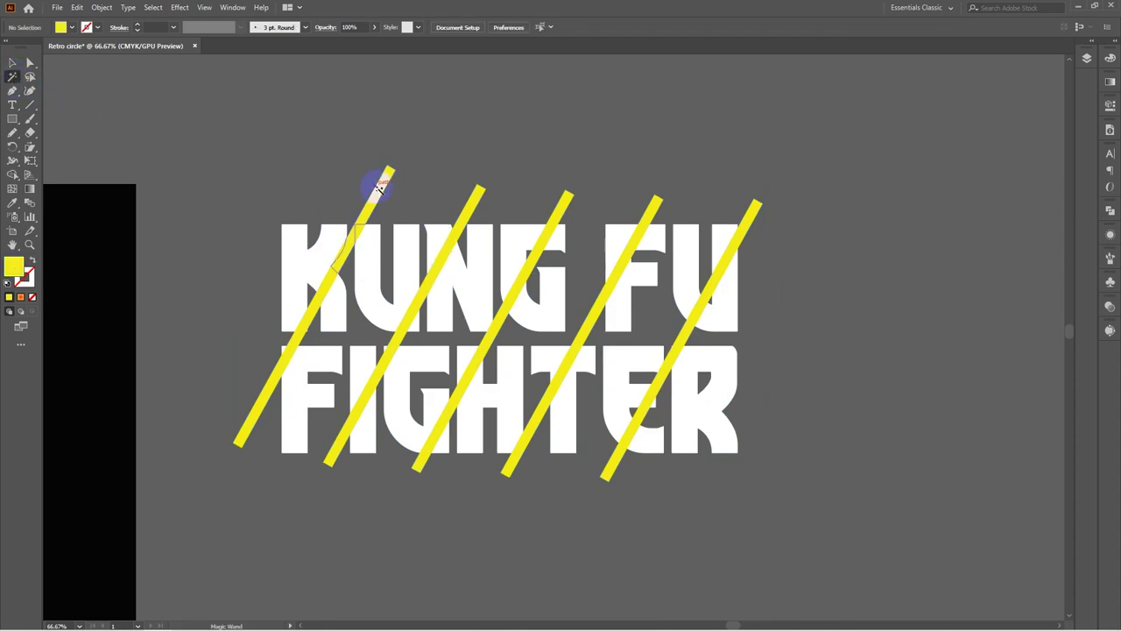
click(379, 188)
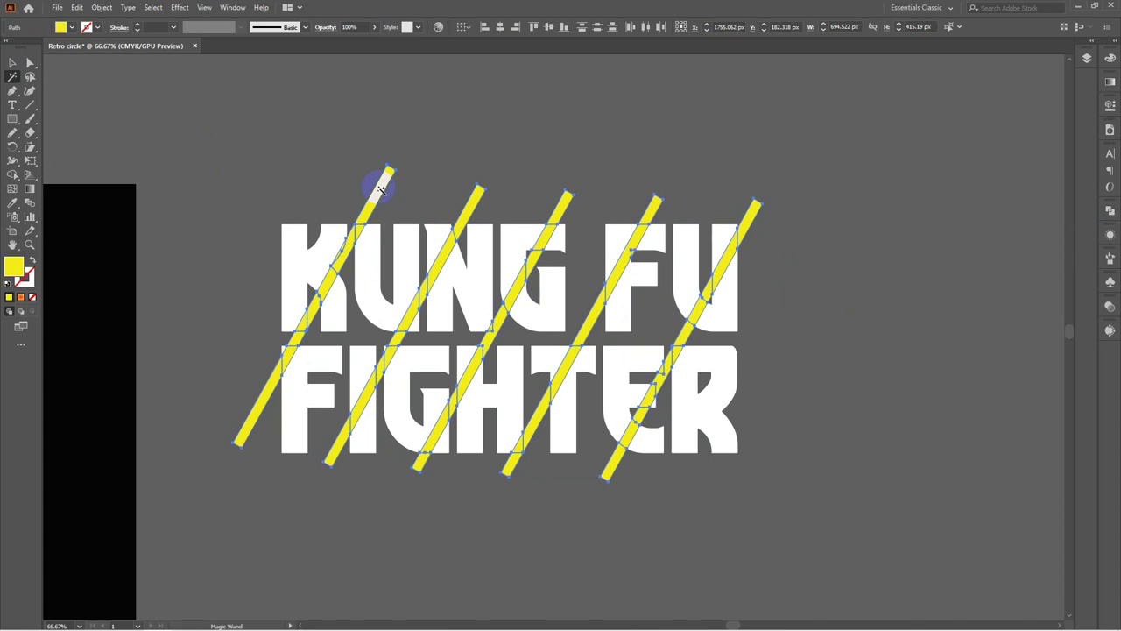
key(Delete)
Examine the diagonal cuts through the letters of both KUNG FU and FIGHTER
scroll(371, 251, up, 2)
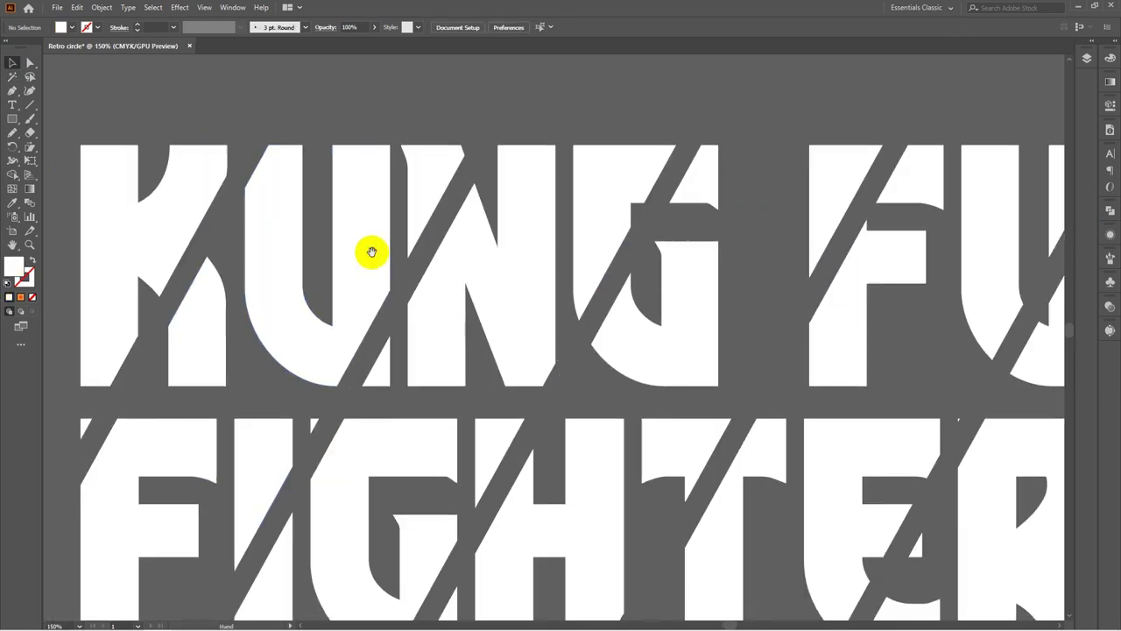
drag(395, 456, 488, 217)
drag(1051, 221, 793, 244)
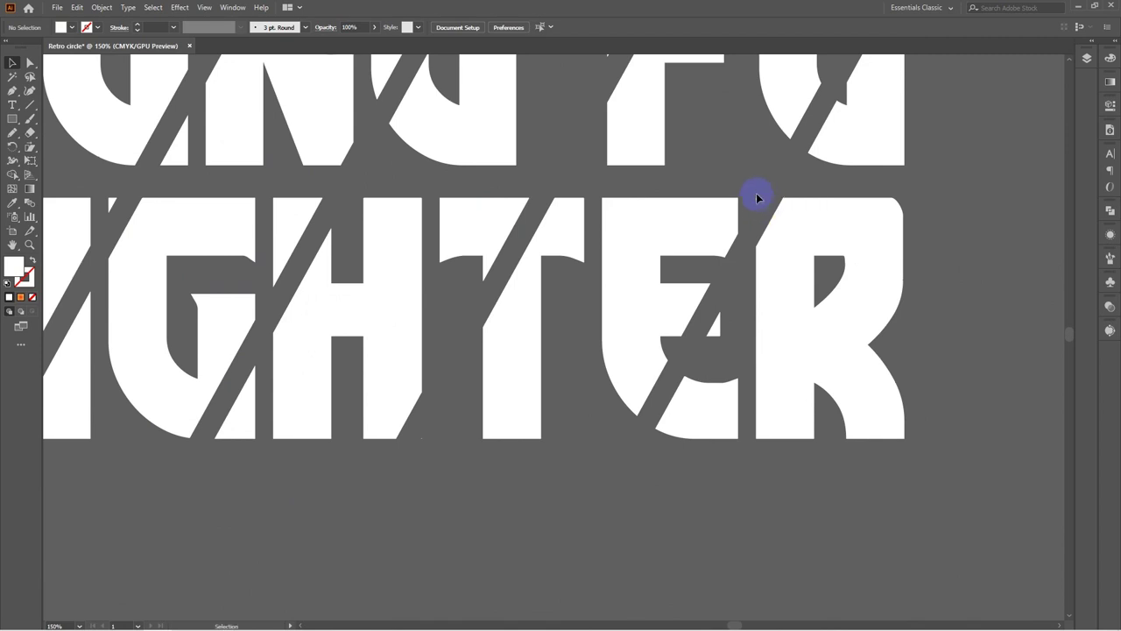
drag(648, 120, 593, 282)
mouse_move(905, 267)
mouse_down()
mouse_move(683, 292)
mouse_move(896, 252)
mouse_up()
scroll(653, 296, down, 2)
drag(483, 322, 624, 298)
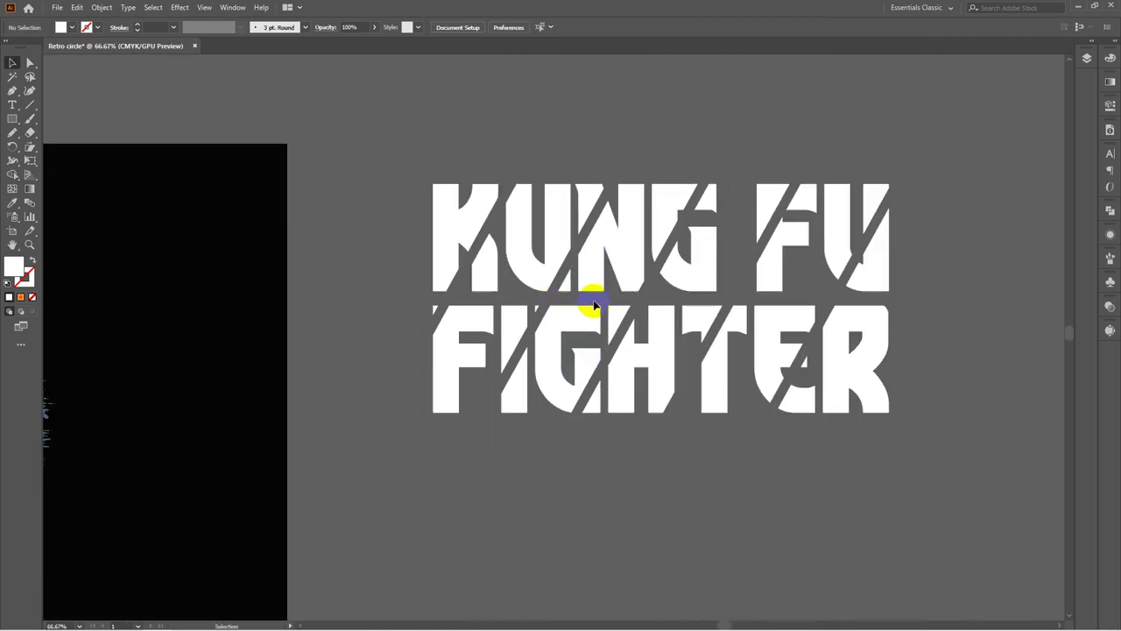
Group the main piece of the K with the small upper corner piece of the F as the first diagonal slice
scroll(471, 299, up, 3)
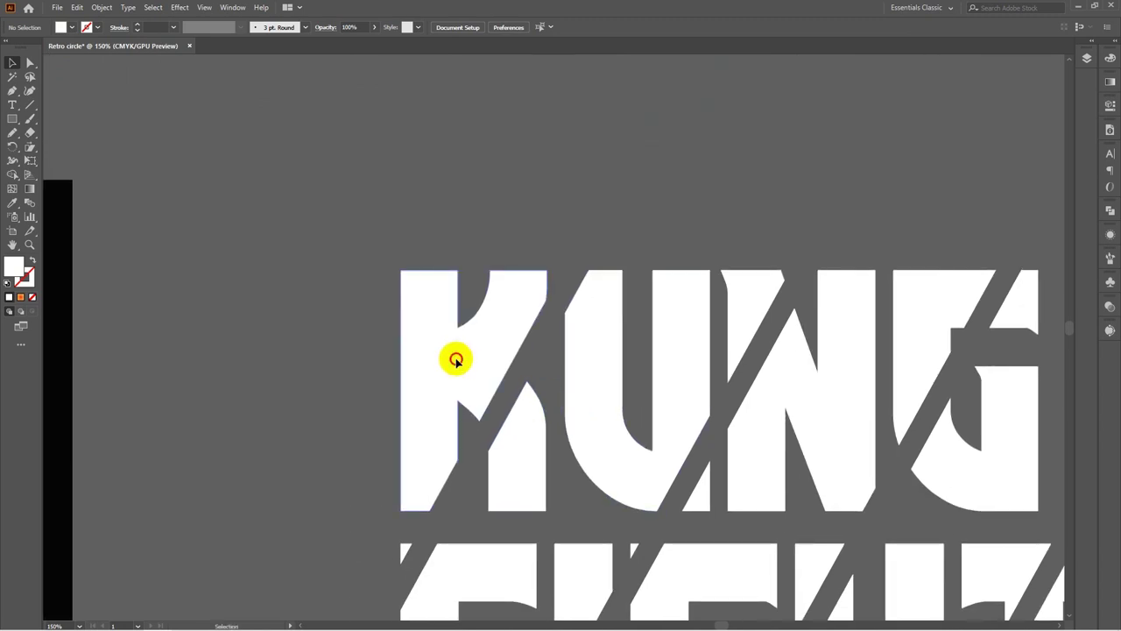
click(453, 358)
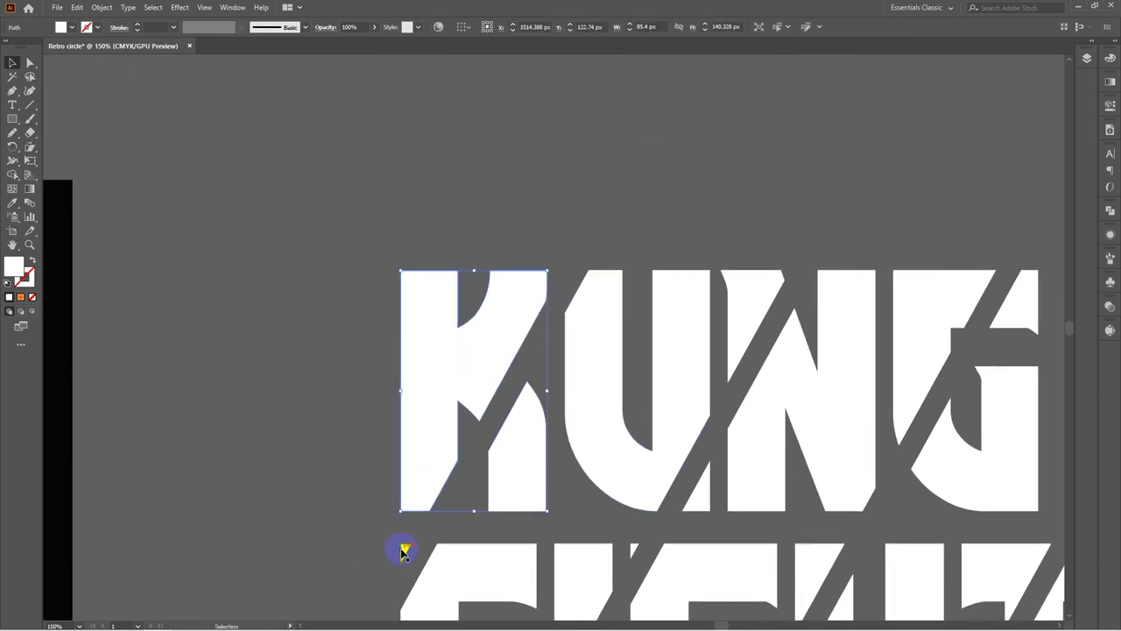
shift+click(402, 550)
right_click(444, 387)
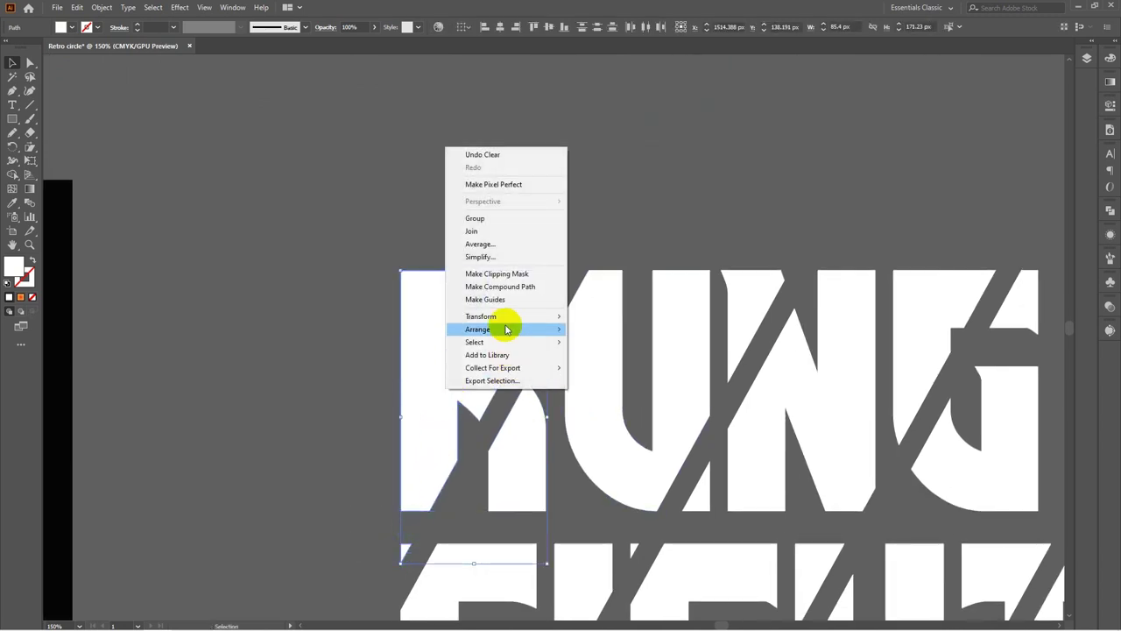
click(480, 219)
click(710, 219)
Group the second diagonal slice: the K's lower leg, main U, N's upper corner, main F, upper I and G's corner pieces
drag(710, 220, 569, 118)
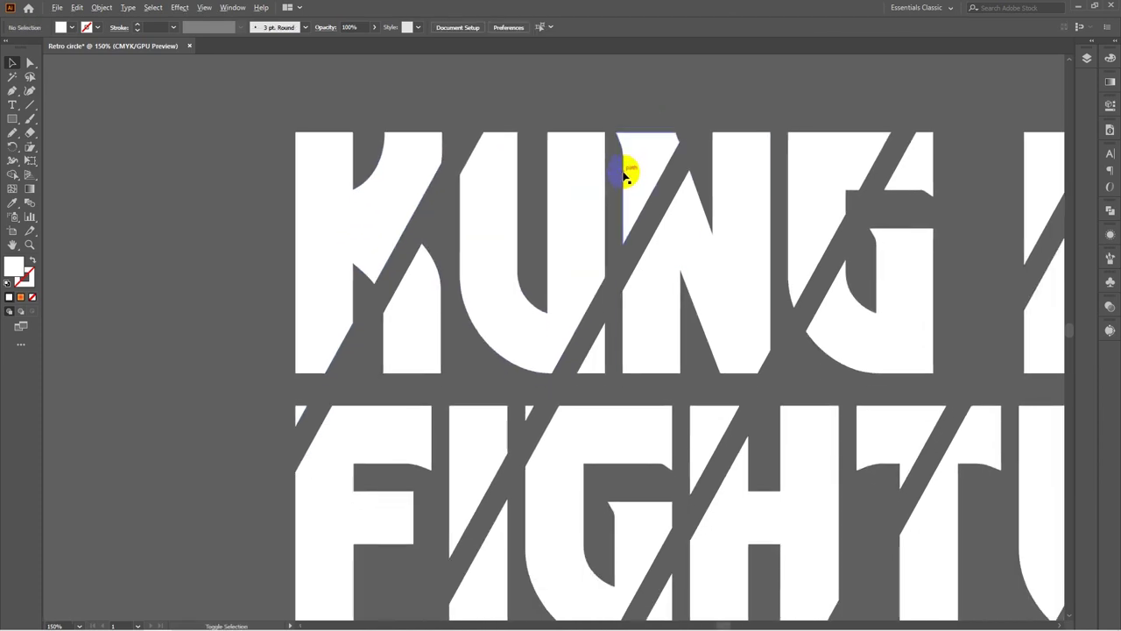
scroll(622, 175, down, 1)
drag(679, 217, 496, 221)
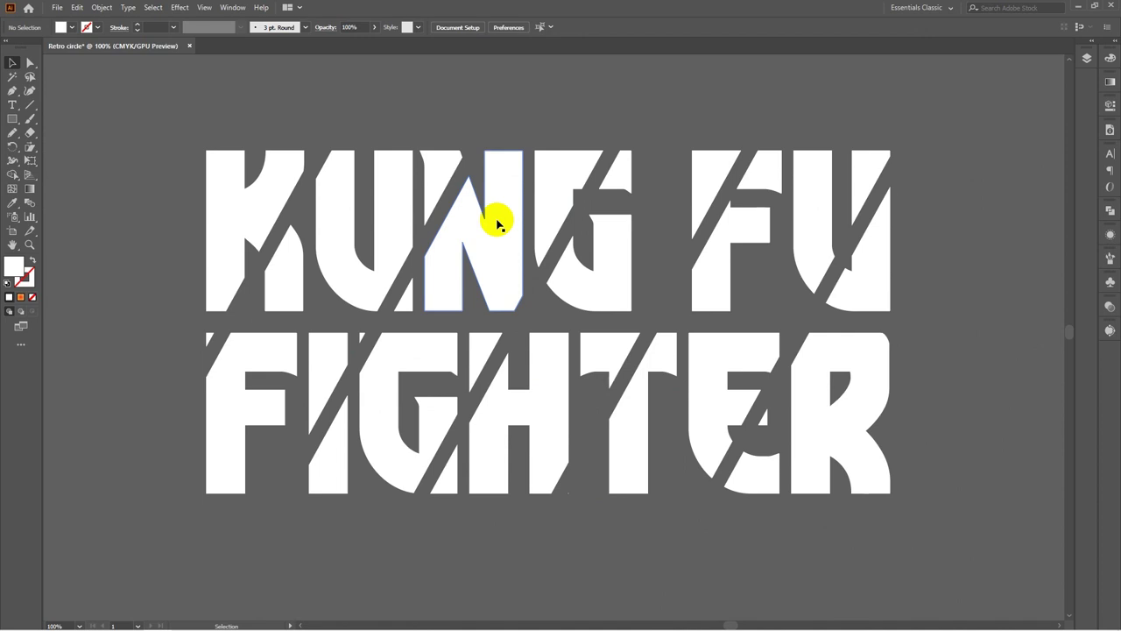
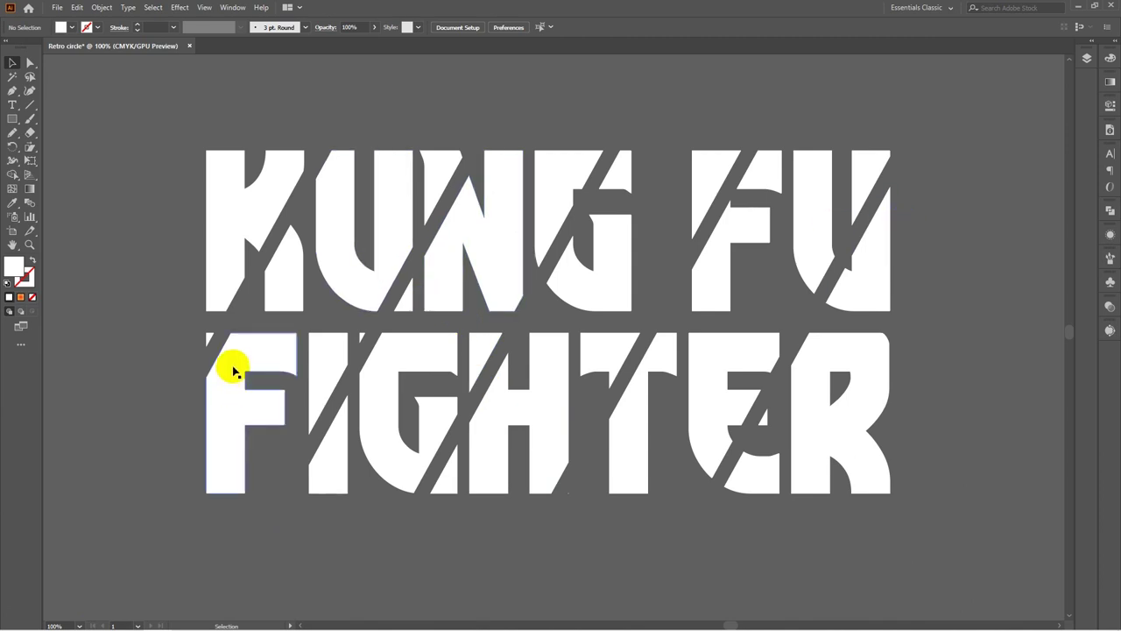
click(233, 370)
shift+click(292, 281)
shift+click(335, 359)
shift+click(360, 342)
shift+click(386, 240)
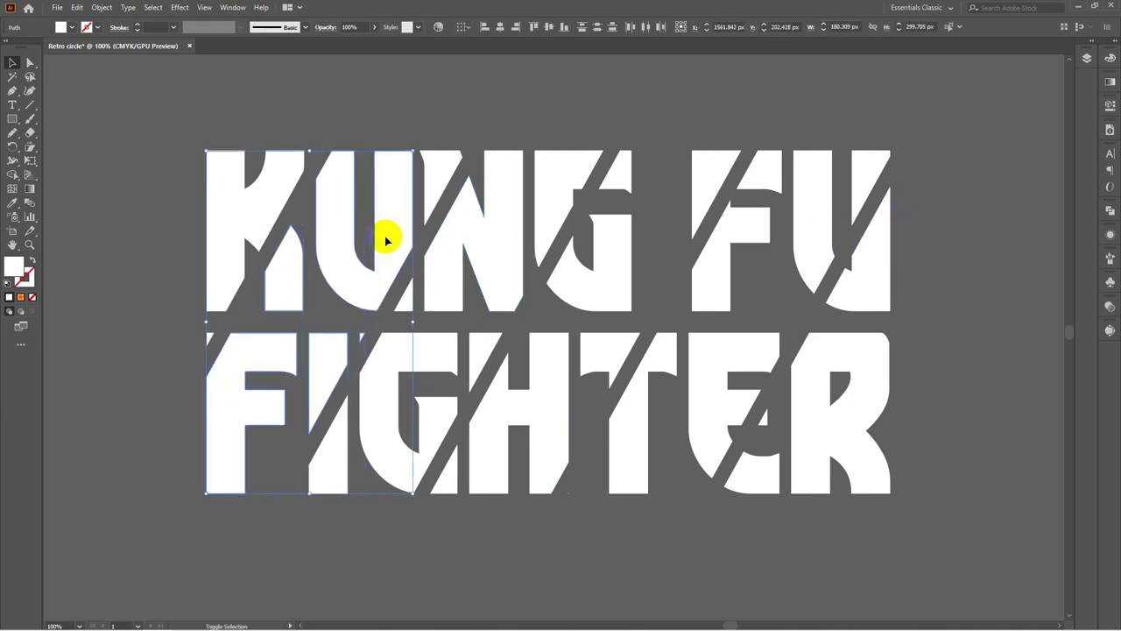
shift+click(433, 171)
right_click(433, 169)
click(472, 243)
click(493, 136)
Group the third diagonal slice: the lower I, FIGHTER's main G, U's lower corner, main N, H's upper corner and KUNG's upper G
click(333, 454)
shift+click(381, 401)
shift+click(403, 299)
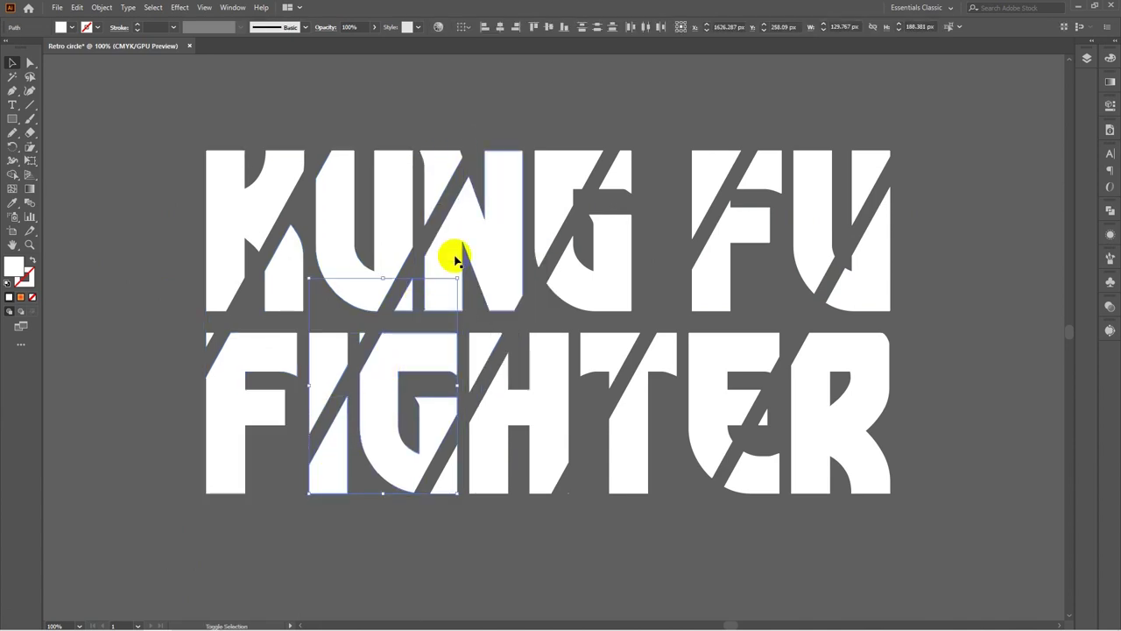
shift+click(450, 270)
shift+click(483, 347)
shift+click(562, 186)
key(ctrl+g)
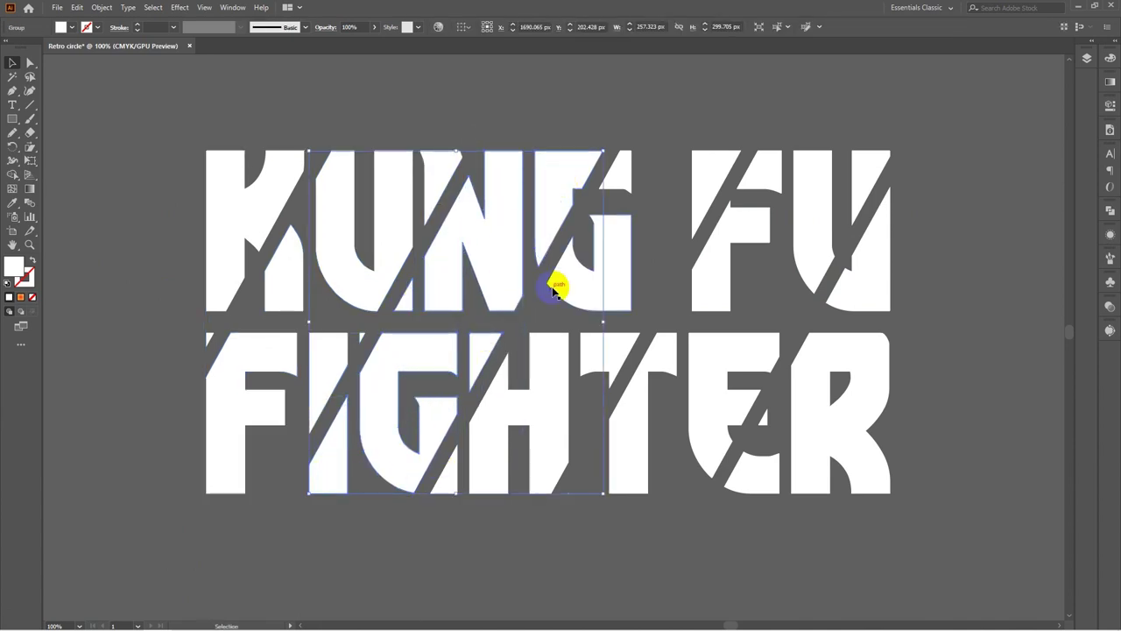
Group the fourth diagonal slice: FIGHTER's lower G corner, main H and T's upper corner, plus KUNG's lower G pieces and FU's upper F corner
click(545, 320)
click(447, 481)
shift+click(497, 423)
shift+click(605, 356)
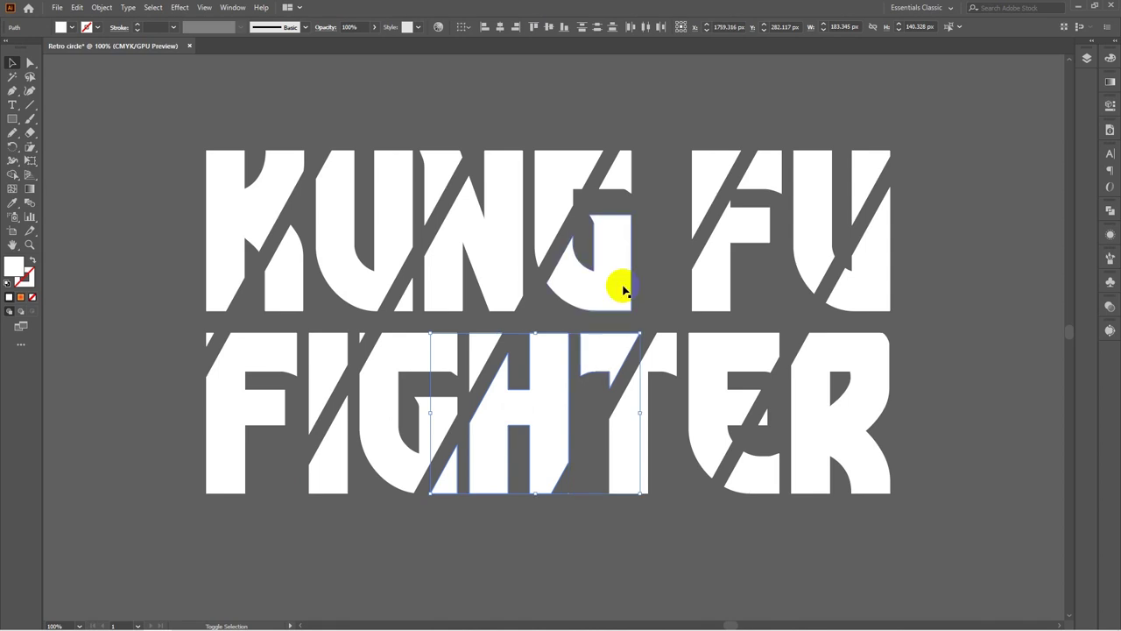
shift+click(620, 288)
shift+click(624, 172)
shift+click(713, 176)
key(ctrl+g)
click(673, 320)
Group the fifth diagonal slice: the H's tiny lower corner, main T, main E, main F and FU's main U pieces
click(568, 492)
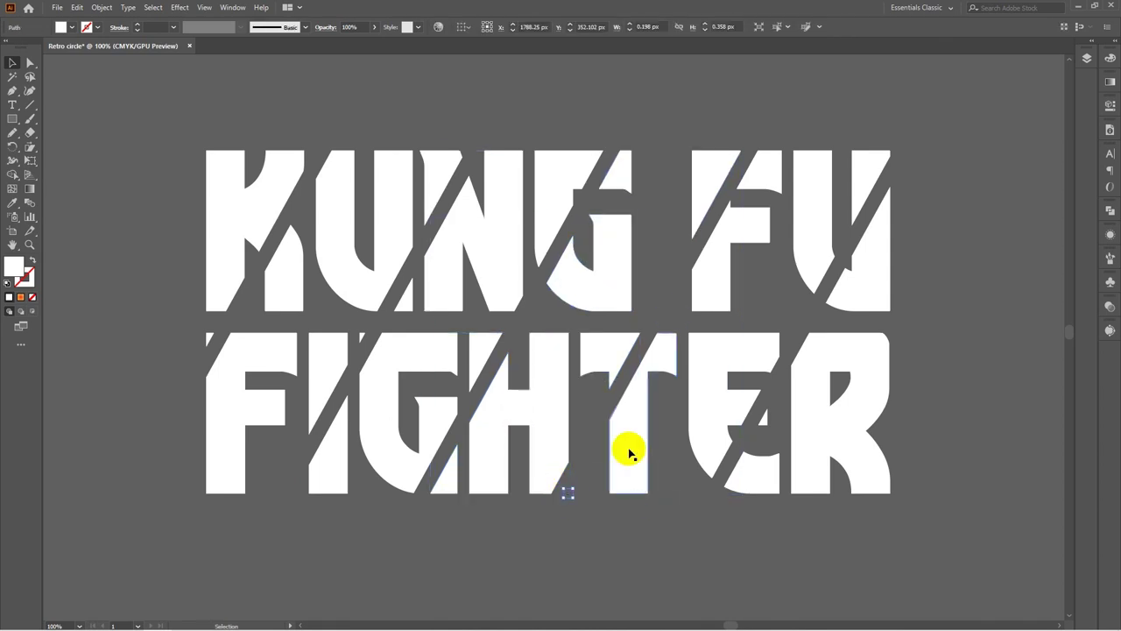
shift+click(713, 376)
shift+click(762, 175)
shift+click(866, 170)
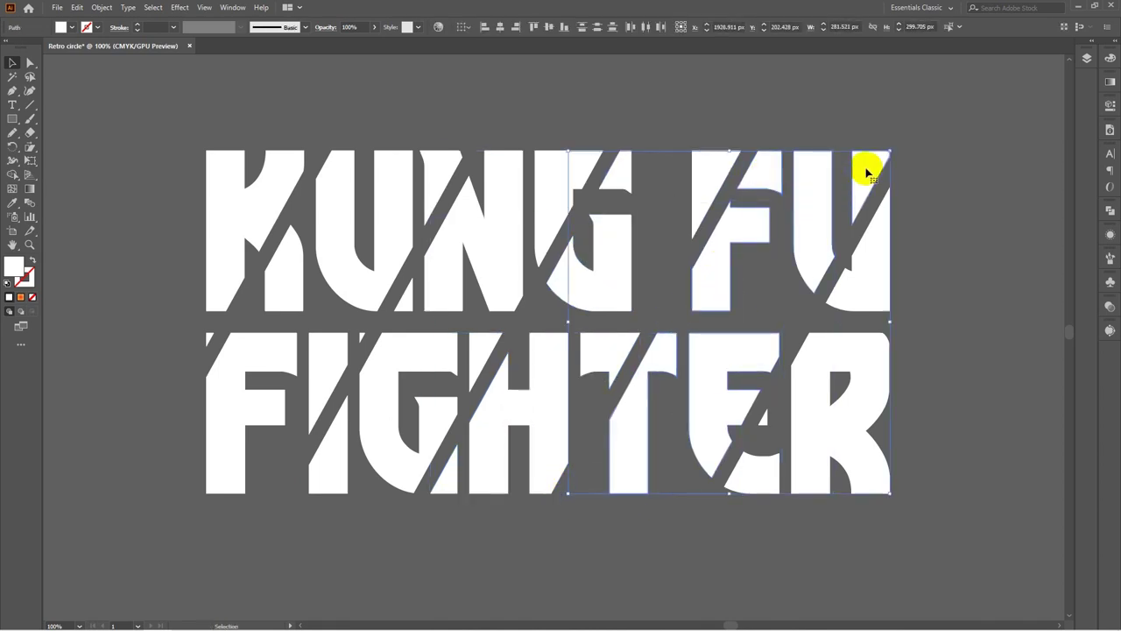
key(ctrl+g)
click(1016, 253)
Group the last diagonal slice: FU's lower U piece with the E's lower pieces and the R
click(864, 259)
click(925, 321)
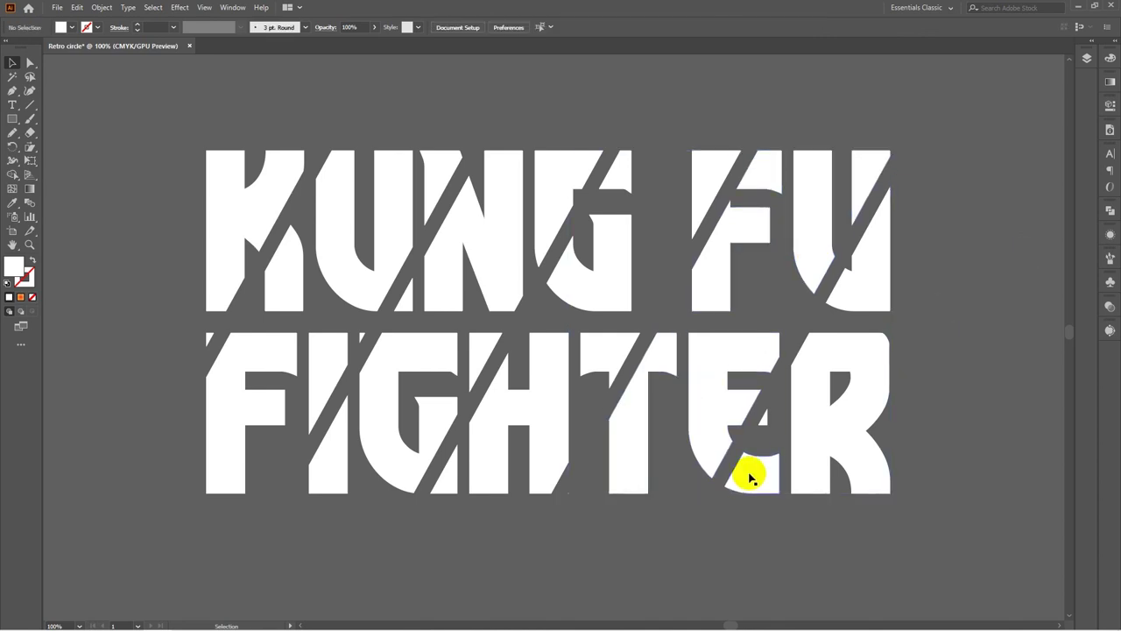
click(749, 475)
click(876, 282)
click(989, 268)
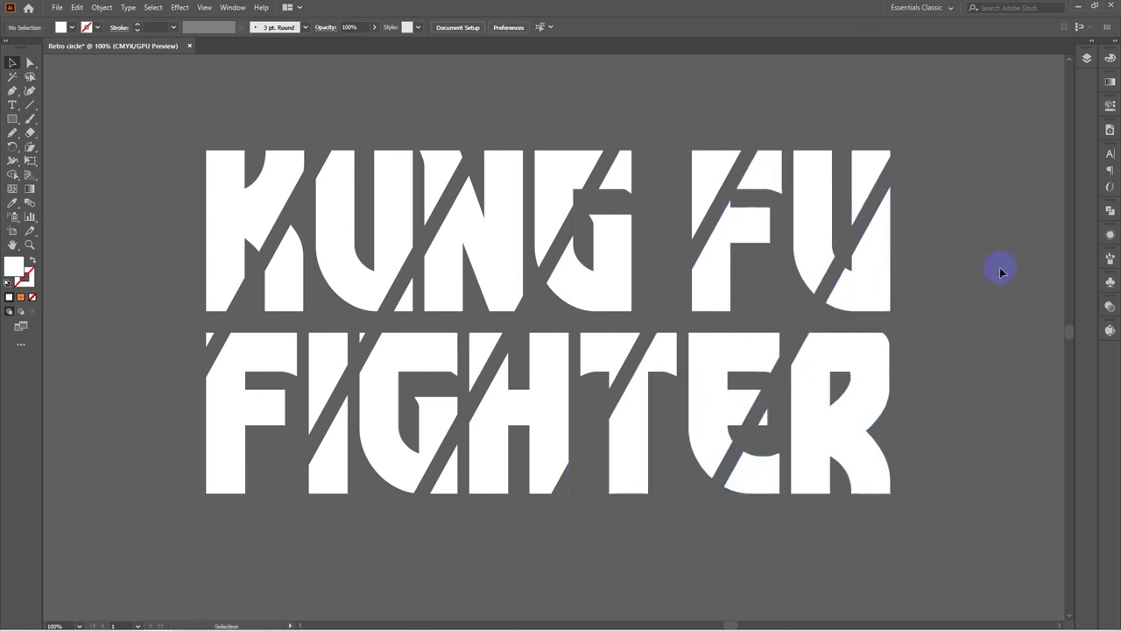
Switch to Chrome and search Google Images for "text color palette"
scroll(253, 220, down, 3)
drag(283, 238, 645, 259)
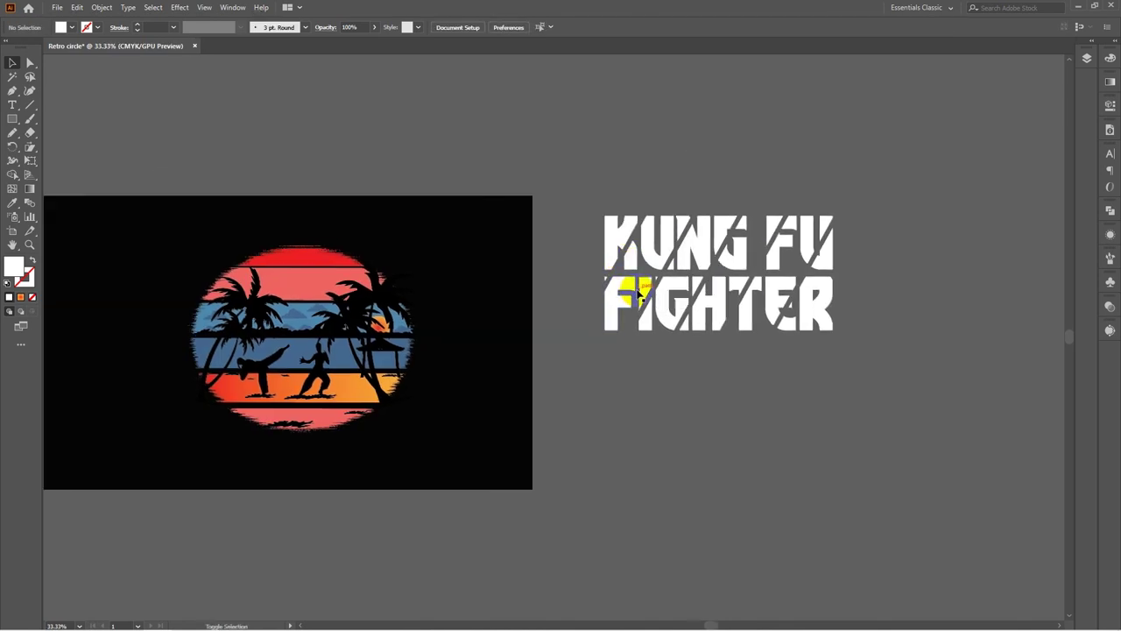
scroll(687, 273, up, 2)
drag(707, 284, 649, 292)
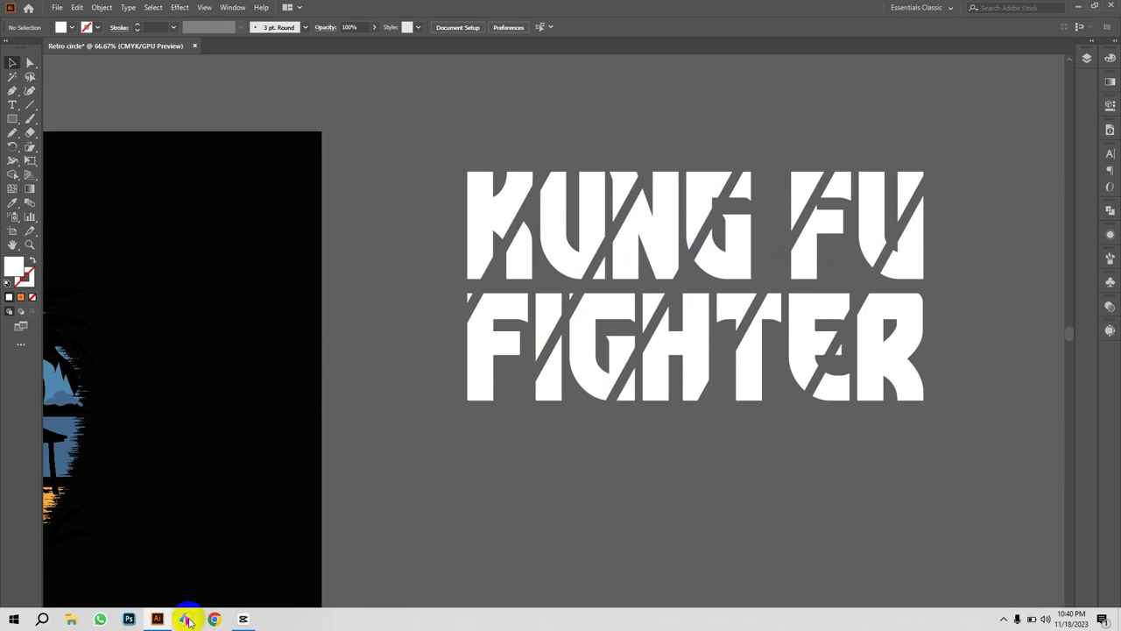
click(210, 620)
click(119, 29)
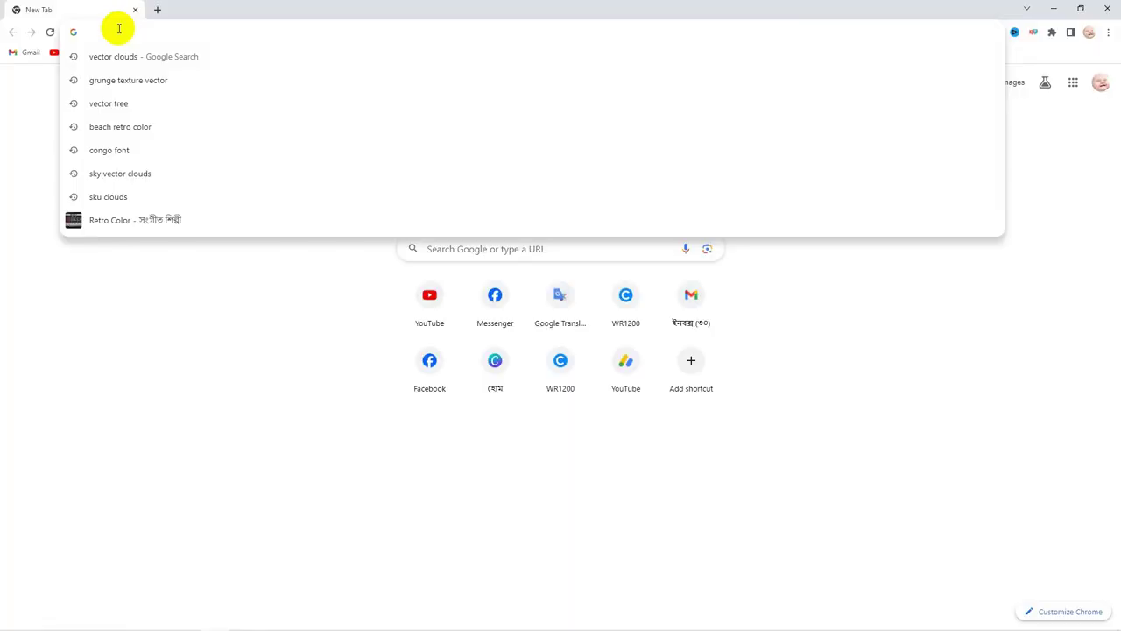
text(text co)
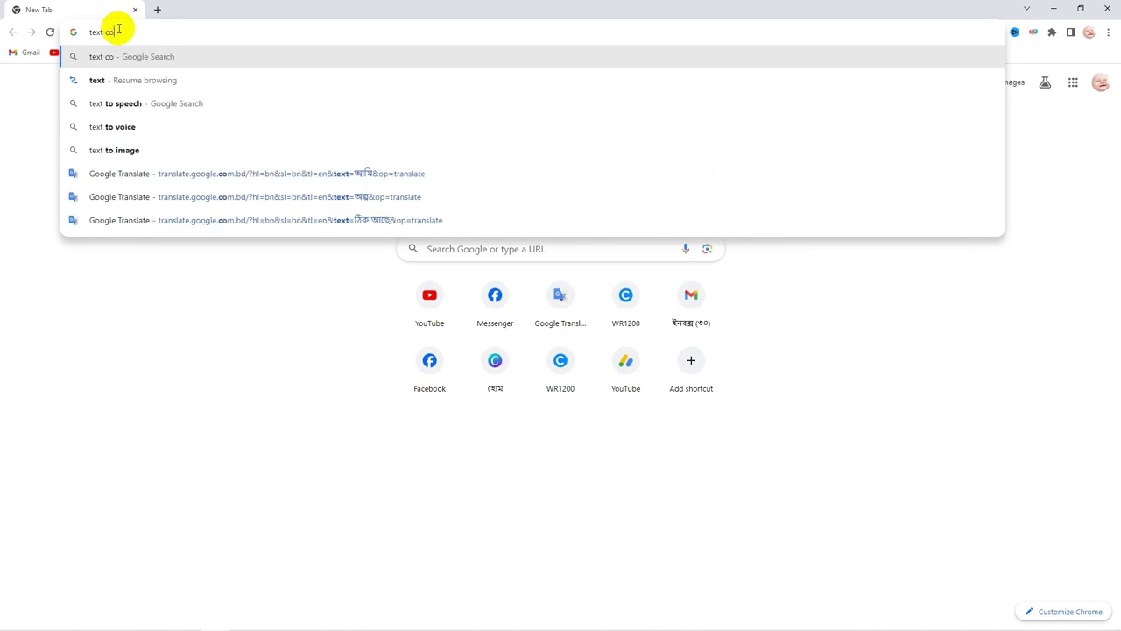
text(lor palette)
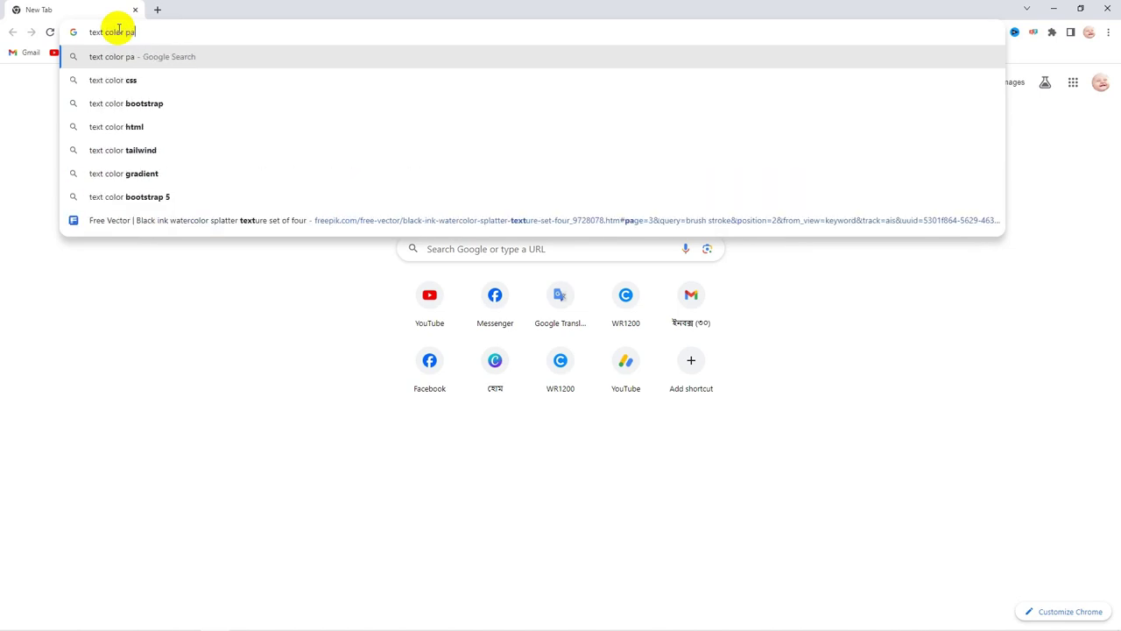
key(Return)
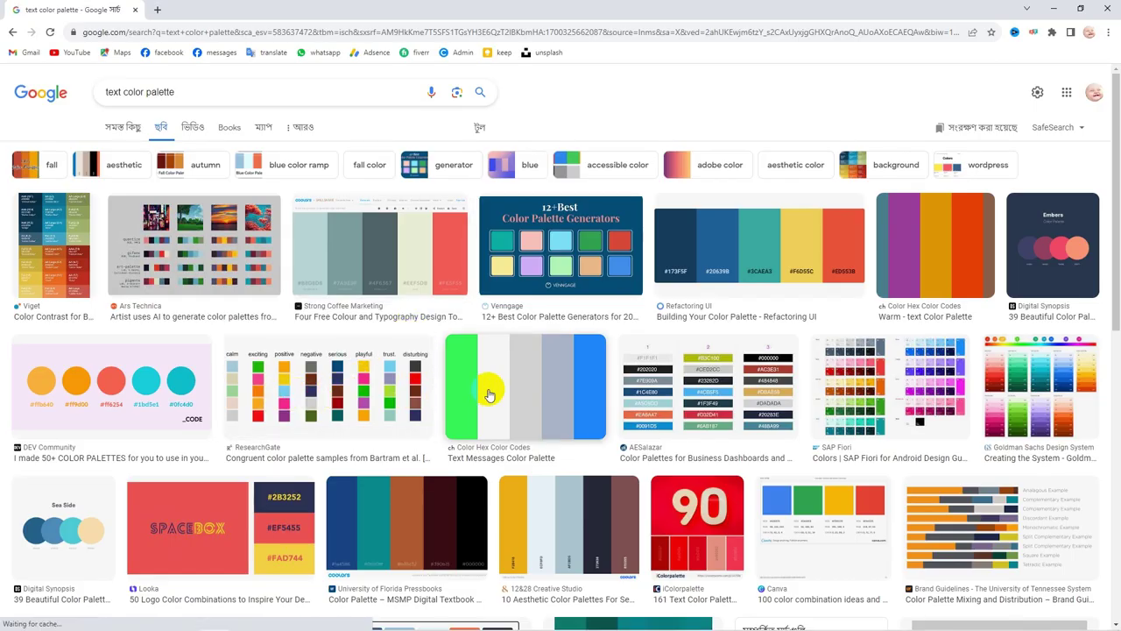
Open the Refactoring UI palette of navy, blue, teal, yellow and red-orange, and snip its colour bars to the clipboard
scroll(487, 385, down, 2)
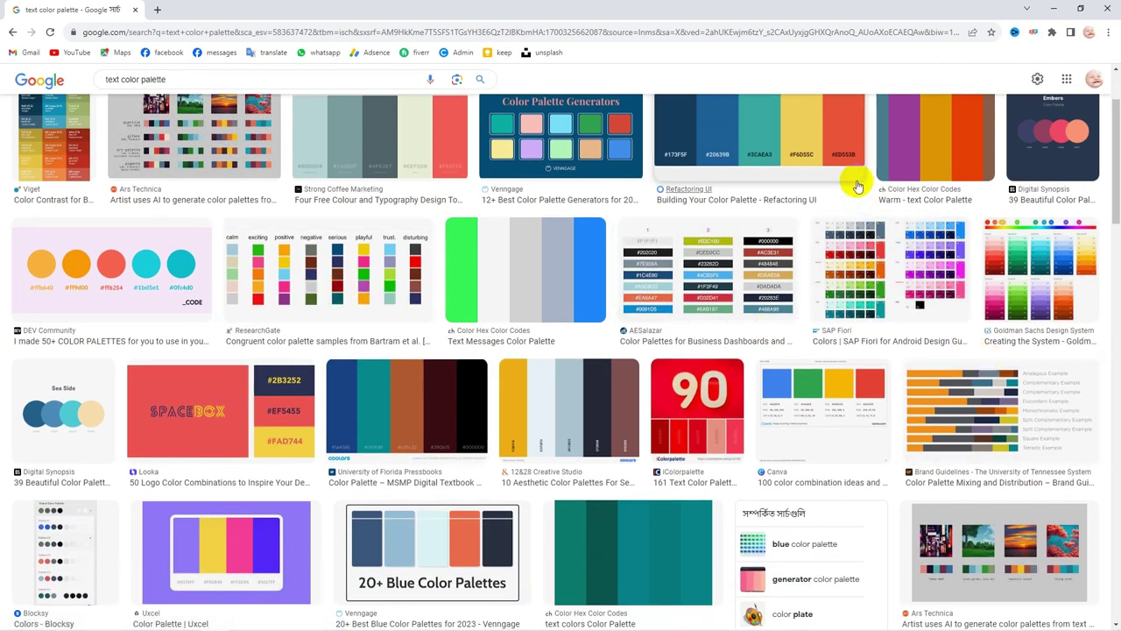
scroll(749, 184, up, 2)
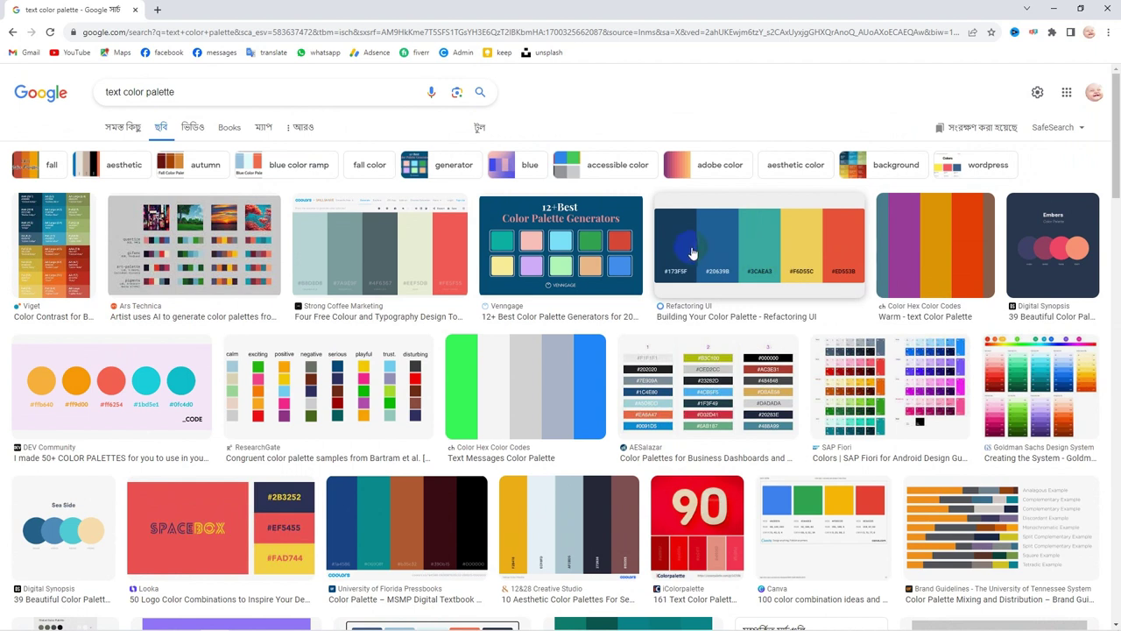
click(761, 247)
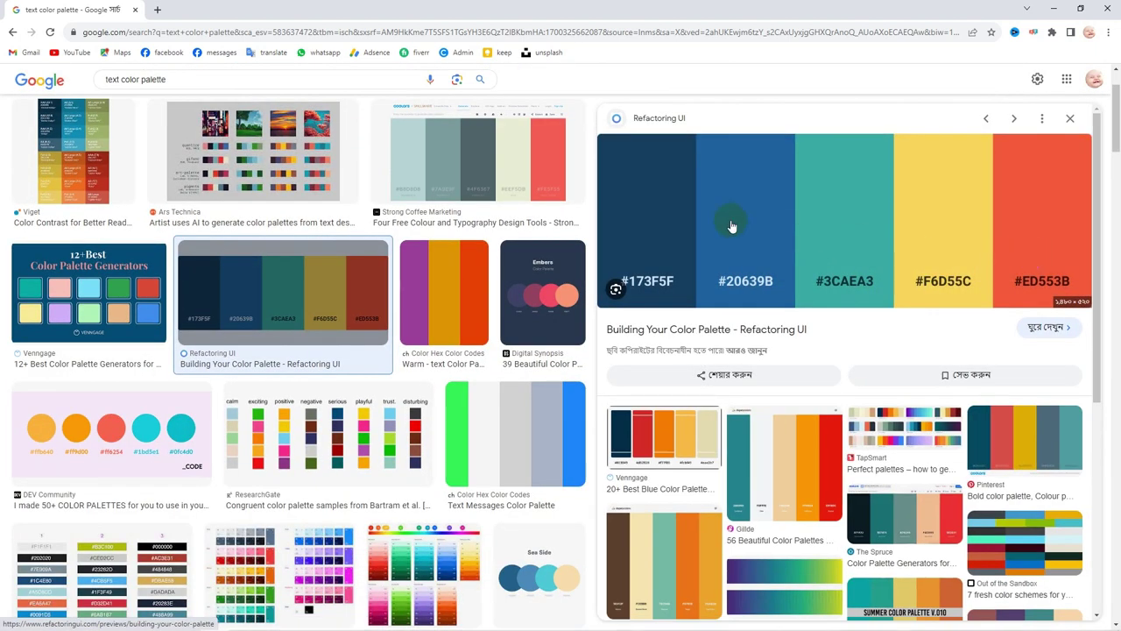
key(super+shift+s)
drag(599, 133, 1088, 272)
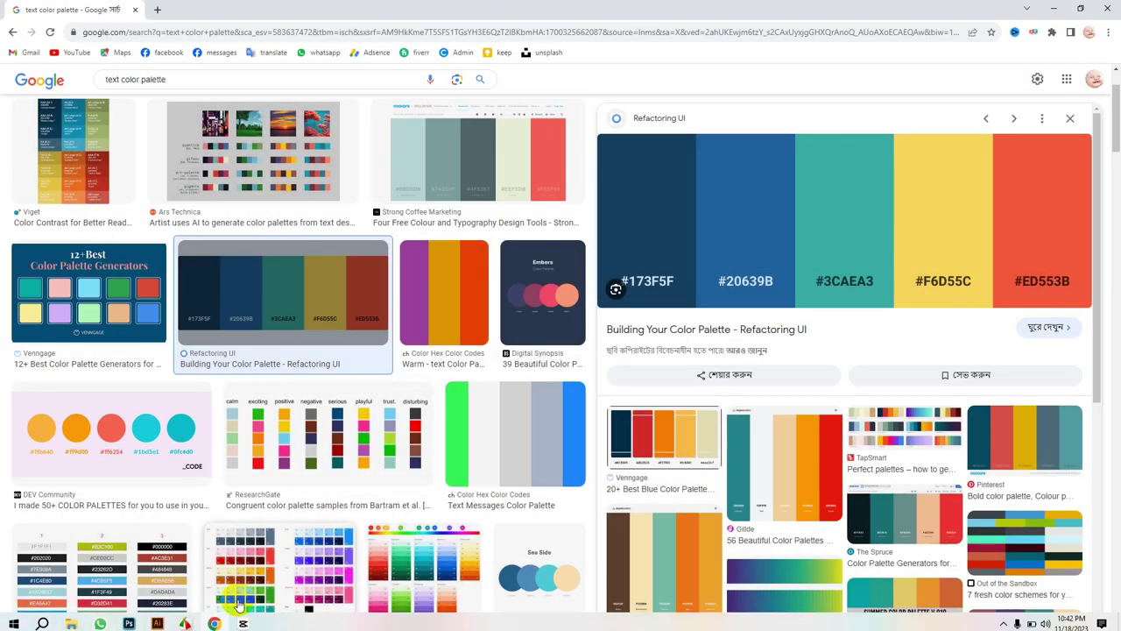
Switch back to Illustrator, paste the snipped palette and place it just below the KUNG FU FIGHTER lettering
click(157, 623)
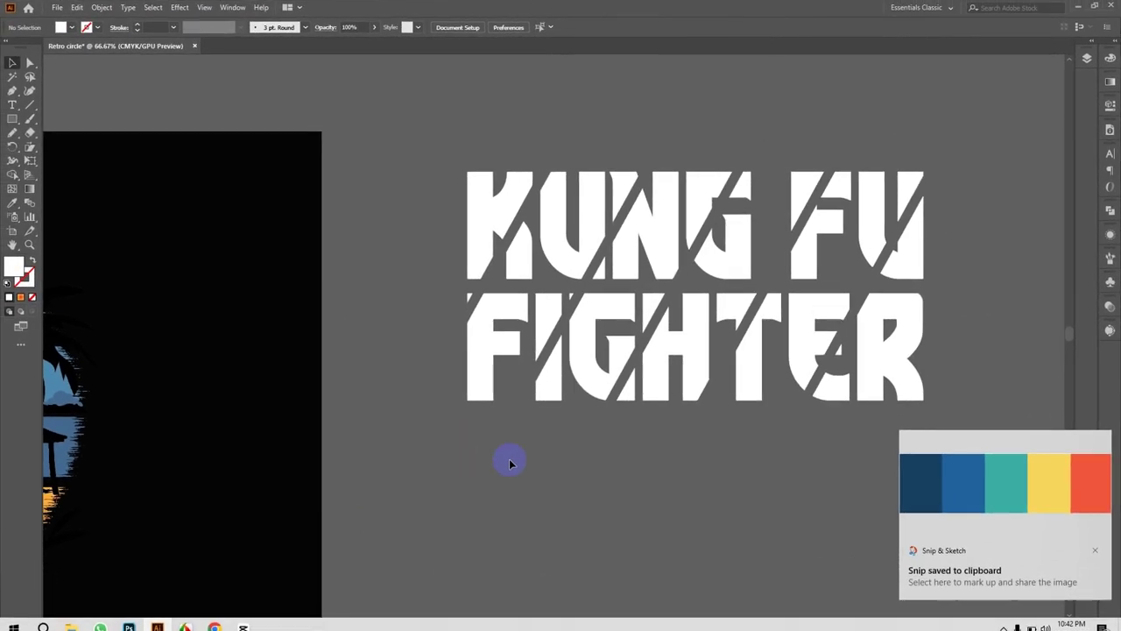
key(ctrl+v)
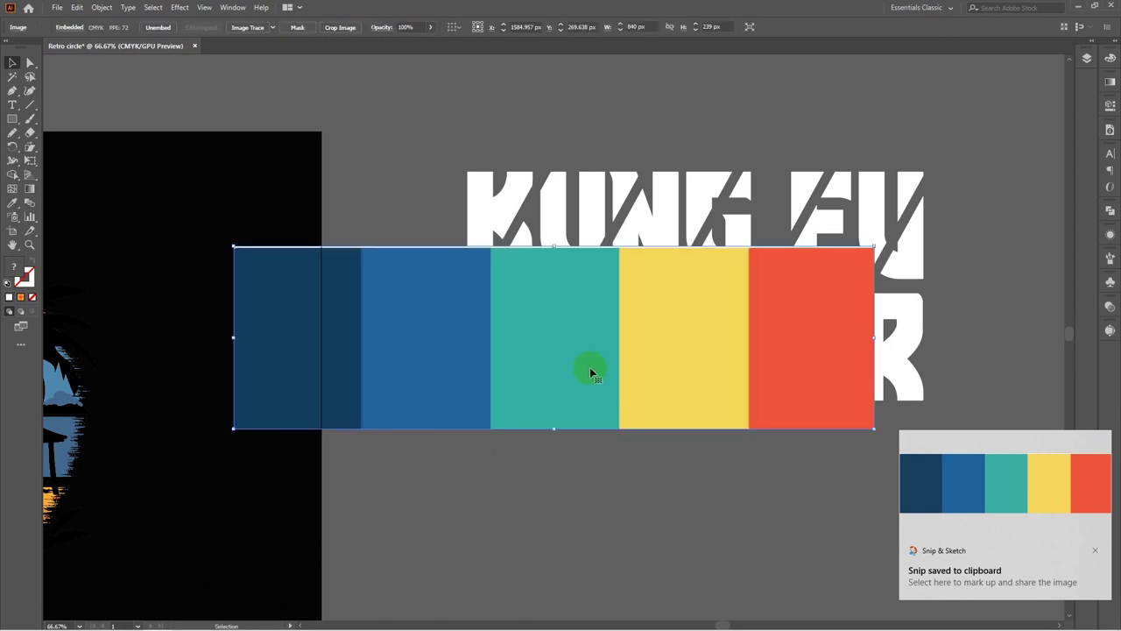
drag(687, 396, 718, 492)
Use the Eyedropper to fill the first diagonal slice with the palette's dark navy and the second with its blue
click(504, 212)
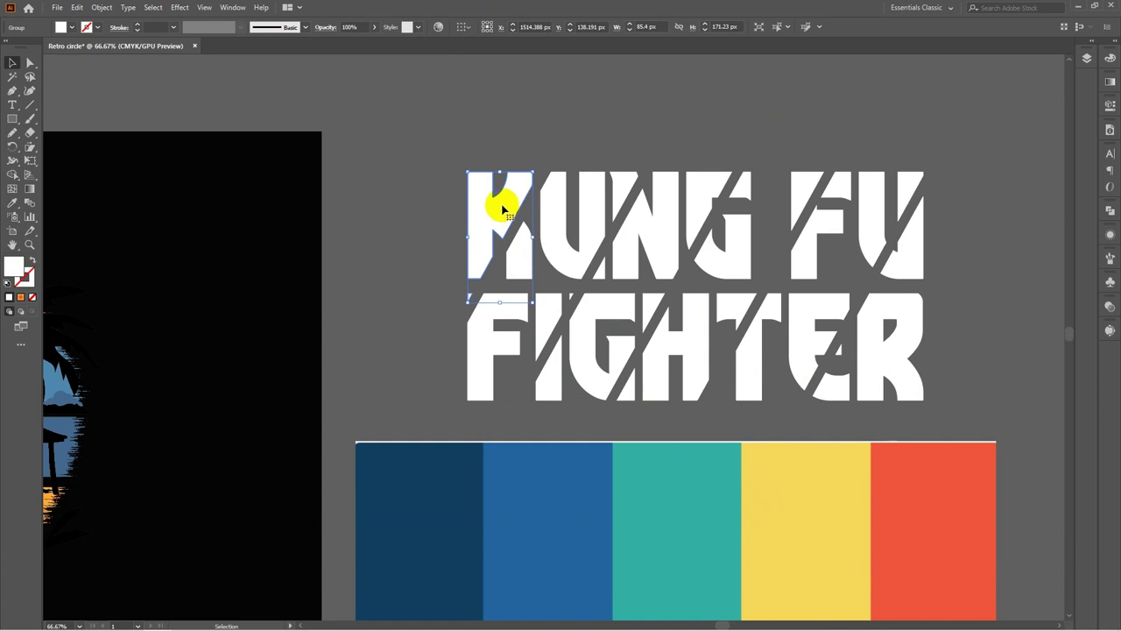
key(i)
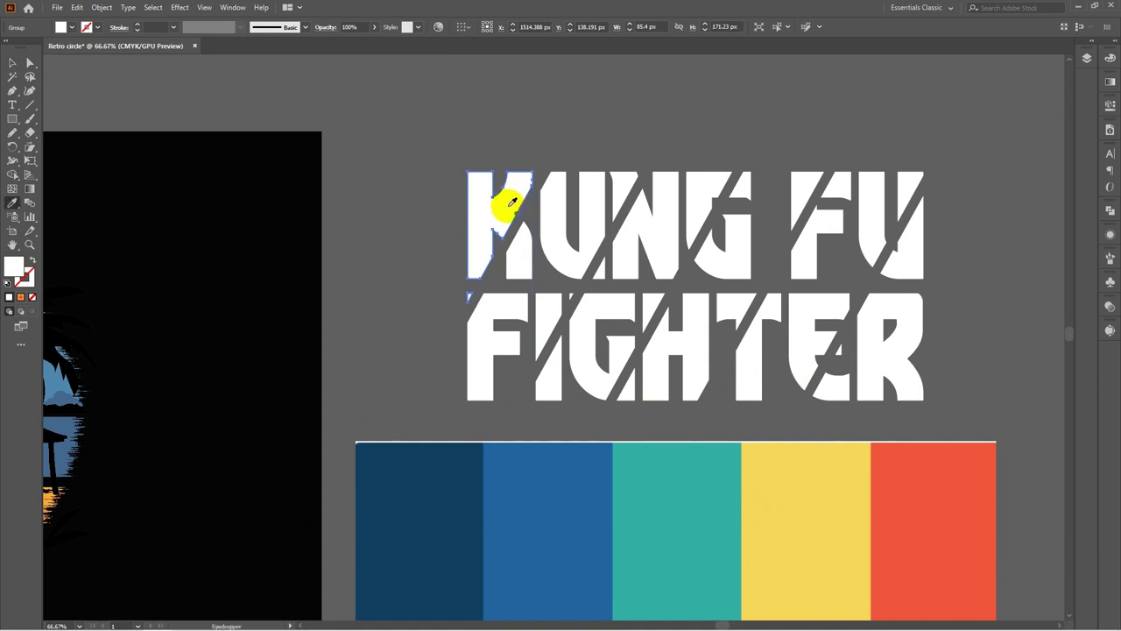
click(418, 471)
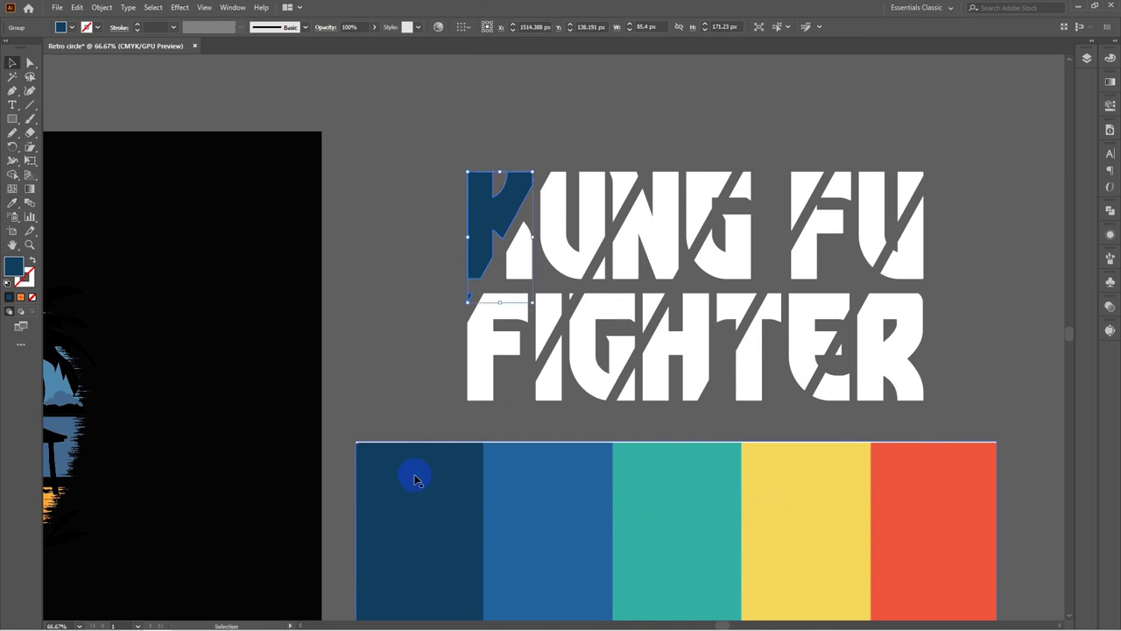
click(480, 370)
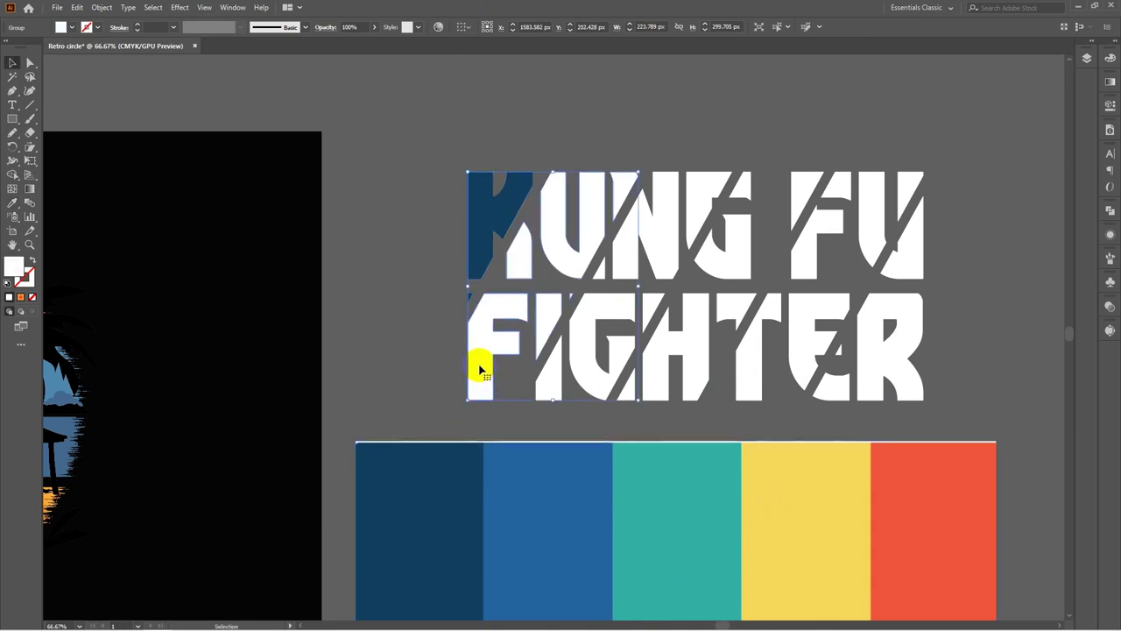
key(i)
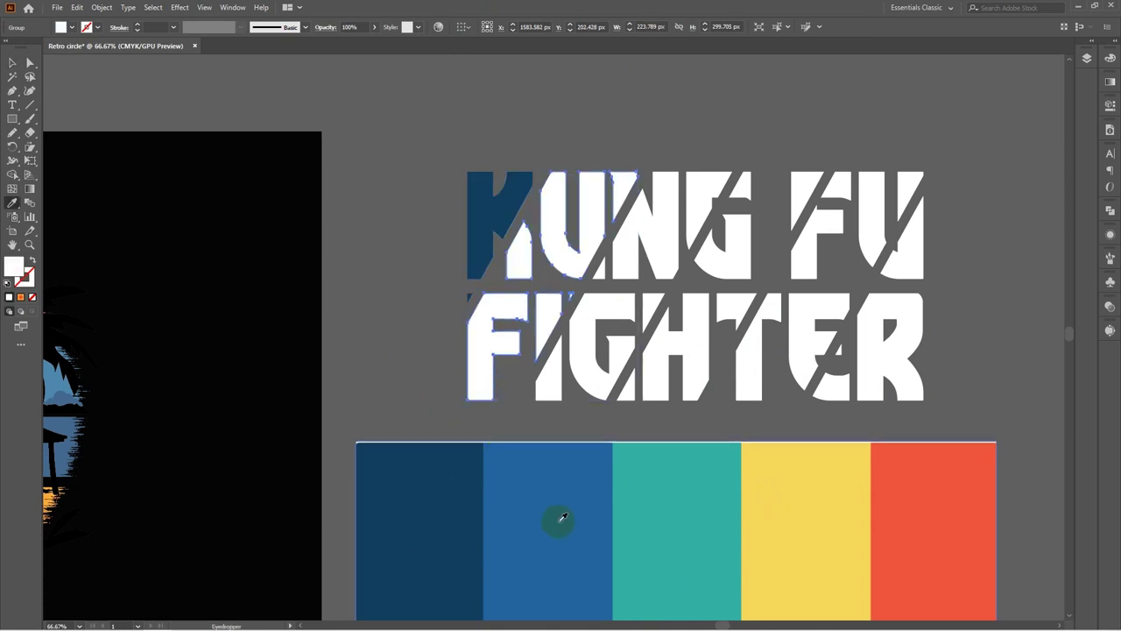
click(562, 518)
key(v)
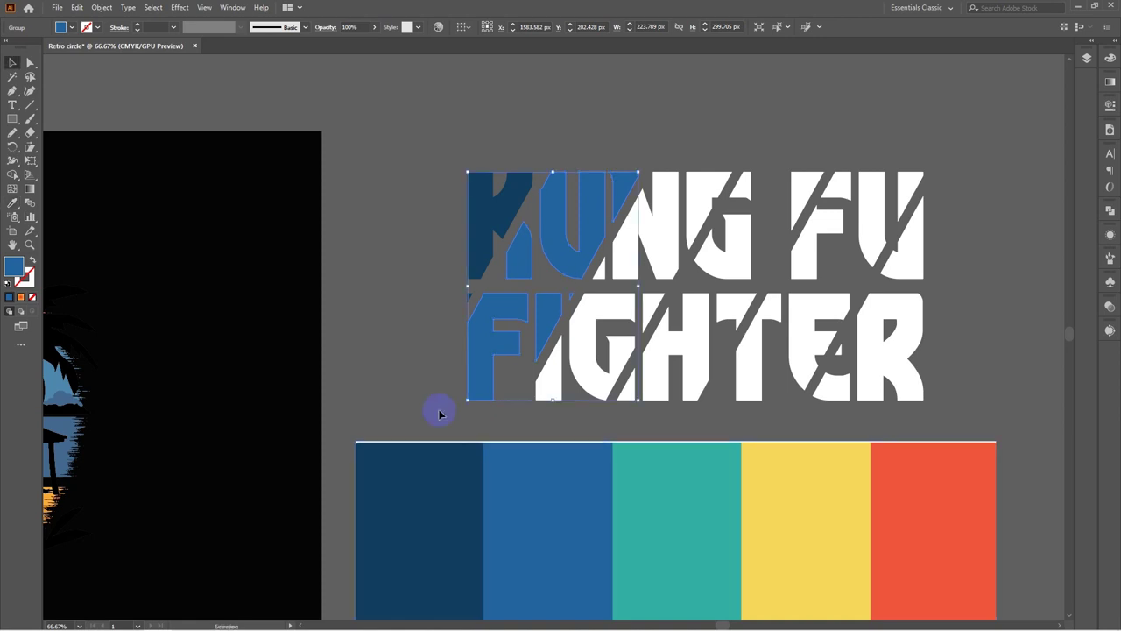
Use the Eyedropper to fill the third diagonal slice with the palette's teal and the fourth with its yellow
click(550, 383)
key(i)
click(646, 517)
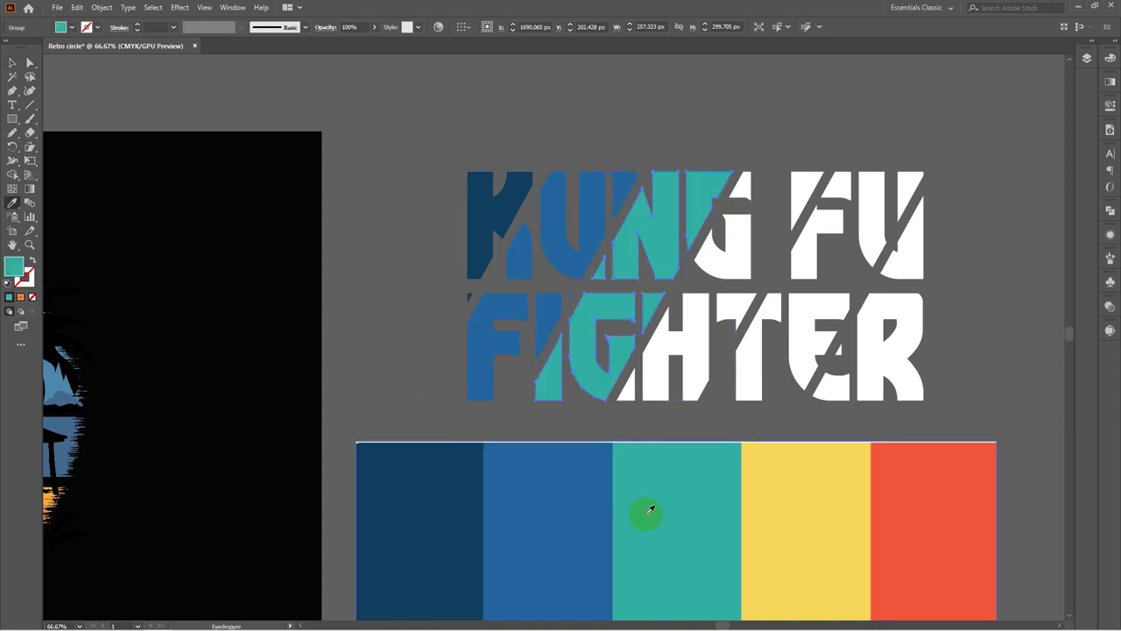
key(v)
click(681, 359)
key(i)
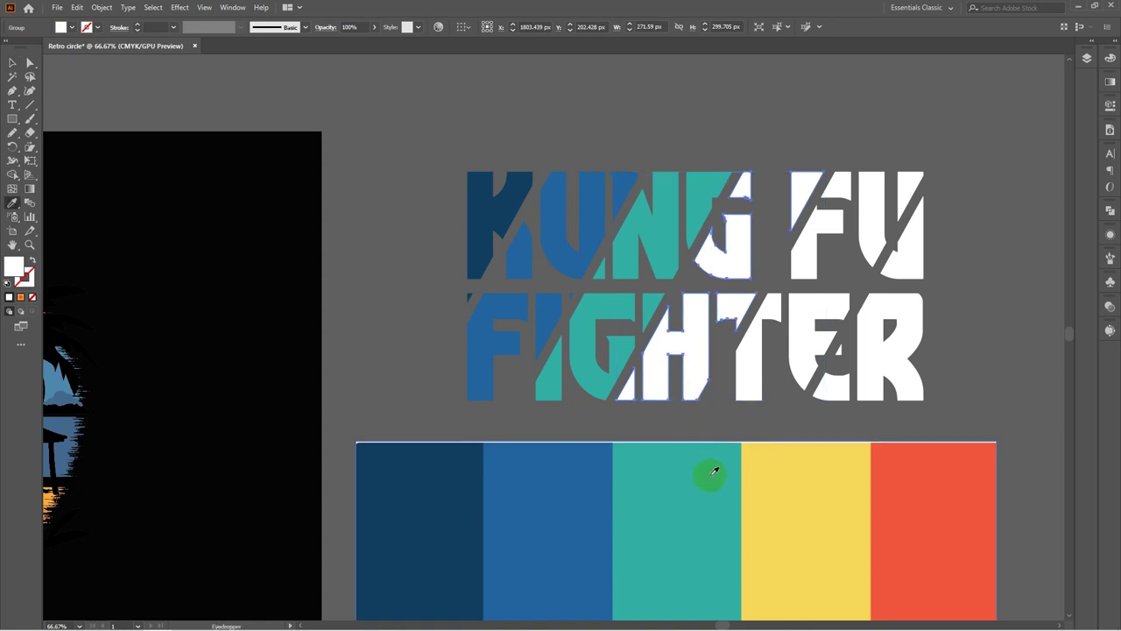
click(795, 515)
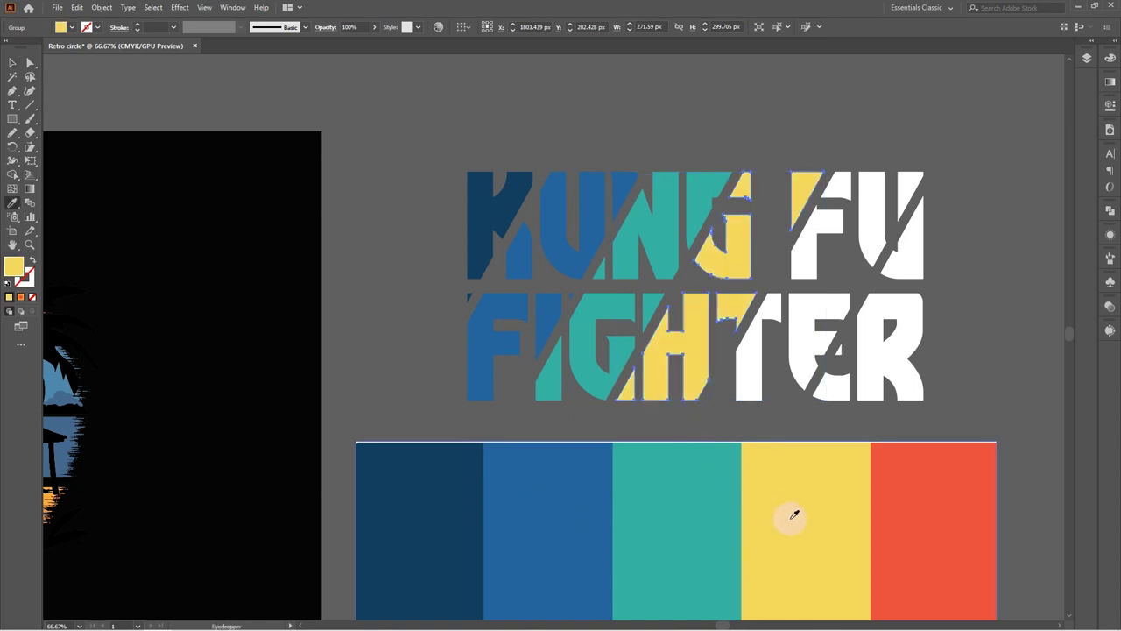
Fill the fifth diagonal slice, containing the T, main E and most of FU, with the palette's red-orange
click(740, 378)
key(v)
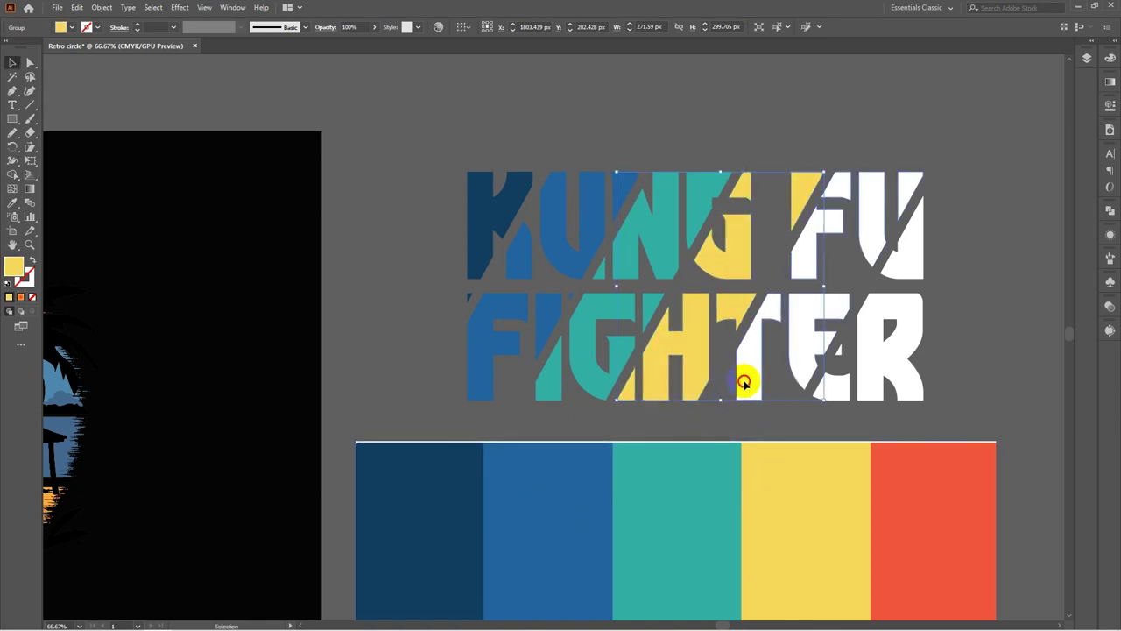
click(743, 381)
key(i)
click(932, 511)
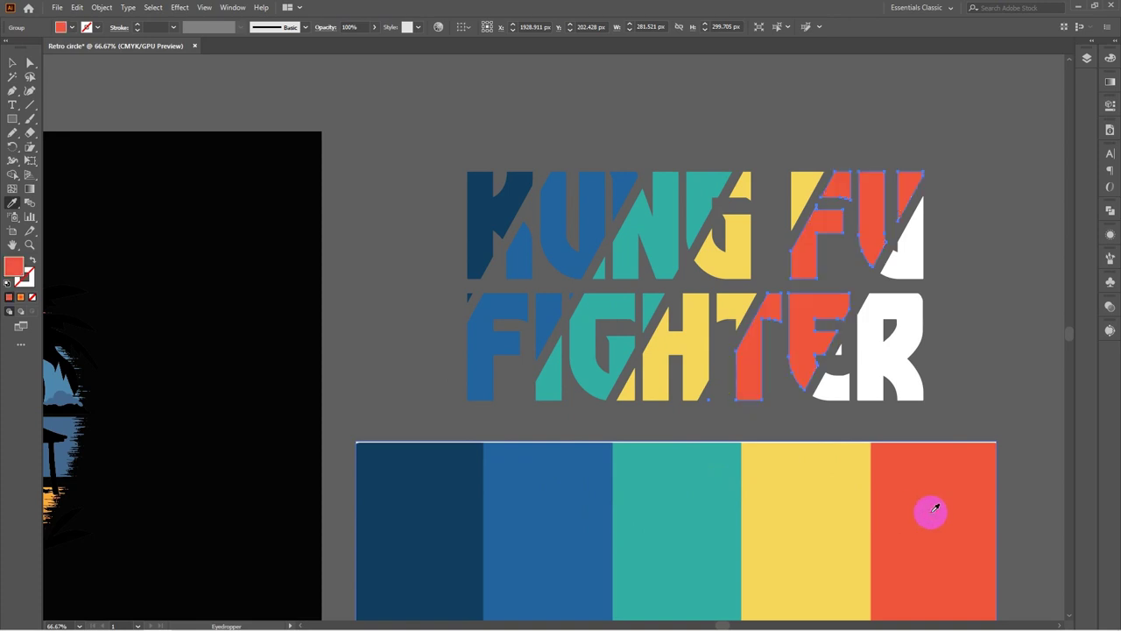
key(v)
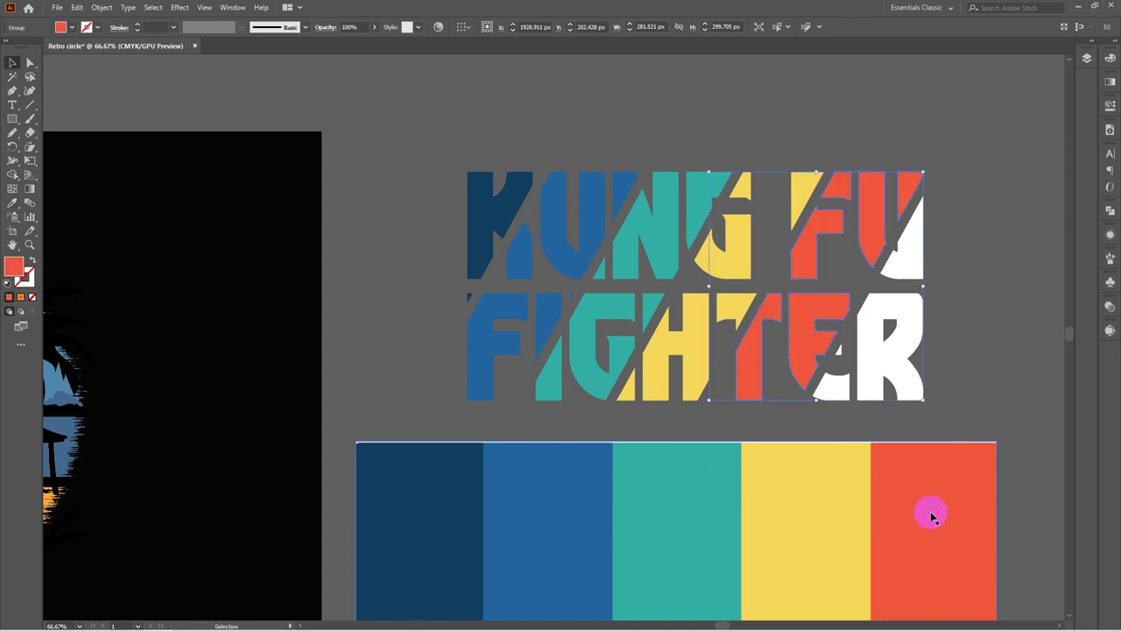
click(977, 321)
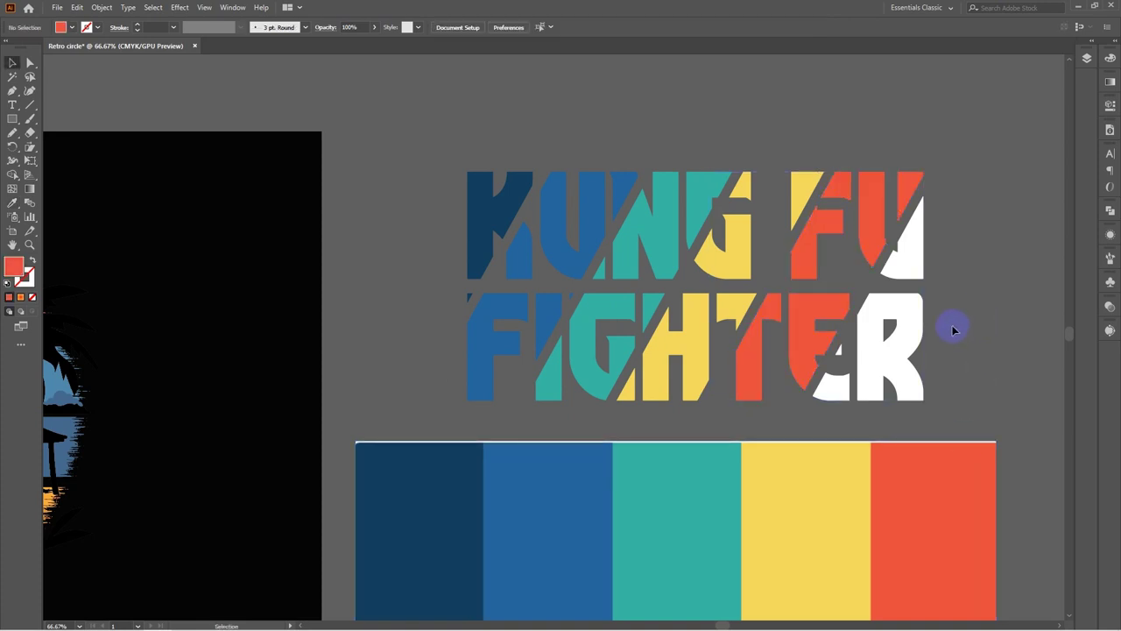
Fill the last diagonal slice, containing the R and the lower corner of the U, with a deeper red than the palette's red-orange
click(891, 364)
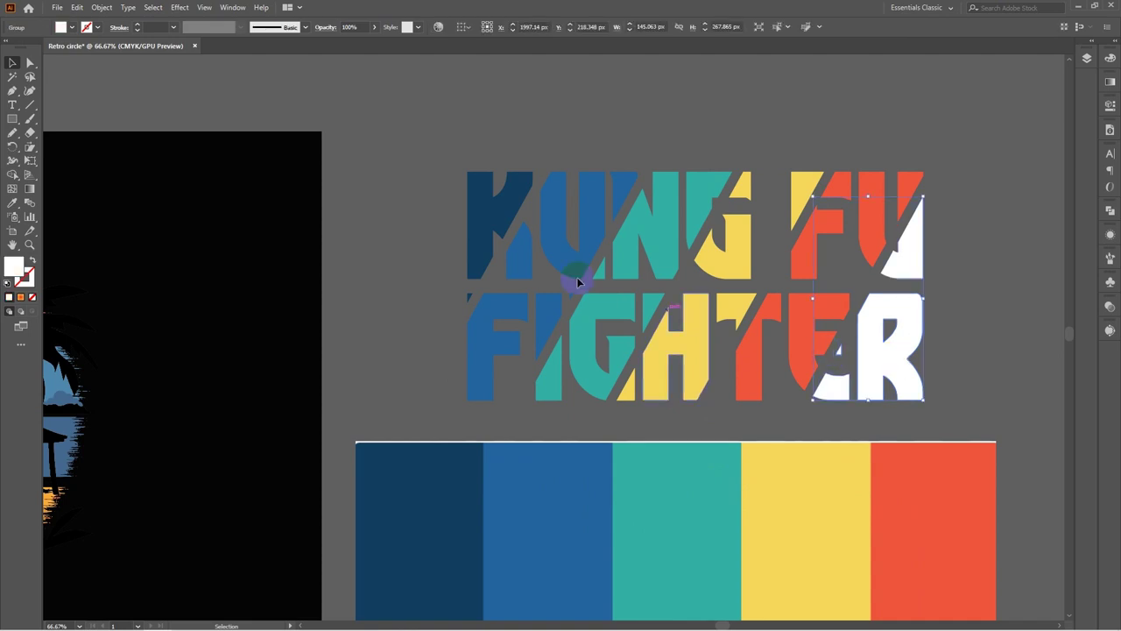
click(72, 28)
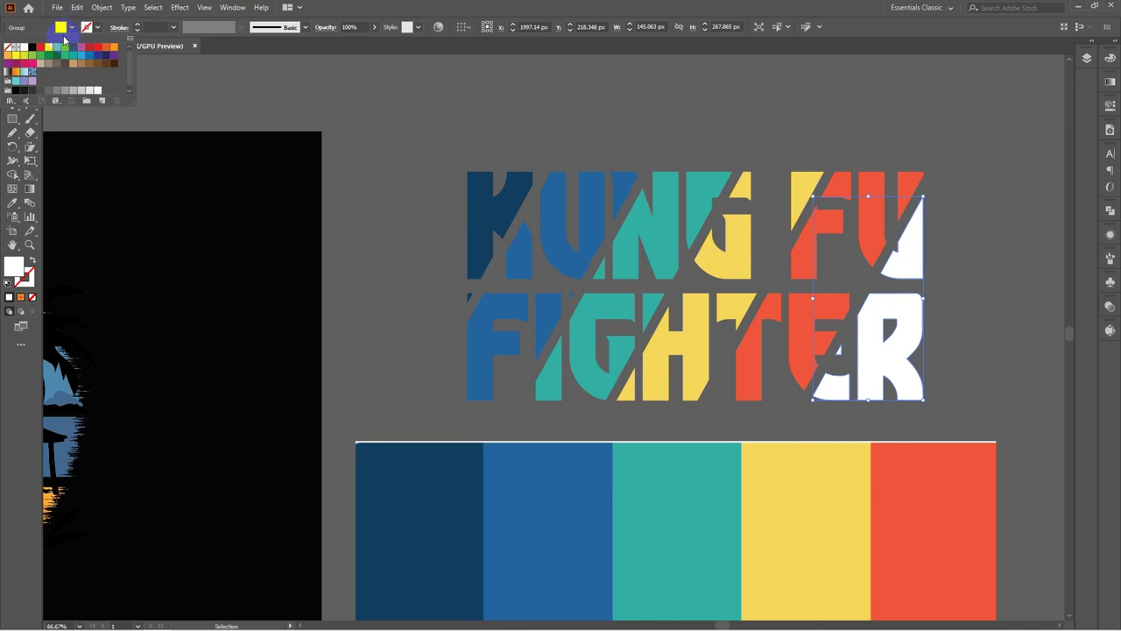
click(19, 261)
double_click(12, 270)
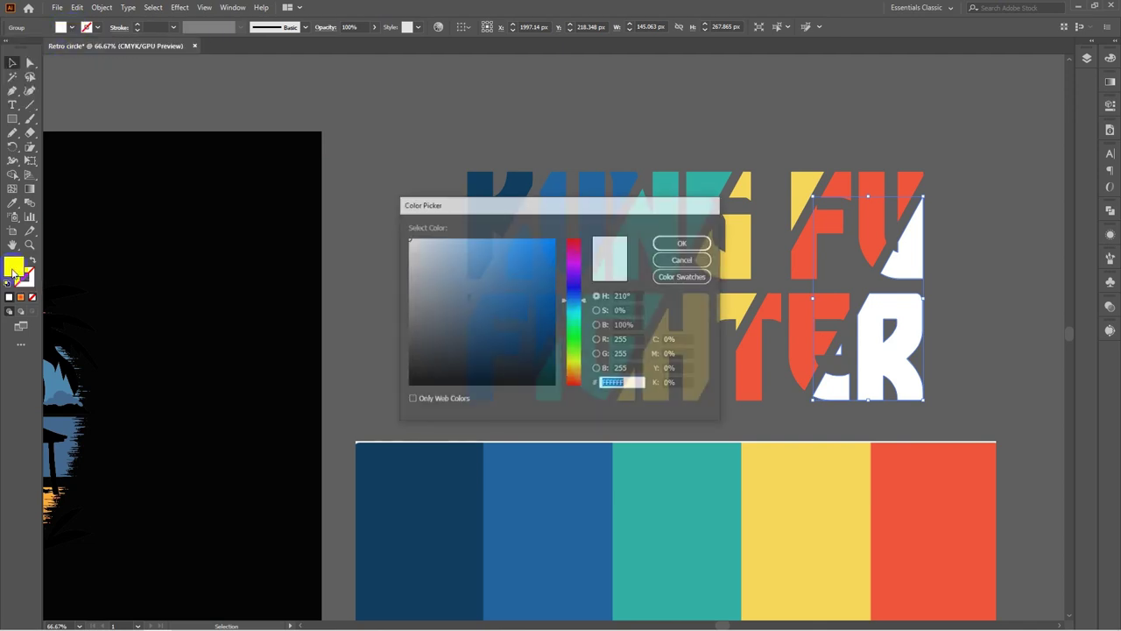
click(569, 362)
drag(569, 362, 575, 382)
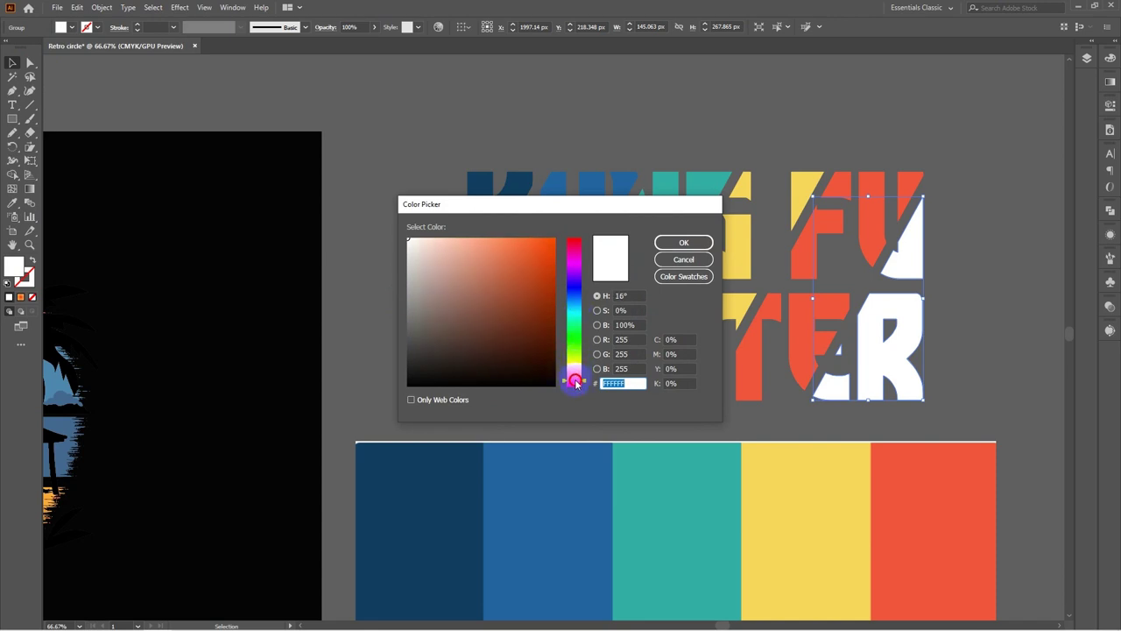
click(538, 298)
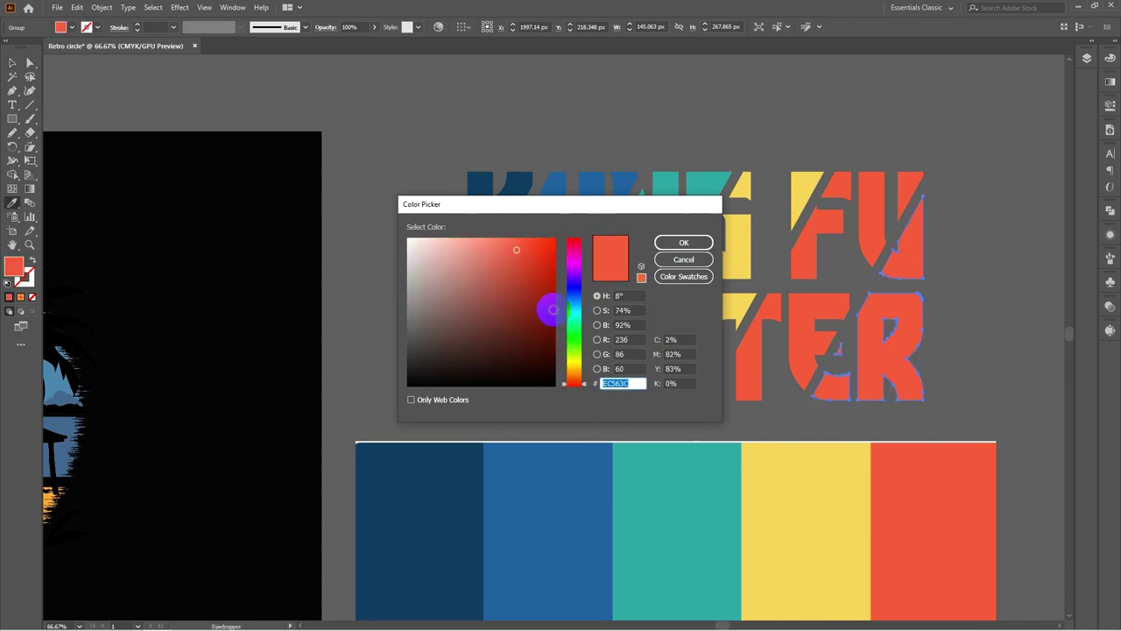
click(530, 261)
click(662, 243)
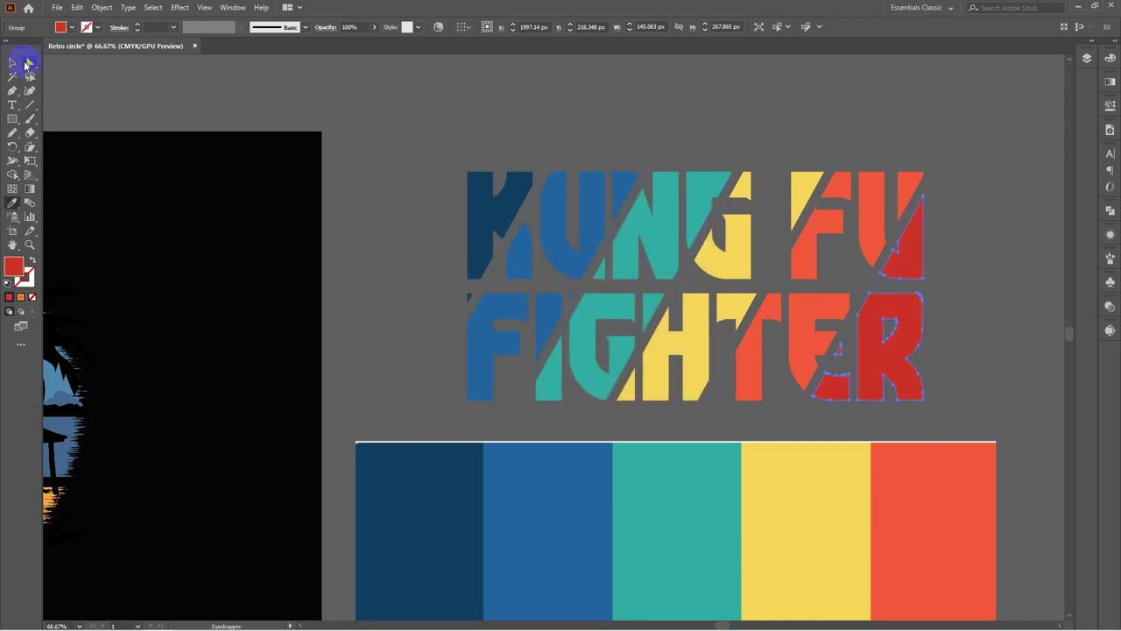
click(18, 62)
click(399, 118)
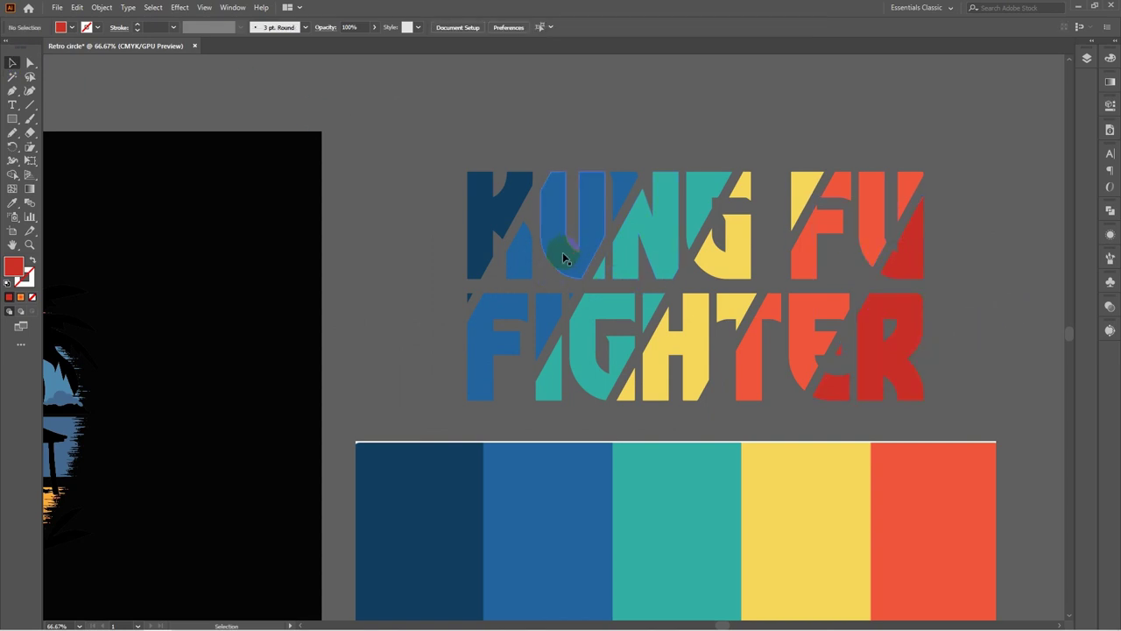
Change the fill of the second diagonal slice, containing most of the first U and the F, to a deep indigo blue
click(564, 257)
double_click(14, 266)
drag(574, 299, 573, 290)
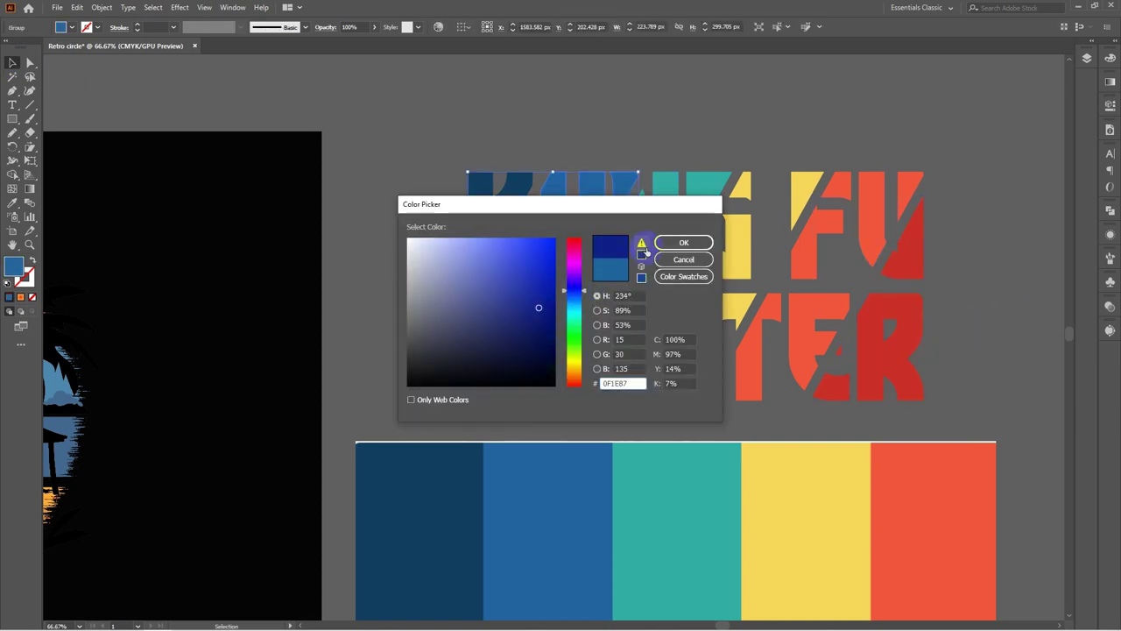
click(682, 243)
click(671, 147)
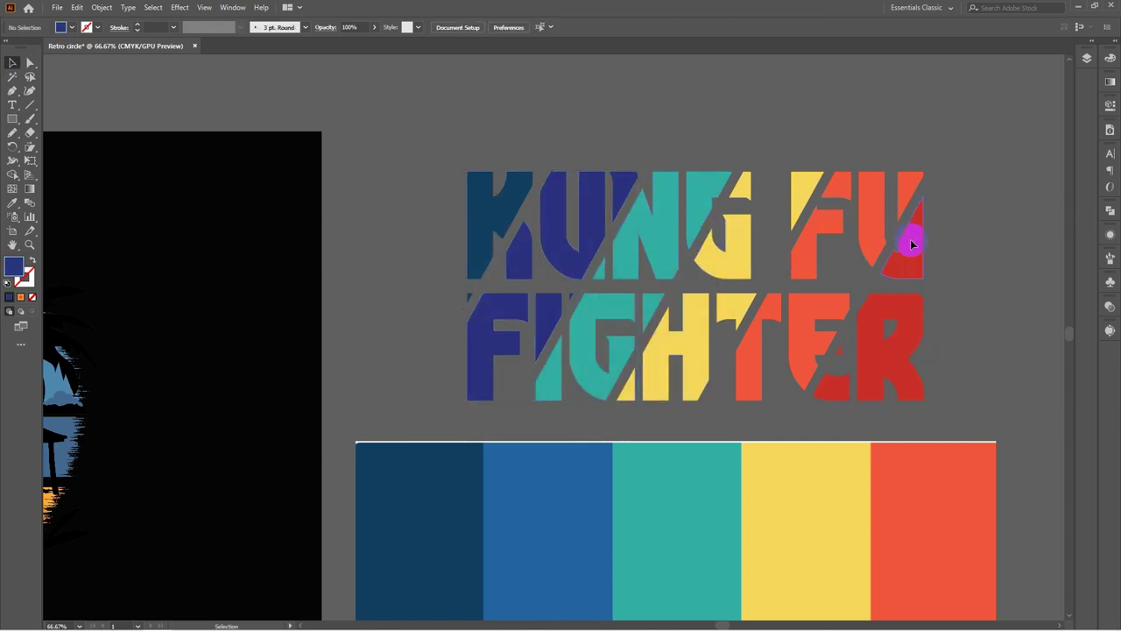
Select all six coloured diagonal slices of the KUNG FU FIGHTER lettering and group them
scroll(708, 446, down, 1)
scroll(876, 406, up, 2)
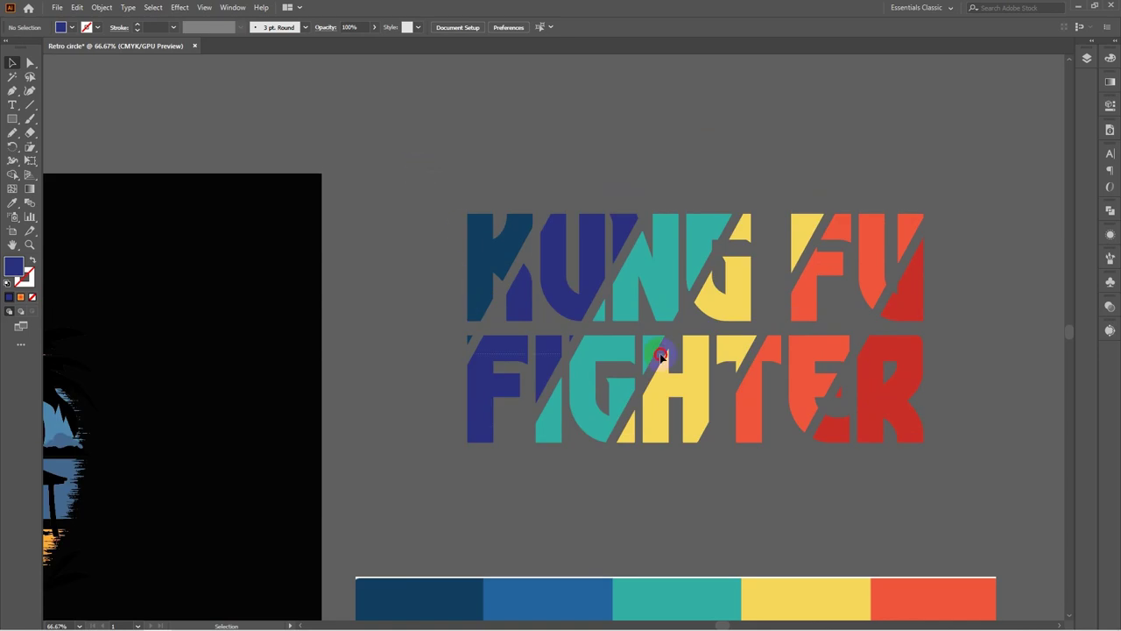
drag(661, 356, 976, 464)
click(990, 321)
click(503, 252)
shift+click(571, 290)
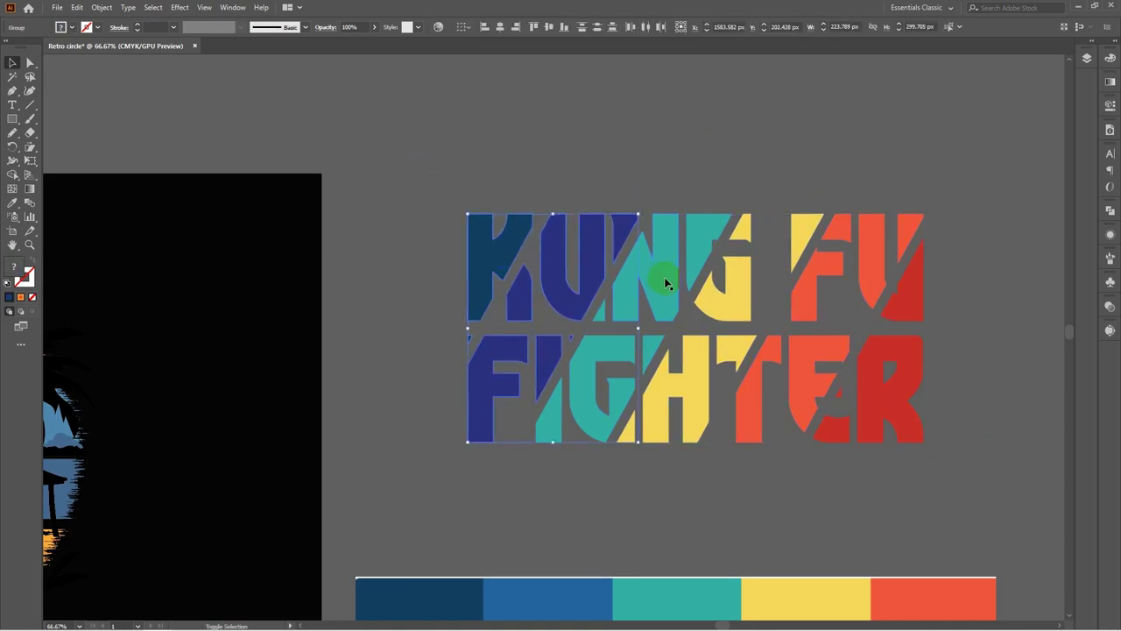
shift+click(664, 282)
shift+click(732, 293)
shift+click(808, 282)
shift+click(907, 306)
right_click(906, 306)
click(955, 397)
click(958, 394)
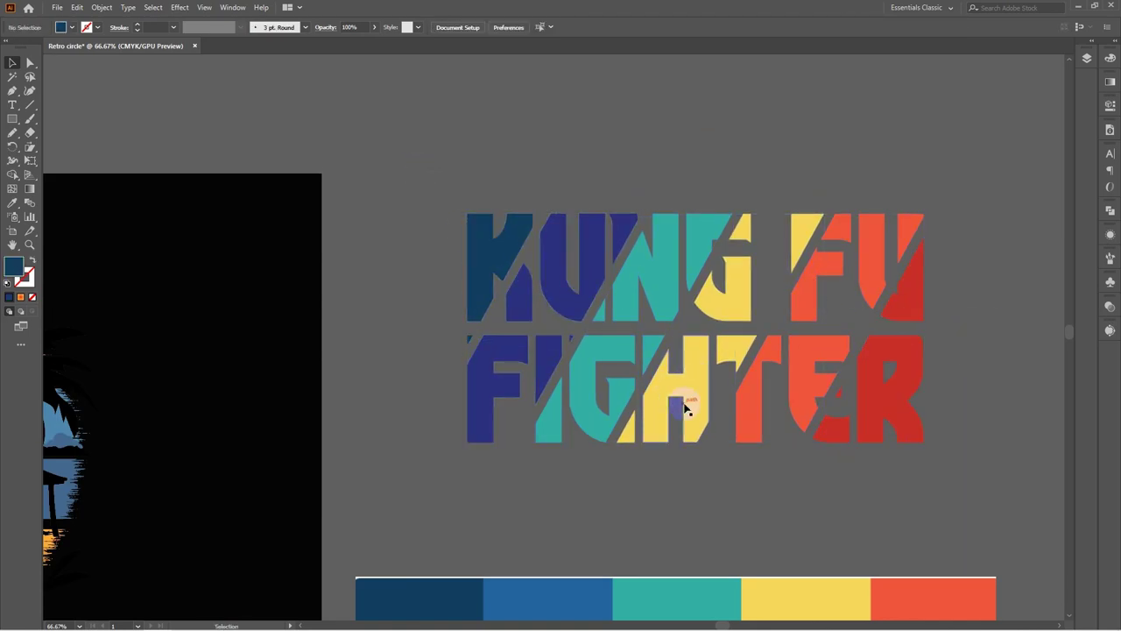
Move the lettering group aside and delete the stray unfilled paths left behind at its former place
drag(685, 408, 574, 313)
drag(738, 438, 689, 214)
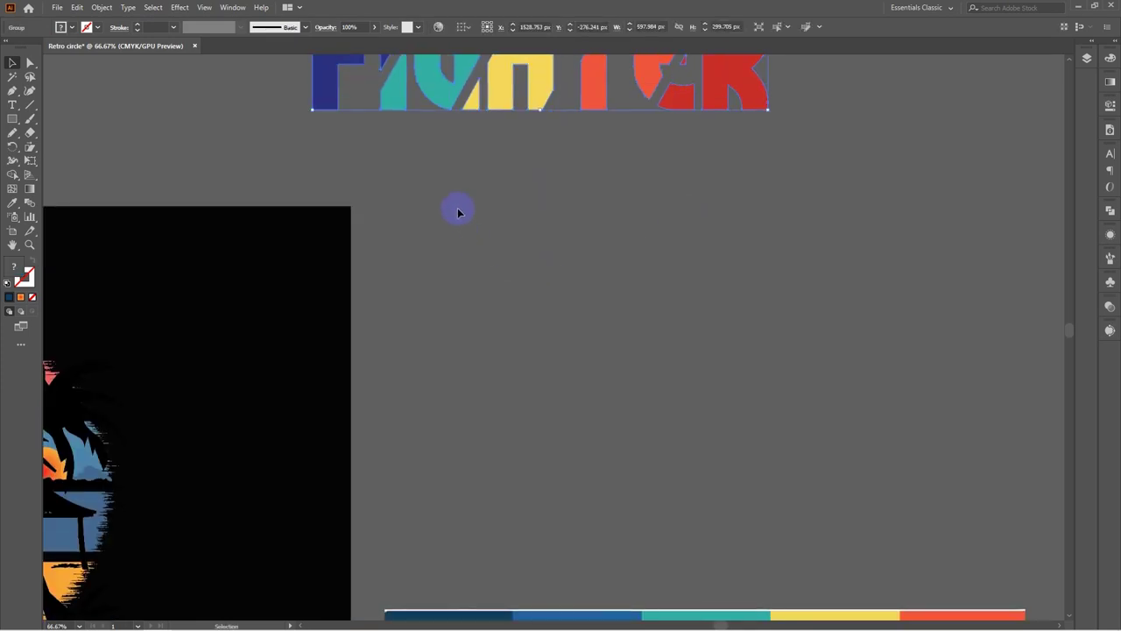
drag(458, 212, 1037, 520)
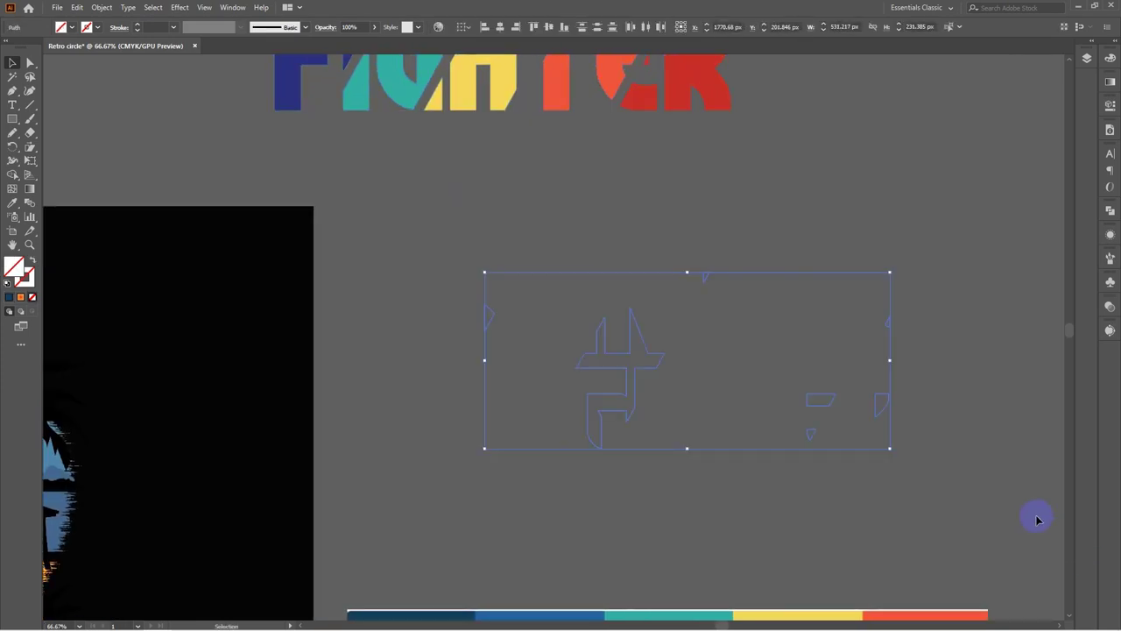
click(733, 380)
Reposition the grouped KUNG FU FIGHTER lettering on the empty canvas beside the black background
scroll(711, 297, up, 4)
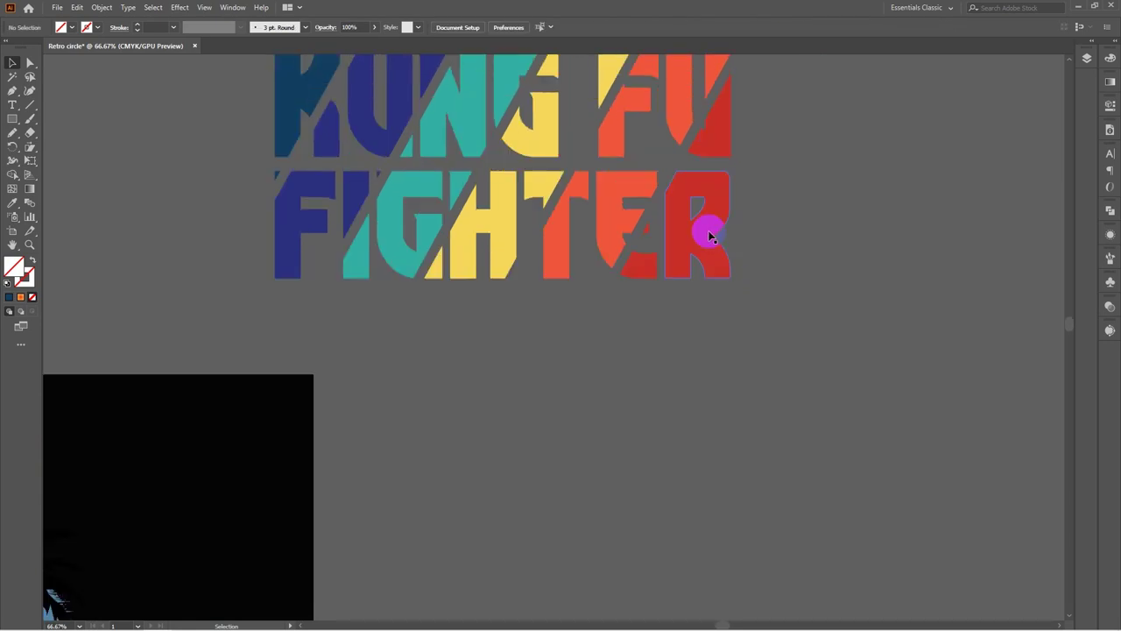
drag(706, 226, 754, 316)
click(861, 270)
drag(773, 233, 814, 241)
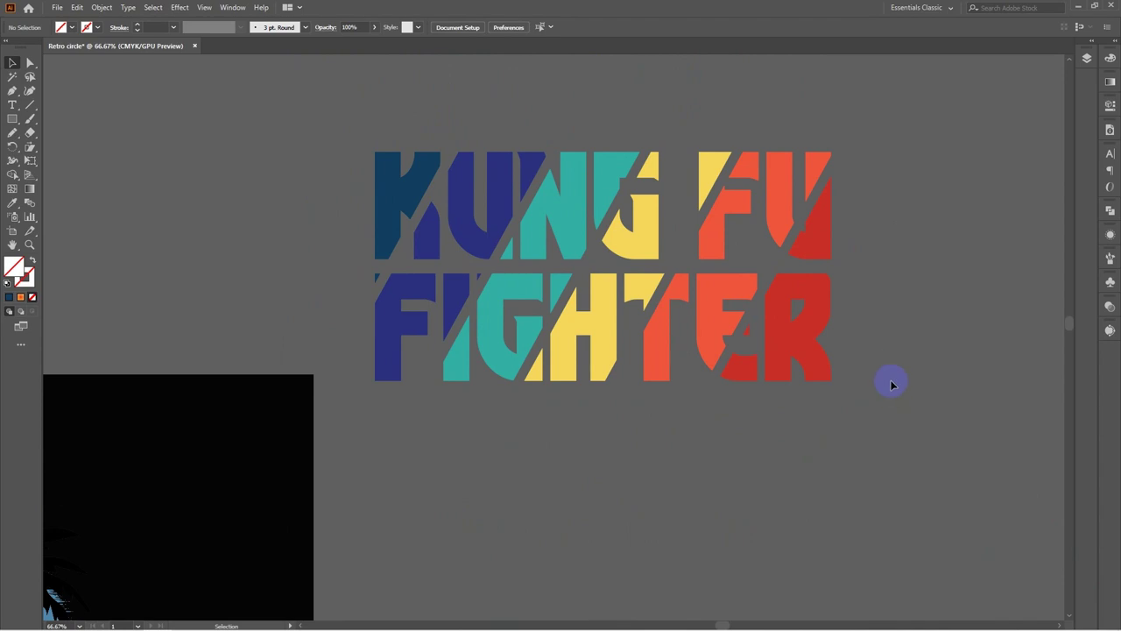
drag(621, 321, 682, 394)
drag(844, 402, 751, 230)
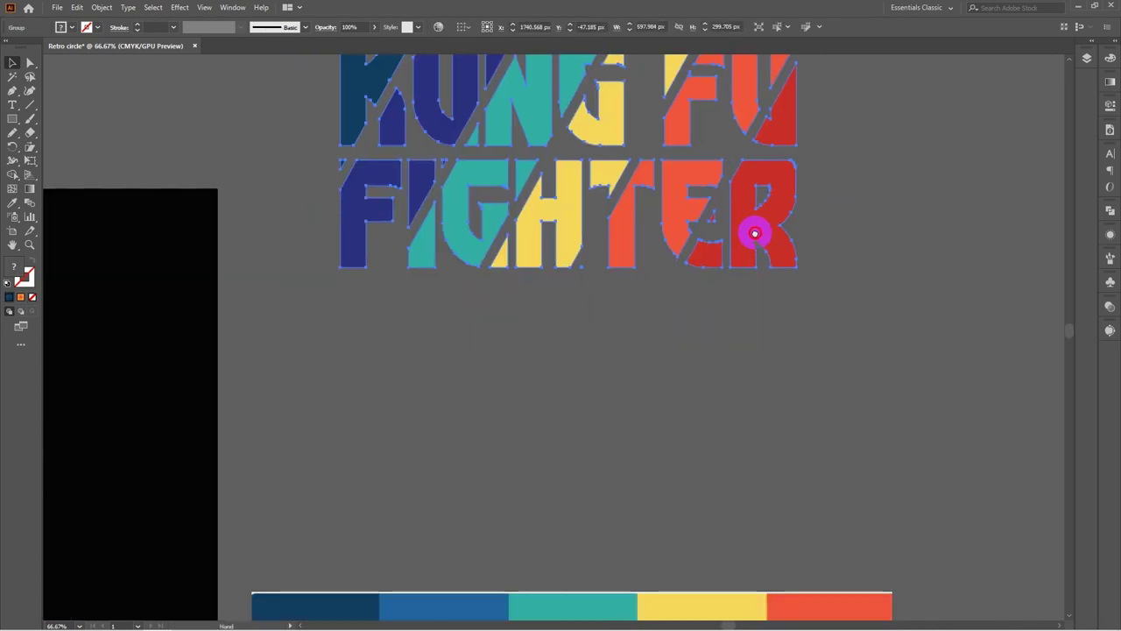
click(883, 216)
drag(876, 200, 966, 285)
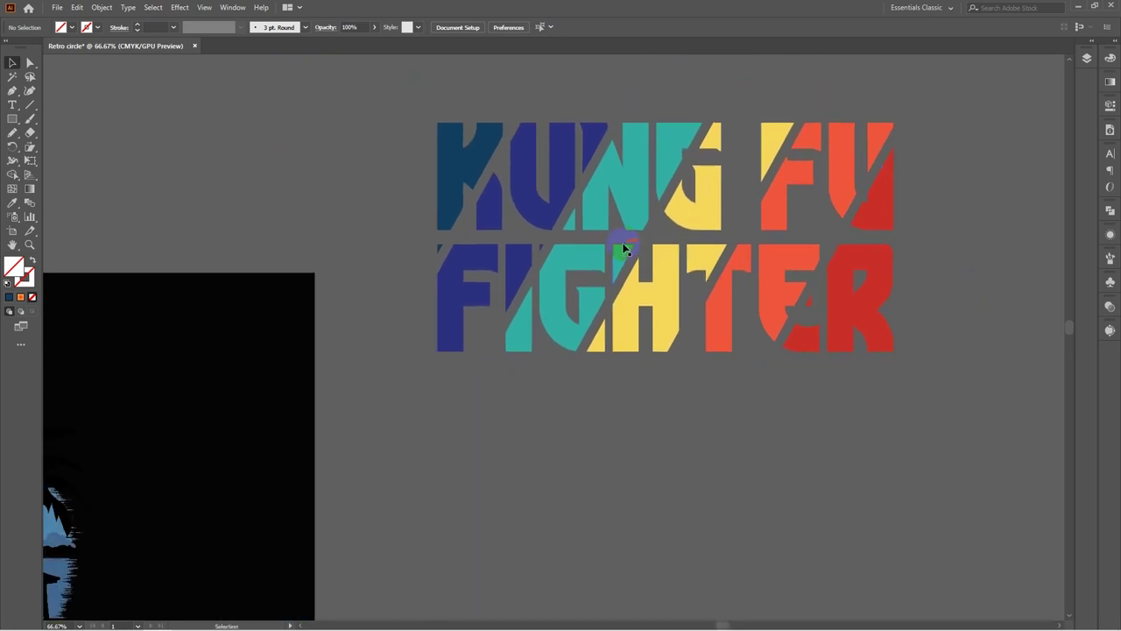
drag(574, 256, 576, 369)
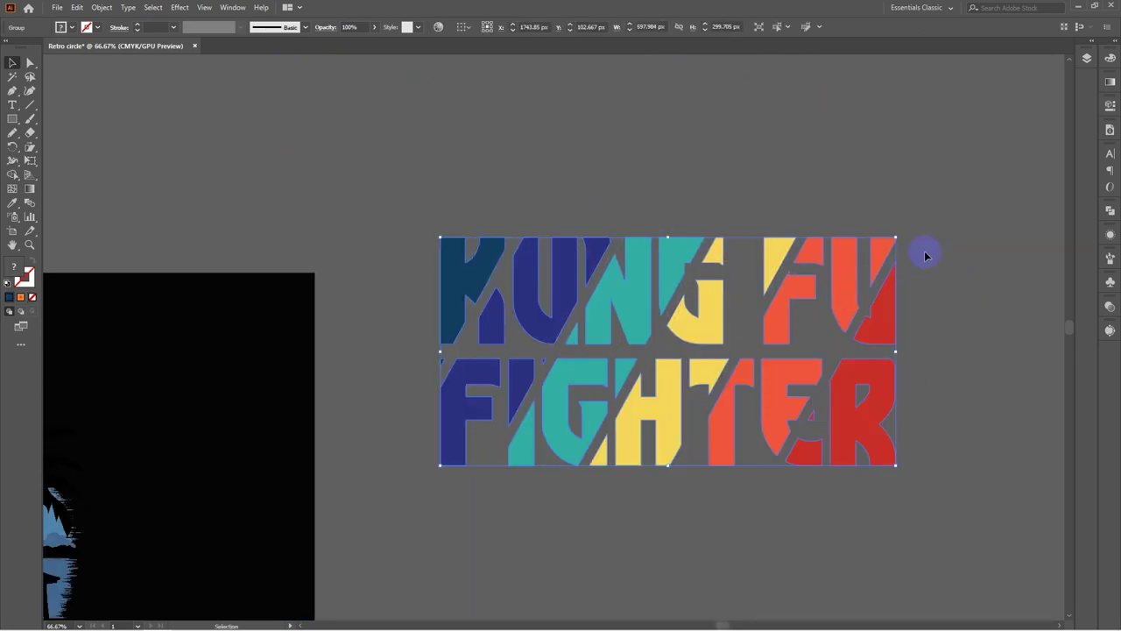
Switch to Chrome and search Google for "grunge vector", showing the image results
mouse_move(120, 628)
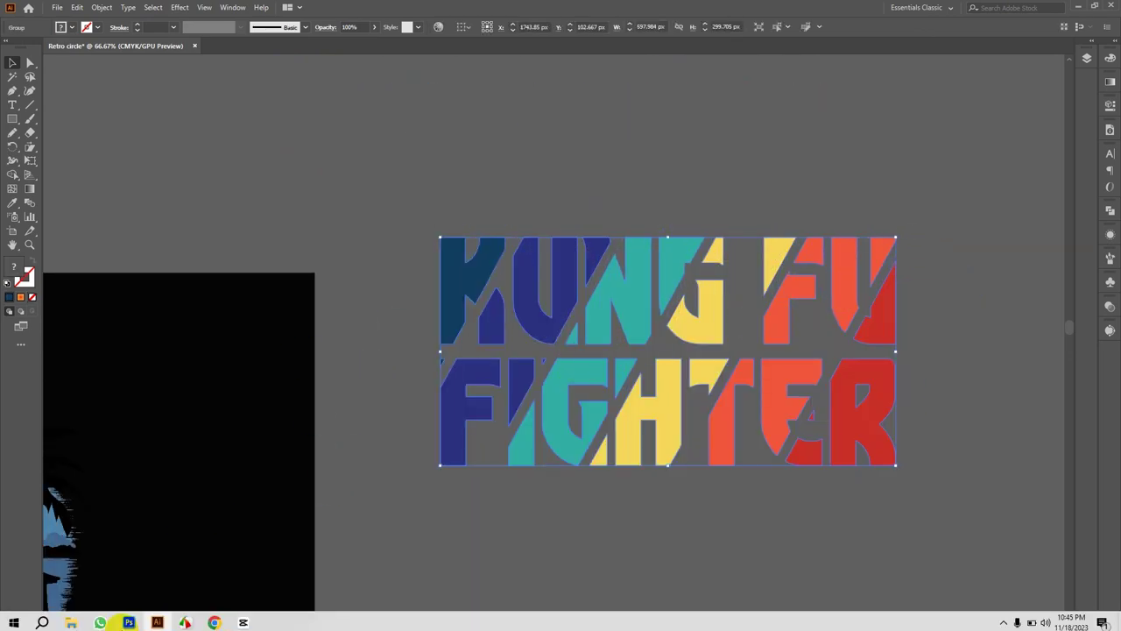
click(215, 620)
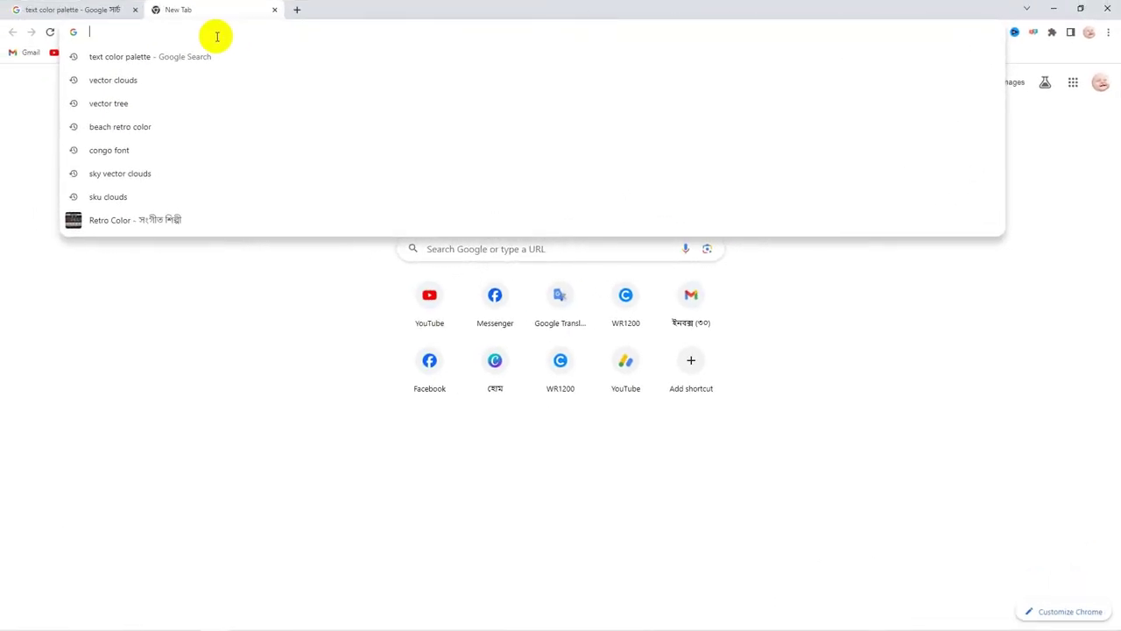
text(Grun)
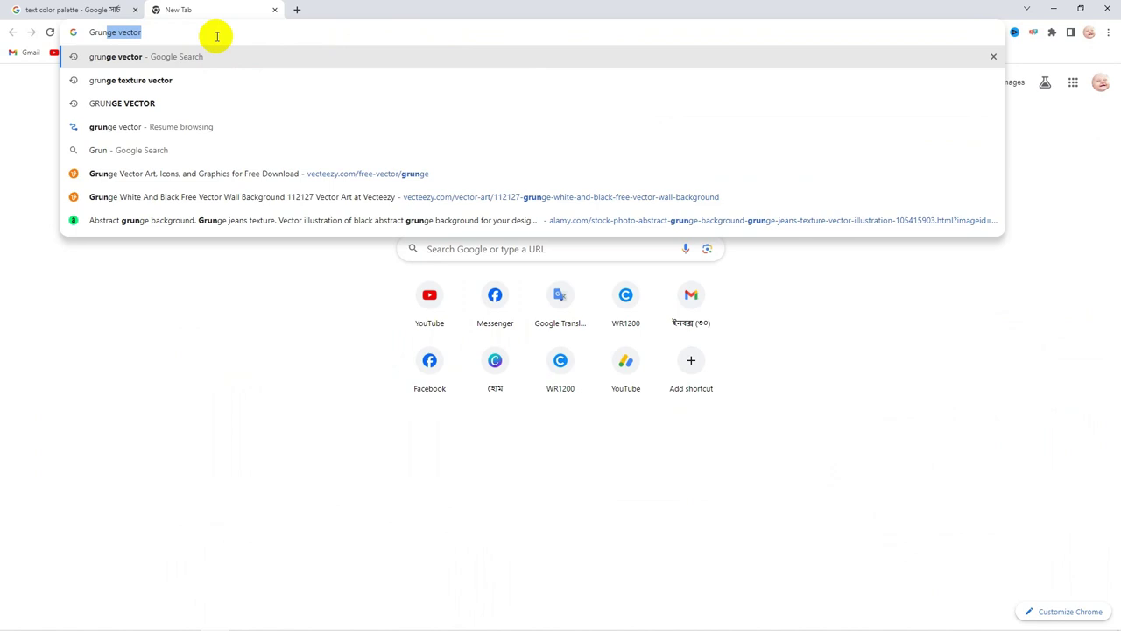
text(ge )
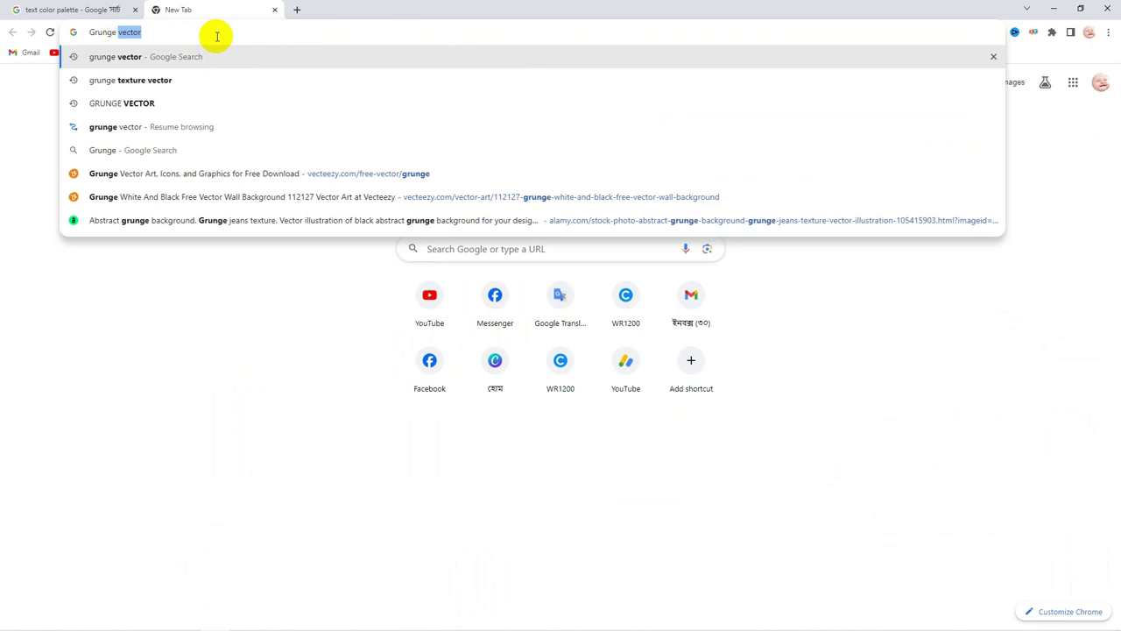
text(Vectot)
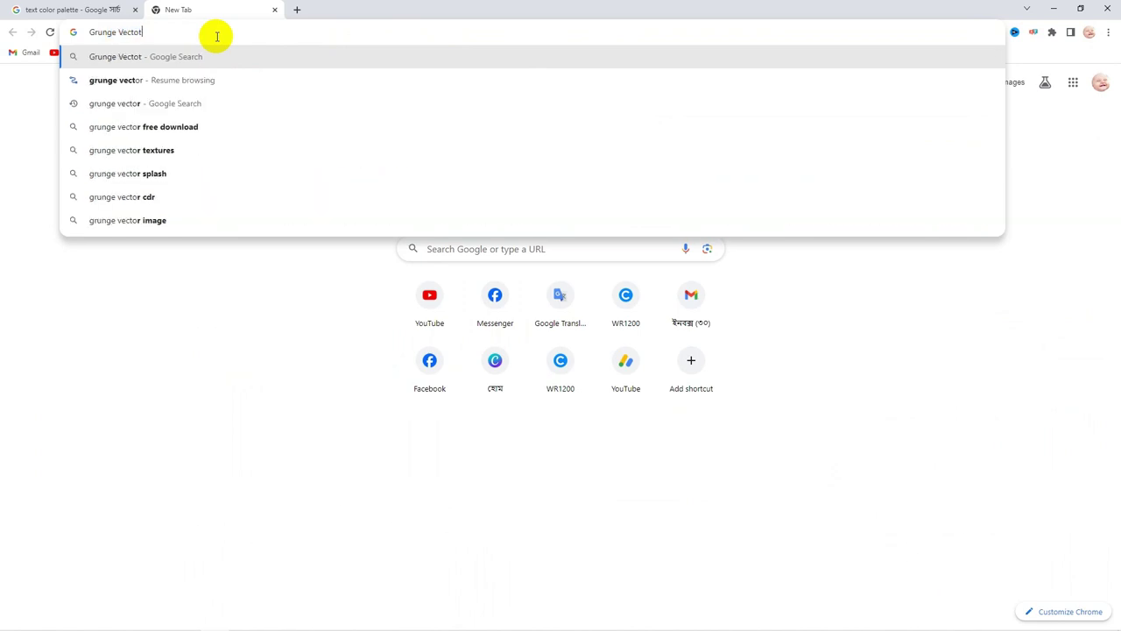
key(BackSpace)
key(Return)
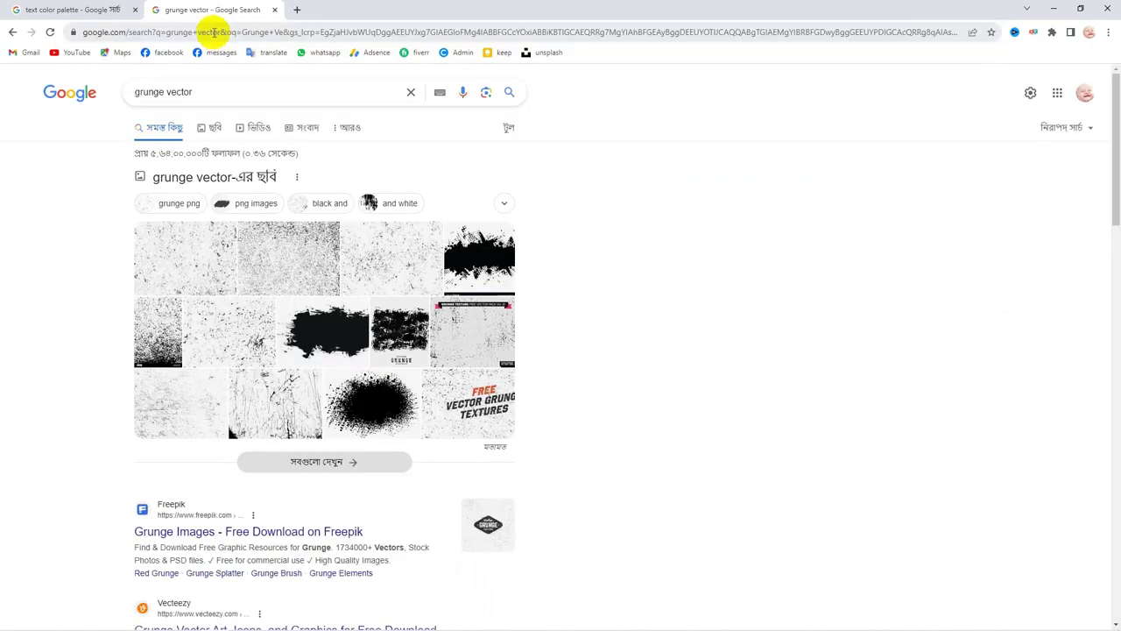
scroll(225, 371, down, 1)
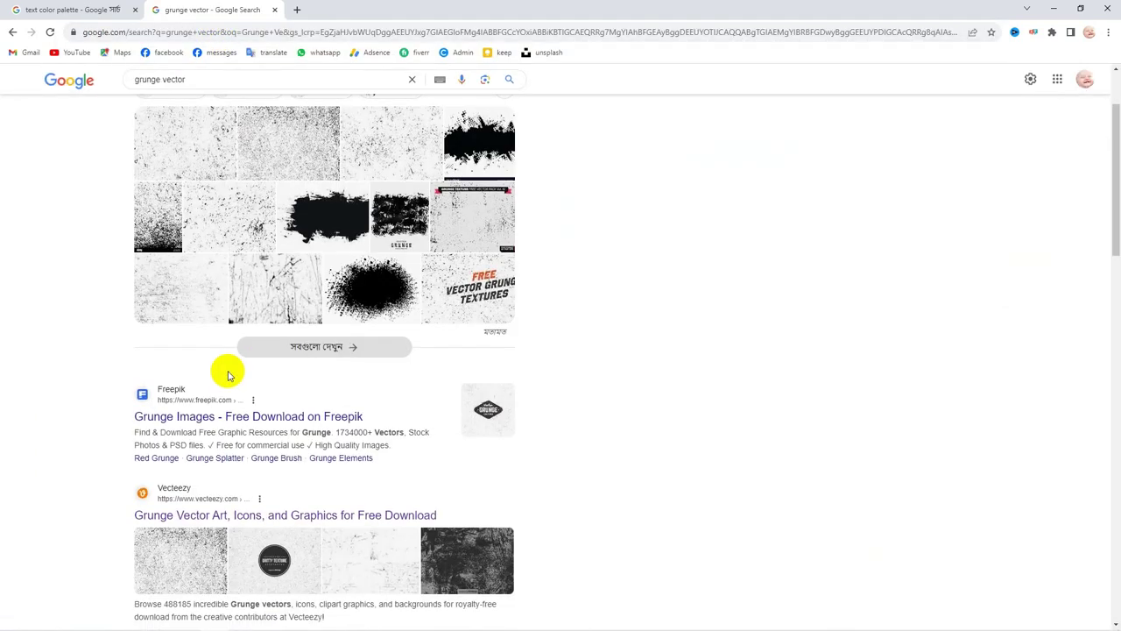
scroll(206, 127, up, 2)
click(206, 130)
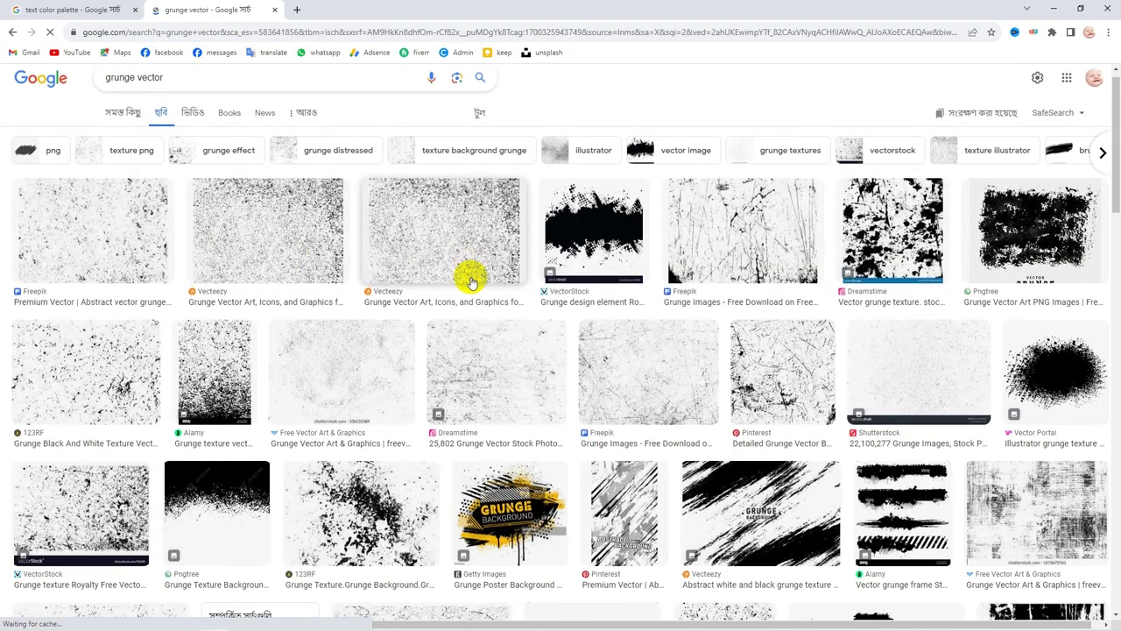
Copy the Vecteezy "Grunge Illustrator Vector Art" texture with fine dark speckles from the image results
scroll(470, 281, down, 10)
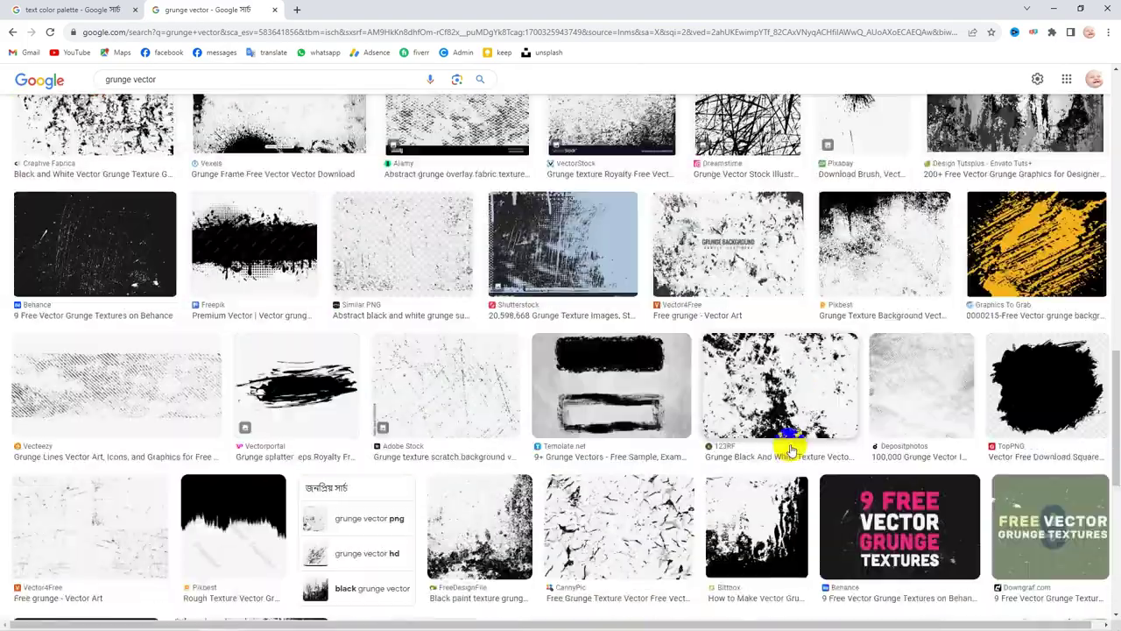
scroll(791, 449, down, 10)
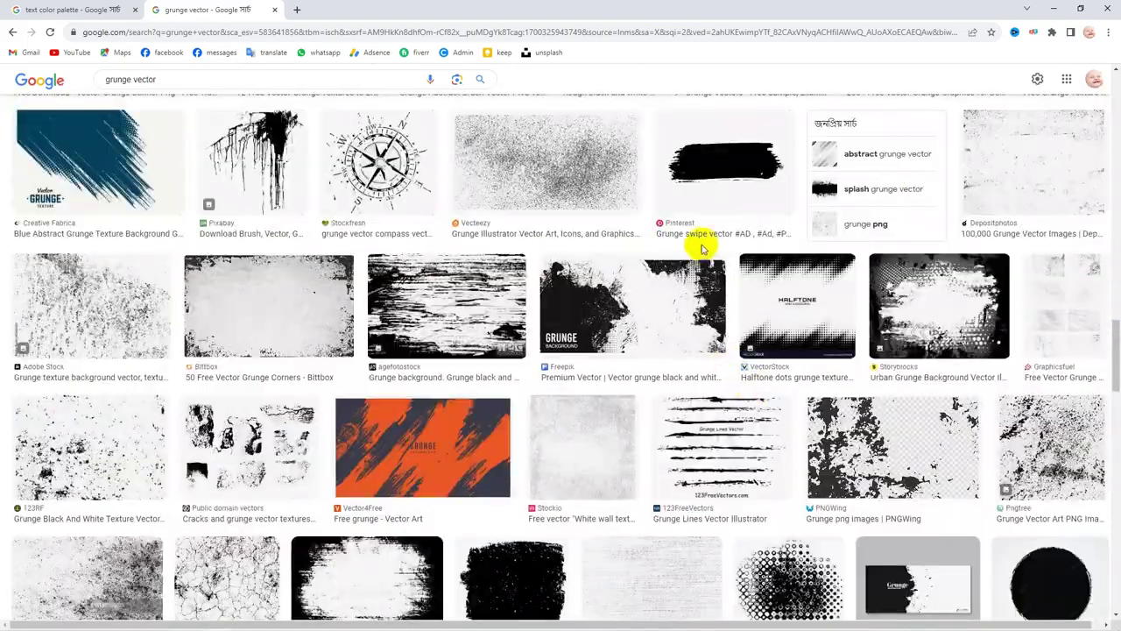
click(533, 168)
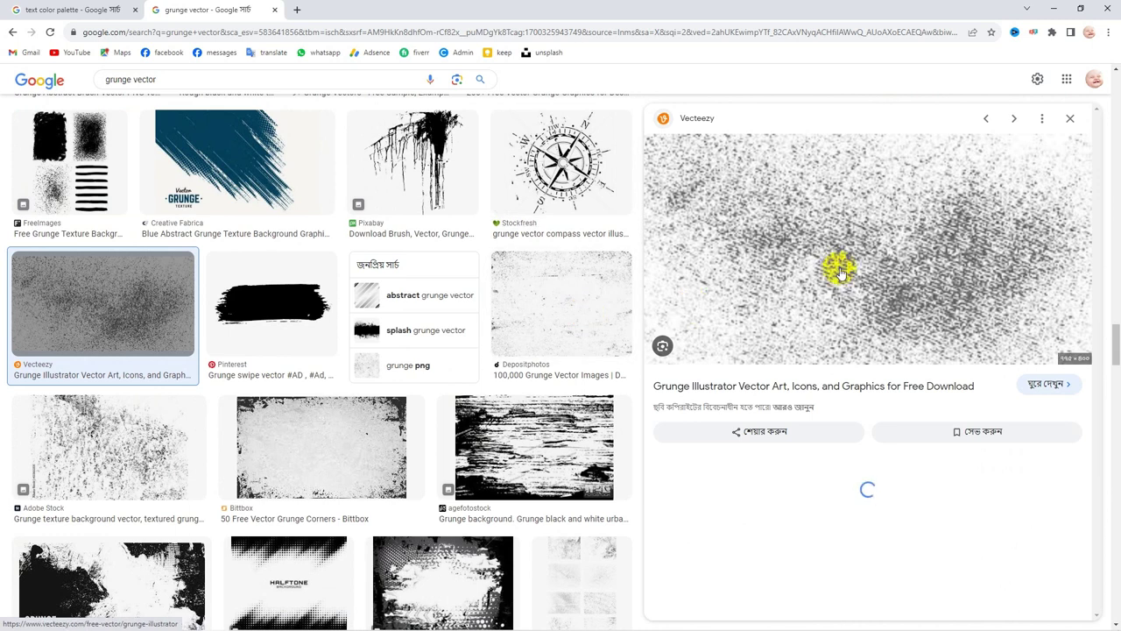
right_click(835, 232)
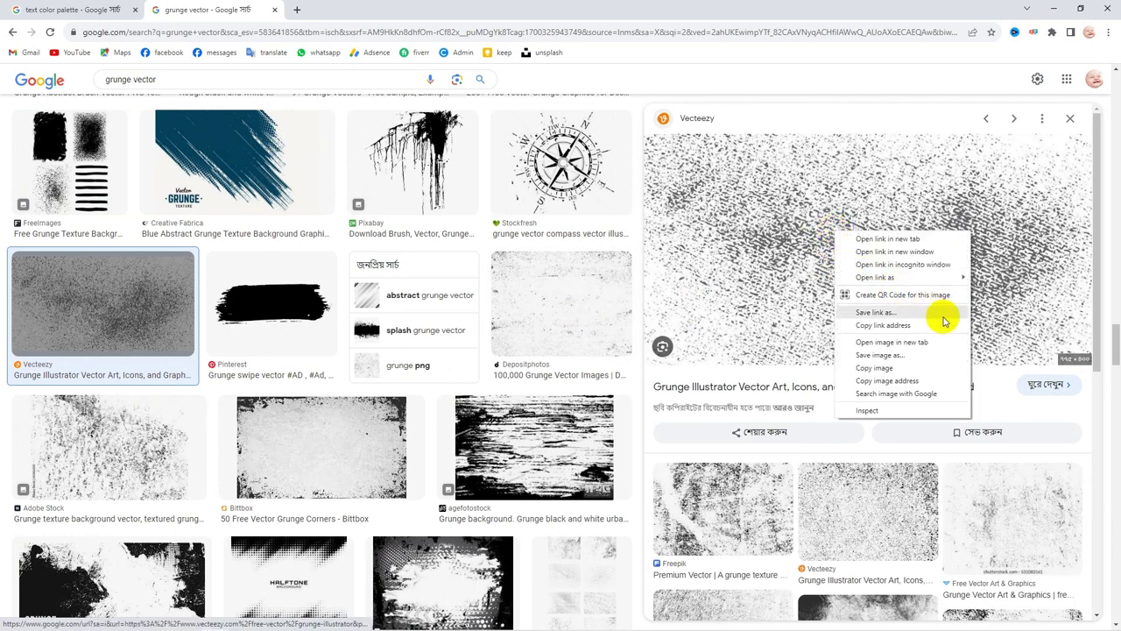
click(910, 366)
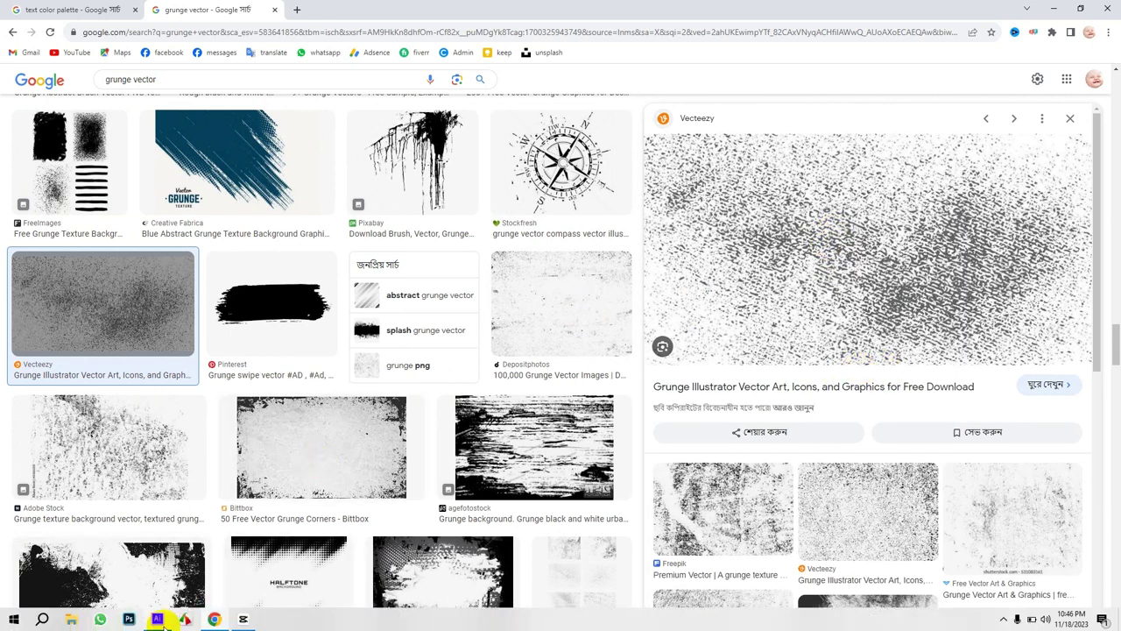
Switch back to Illustrator, paste the copied grunge texture and place it over the KUNG FU FIGHTER lettering
click(152, 621)
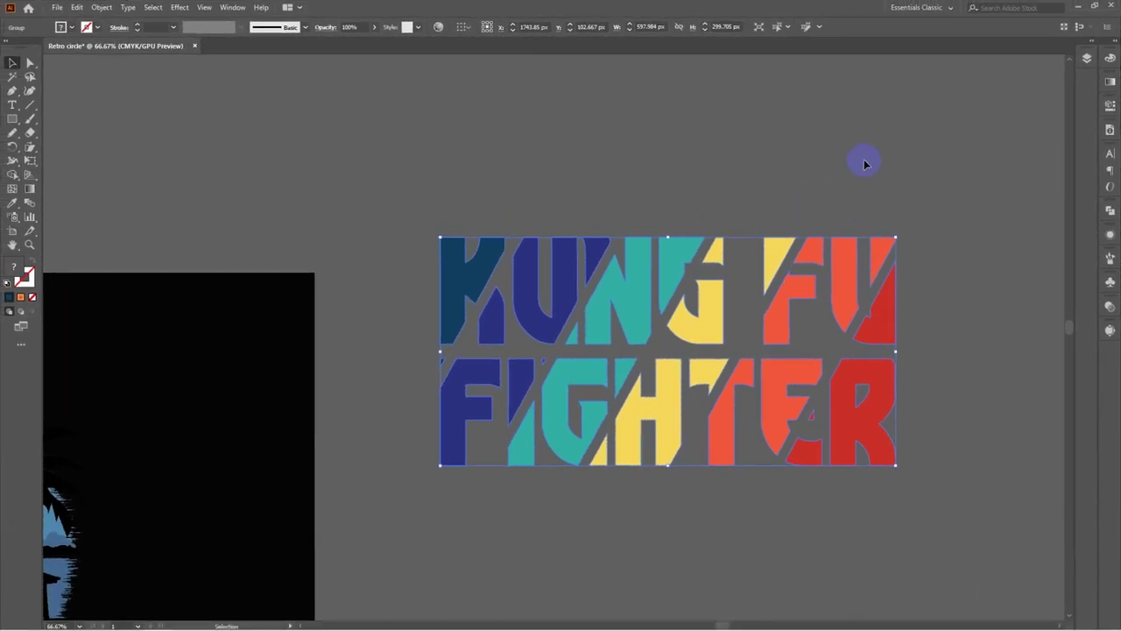
click(865, 164)
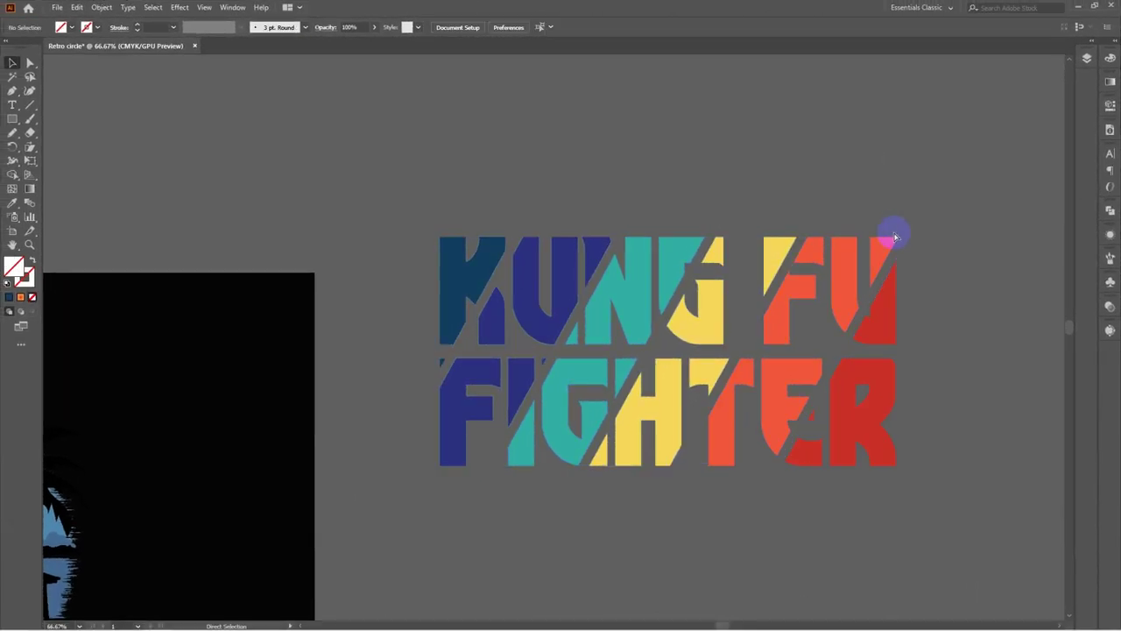
key(ctrl+v)
drag(578, 266, 700, 284)
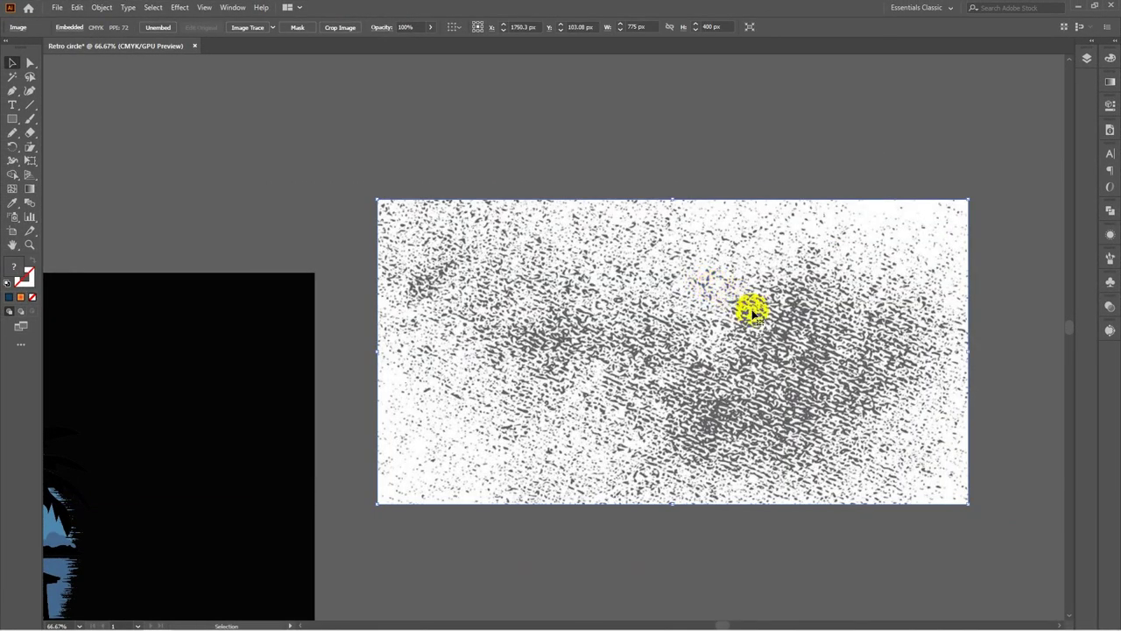
Move the colour palette image out from under the grunge texture to the empty canvas below the black background
drag(749, 310, 728, 294)
scroll(832, 385, down, 5)
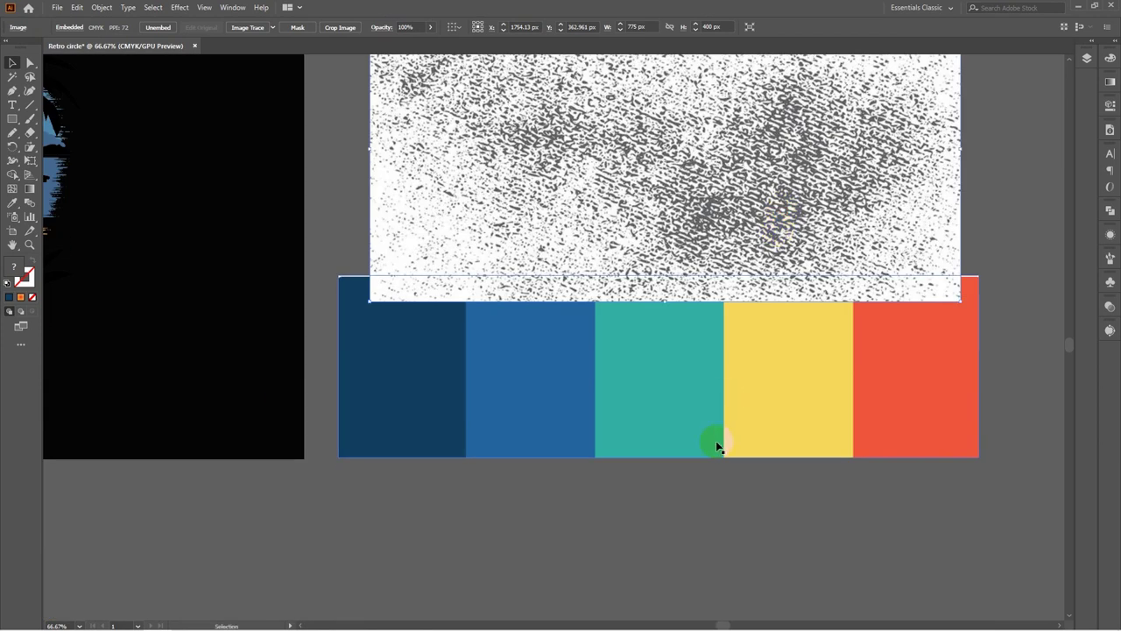
drag(718, 403, 451, 559)
click(859, 501)
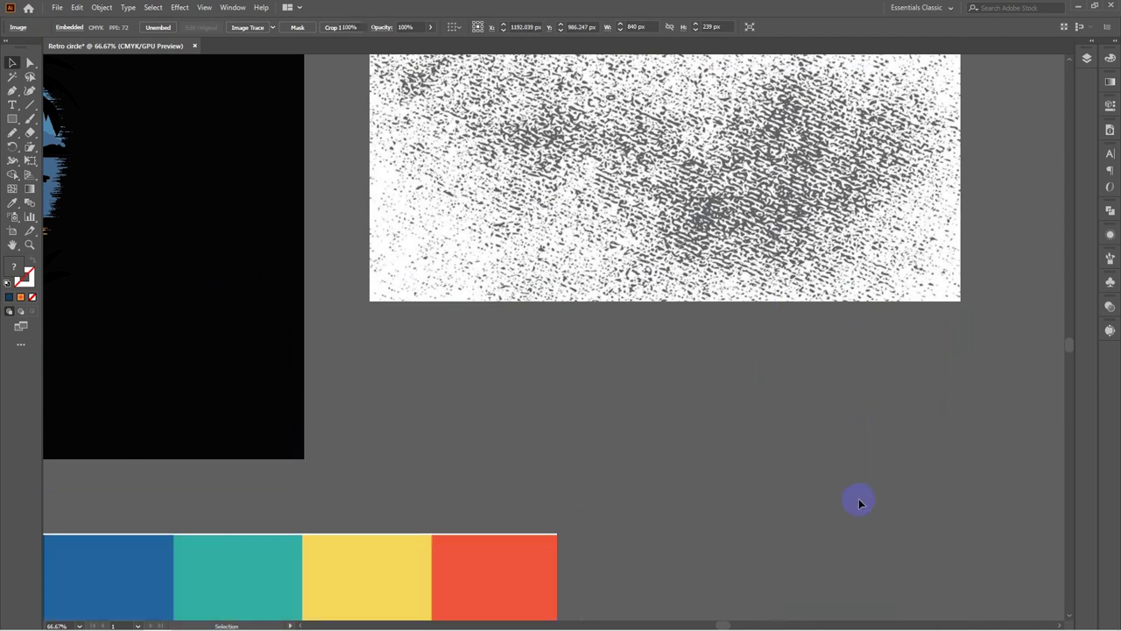
Move the grunge texture down off the KUNG FU FIGHTER lettering and place it back over the letters
drag(959, 350, 946, 558)
drag(774, 319, 789, 436)
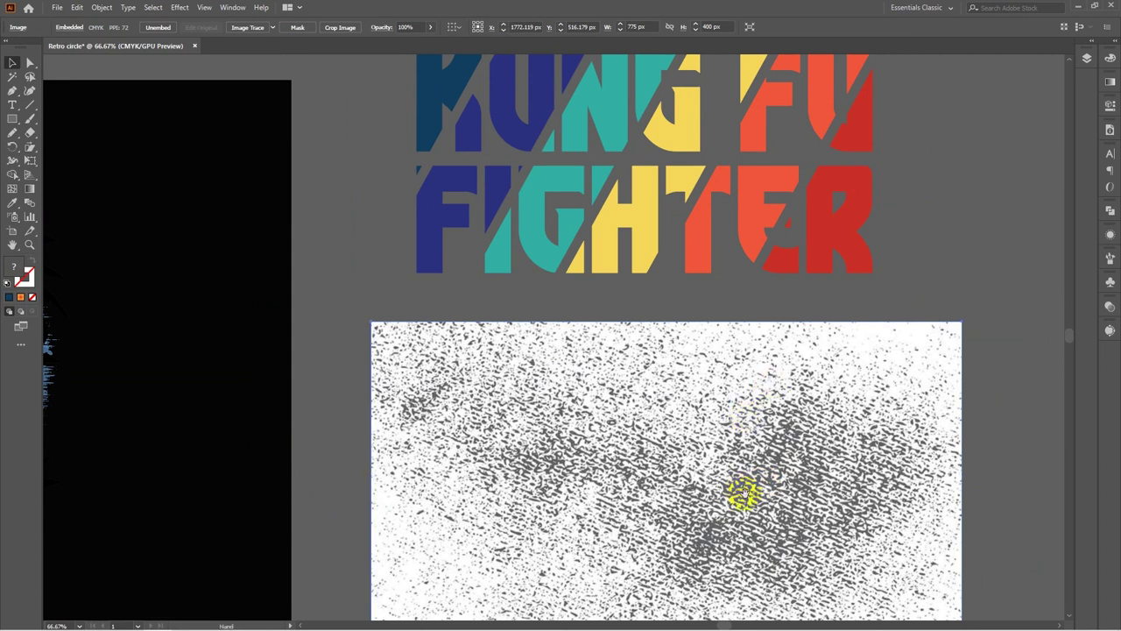
drag(740, 493, 724, 242)
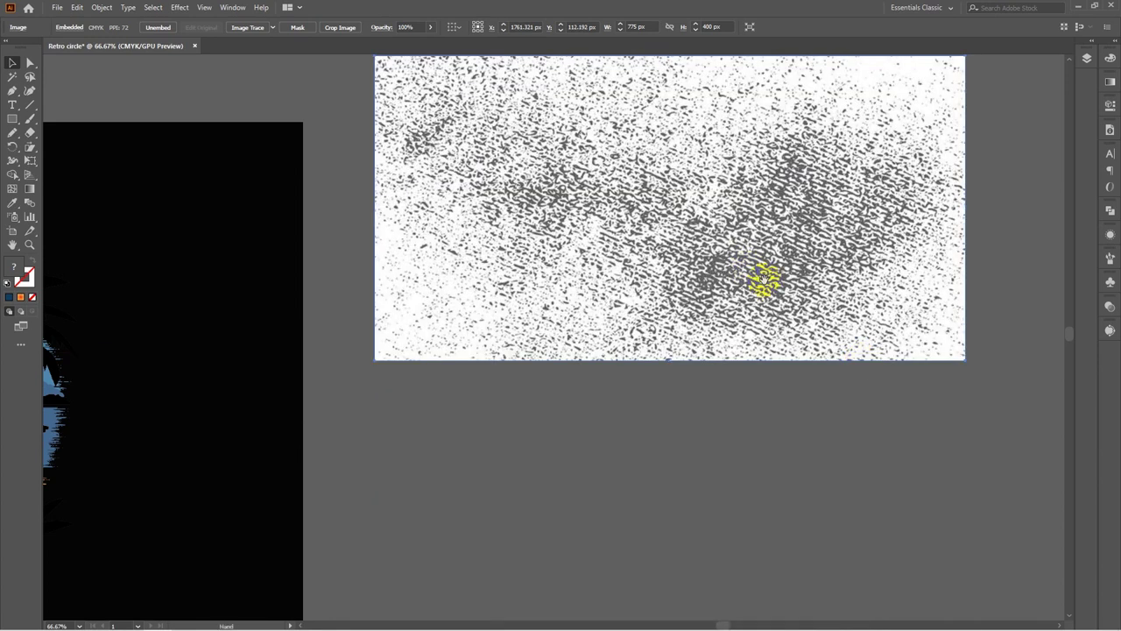
drag(762, 278, 700, 382)
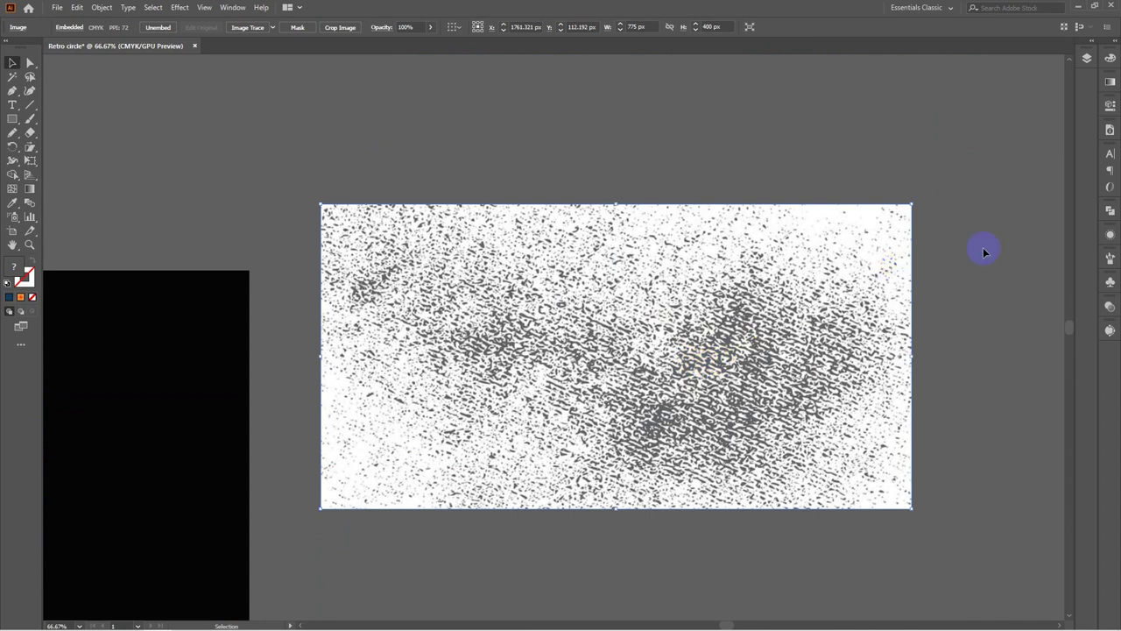
Cut the grunge texture image from the canvas, uncovering the KUNG FU FIGHTER lettering
click(921, 251)
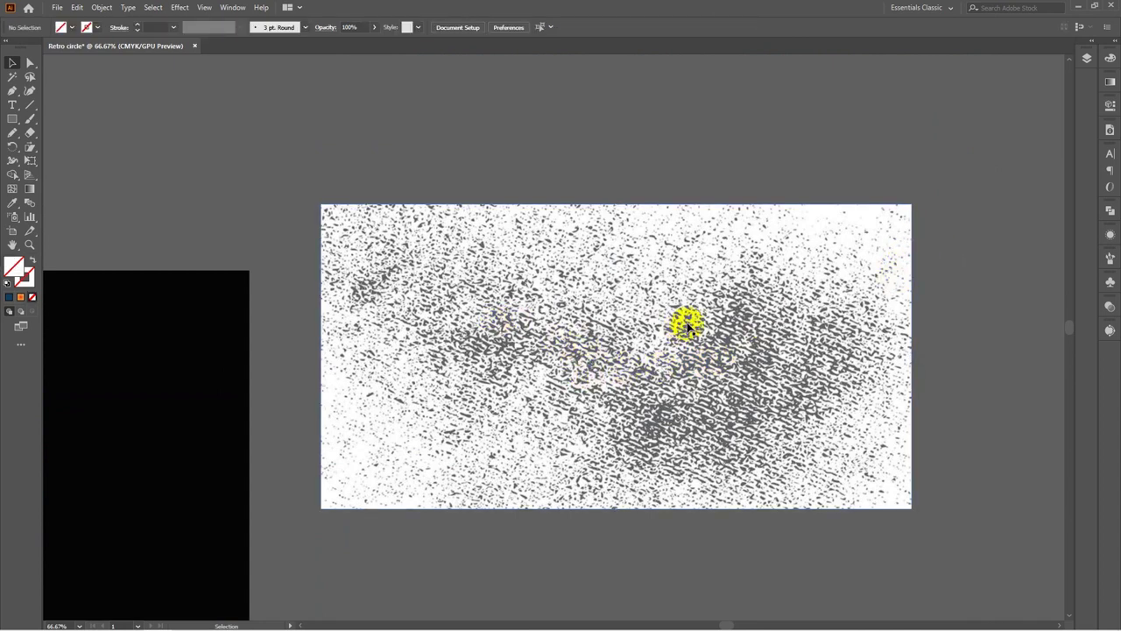
drag(701, 283, 690, 343)
key(Delete)
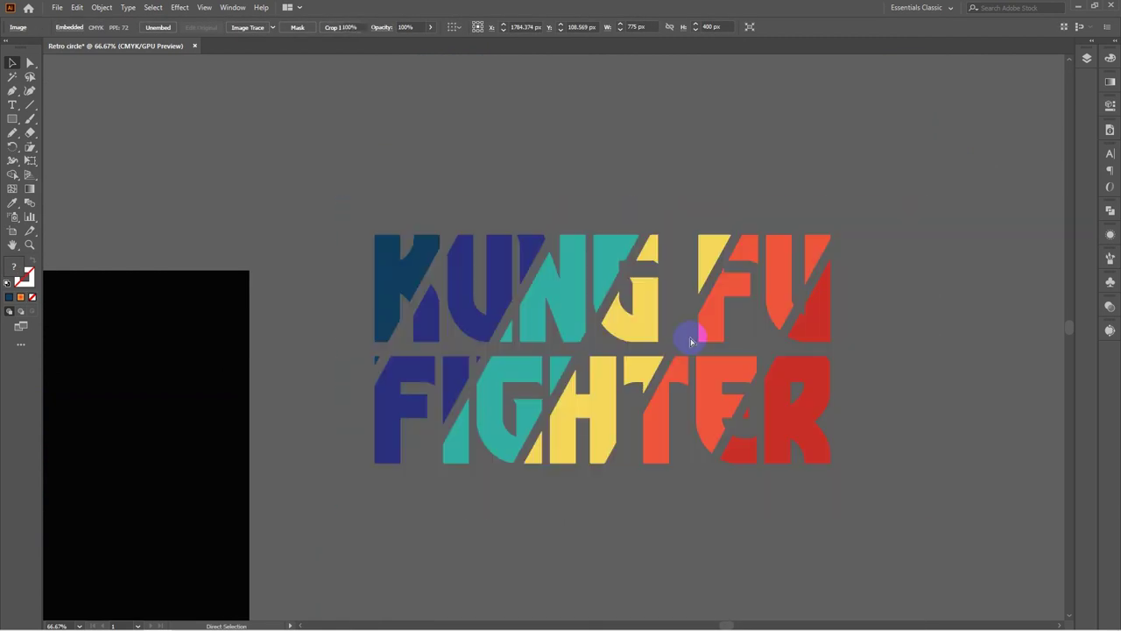
Make an opacity mask for the grouped KUNG FU FIGHTER lettering with Clip turned off
click(425, 267)
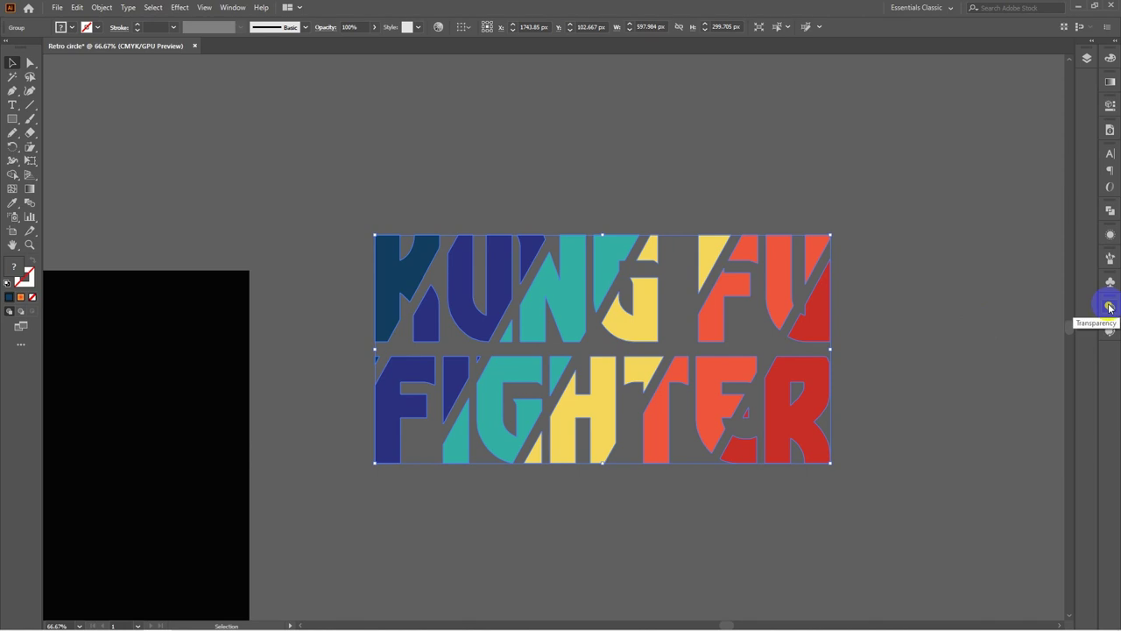
click(1109, 306)
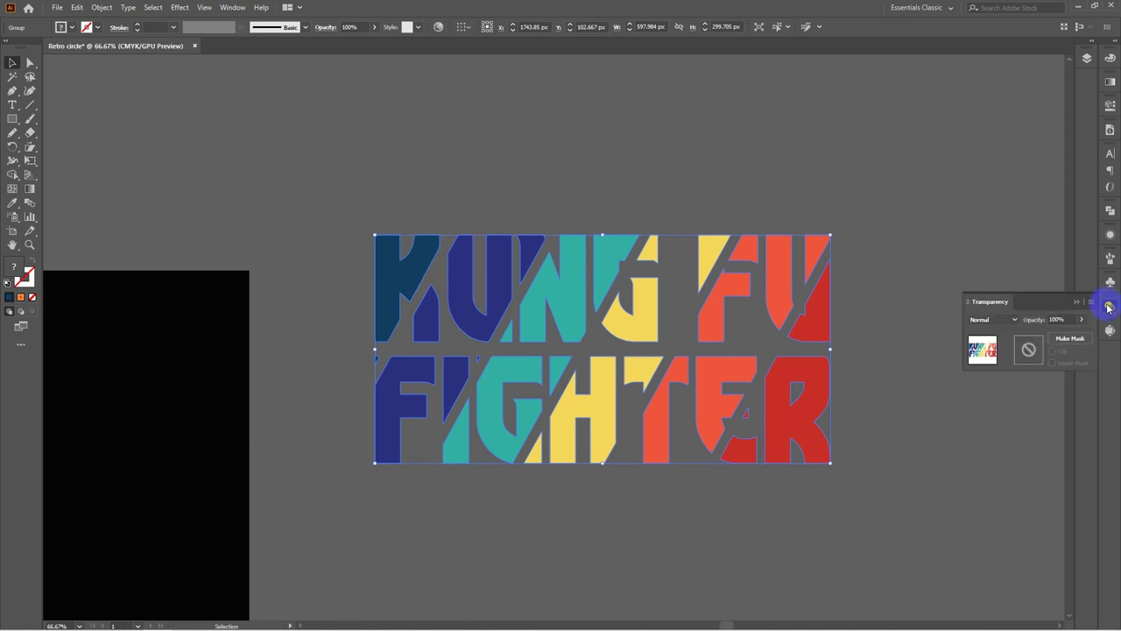
click(1067, 339)
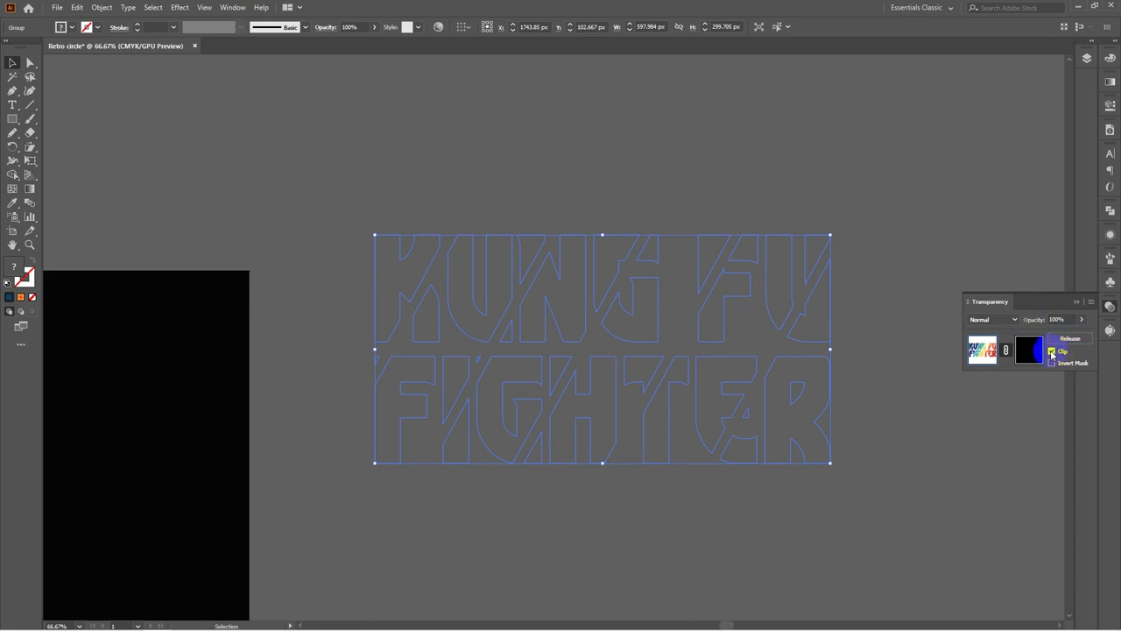
click(1051, 352)
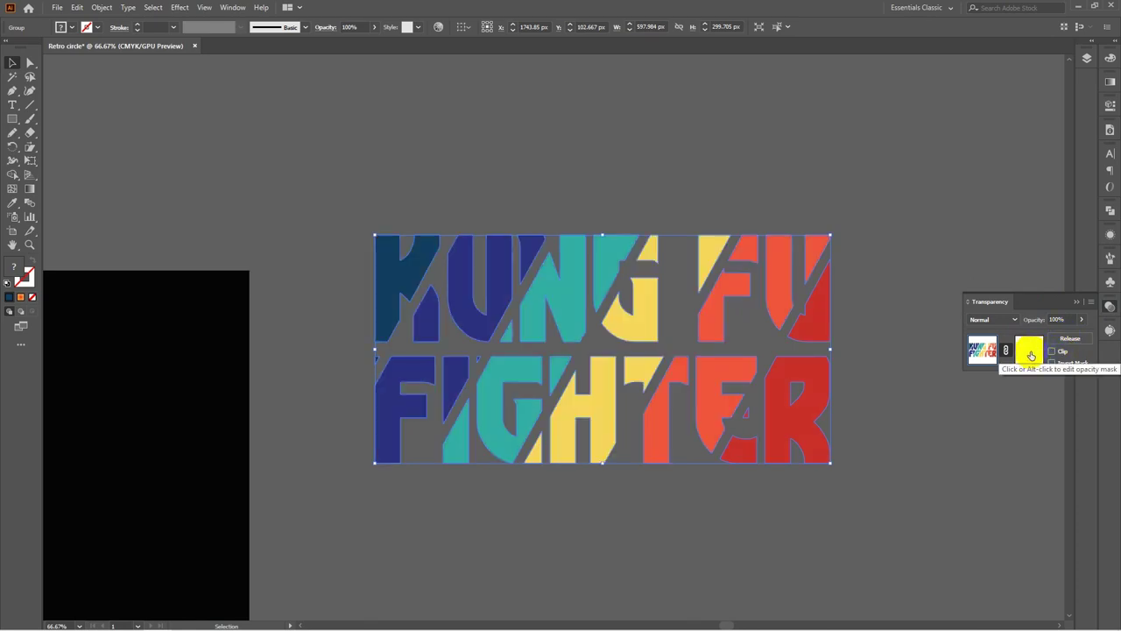
Paste the grunge texture into the lettering's opacity mask and shift it sideways over the letters
click(1028, 353)
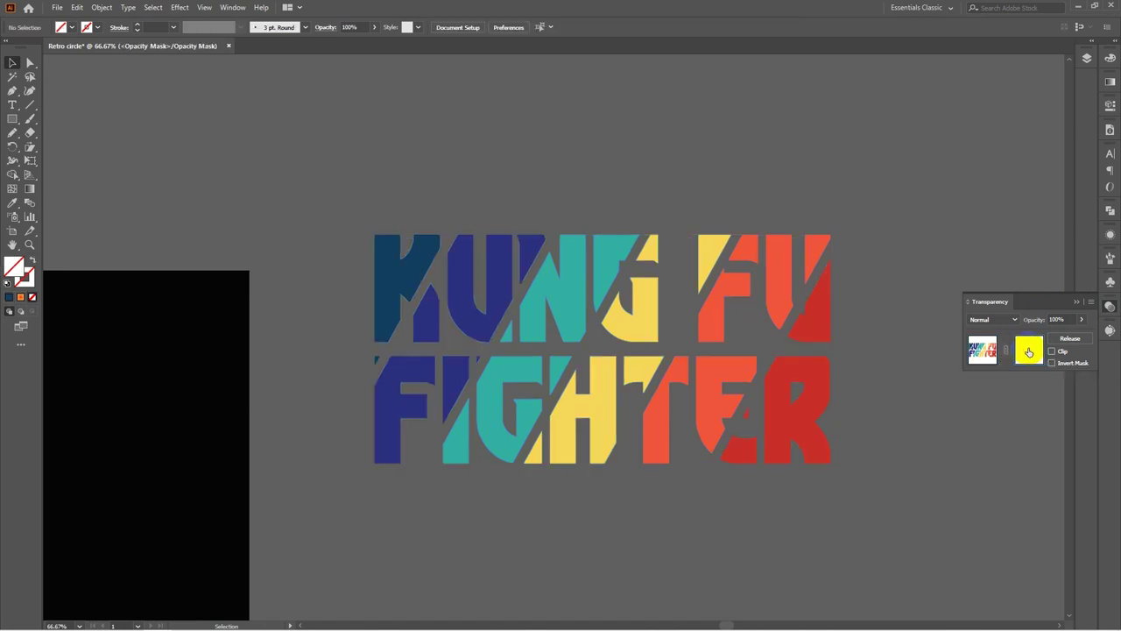
key(ctrl+v)
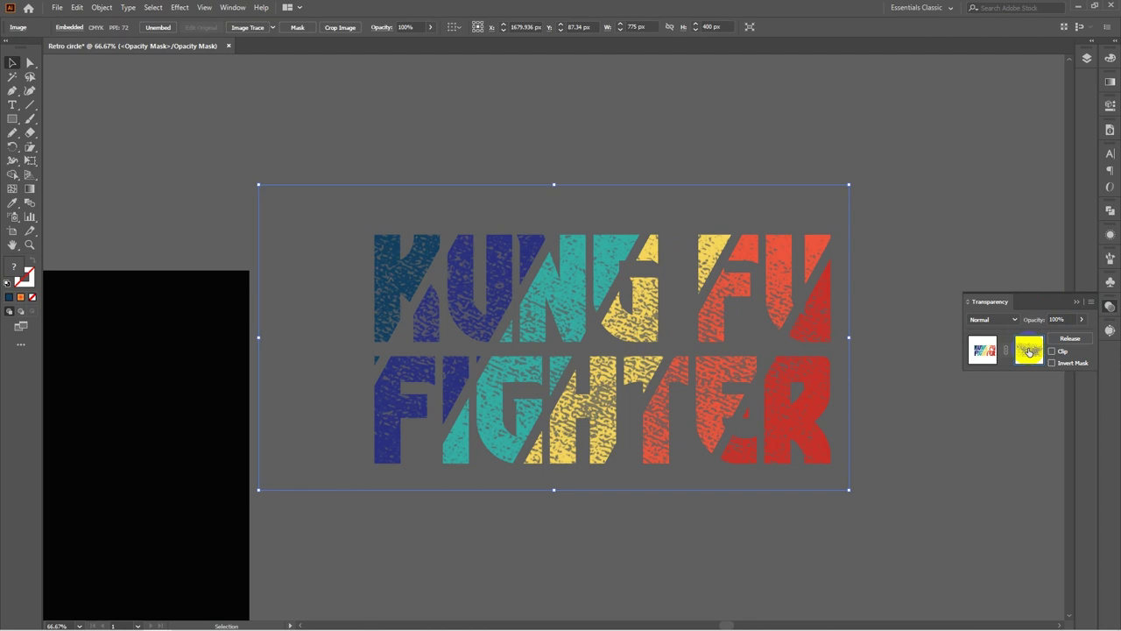
click(802, 344)
drag(563, 310, 579, 309)
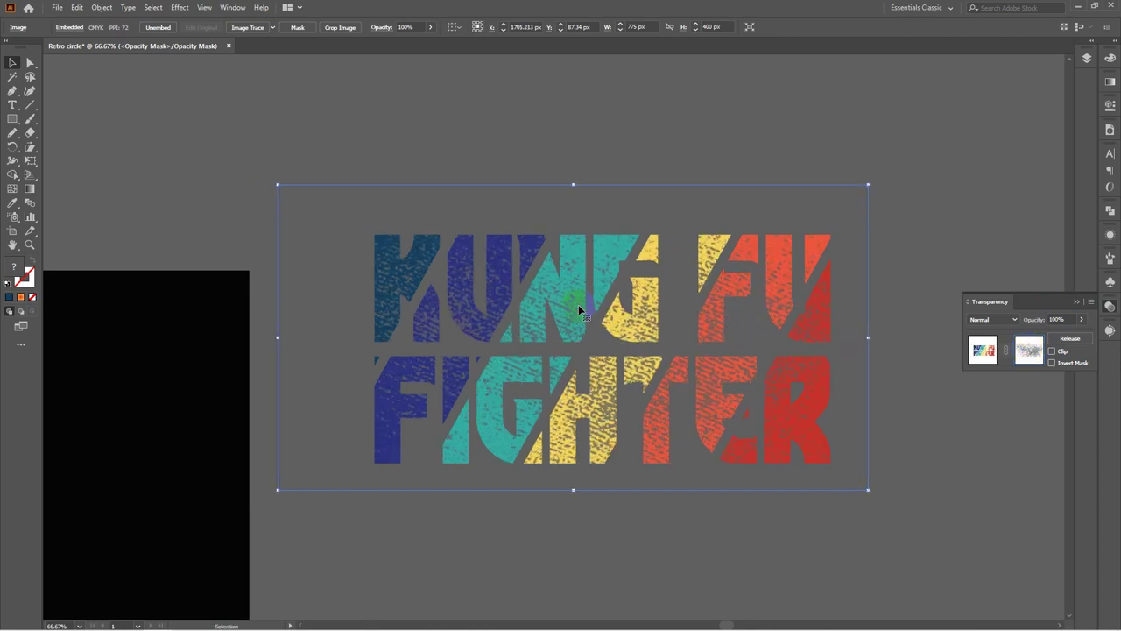
Fine-tune the grunge texture's position inside the opacity mask so its speckles spread across both lines of lettering
scroll(486, 305, down, 1)
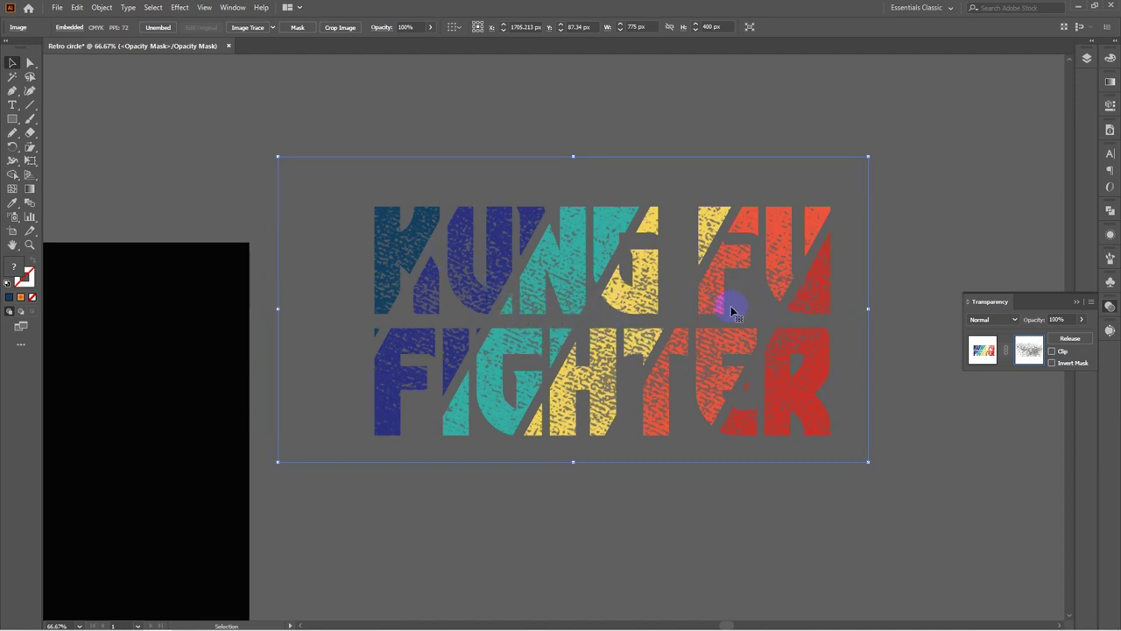
click(1076, 302)
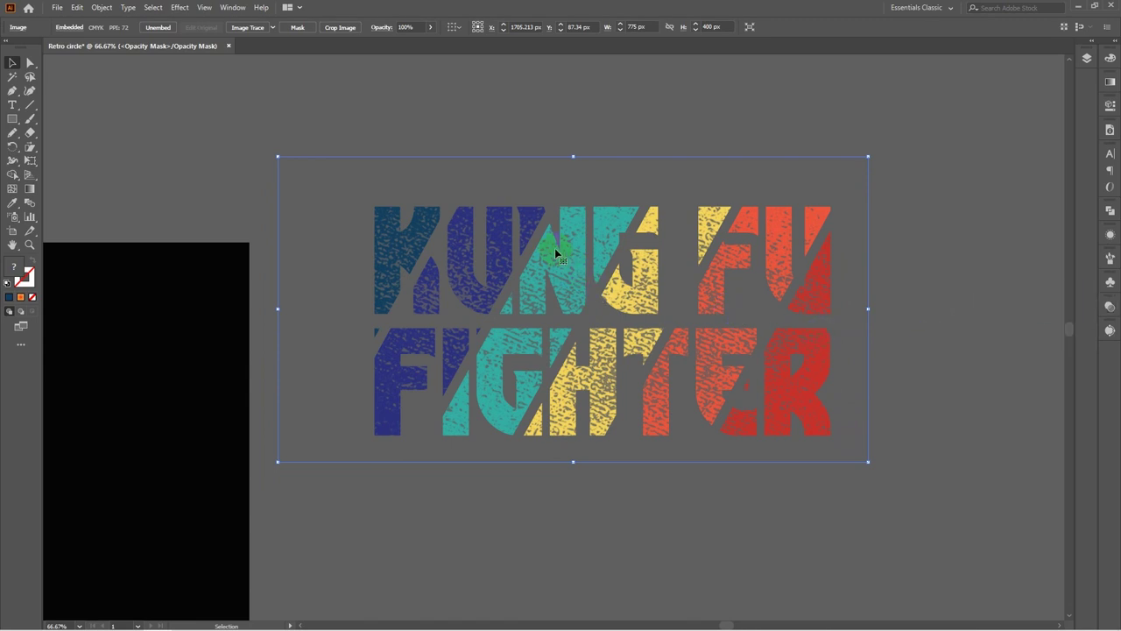
mouse_move(556, 253)
mouse_down()
mouse_move(596, 289)
mouse_move(559, 263)
mouse_up()
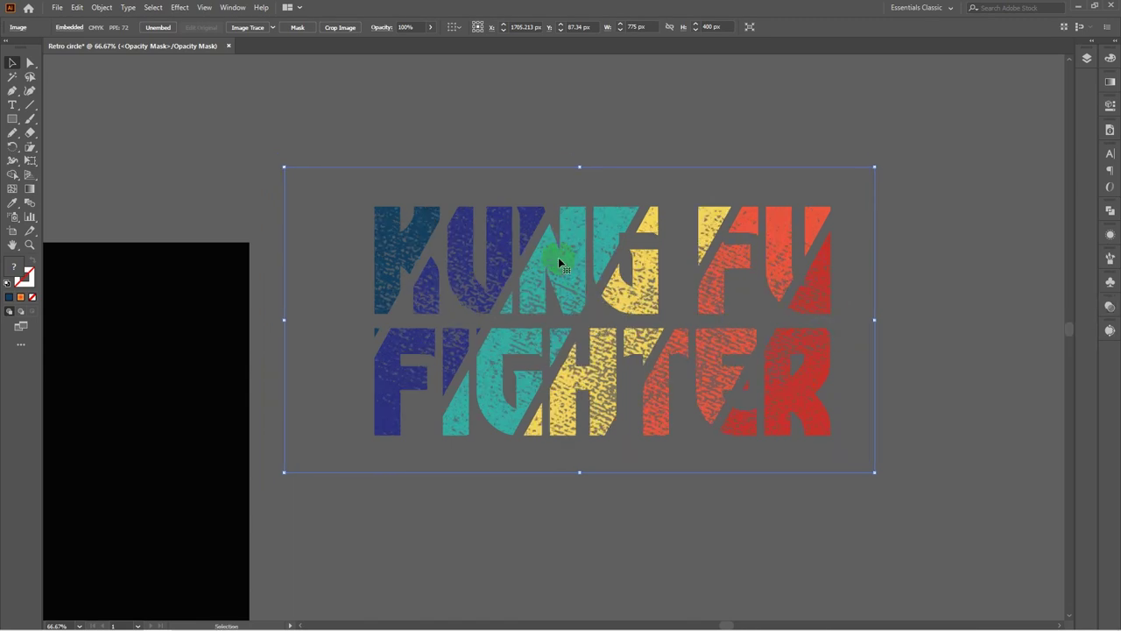
click(93, 149)
drag(561, 203, 574, 279)
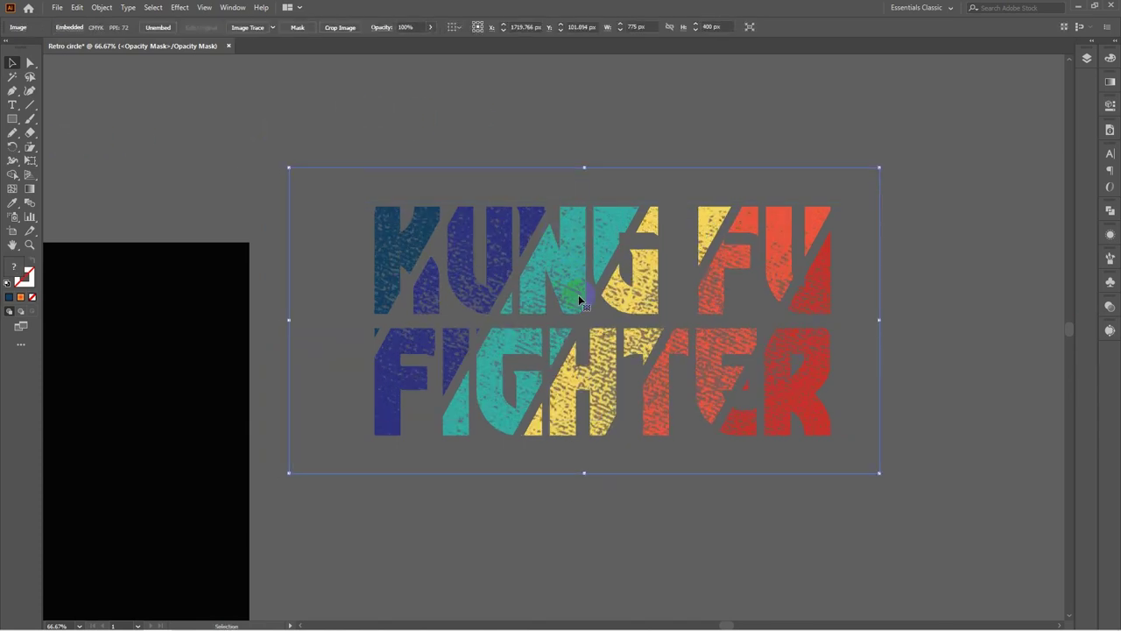
Leave opacity mask editing and return to the lettering artwork
click(1109, 308)
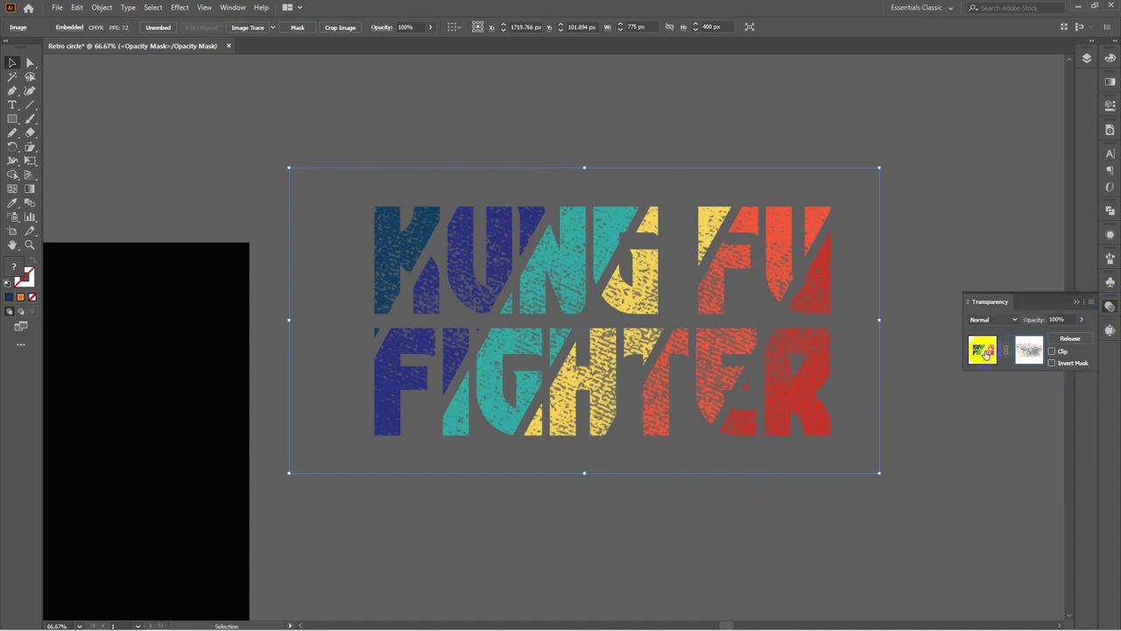
click(983, 349)
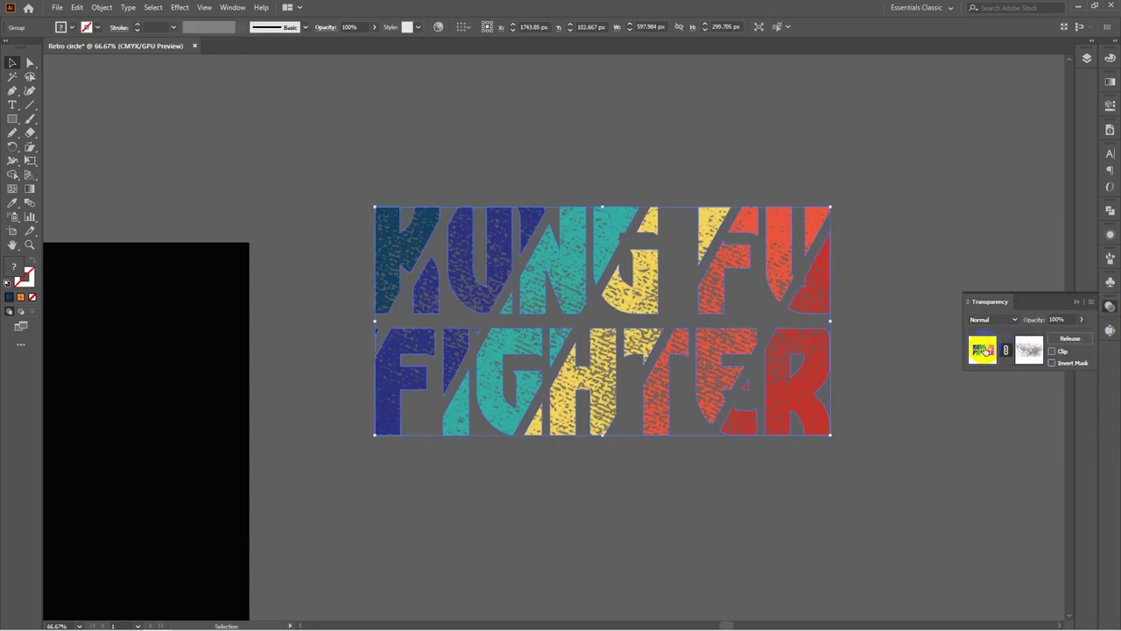
click(1057, 320)
click(1076, 303)
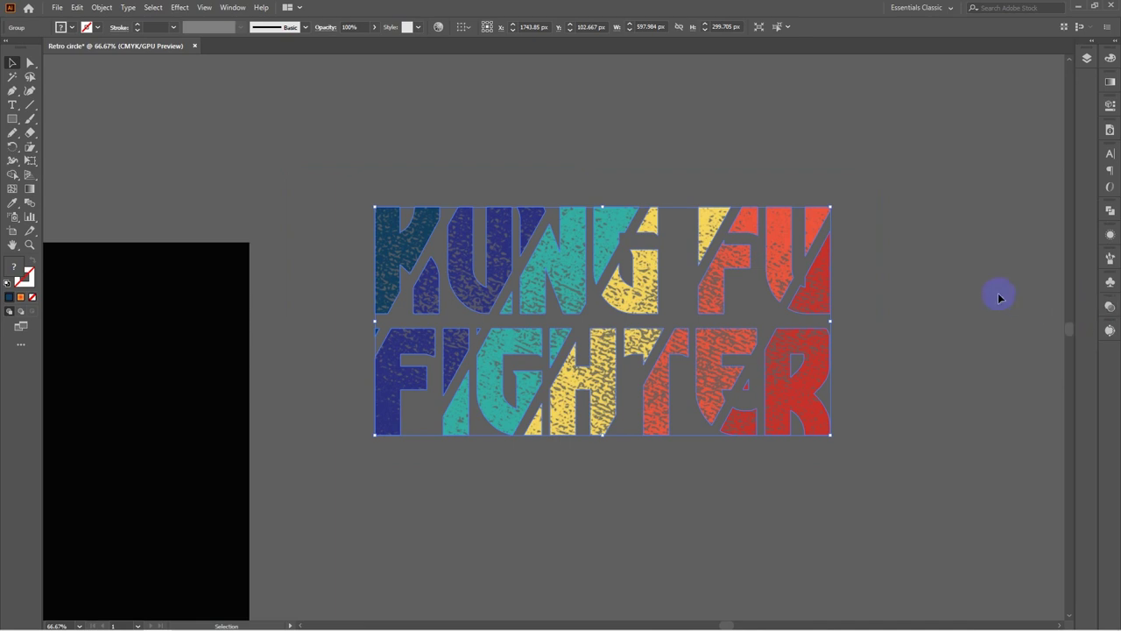
Scale the textured KUNG FU FIGHTER lettering down to about 318 px wide and move it above the sunset circle
drag(571, 275, 634, 277)
drag(618, 455, 708, 405)
drag(795, 190, 532, 289)
drag(531, 290, 482, 221)
drag(492, 405, 465, 214)
key(ctrl+minus)
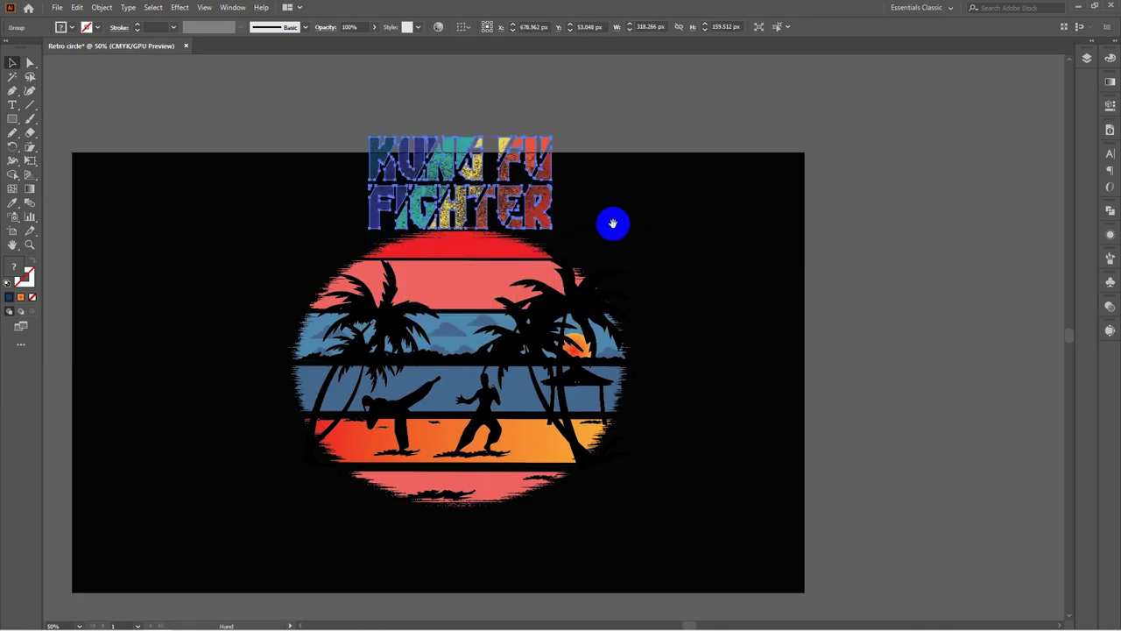
Raise the lettering clear of the sunset circle, then select and group all of the circle artwork
drag(613, 223, 627, 321)
drag(493, 307, 488, 274)
drag(666, 352, 296, 387)
drag(467, 469, 502, 389)
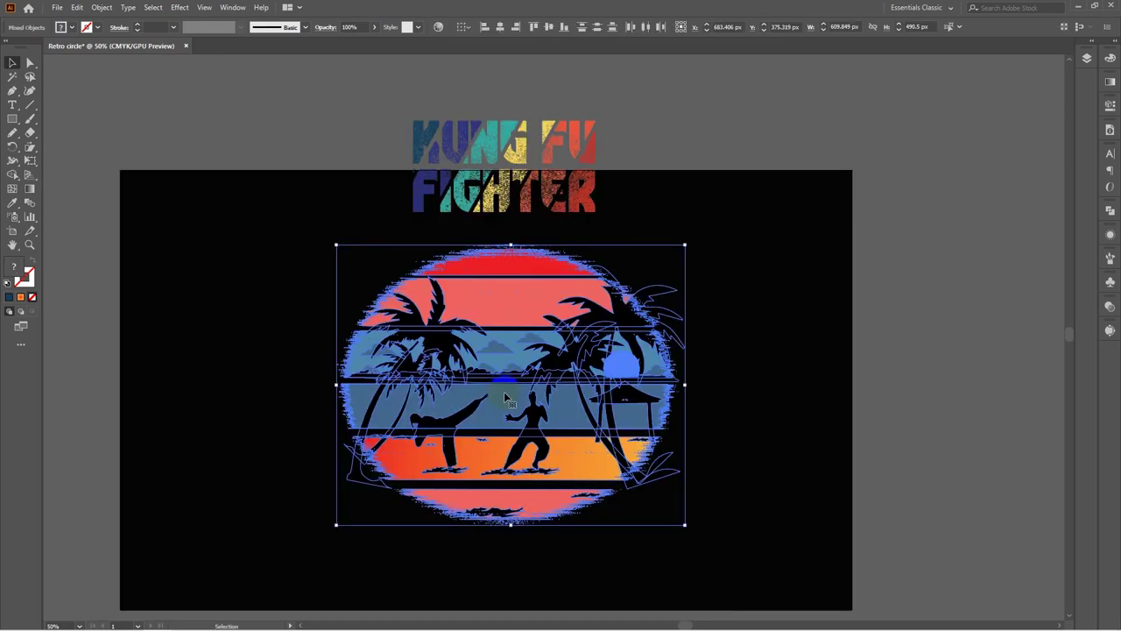
key(a)
key(v)
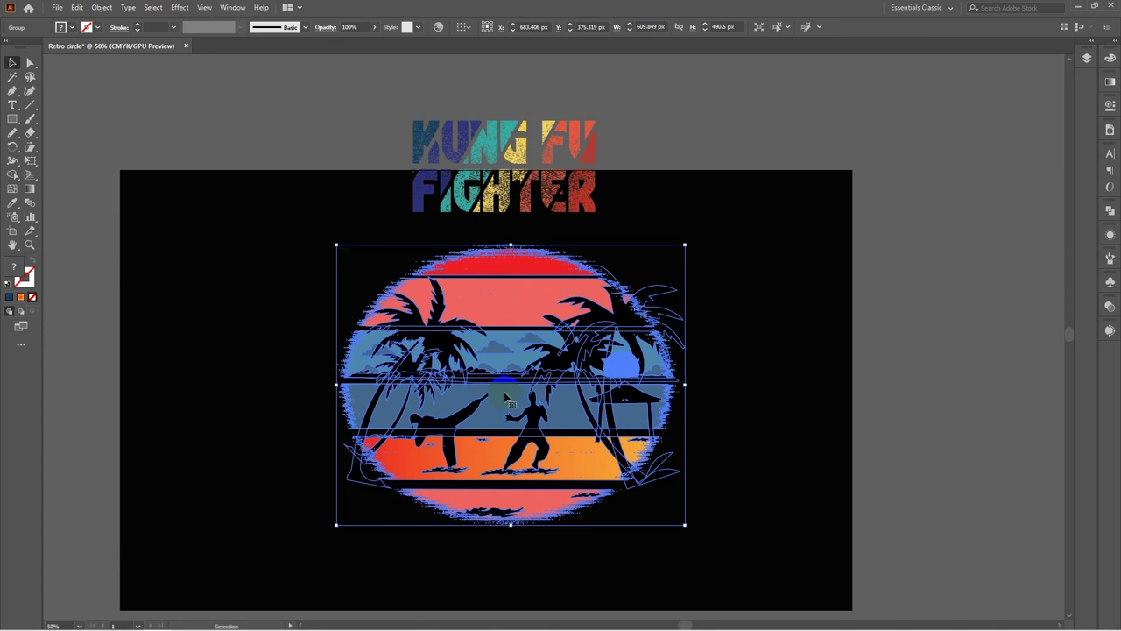
Move the grouped sunset circle down on the black background to make room for the lettering
click(768, 325)
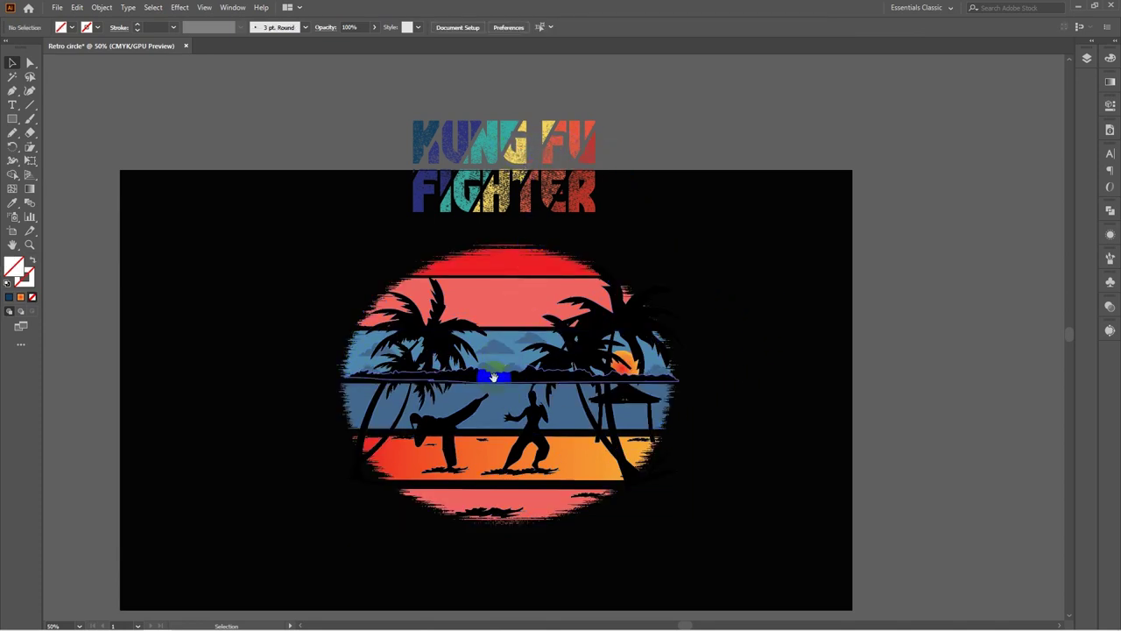
scroll(494, 377, down, 3)
drag(510, 219, 515, 298)
drag(767, 198, 782, 246)
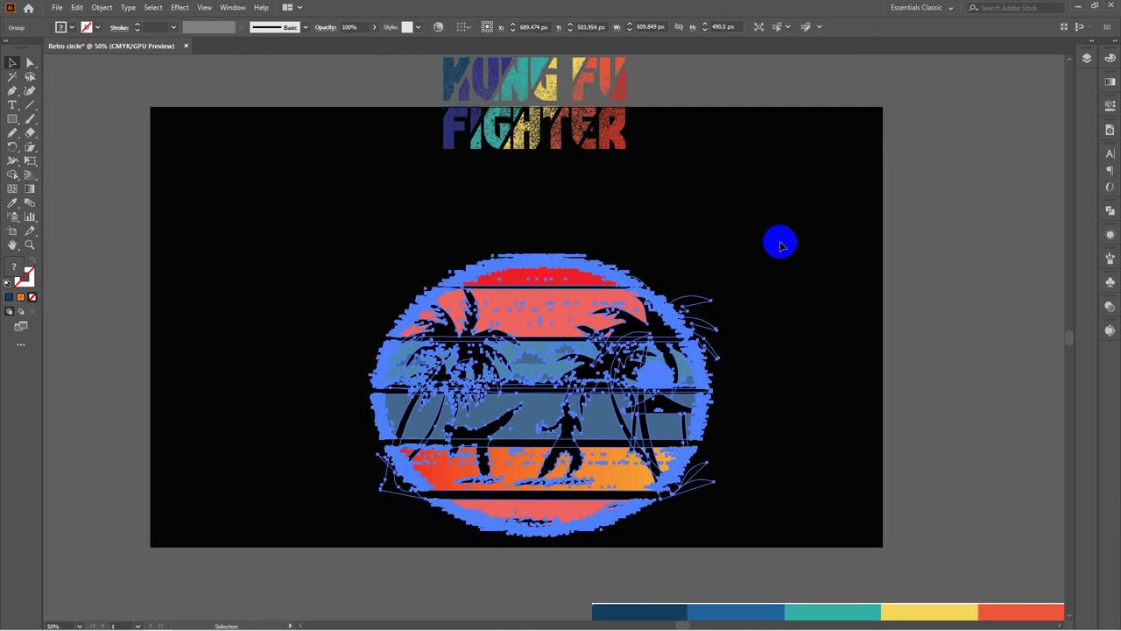
Place the textured KUNG FU FIGHTER lettering on the black background, centred just above the sunset circle with a small gap
drag(555, 131, 564, 230)
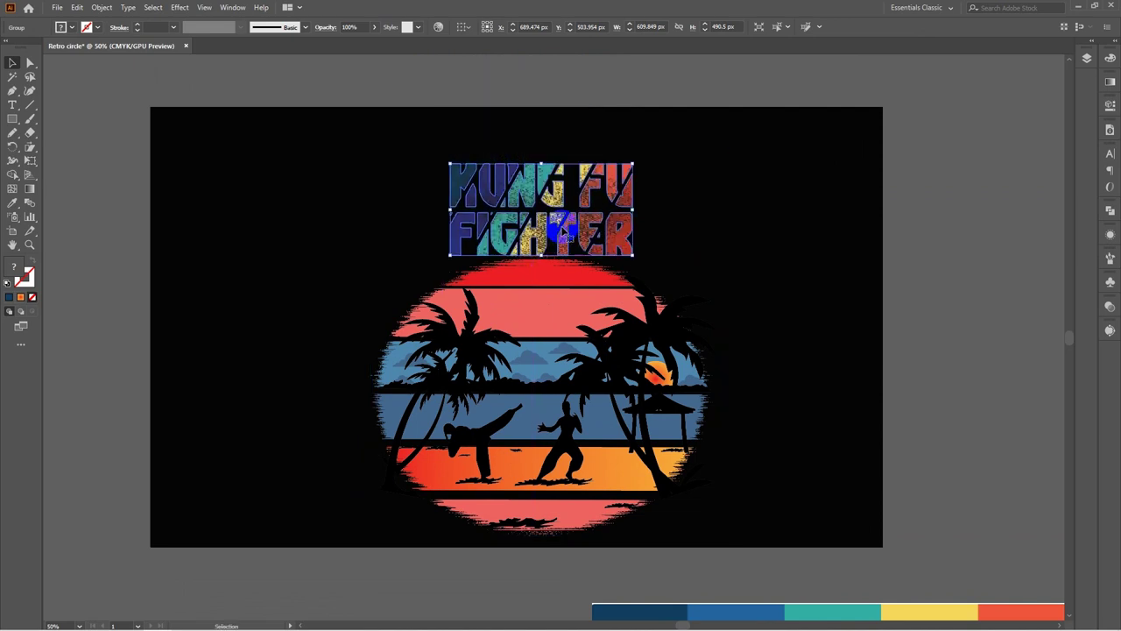
click(749, 227)
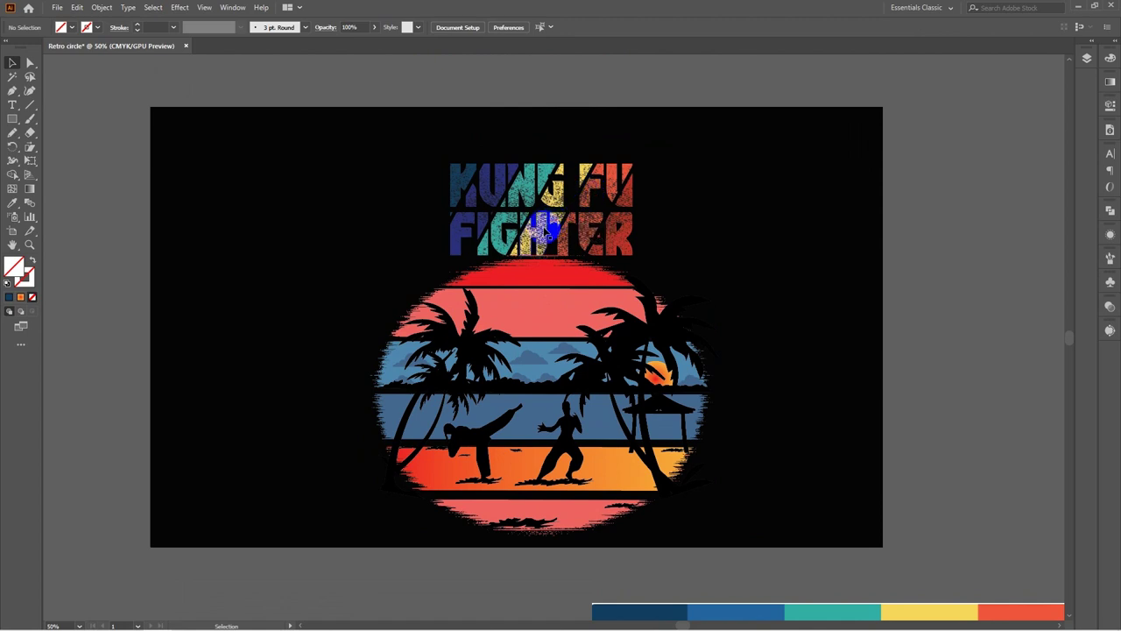
drag(543, 229, 542, 217)
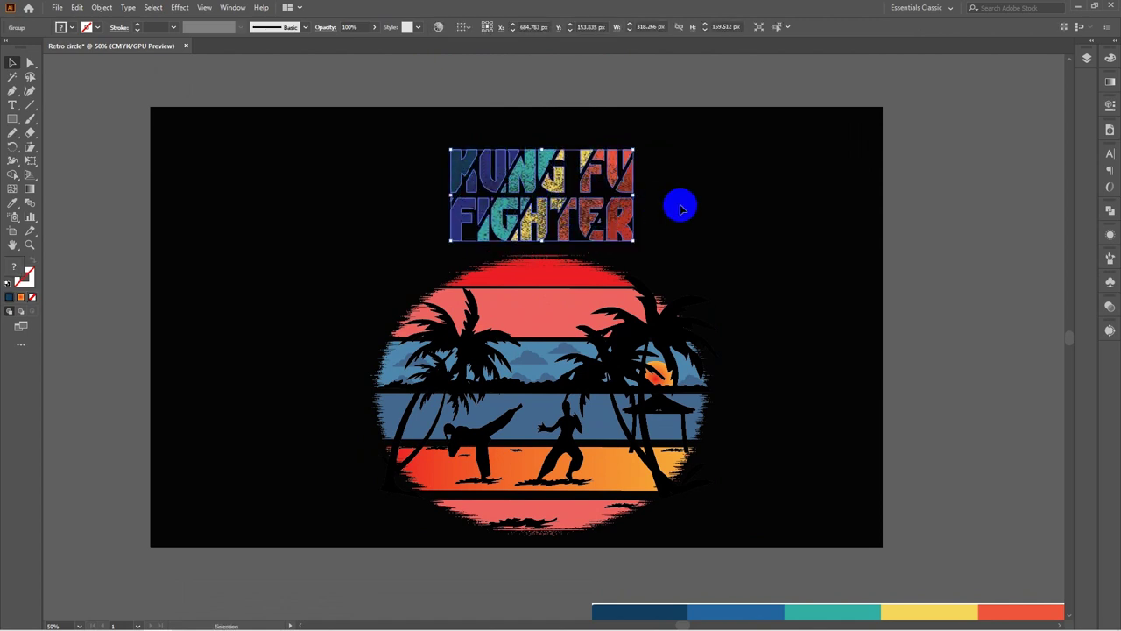
click(726, 203)
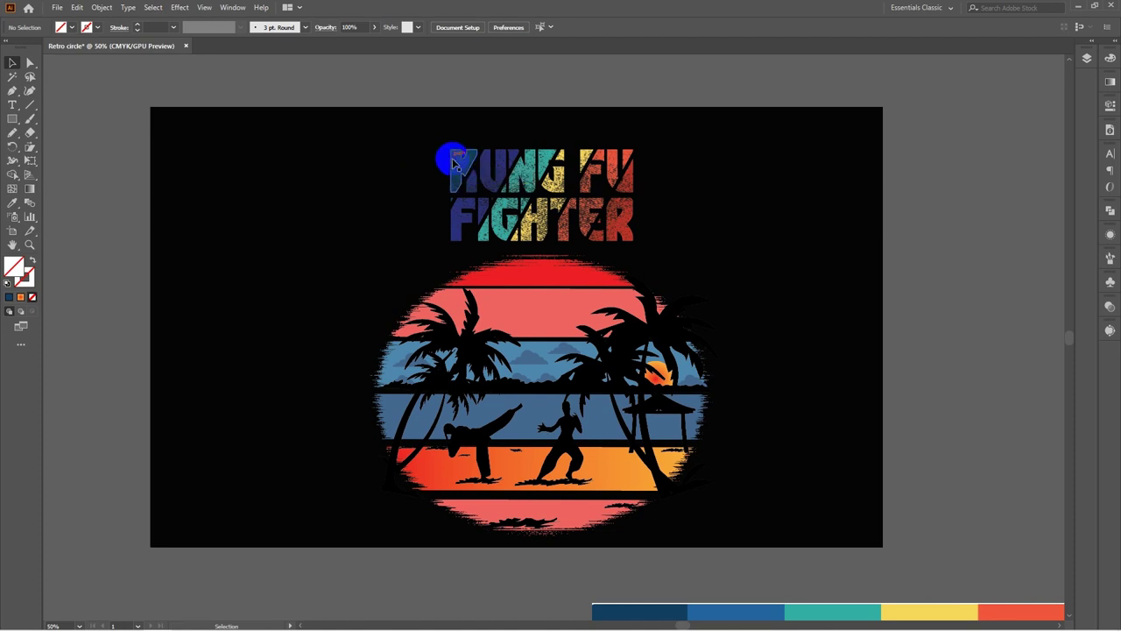
Offset the paths of the KUNG FU FIGHTER lettering by 8 px with round joins, previewing the result
click(524, 180)
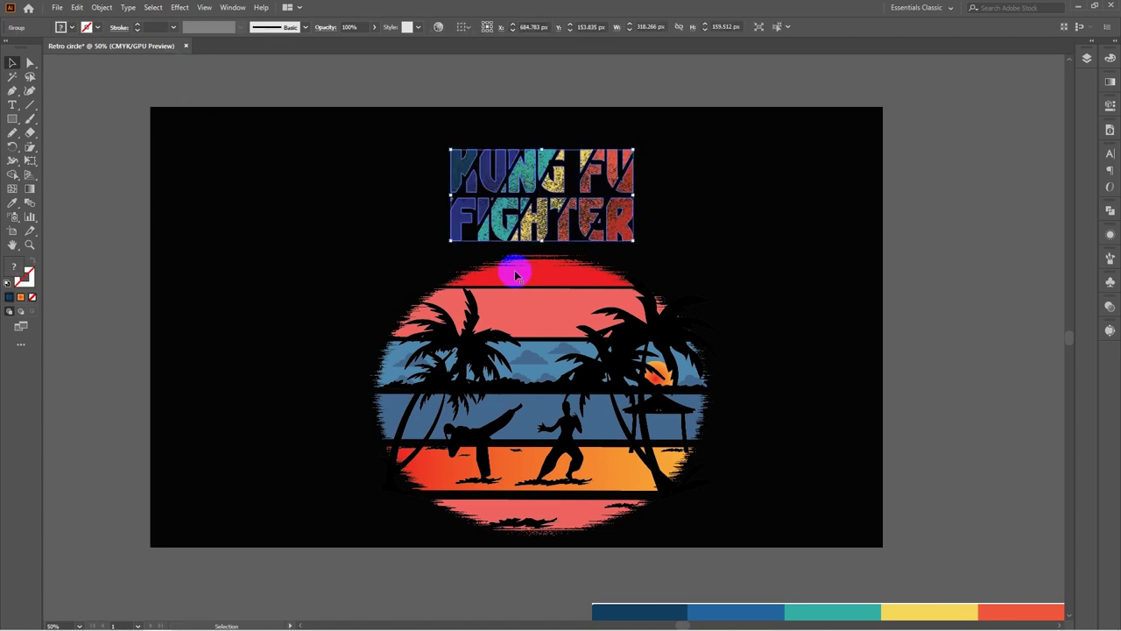
click(743, 194)
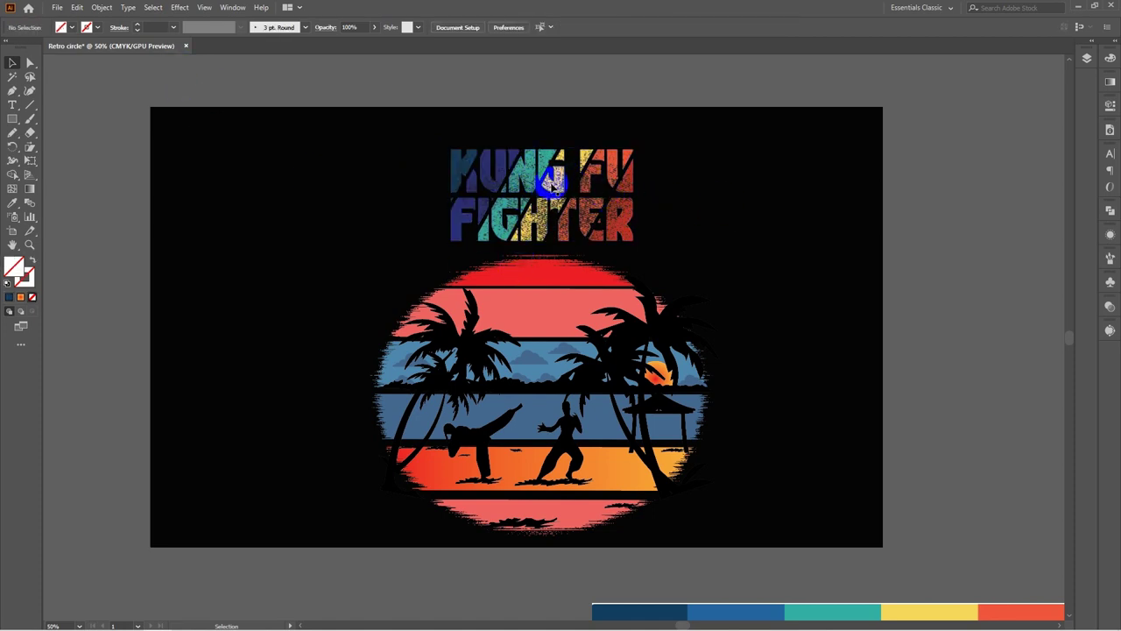
click(520, 169)
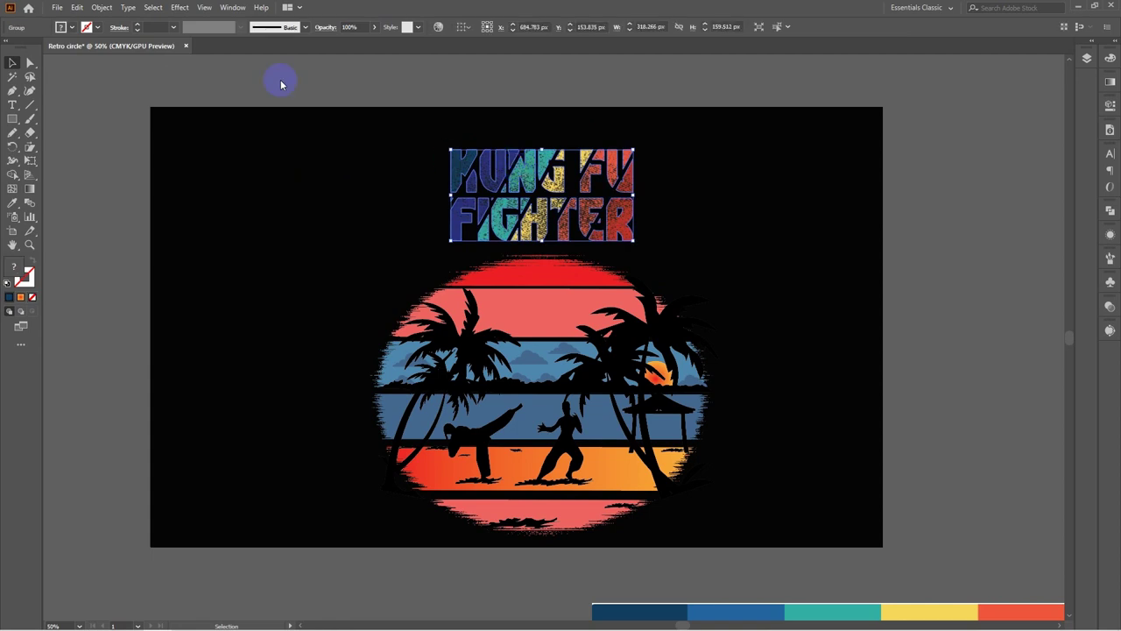
click(102, 8)
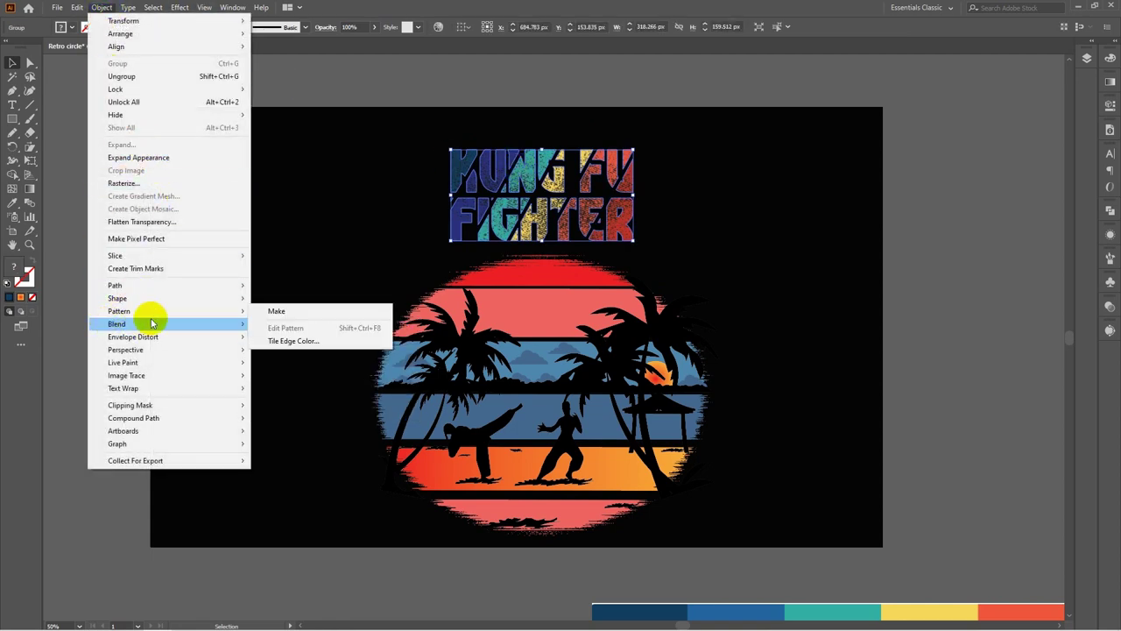
mouse_move(145, 285)
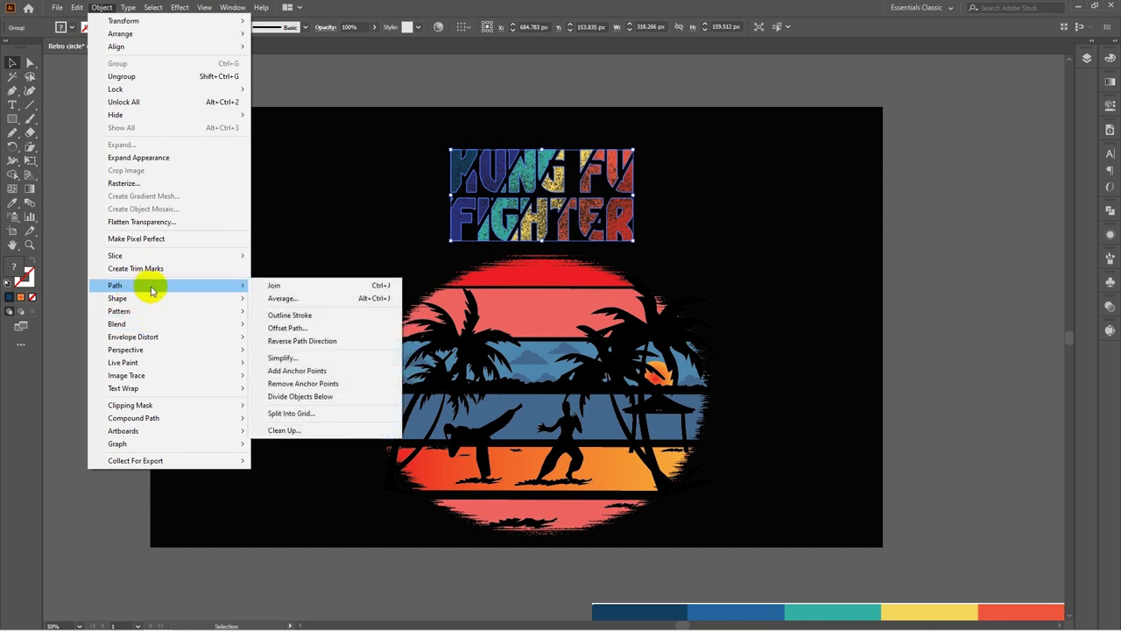
click(287, 328)
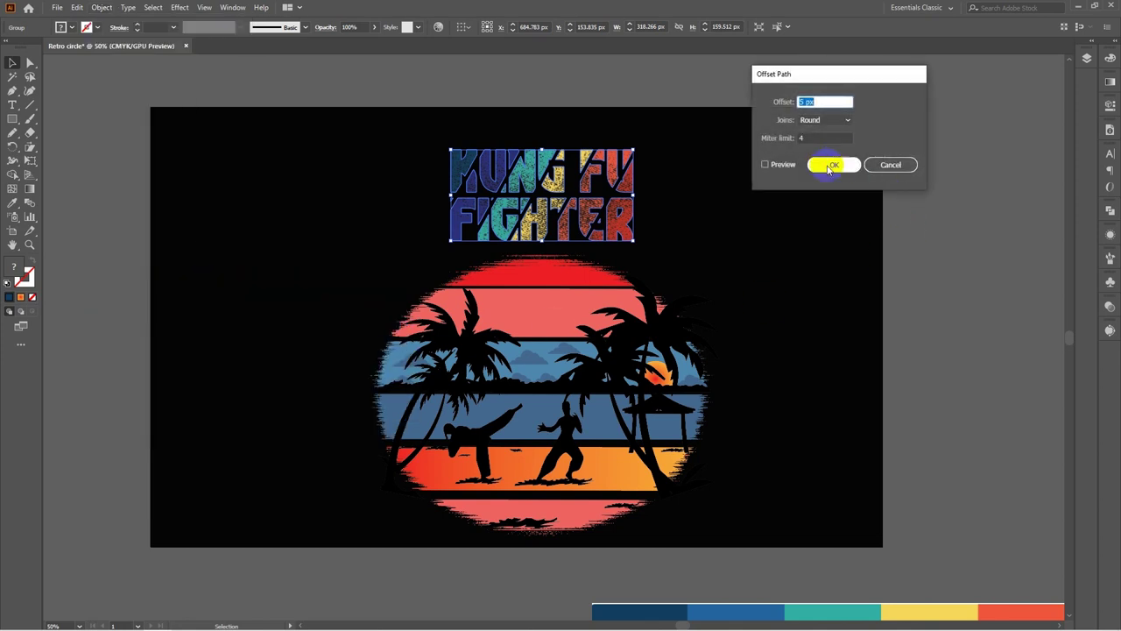
click(765, 165)
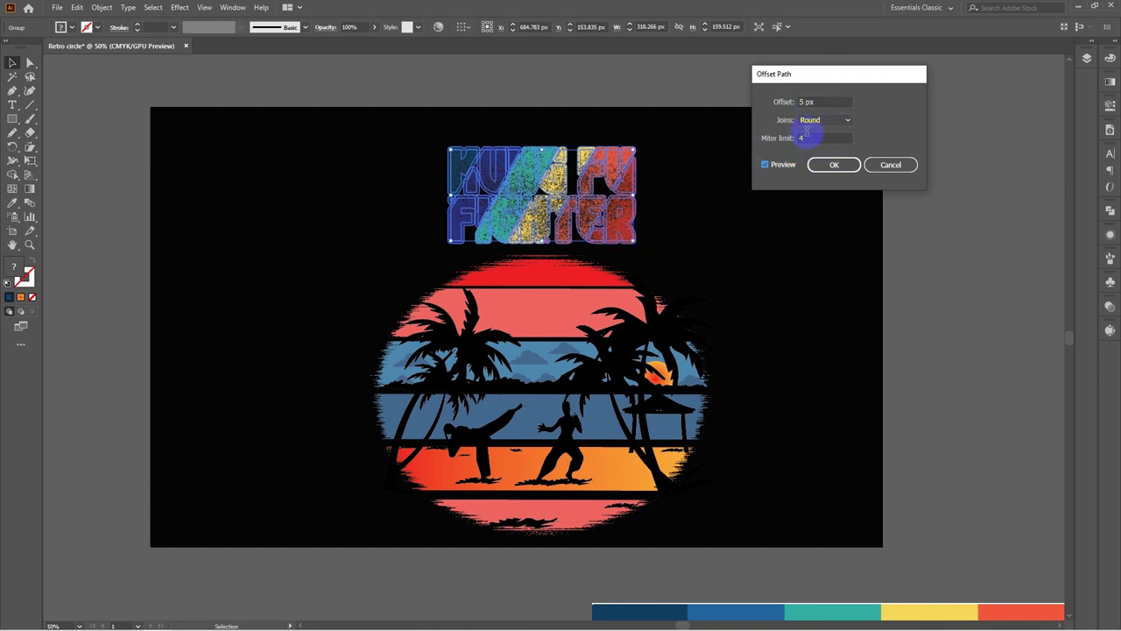
click(813, 102)
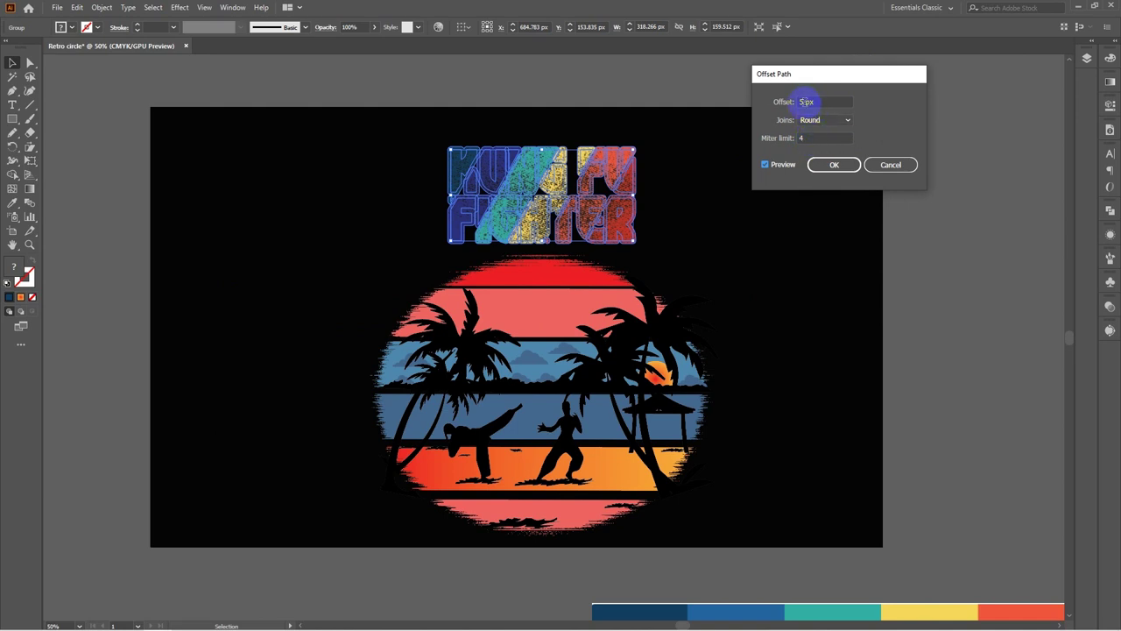
double_click(805, 101)
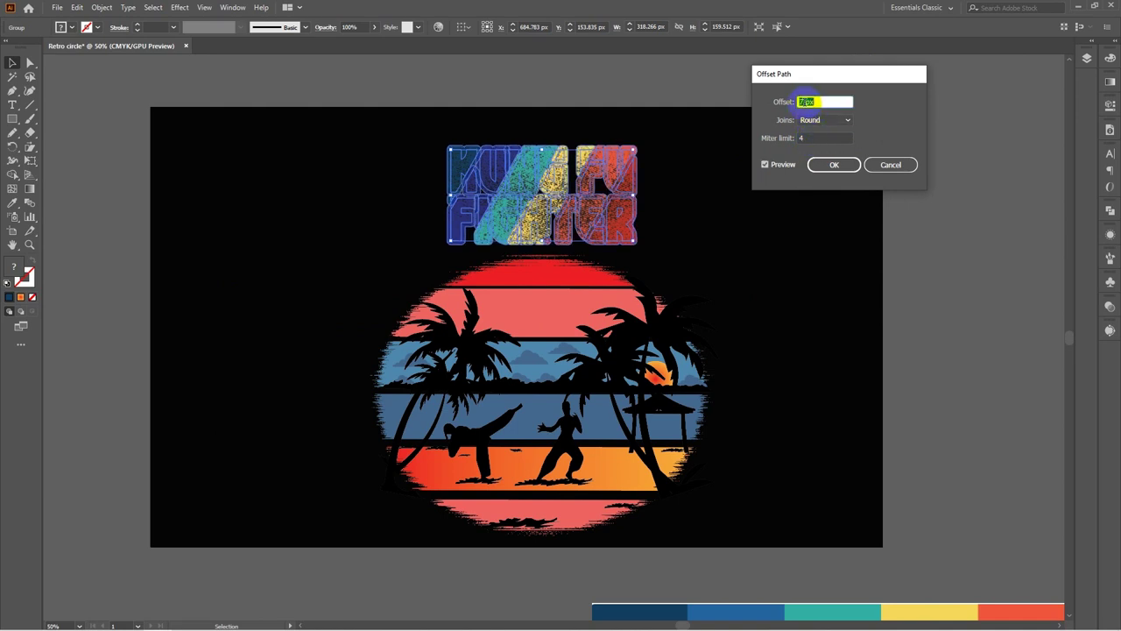
key(Up)
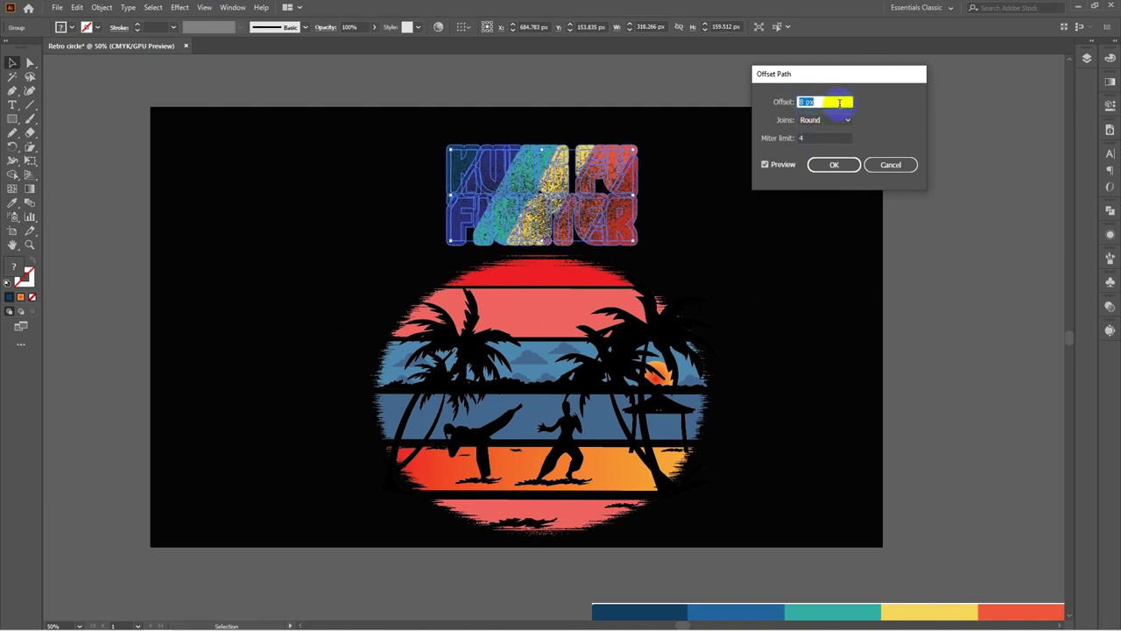
click(834, 166)
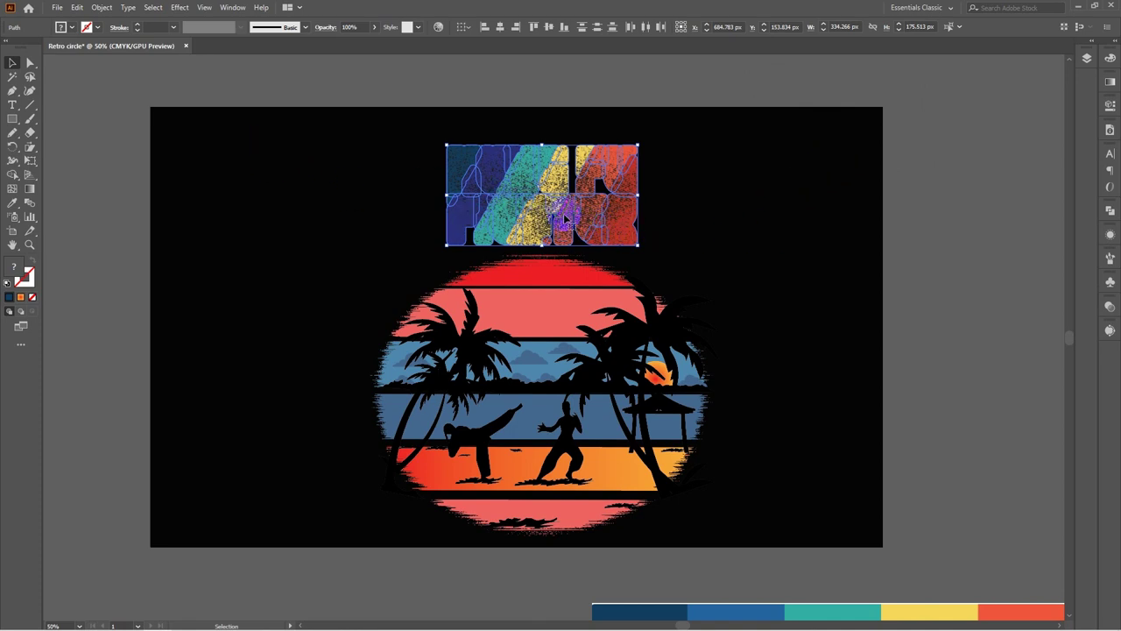
Send the offset outlines to the back of the artwork and unite them into a single shape
key(a)
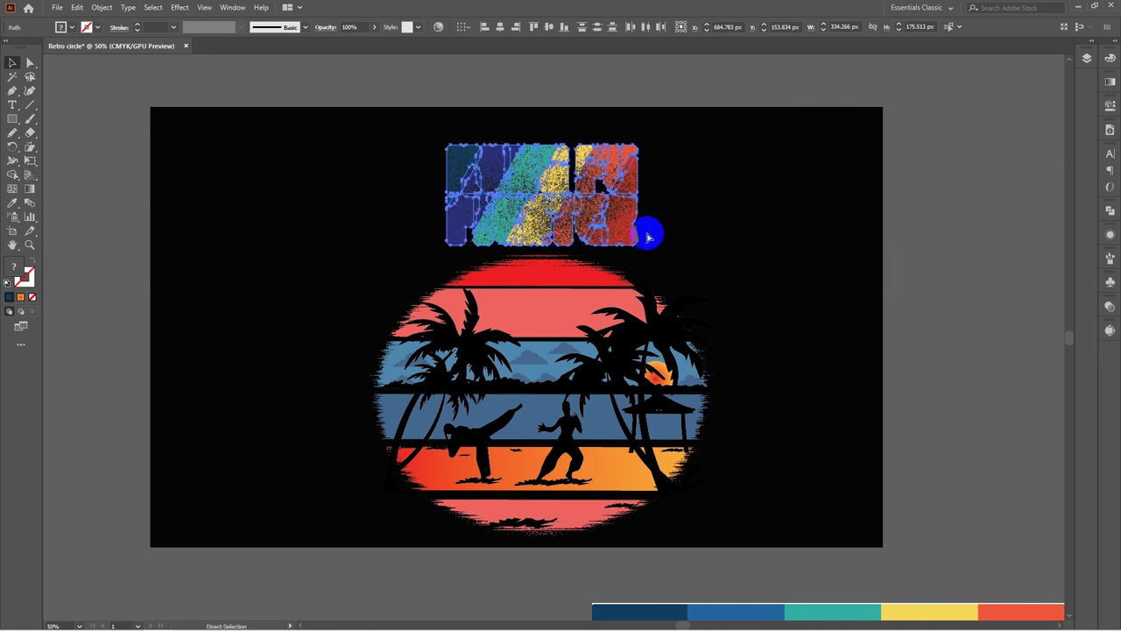
key(ctrl+shift+a)
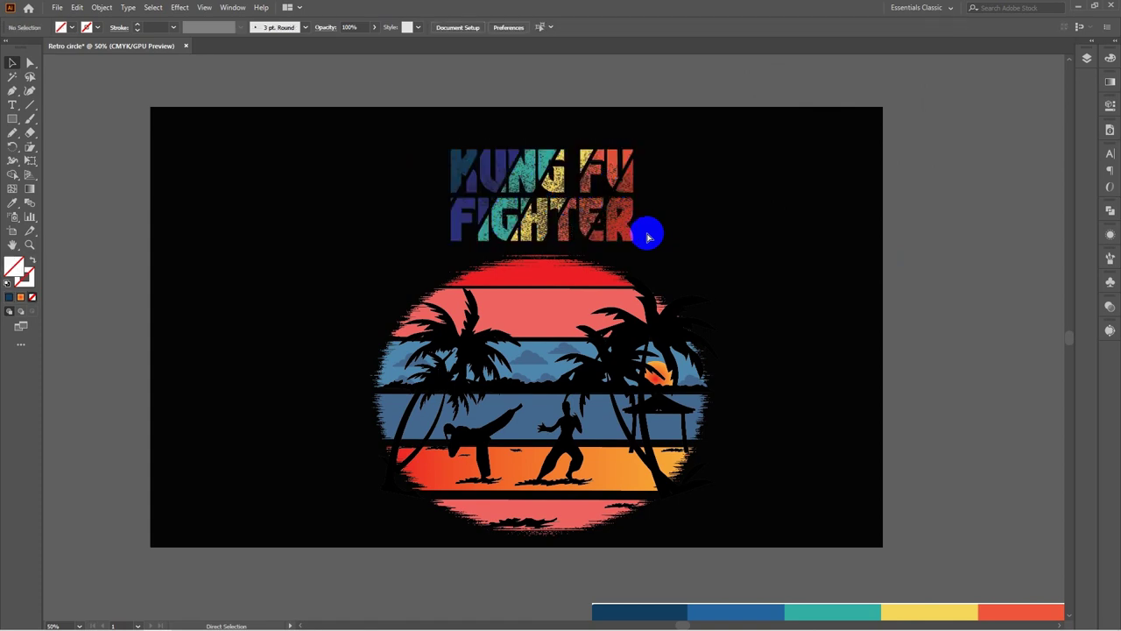
key(ctrl+z)
key(v)
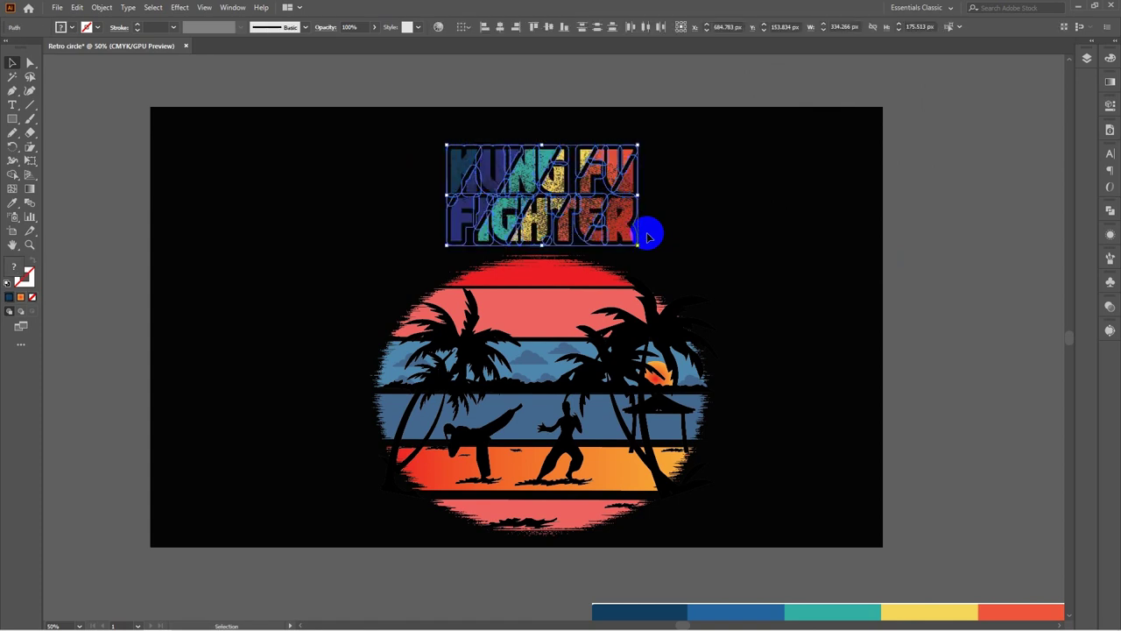
click(1110, 210)
click(973, 238)
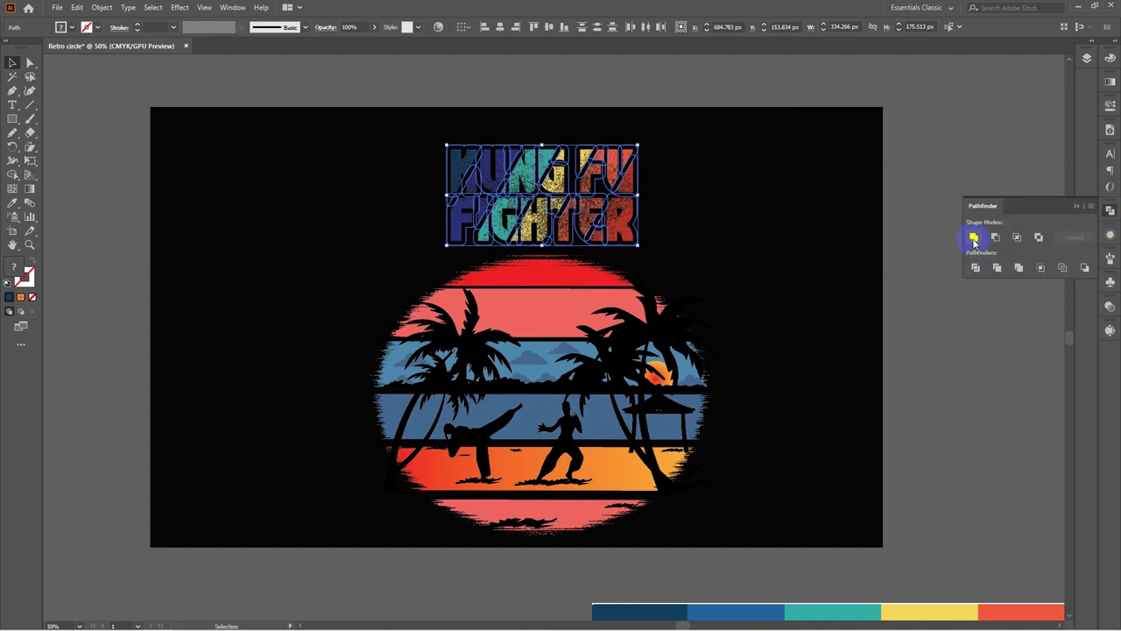
click(1020, 268)
click(1020, 267)
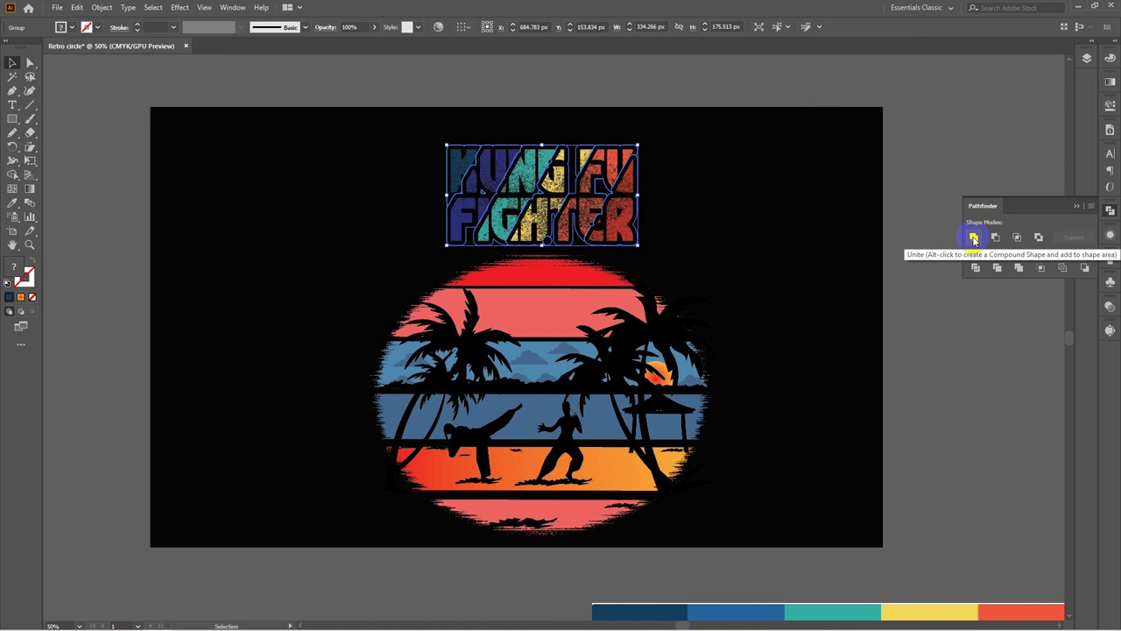
click(974, 237)
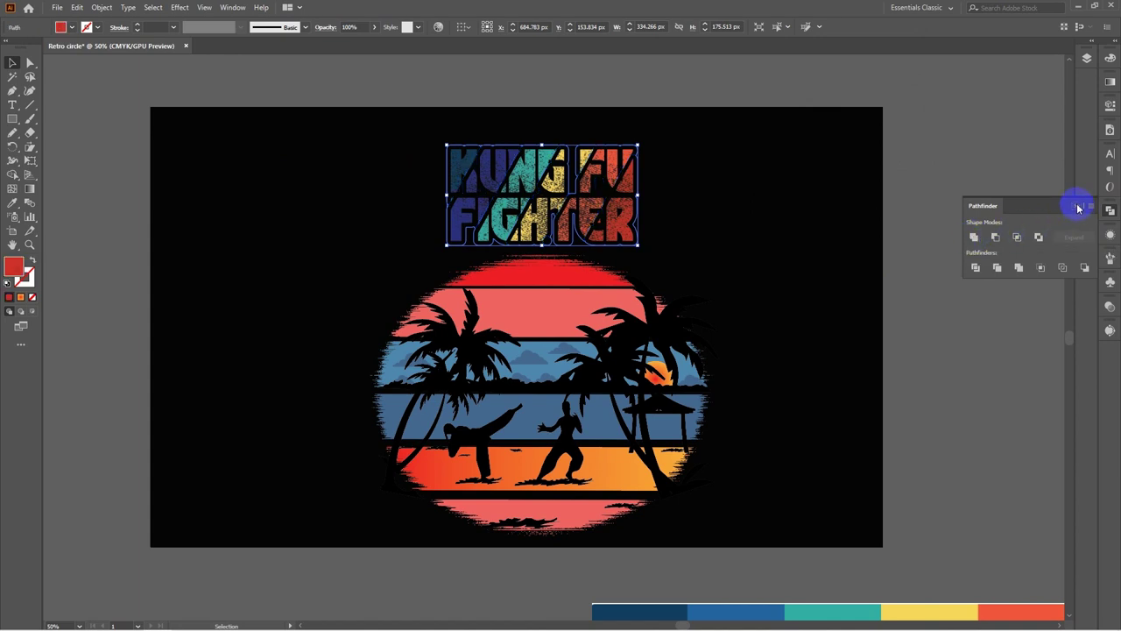
click(1078, 207)
Bring the united outline shape in front of the lettering and fill it with white
key(a)
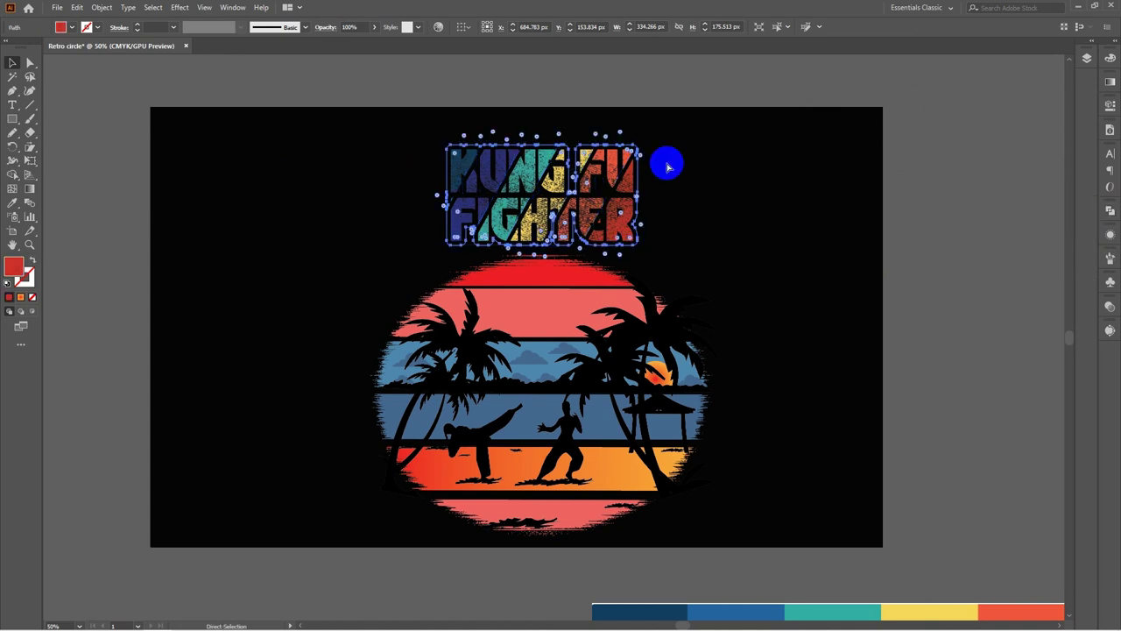
key(v)
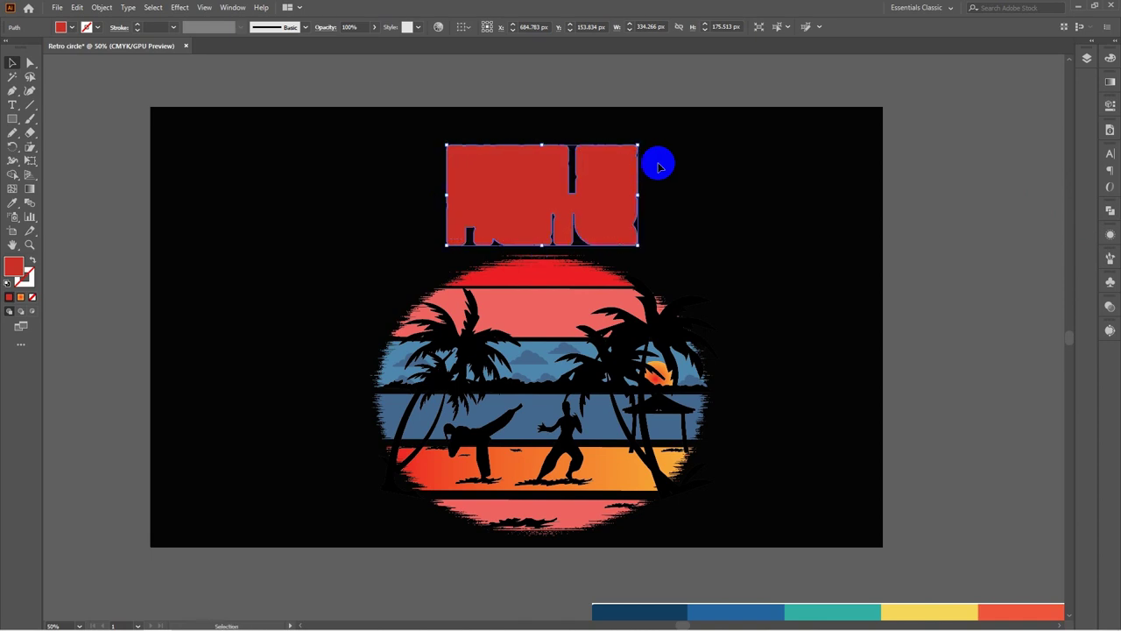
click(71, 31)
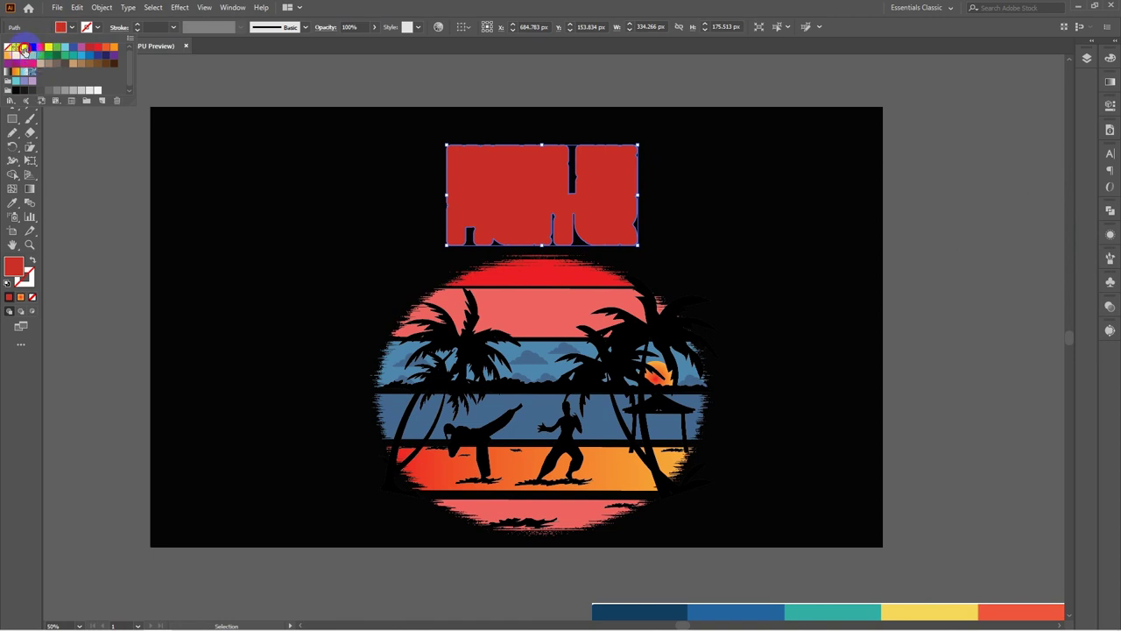
click(24, 50)
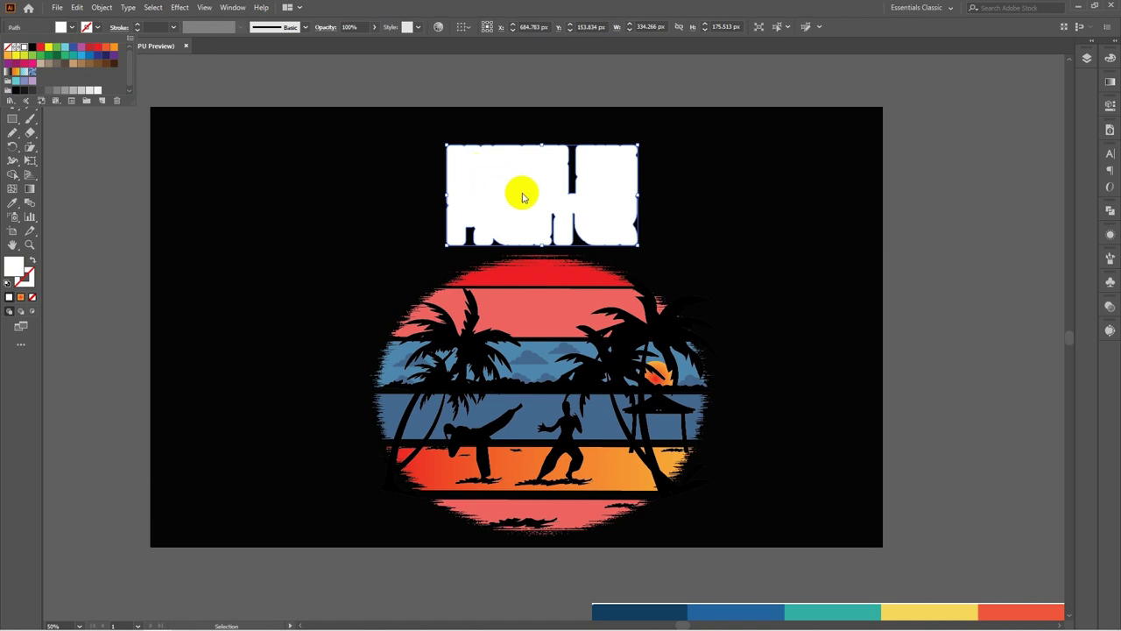
Send the white outline shape backward so it sits directly behind the lettering, then deselect it
key(a)
key(ctrl+[)
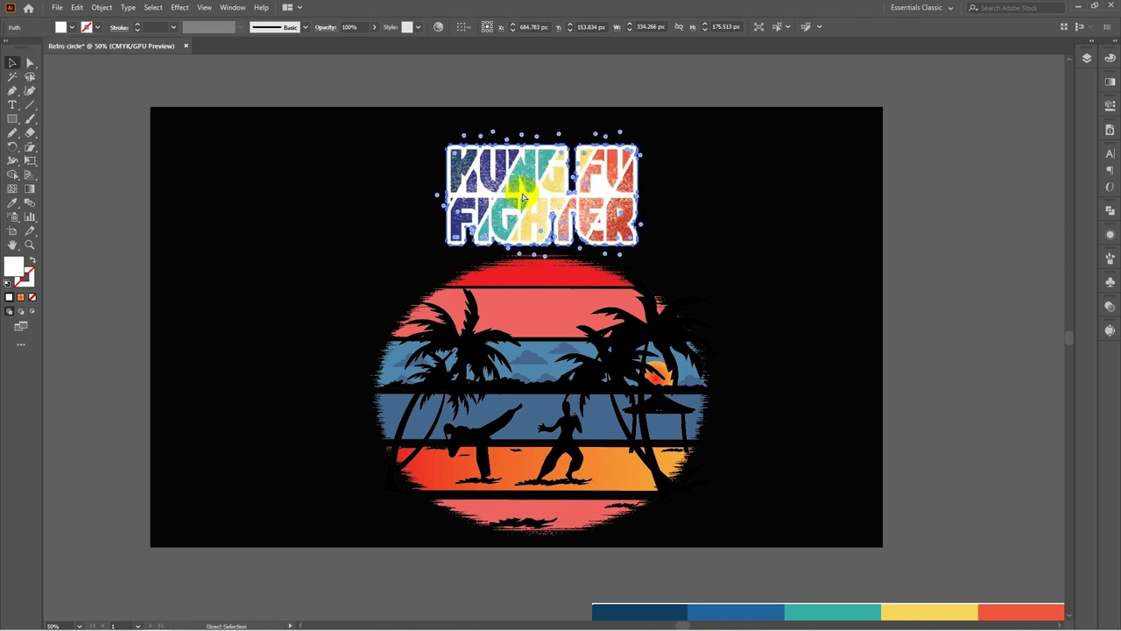
key(v)
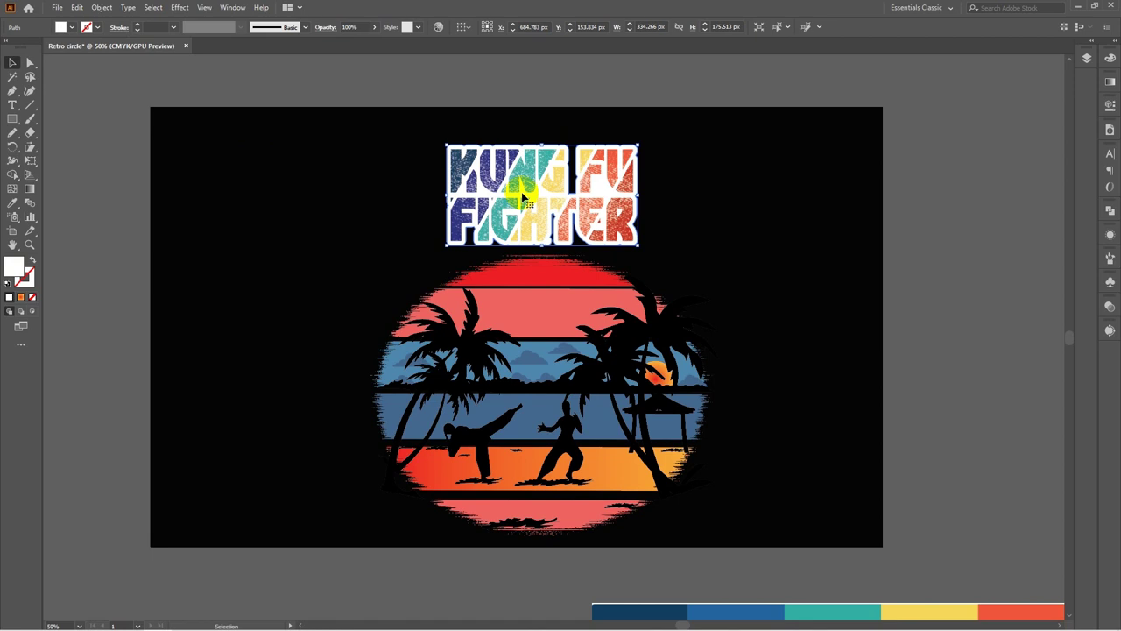
click(715, 86)
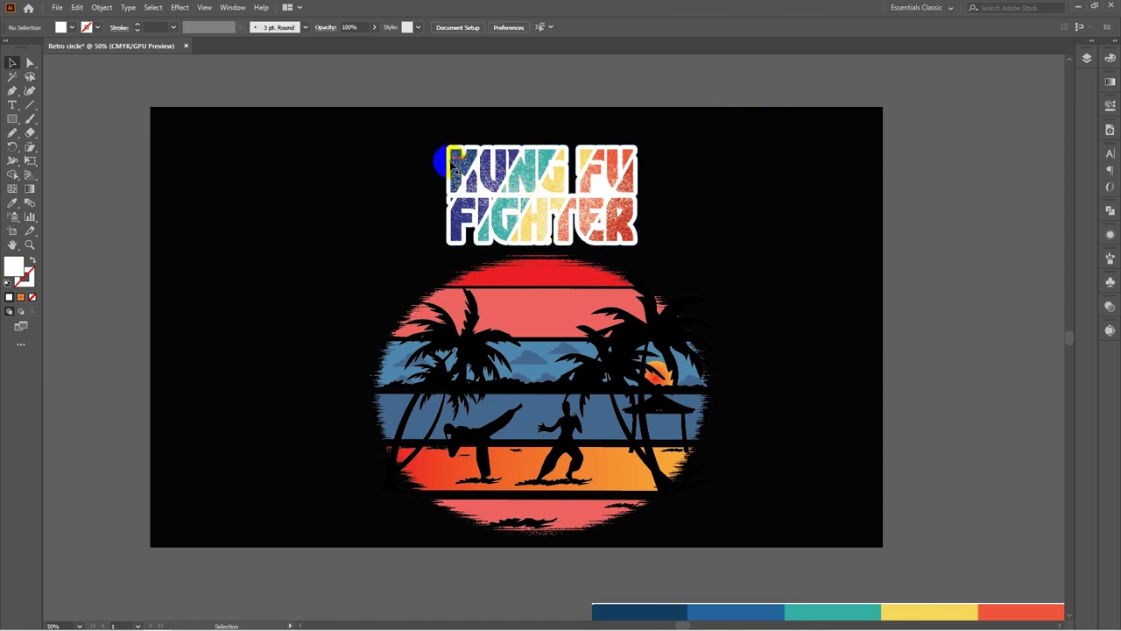
Group the white outline with the KUNG FU FIGHTER lettering and move the group off the black artboard onto the empty canvas beside it
scroll(459, 177, up, 3)
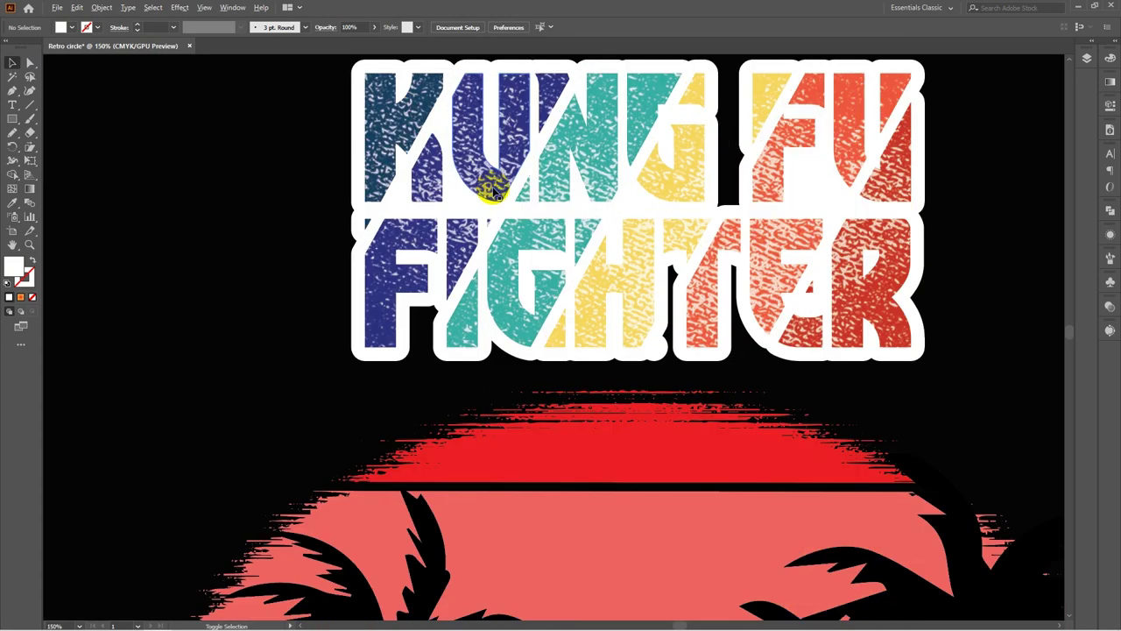
click(352, 183)
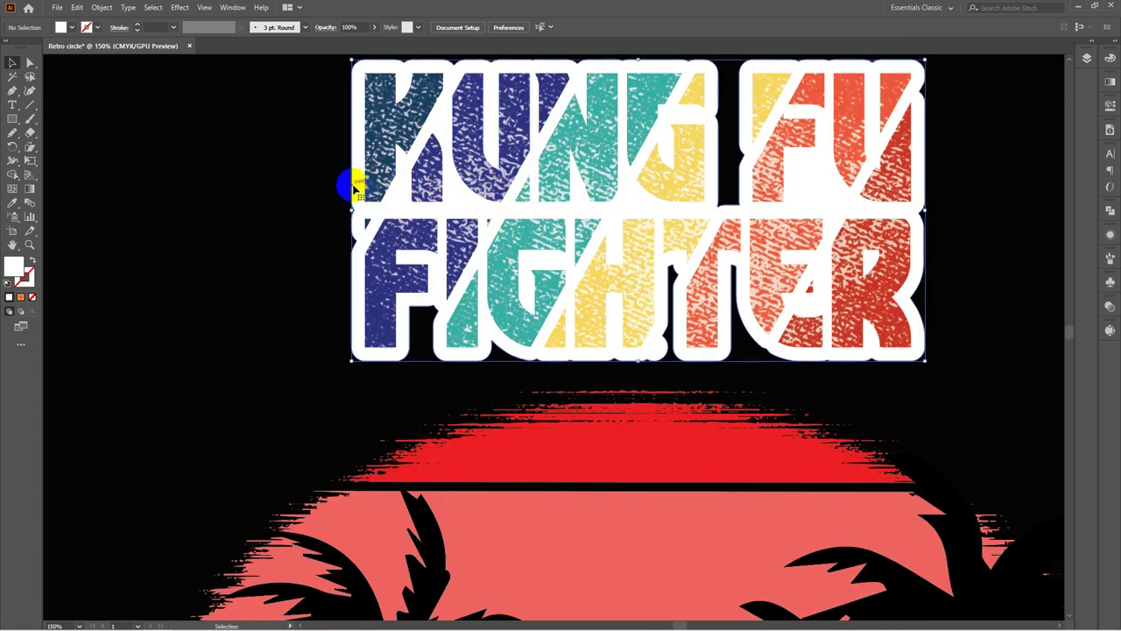
right_click(406, 129)
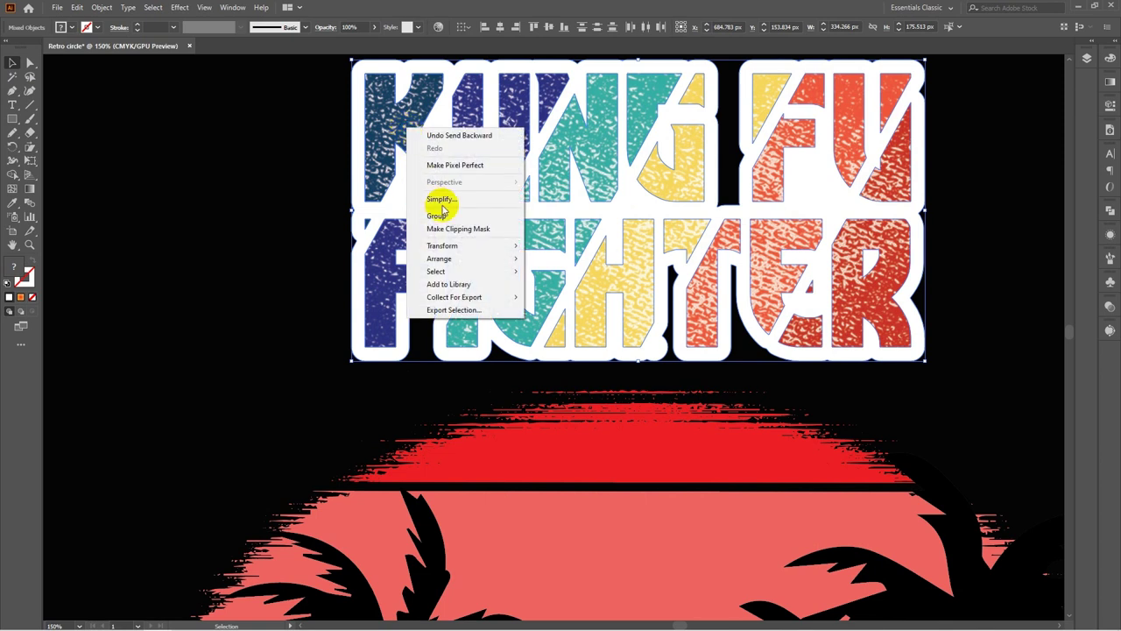
click(425, 214)
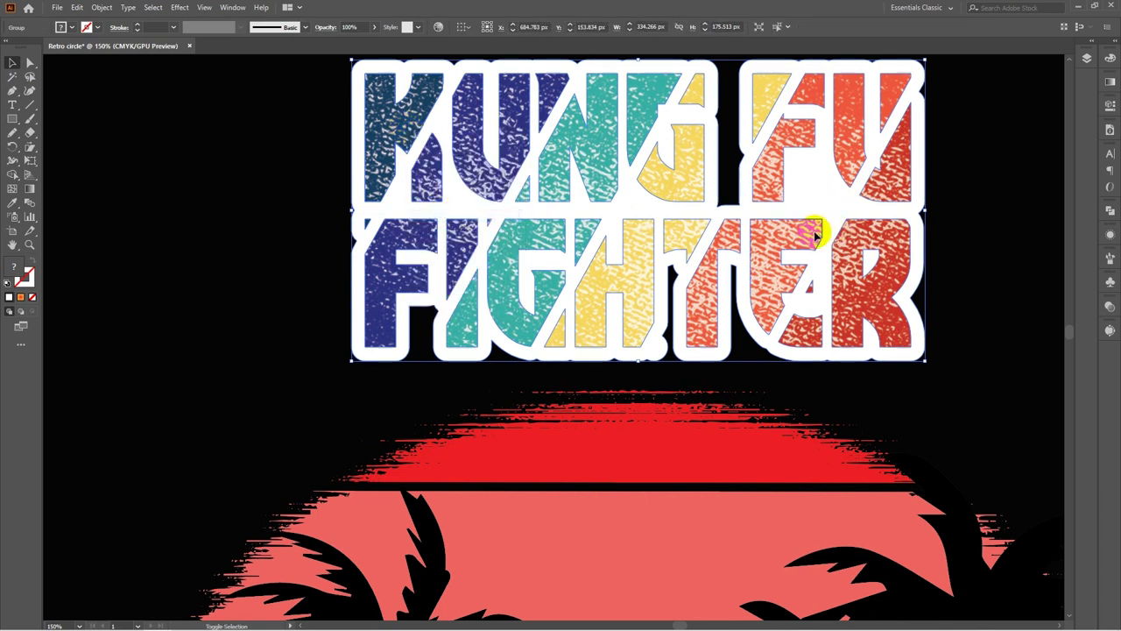
key(ctrl+minus)
key(ctrl+minus)
drag(727, 245, 383, 259)
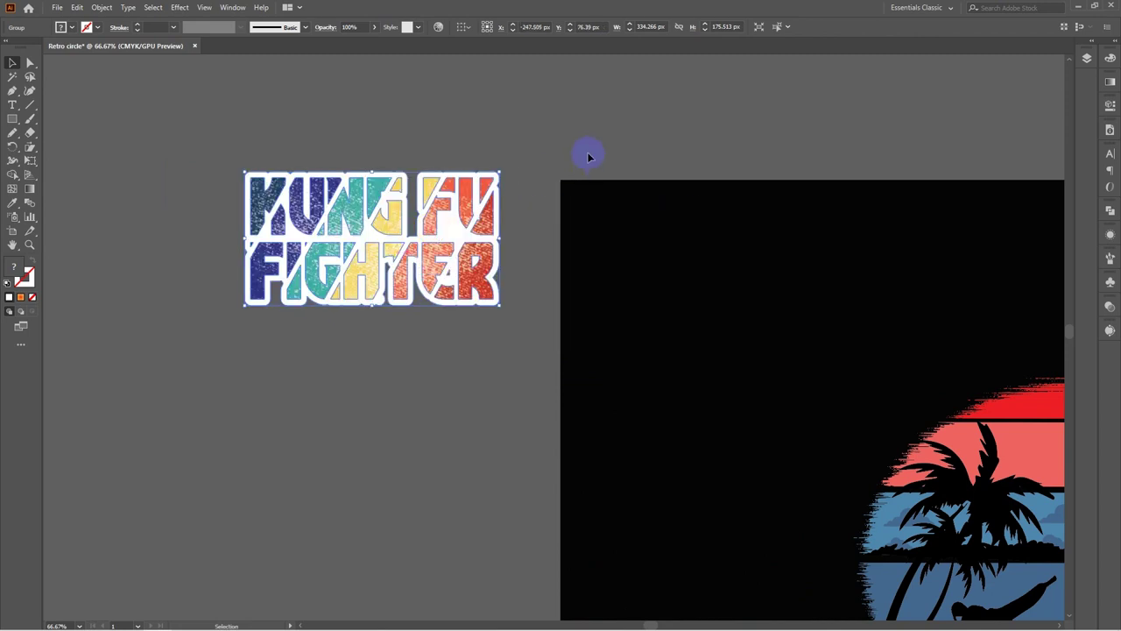
Ungroup the lettering and its white outline, then clear the selection
click(588, 156)
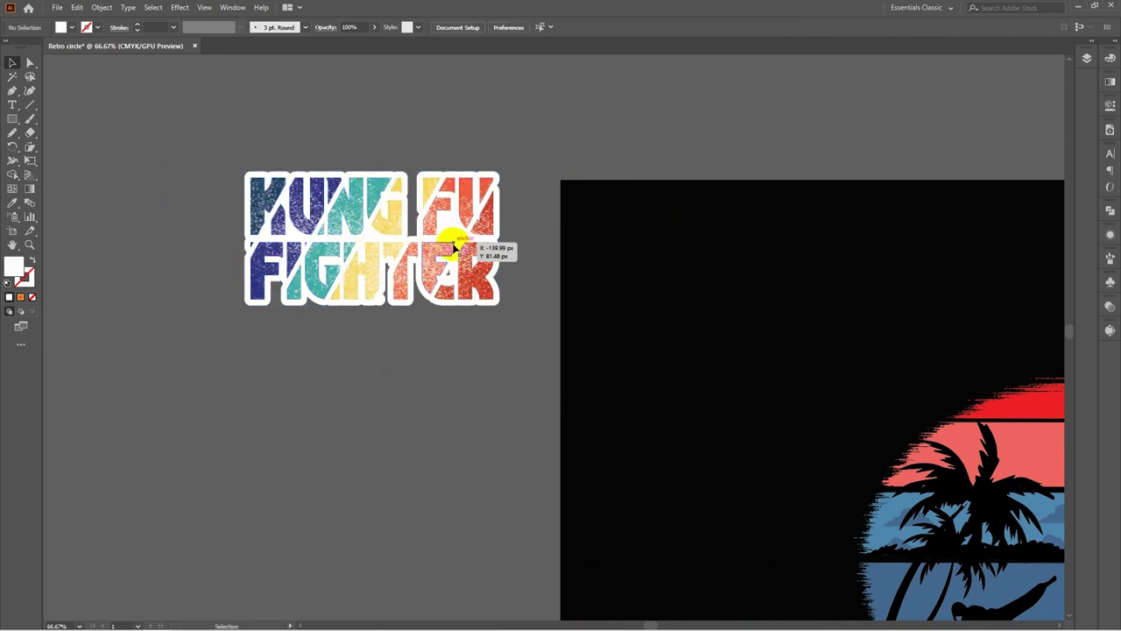
key(a)
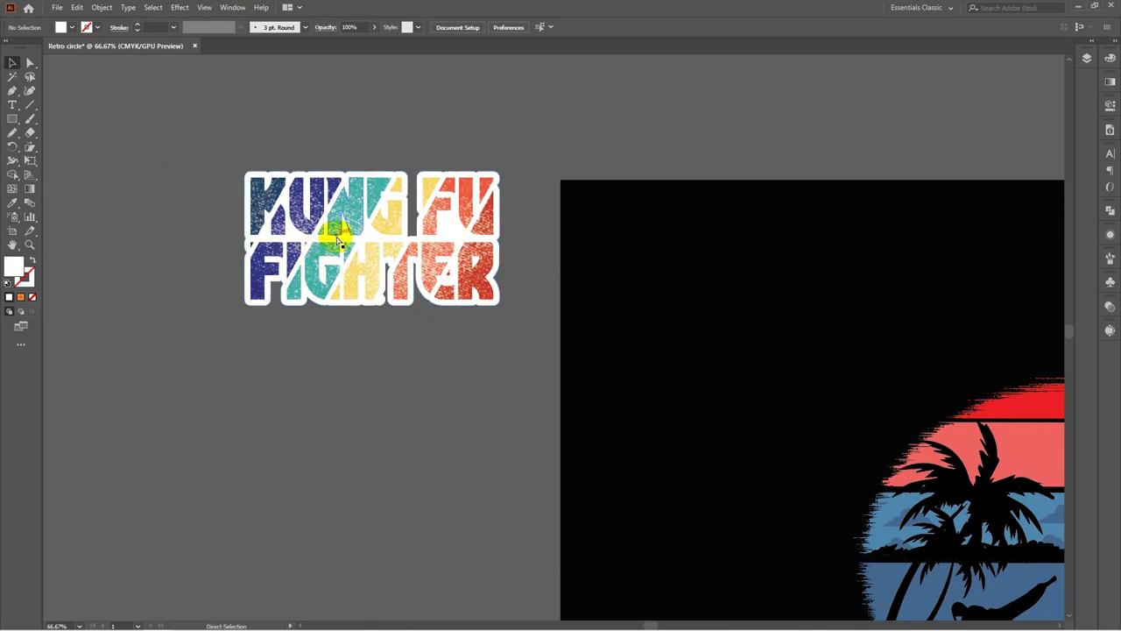
key(v)
click(368, 230)
right_click(352, 242)
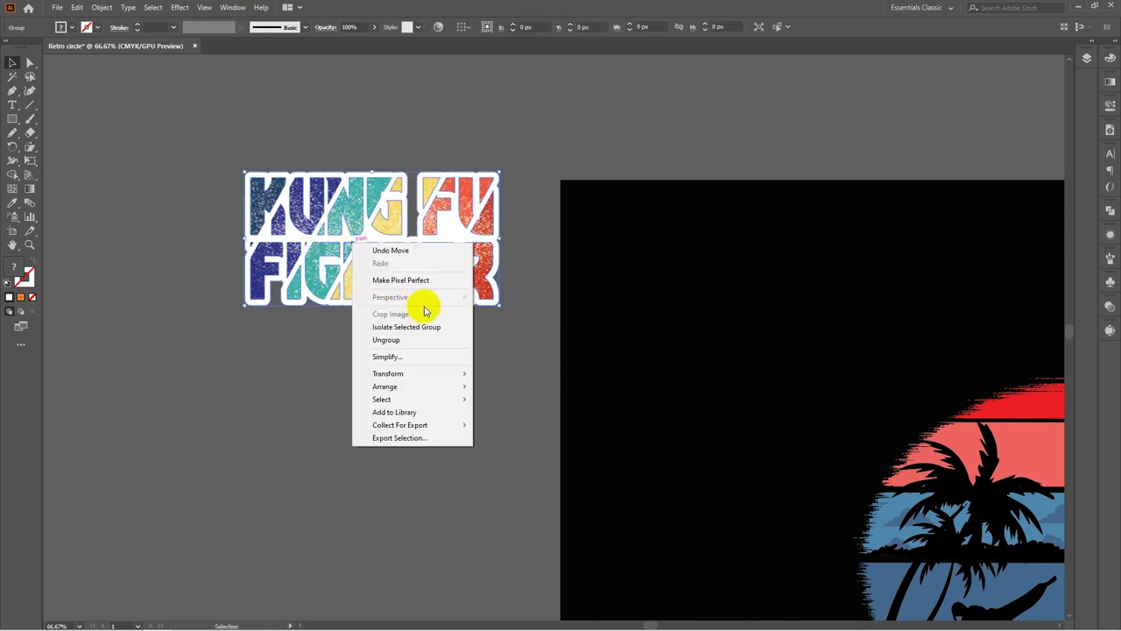
click(385, 340)
click(335, 346)
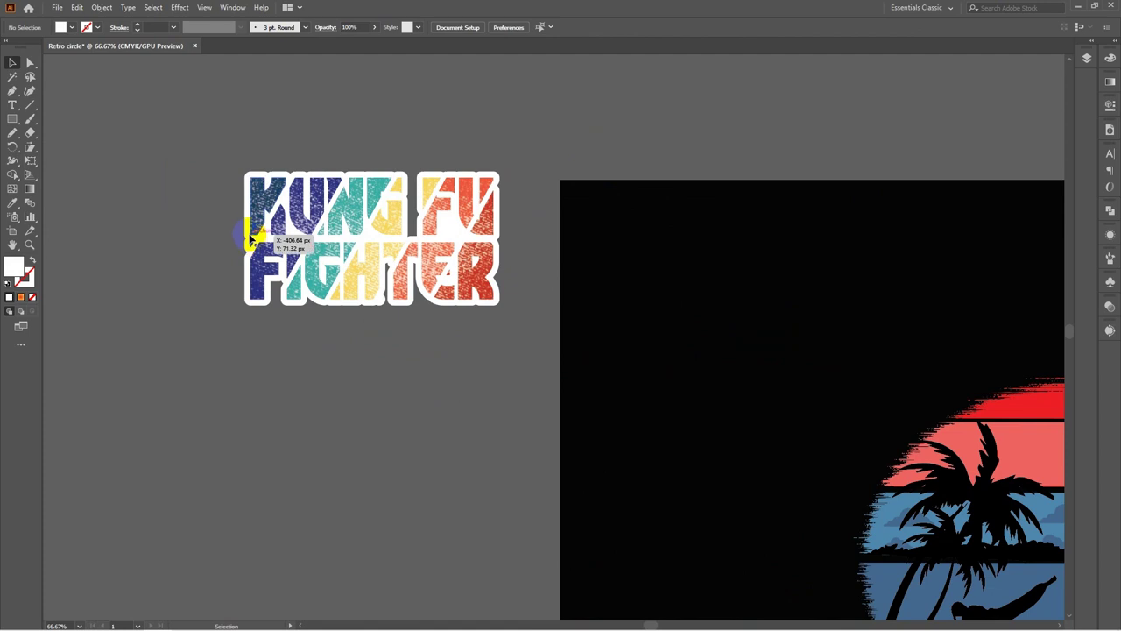
Try red, green and yellow fills on the outline shape behind the lettering, restore its white fill and deselect it
scroll(252, 237, up, 2)
click(238, 214)
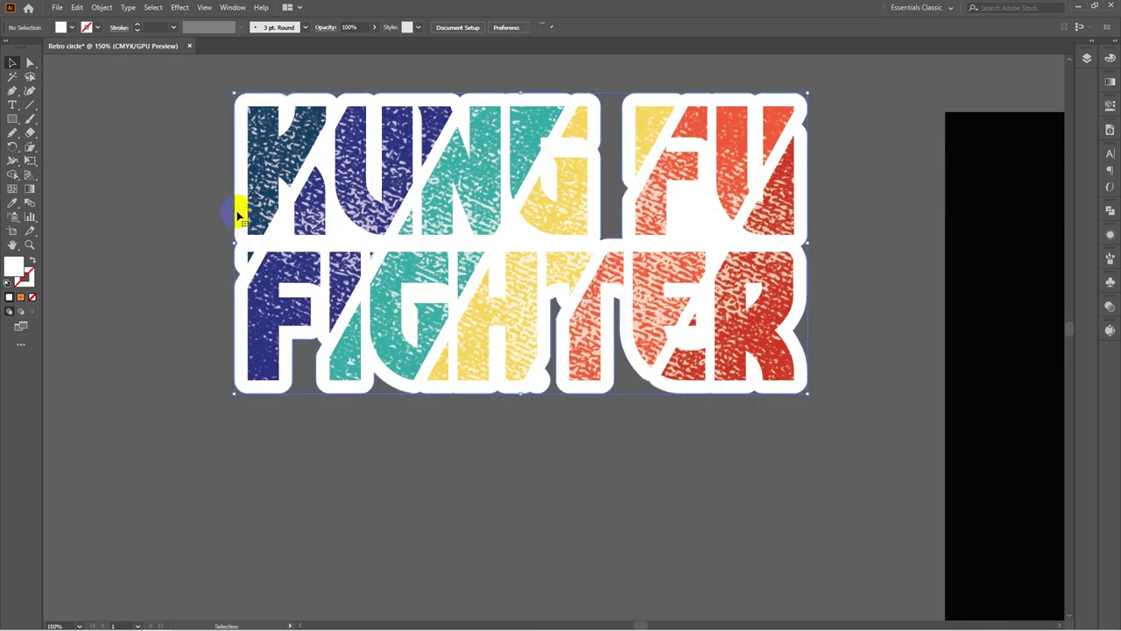
click(71, 29)
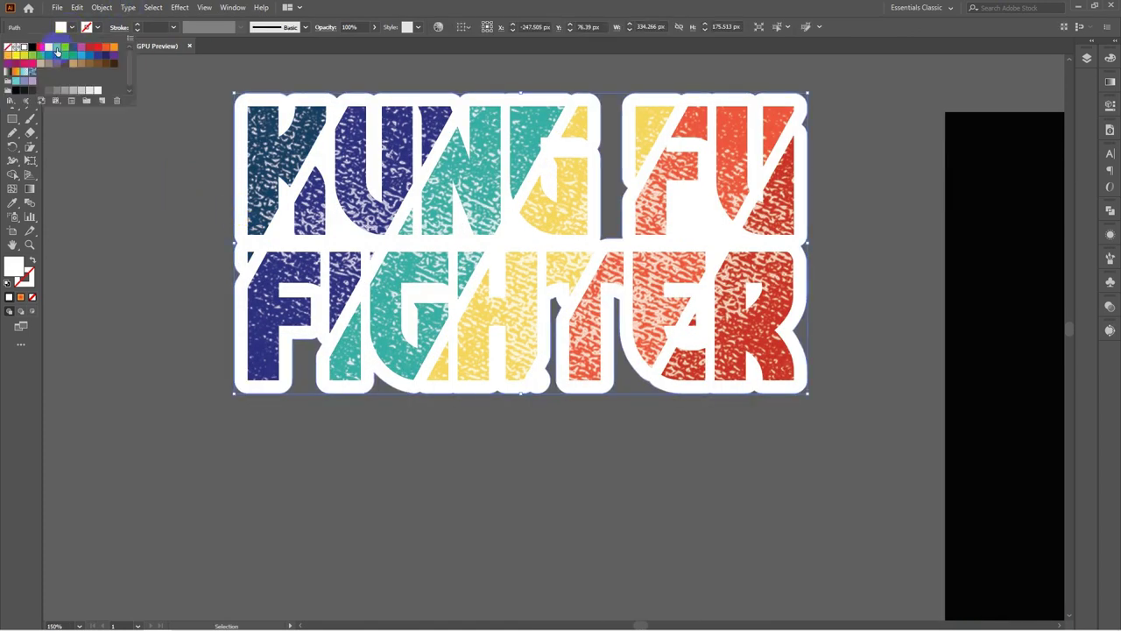
click(115, 50)
click(86, 52)
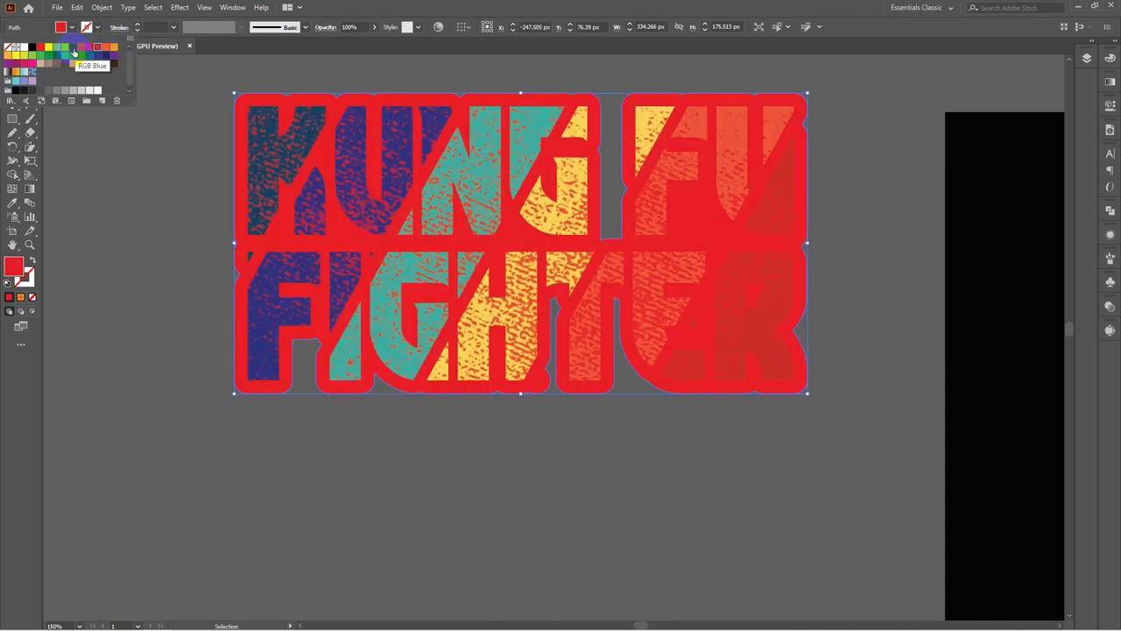
click(74, 49)
click(59, 51)
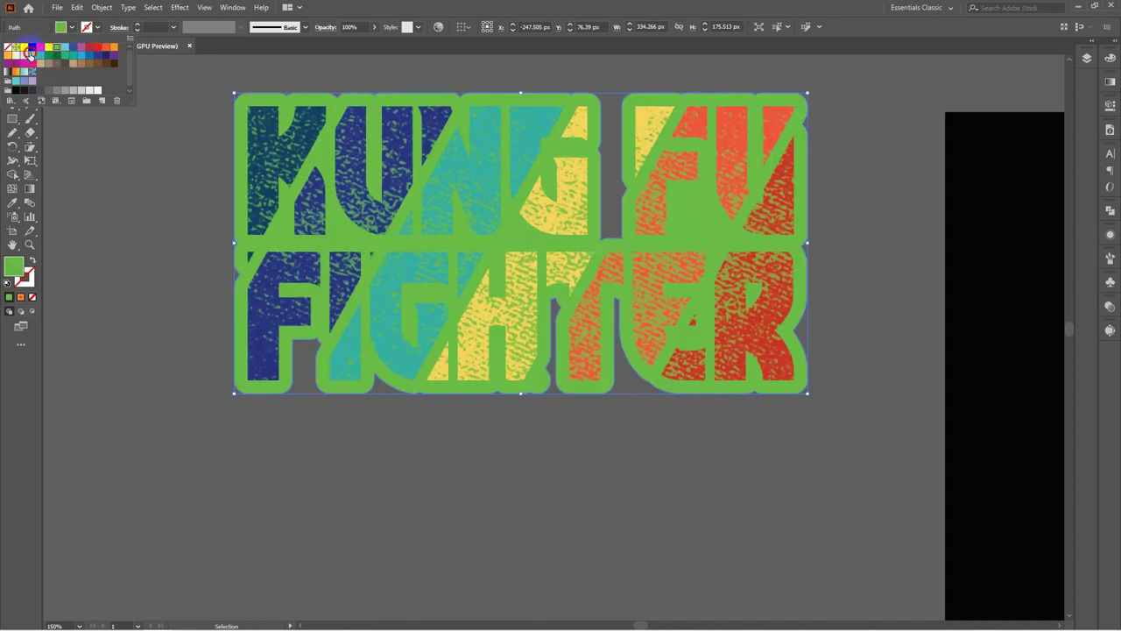
click(29, 53)
click(16, 54)
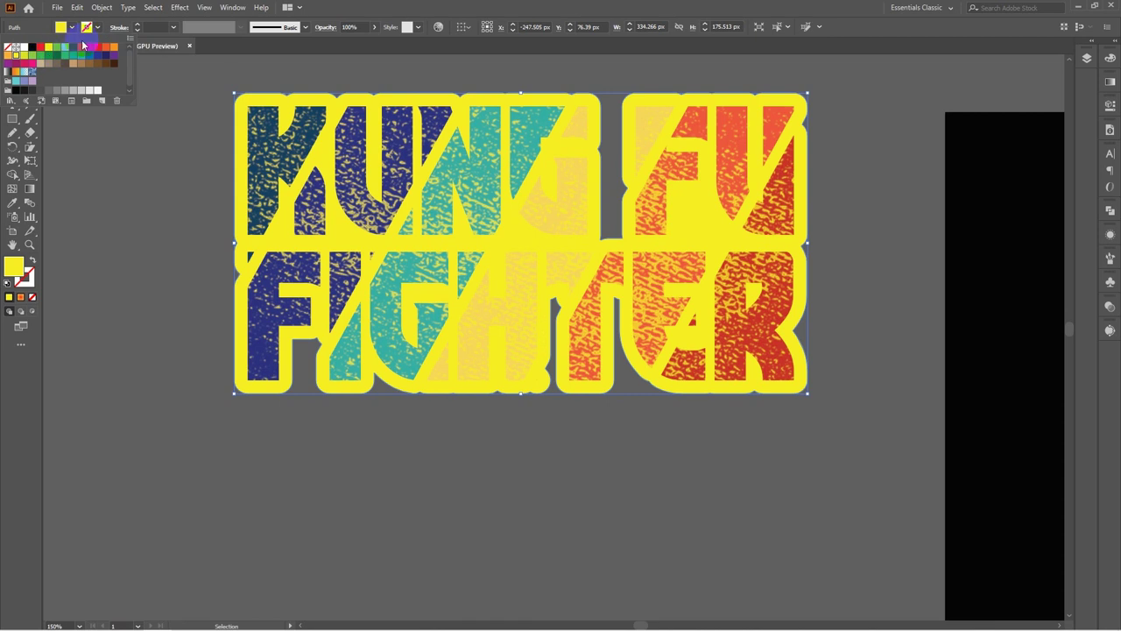
click(15, 46)
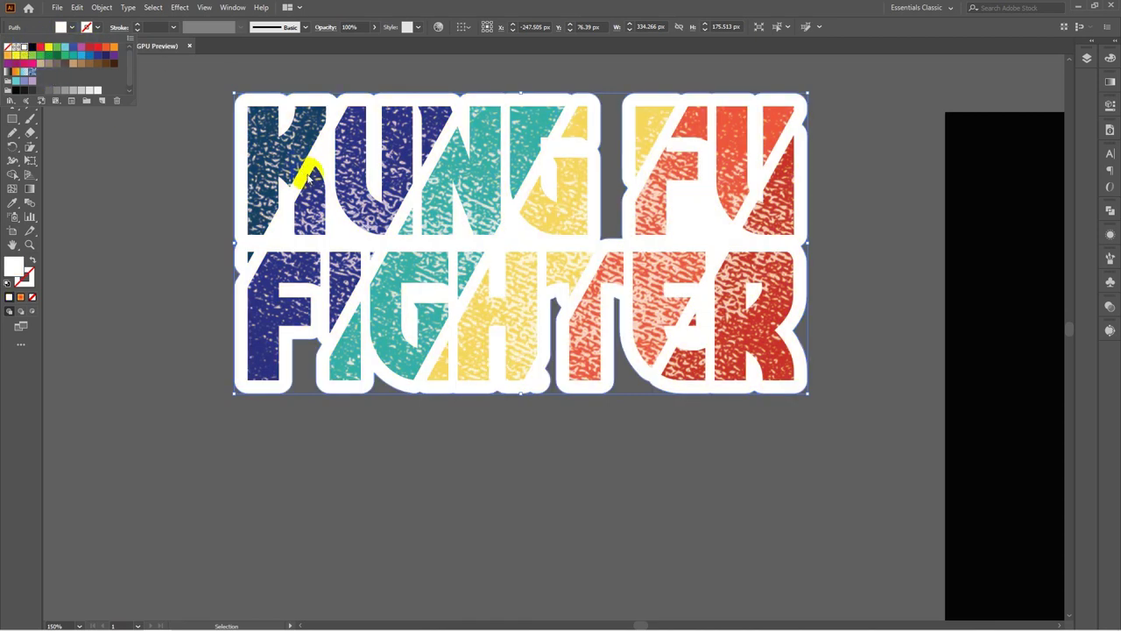
click(233, 235)
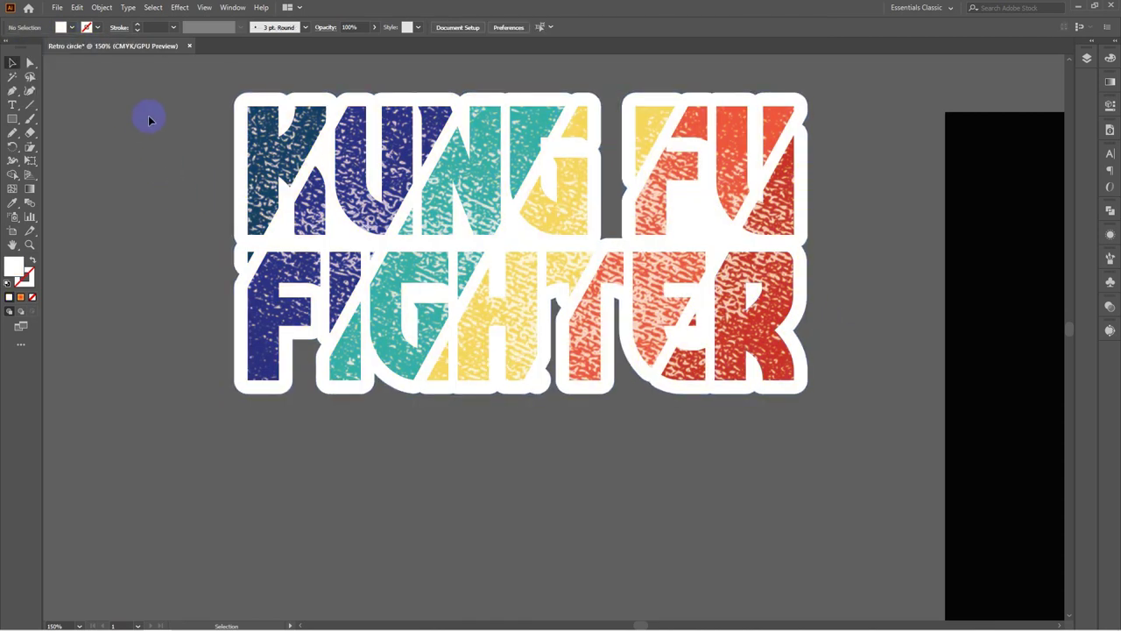
Group the KUNG FU FIGHTER lettering with its white outline and clear the selection
click(675, 293)
right_click(675, 292)
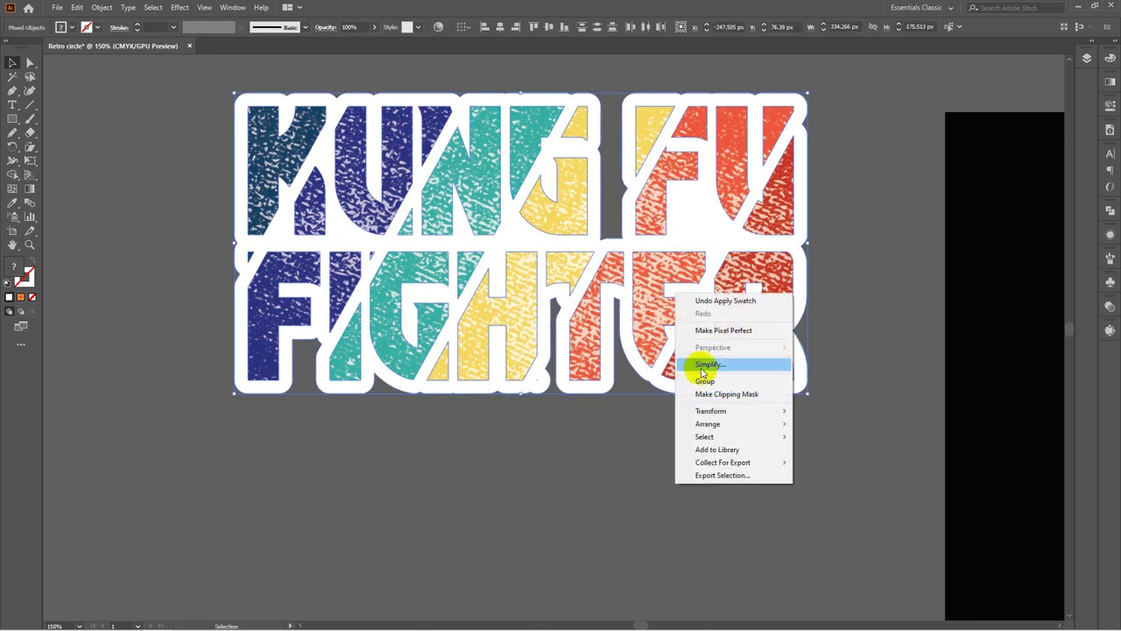
click(746, 369)
key(ctrl+shift+a)
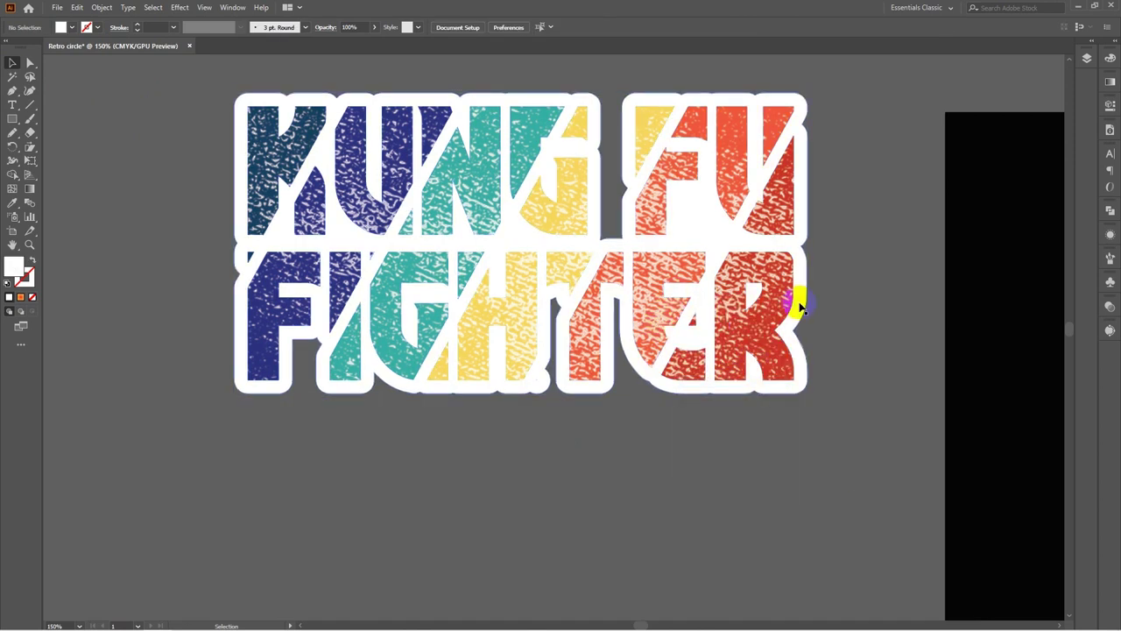
Cut the grouped KUNG FU FIGHTER lettering from the canvas beside the artboard
drag(804, 301, 662, 317)
click(313, 292)
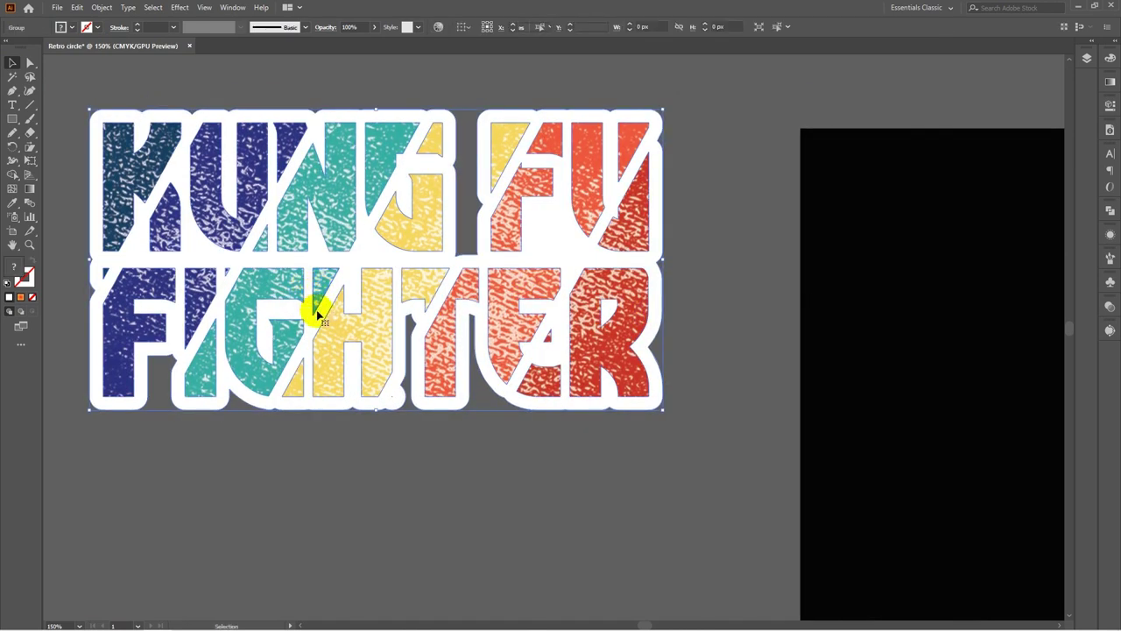
key(a)
key(ctrl+x)
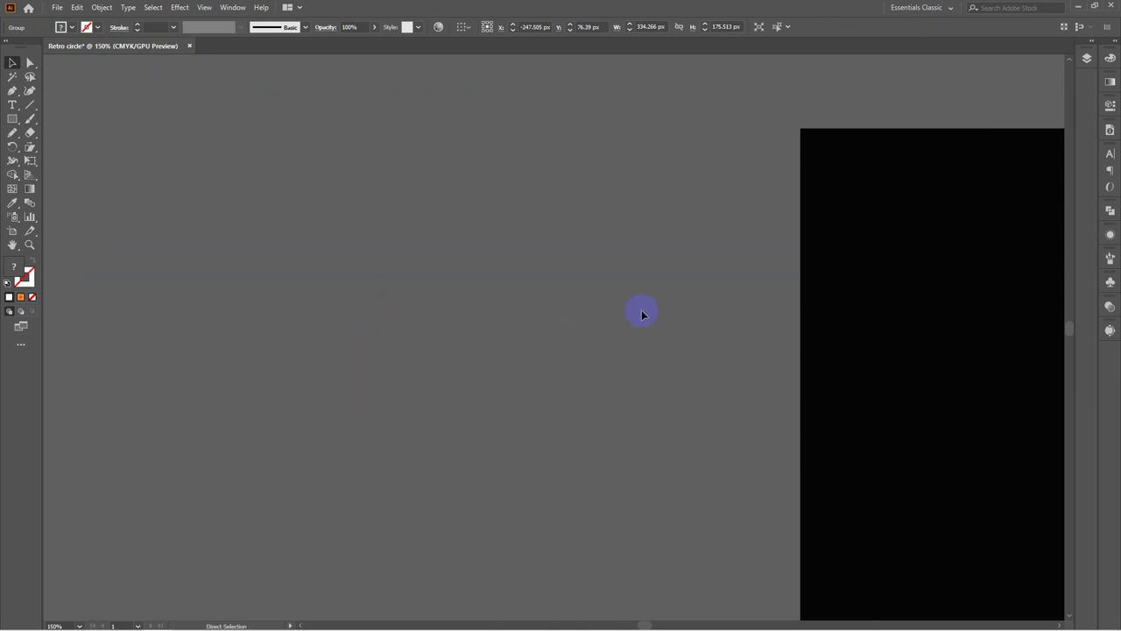
Paste the lettering group onto the black artboard and place it just above the retro sunset circle, then deselect it
drag(703, 313, 248, 311)
drag(916, 292, 499, 201)
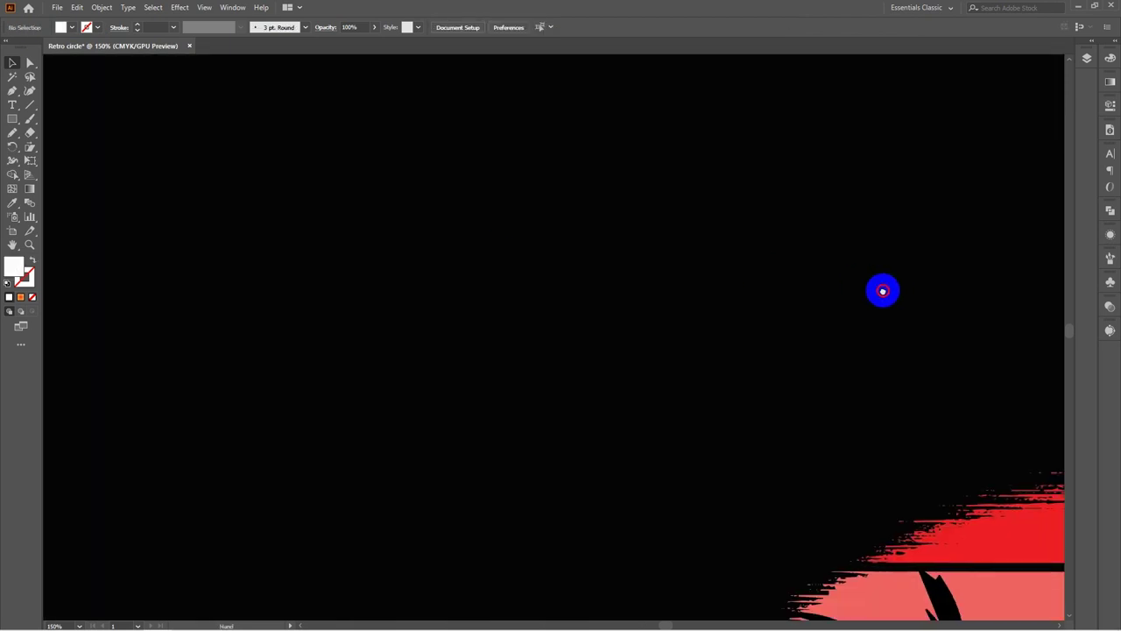
drag(881, 290, 393, 230)
key(ctrl+minus)
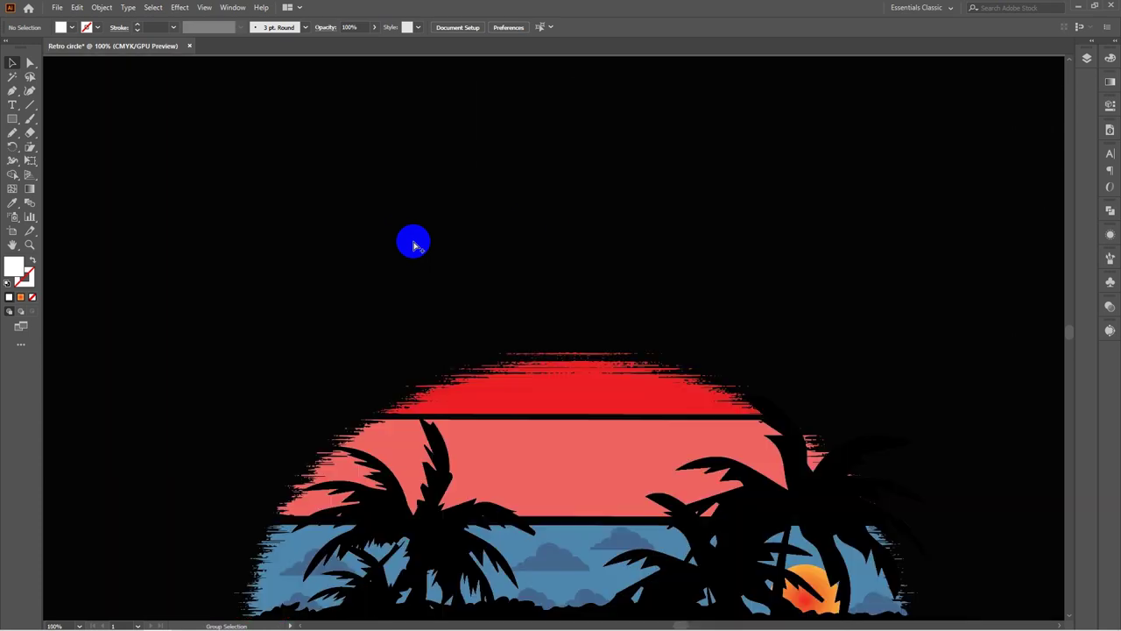
key(ctrl+minus)
drag(412, 335, 507, 253)
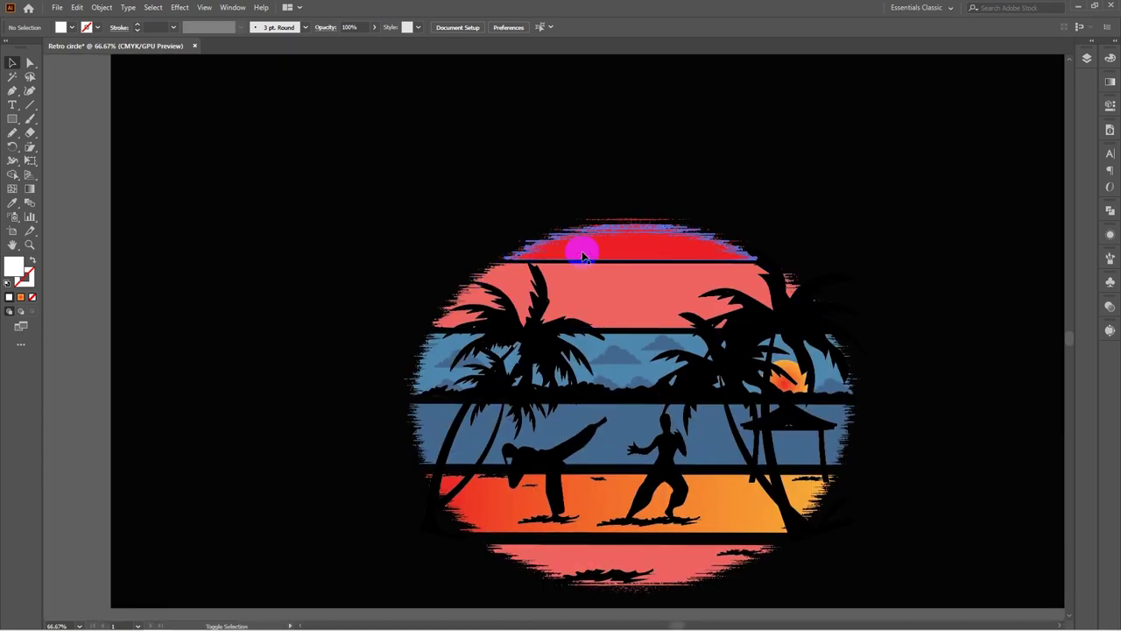
scroll(585, 257, down, 1)
scroll(585, 256, up, 2)
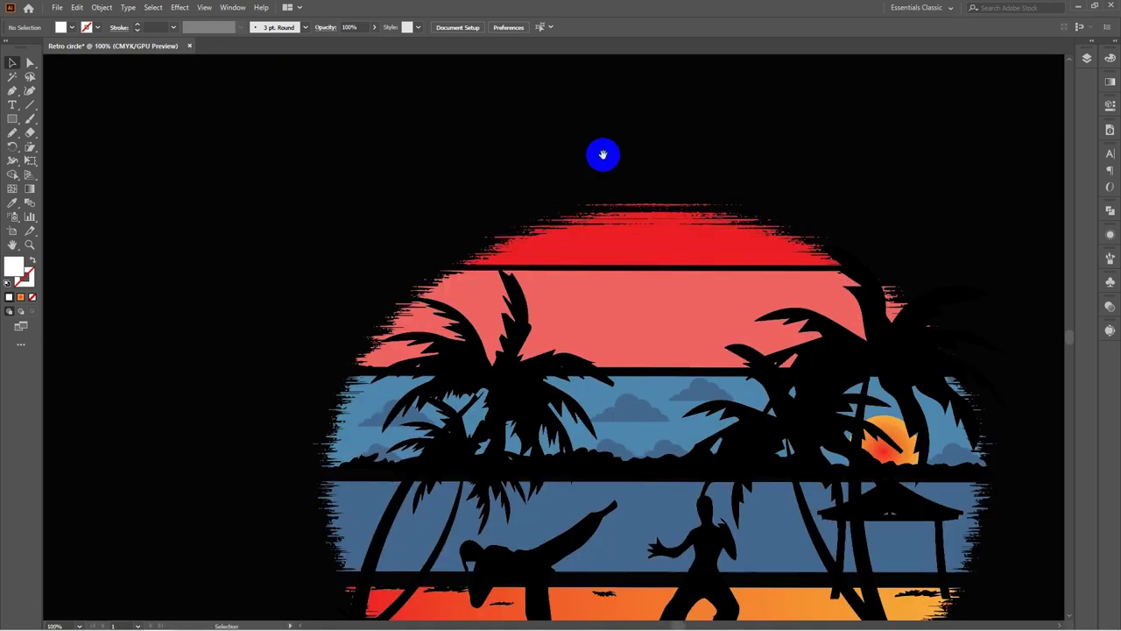
drag(603, 155, 597, 252)
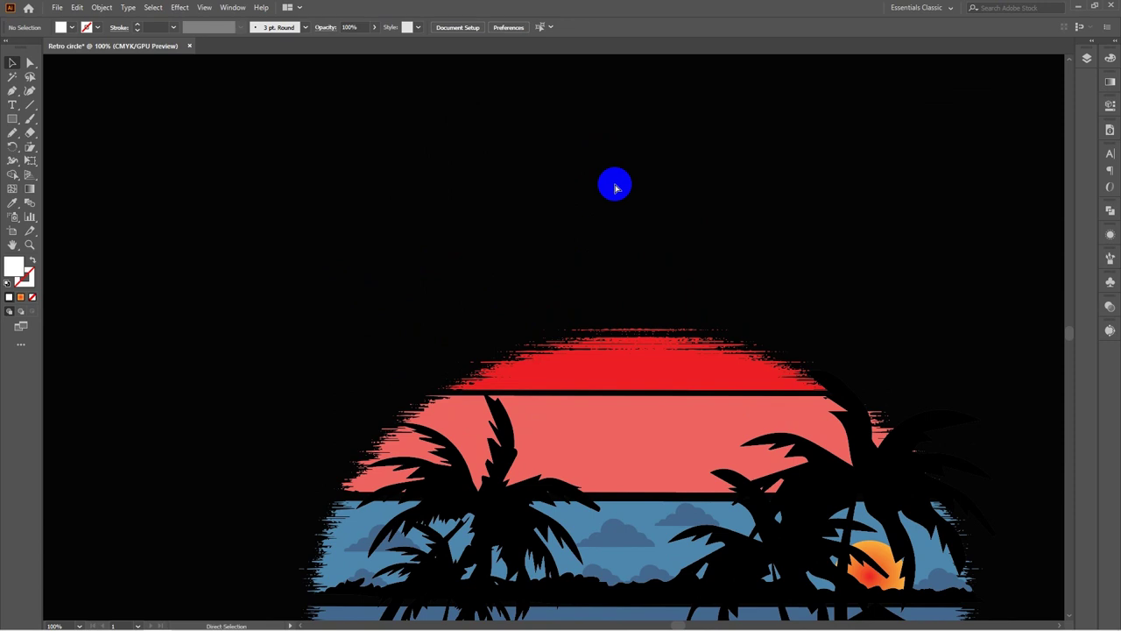
key(ctrl+v)
drag(584, 371, 674, 254)
click(881, 260)
Shift the lettering group slightly left above the sunset circle and deselect it
alt+scroll(910, 277, down, 2)
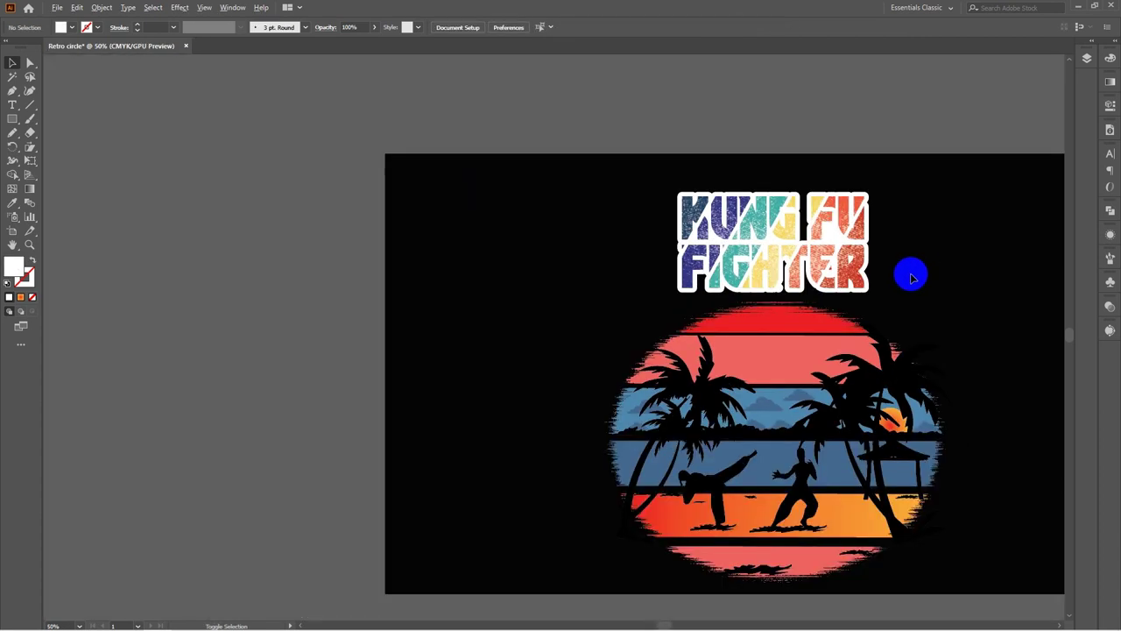
alt+scroll(911, 277, down, 1)
drag(954, 297, 831, 238)
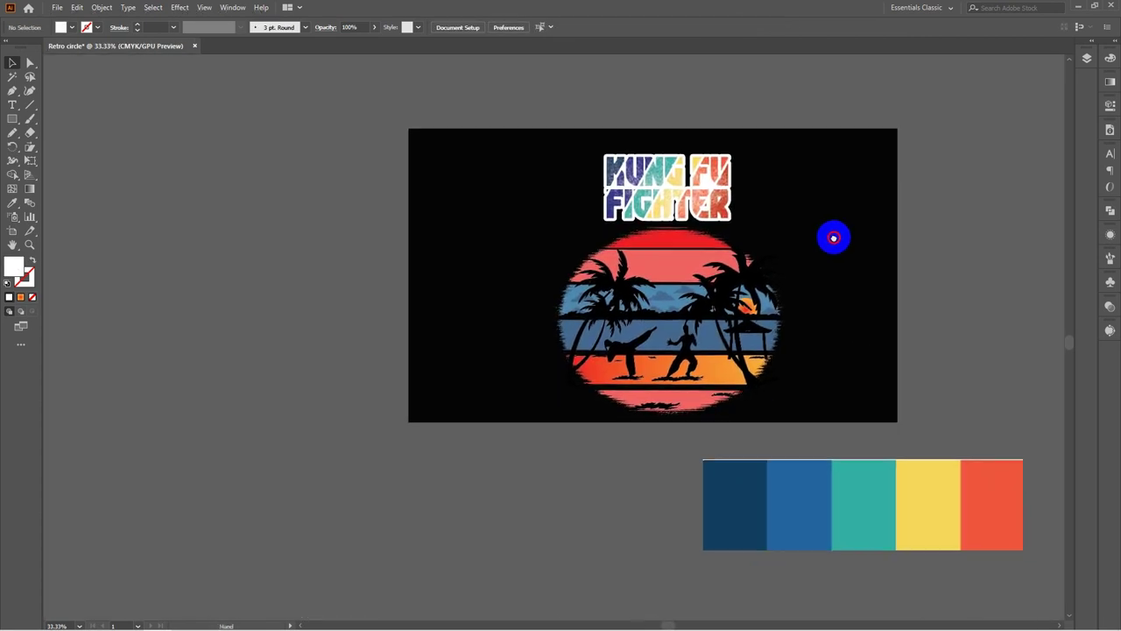
click(667, 204)
mouse_move(665, 202)
mouse_down()
mouse_move(648, 208)
mouse_move(657, 203)
mouse_up()
key(a)
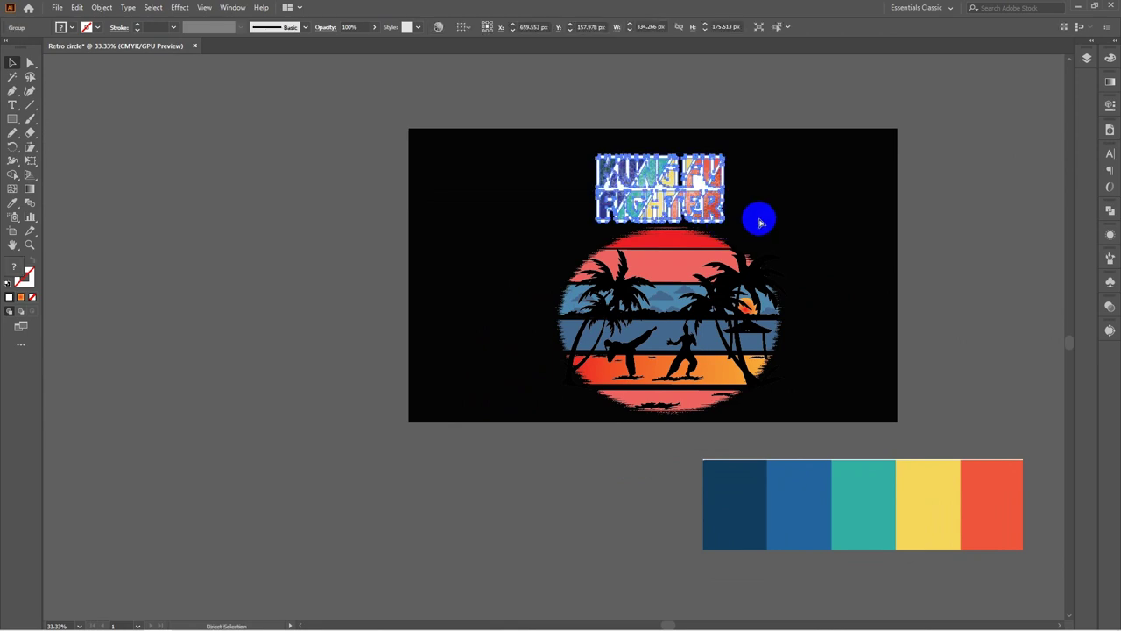
click(761, 223)
key(v)
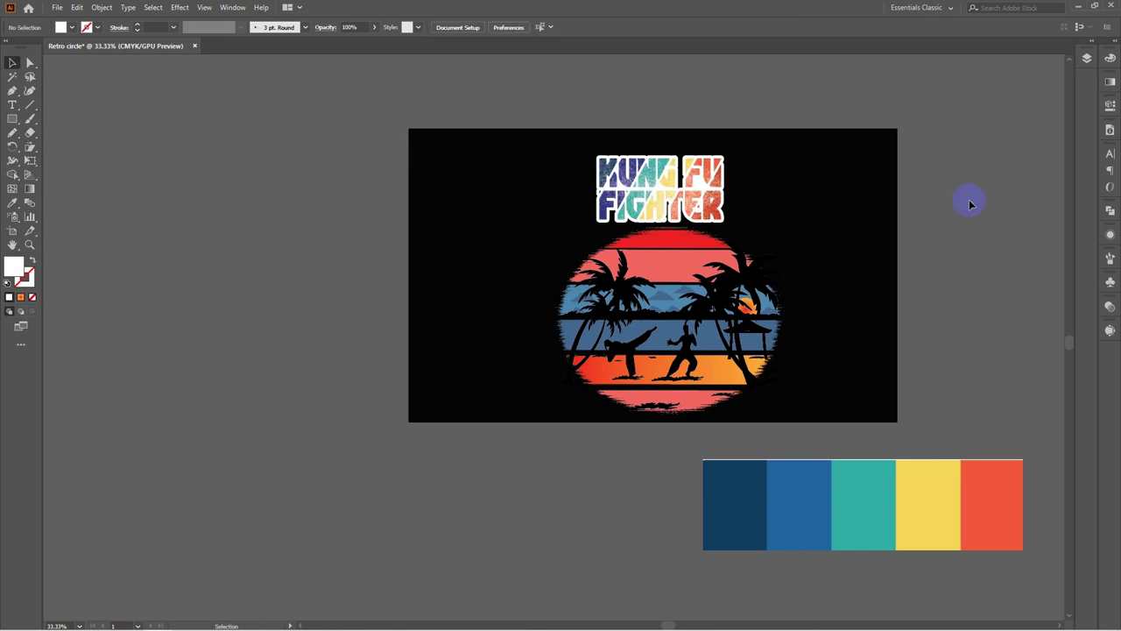
Delete the five-colour palette reference image below the artboard
click(1087, 60)
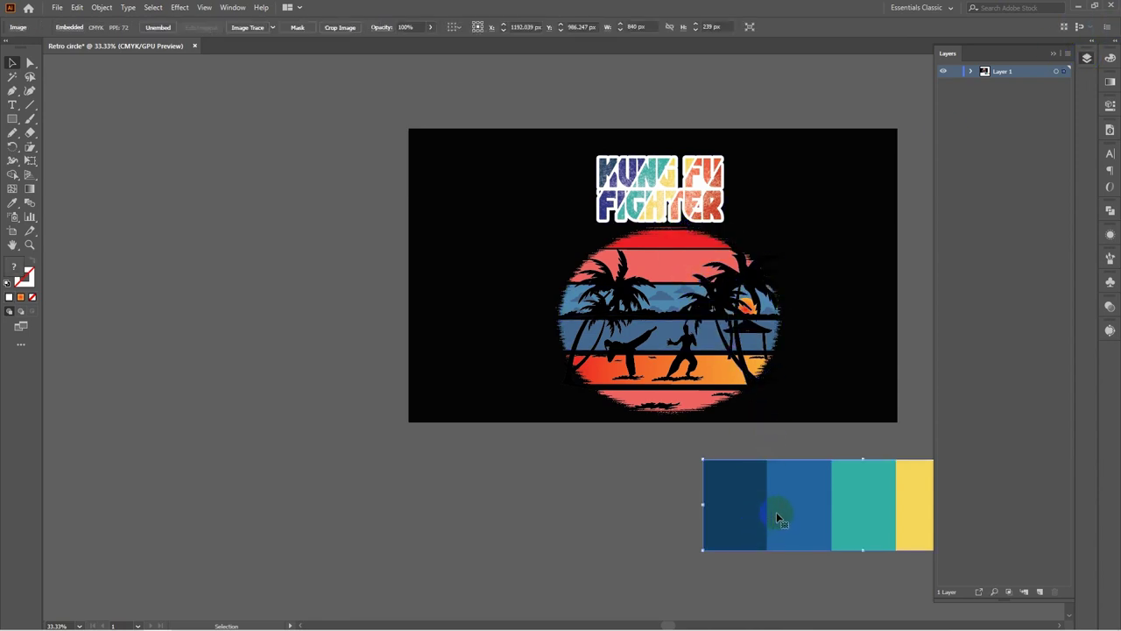
key(Delete)
click(1055, 54)
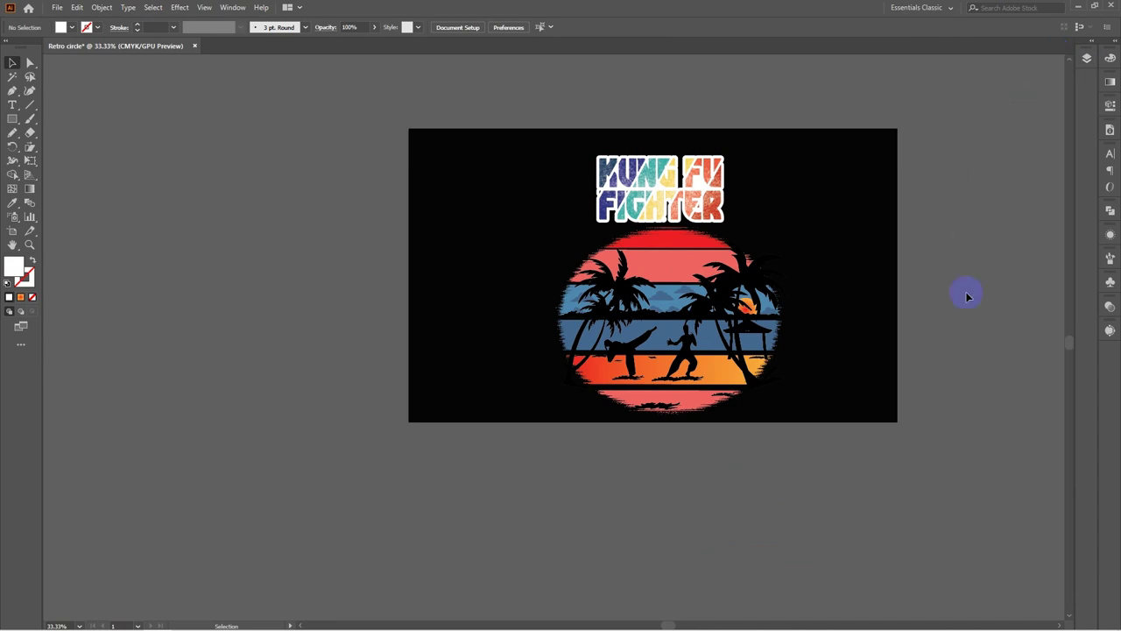
drag(974, 307, 586, 296)
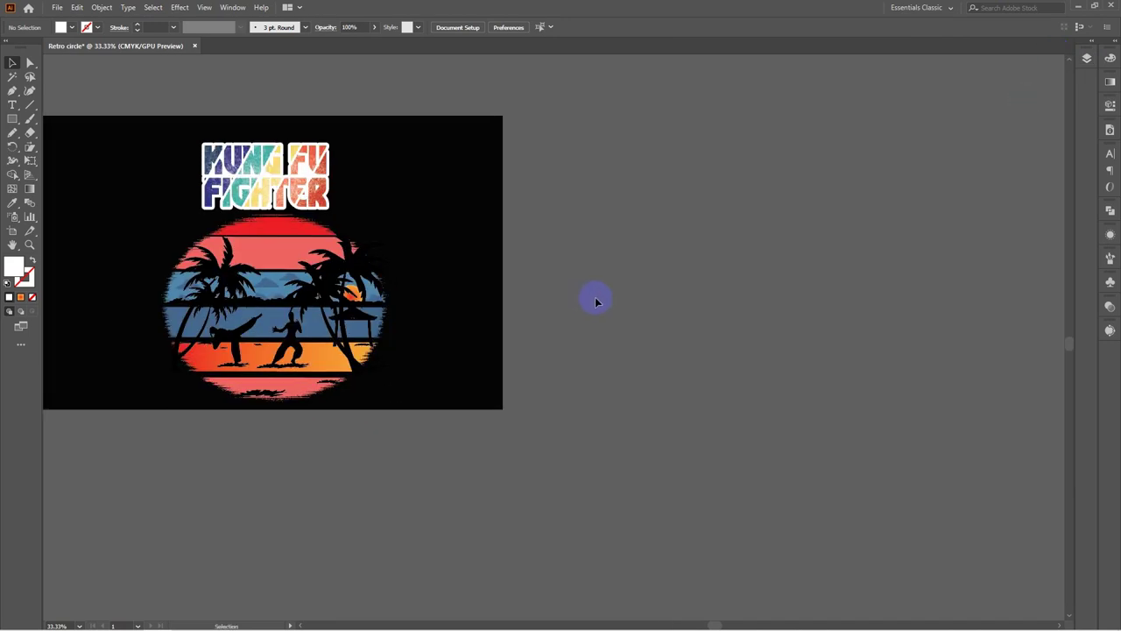
scroll(605, 295, down, 3)
scroll(971, 282, up, 3)
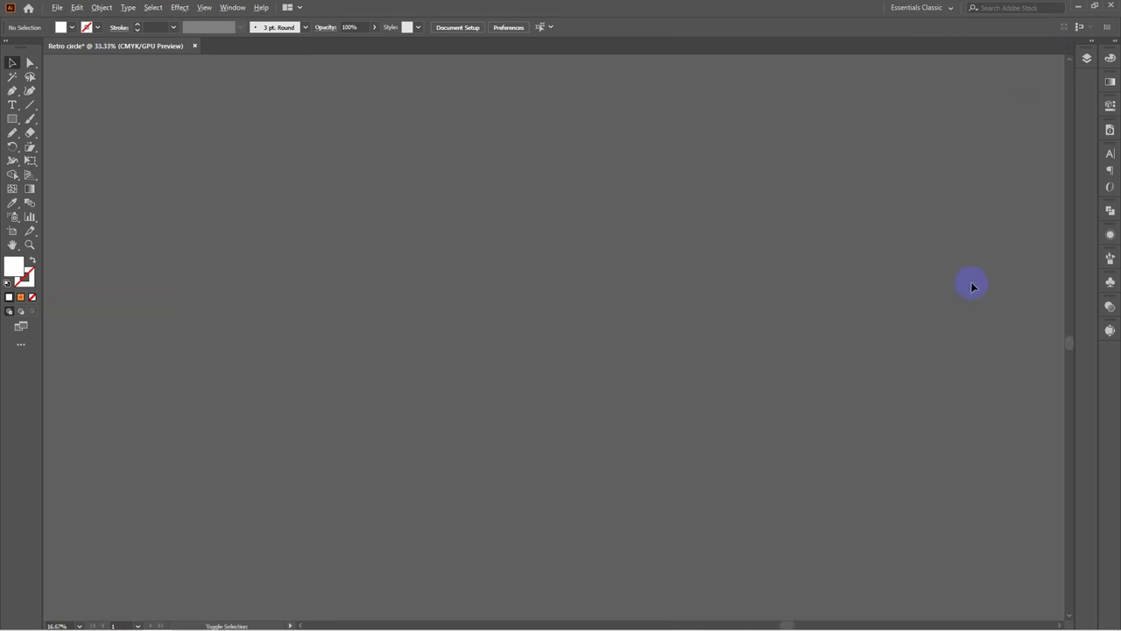
scroll(906, 282, down, 3)
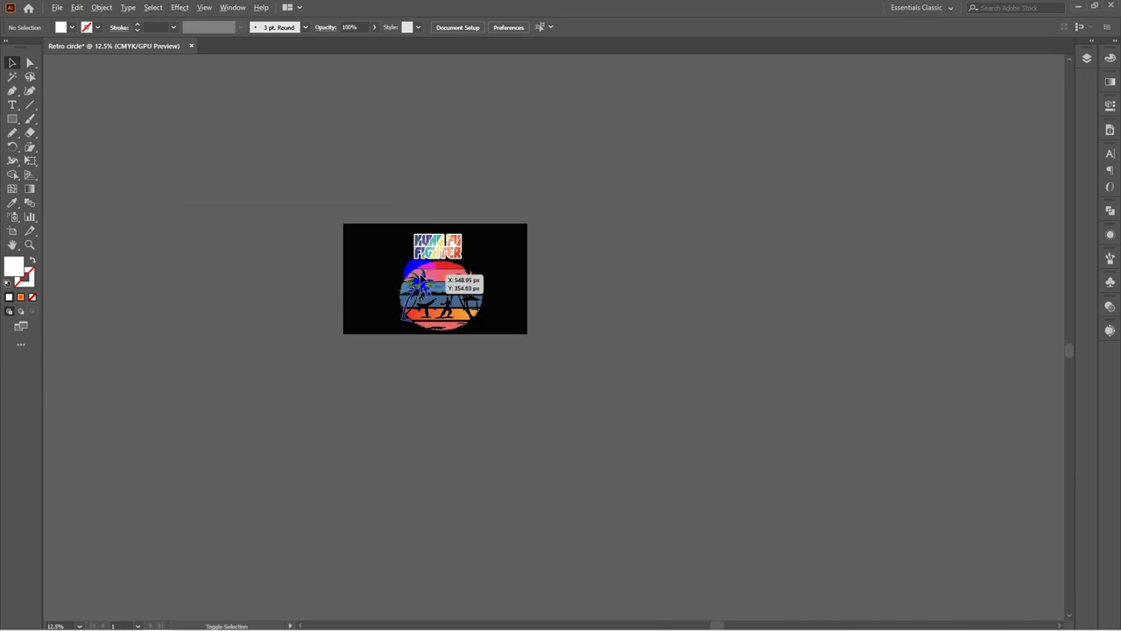
scroll(419, 275, up, 4)
mouse_move(821, 257)
mouse_down()
mouse_move(603, 259)
mouse_move(831, 246)
mouse_up()
drag(744, 181, 735, 207)
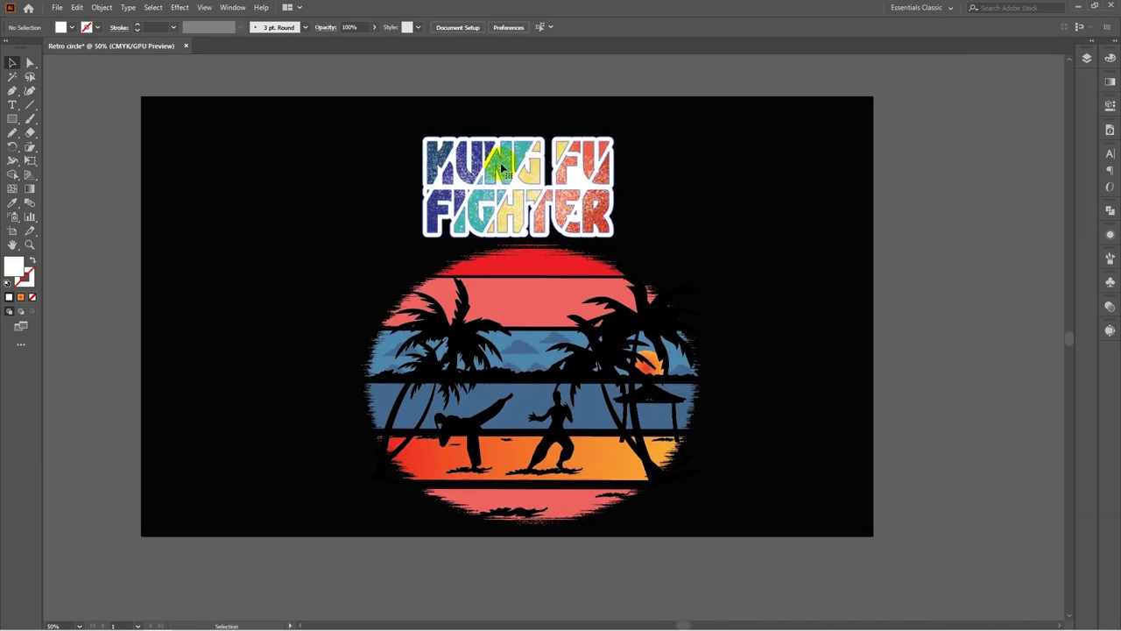
Group the KUNG FU FIGHTER lettering with the sunset circle artwork
click(508, 208)
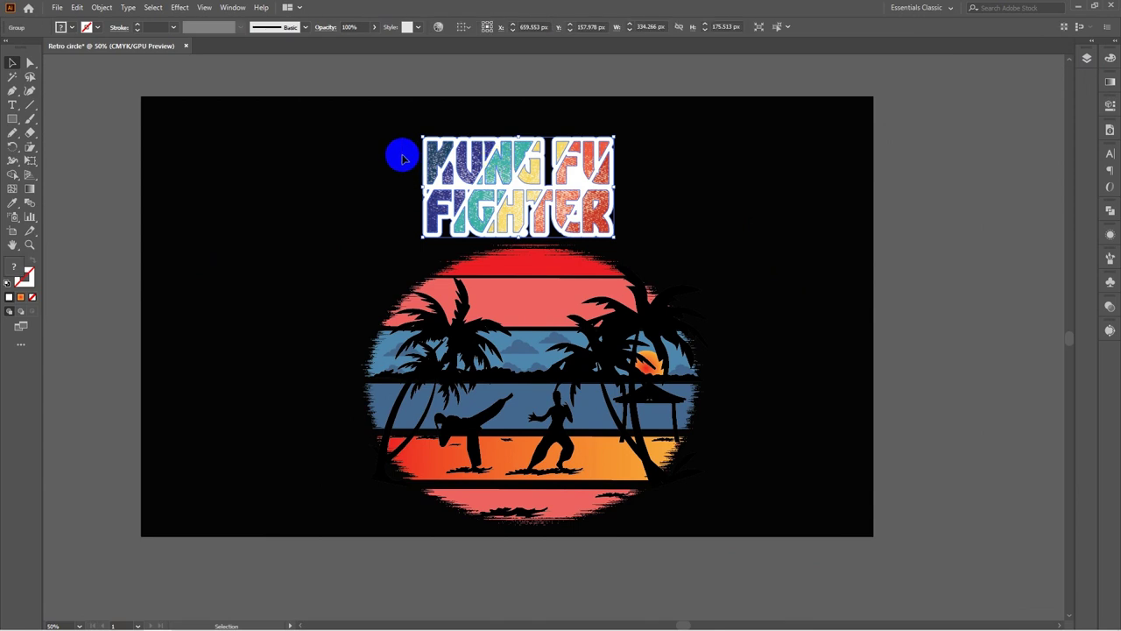
shift+click(532, 363)
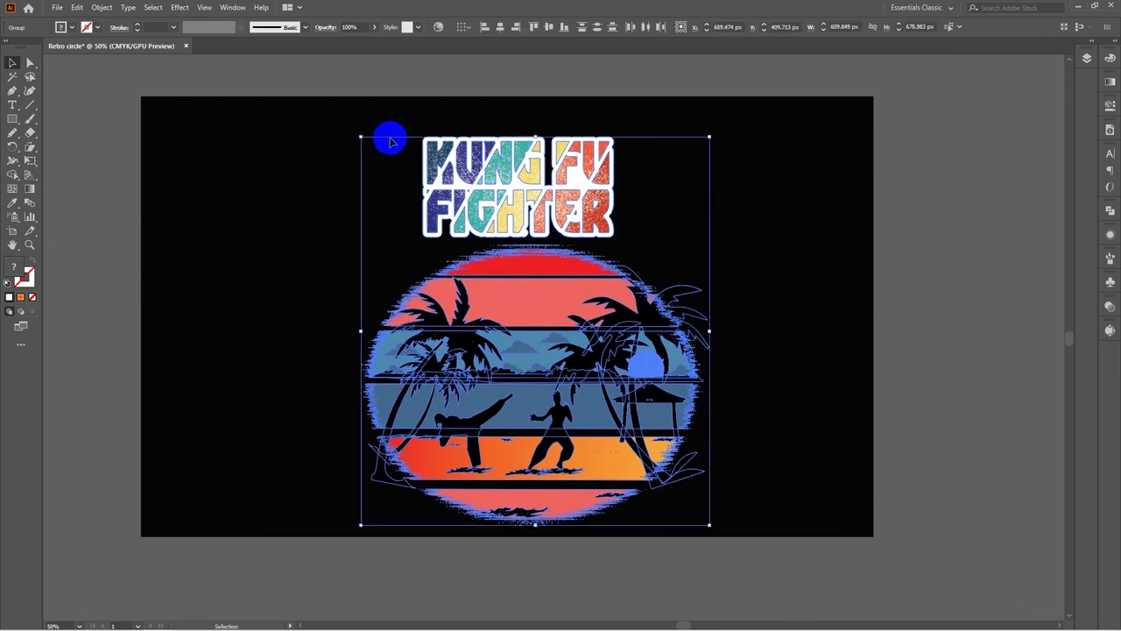
right_click(514, 274)
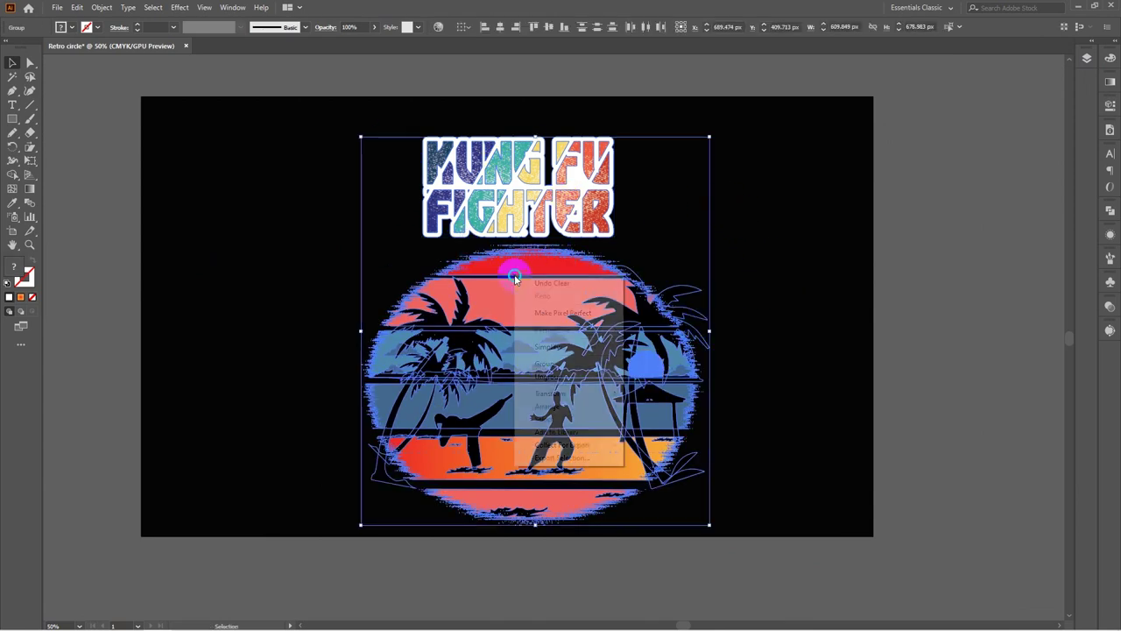
click(556, 365)
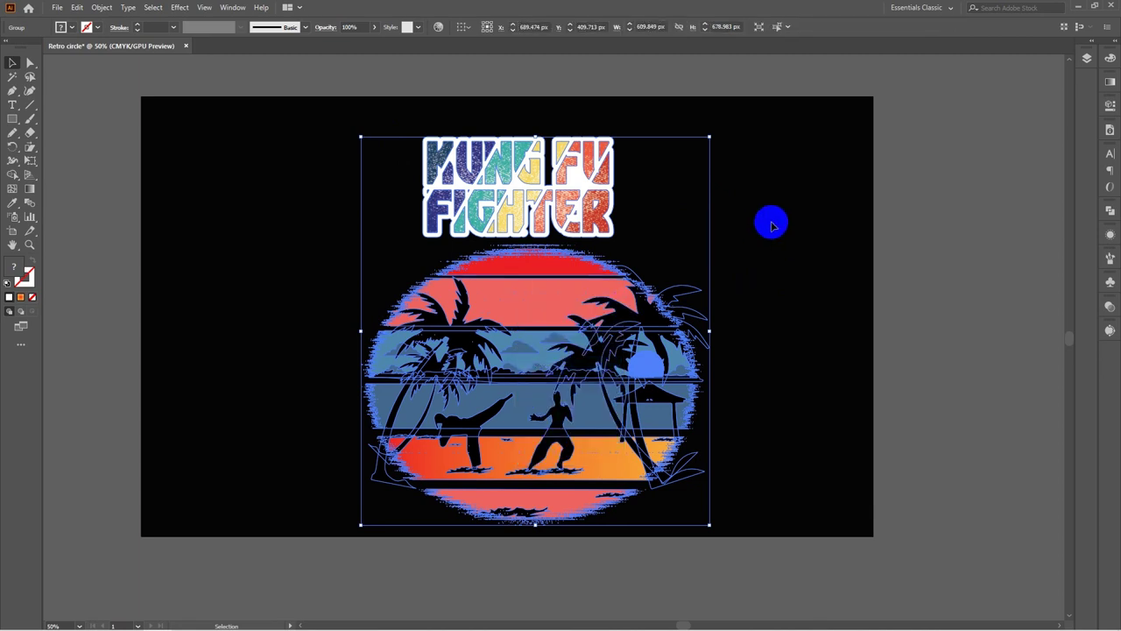
Try the grouped design on the empty canvas beside the black artboard, and undo the moves
drag(502, 298, 667, 270)
click(964, 149)
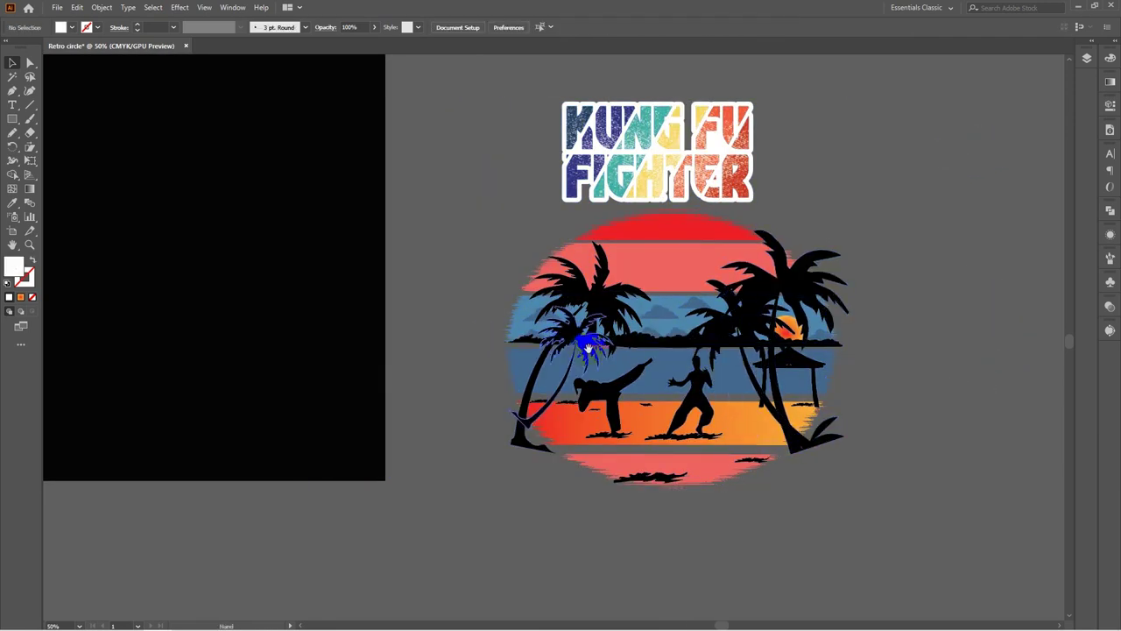
drag(562, 342, 562, 417)
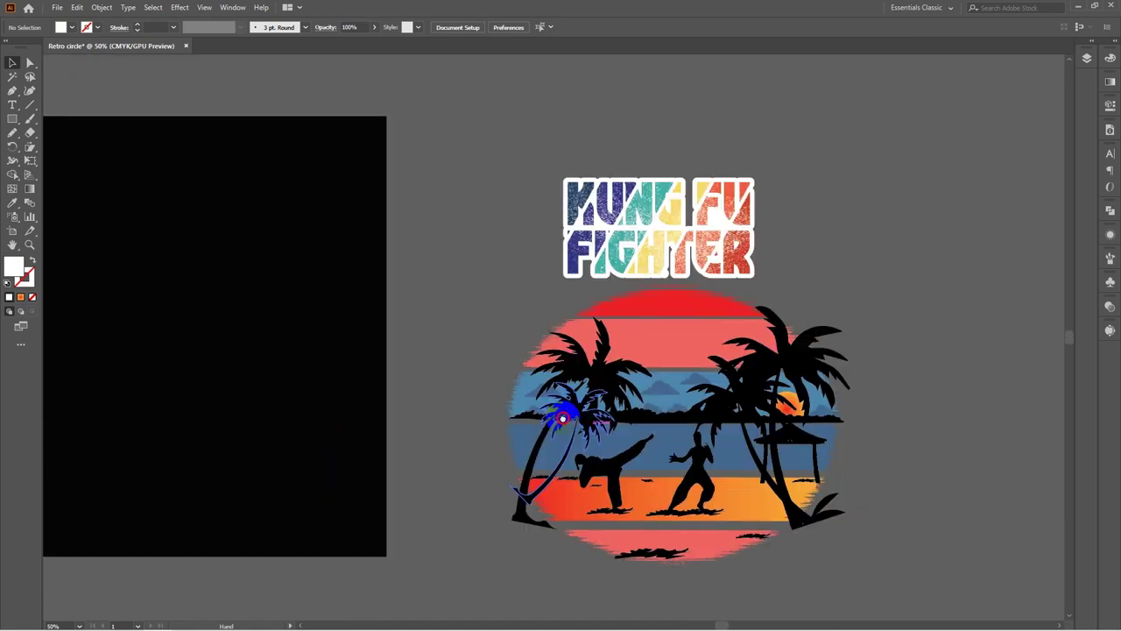
click(658, 234)
click(644, 386)
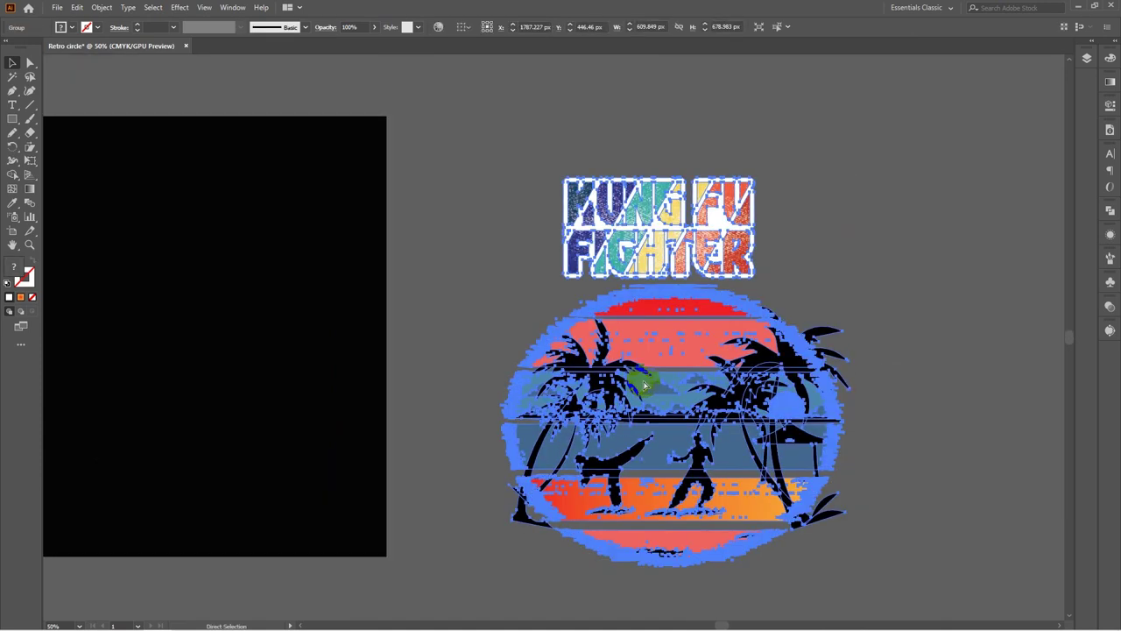
key(ctrl+z)
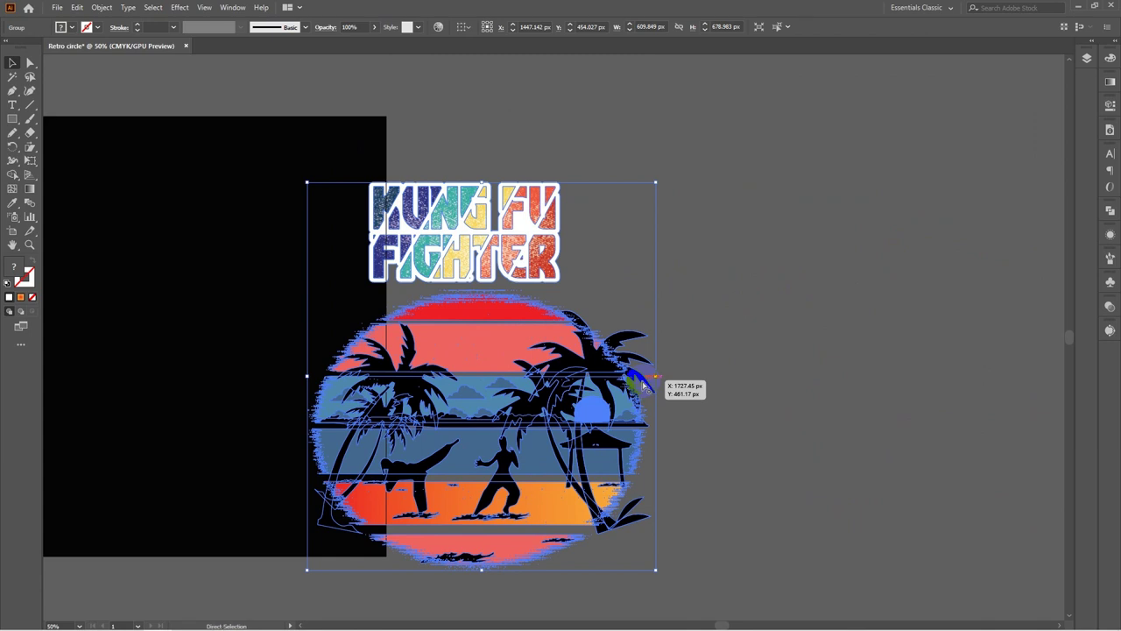
key(ctrl+z)
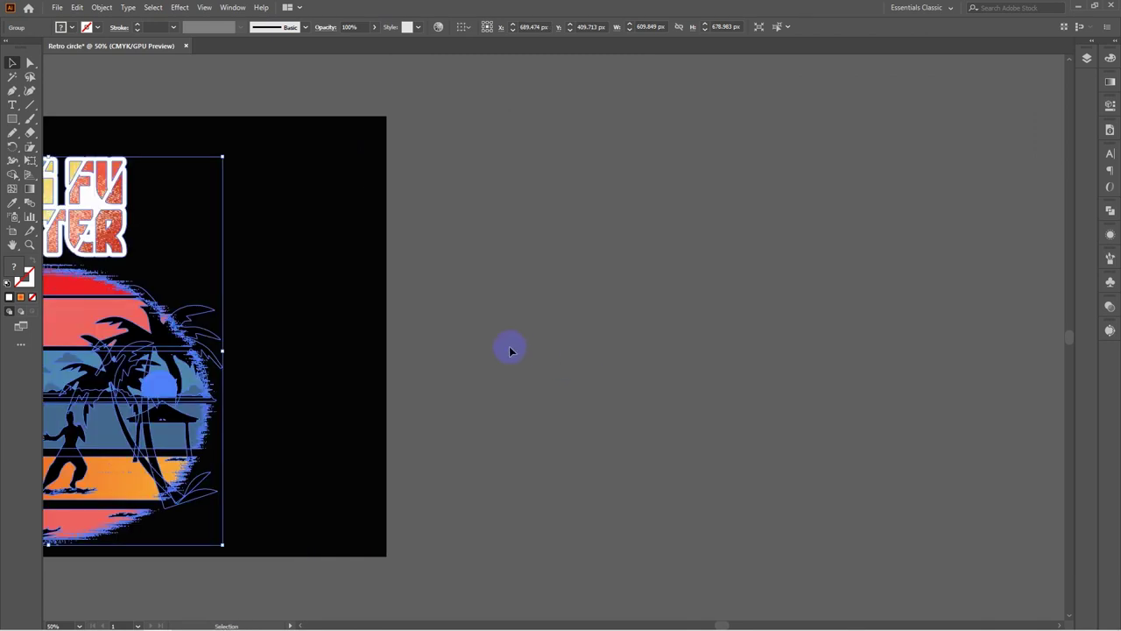
Delete the black background rectangle behind the KUNG FU FIGHTER design, keeping the grouped artwork
drag(452, 351, 934, 310)
click(760, 202)
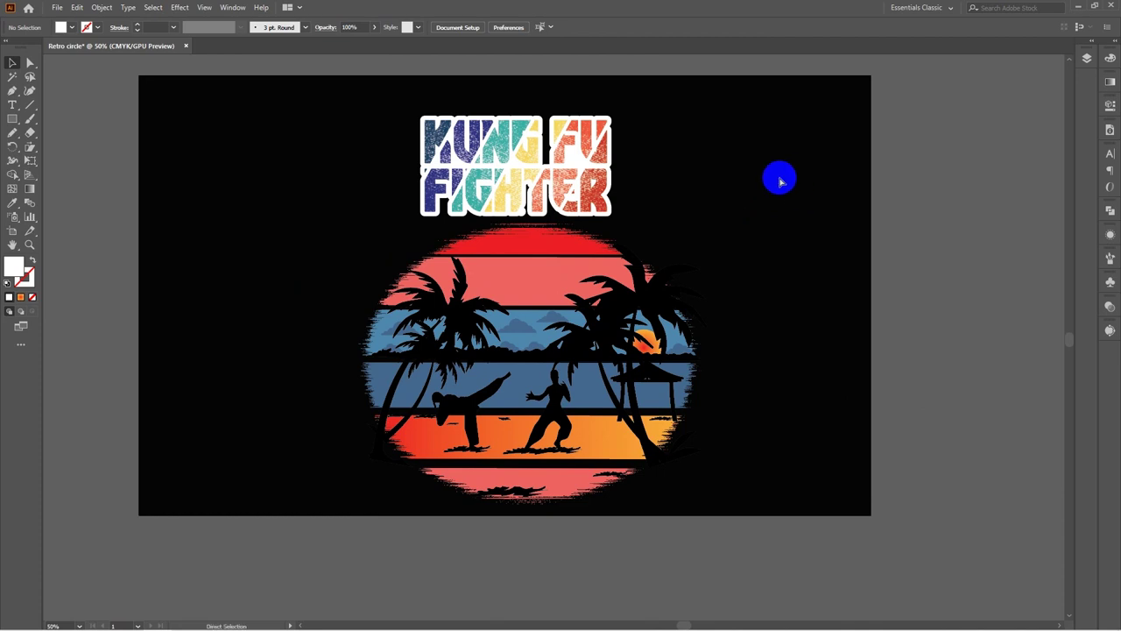
click(779, 179)
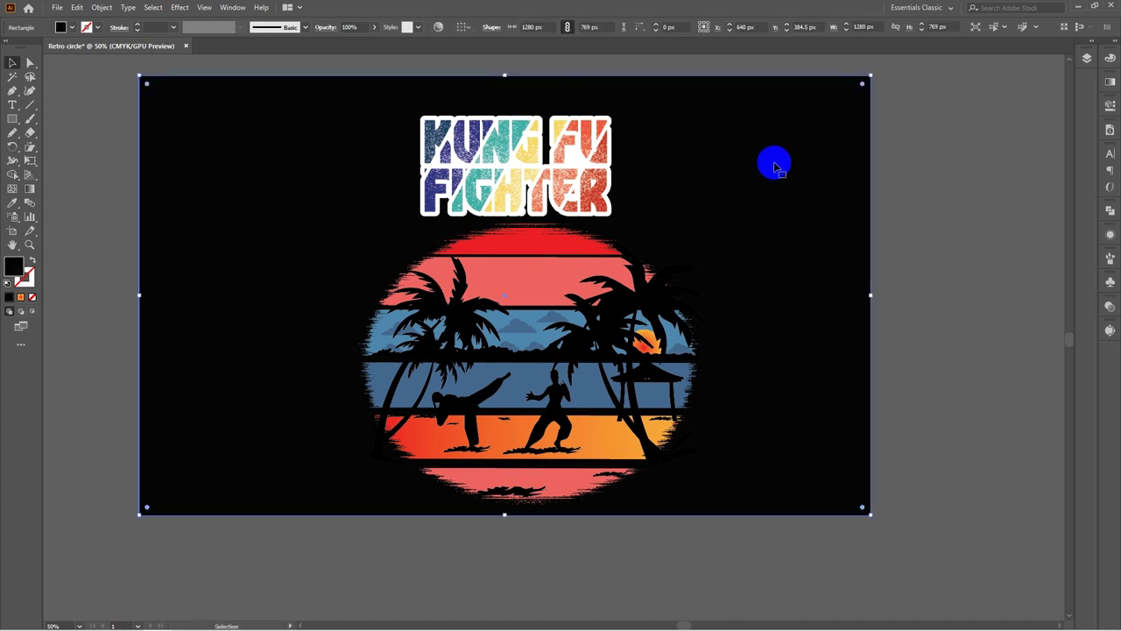
click(972, 187)
click(819, 190)
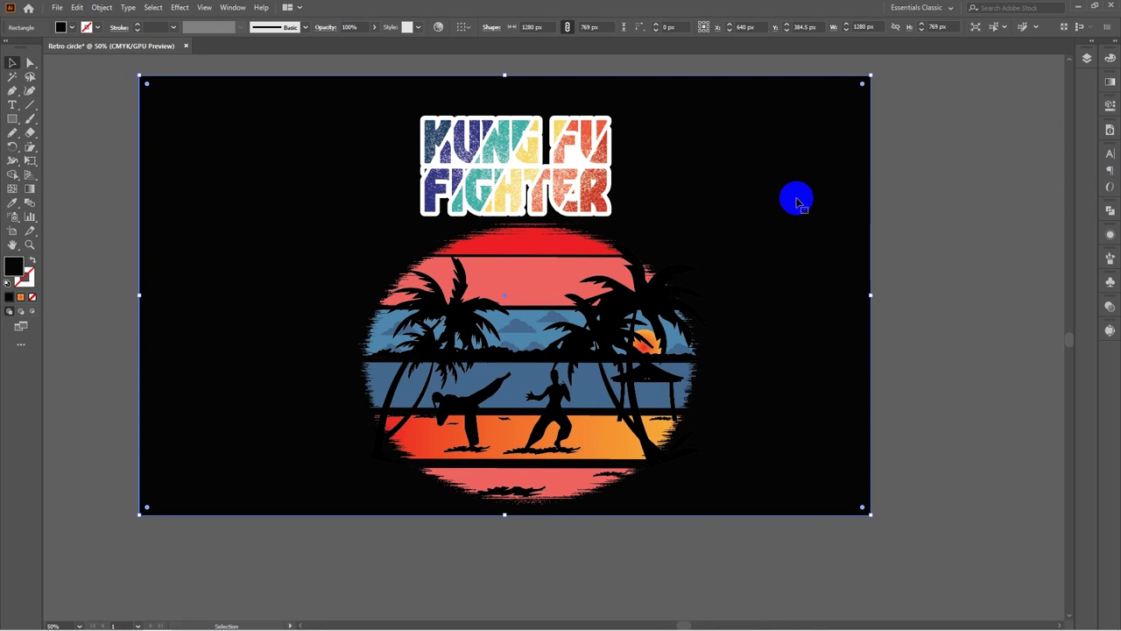
key(Delete)
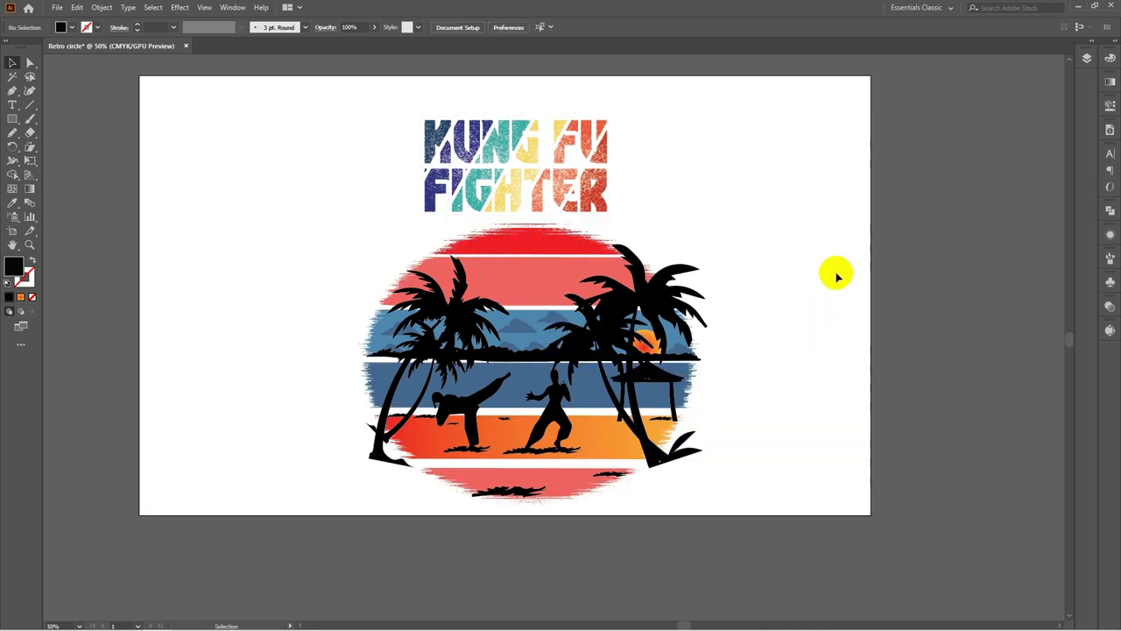
Export the artboard for web as a transparent PNG-24 named Retro-circle on the Desktop
click(75, 6)
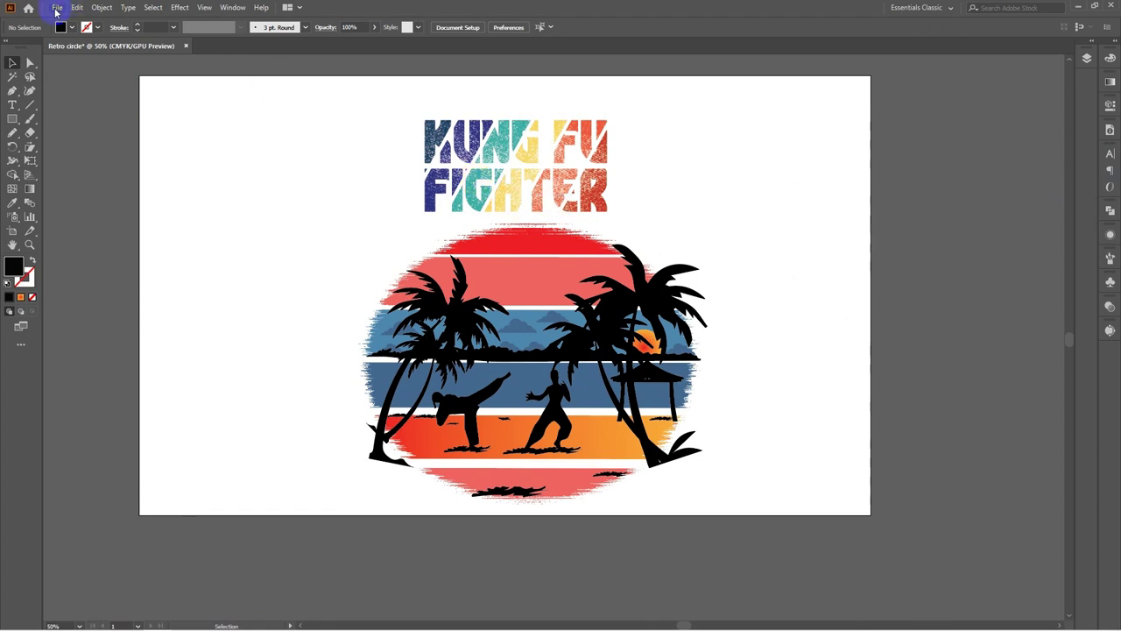
click(56, 11)
mouse_move(88, 213)
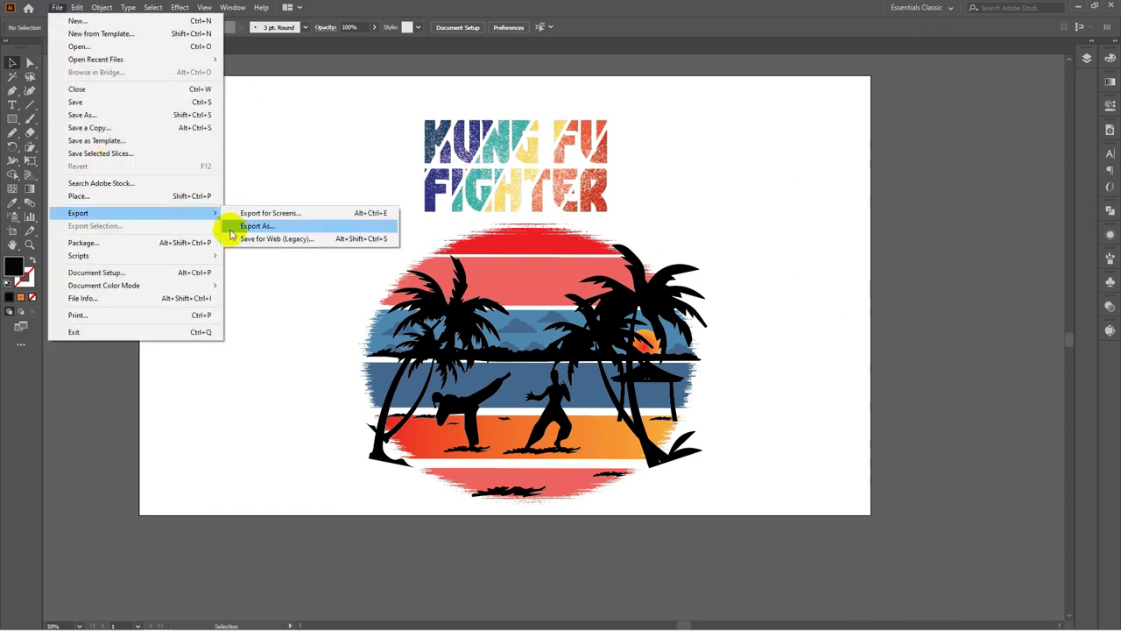
click(277, 241)
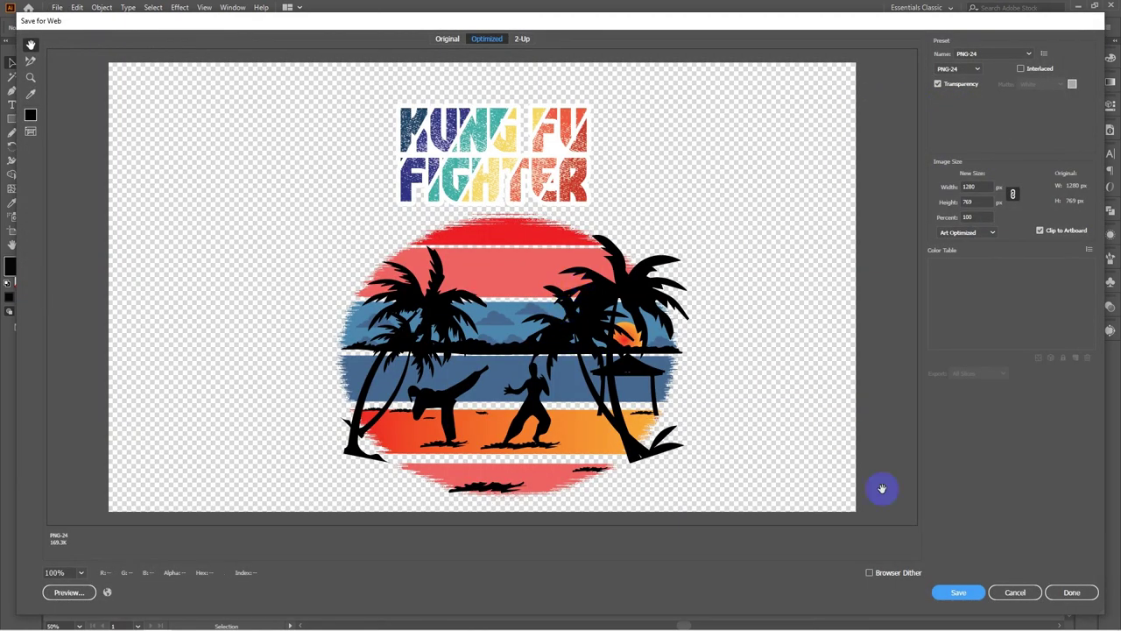
click(967, 597)
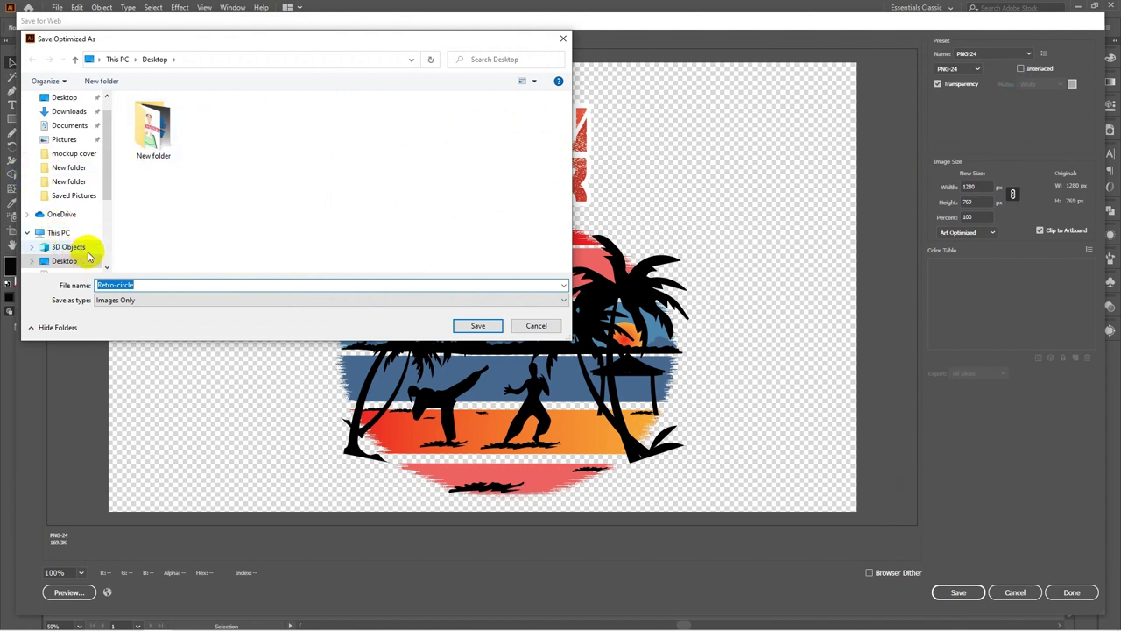
scroll(61, 241, down, 2)
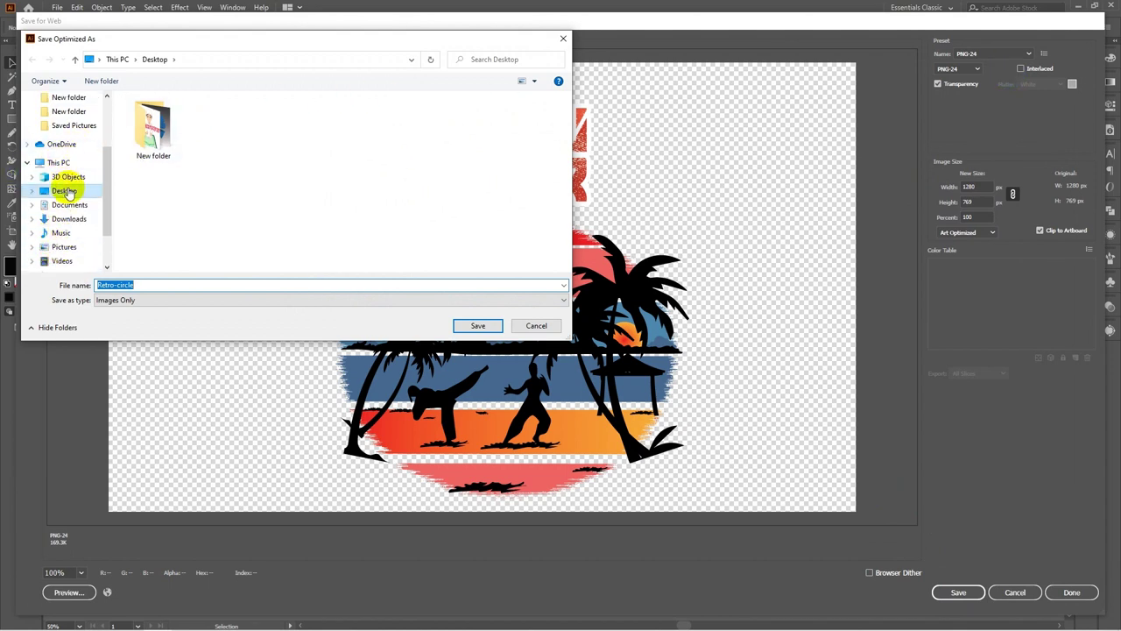
click(68, 193)
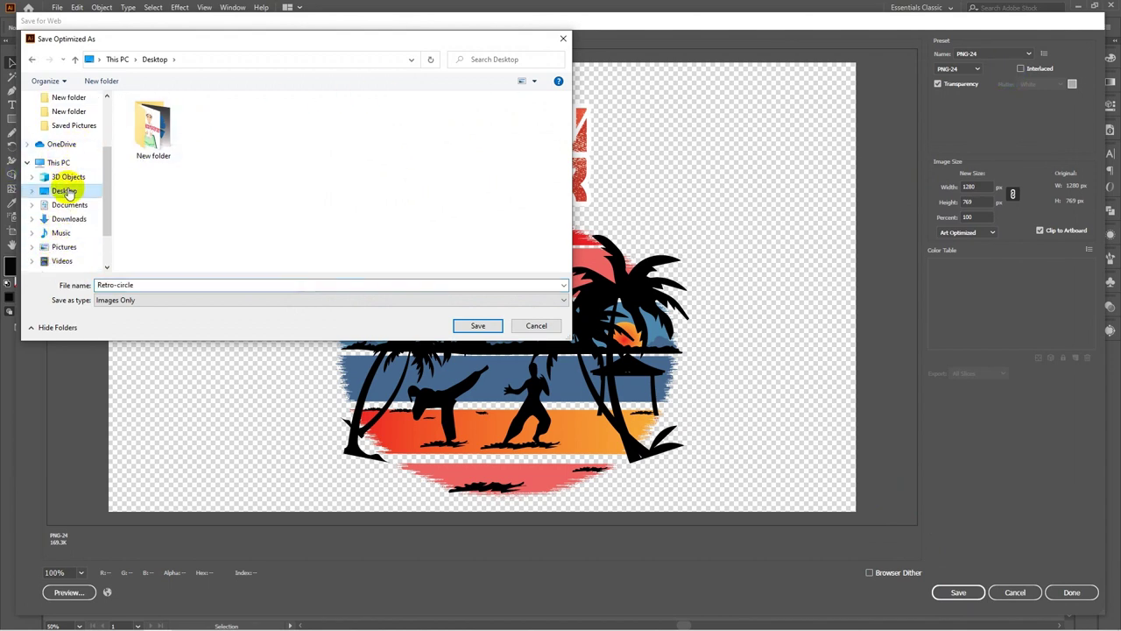
click(478, 330)
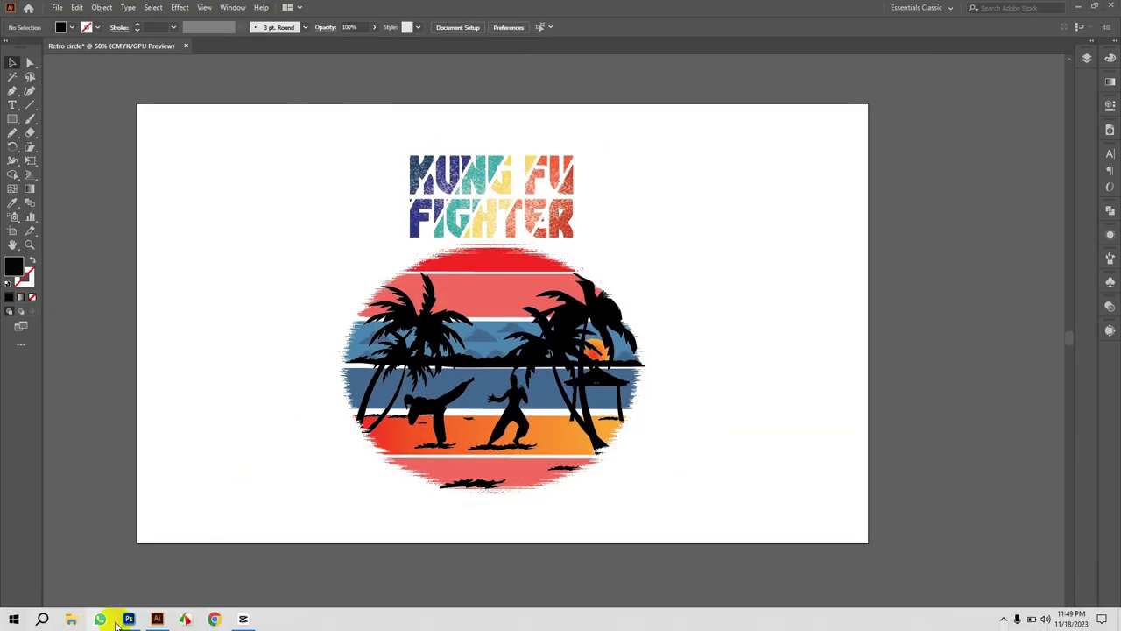
Switch to Photoshop and shift the black T-shirt slightly left, both in the mockup and inside its smart object
click(130, 620)
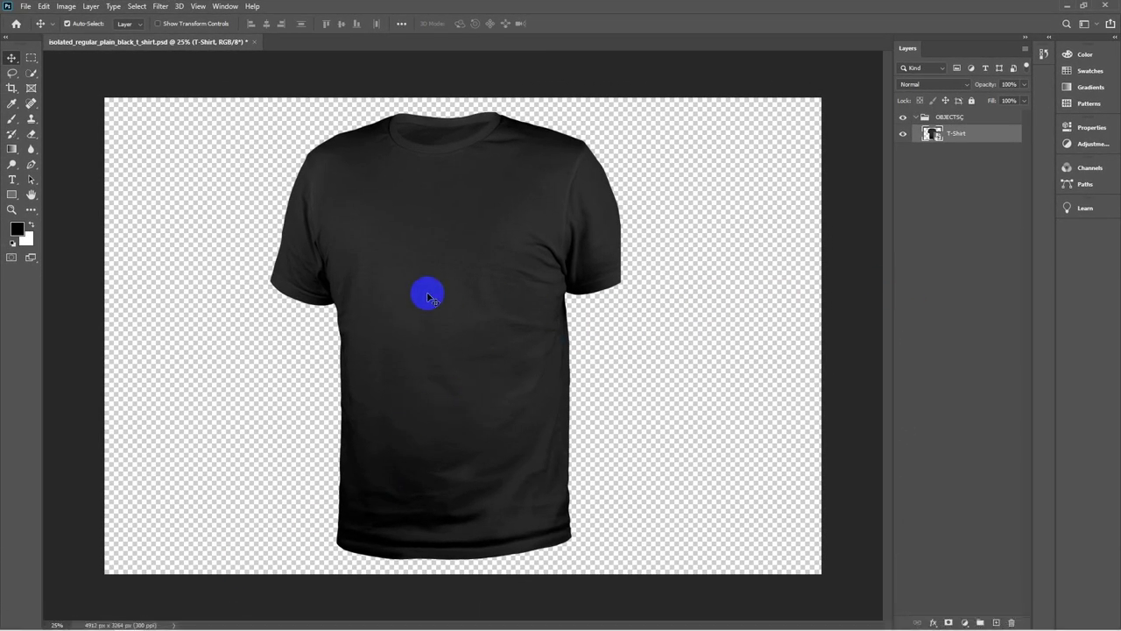
drag(428, 296, 406, 297)
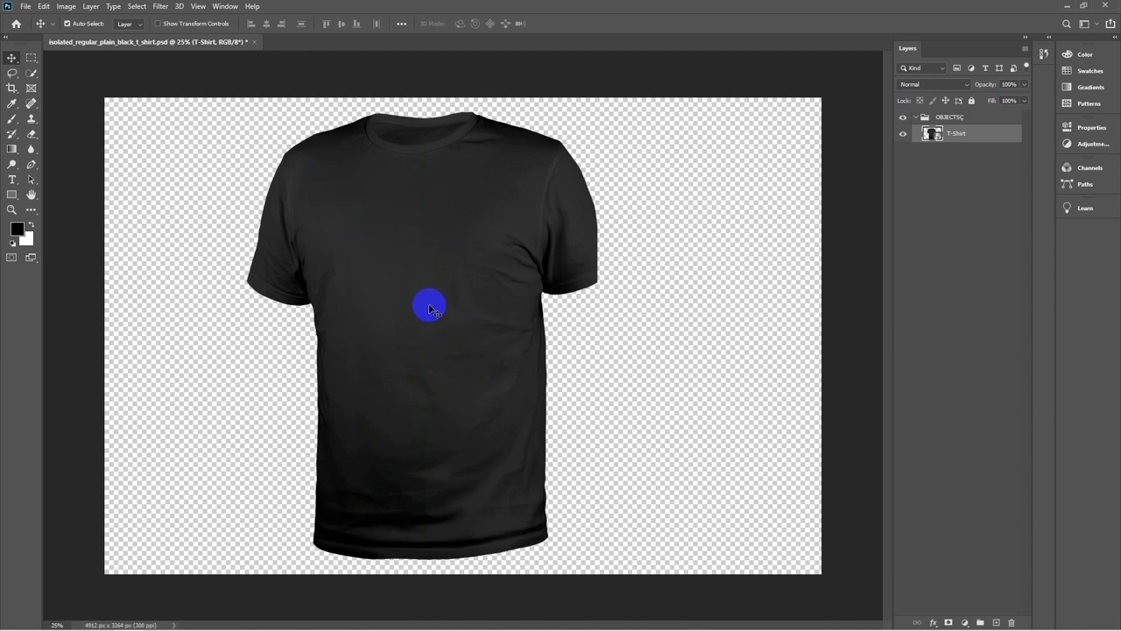
click(935, 136)
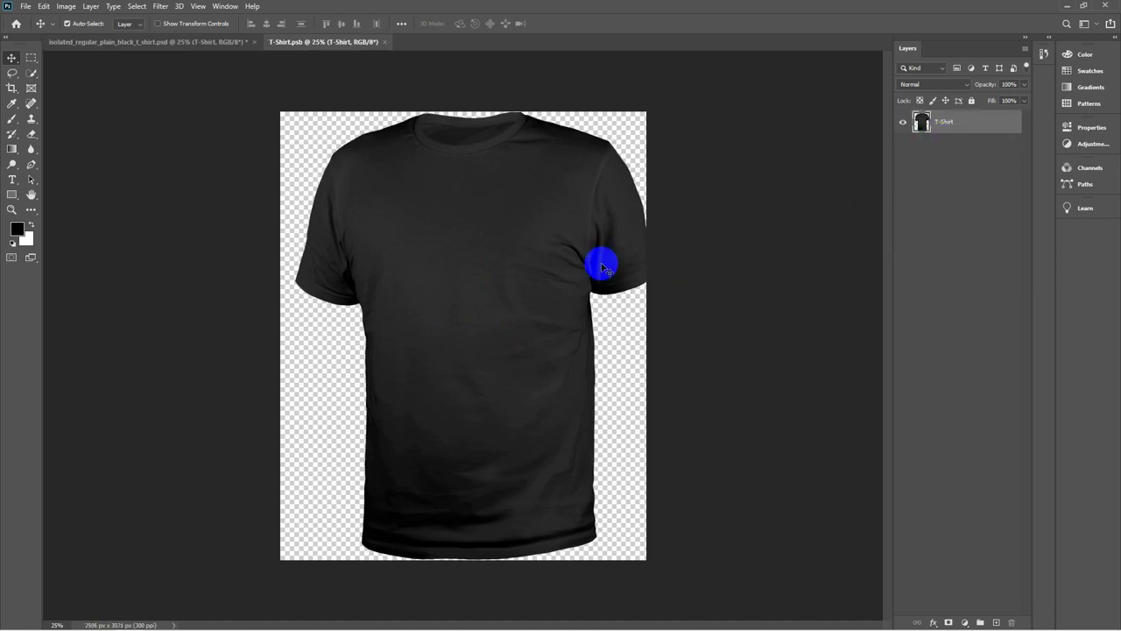
mouse_move(525, 342)
mouse_down()
mouse_move(500, 338)
mouse_move(509, 345)
mouse_up()
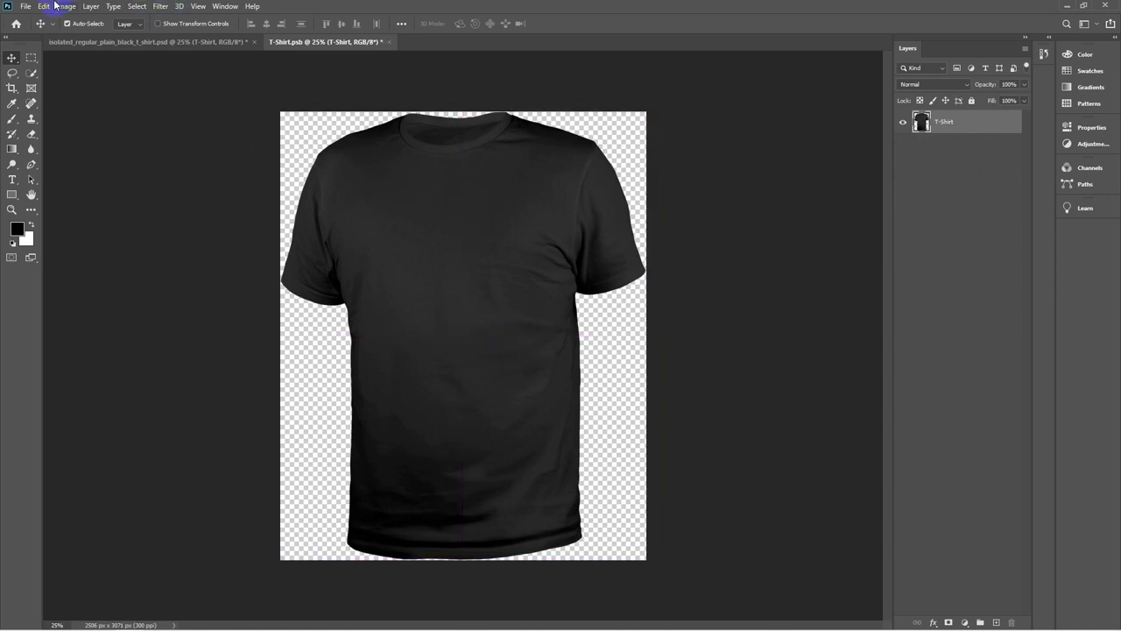
Place the Retro-circle PNG as an embedded image, scale it to 65.45% and position it on the shirt's chest
click(27, 7)
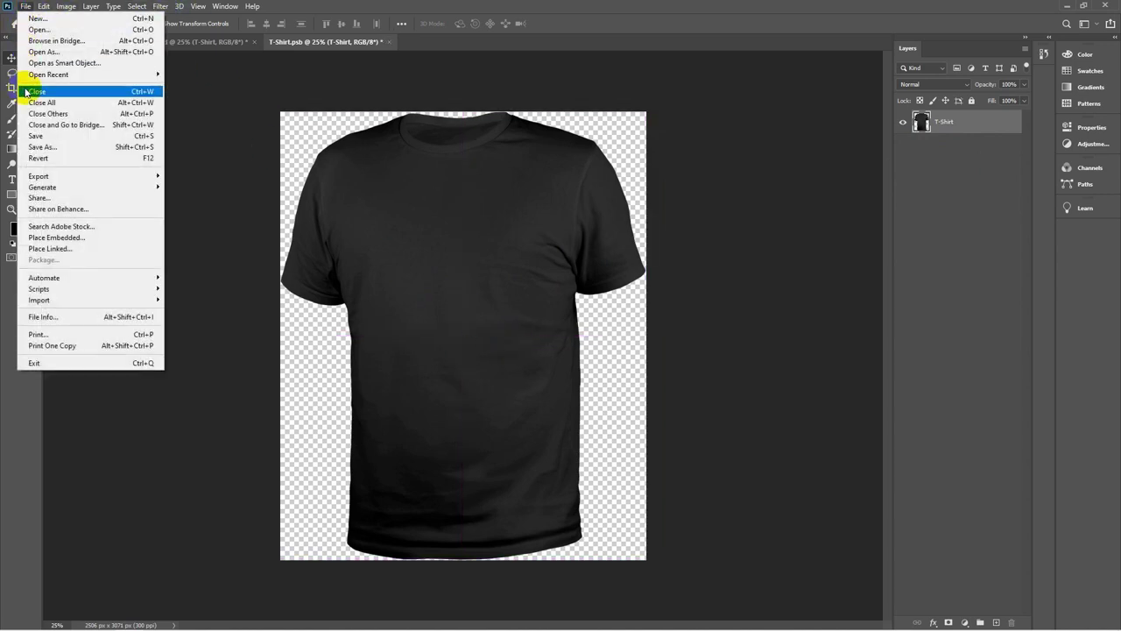
click(49, 239)
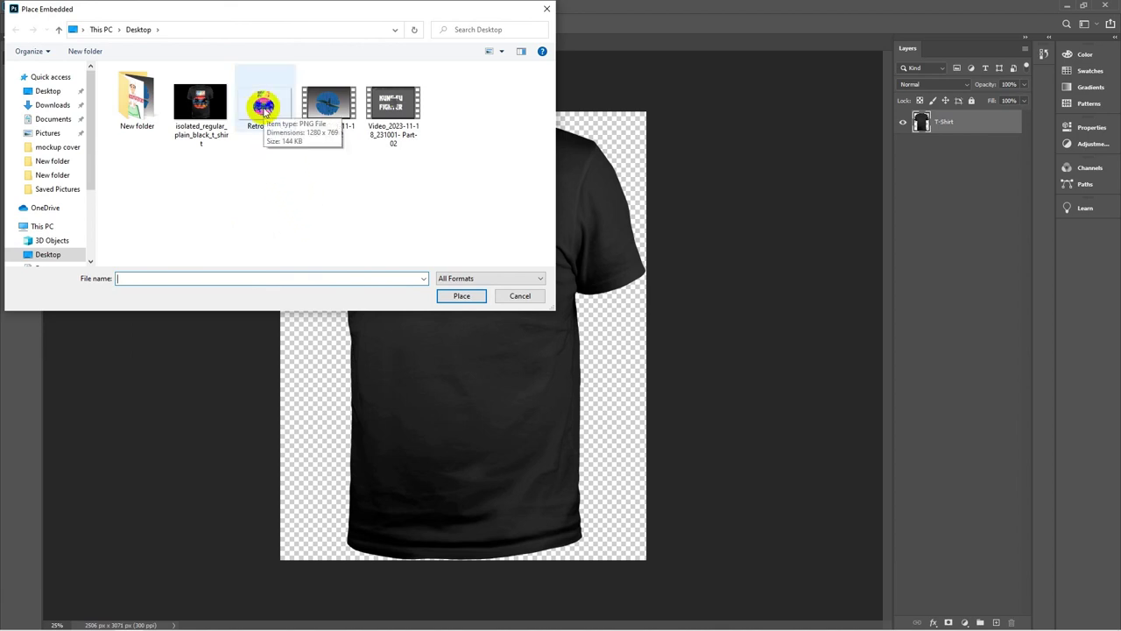
double_click(265, 107)
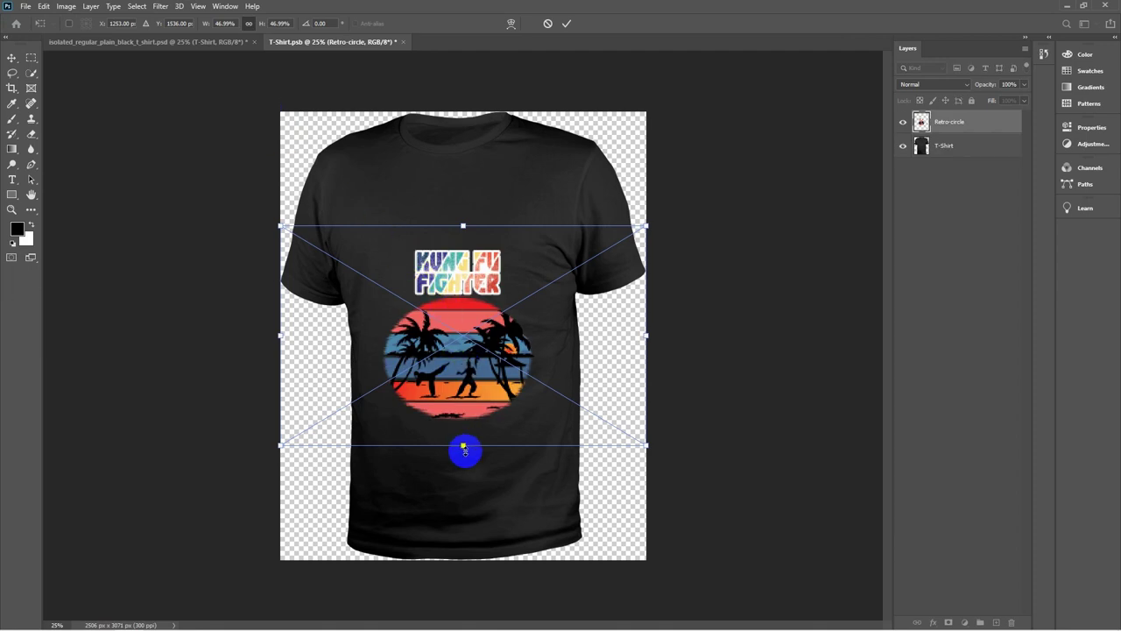
drag(460, 446, 454, 501)
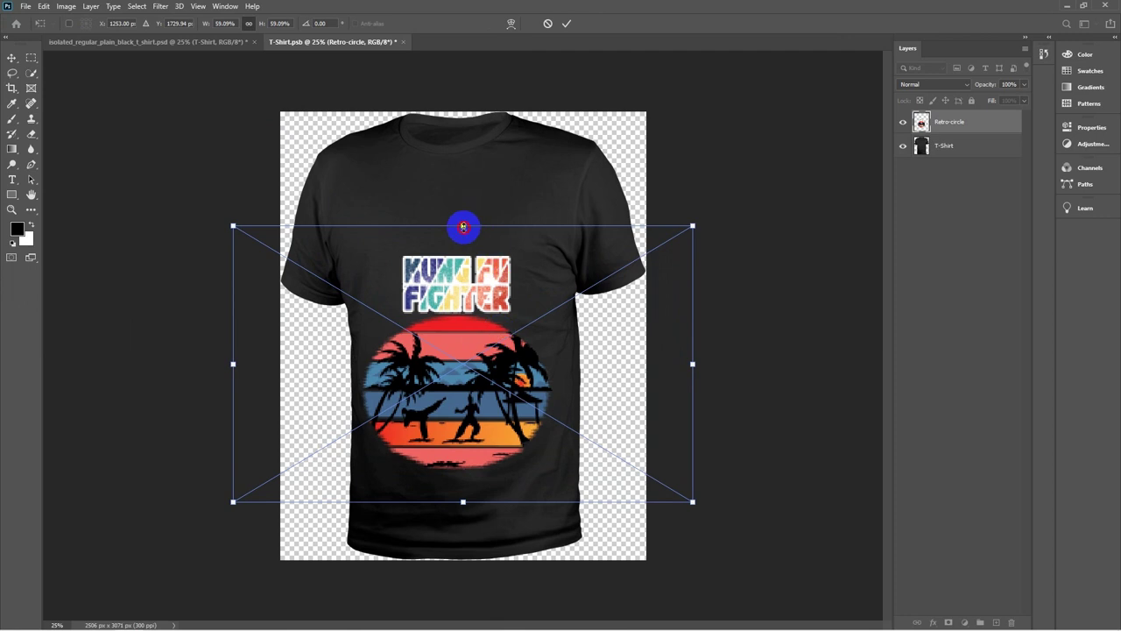
drag(461, 228, 466, 196)
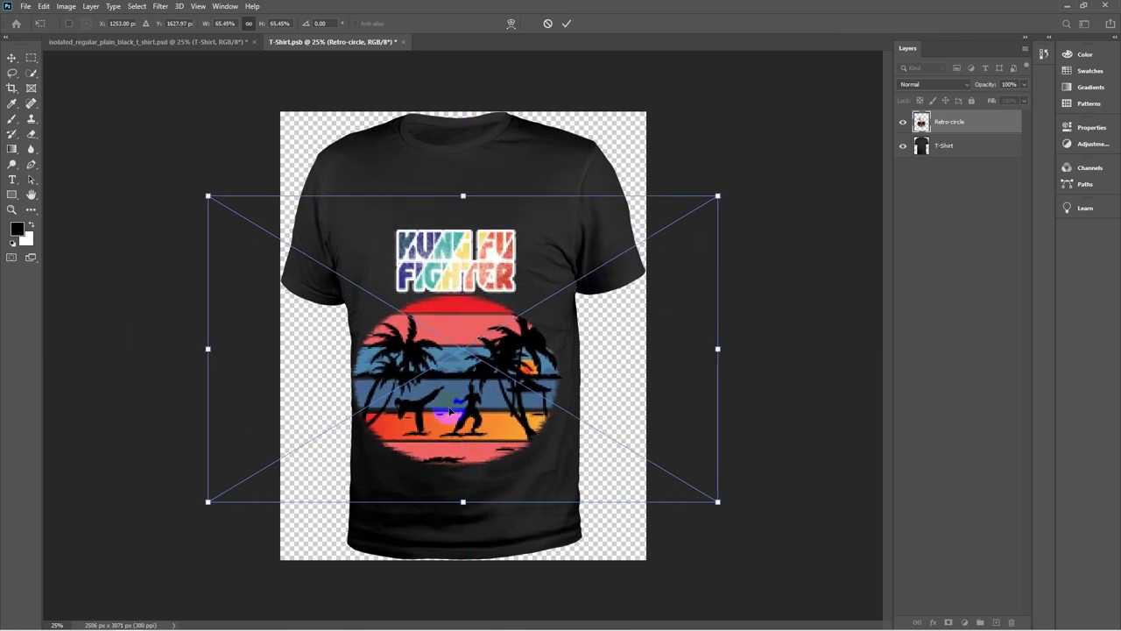
drag(458, 414, 467, 377)
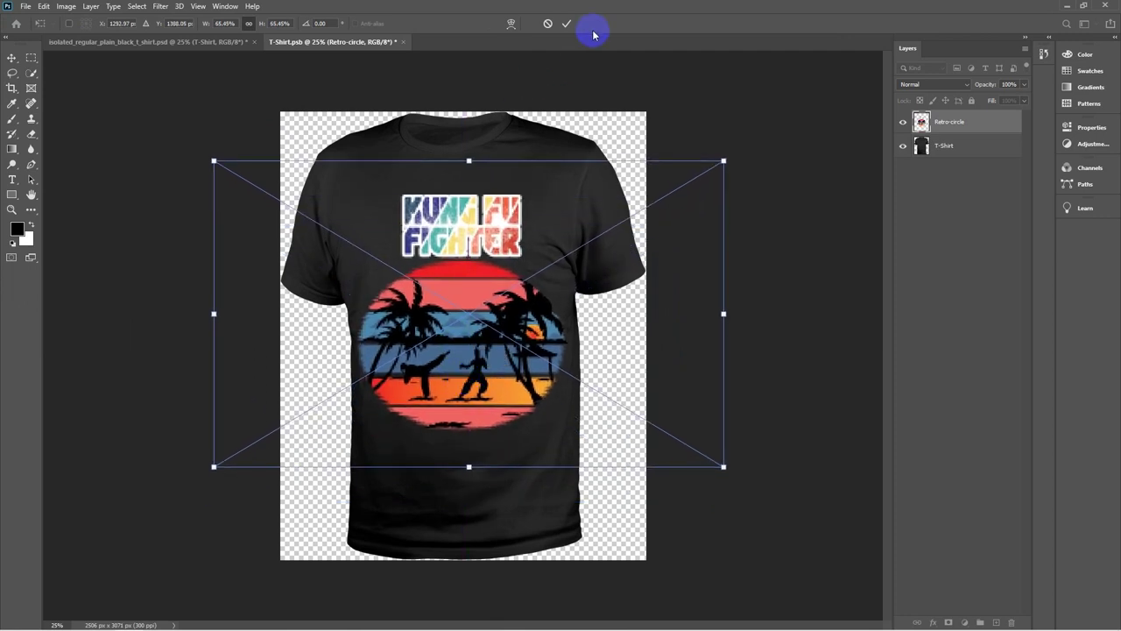
click(565, 24)
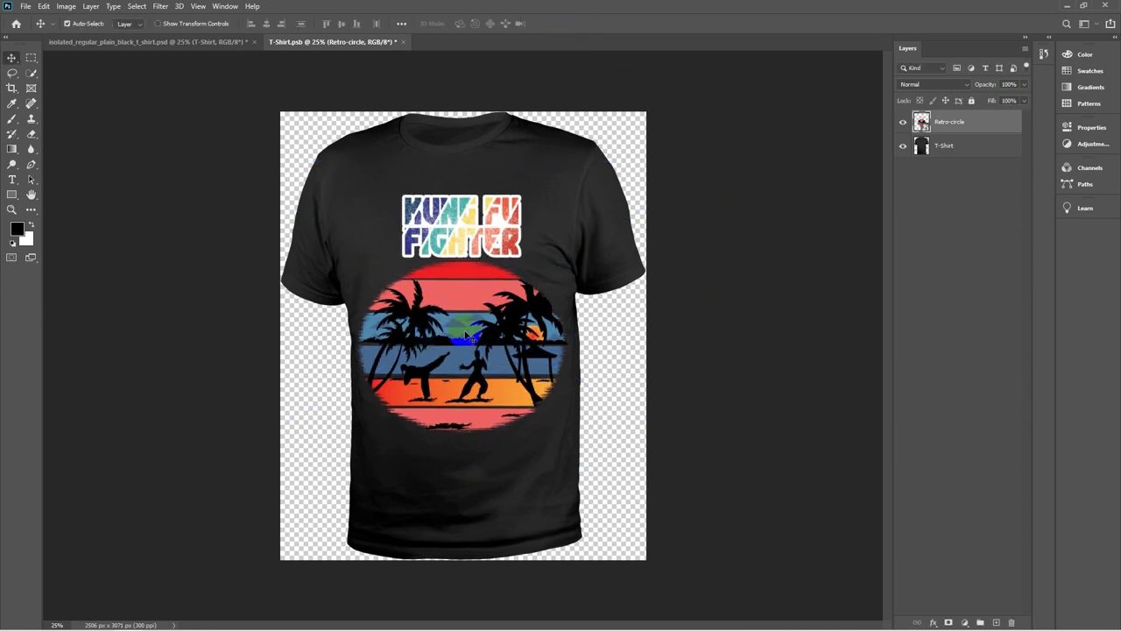
Save the T-Shirt smart object and move the printed shirt slightly down in the isolated_regular_plain_black_t_shirt mockup
key(ctrl)
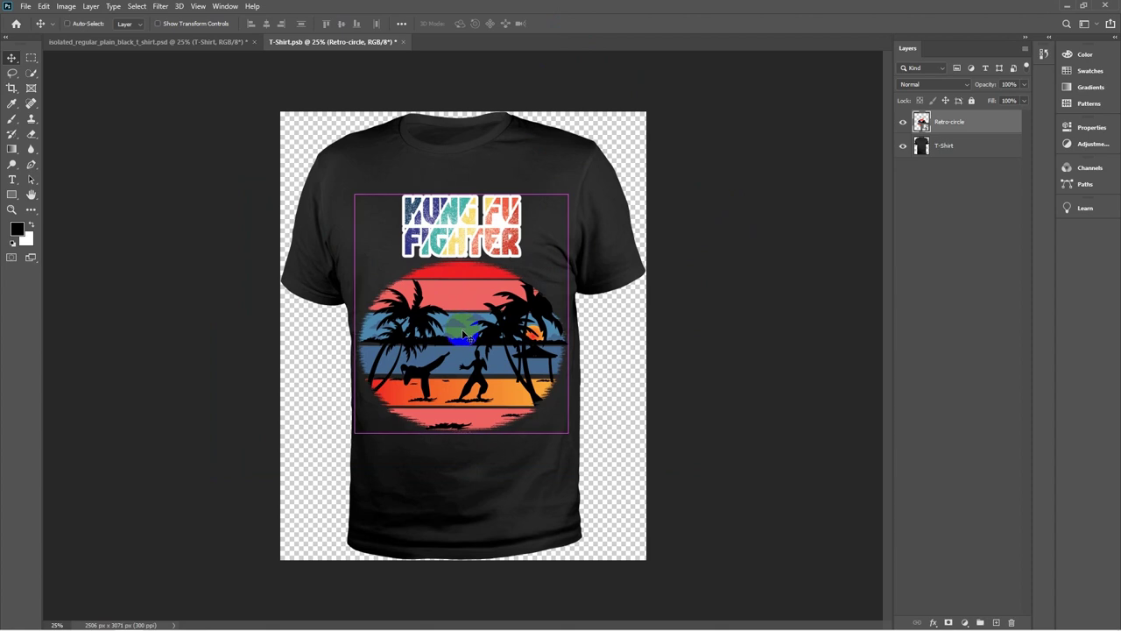
key(ctrl+s)
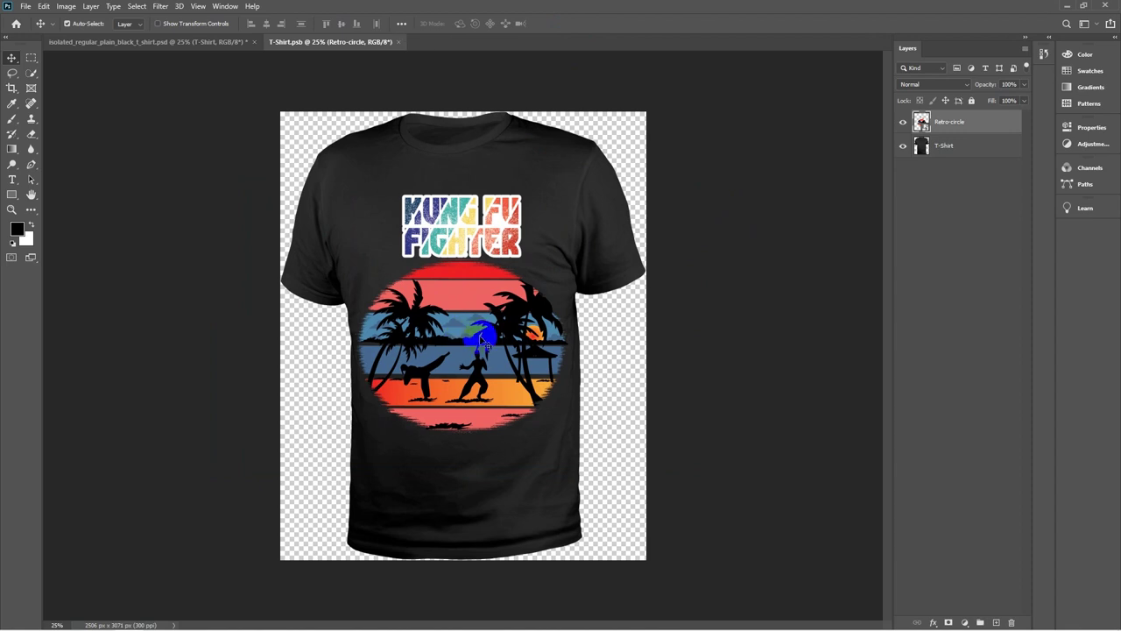
click(122, 43)
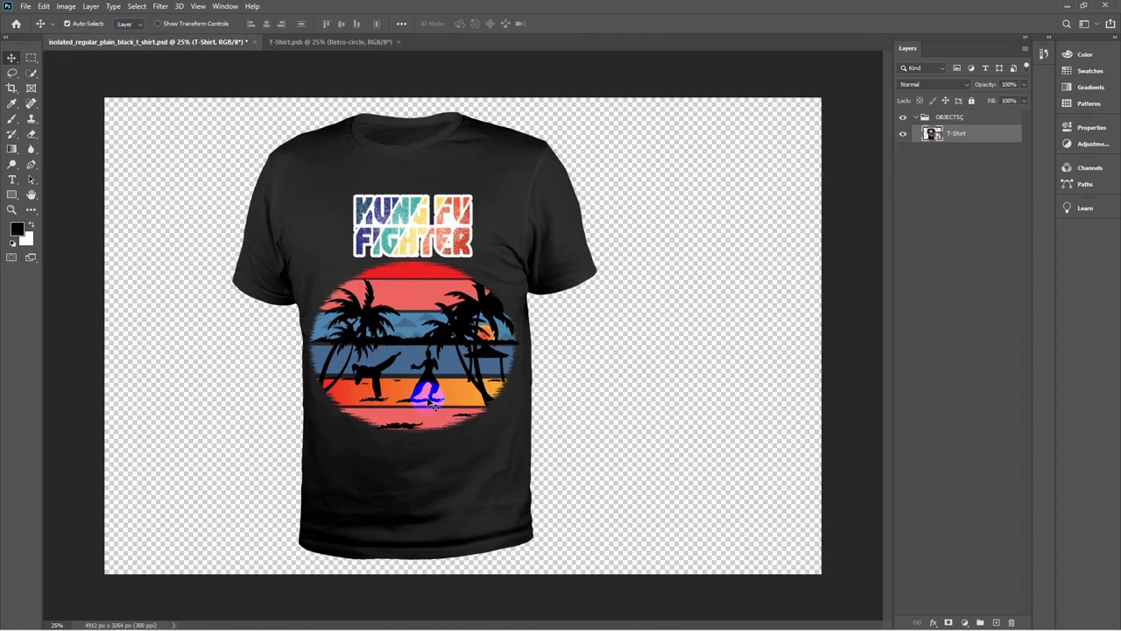
drag(409, 367, 399, 426)
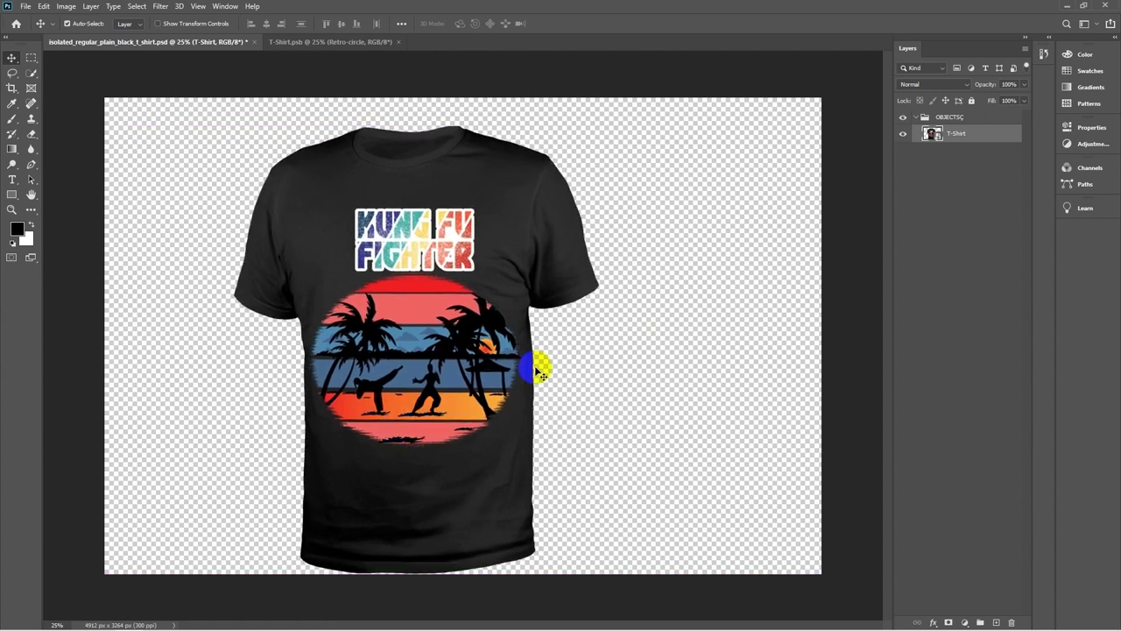
click(435, 372)
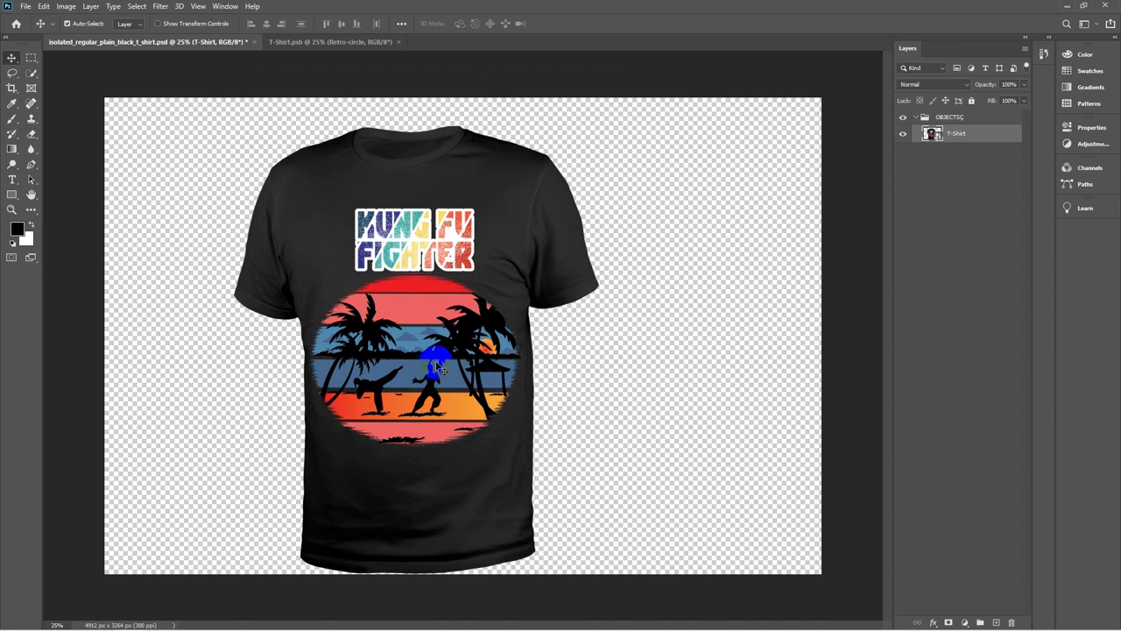